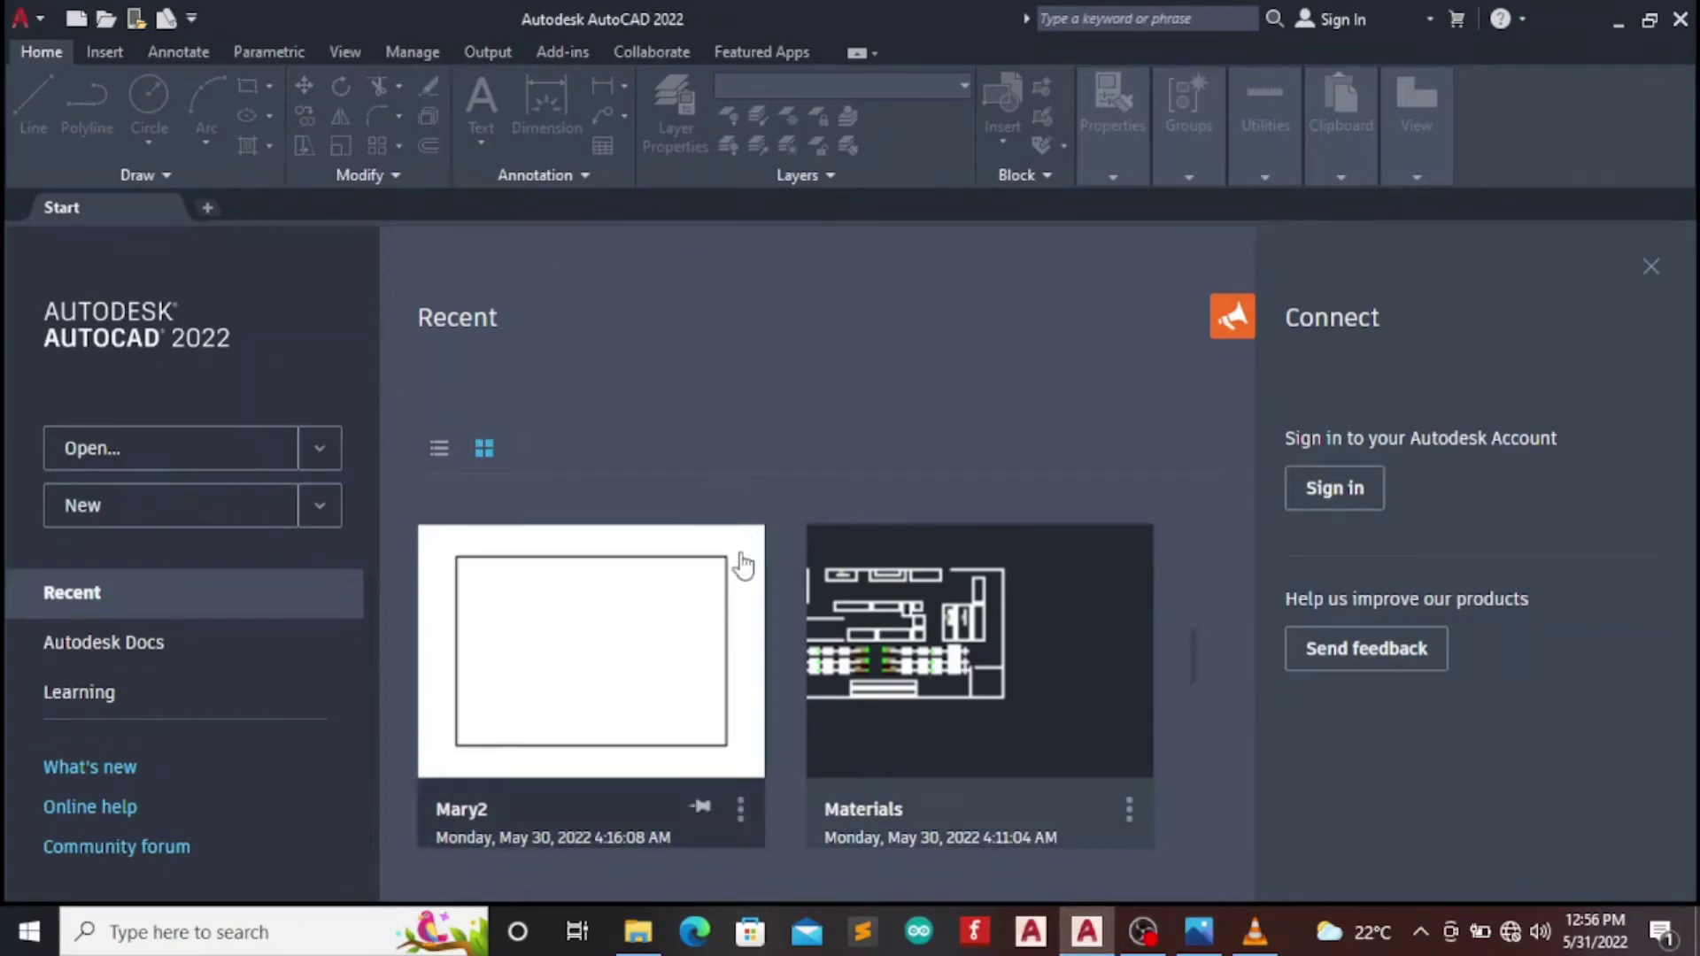
# Create a new drawing based on the acadiso template
pyautogui.click(40, 19)
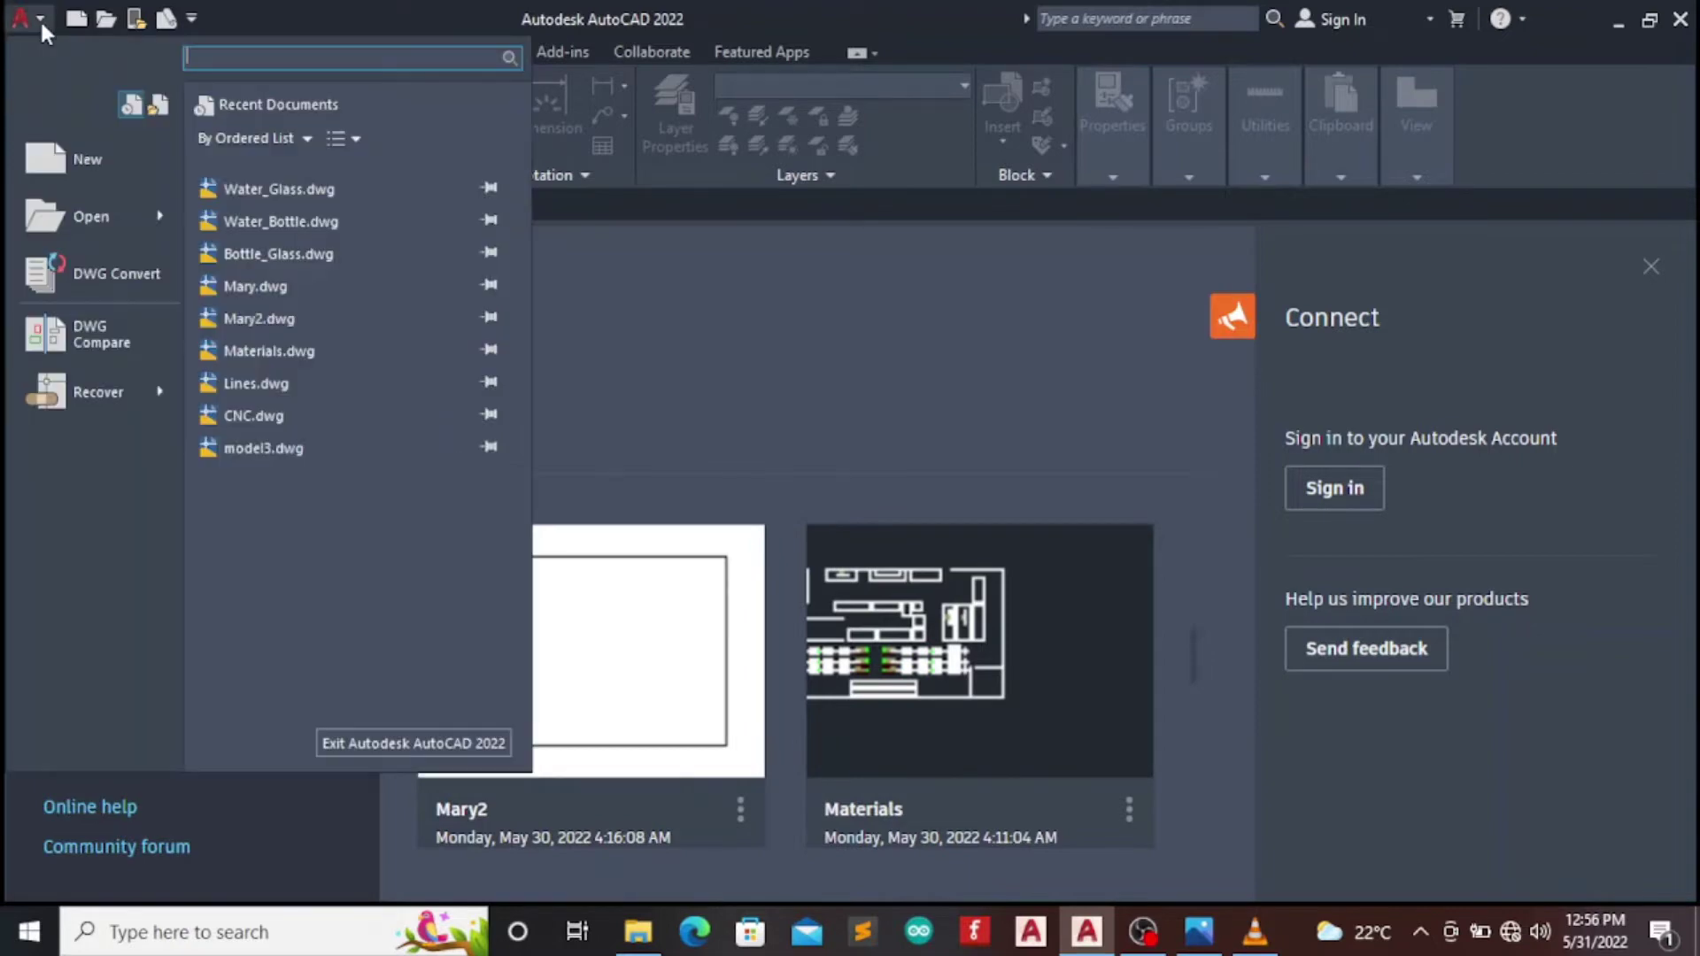
pyautogui.click(78, 151)
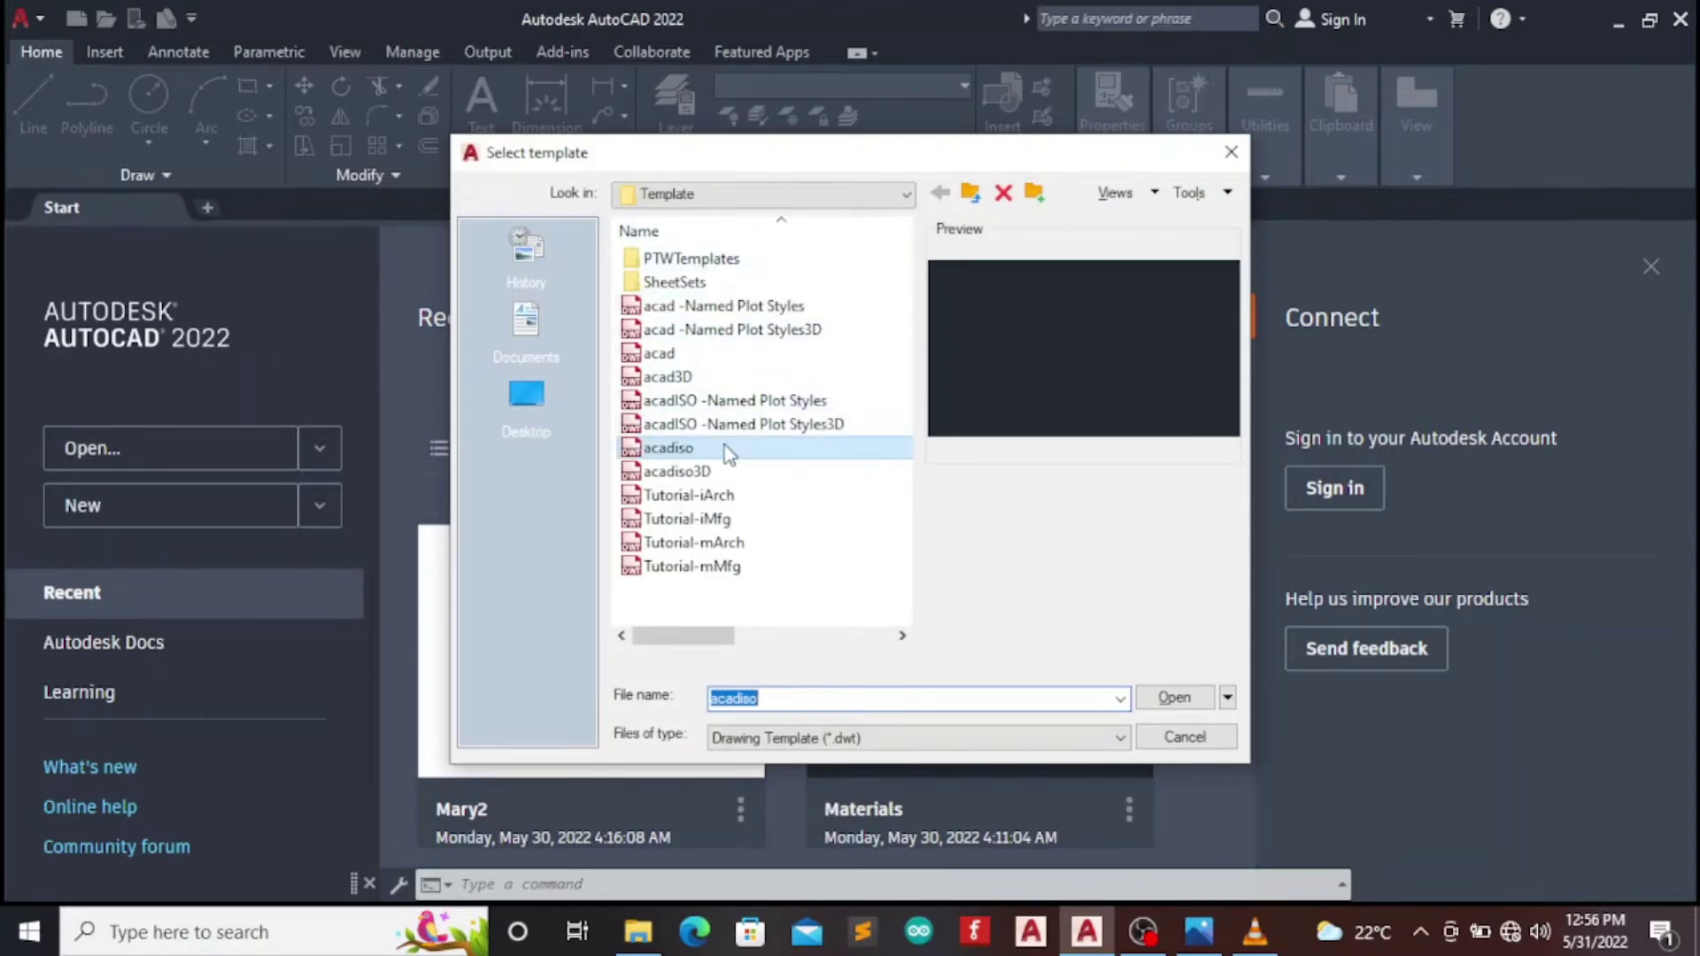
pyautogui.click(722, 447)
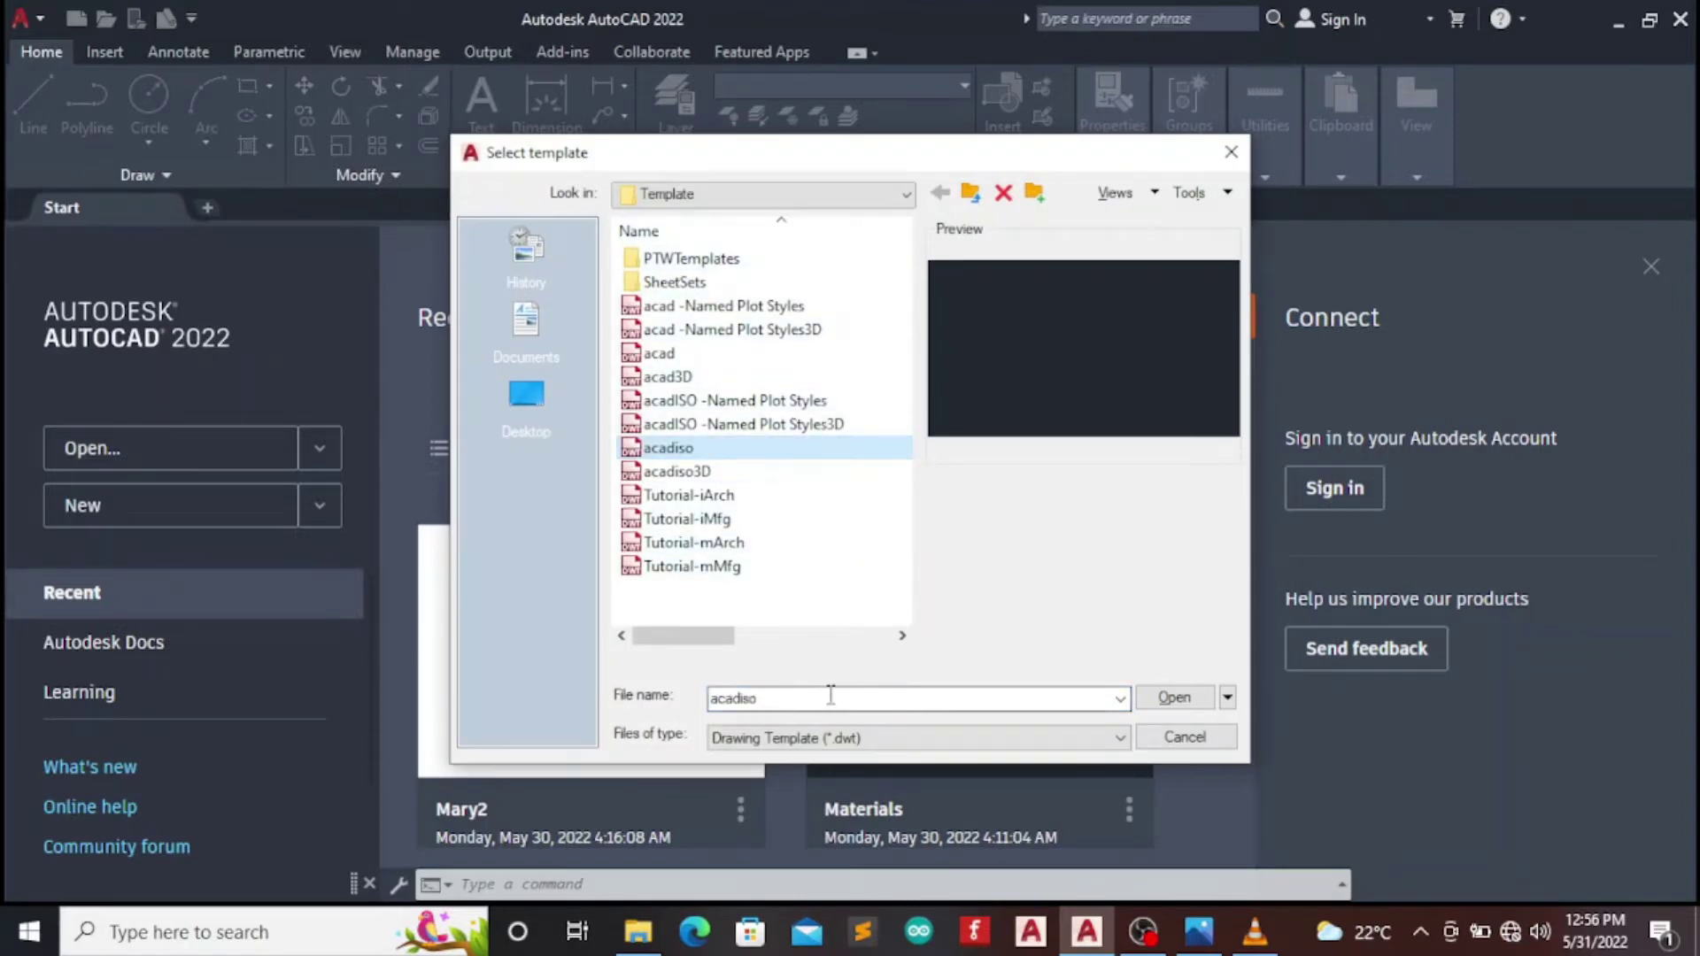
pyautogui.click(1181, 697)
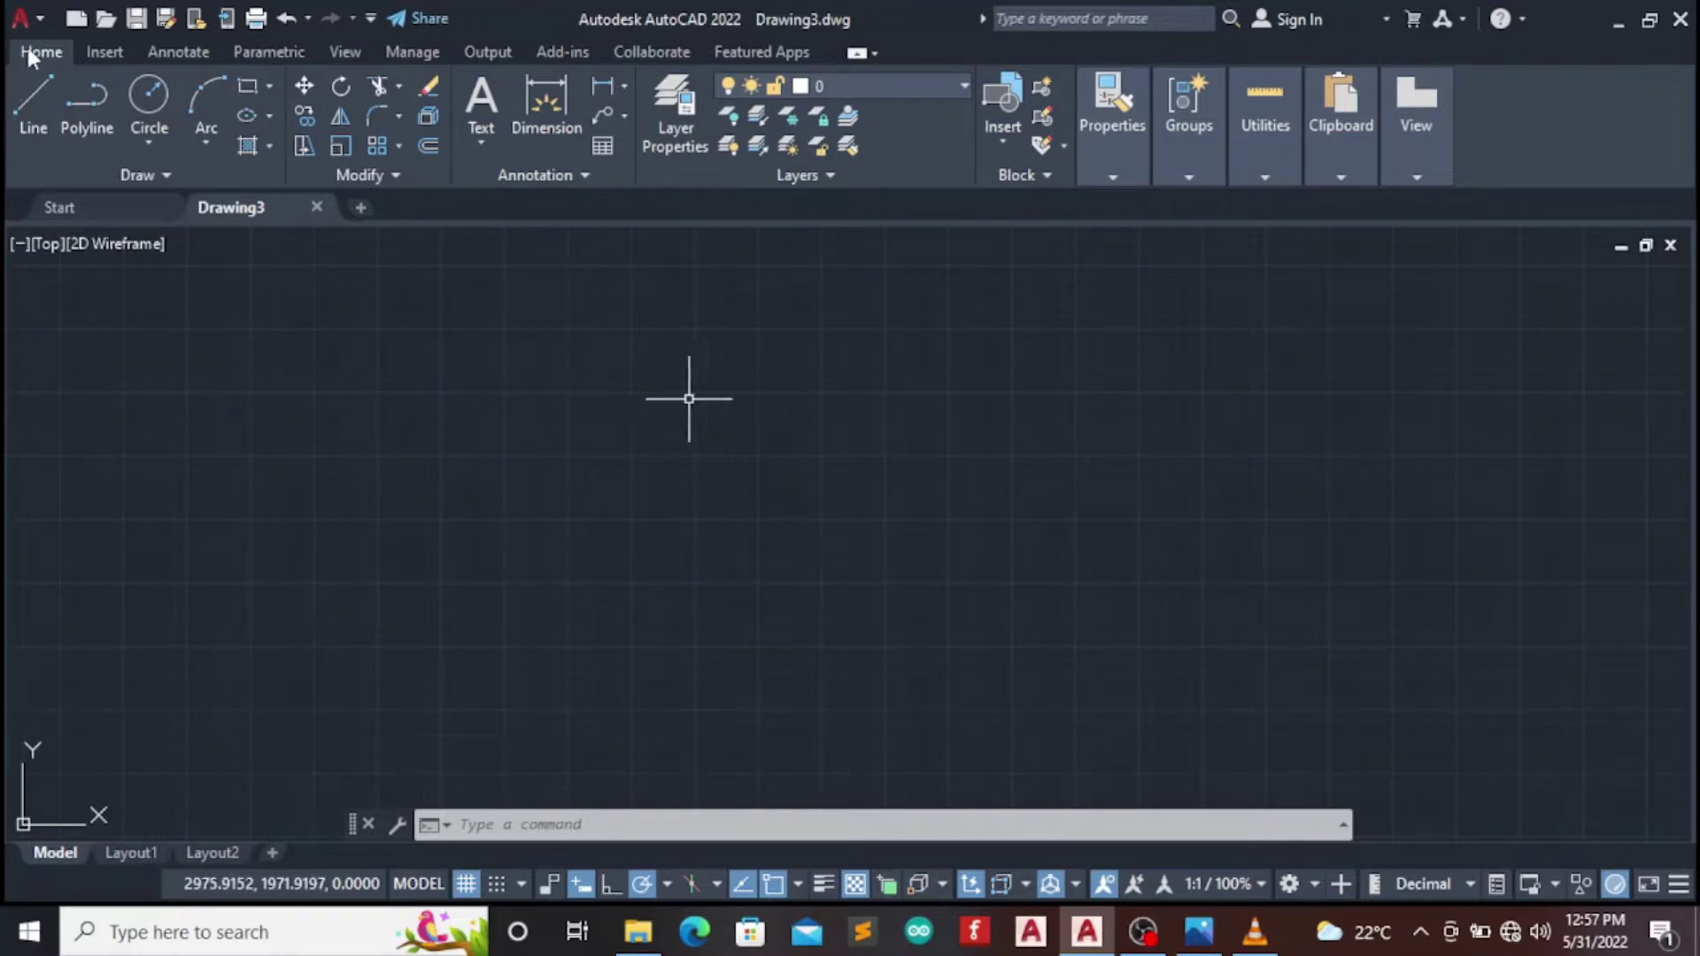
# Save the blank drawing to Documents as Glass_Bottle.dwg
pyautogui.click(40, 14)
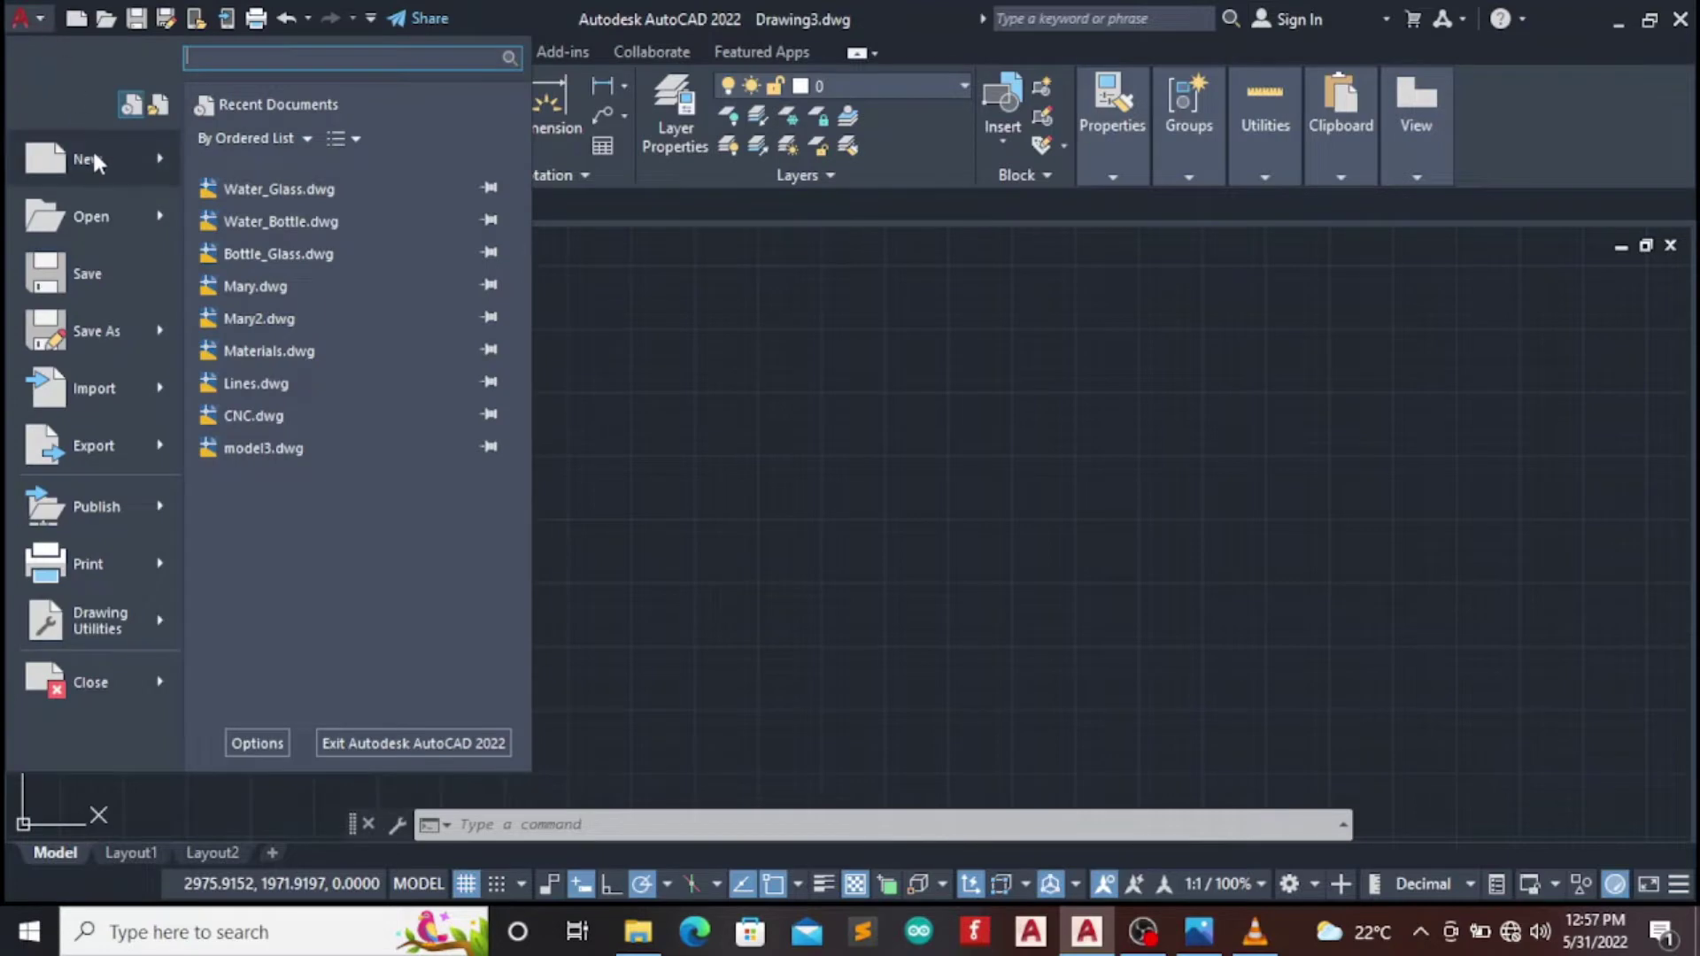
pyautogui.click(93, 276)
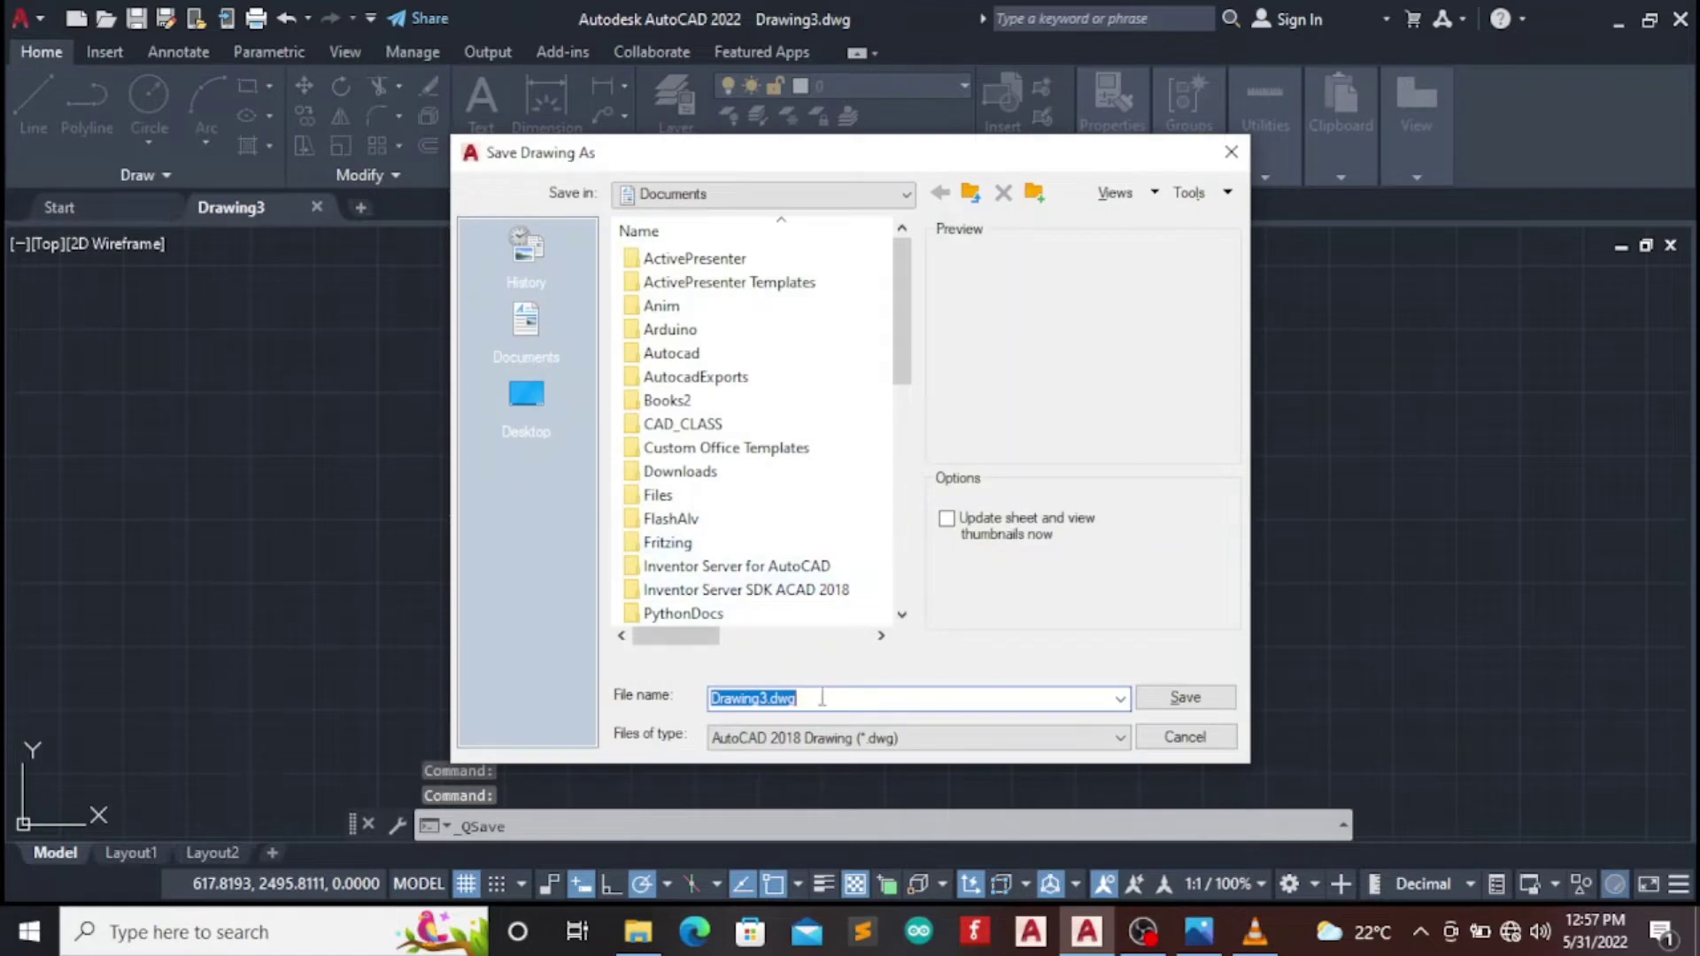
pyautogui.write('Glass')
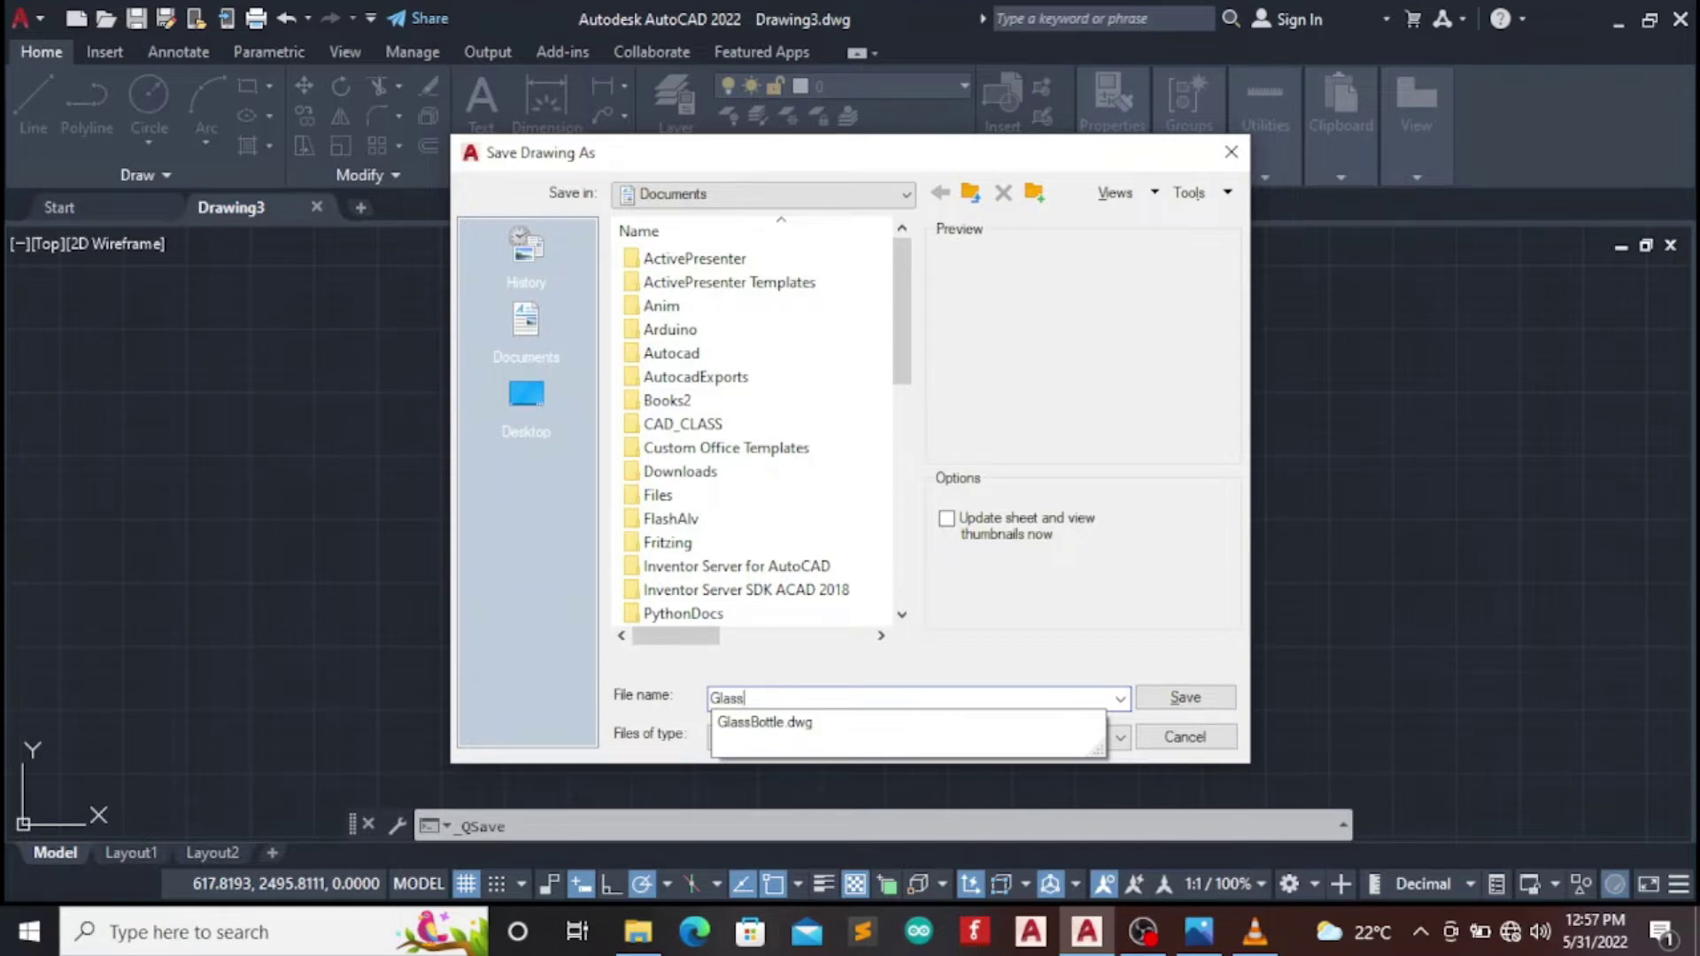
pyautogui.write('_Bottle')
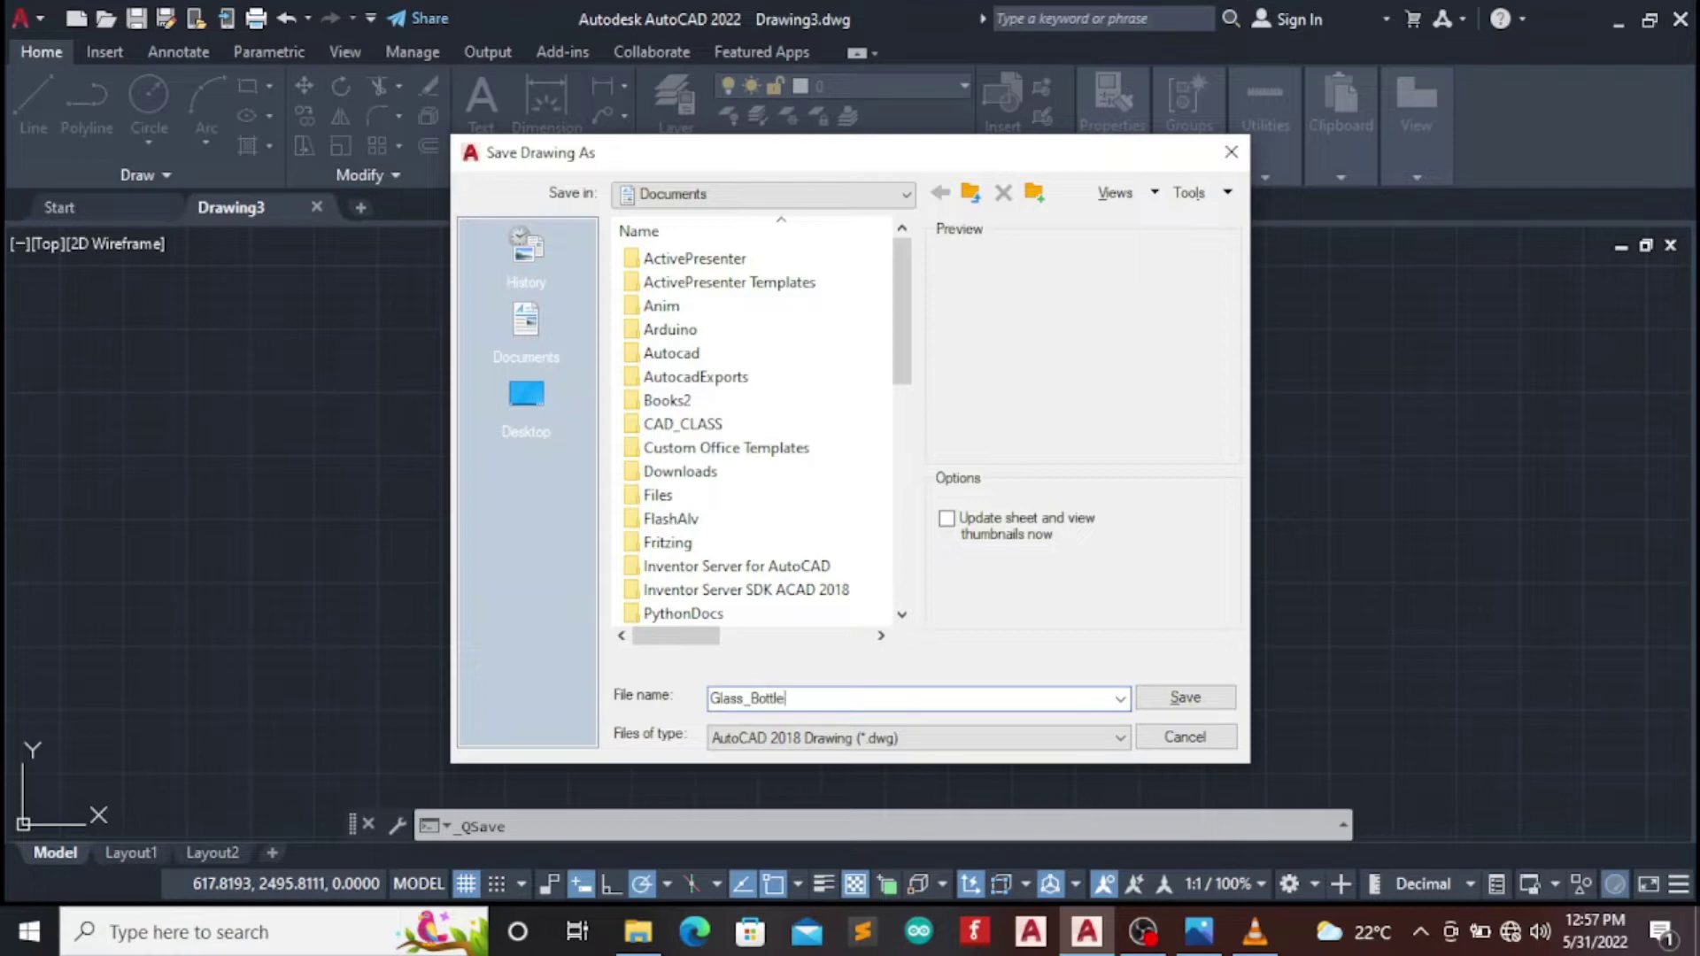
pyautogui.click(1197, 700)
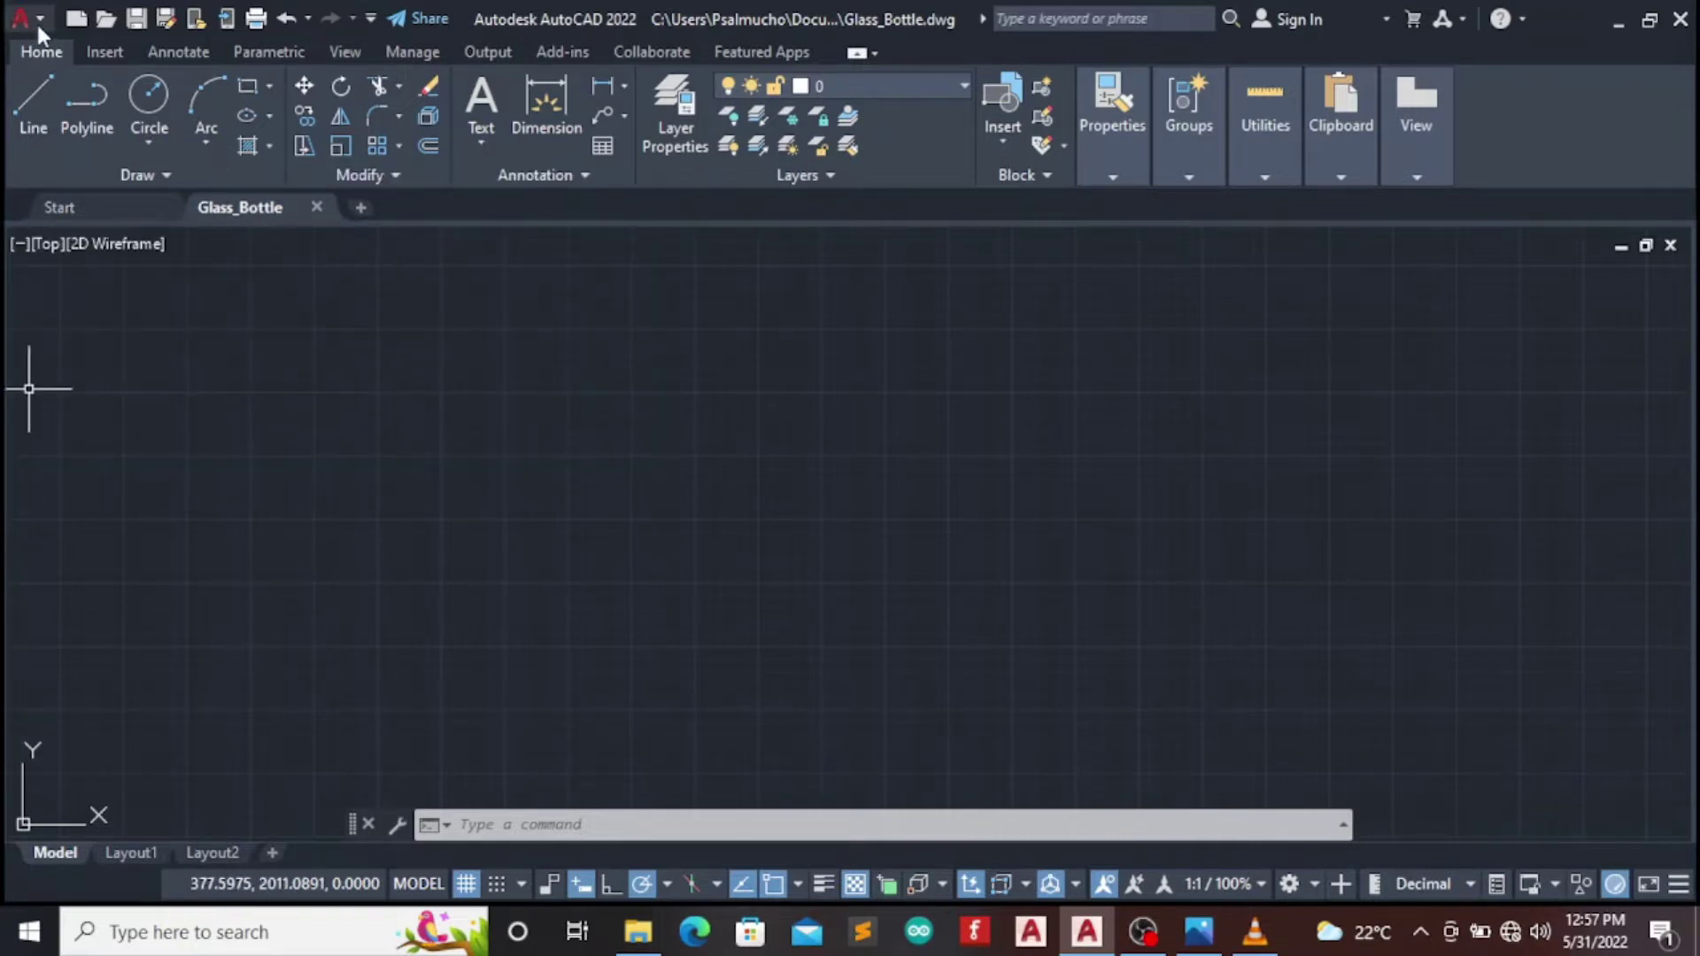
# Change the drawing units' length precision from 0.0000 to 0.0
pyautogui.click(38, 27)
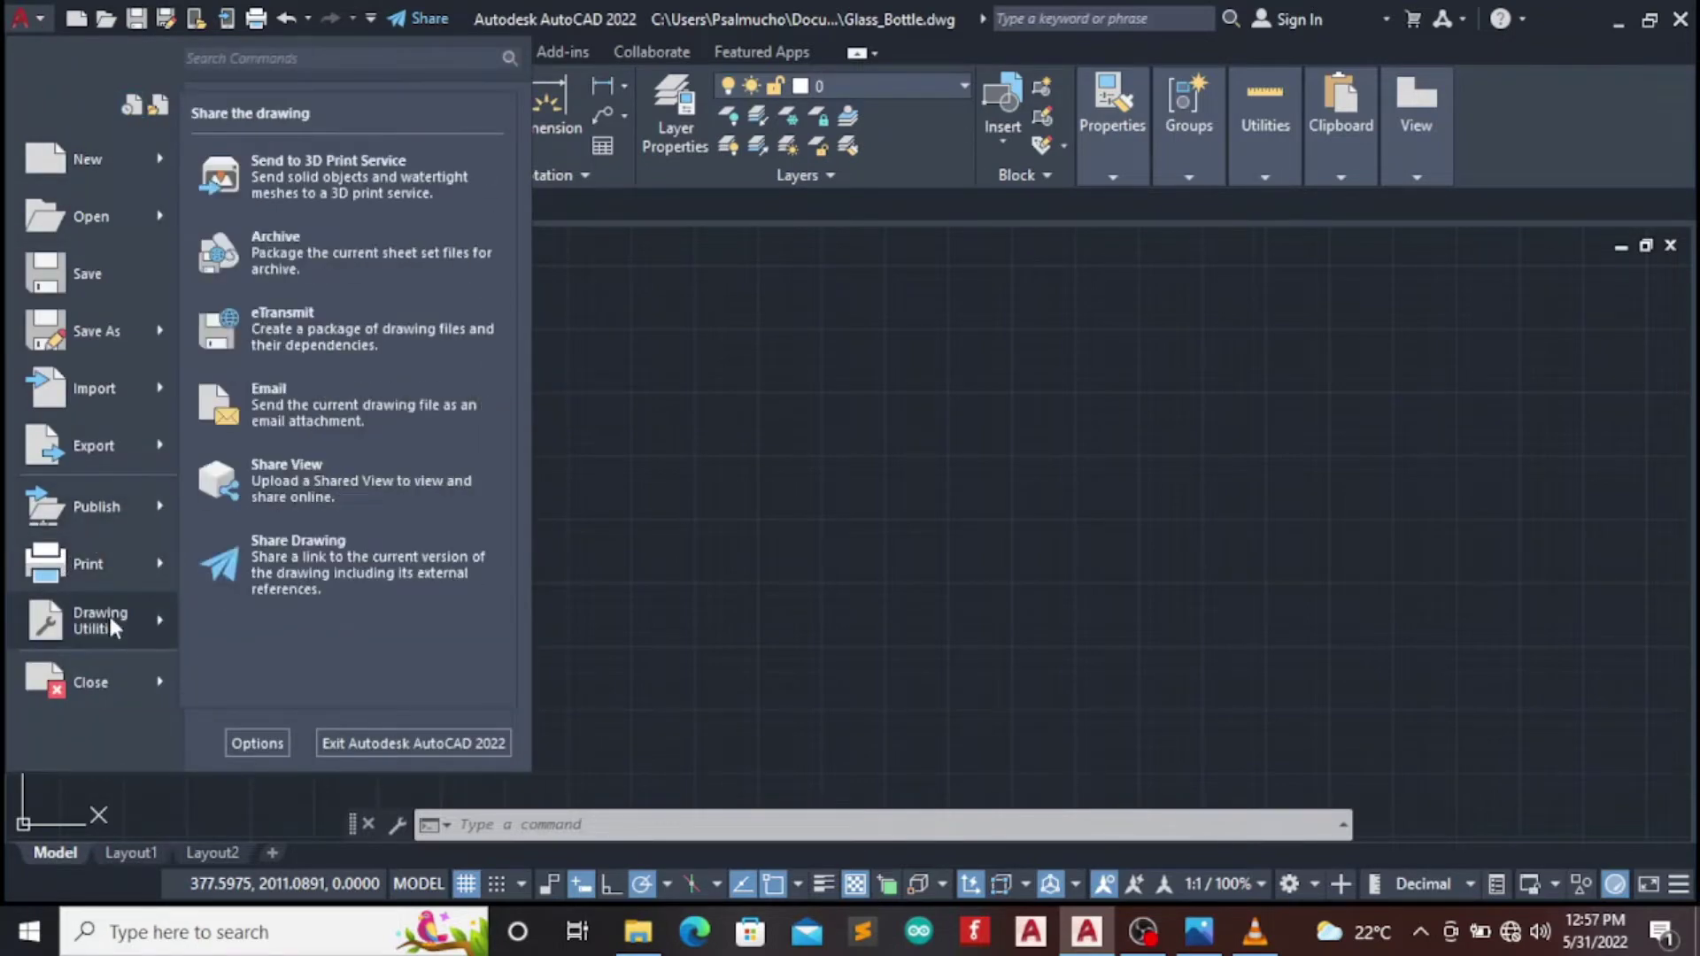
pyautogui.moveTo(99, 620)
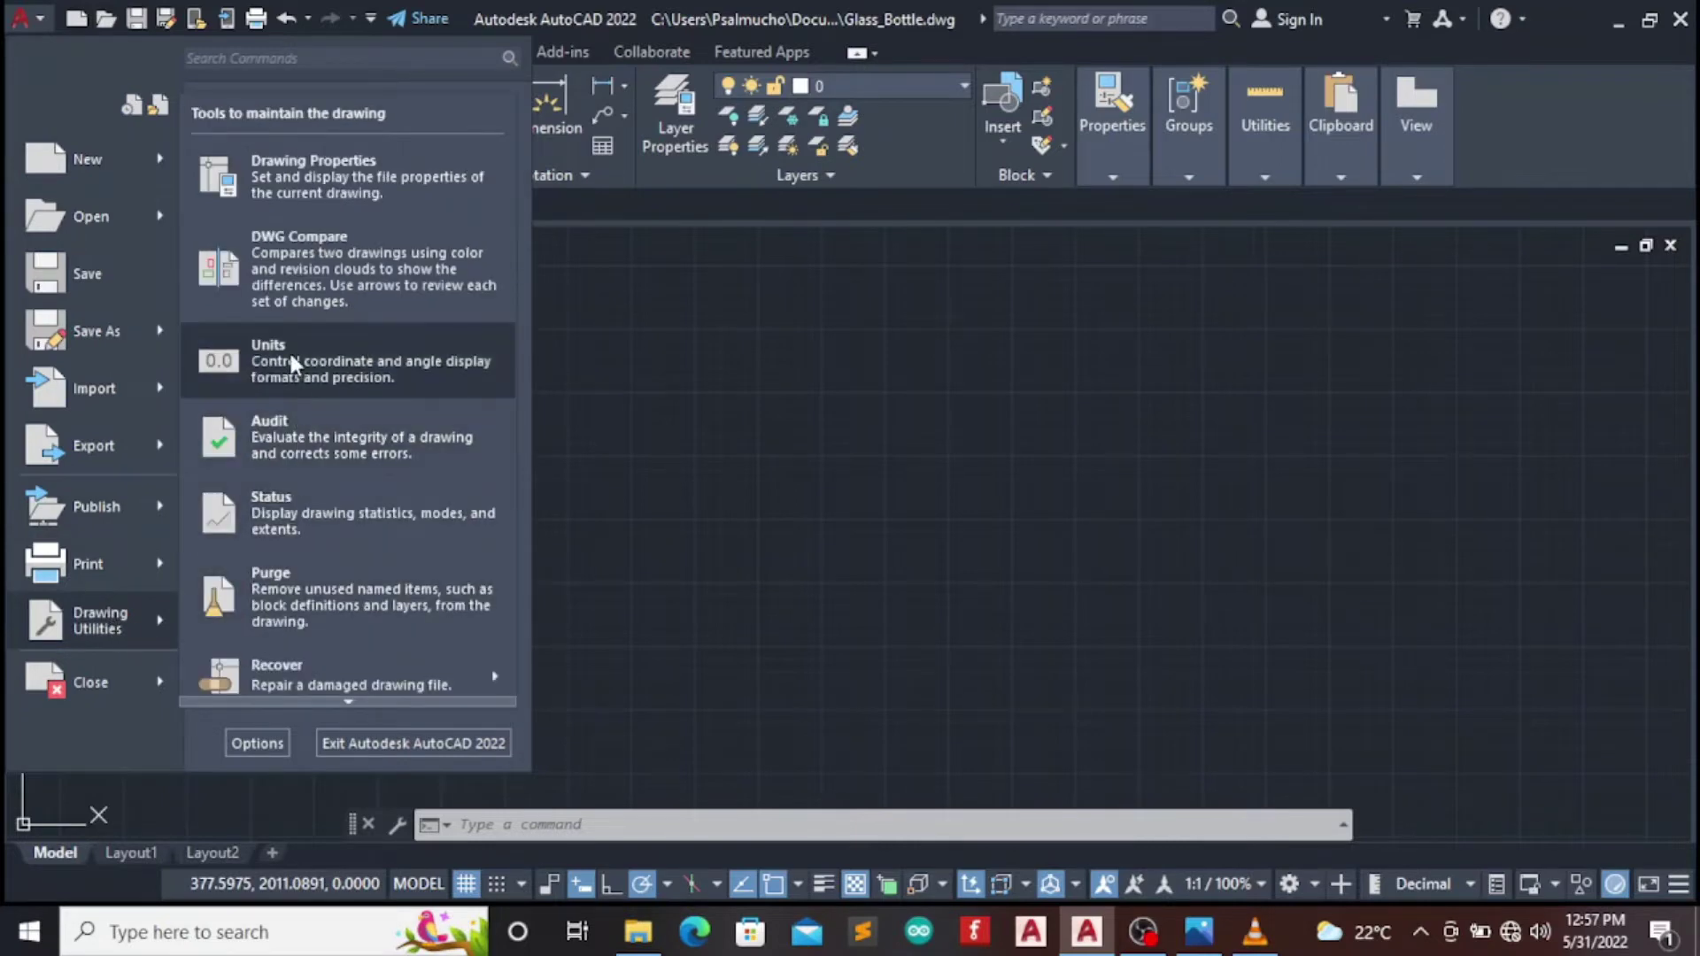
pyautogui.press('Escape')
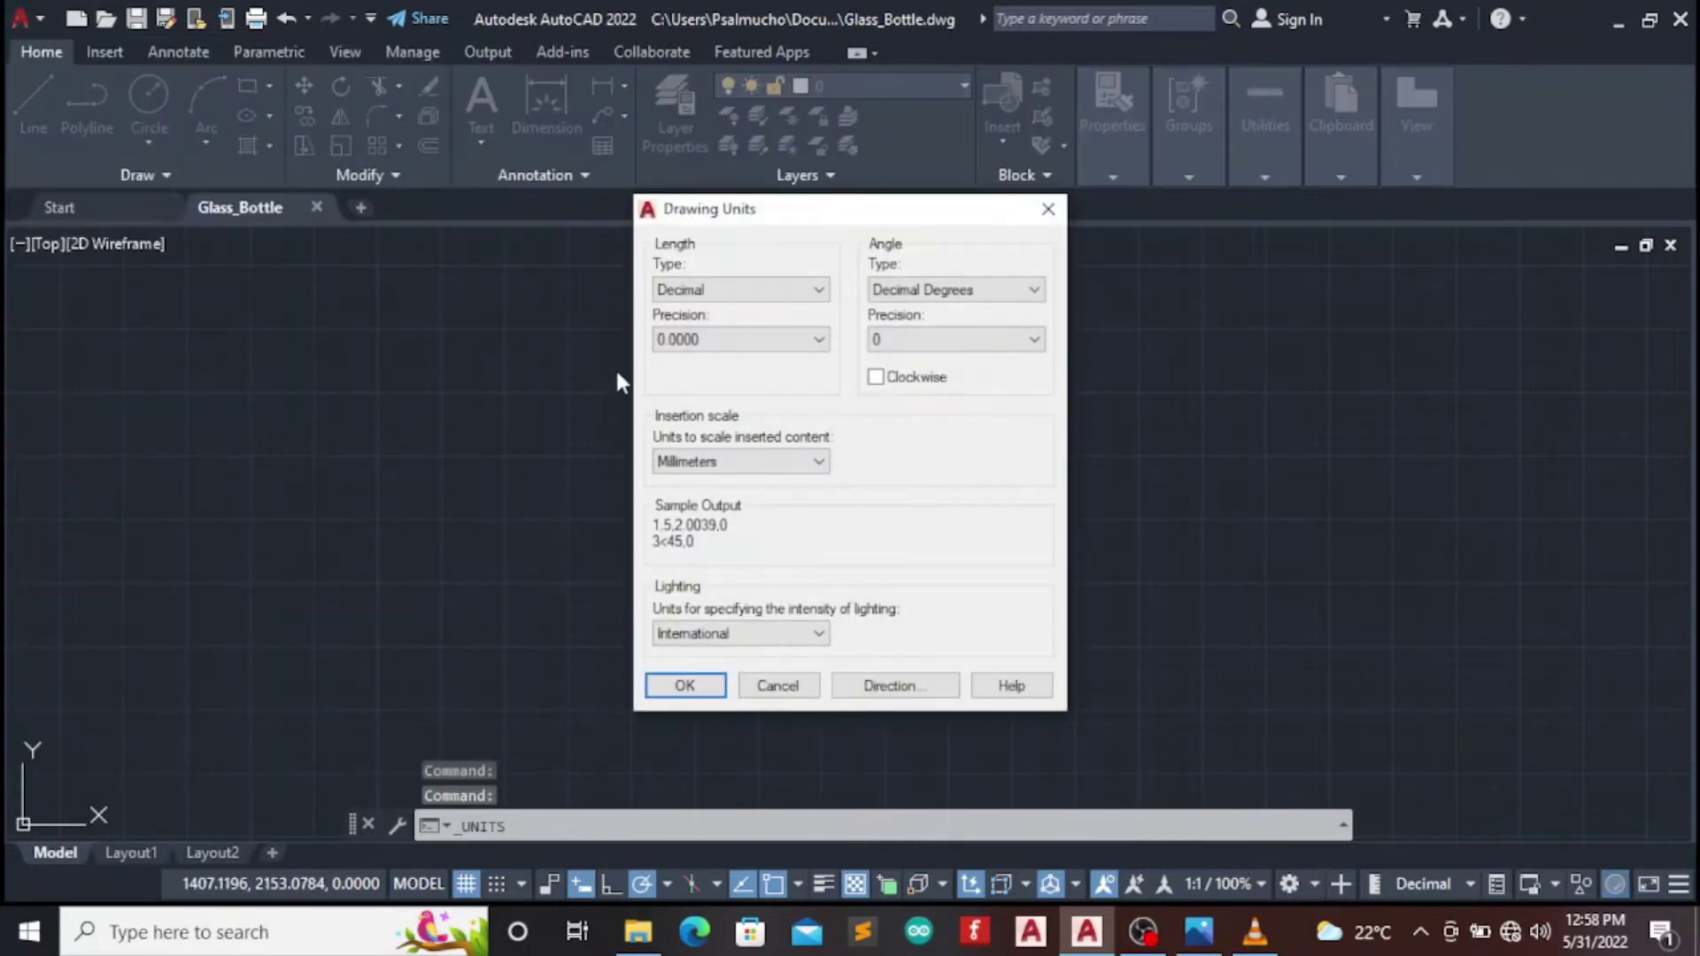
pyautogui.click(726, 342)
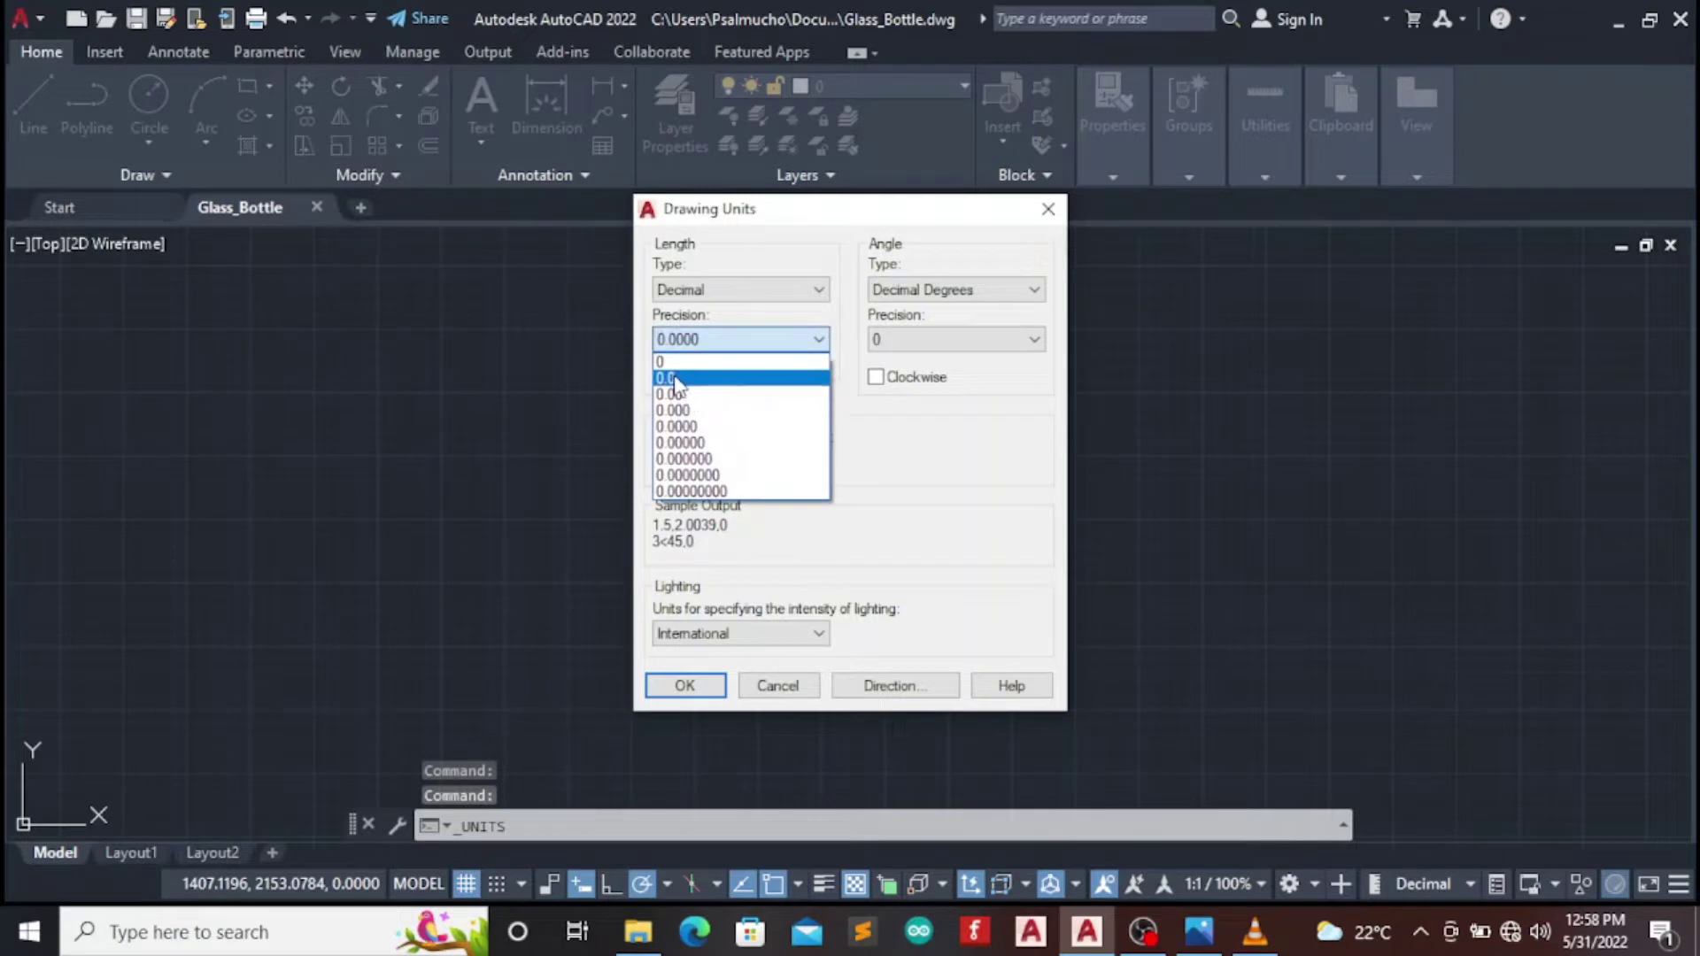
pyautogui.click(695, 369)
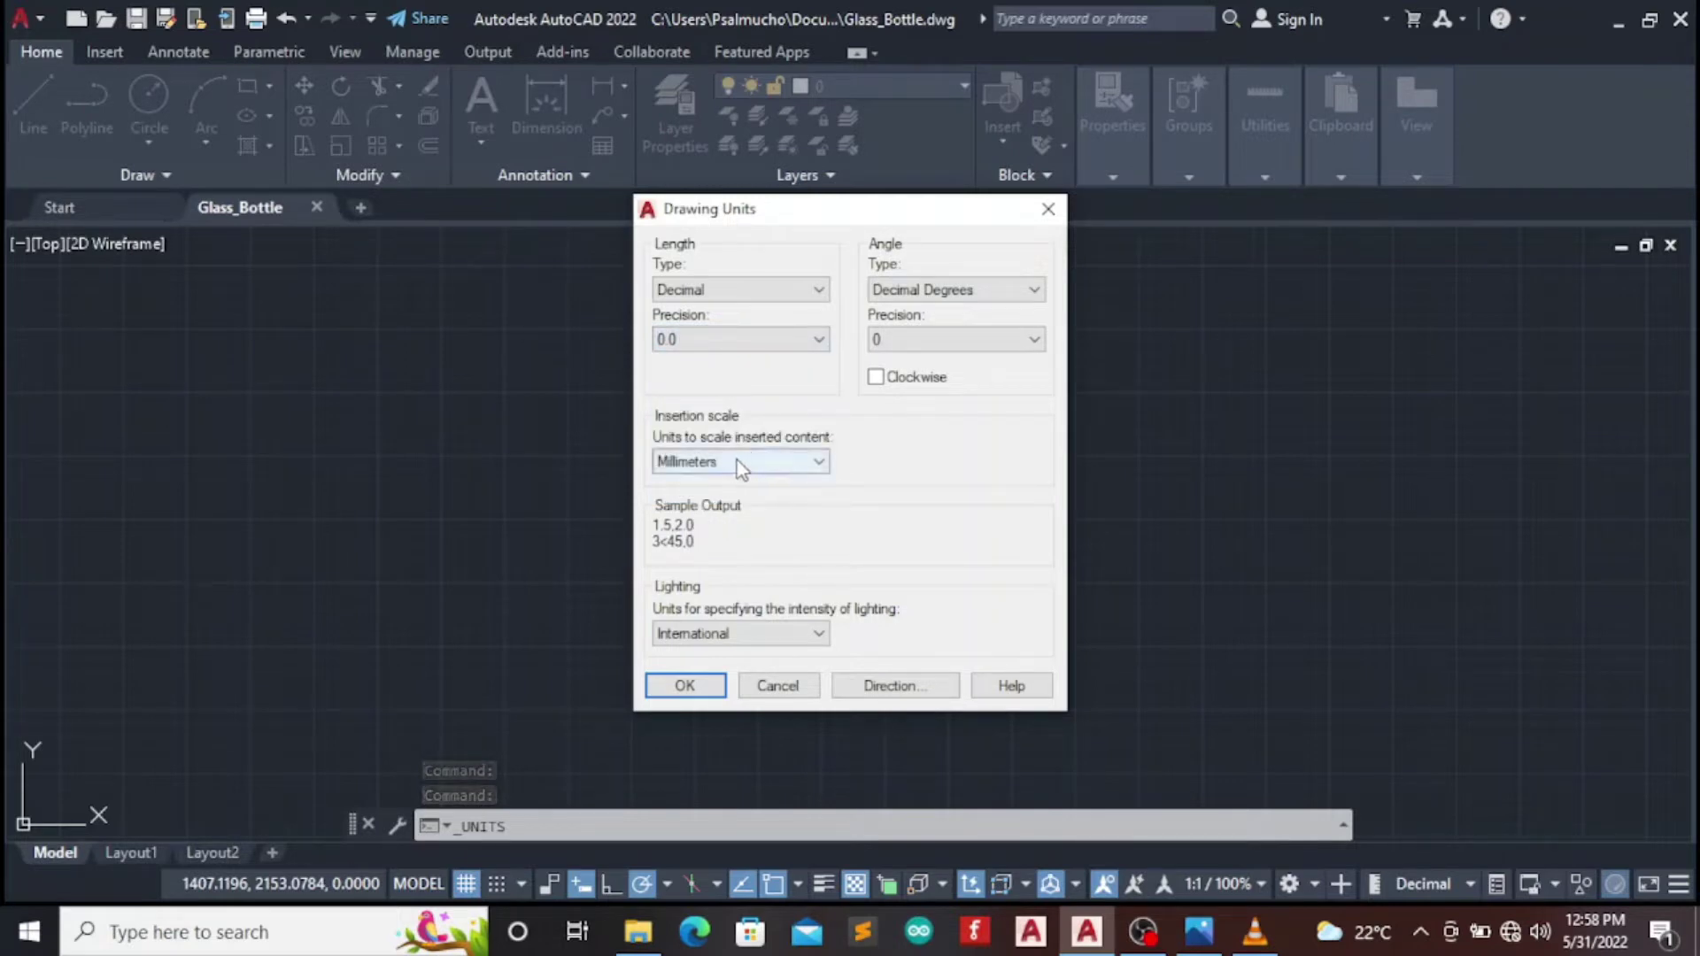
pyautogui.moveTo(740, 462)
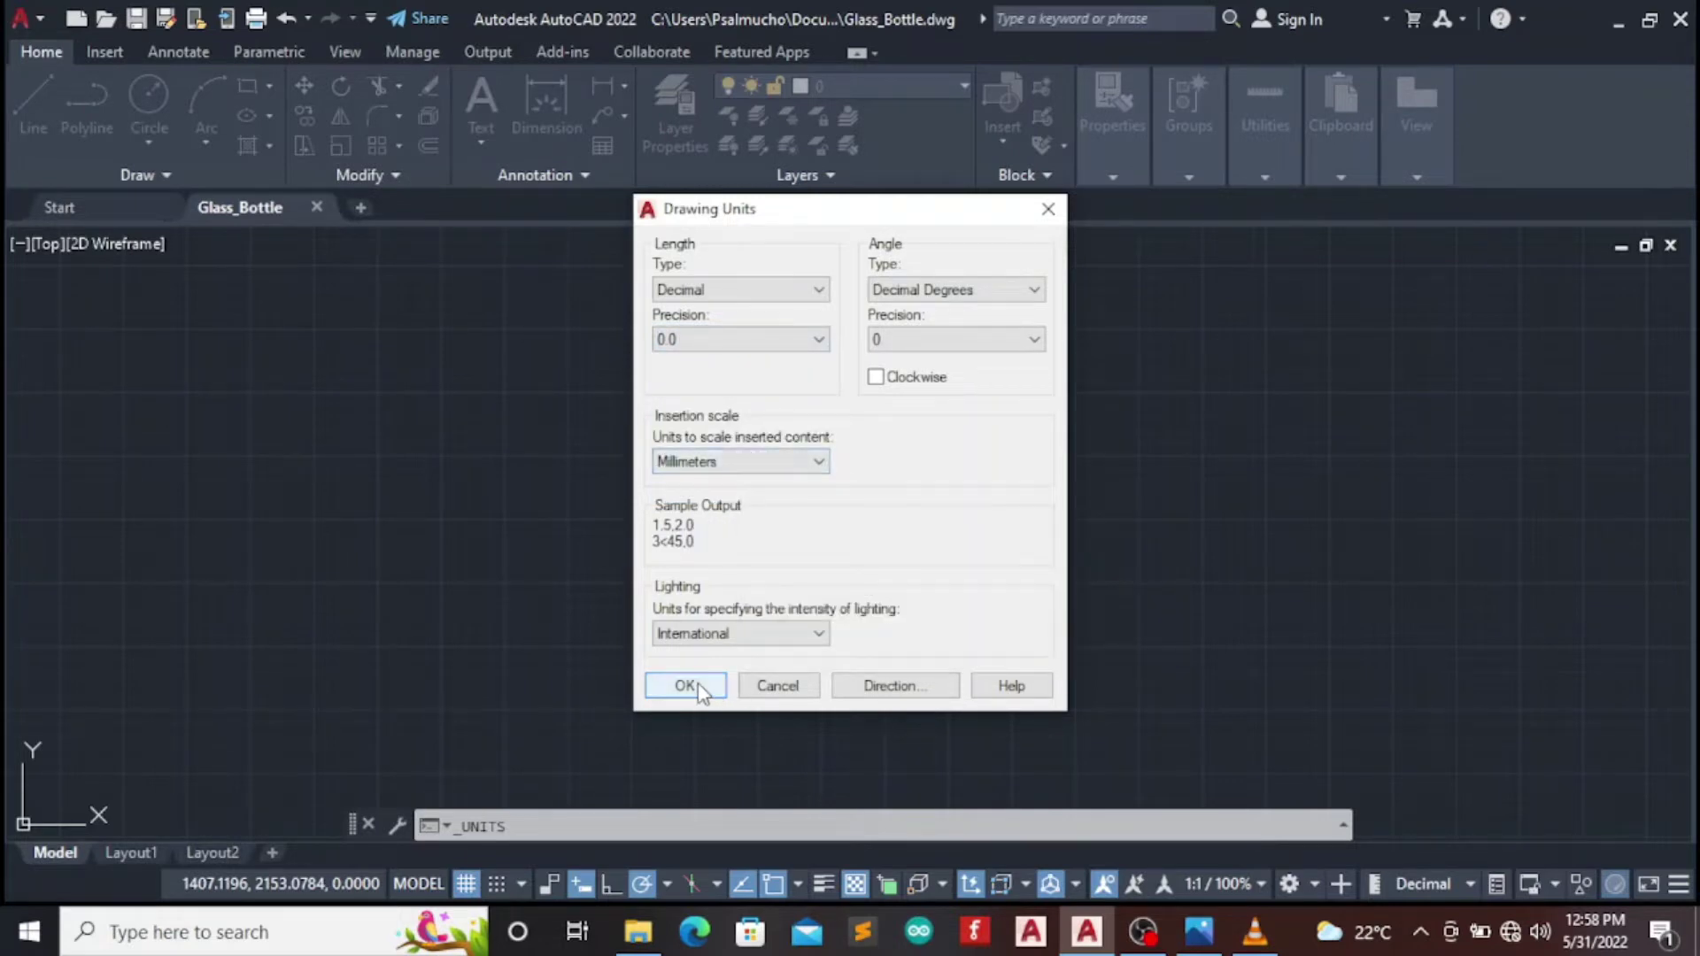
pyautogui.click(698, 683)
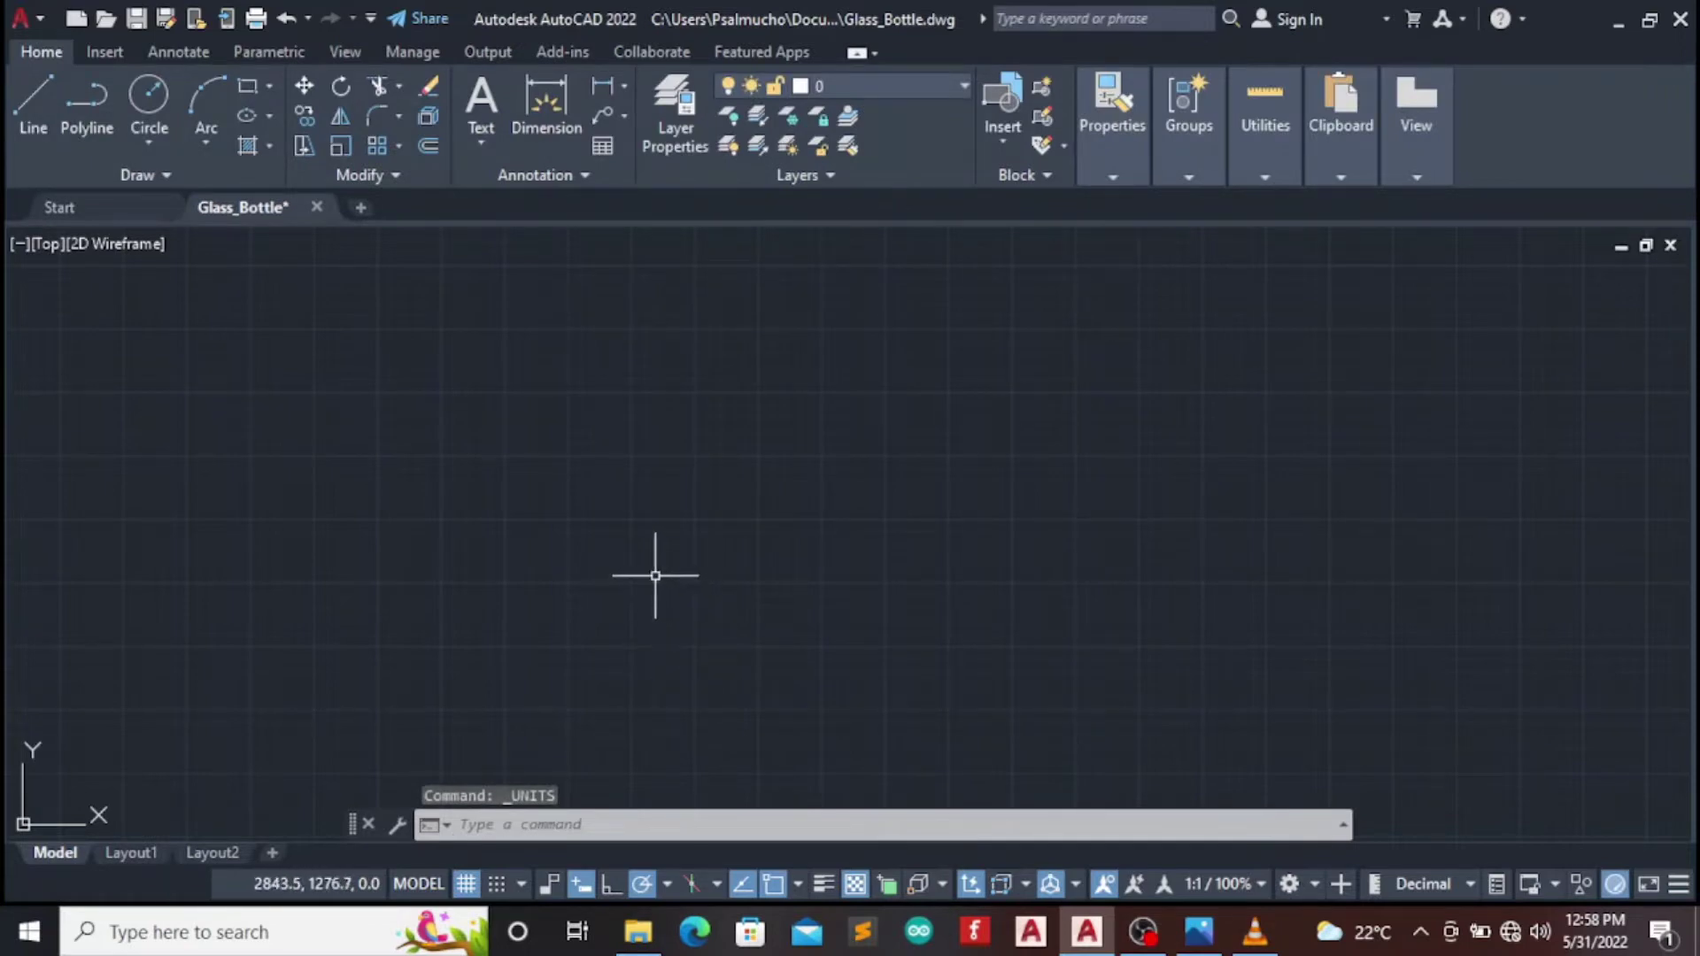
# Switch to the Front view and pan so the origin sits near the lower left
pyautogui.click(43, 247)
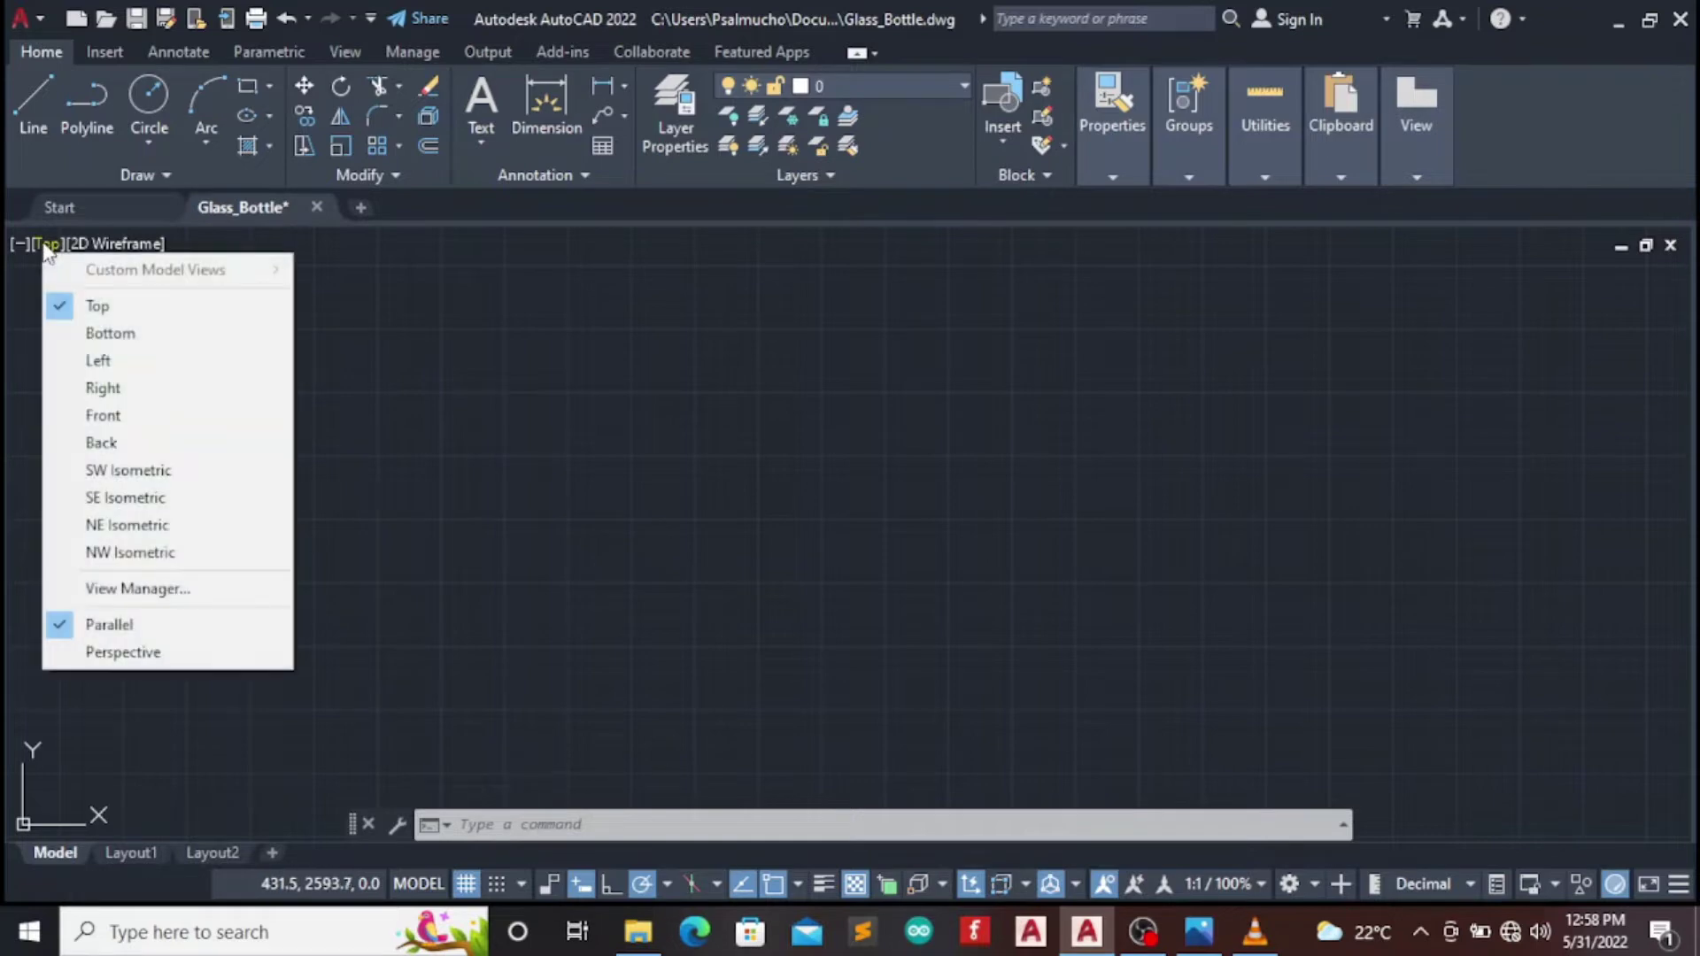
pyautogui.click(102, 415)
pyautogui.write('PA')
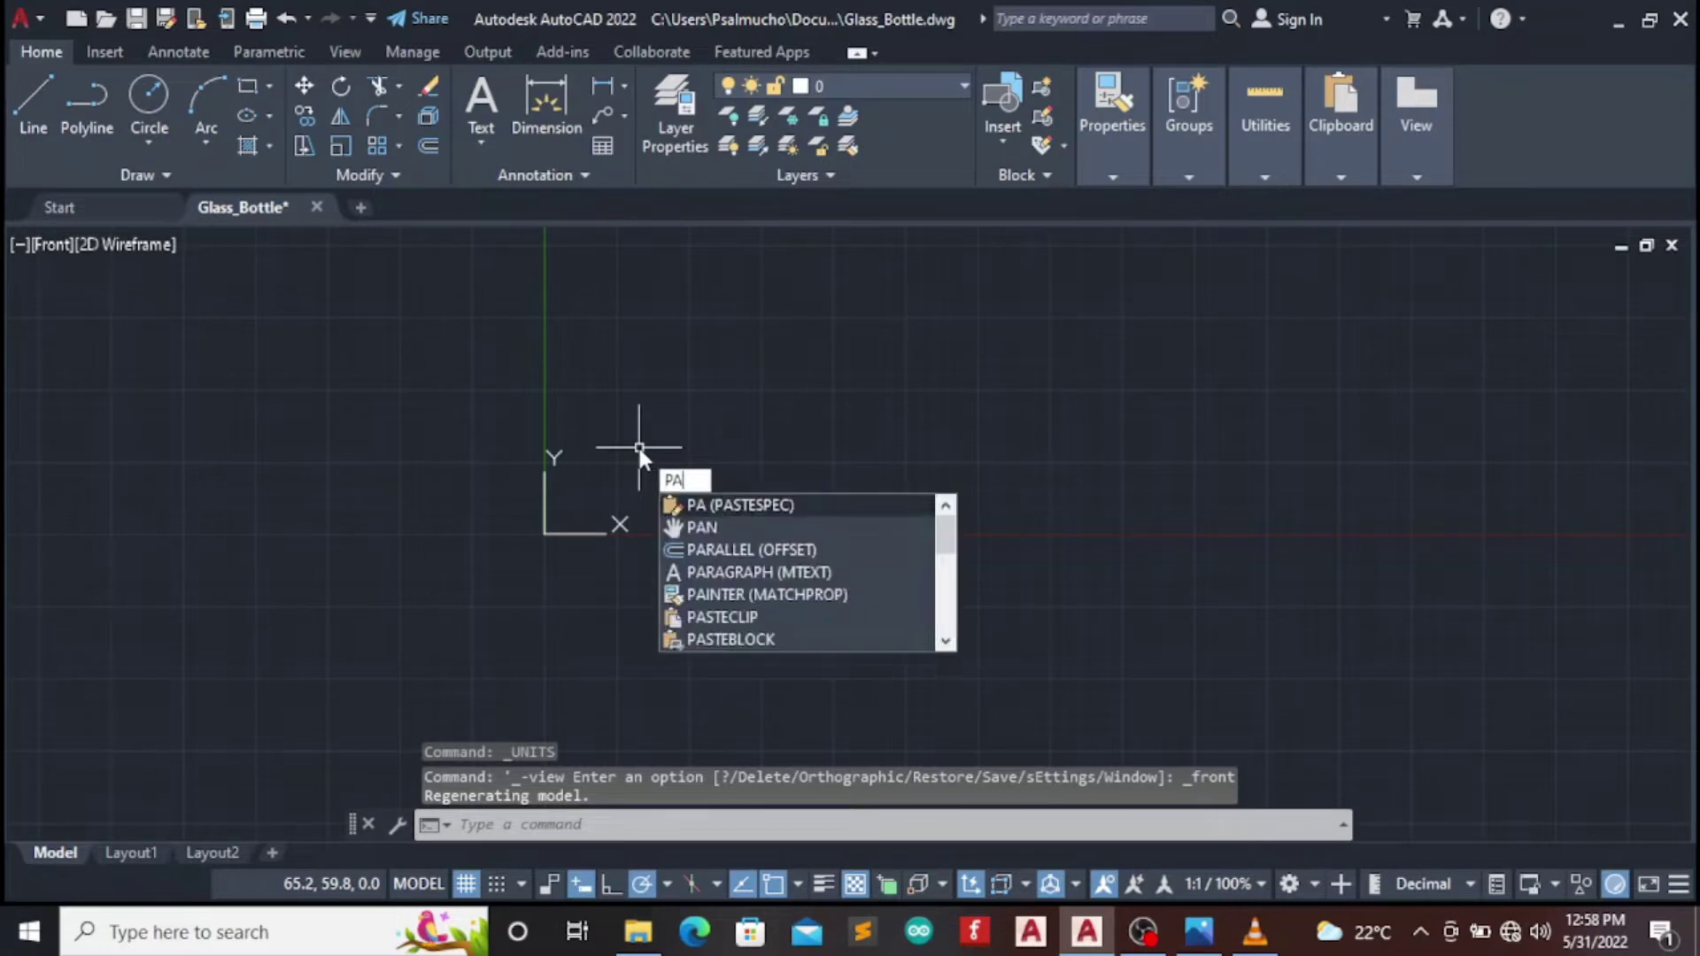
pyautogui.write('n')
pyautogui.click(733, 504)
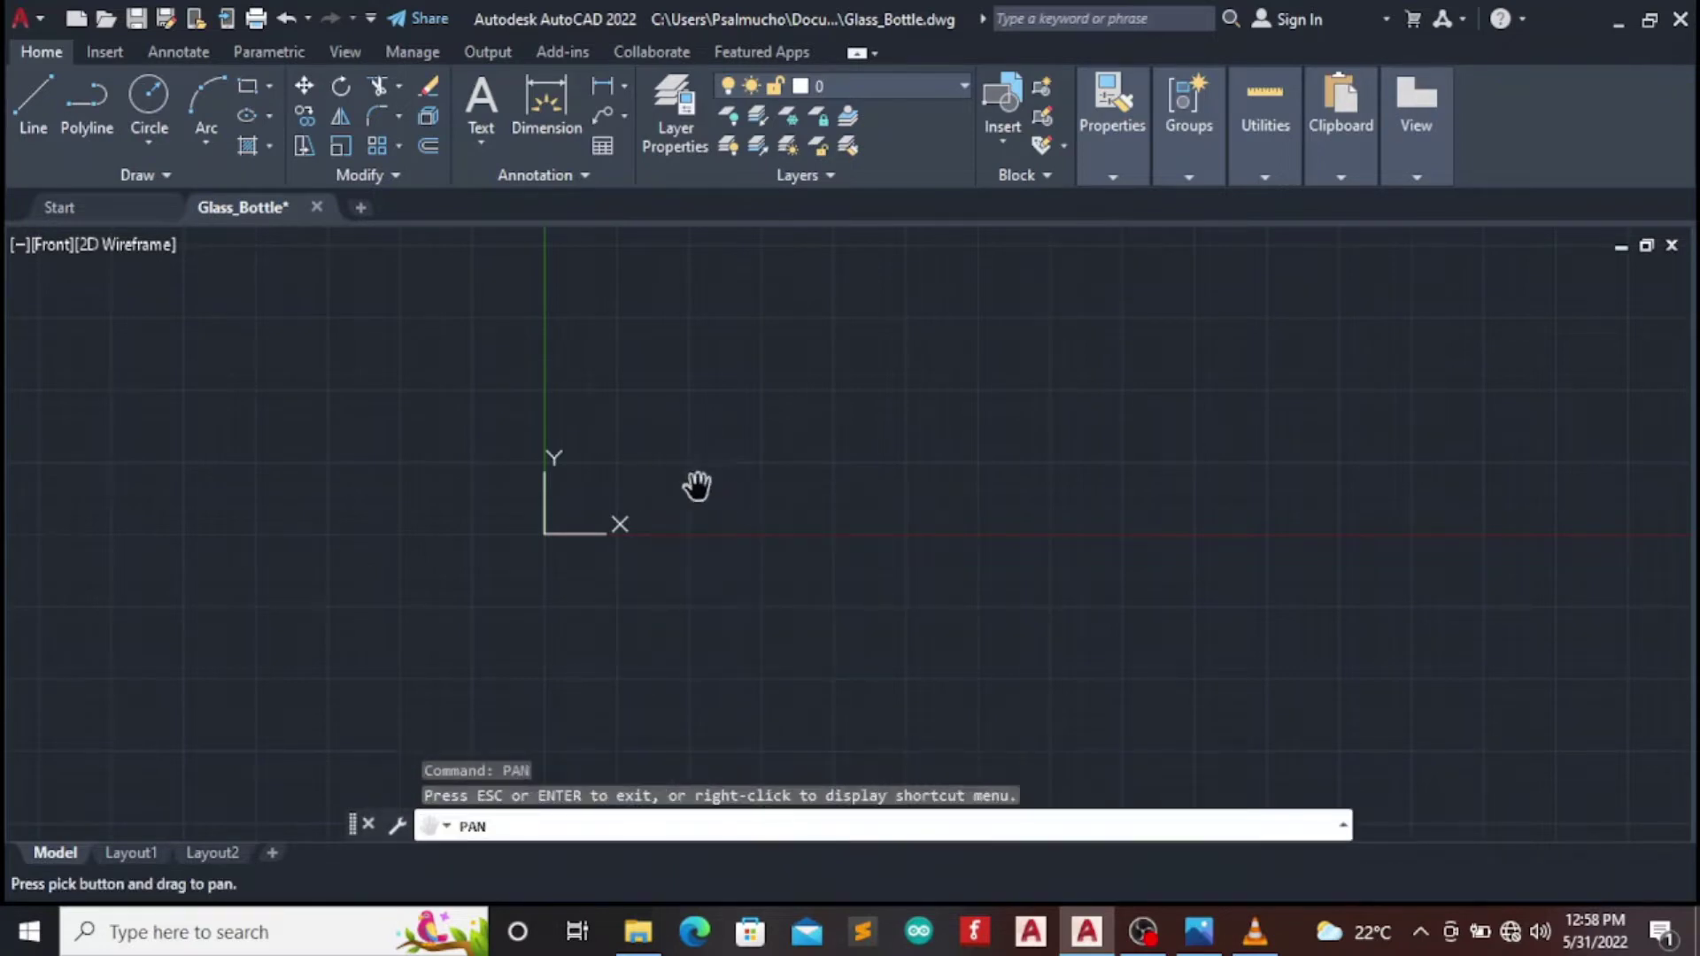
pyautogui.moveTo(694, 486); pyautogui.dragTo(298, 753)
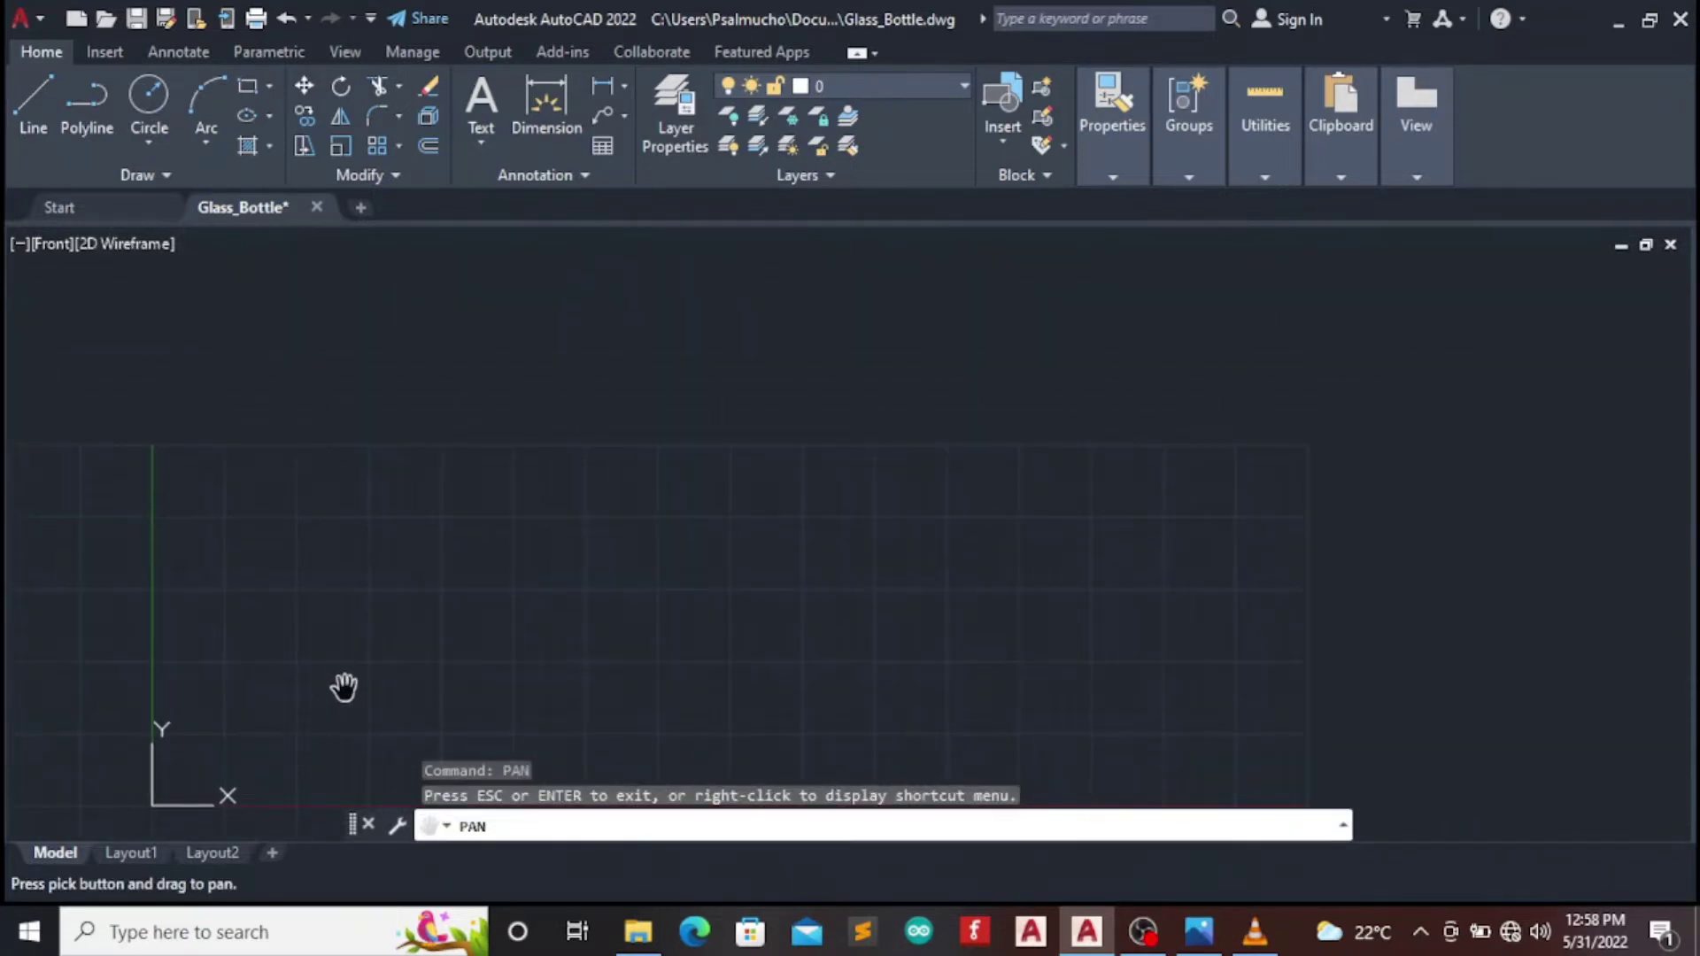
pyautogui.press('Escape')
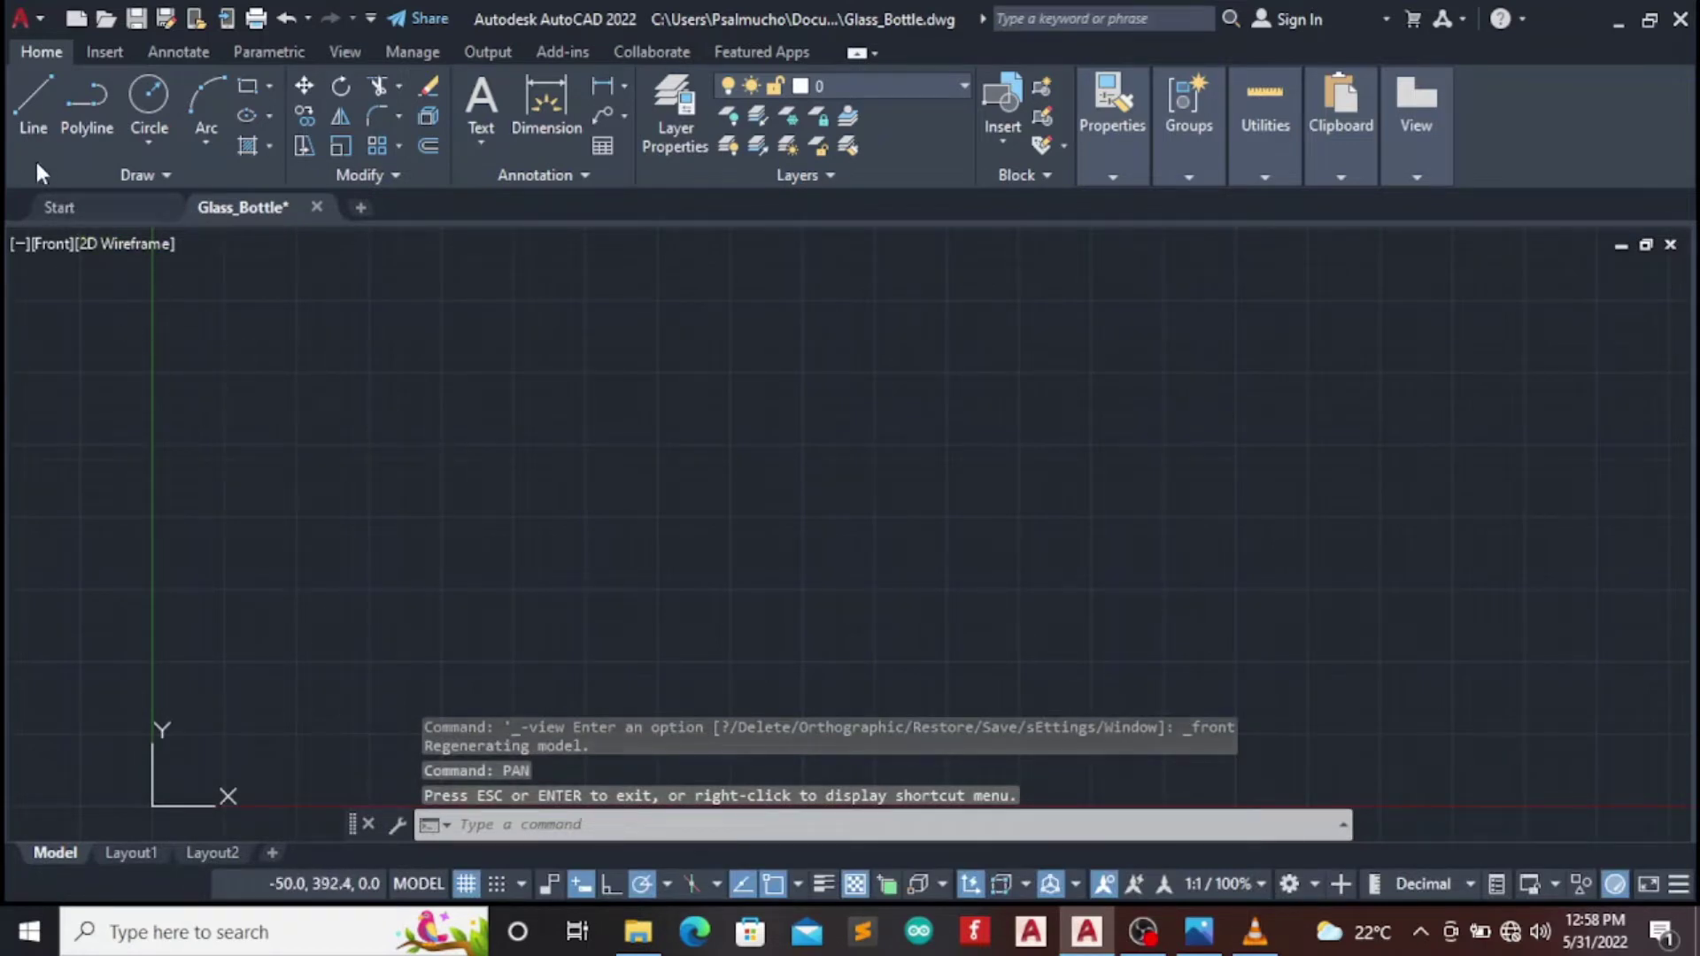
# Draw the bottle's 300-unit wall line and a 50-unit base segment
pyautogui.click(26, 106)
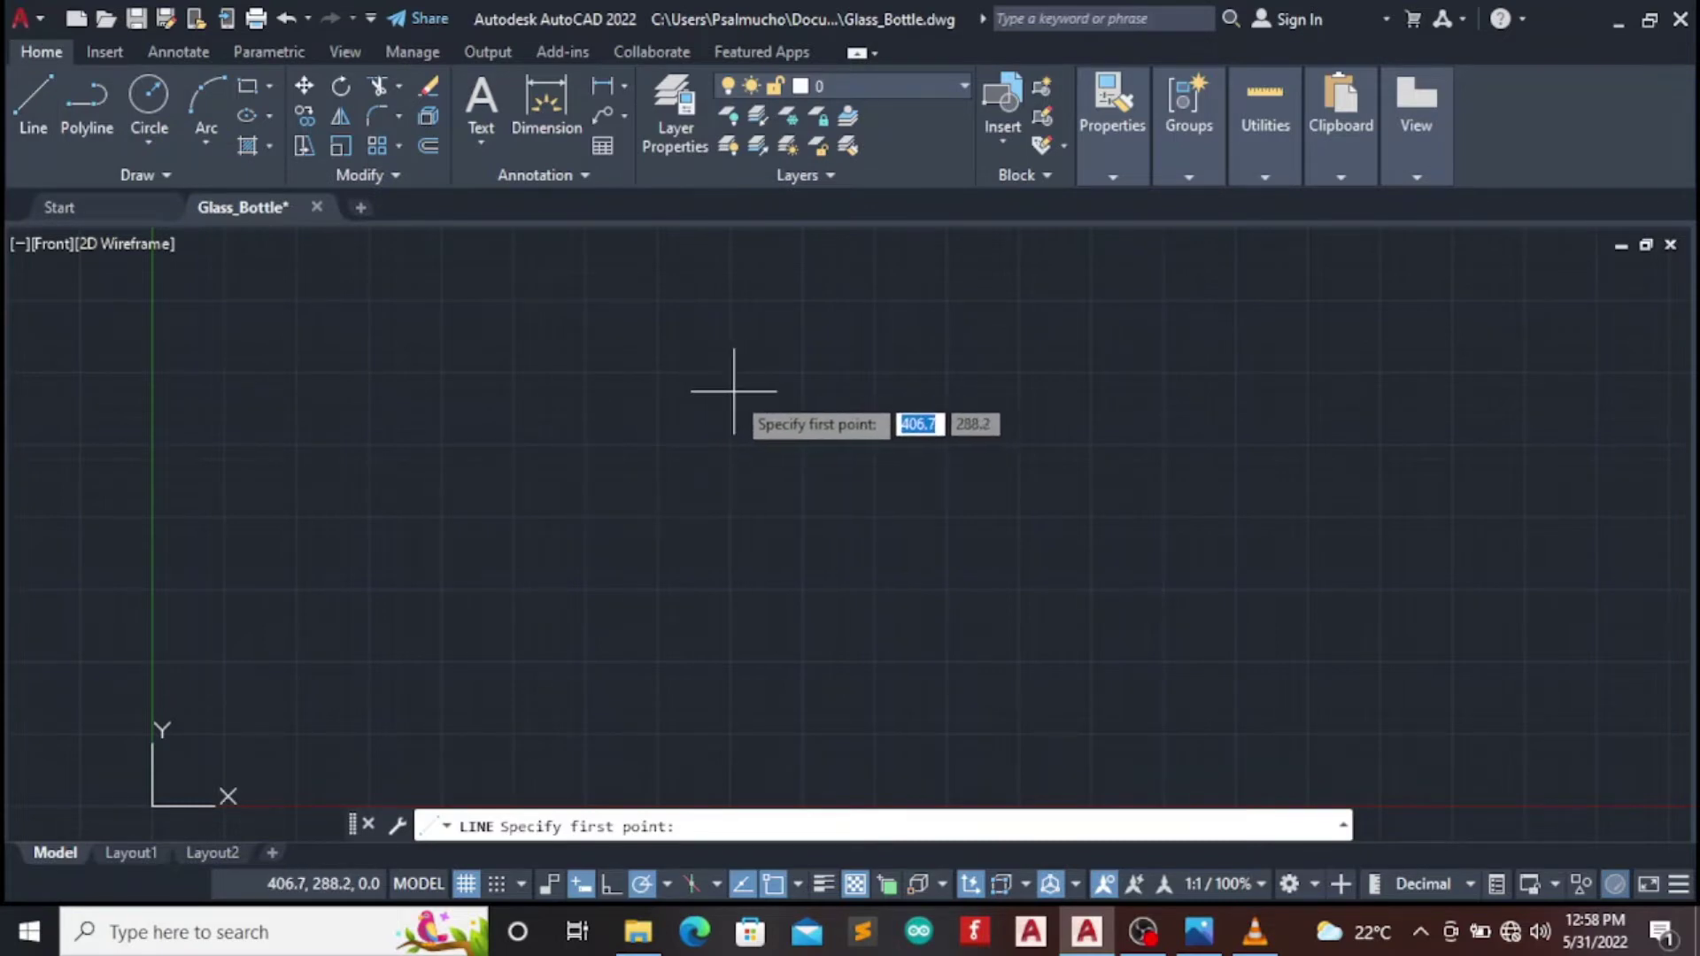
pyautogui.click(658, 373)
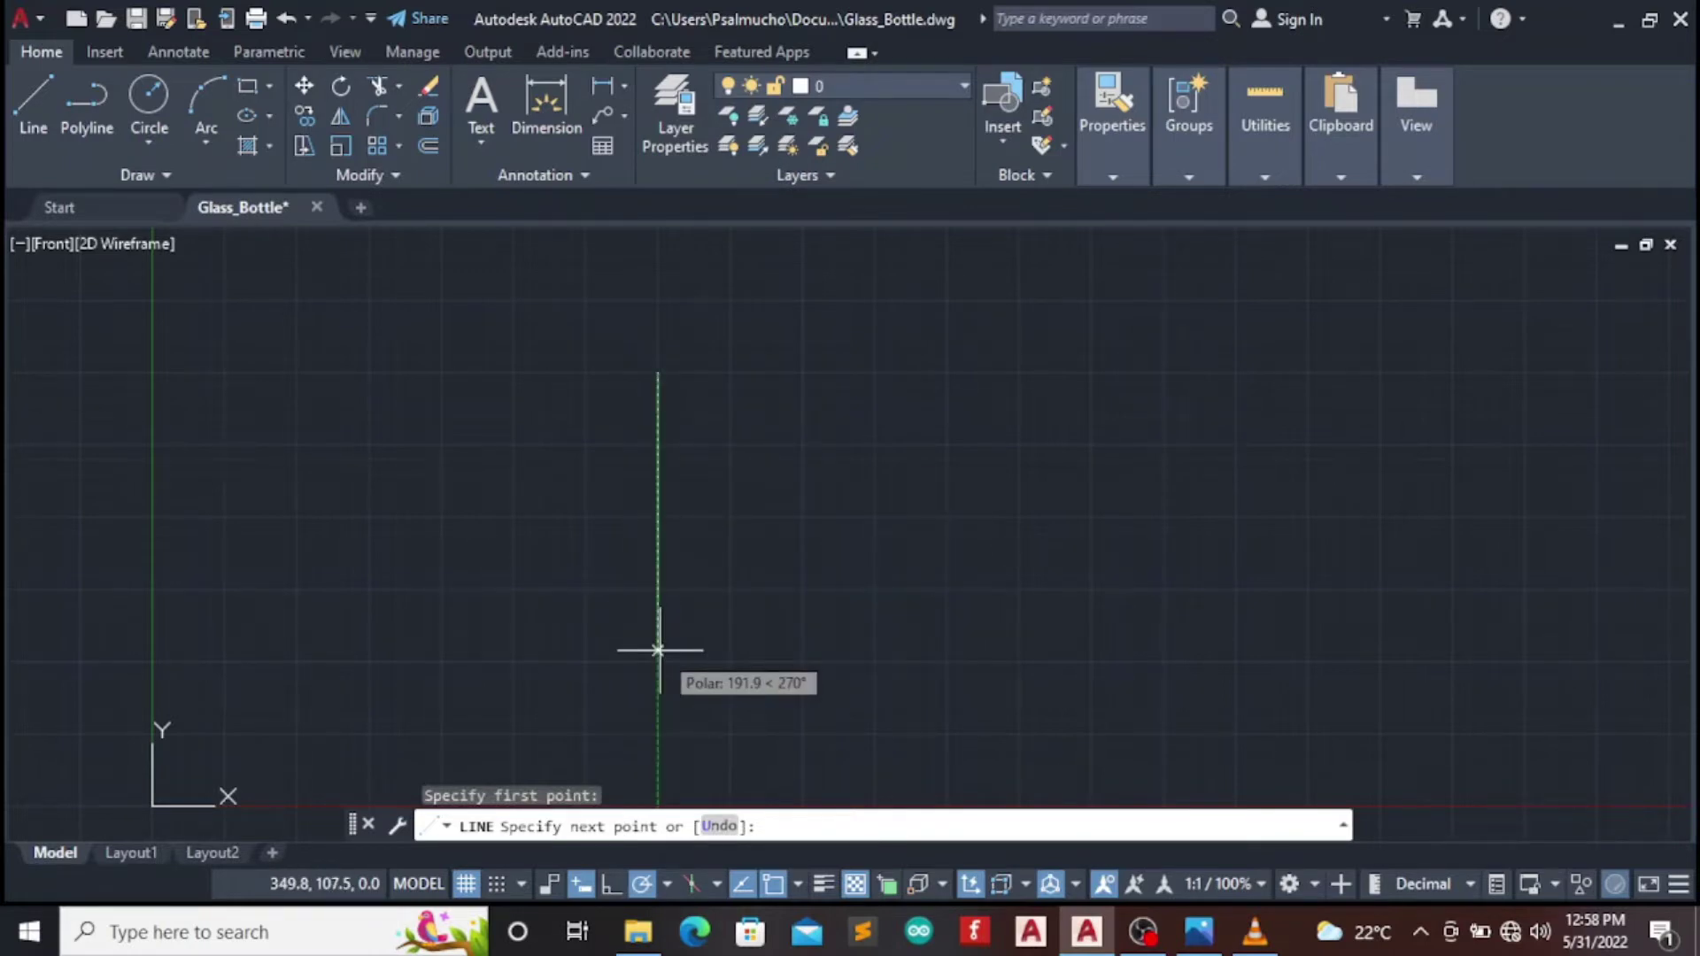
pyautogui.write('300')
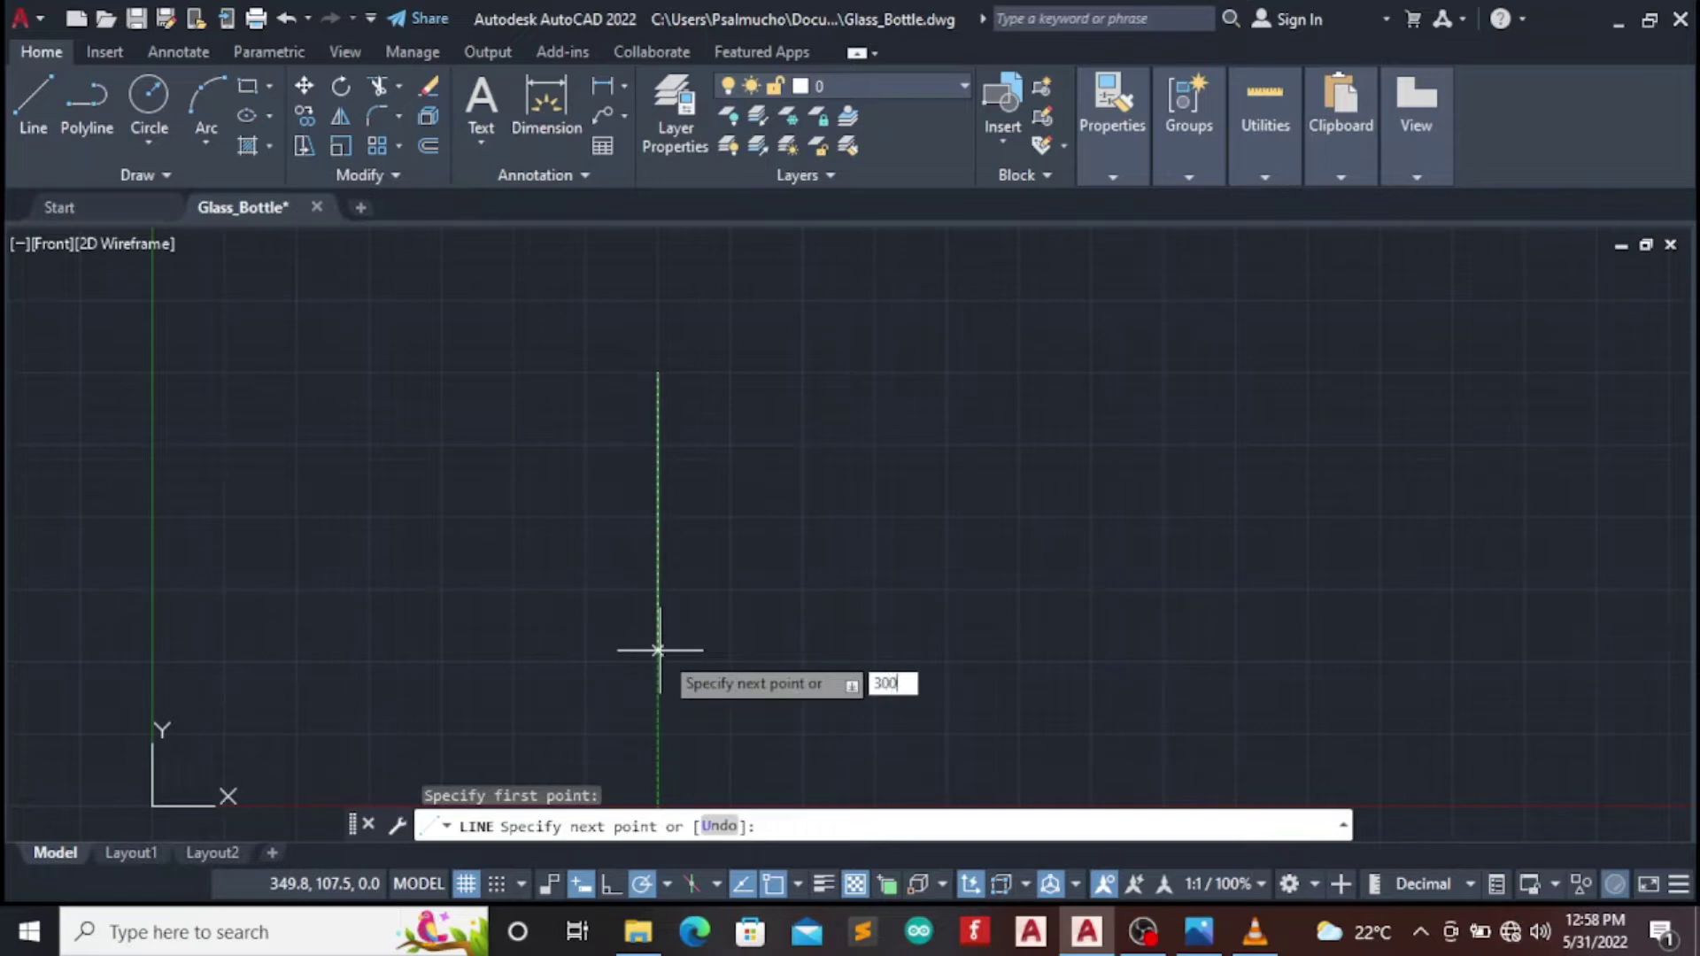
pyautogui.press('Return')
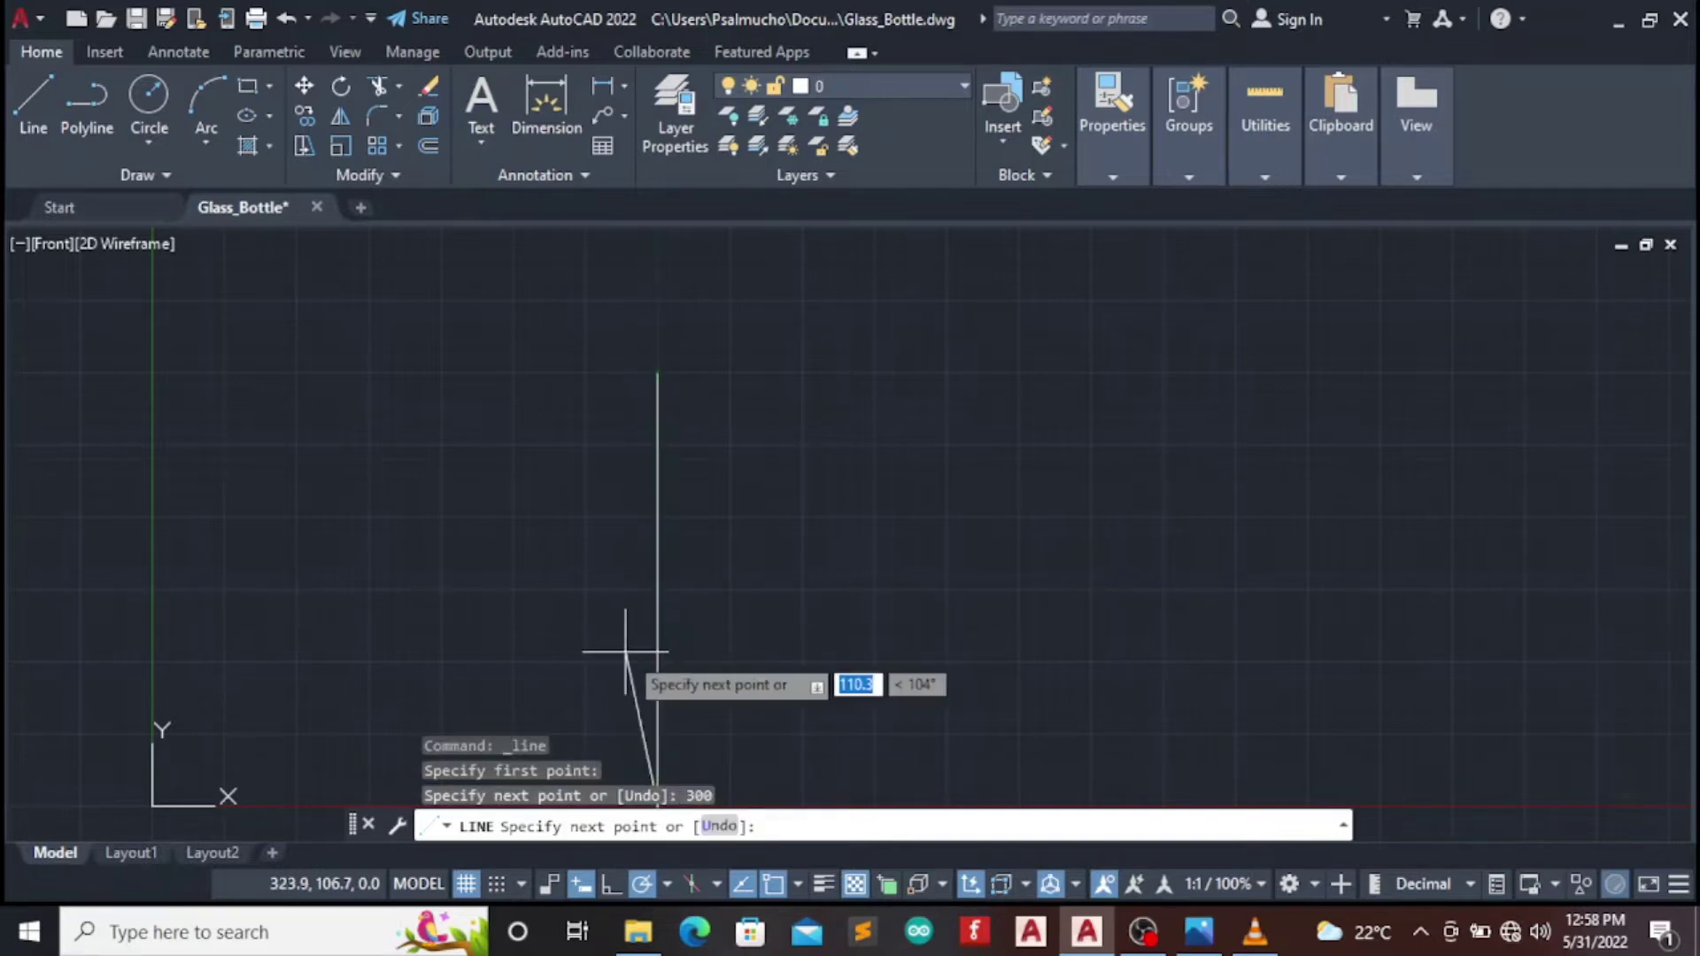
pyautogui.scroll(-5, 812, 690)
pyautogui.scroll(5, 807, 713)
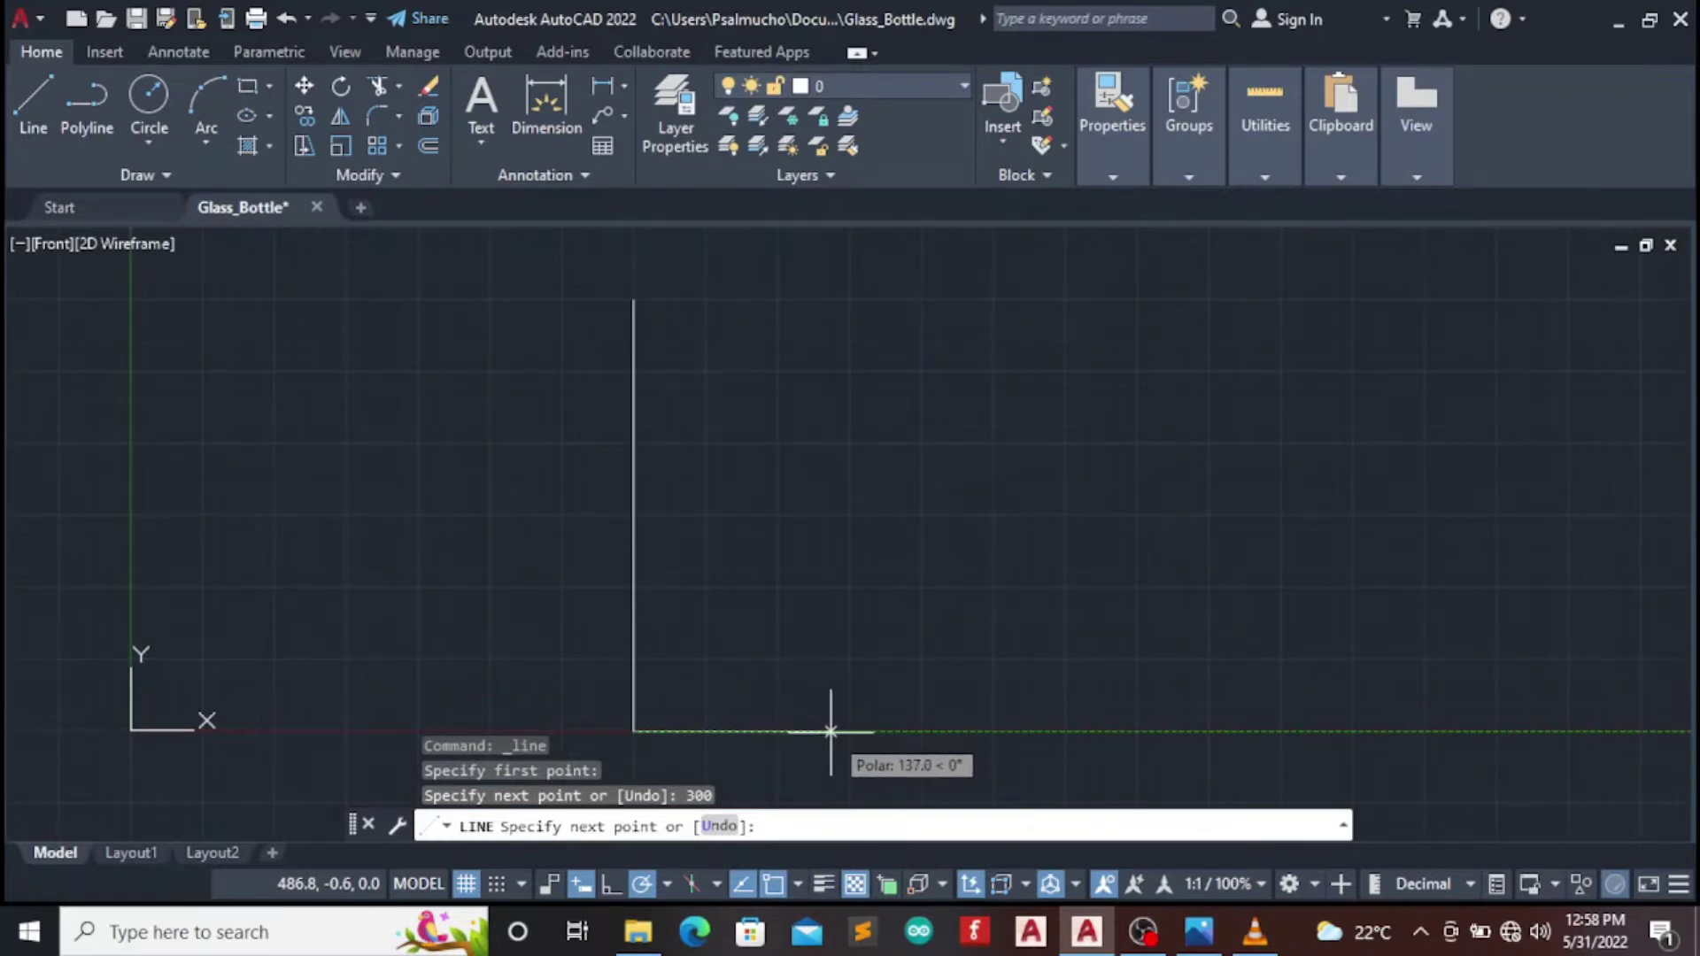
pyautogui.write('50')
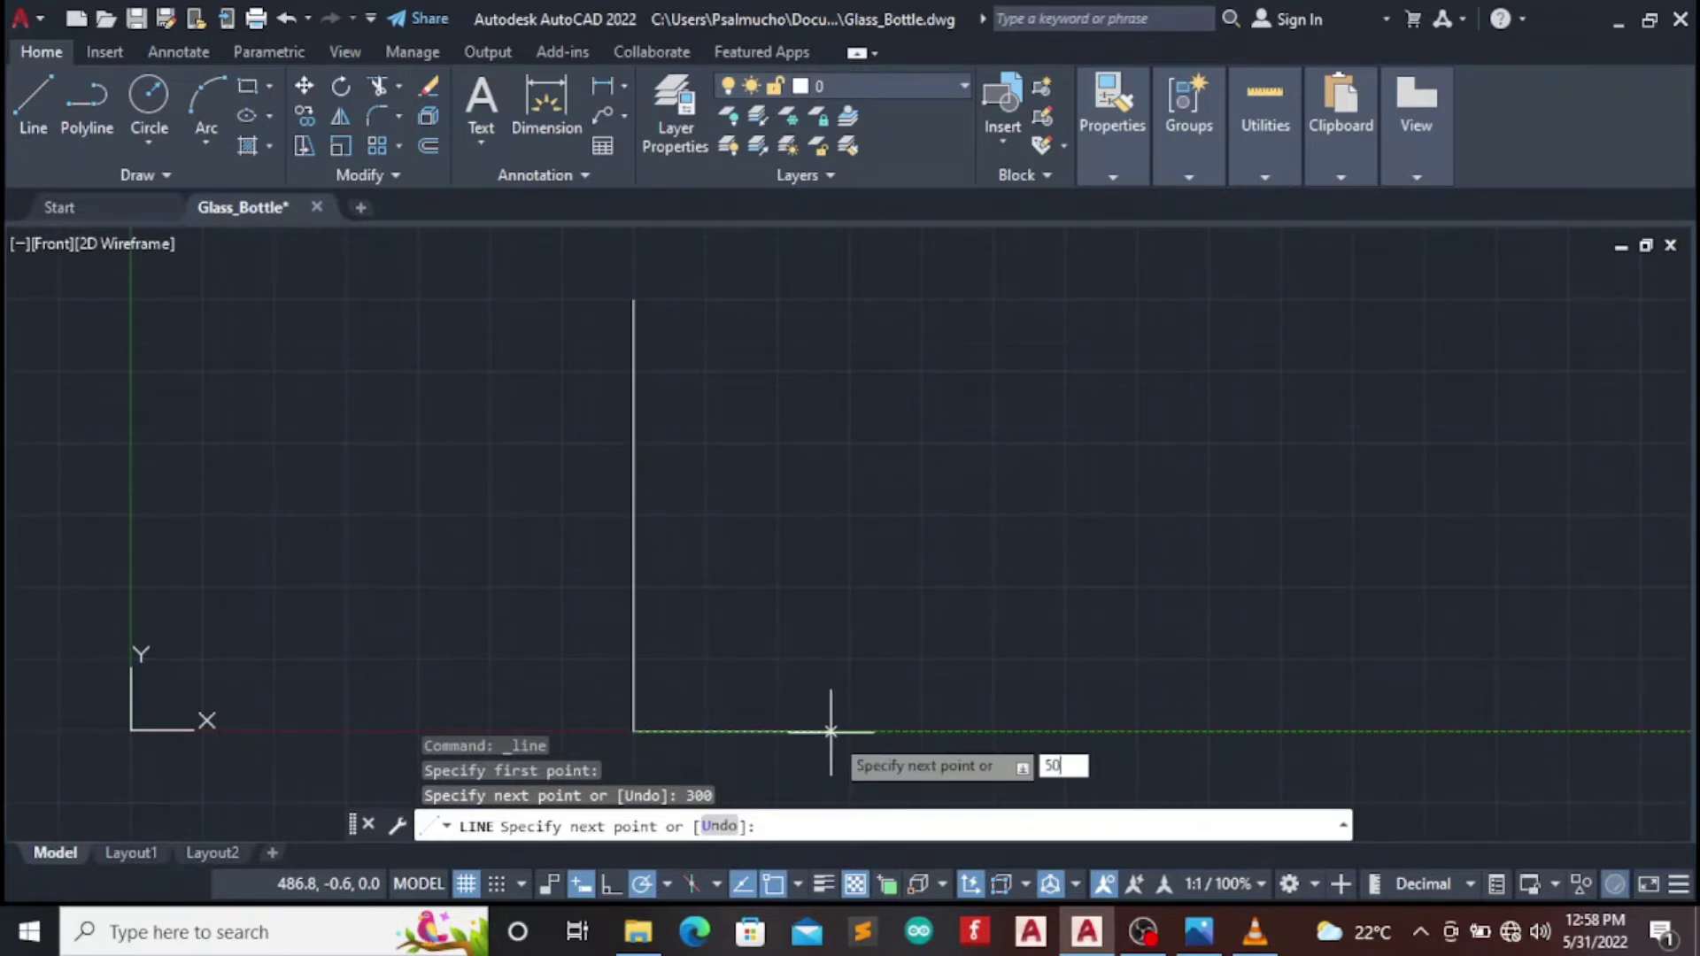
pyautogui.press('Return')
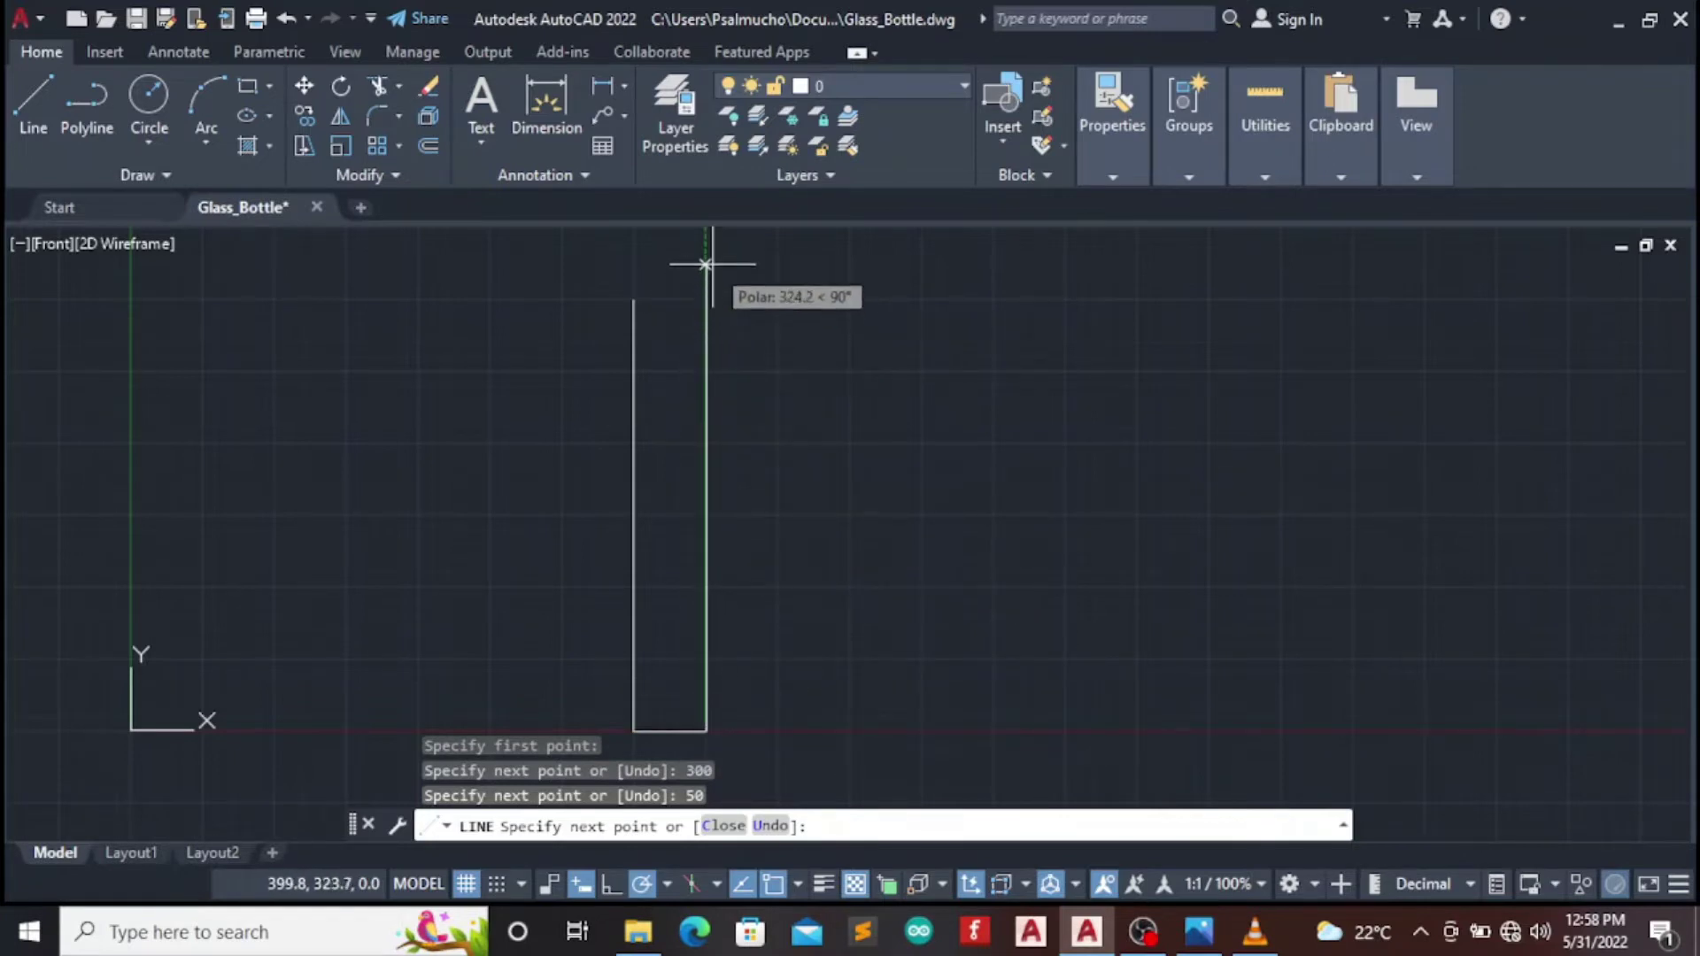
# Complete the outline with a 400-unit vertical axis line rising from the base
pyautogui.scroll(-2, 708, 263)
pyautogui.scroll(2, 708, 263)
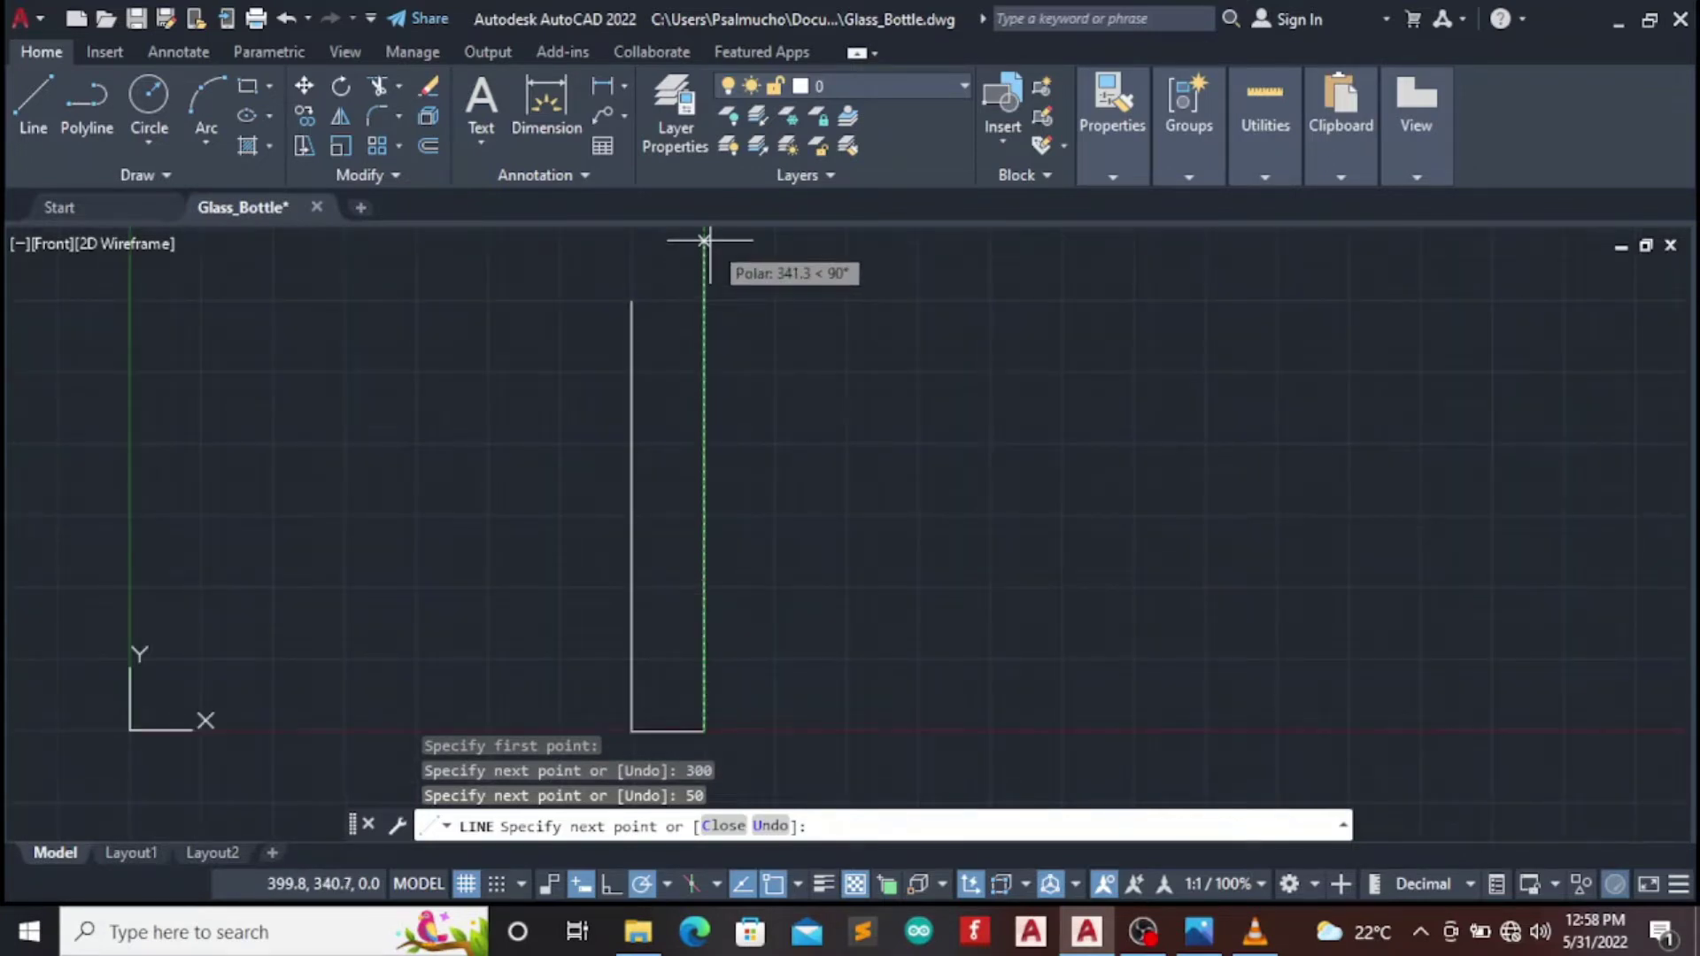
pyautogui.write('40')
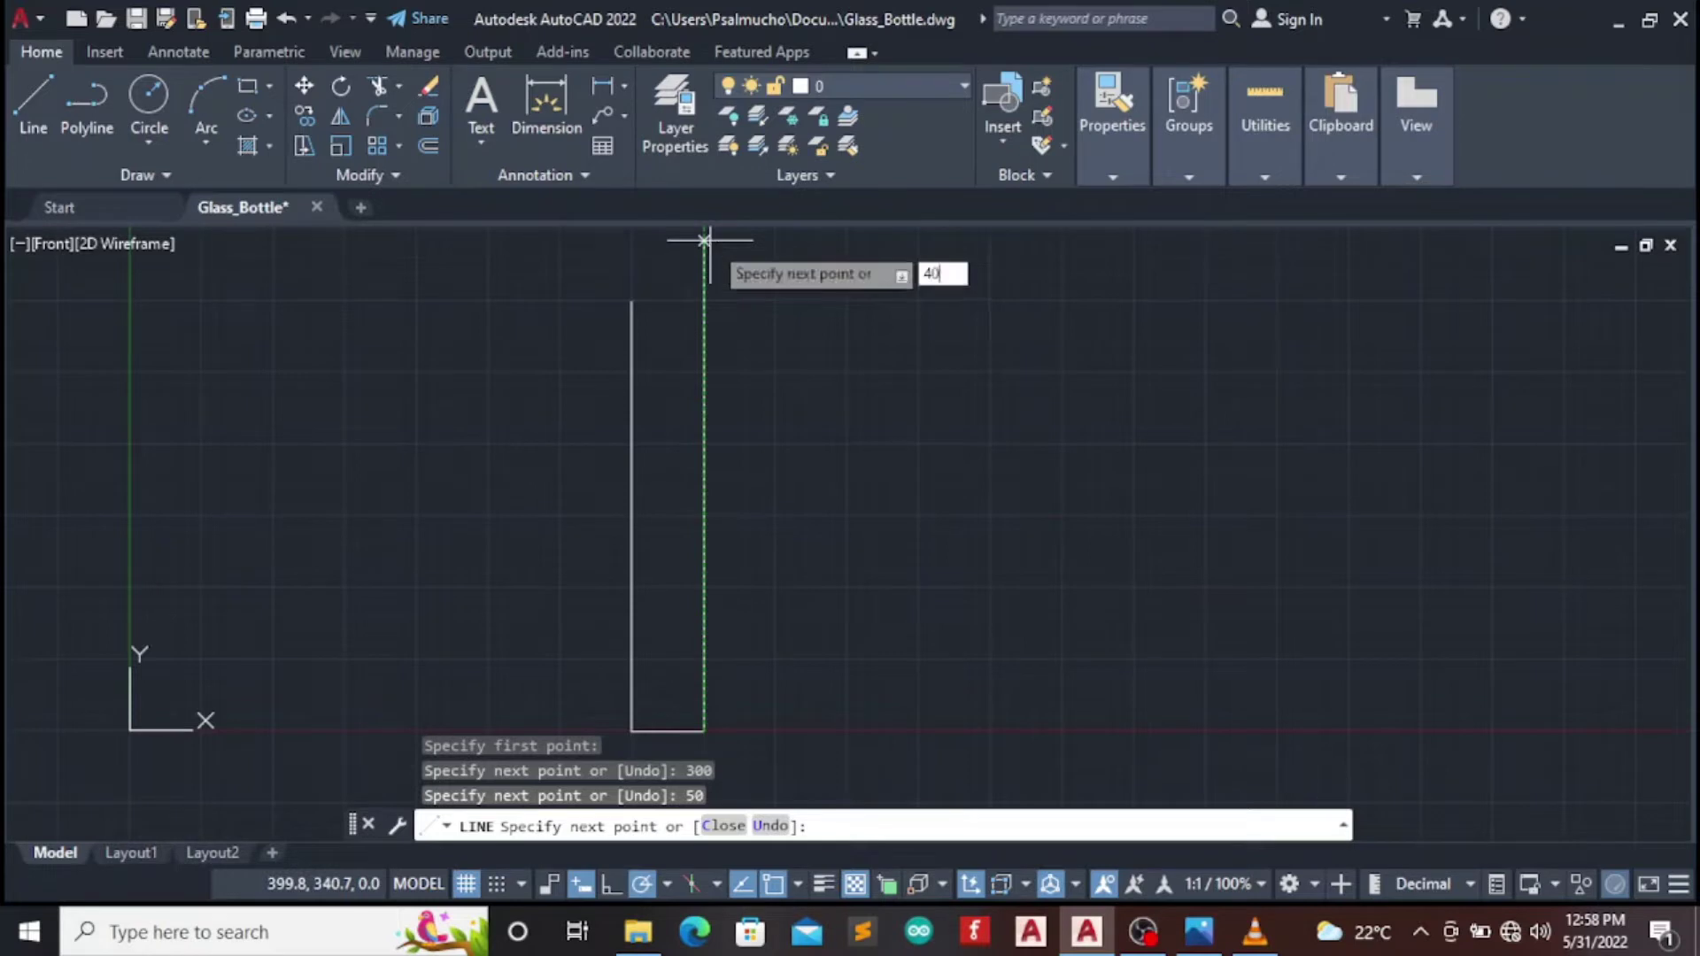
pyautogui.write('0')
pyautogui.press('Return')
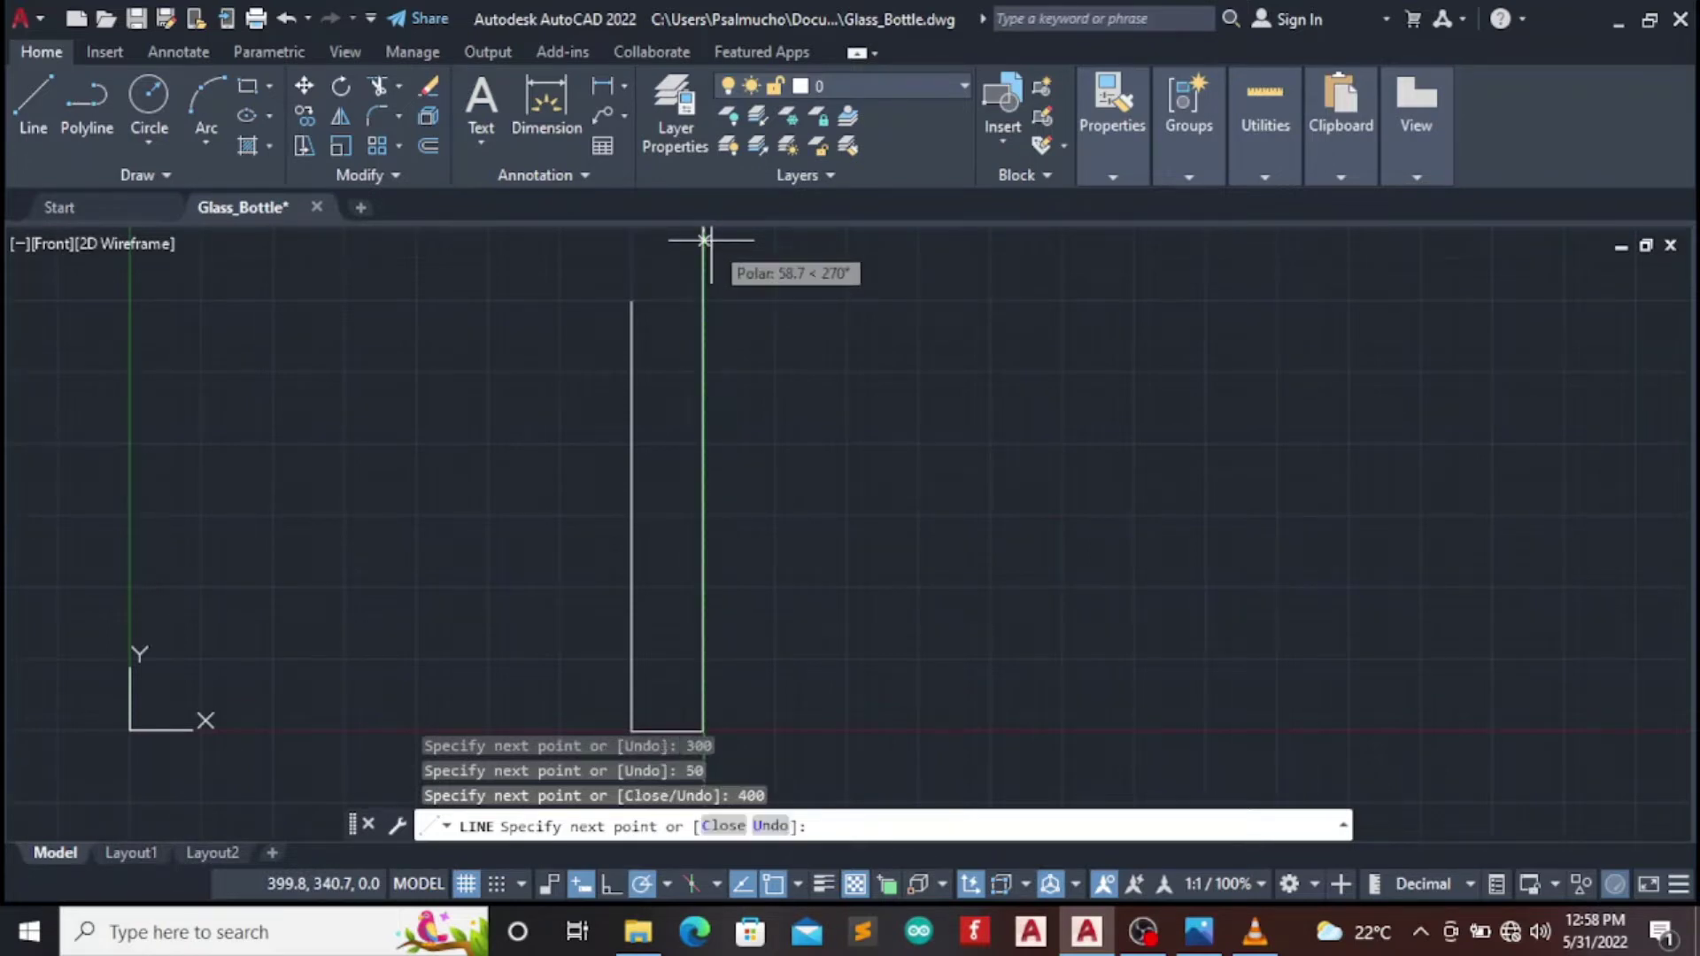
pyautogui.scroll(-1, 884, 266)
pyautogui.scroll(-2, 884, 266)
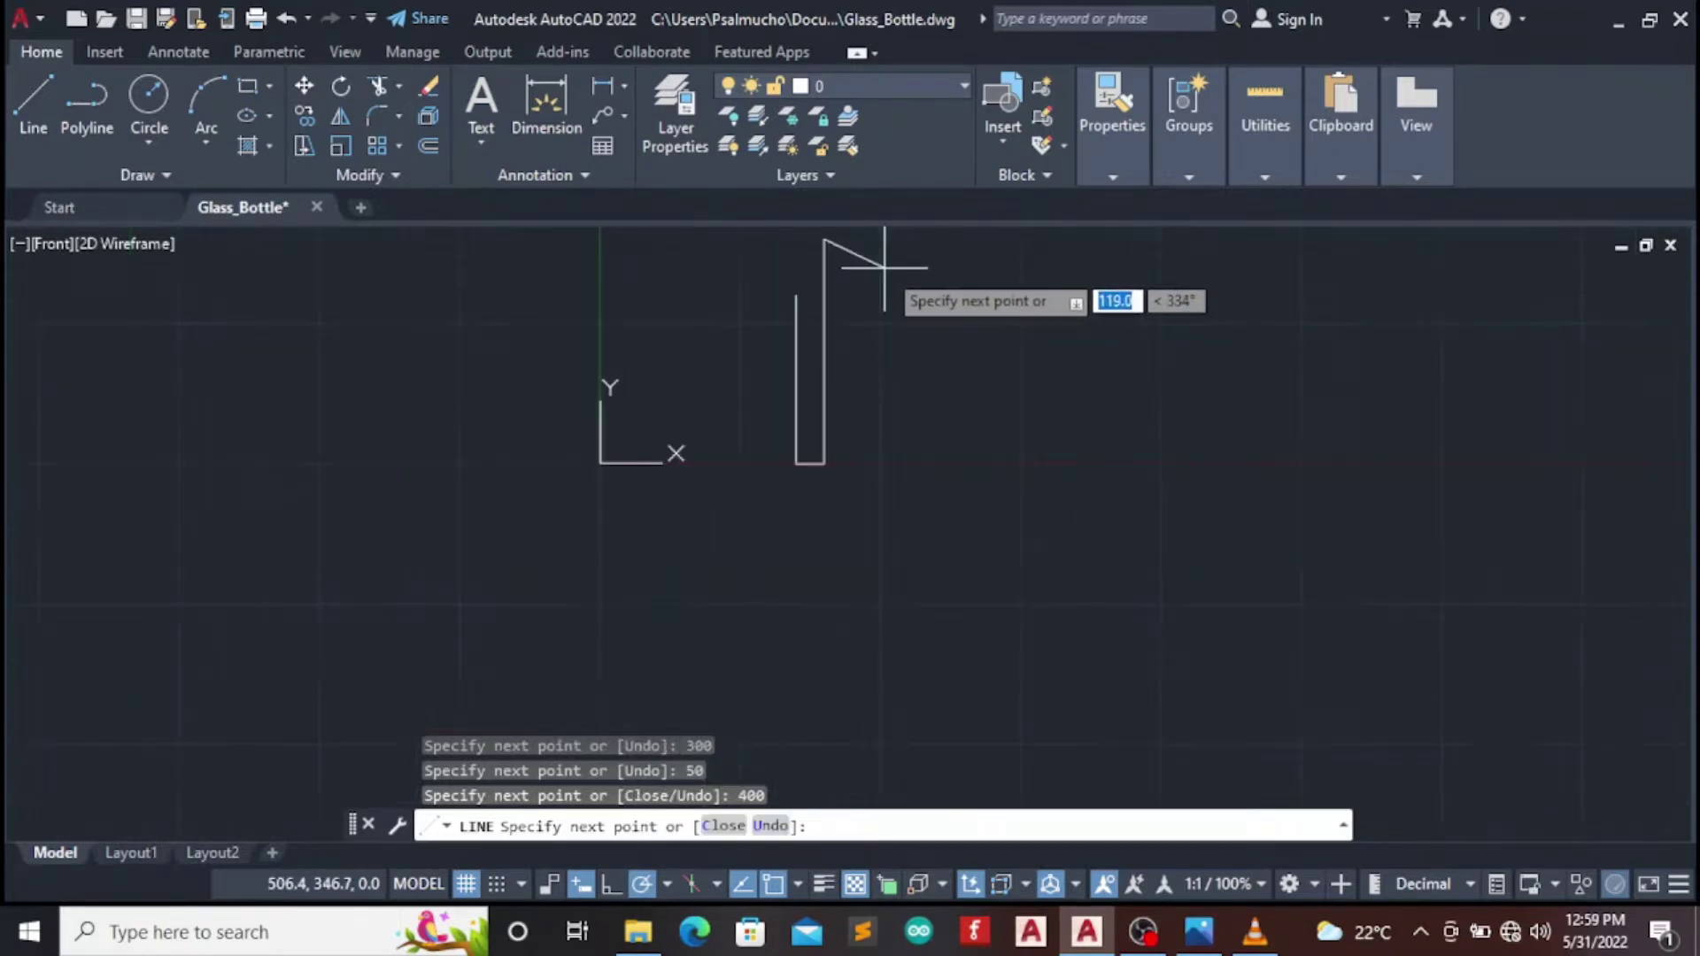
pyautogui.press('Escape')
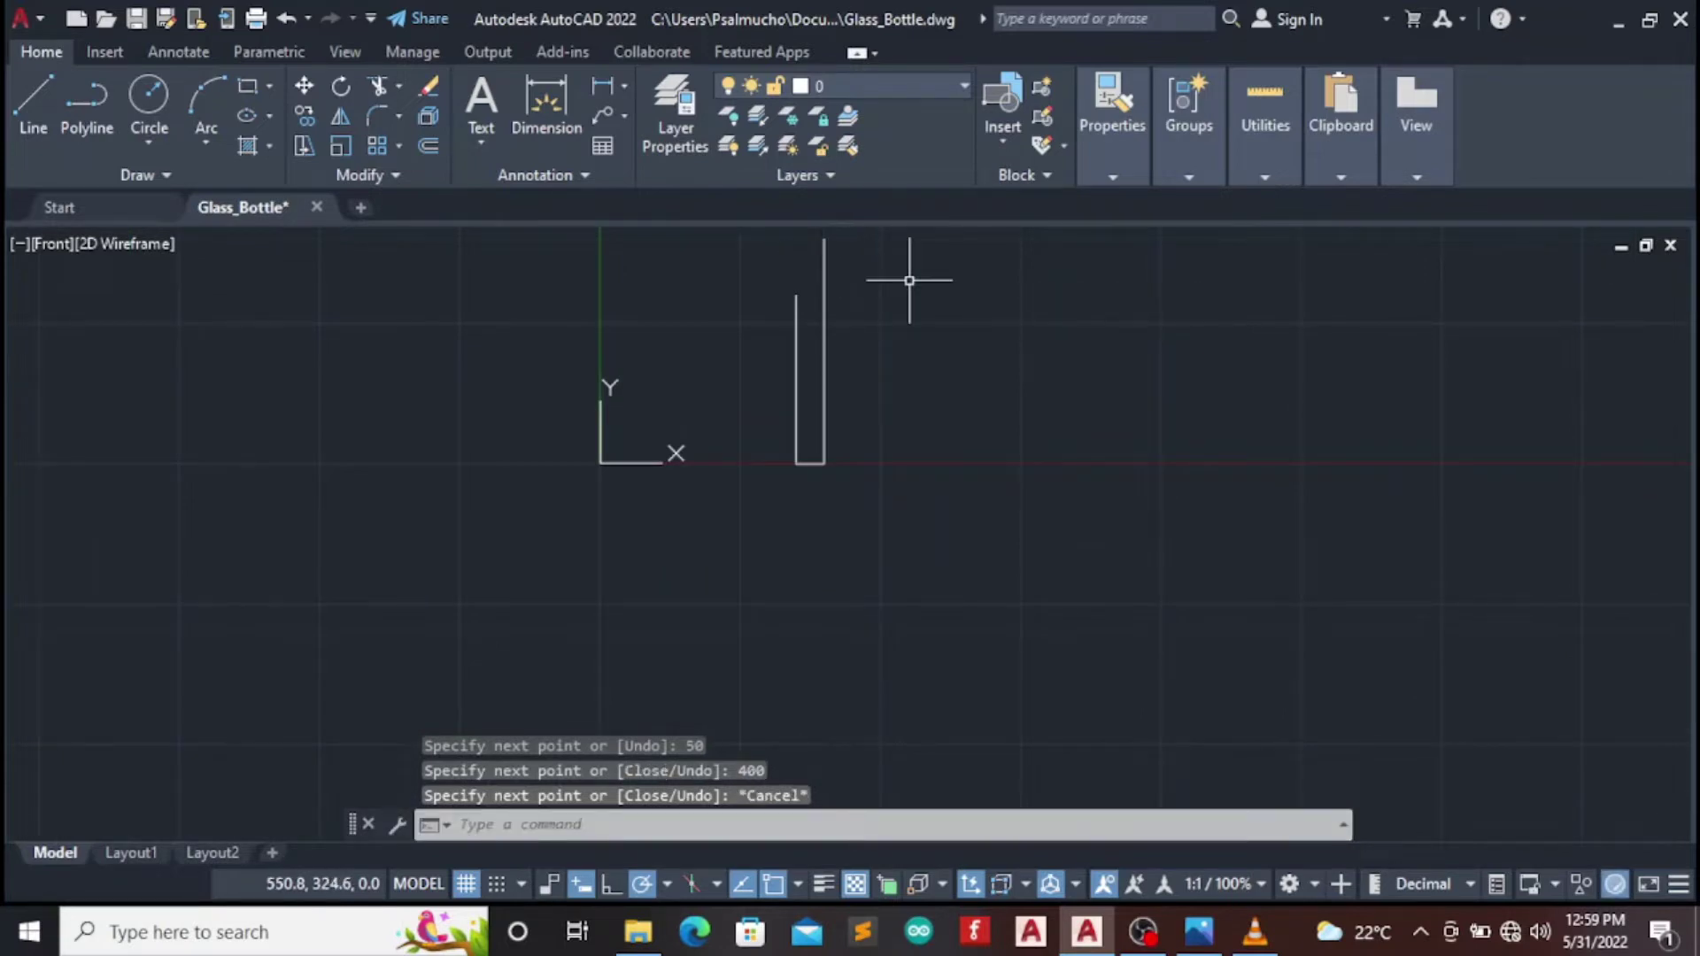
pyautogui.write('PA')
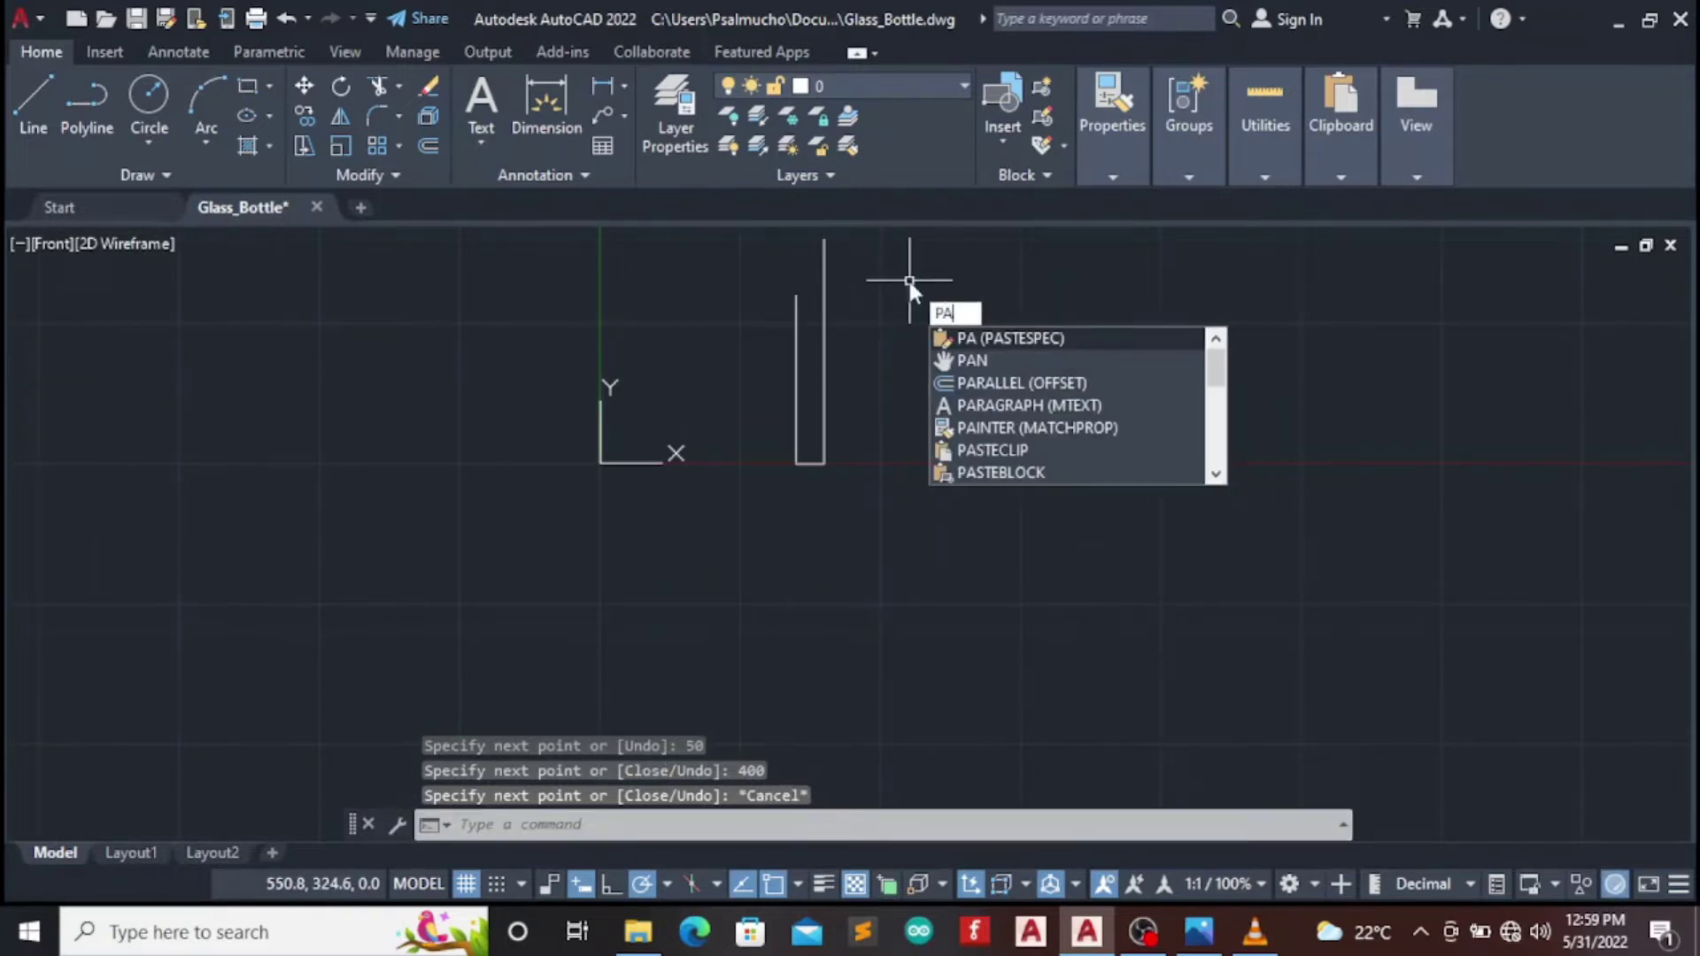
pyautogui.write('N')
pyautogui.press('Return')
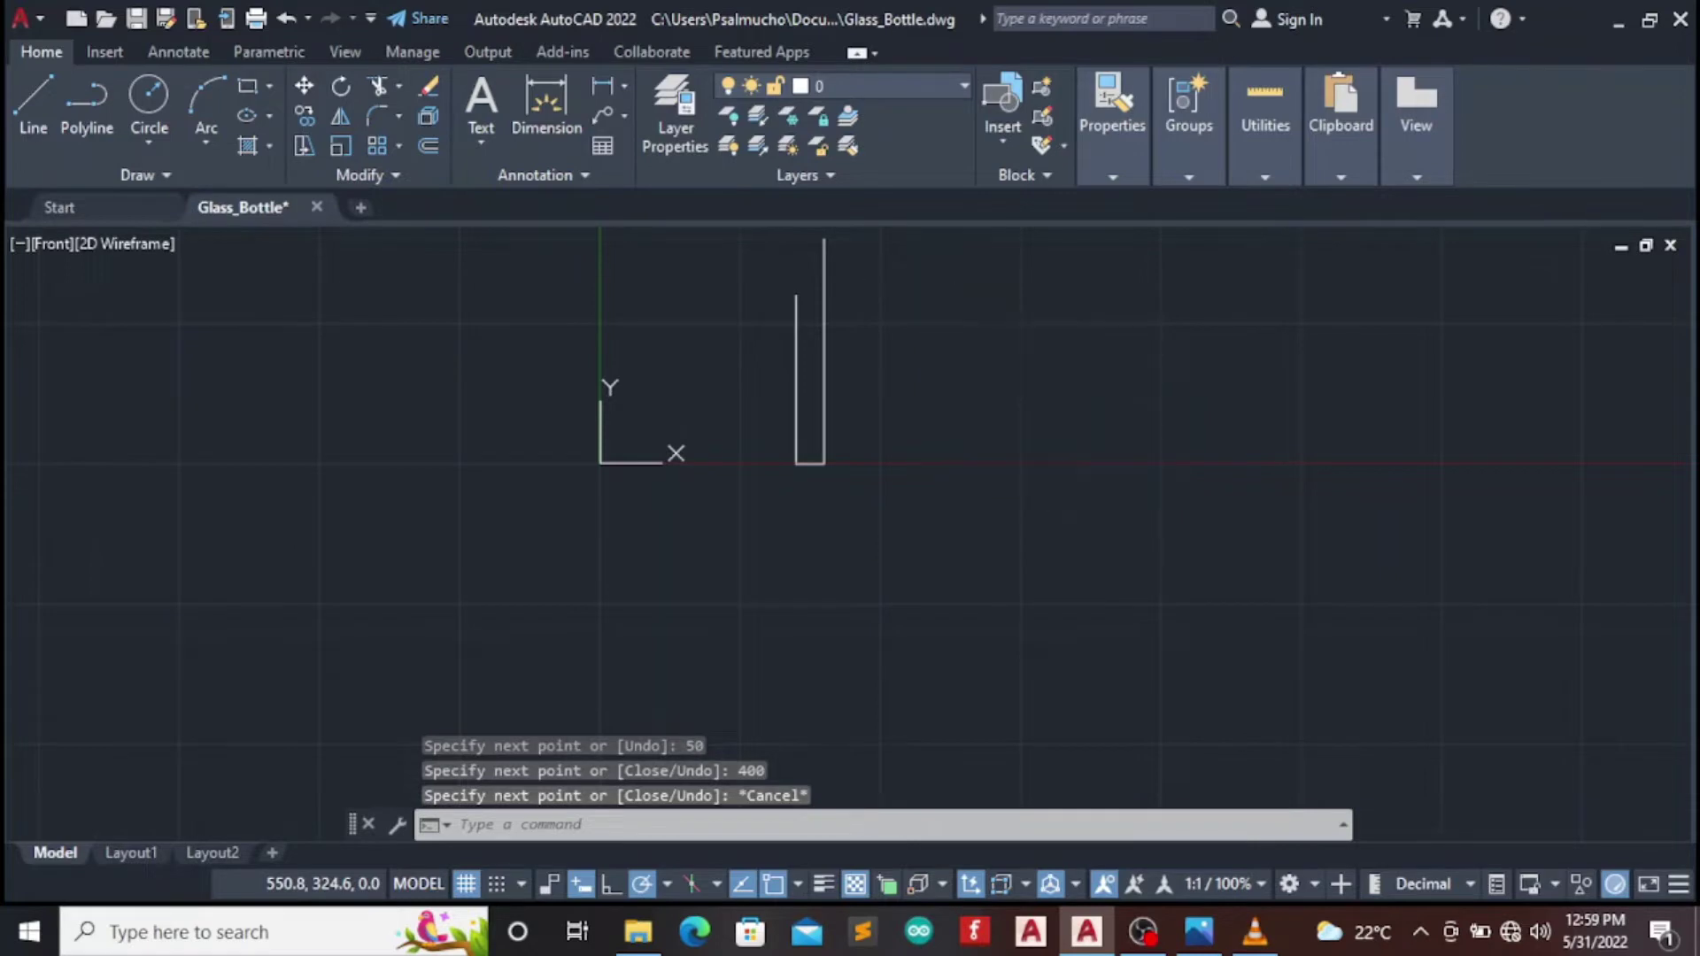
# Draw a 30-unit shoulder step and a 50-unit neck from the wall's top
pyautogui.moveTo(922, 360)
pyautogui.mouseDown()
pyautogui.moveTo(884, 611)
pyautogui.moveTo(877, 469)
pyautogui.mouseUp()
pyautogui.scroll(2, 884, 611)
pyautogui.press('Escape')
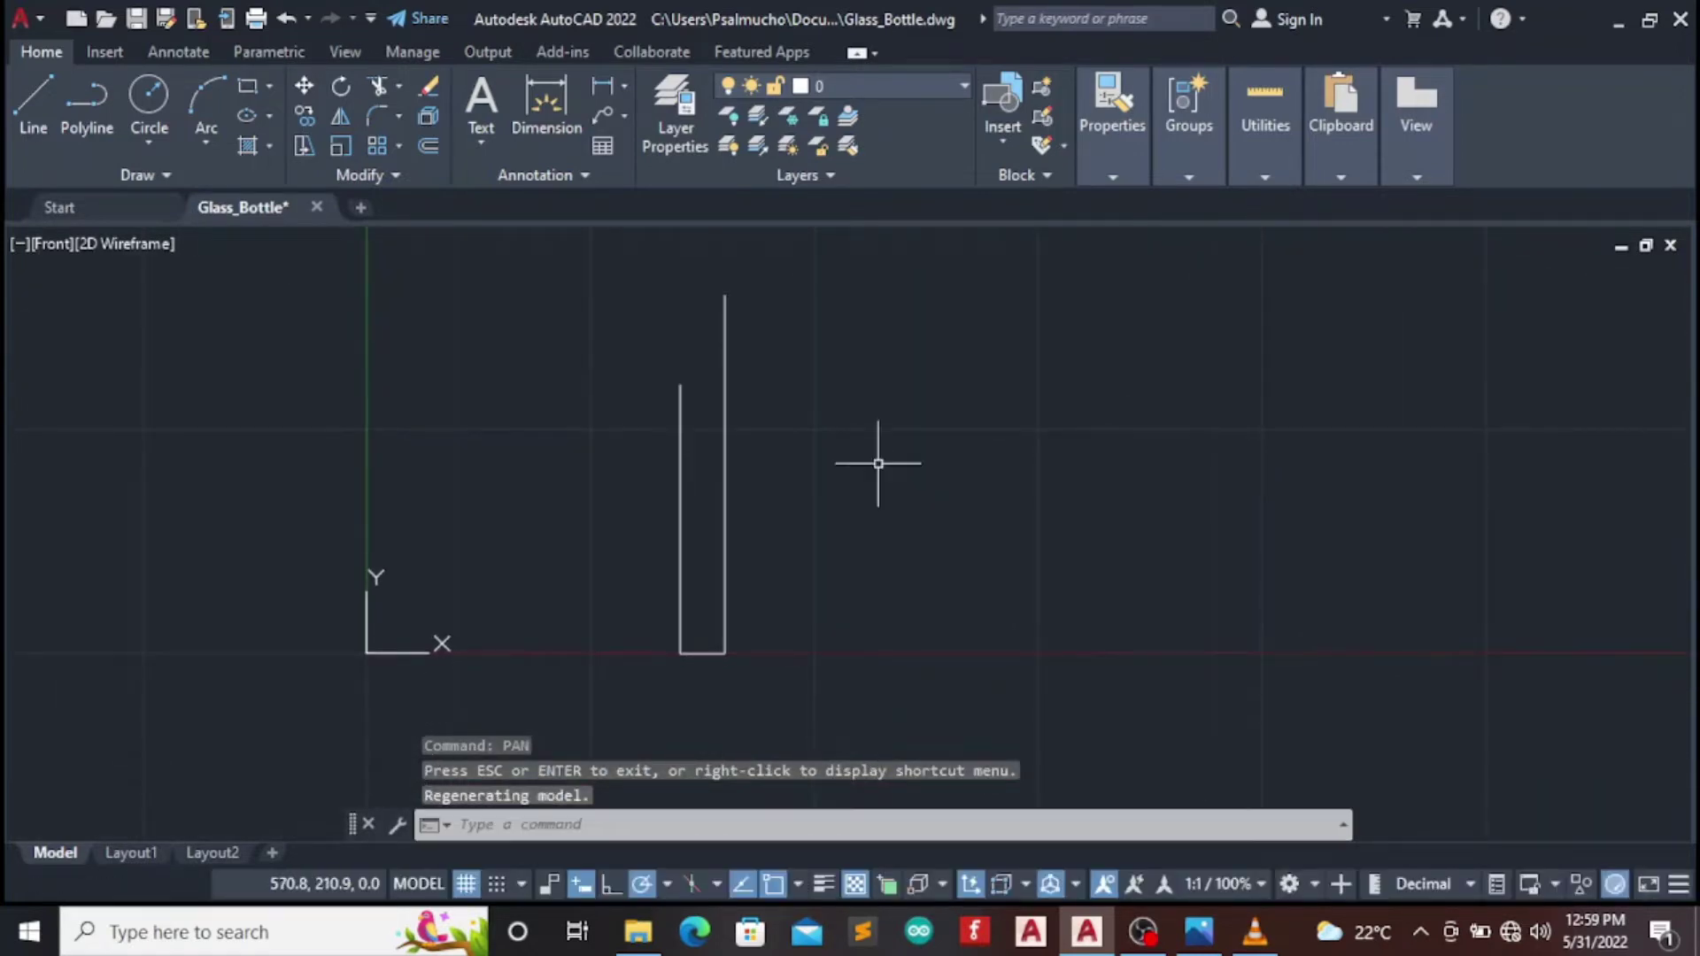
pyautogui.click(39, 95)
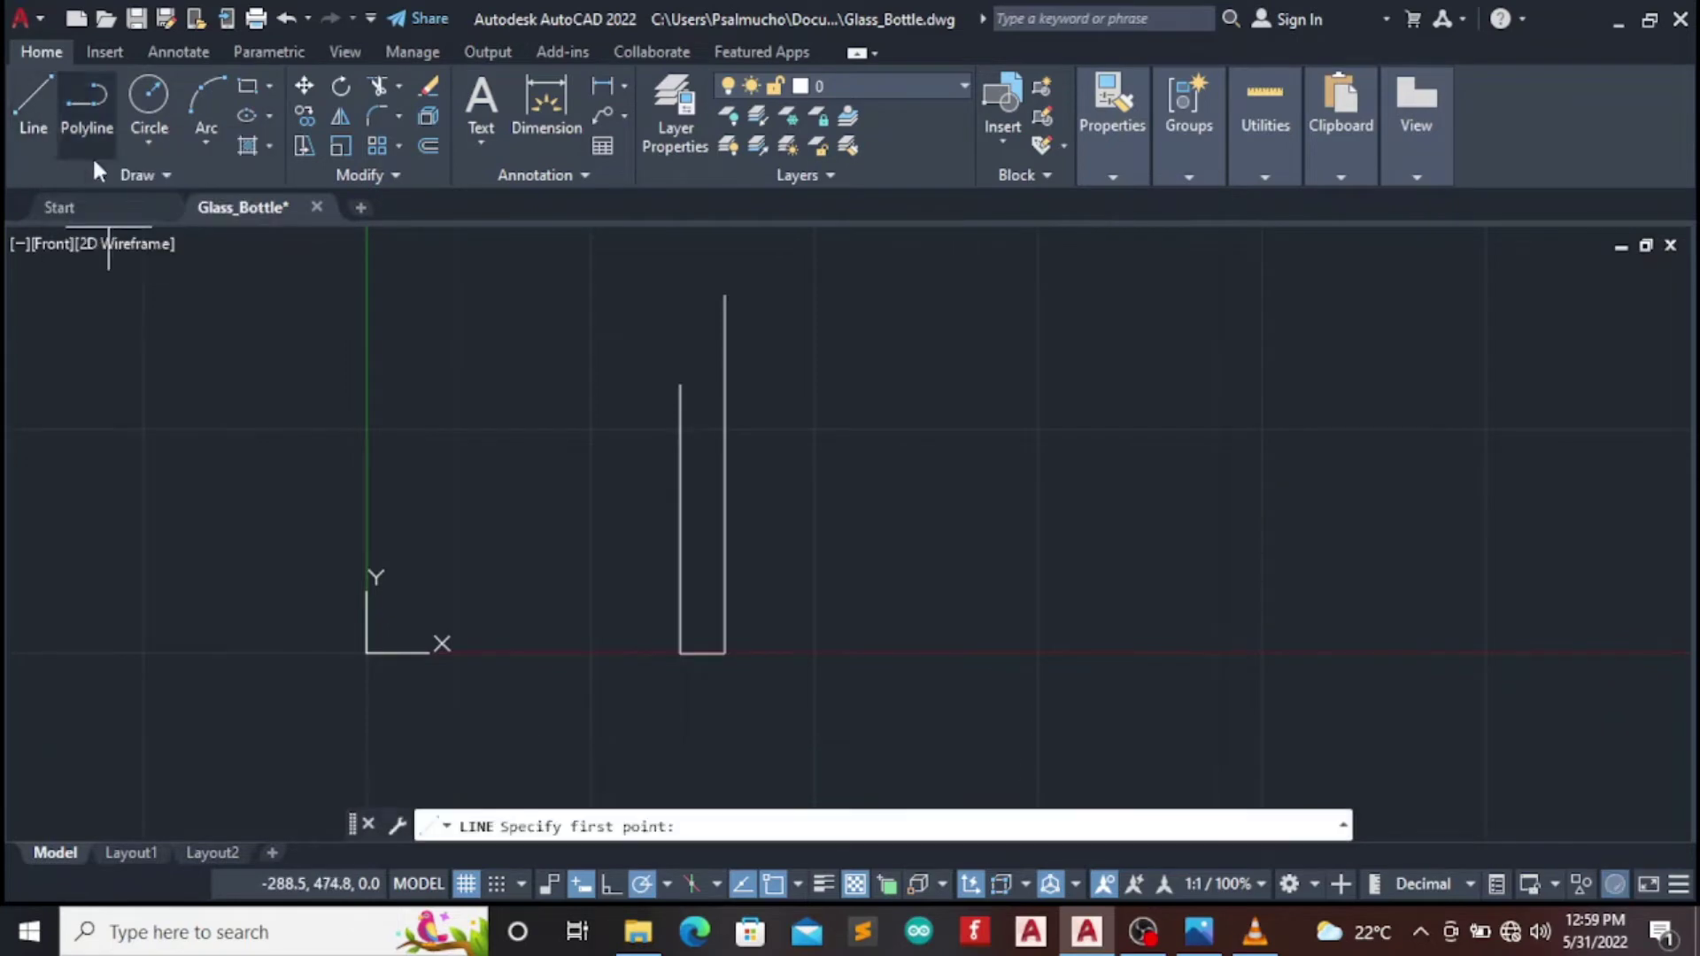
pyautogui.click(680, 384)
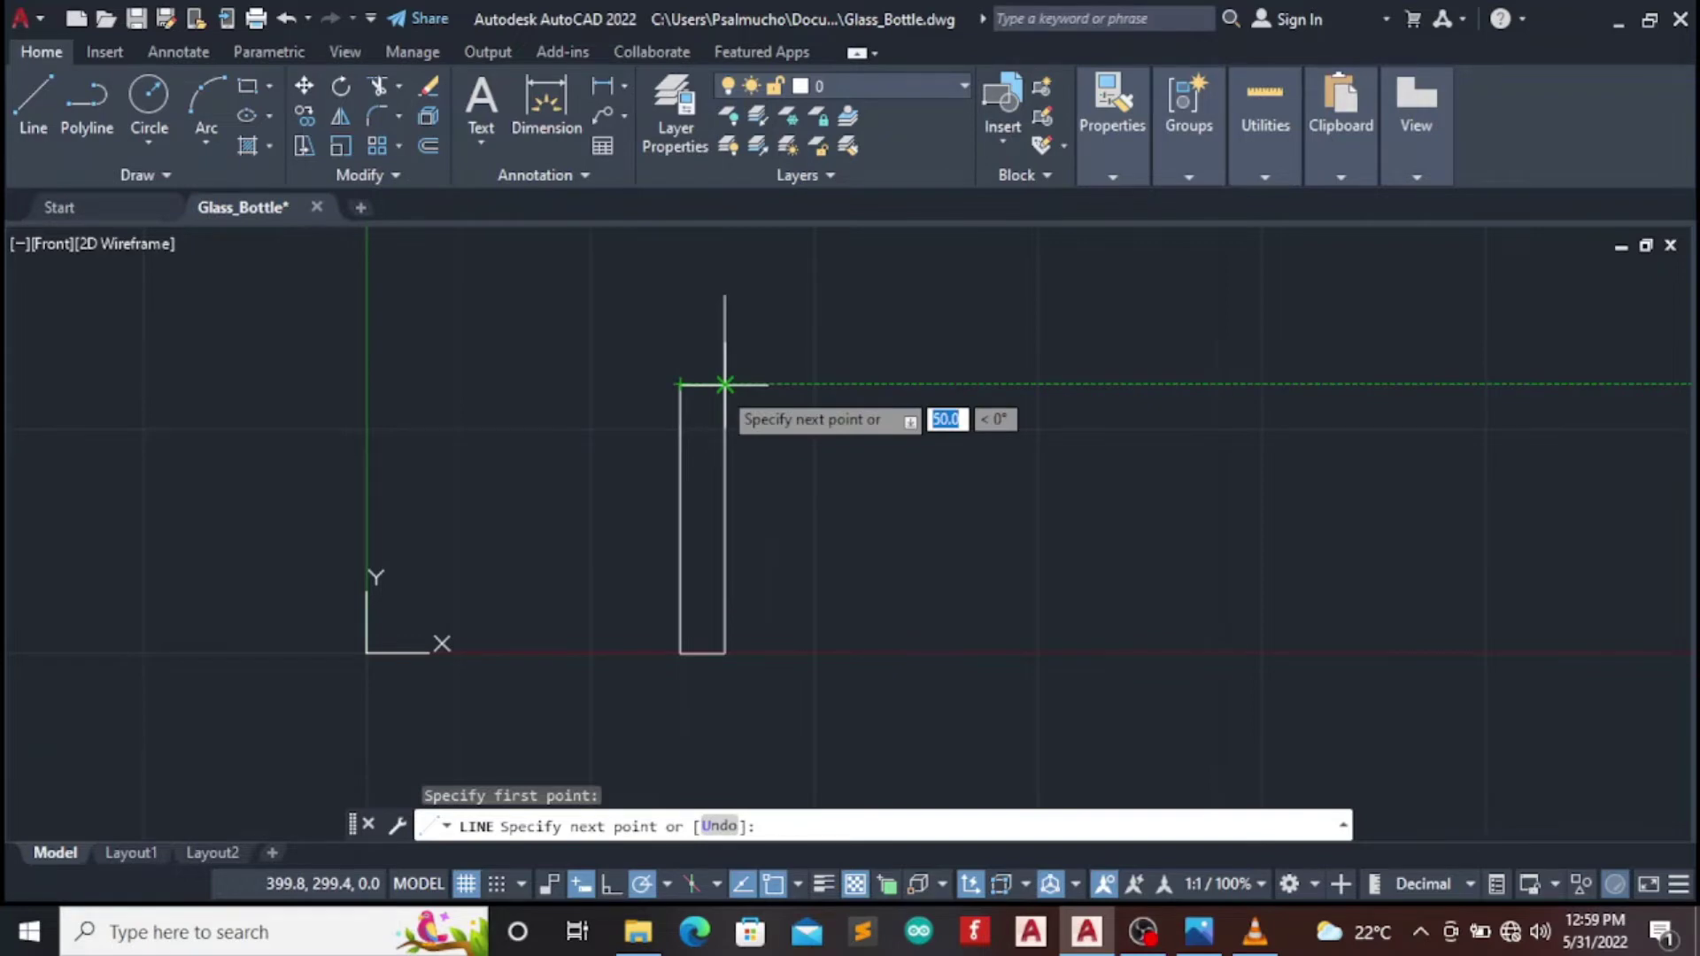
pyautogui.write('30')
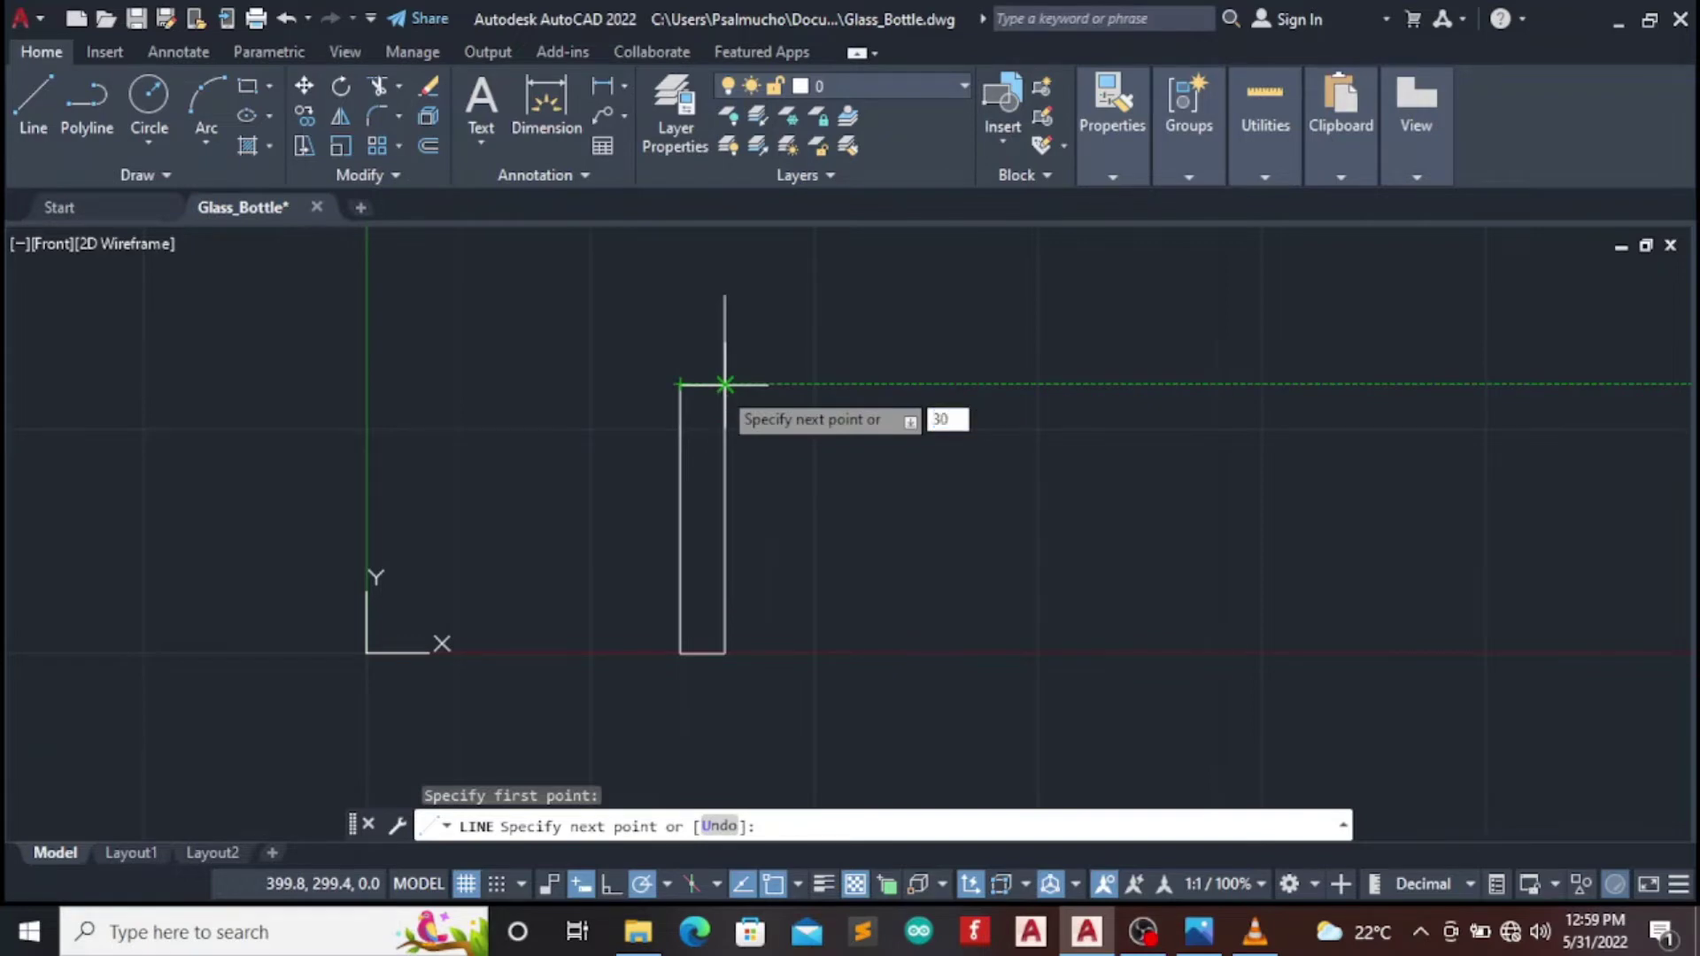
pyautogui.press('Return')
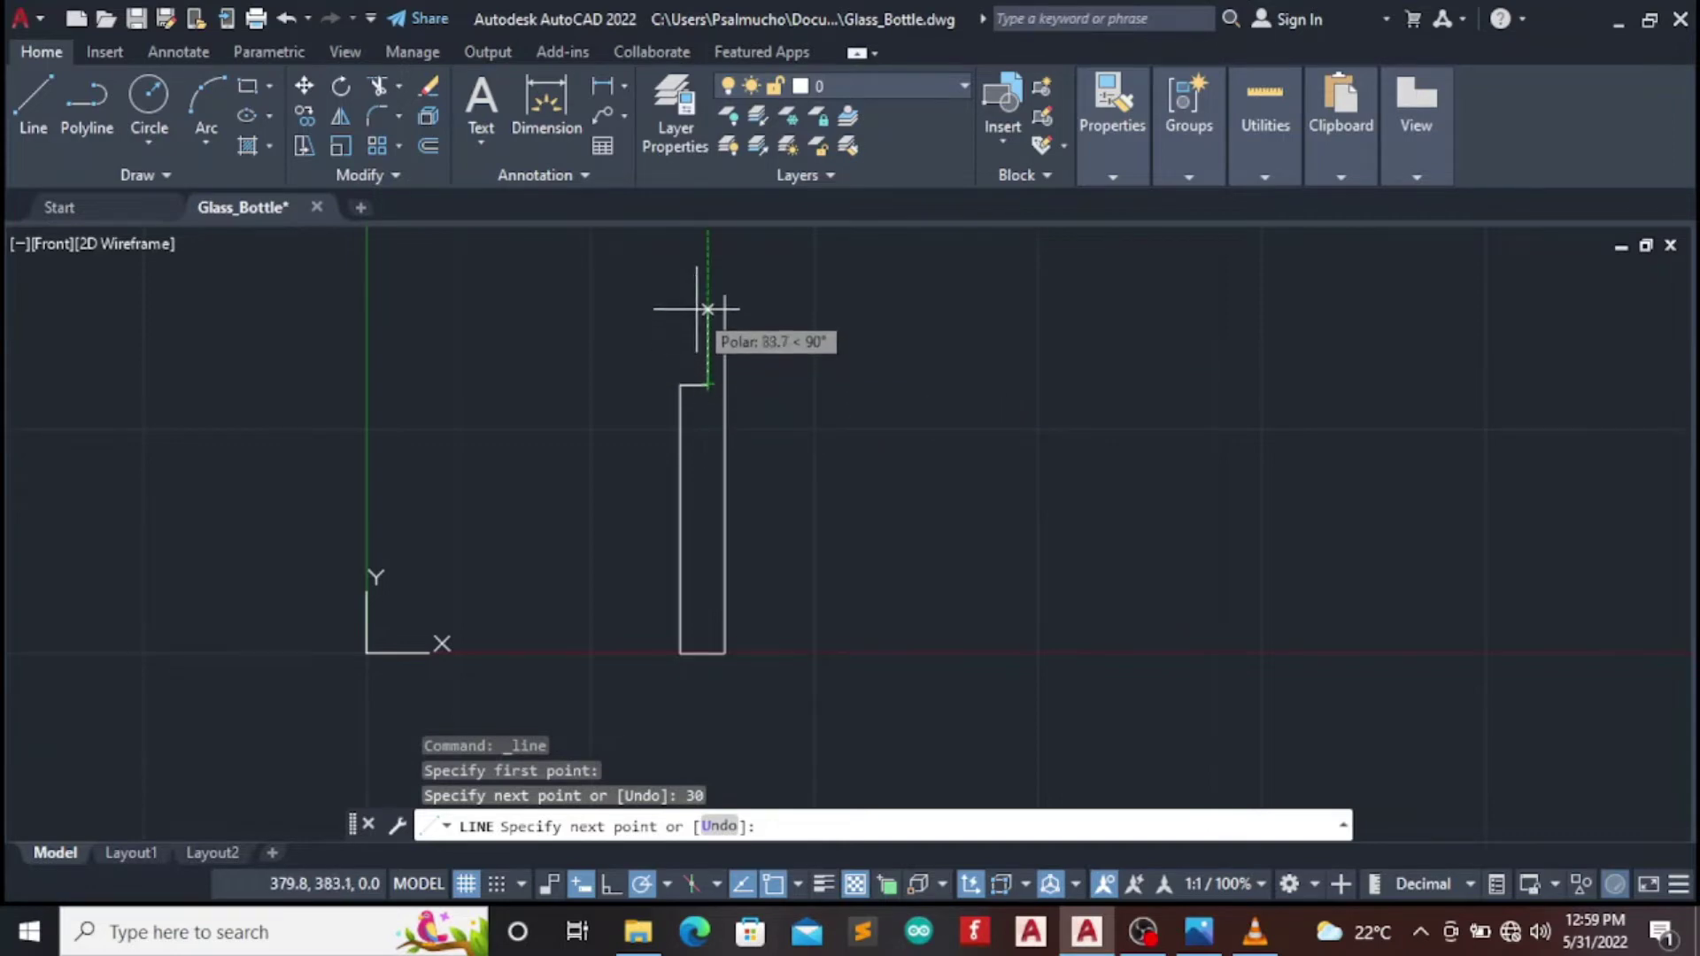
pyautogui.write('5')
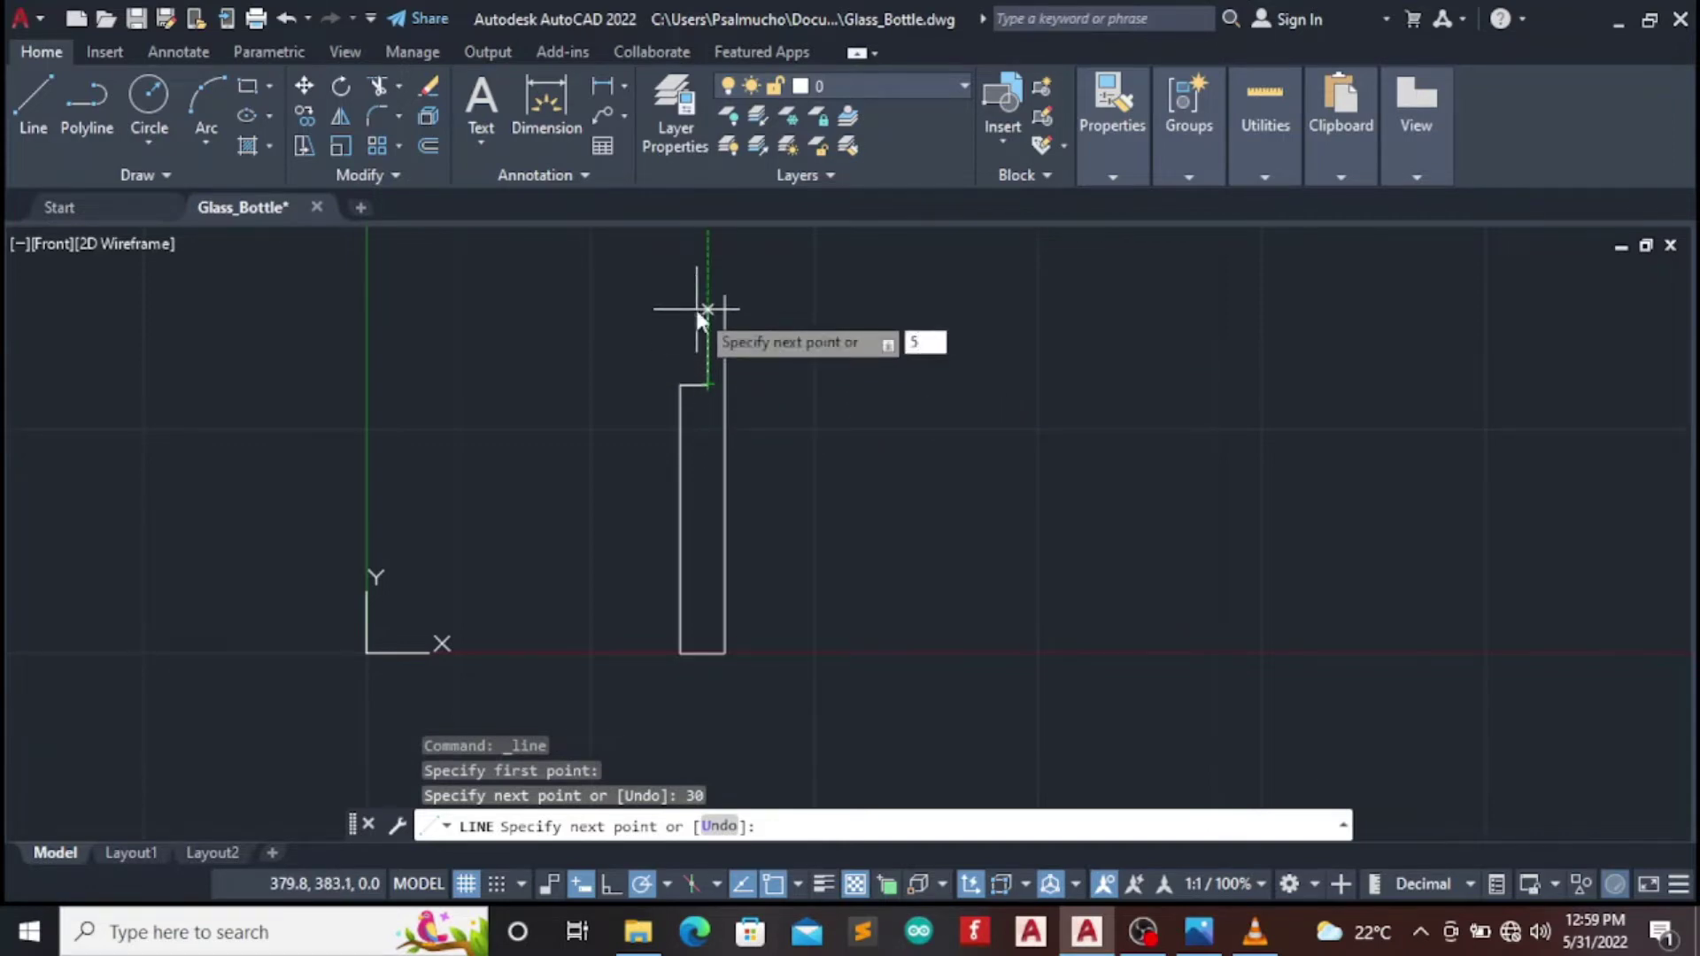
pyautogui.write('0')
pyautogui.press('Return')
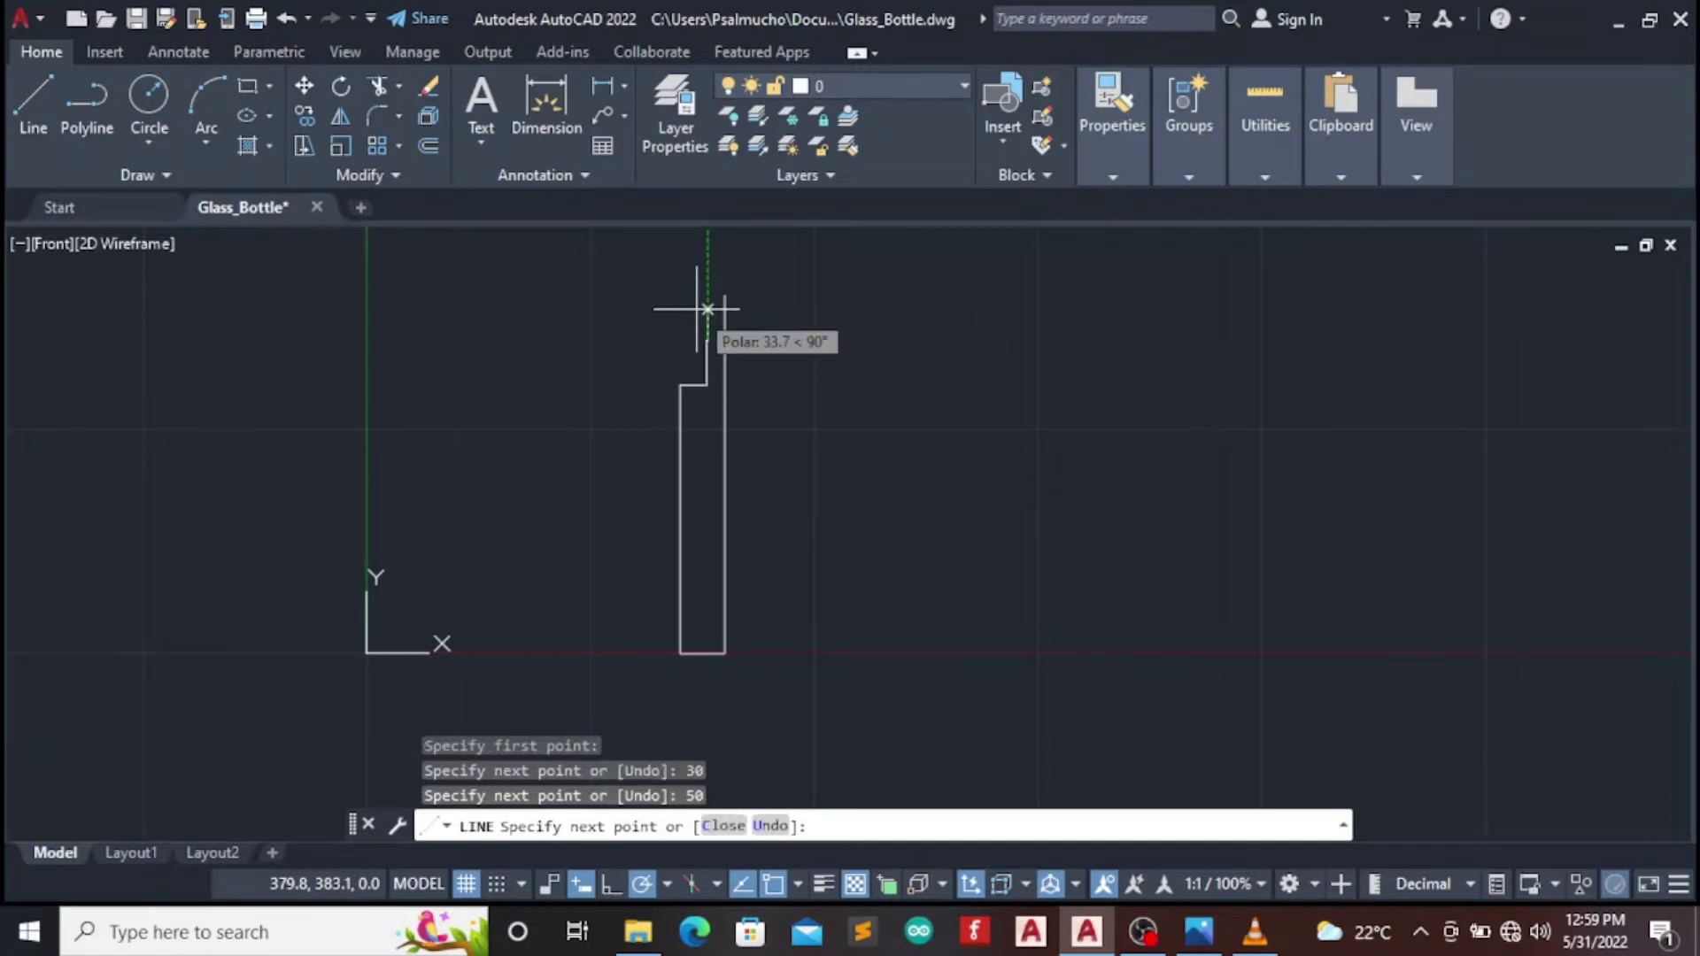
# Add the 5, 20 and 5-unit lip segments at the top of the neck
pyautogui.scroll(2, 684, 333)
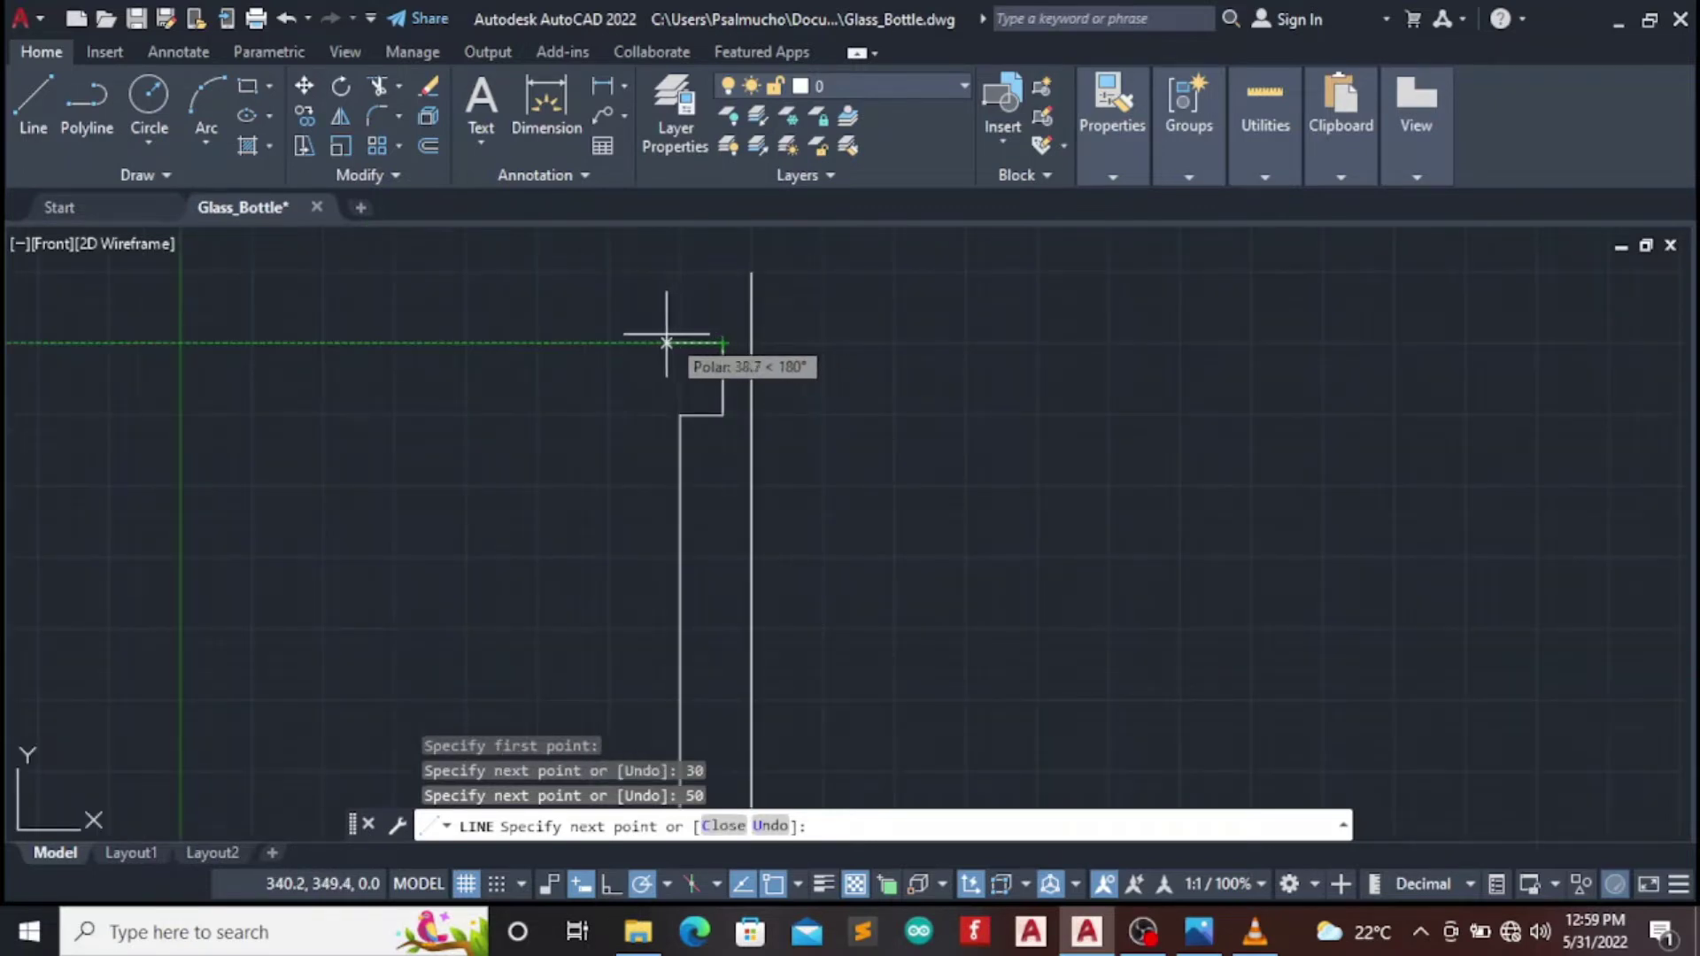
pyautogui.scroll(2, 665, 335)
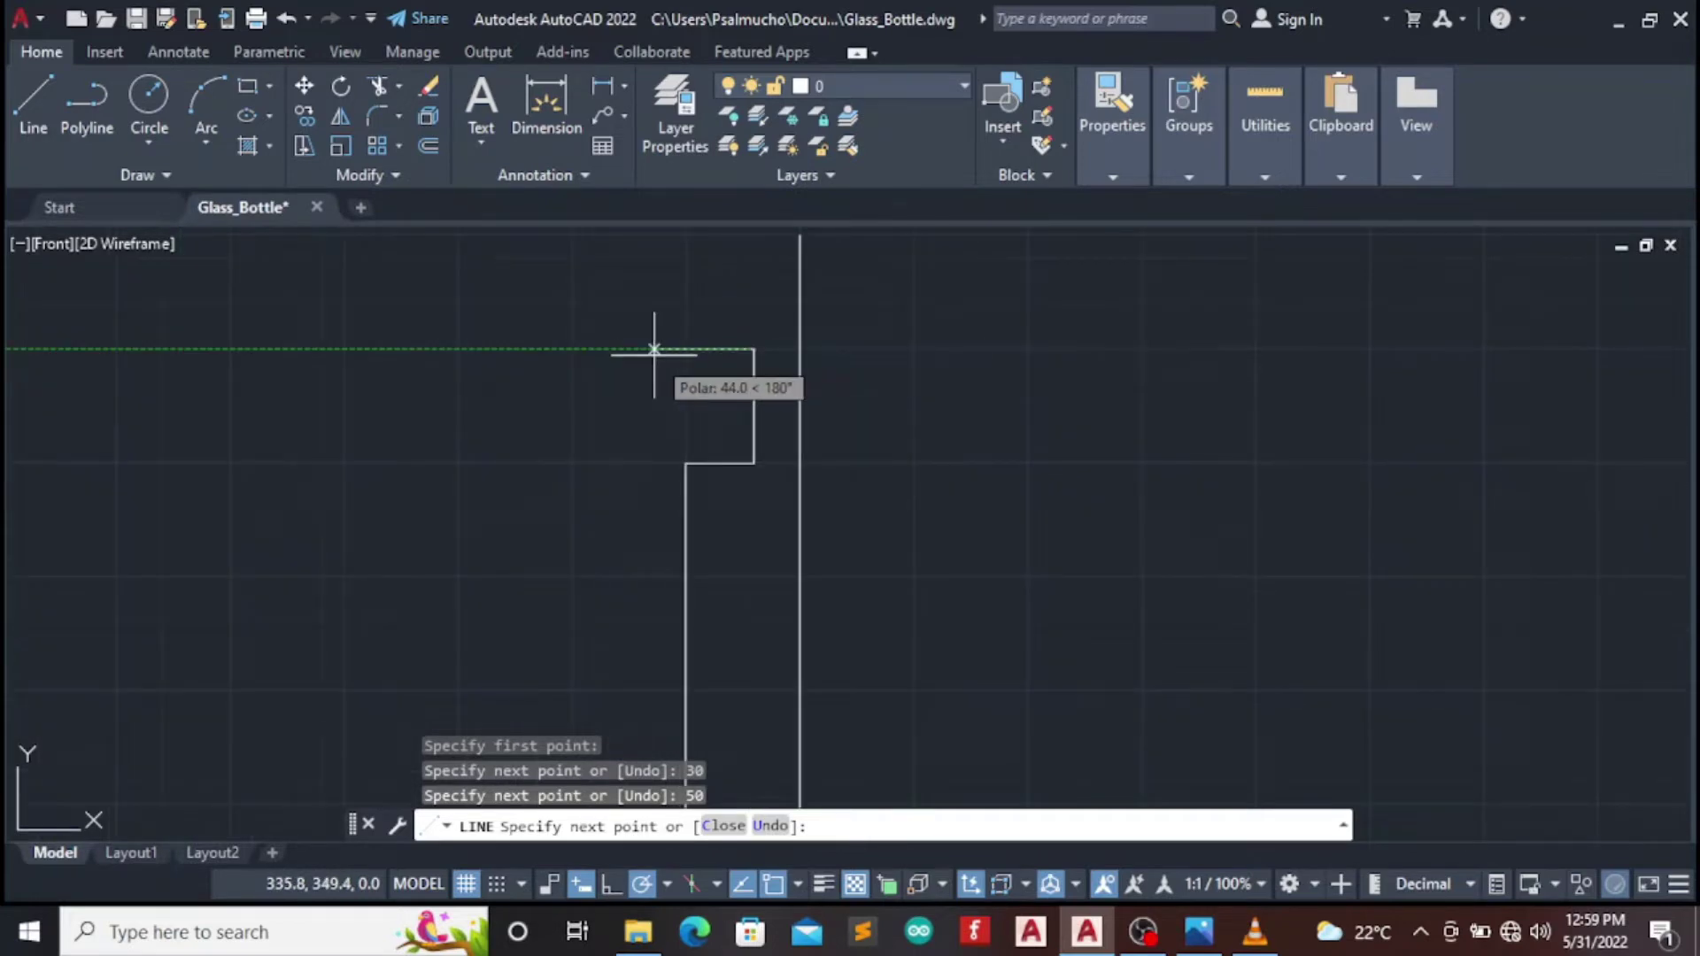
pyautogui.write('5')
pyautogui.press('Return')
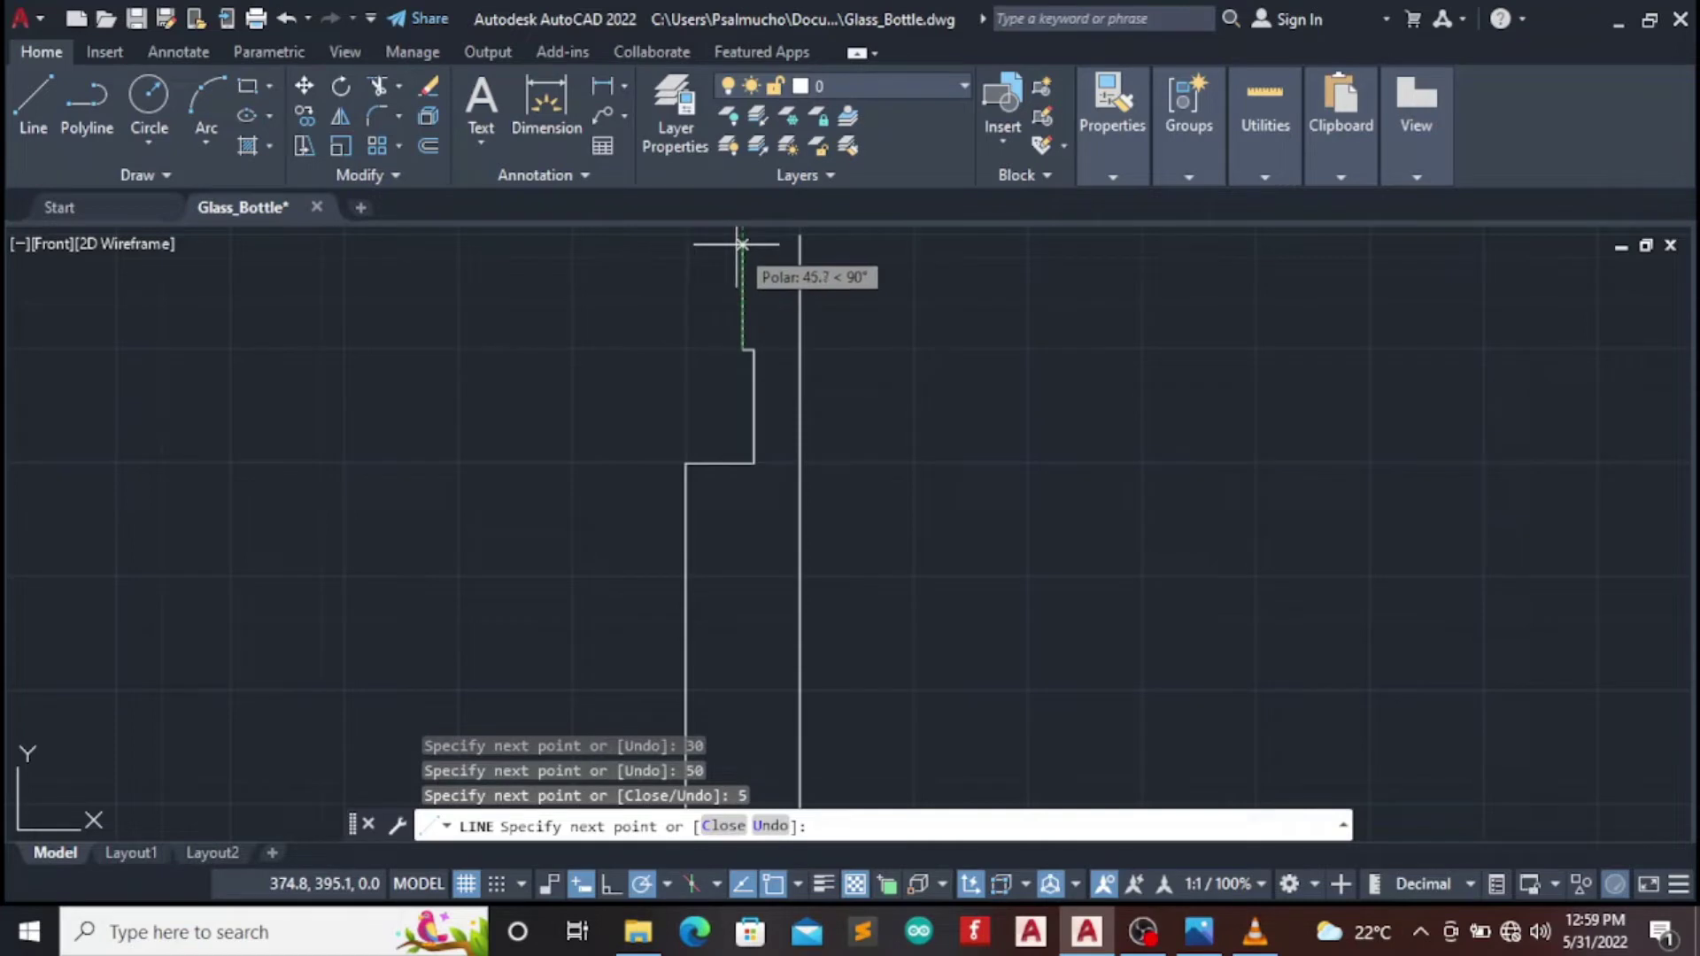
pyautogui.write('2')
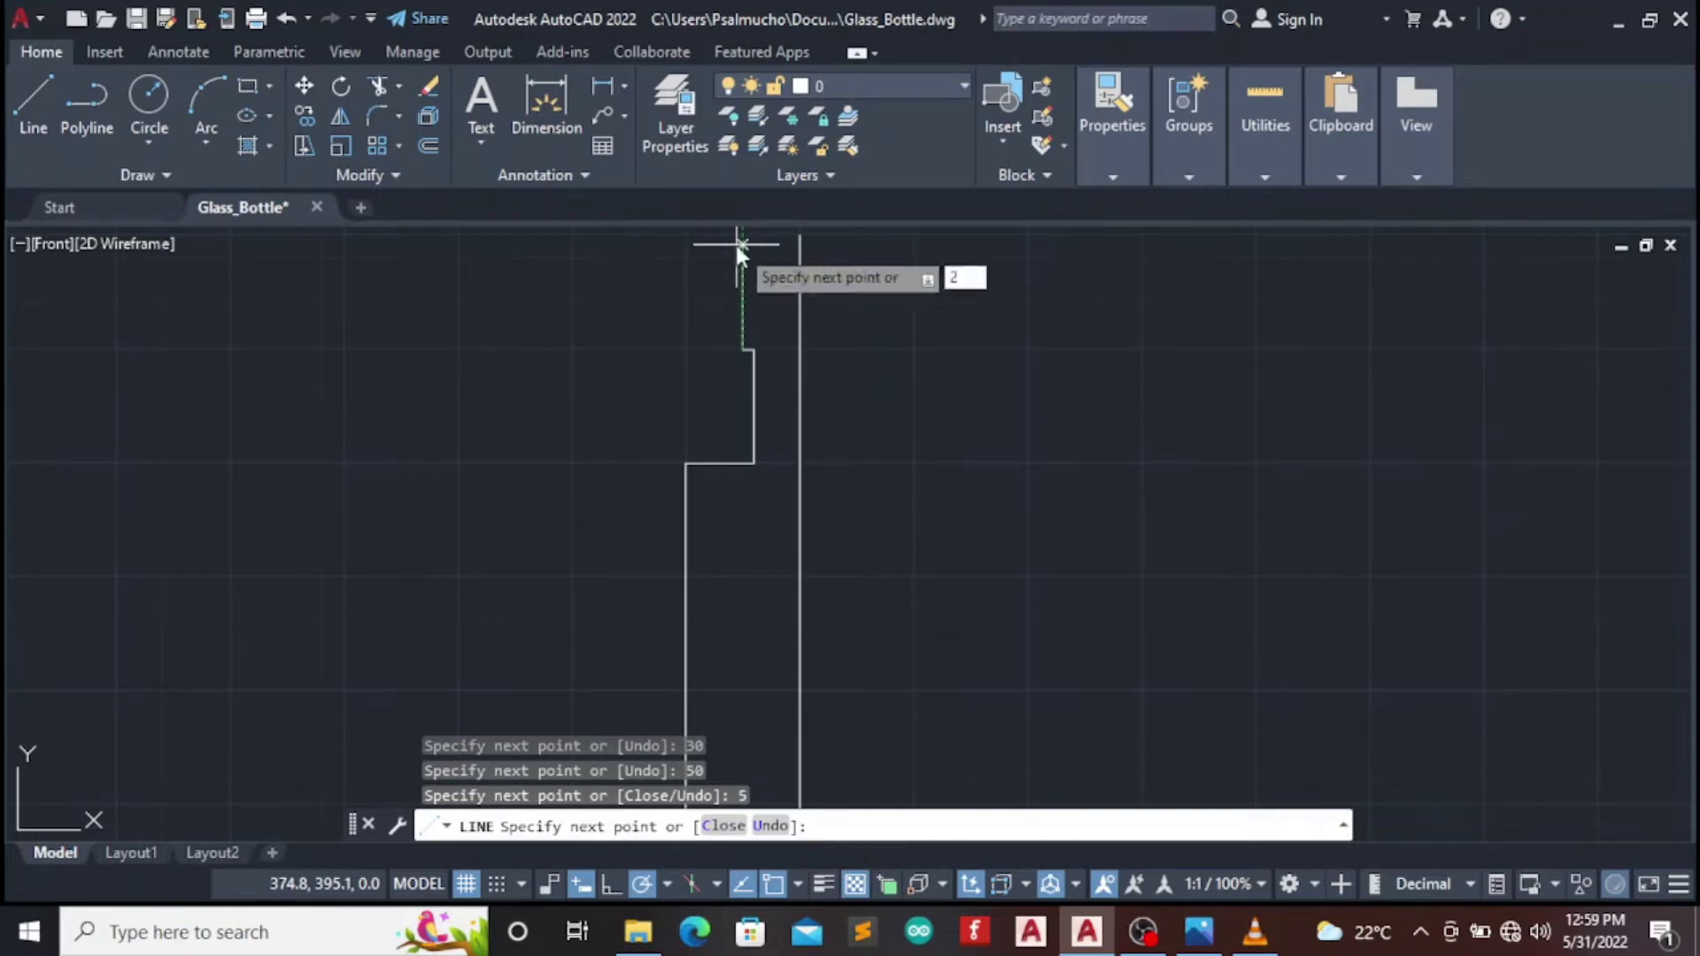
pyautogui.write('0')
pyautogui.press('Return')
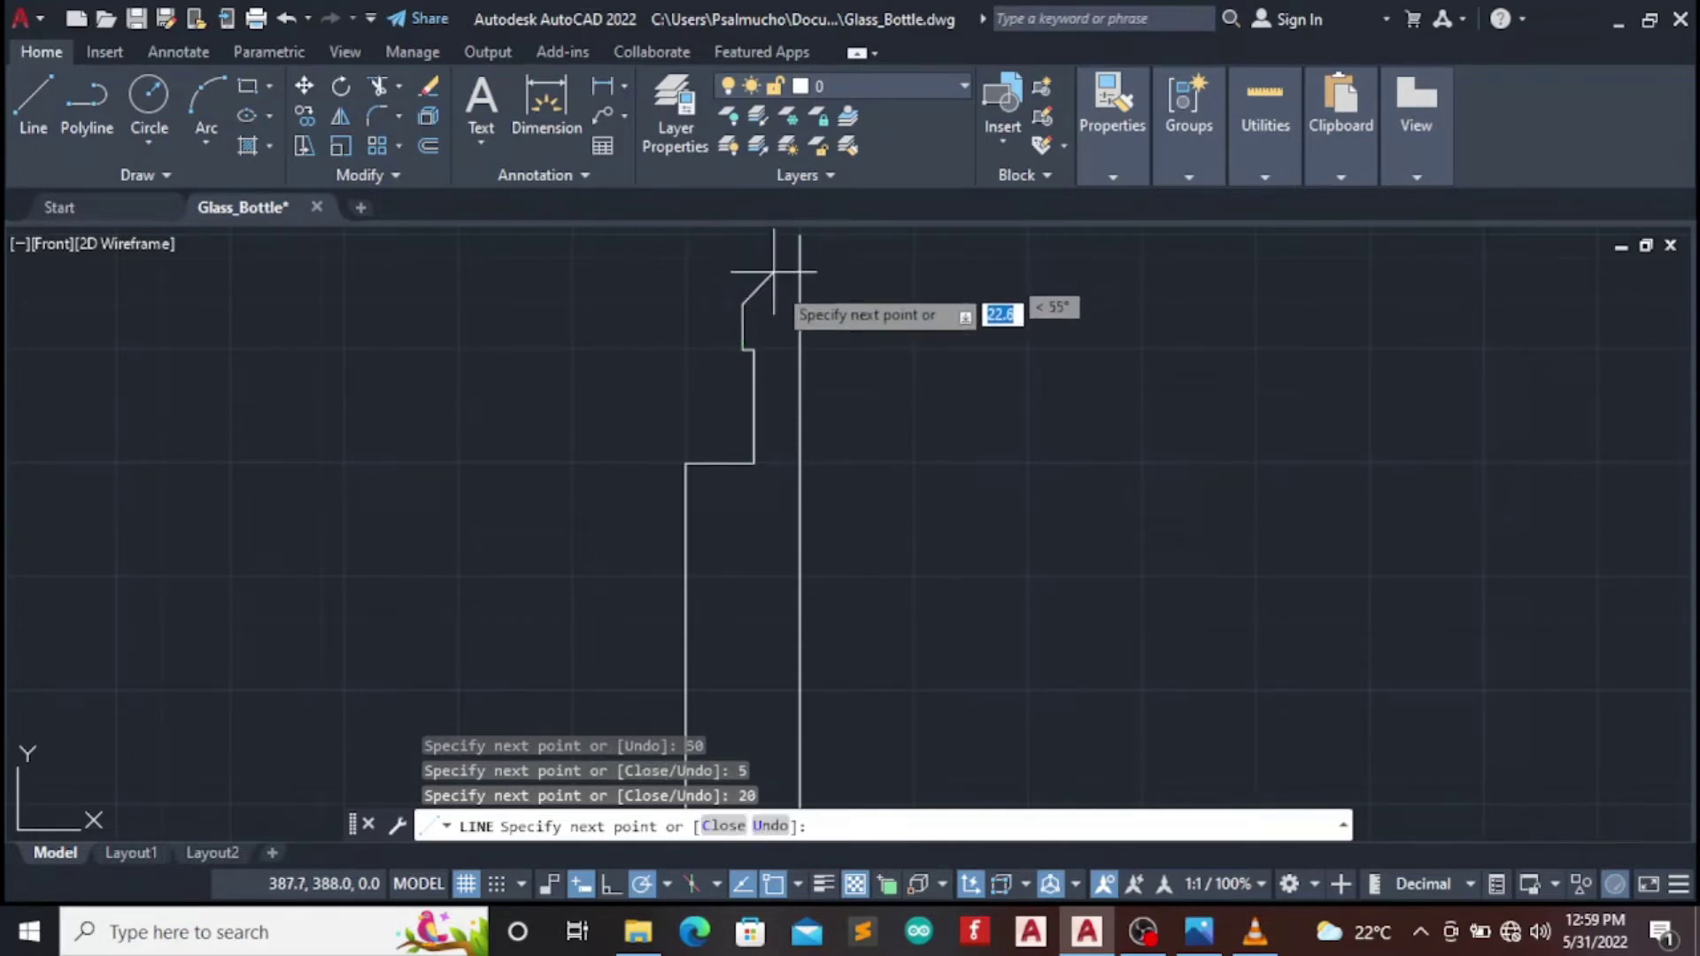
pyautogui.write('5')
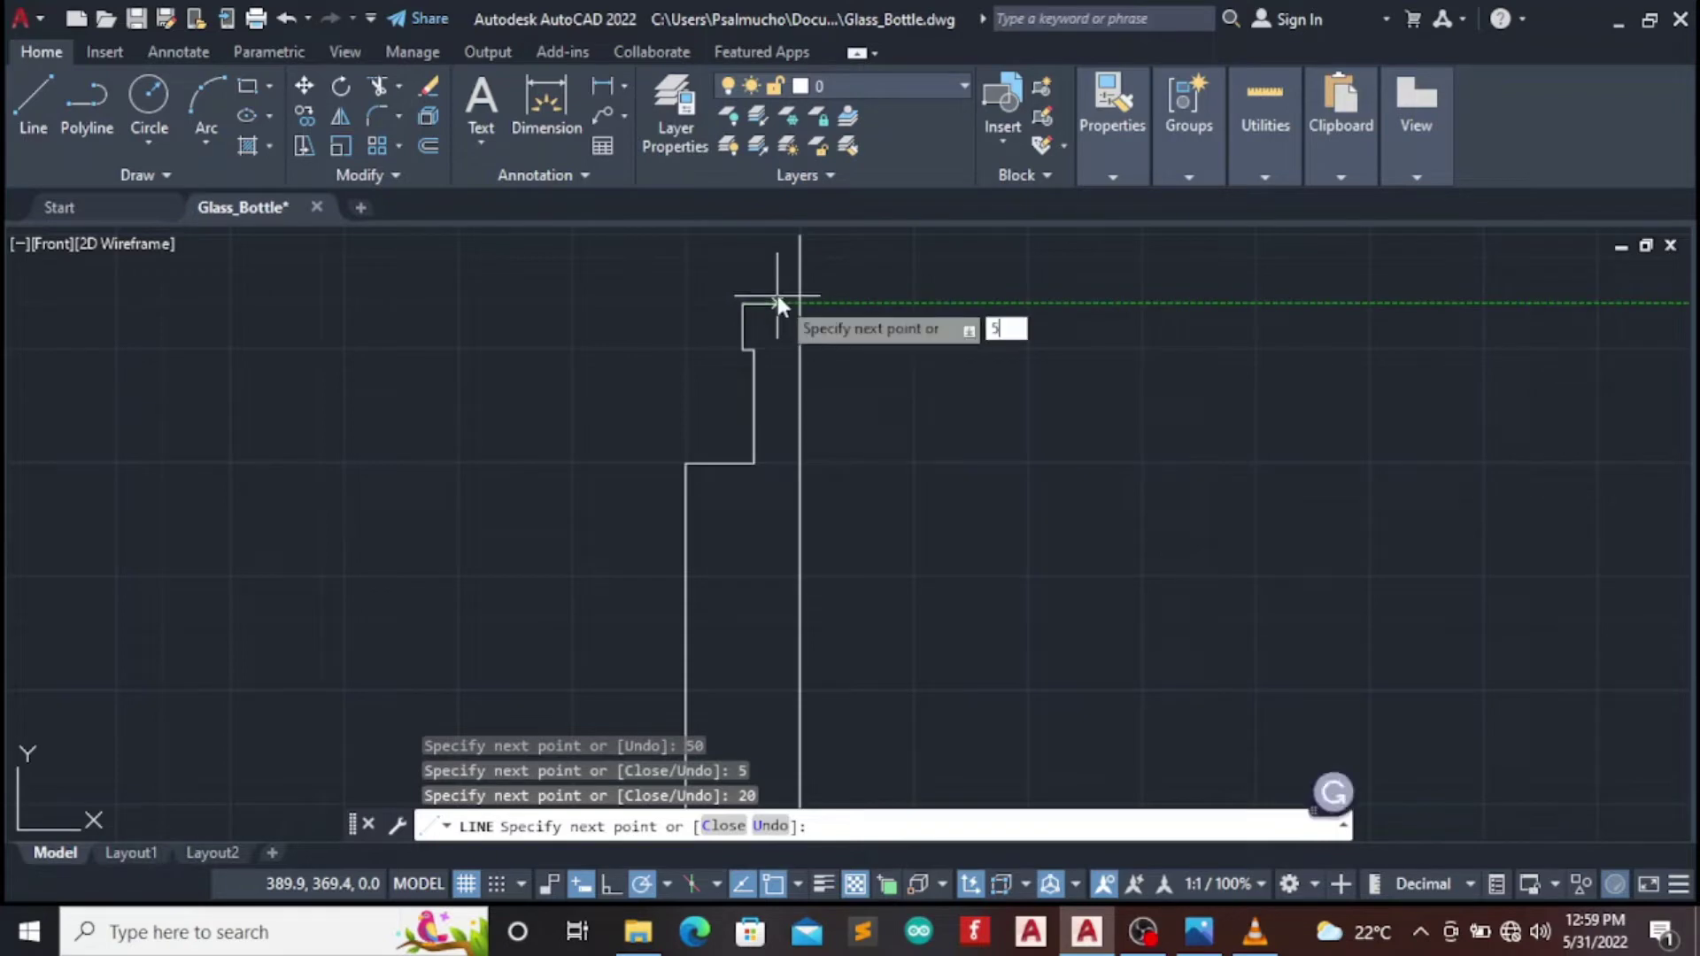
pyautogui.press('Return')
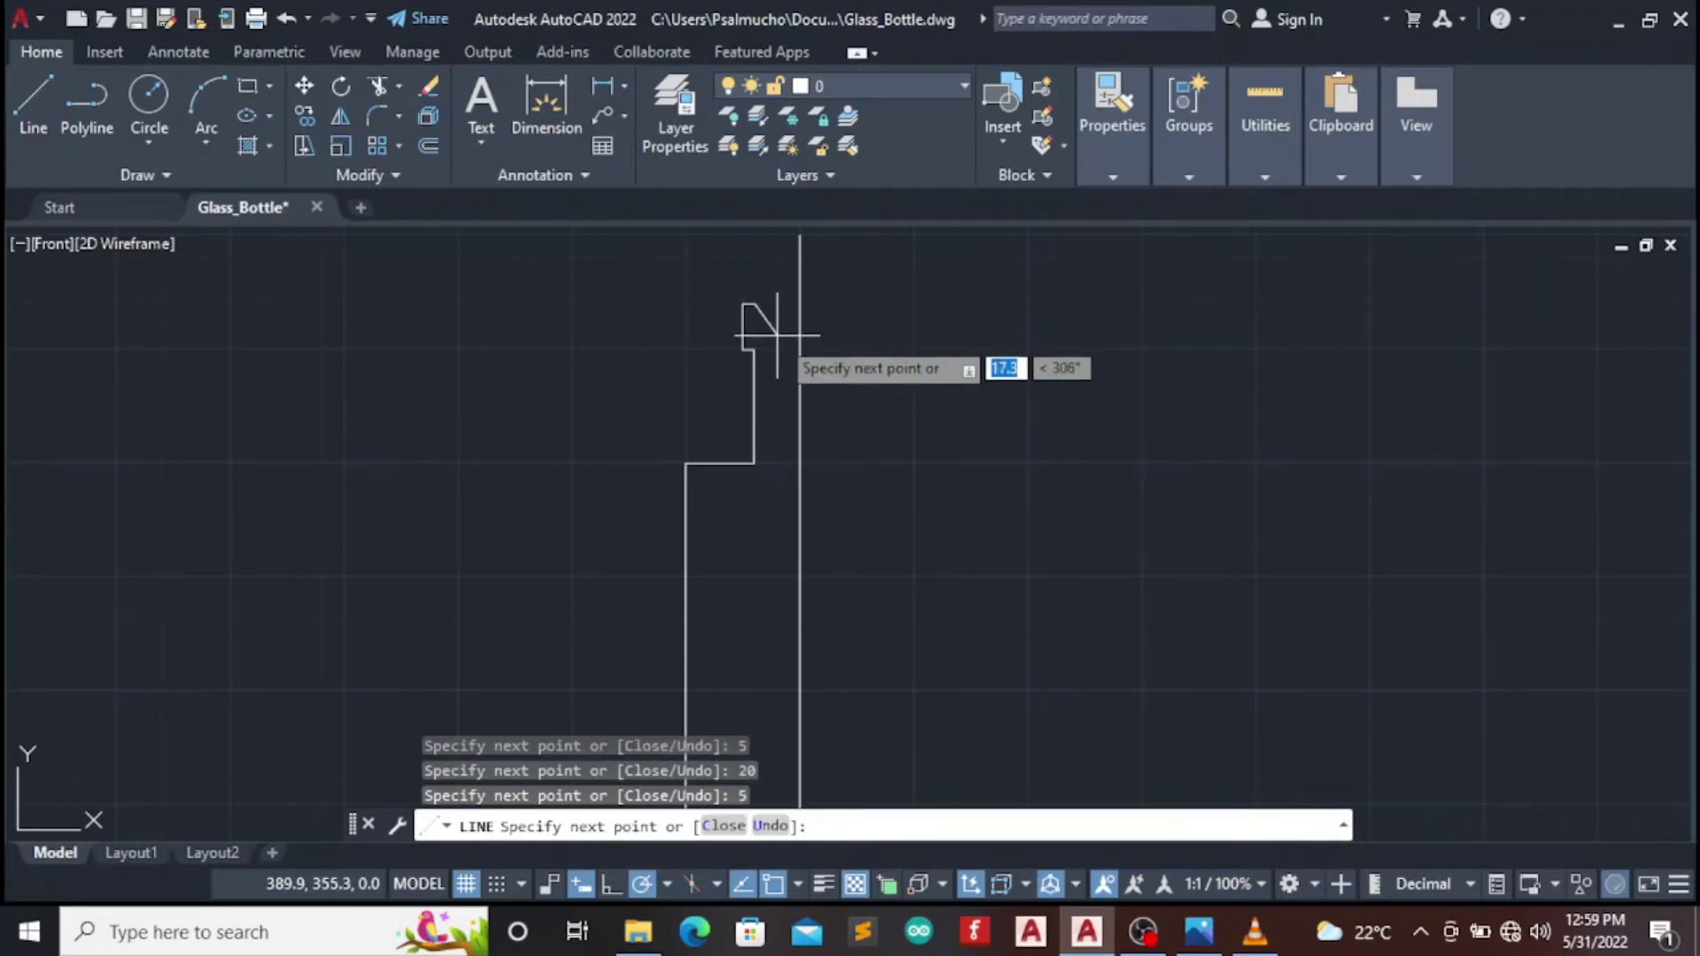
pyautogui.press('Escape')
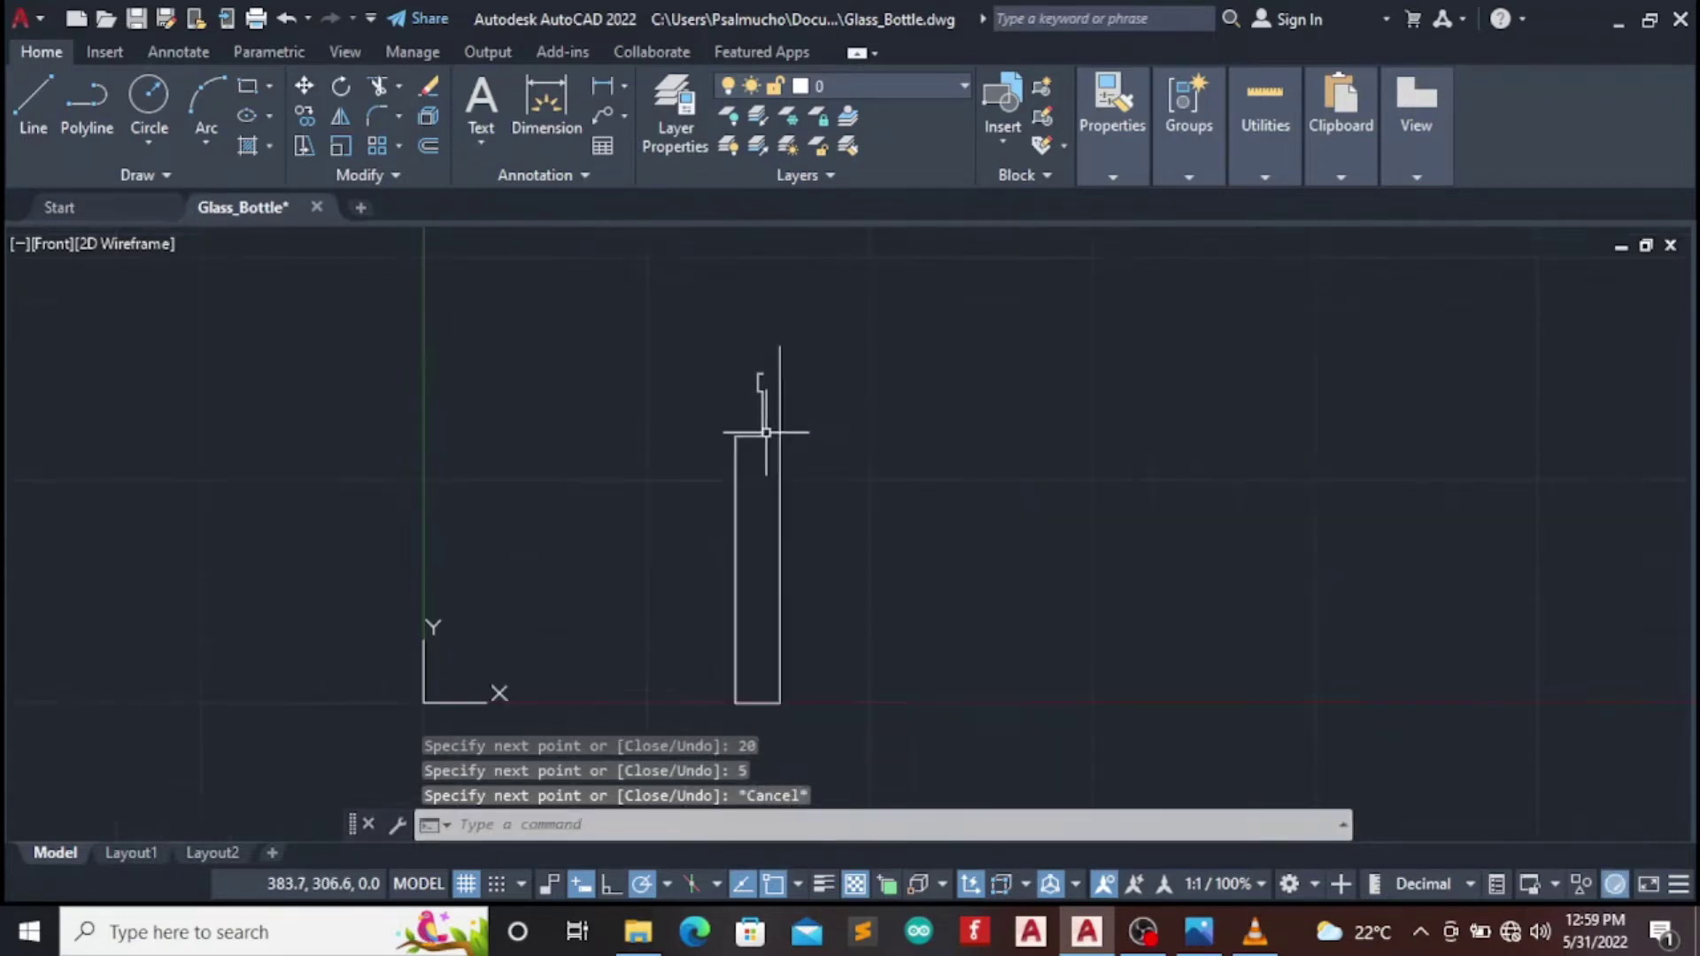
pyautogui.scroll(-3, 767, 421)
pyautogui.scroll(3, 762, 709)
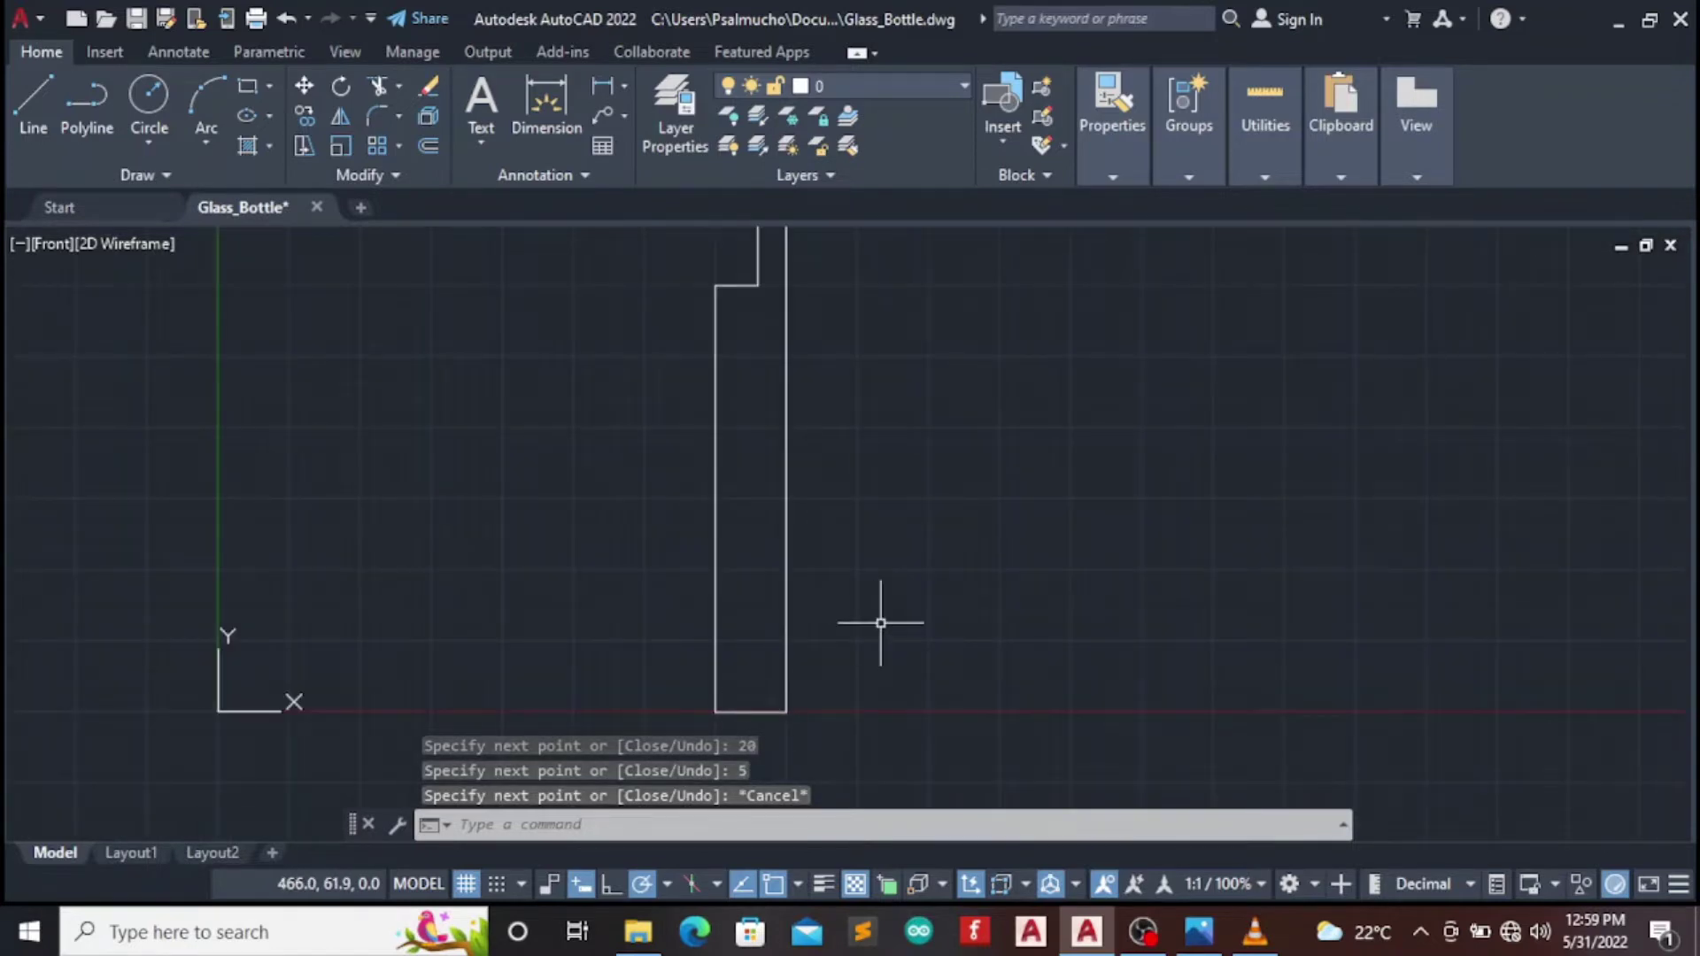
pyautogui.scroll(-3, 880, 623)
pyautogui.scroll(2, 882, 622)
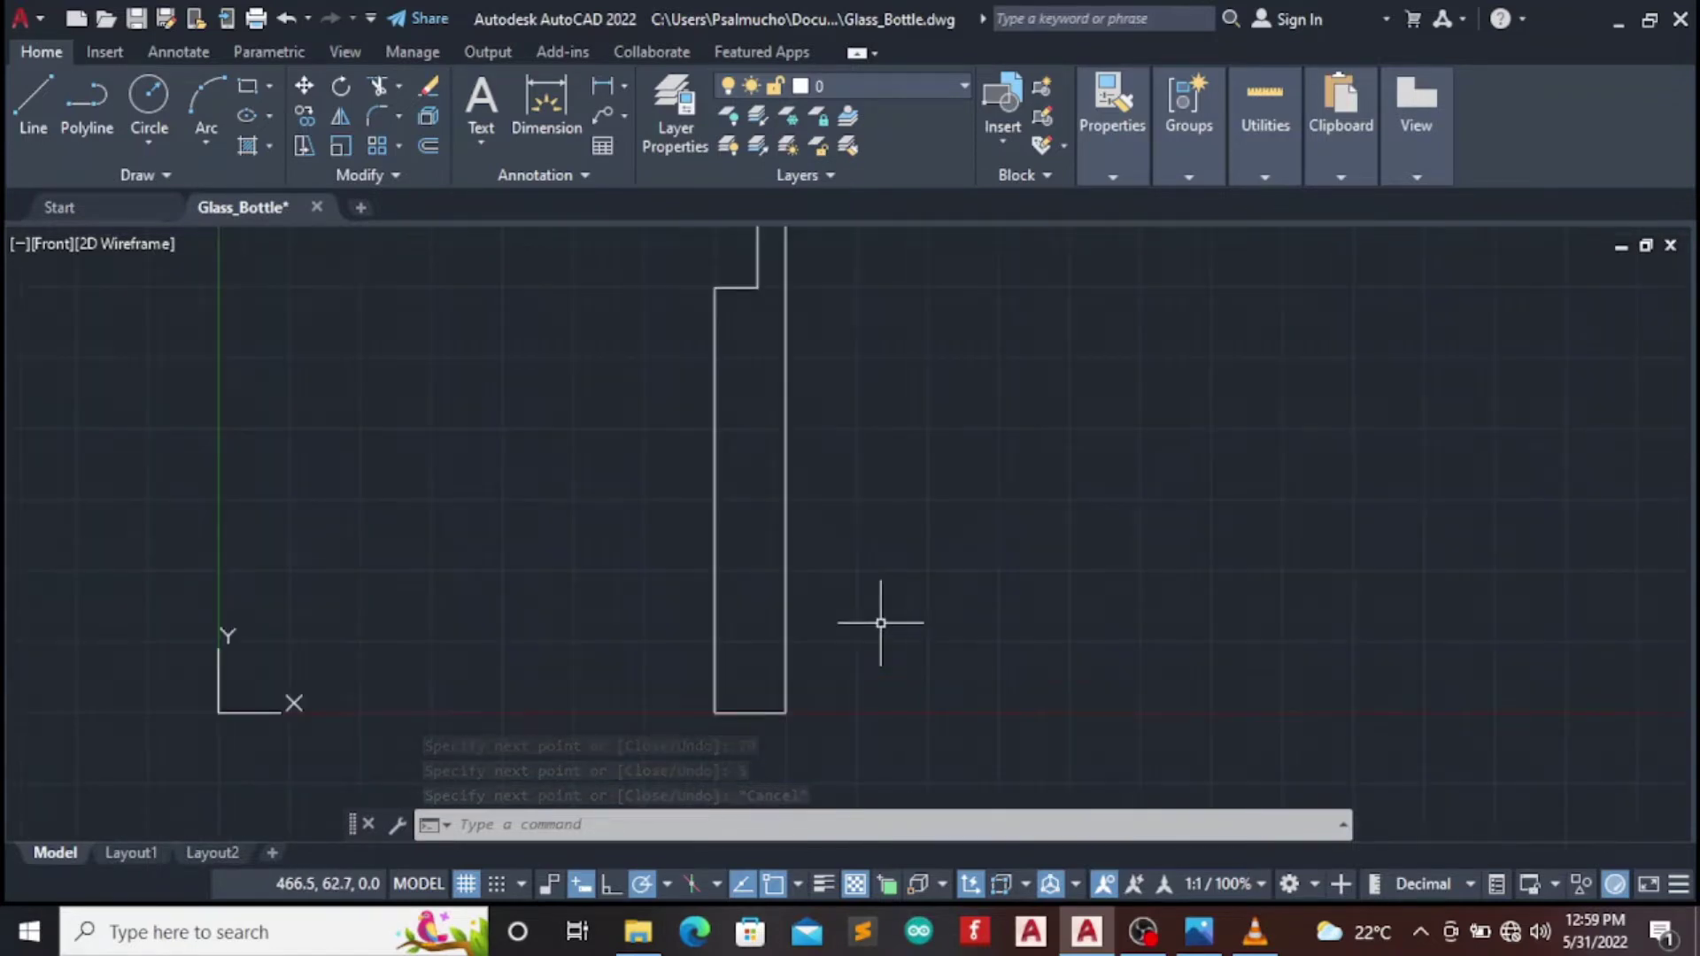
pyautogui.write('P')
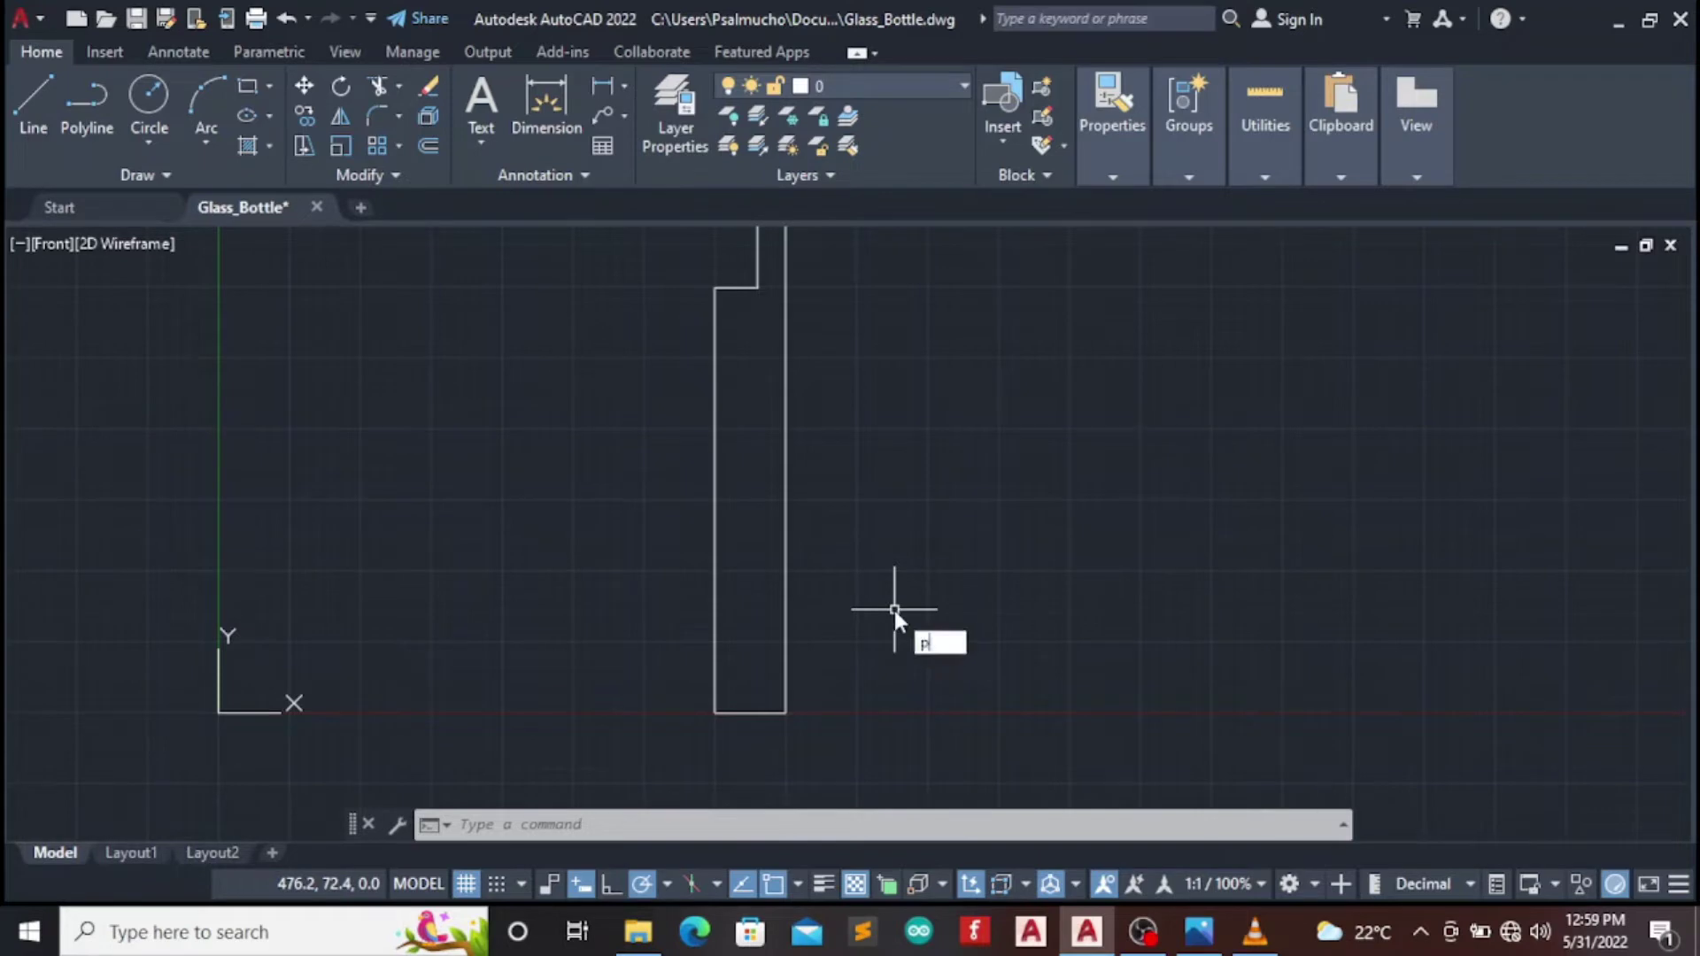
pyautogui.write('An')
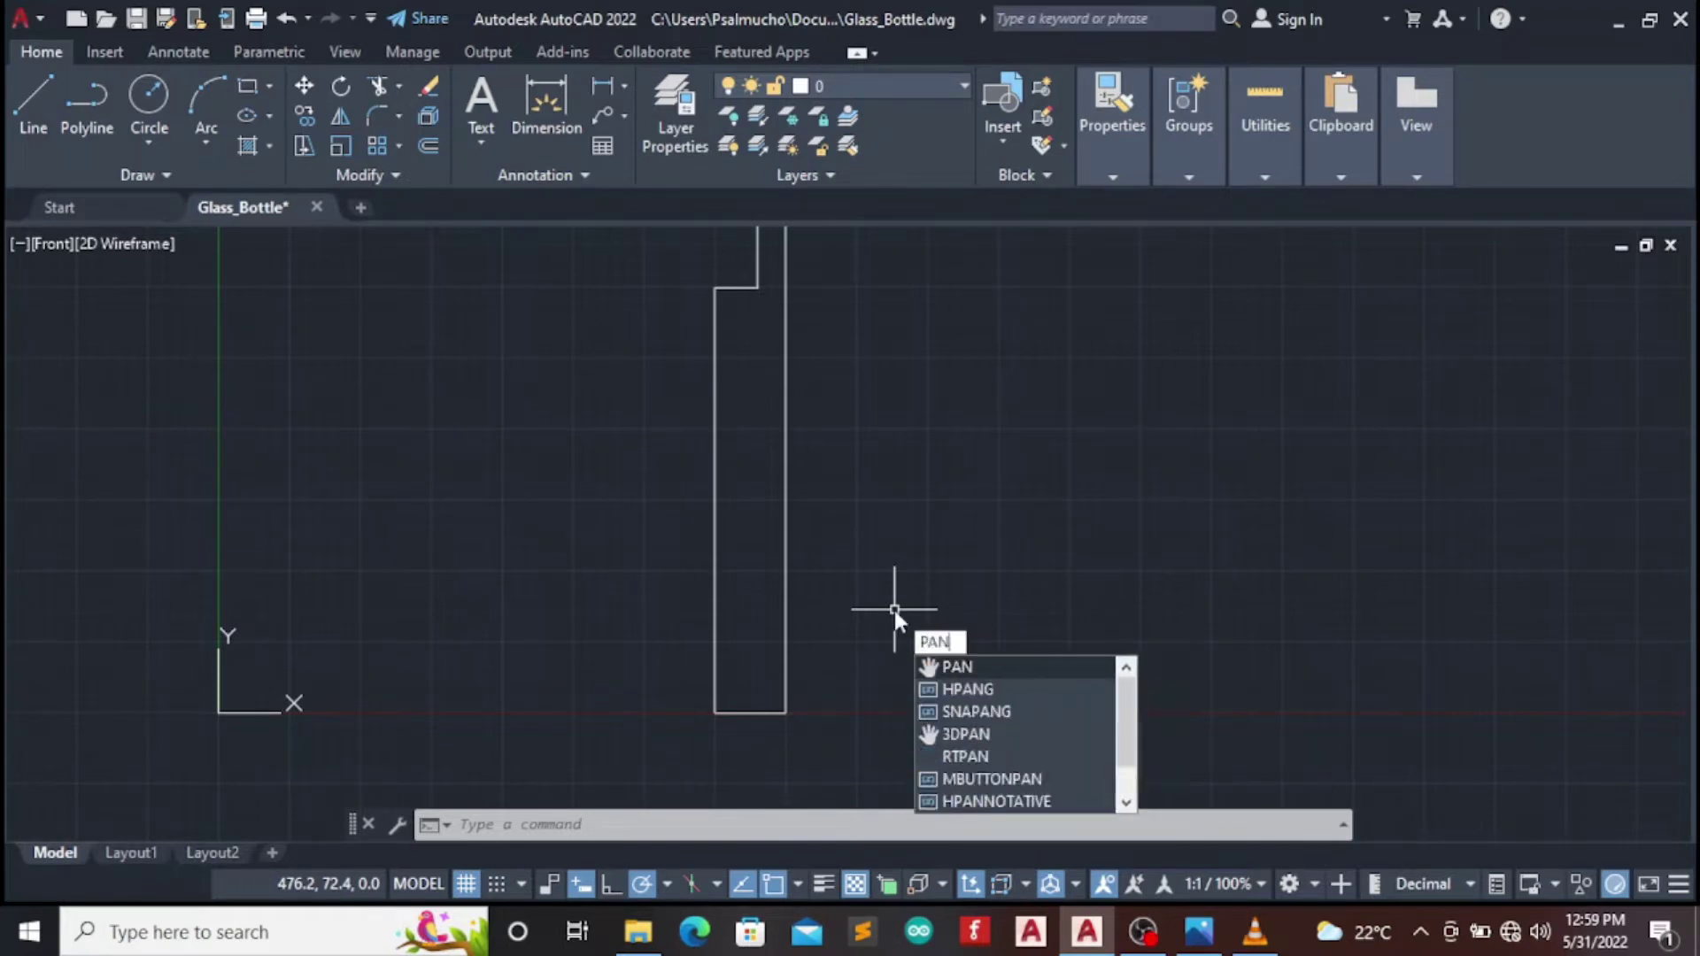
pyautogui.press('Return')
pyautogui.moveTo(878, 494); pyautogui.dragTo(889, 571)
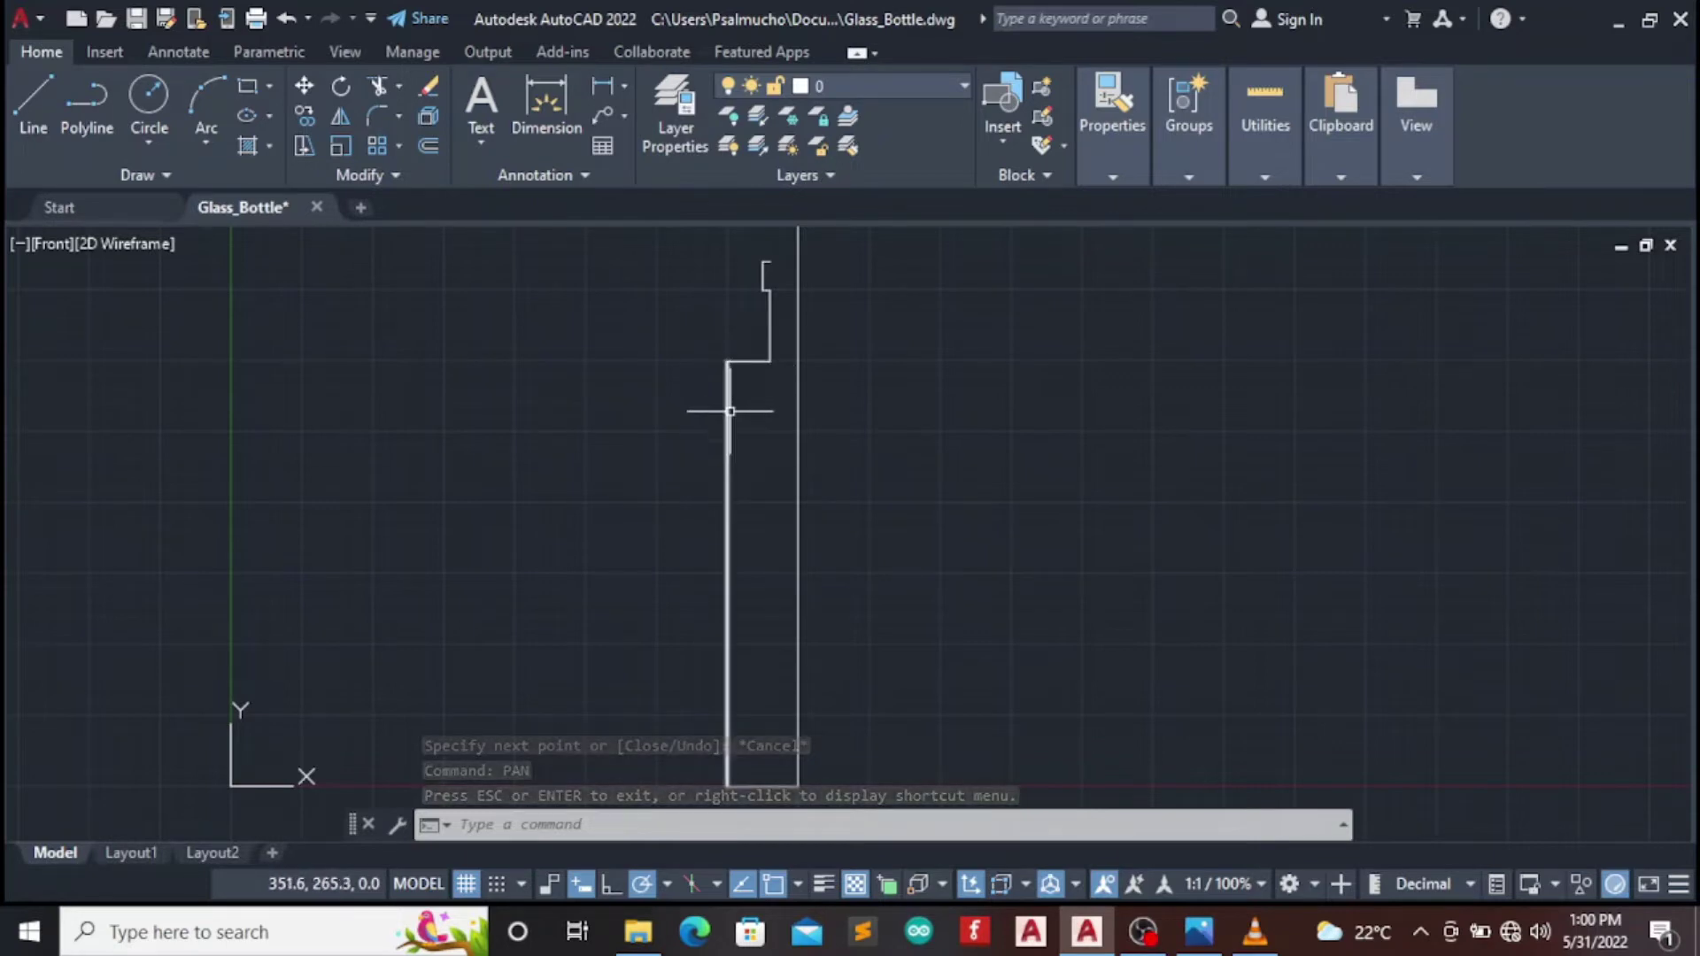
# Start a dimension at the shoulder corner, then cancel it unplaced
pyautogui.click(535, 94)
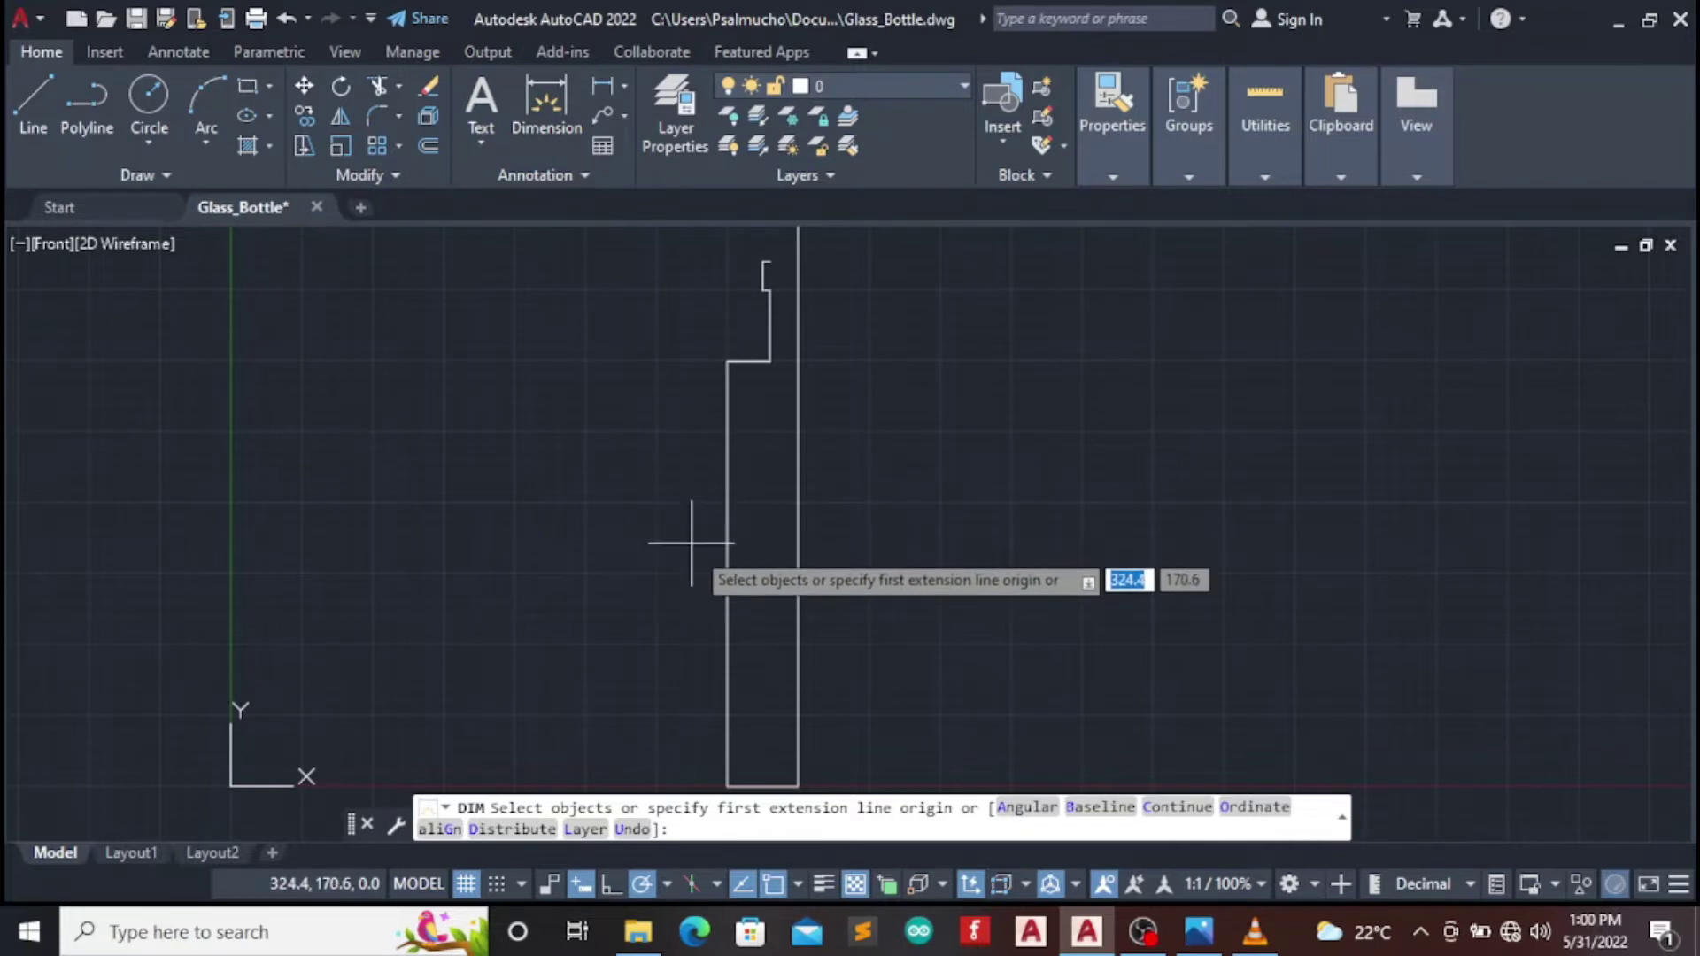
pyautogui.press('Return')
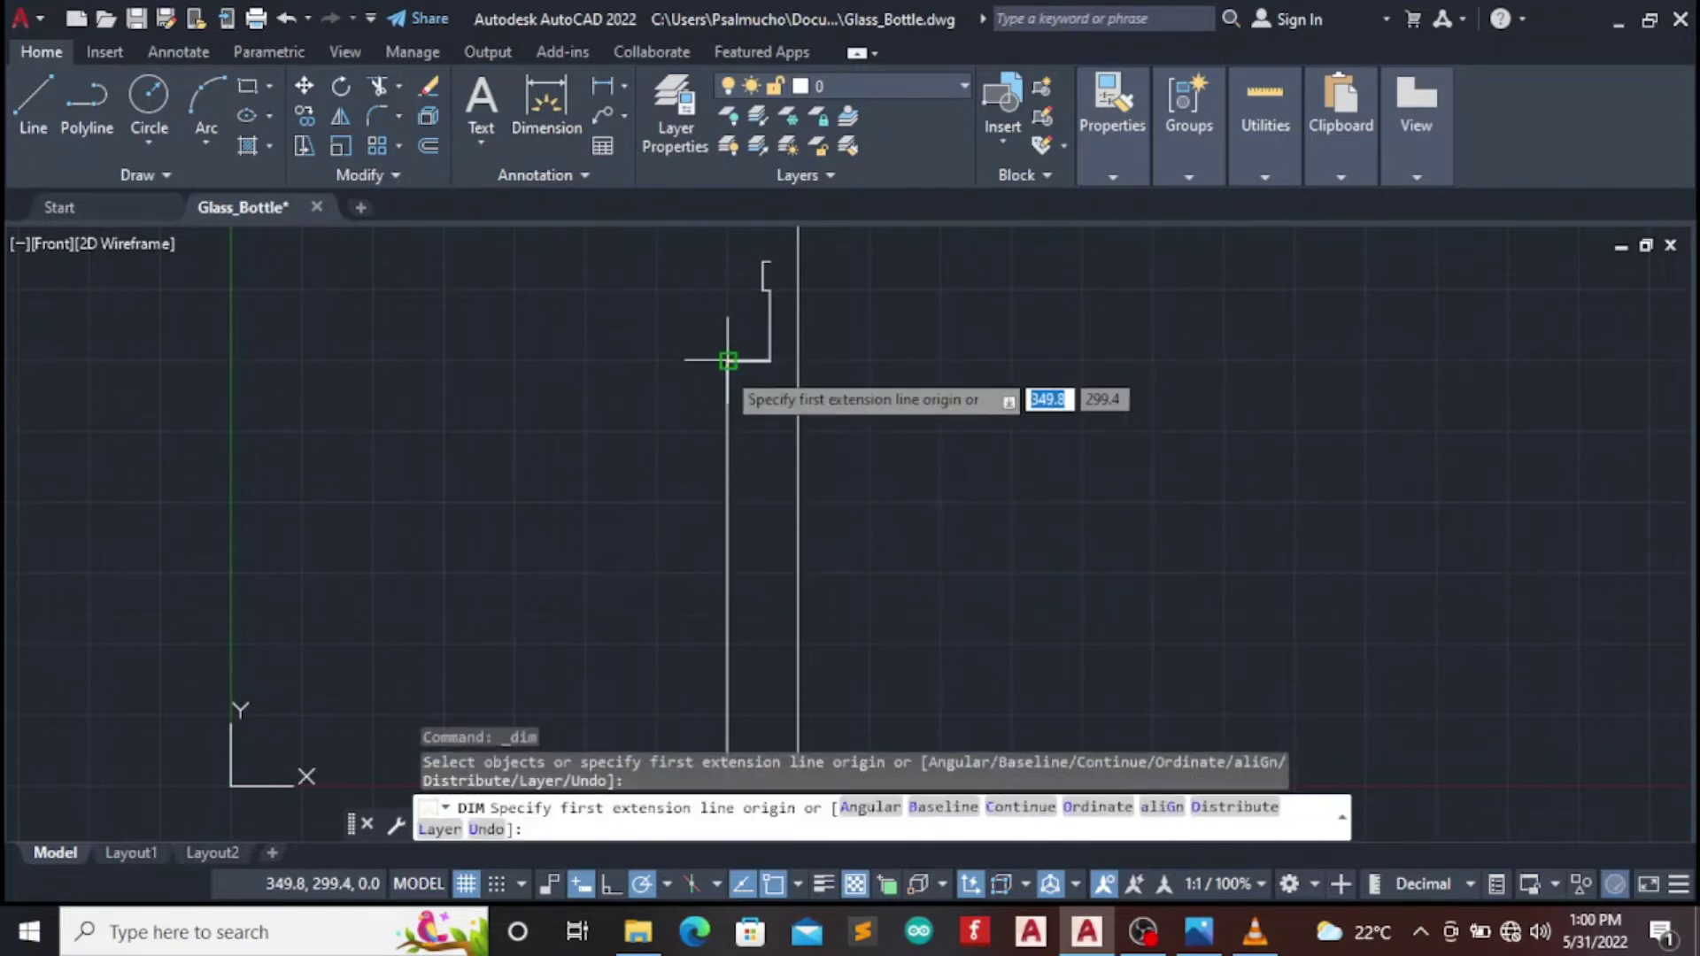
pyautogui.click(727, 360)
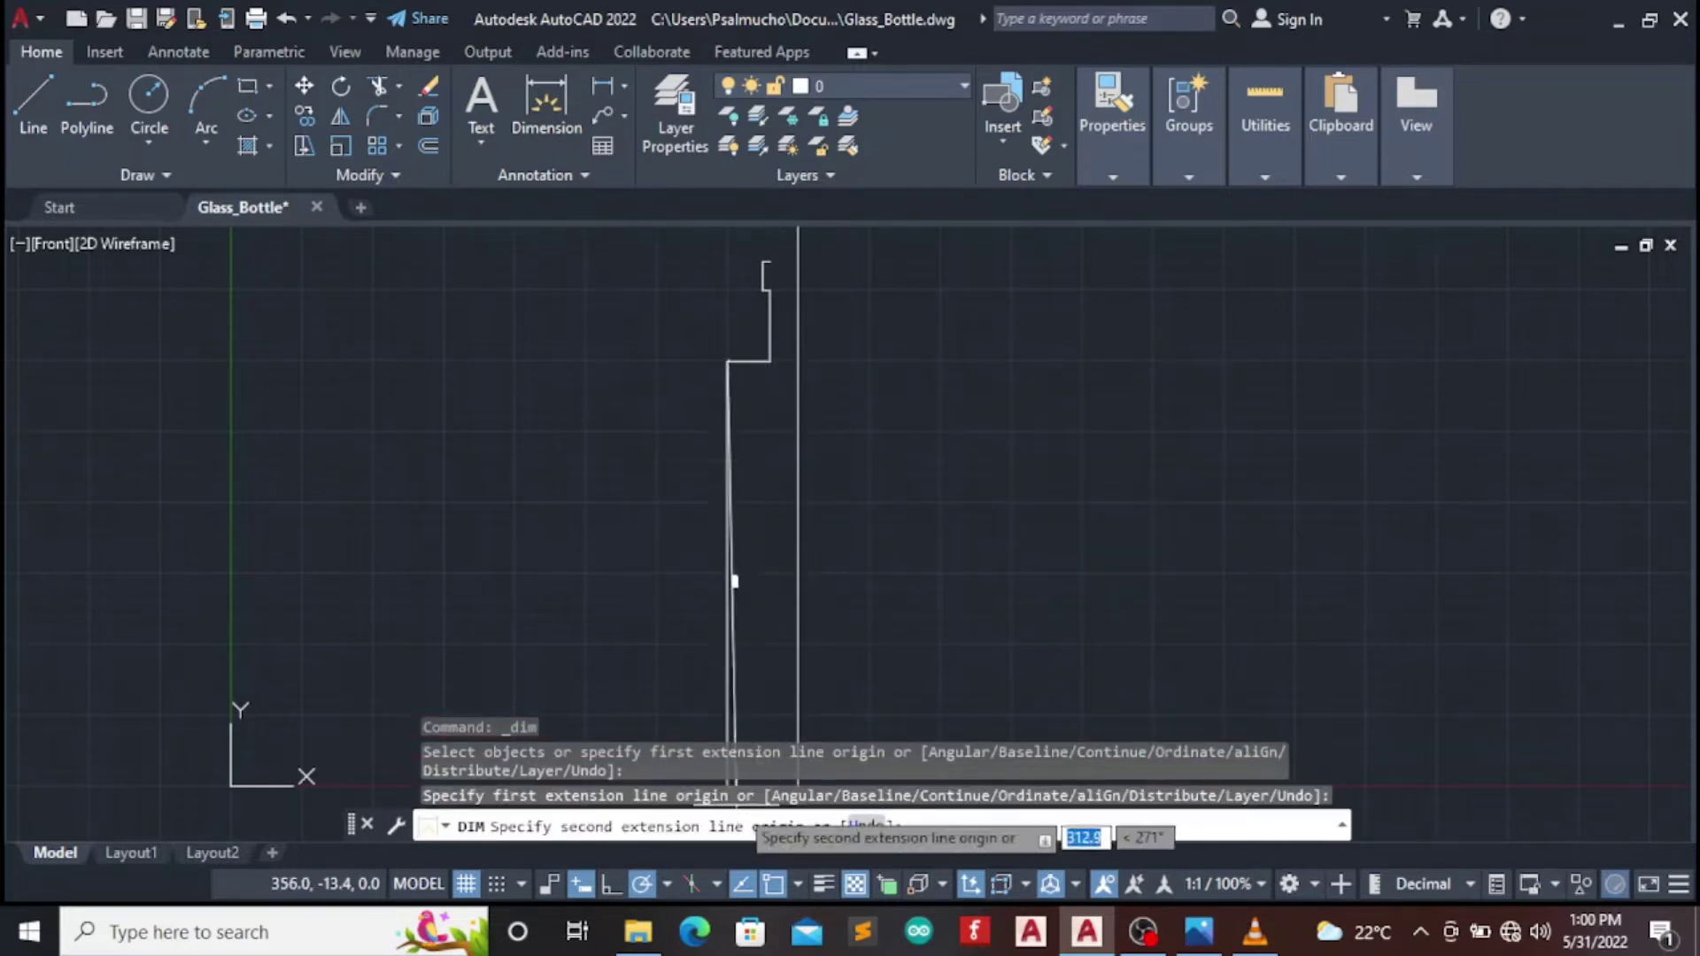
pyautogui.scroll(-4, 747, 724)
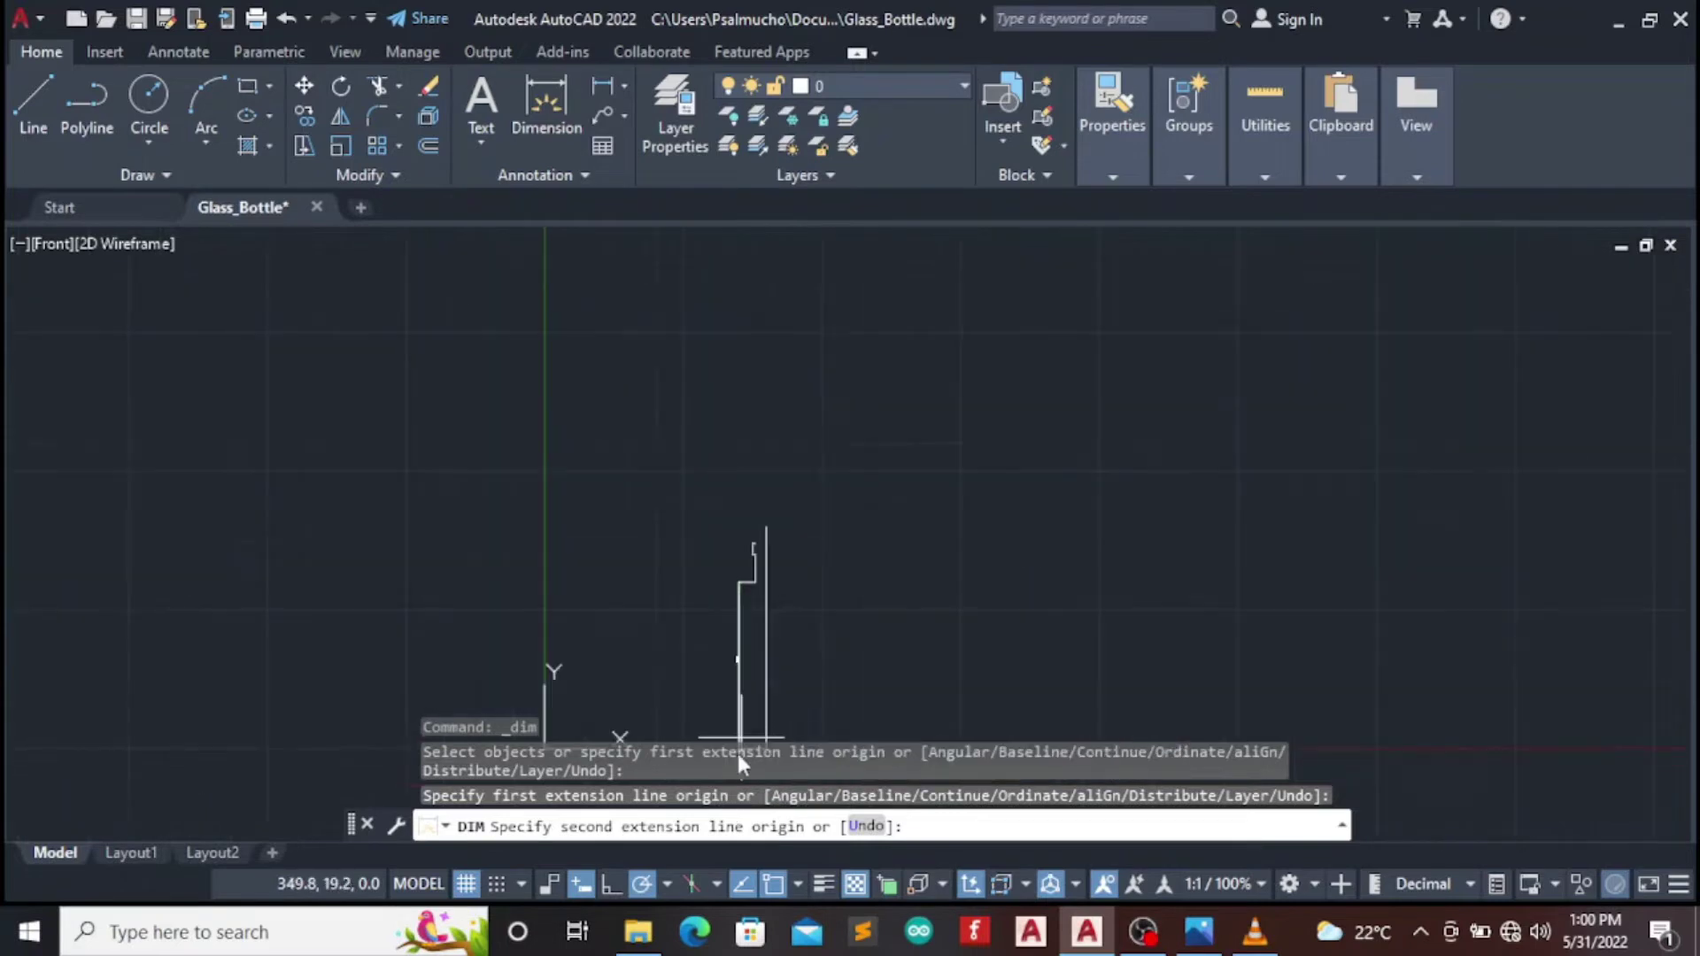
pyautogui.scroll(4, 741, 752)
pyautogui.scroll(-3, 741, 752)
pyautogui.scroll(-3, 741, 757)
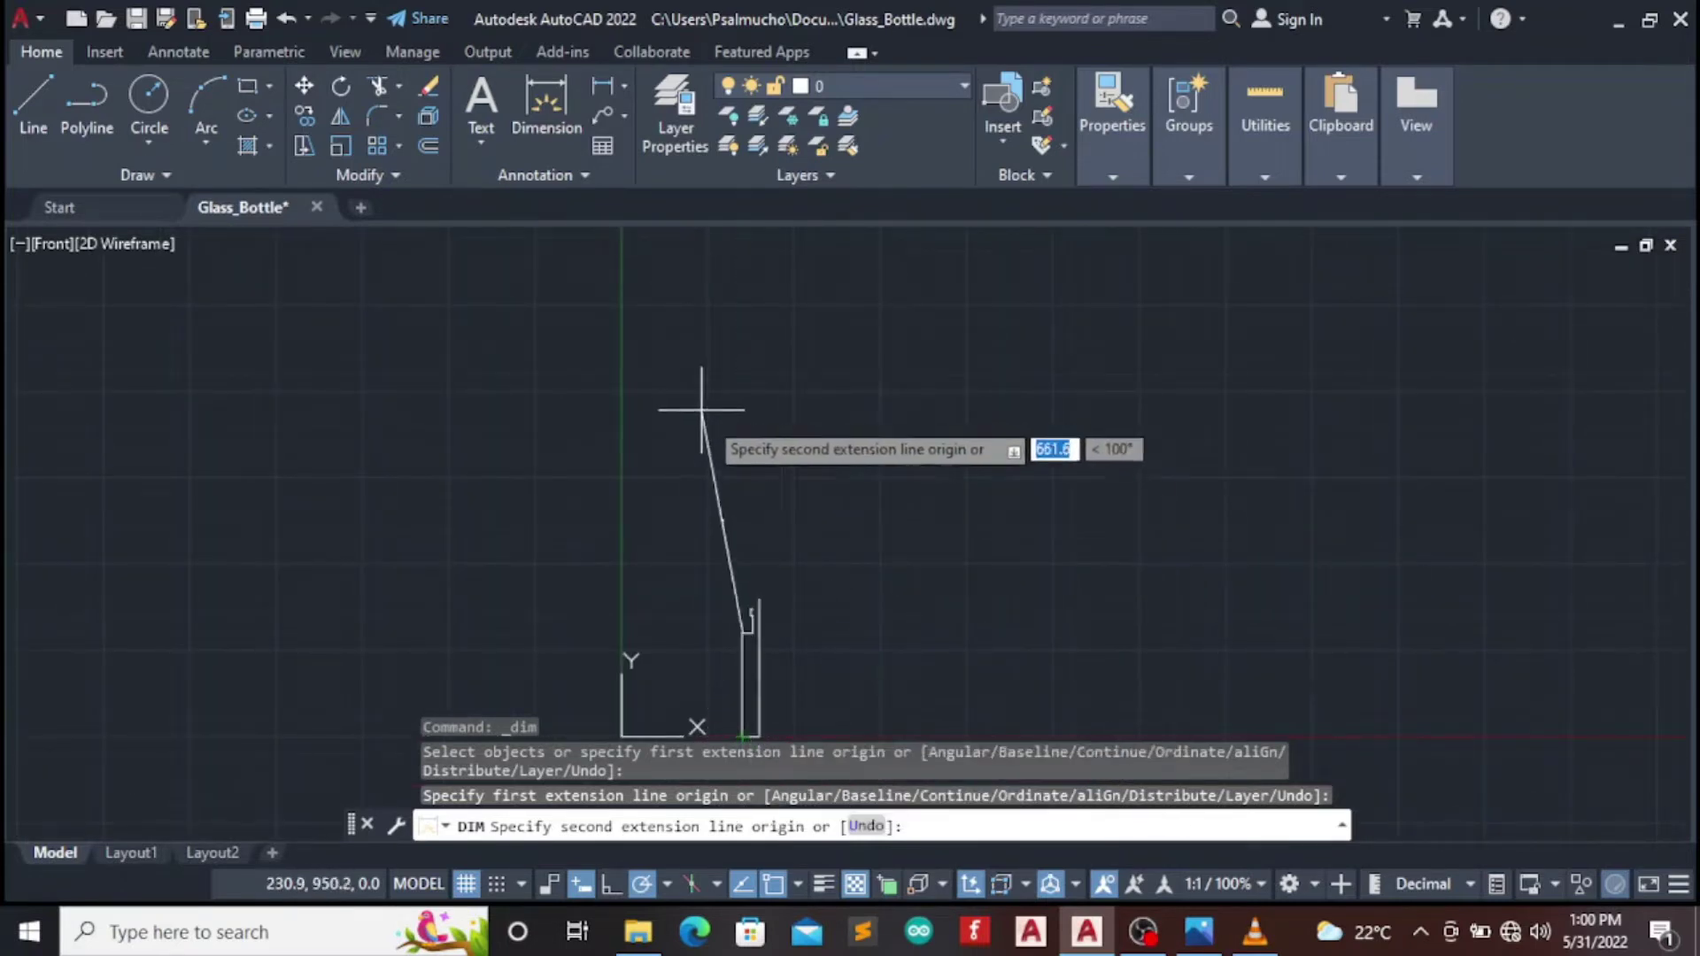
pyautogui.press('Escape')
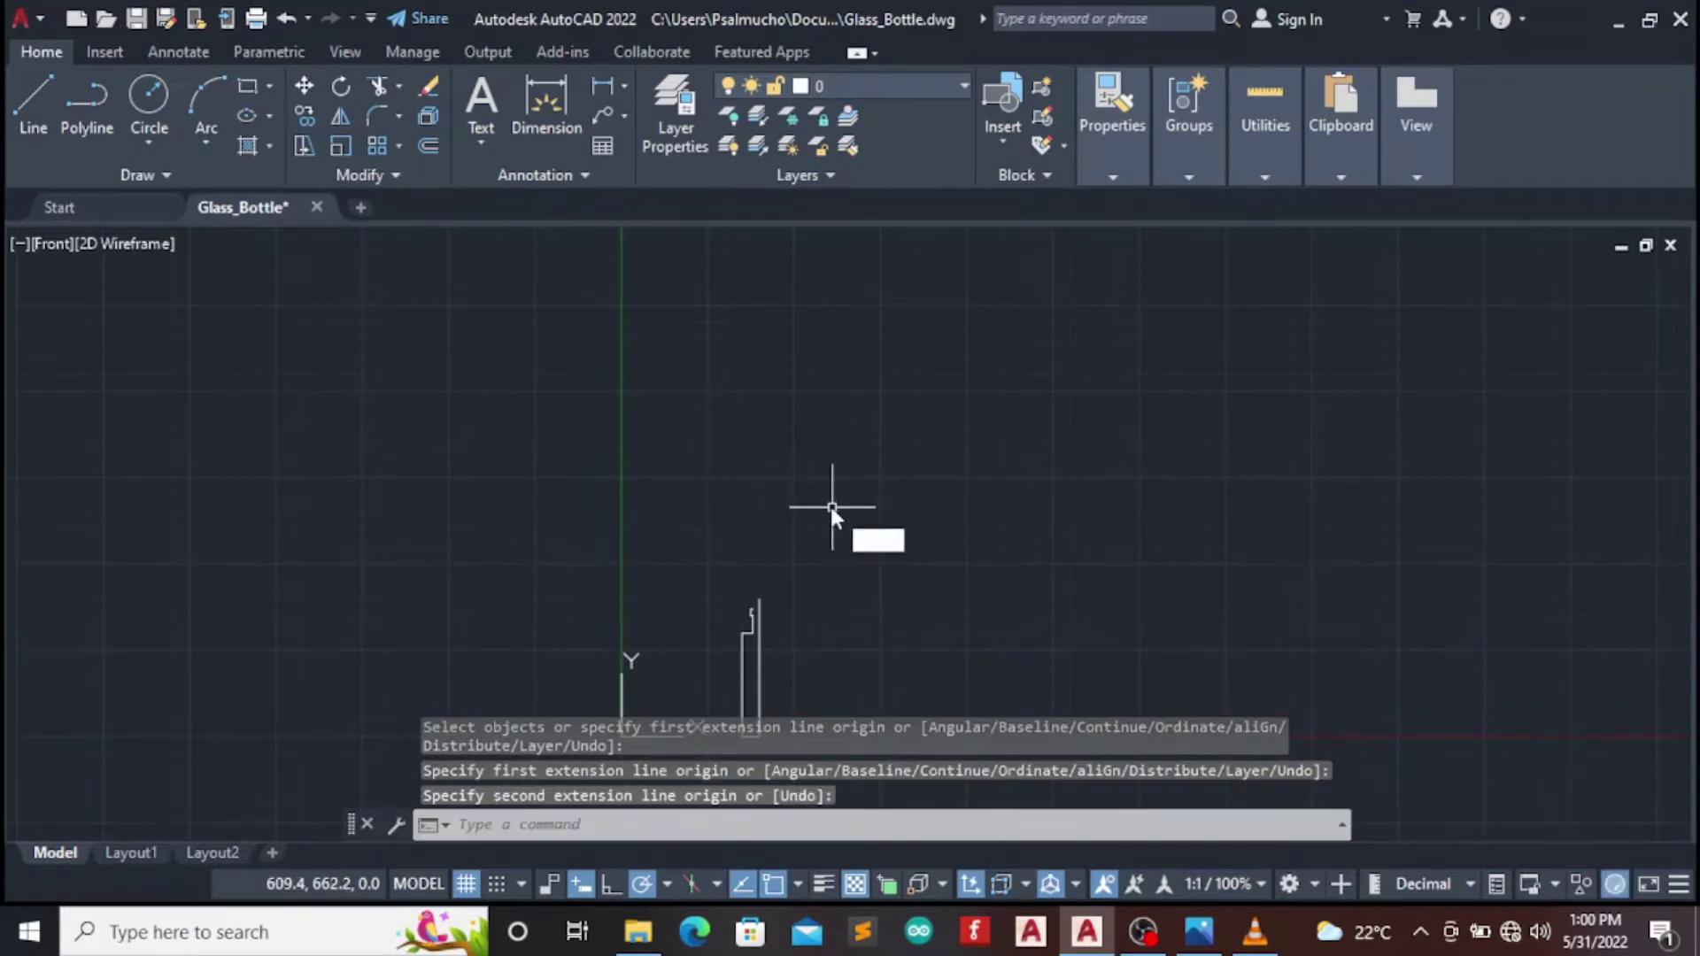
# Centre the bottle profile, then start and cancel a dimension on the left wall
pyautogui.write('PAN')
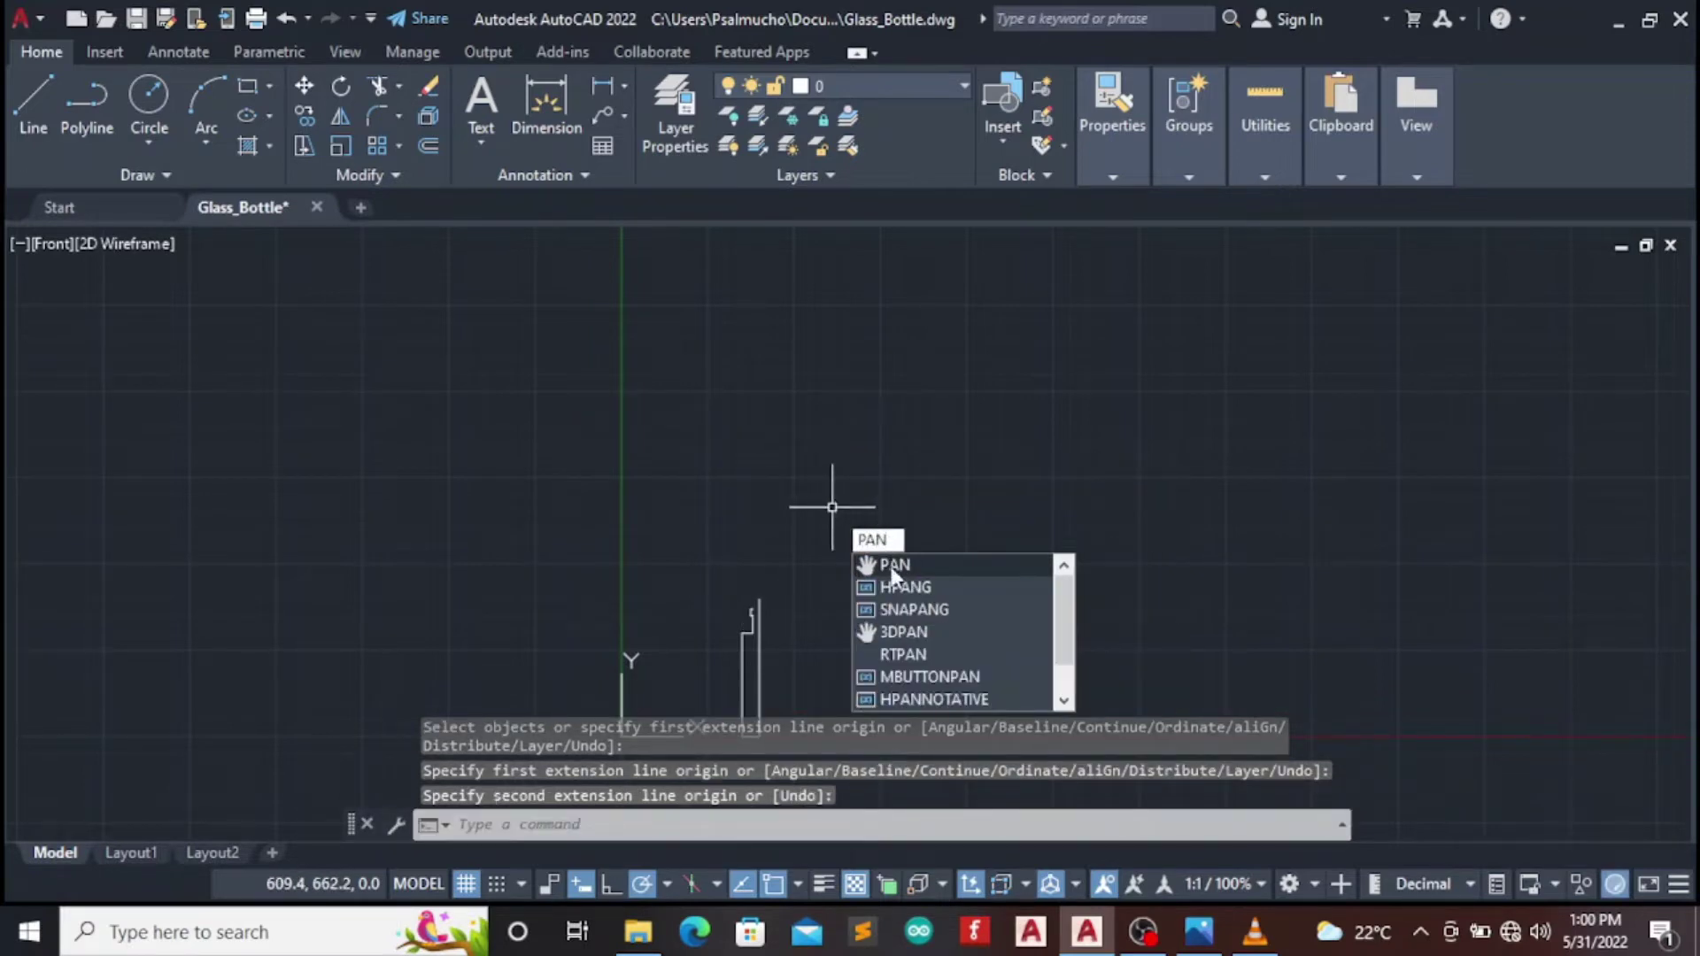
pyautogui.click(892, 574)
pyautogui.moveTo(805, 596)
pyautogui.mouseDown()
pyautogui.moveTo(775, 456)
pyautogui.moveTo(729, 565)
pyautogui.moveTo(806, 401)
pyautogui.mouseUp()
pyautogui.press('Escape')
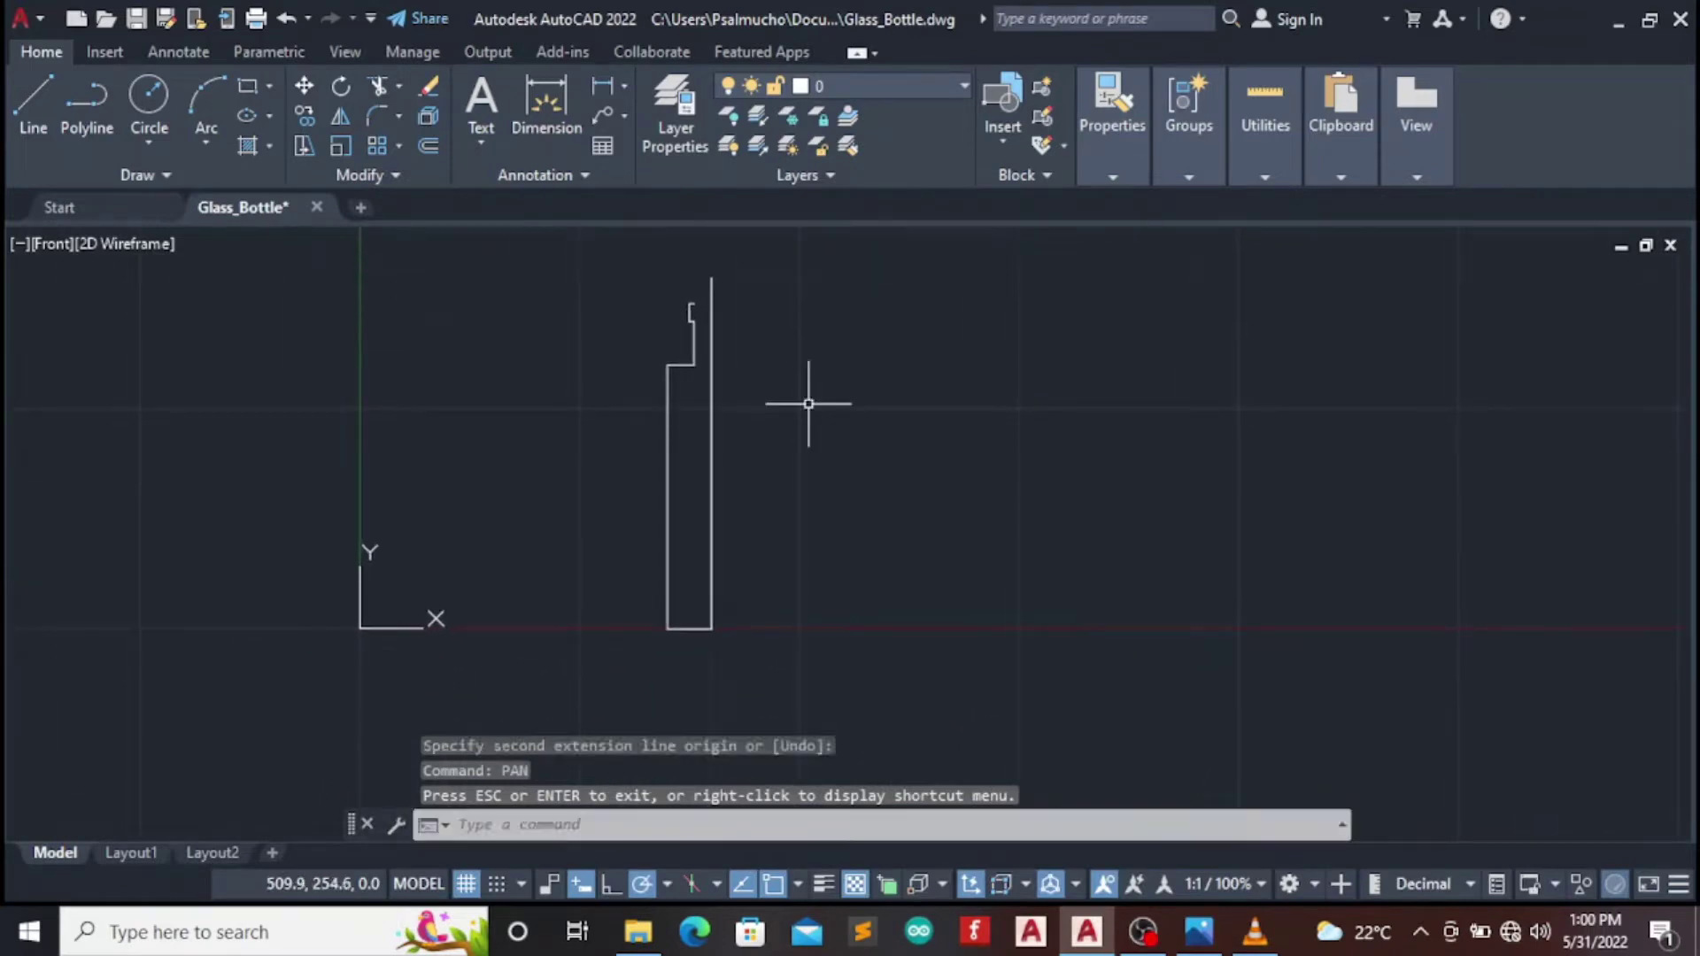
pyautogui.click(556, 93)
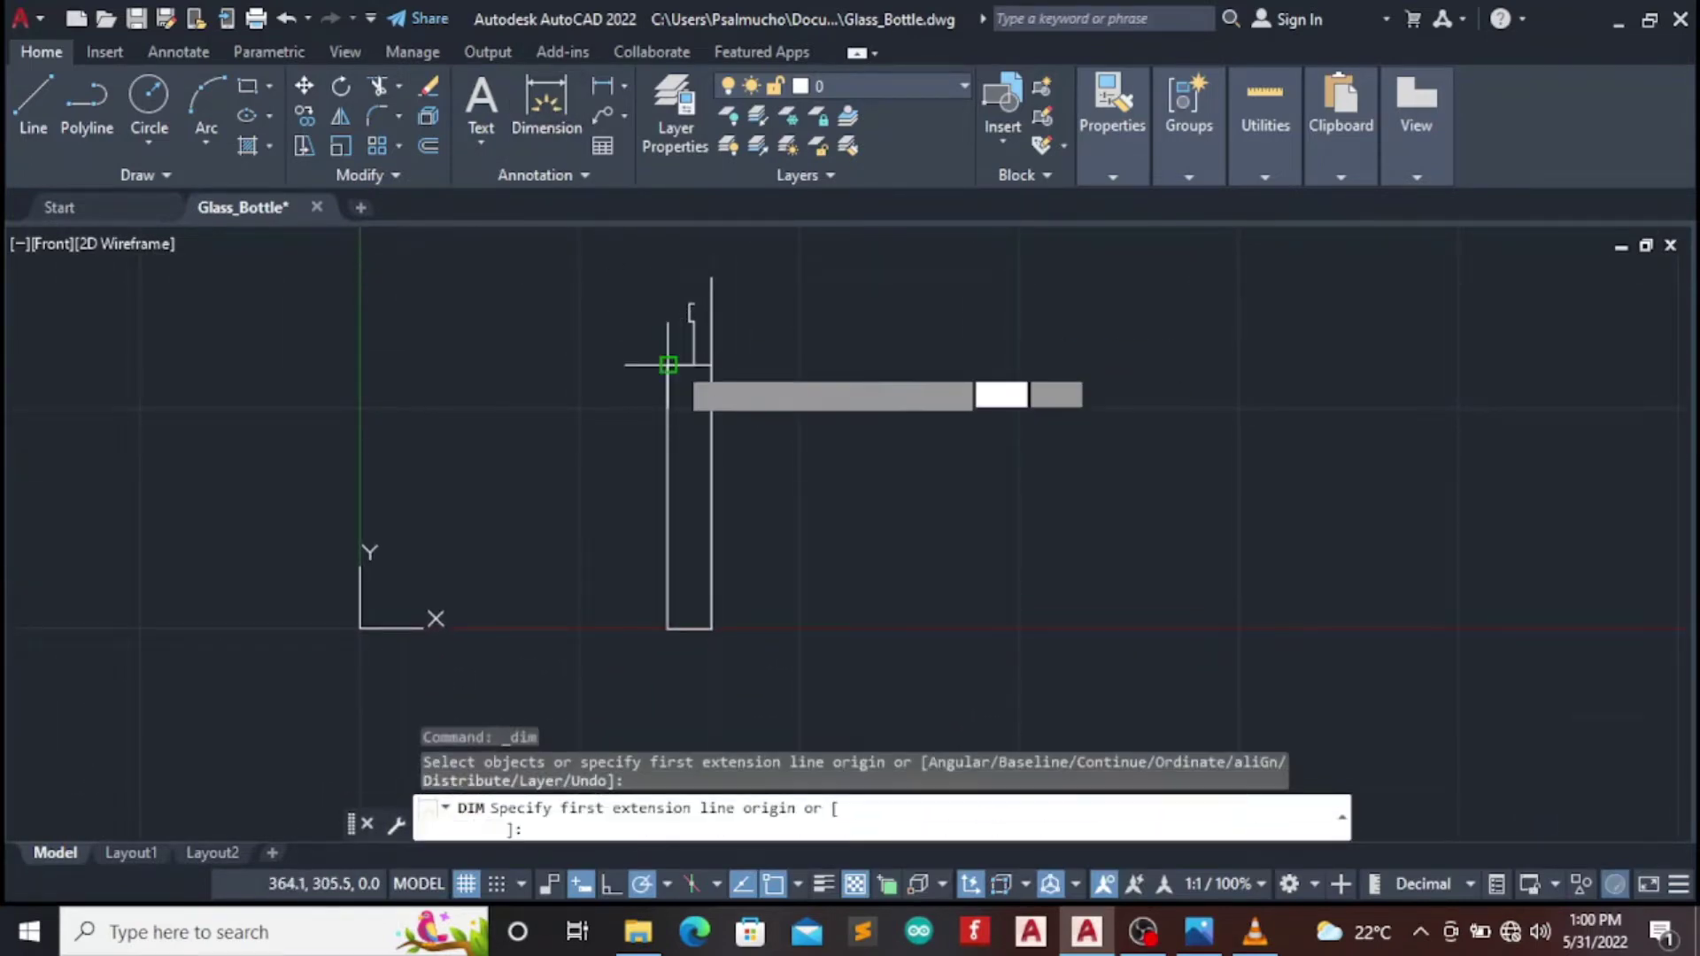
pyautogui.click(668, 363)
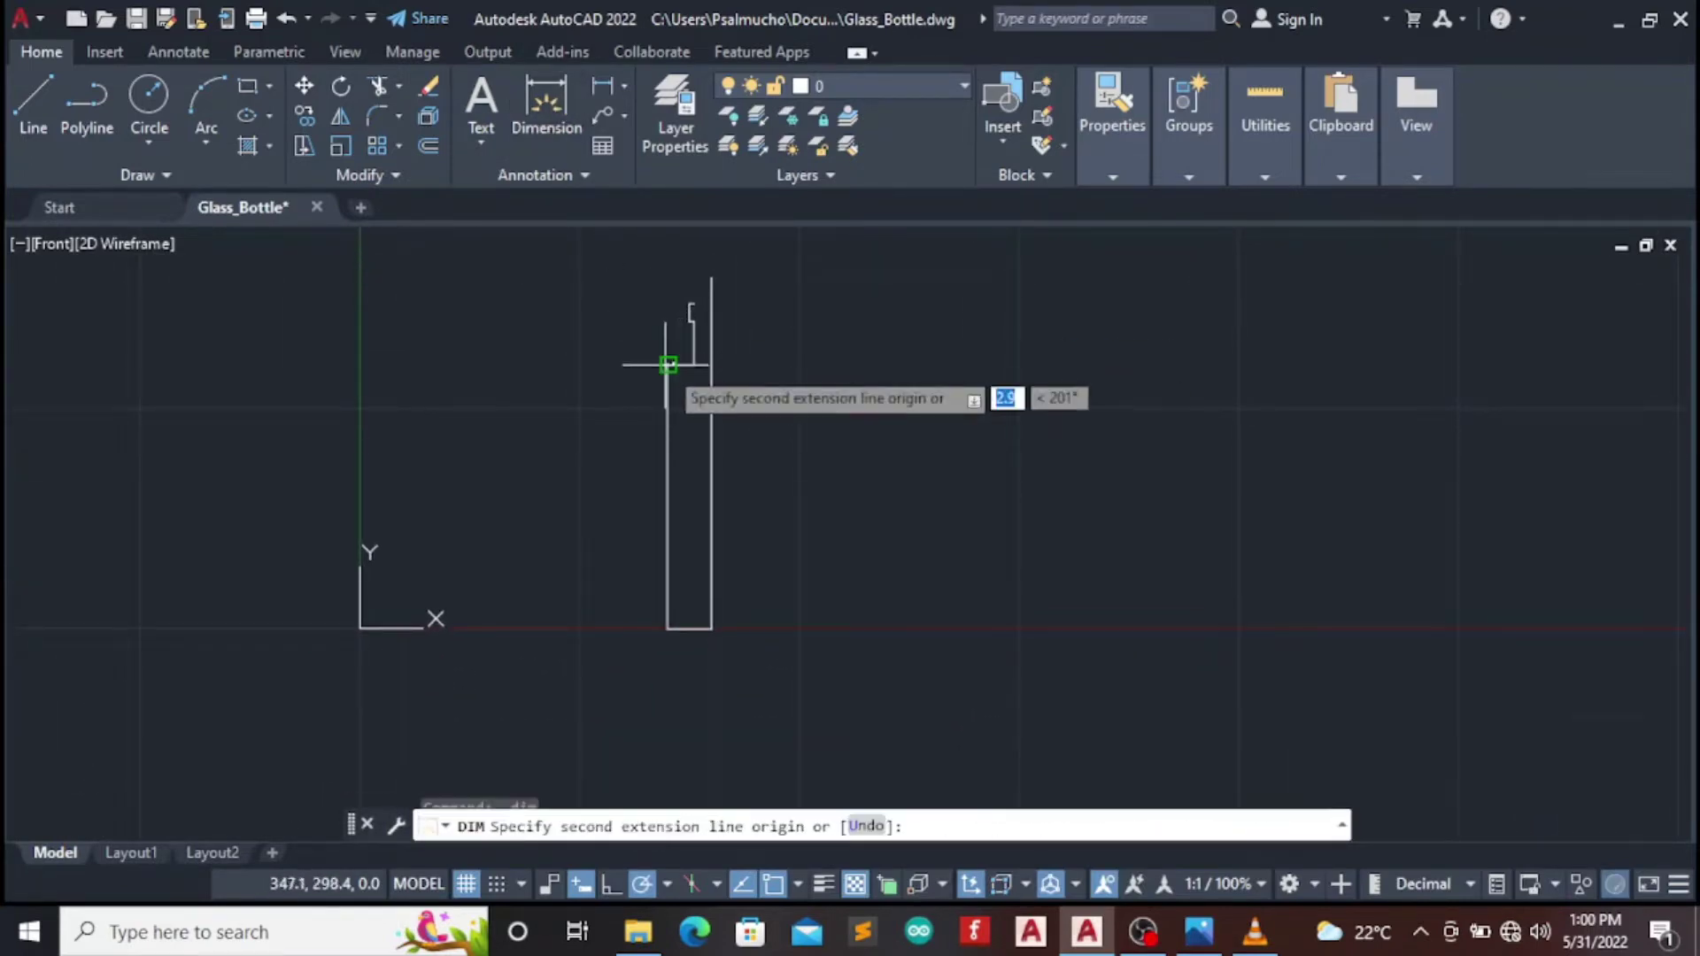
pyautogui.click(668, 627)
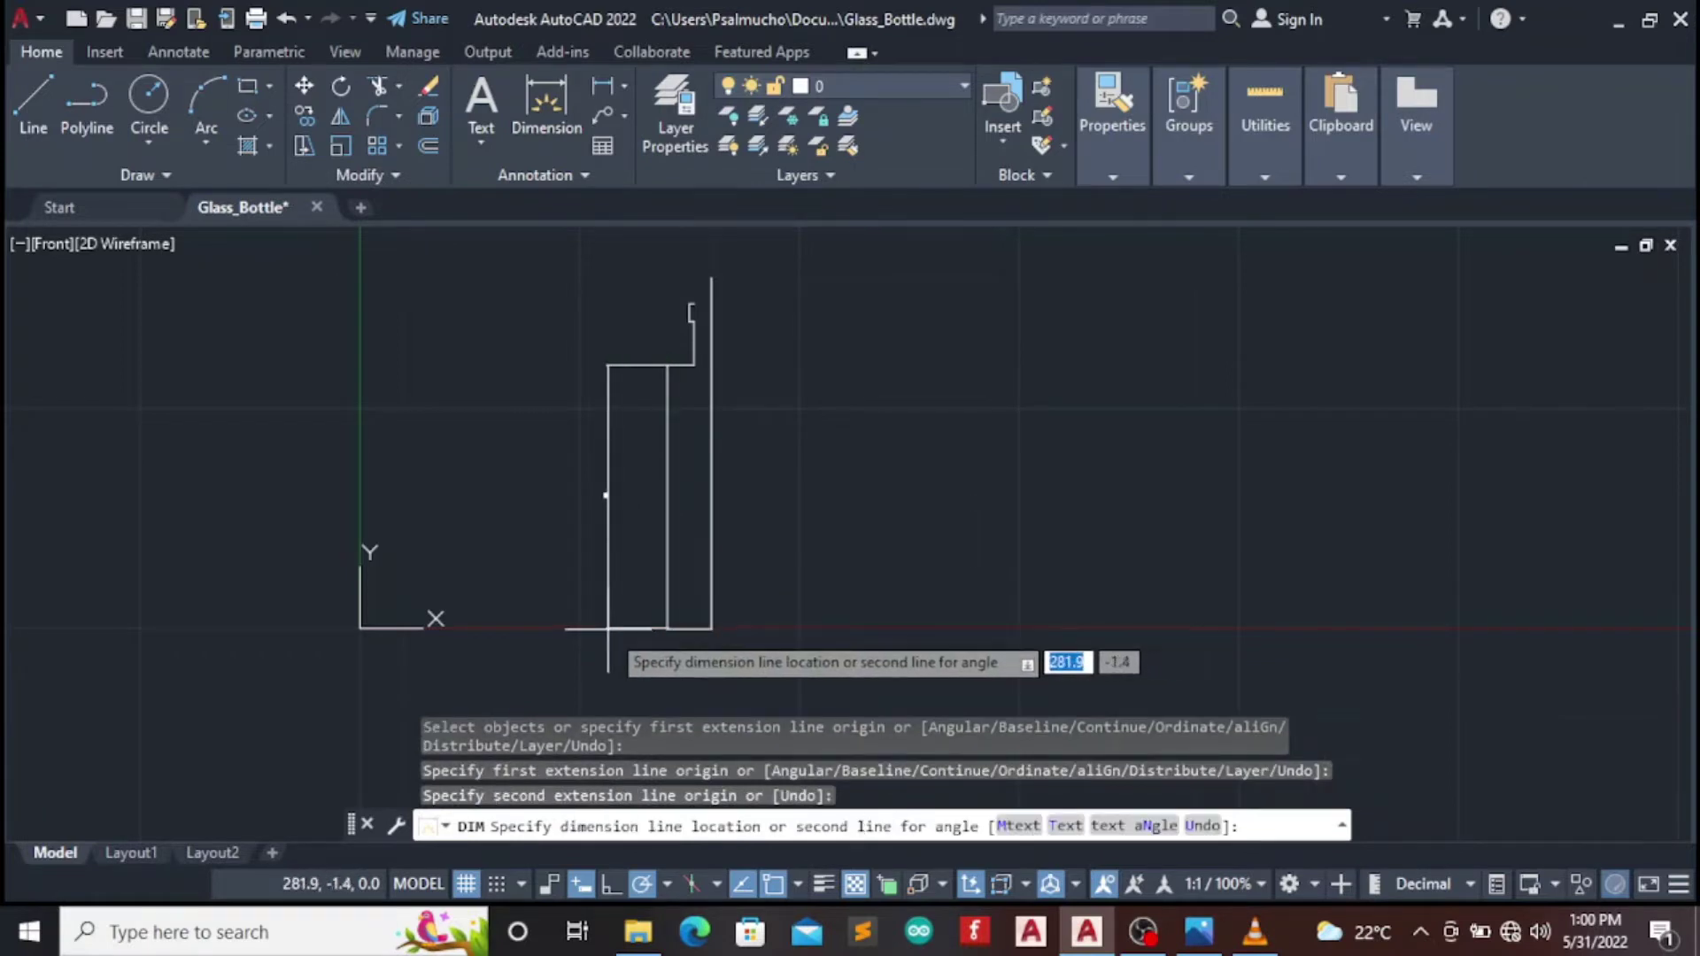
pyautogui.press('Escape')
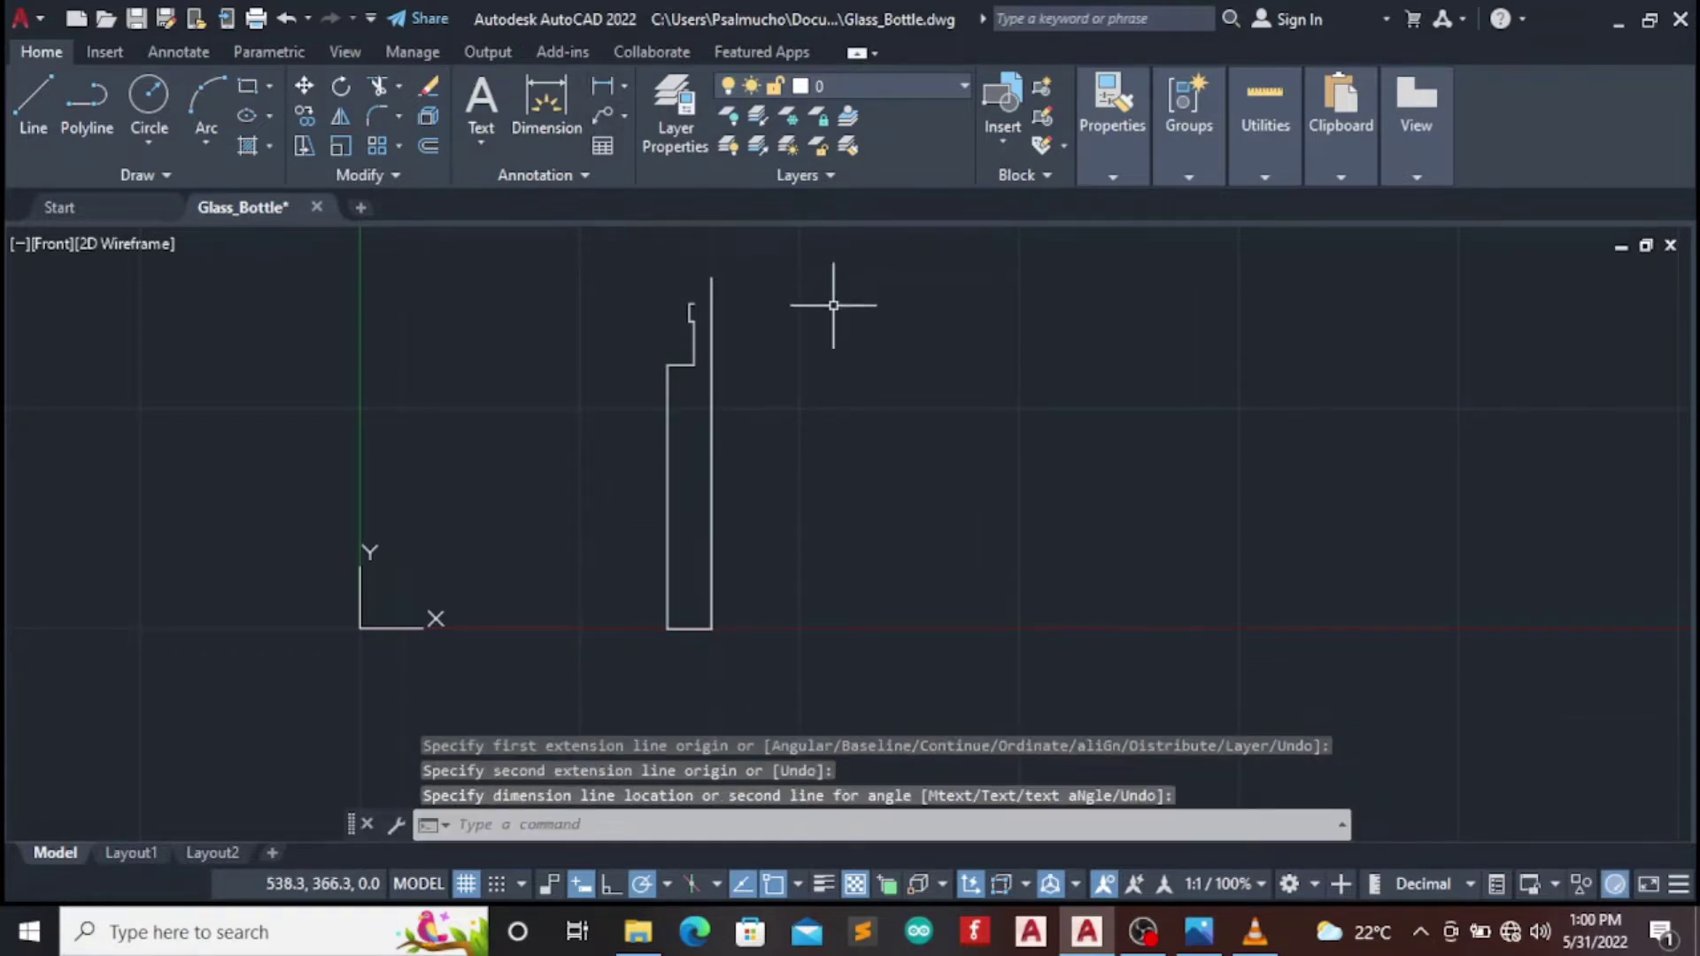
# Edit the ISO-25 dimension style: magenta dimension lines and cyan extension lines
pyautogui.write('D')
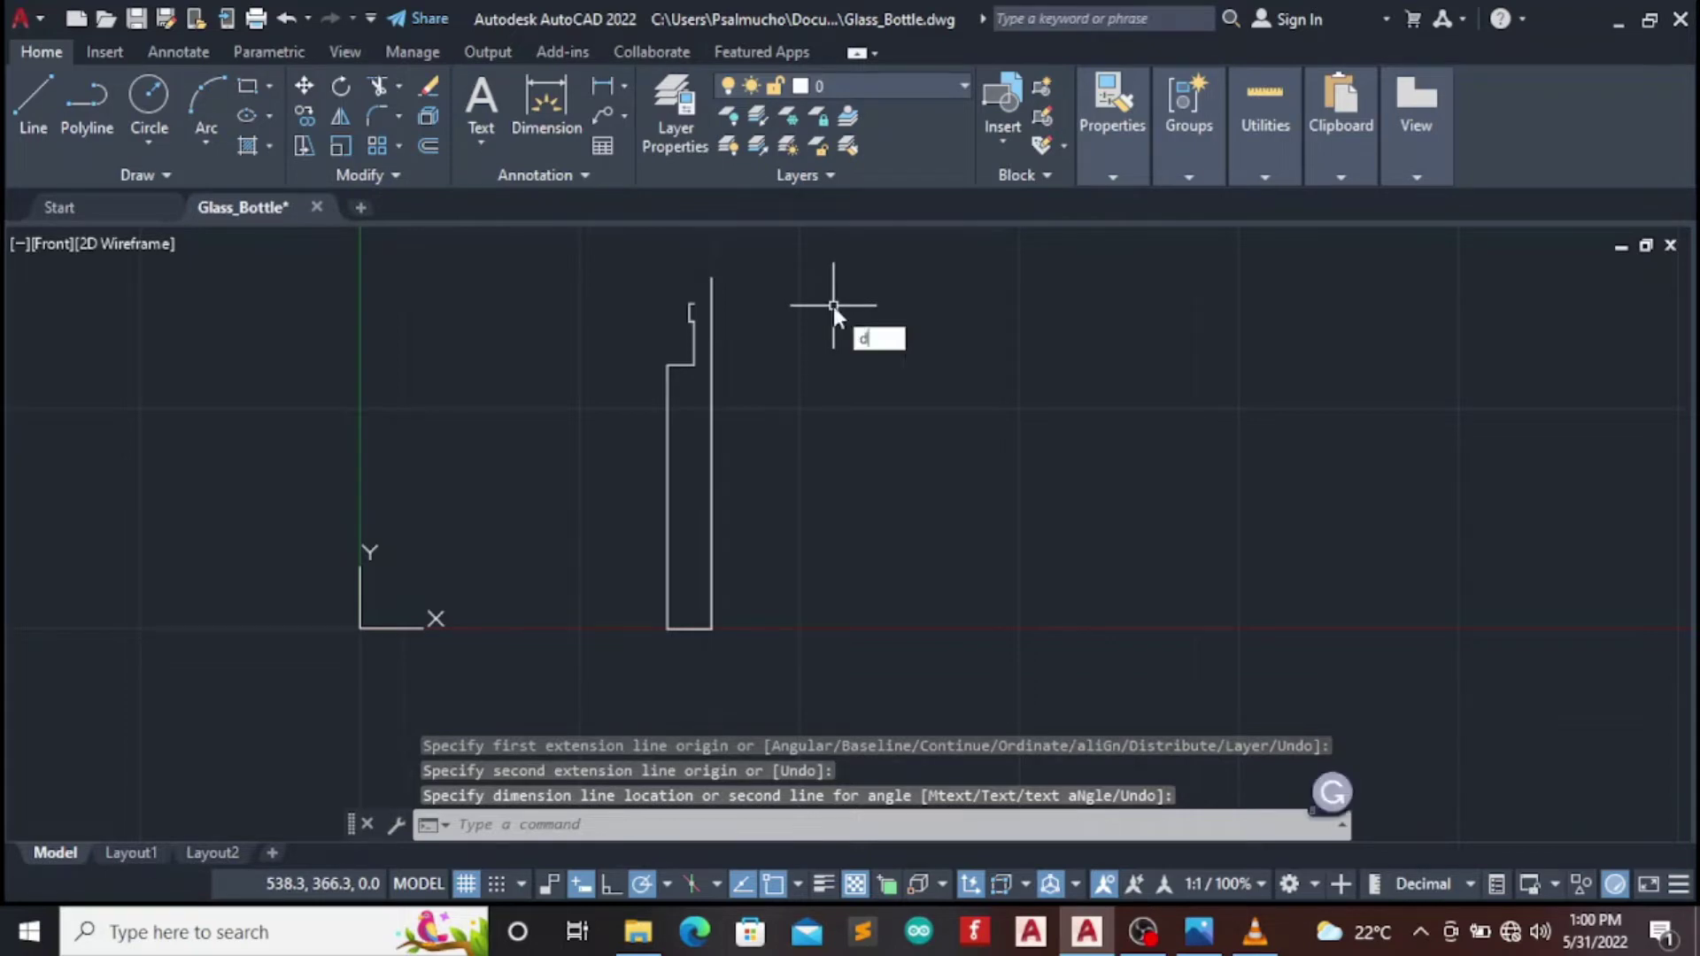
pyautogui.write('IM')
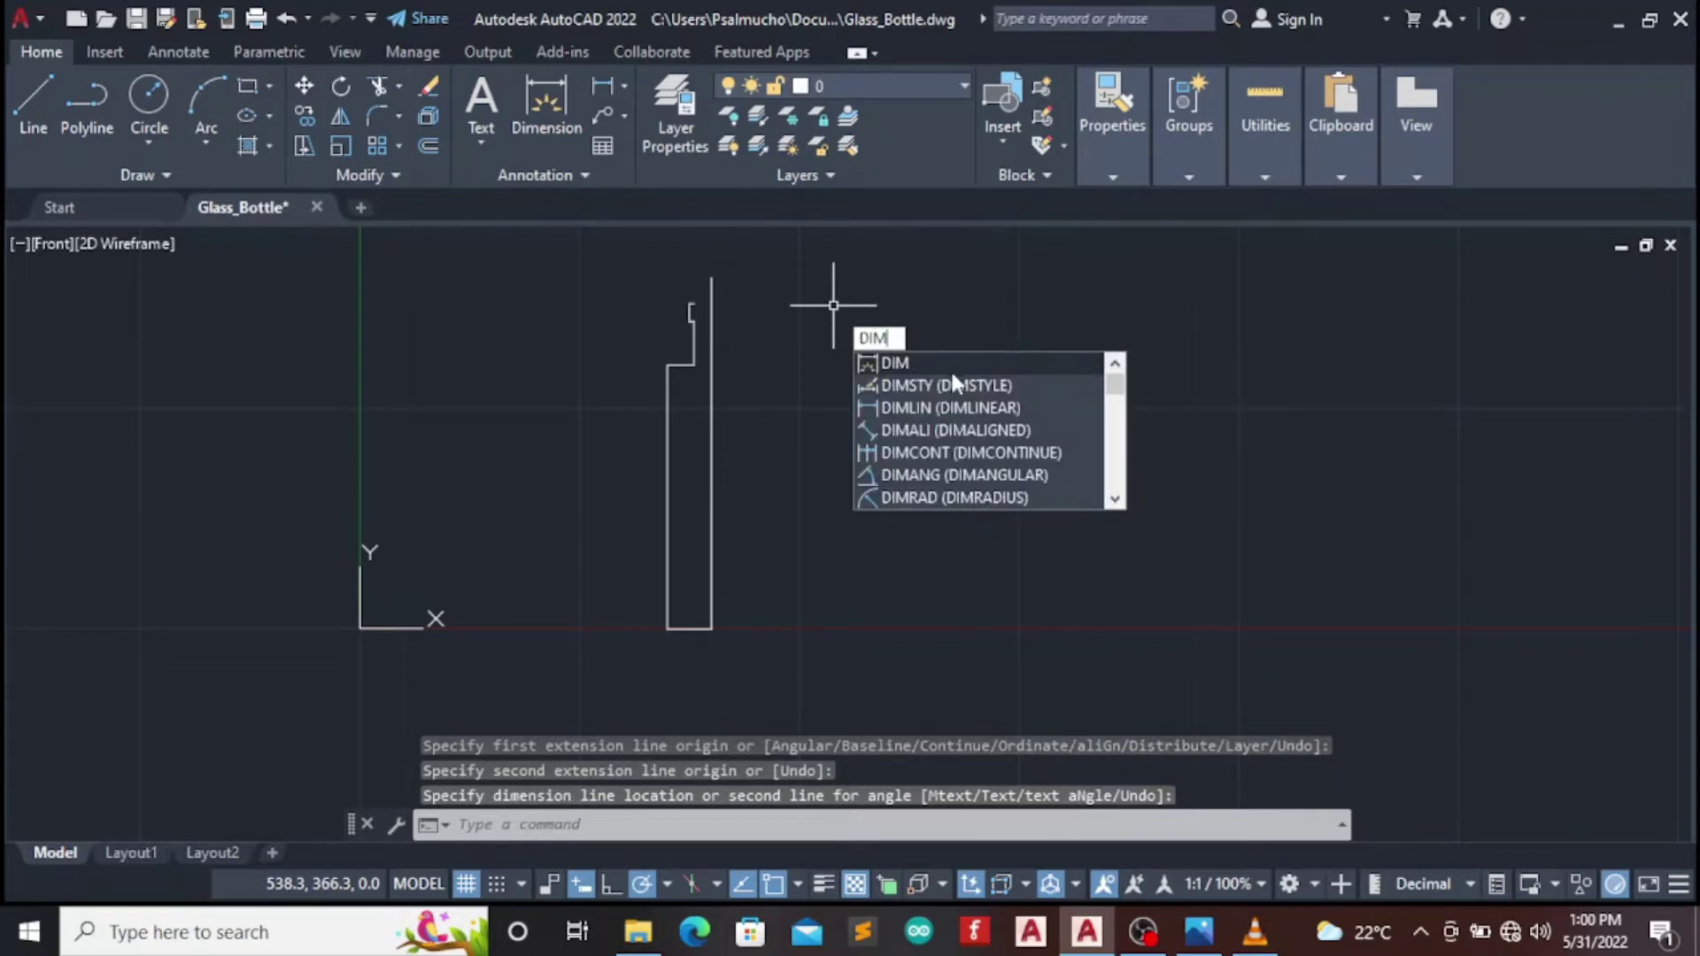
pyautogui.click(950, 377)
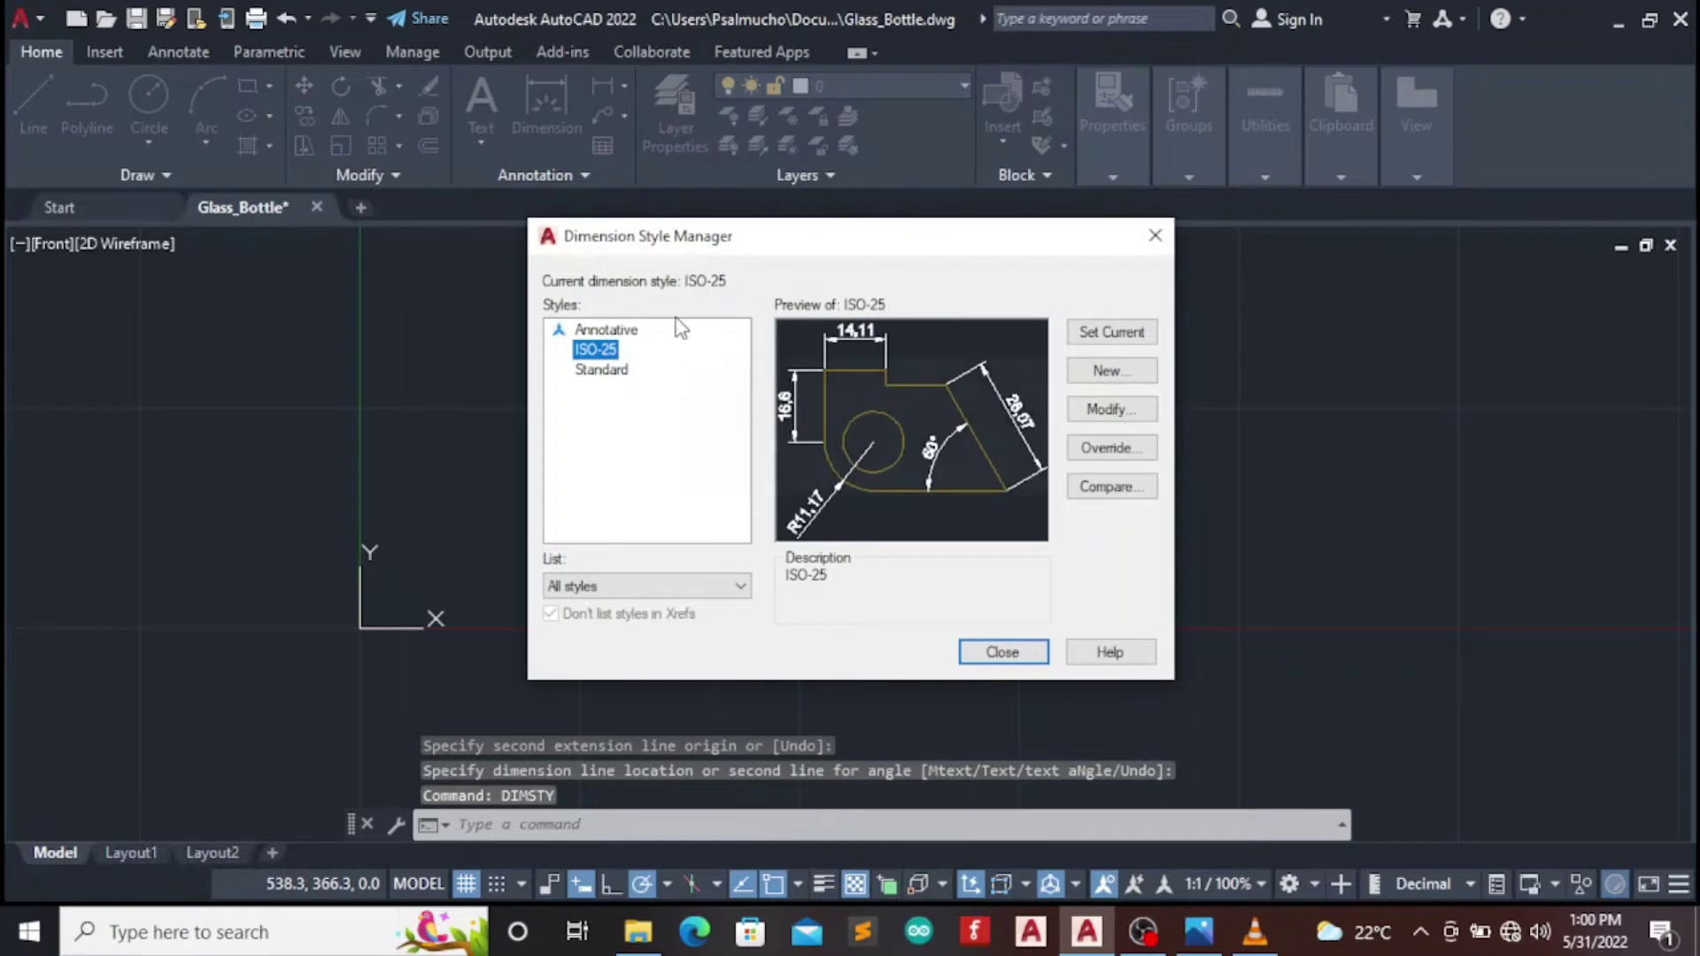
pyautogui.click(1103, 418)
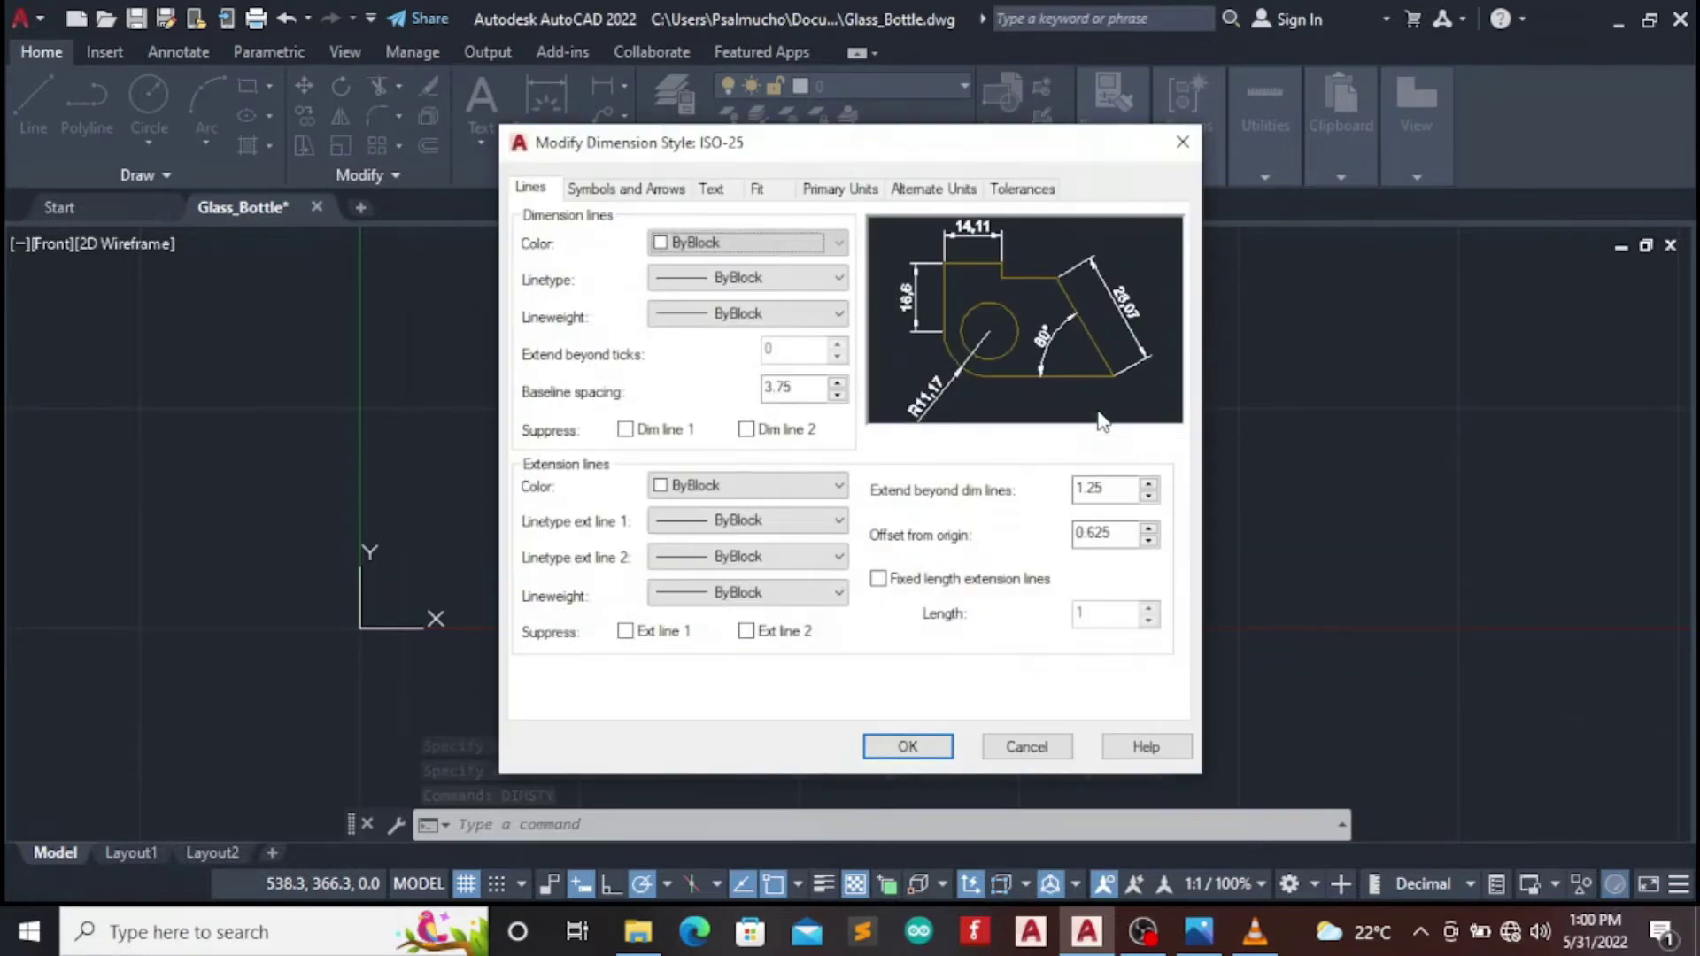
pyautogui.click(832, 243)
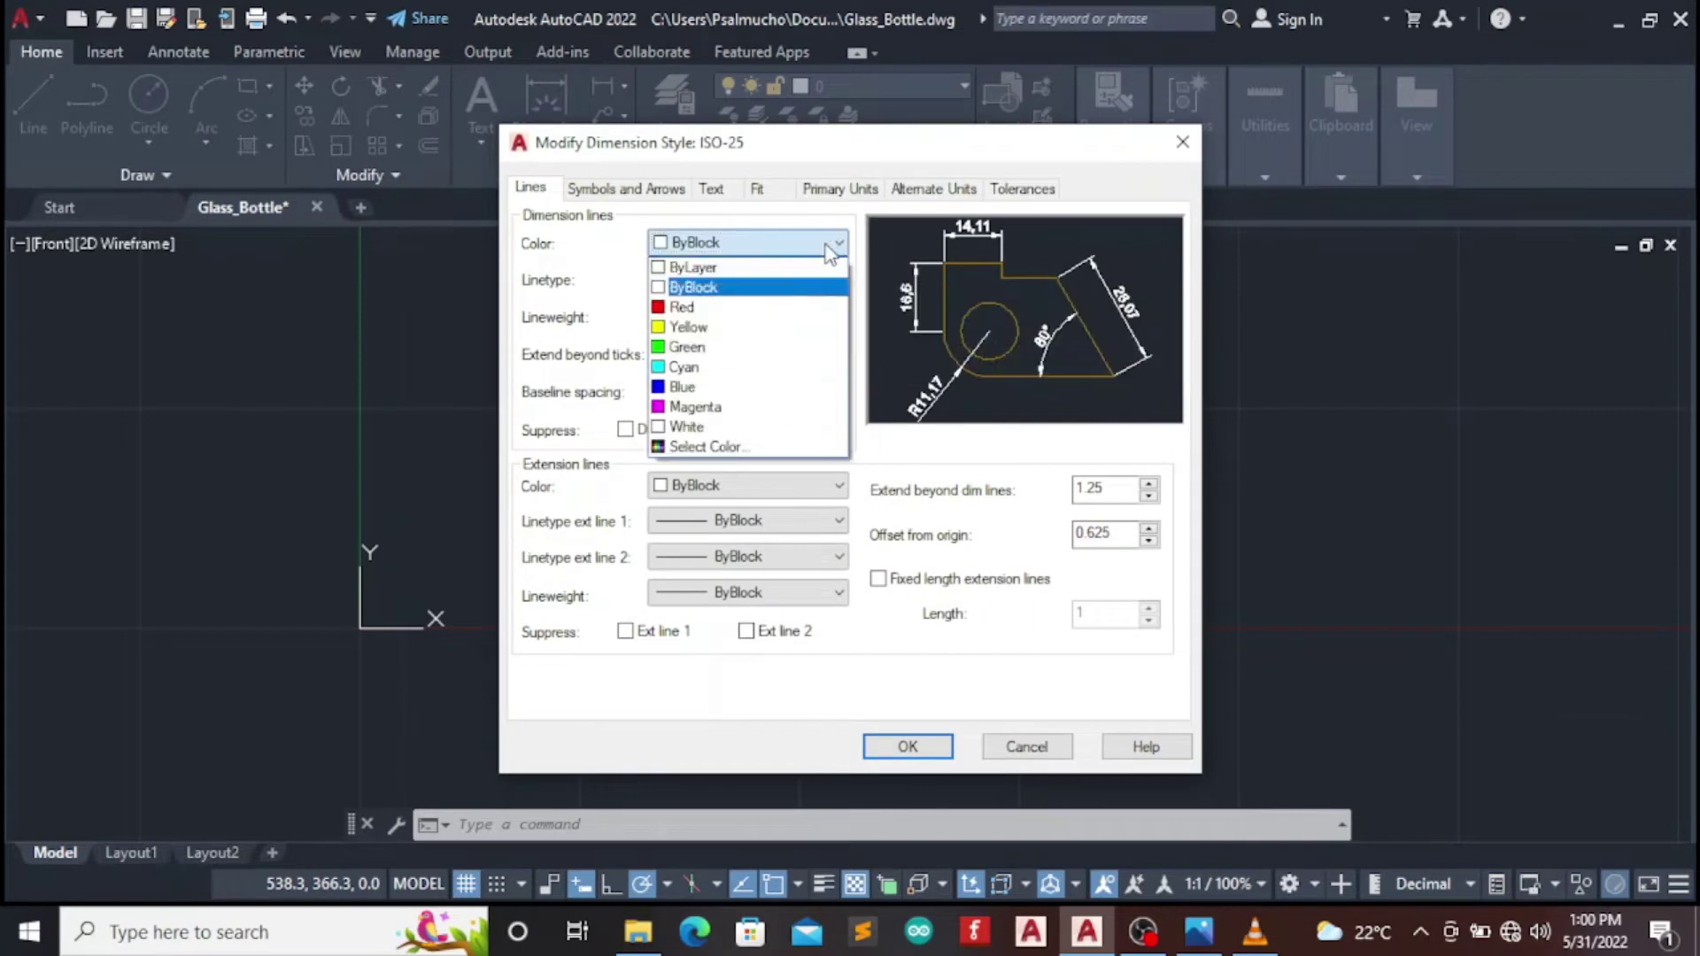
pyautogui.click(706, 408)
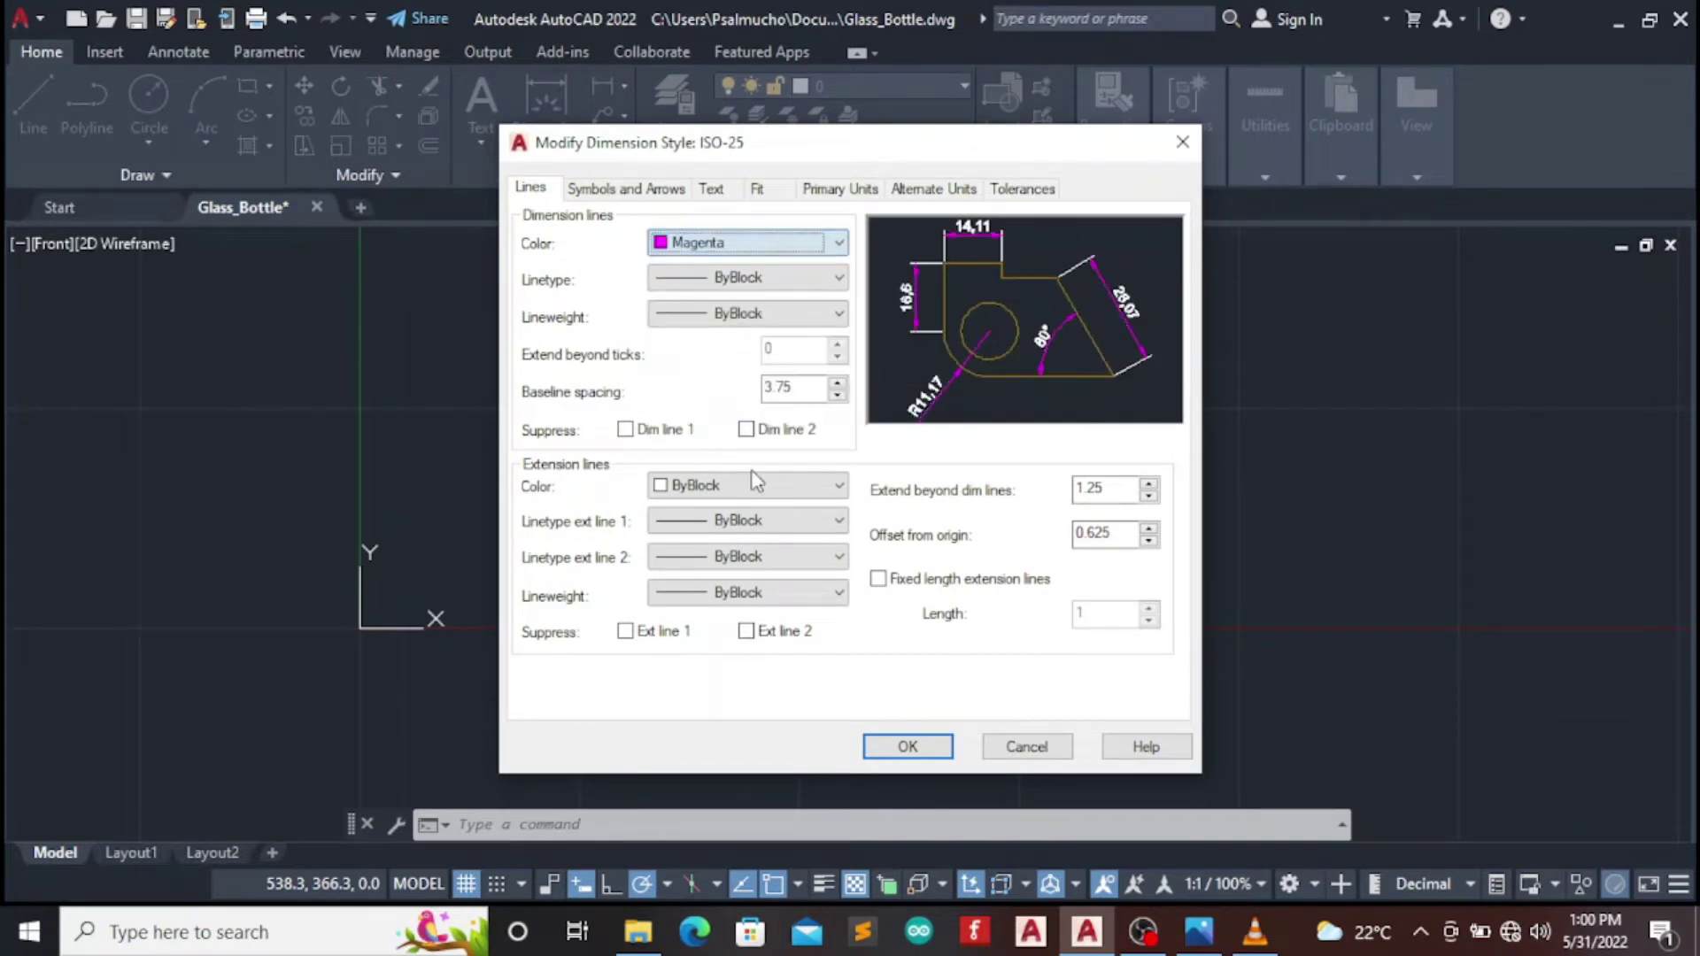
pyautogui.click(835, 486)
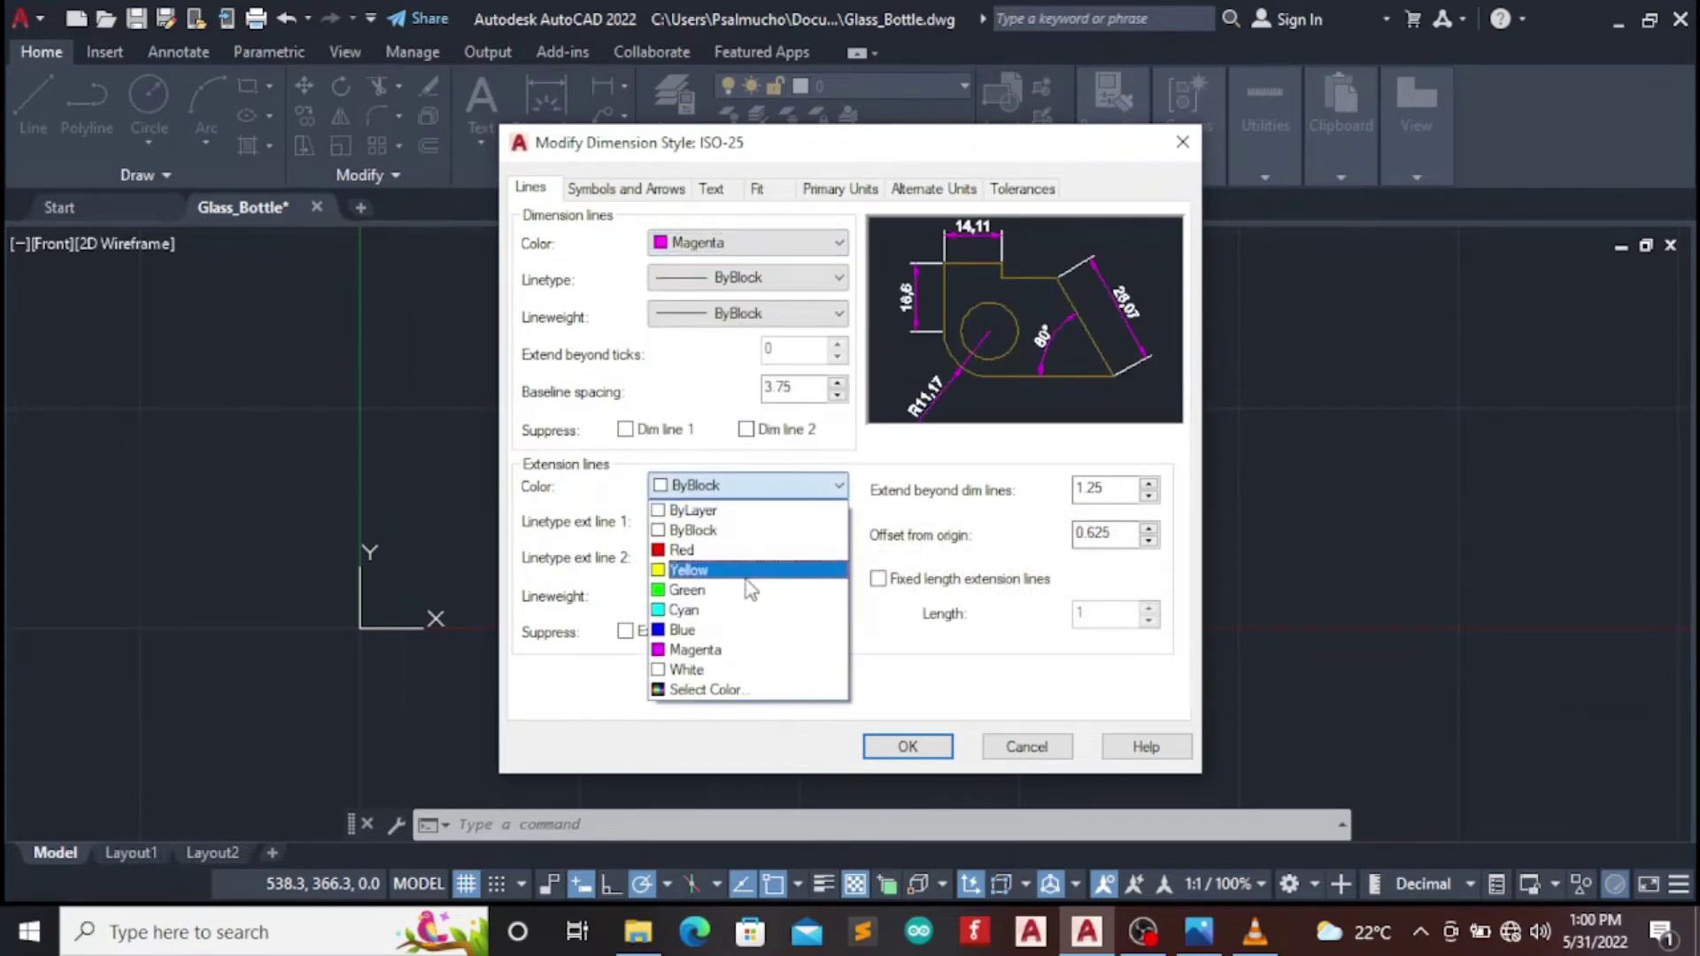
pyautogui.click(738, 611)
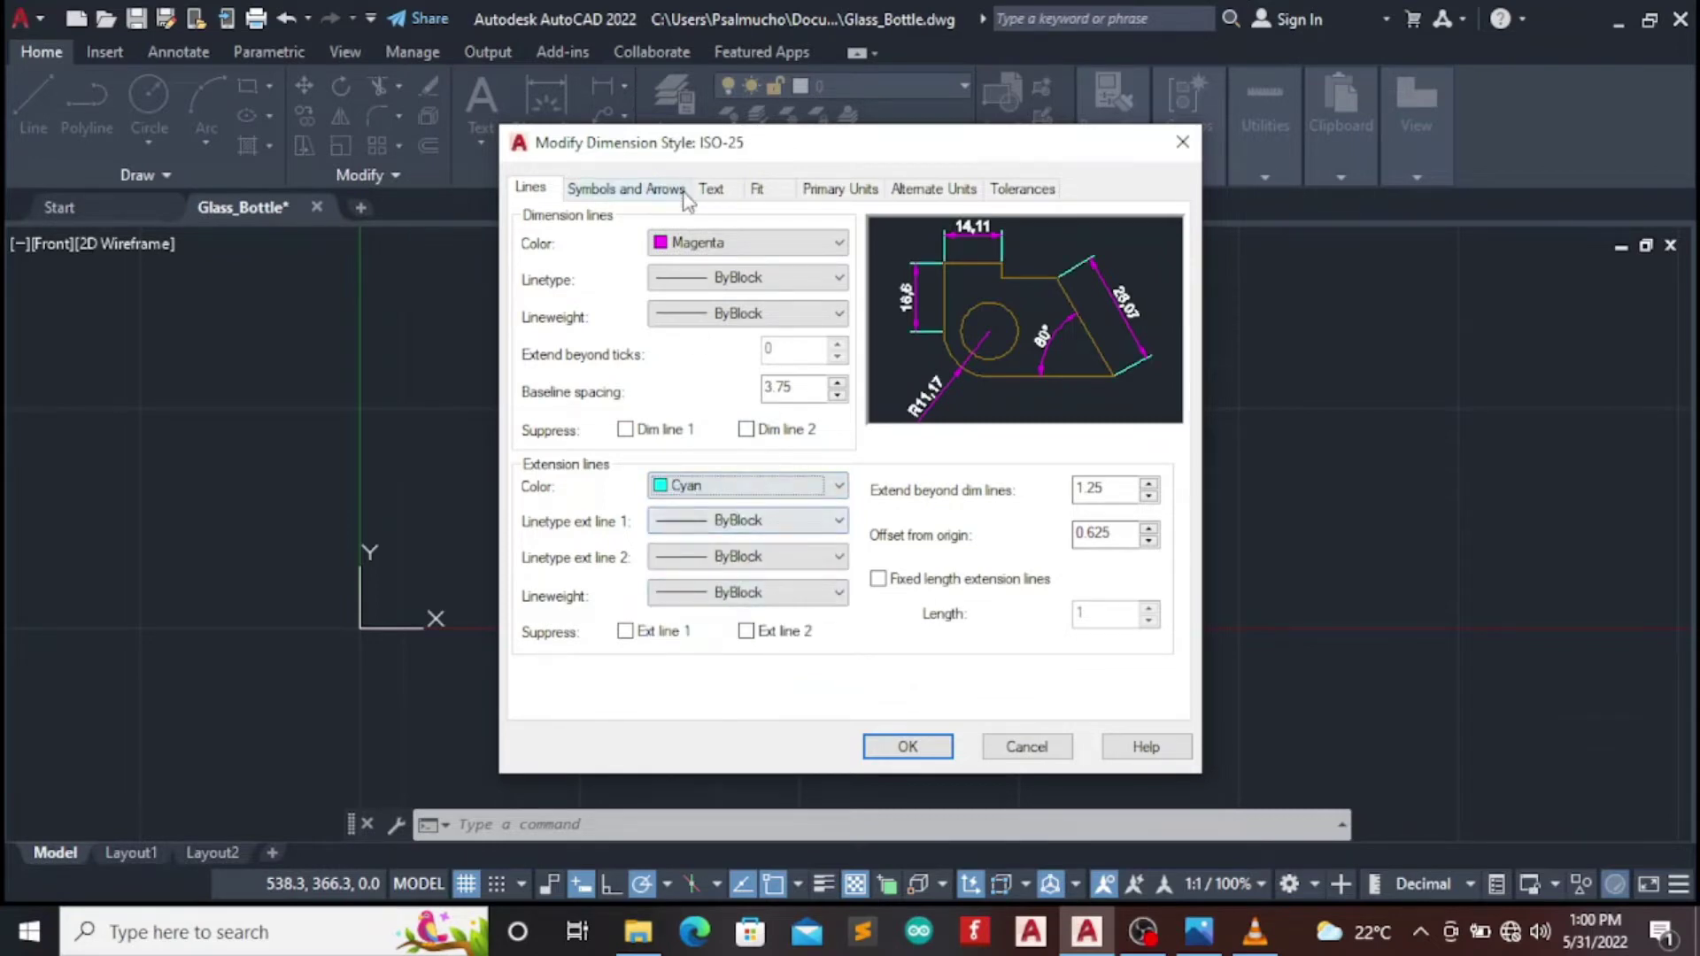
# Set ISO-25 arrow size 30 and linear precision 0.0, and save the style
pyautogui.click(647, 193)
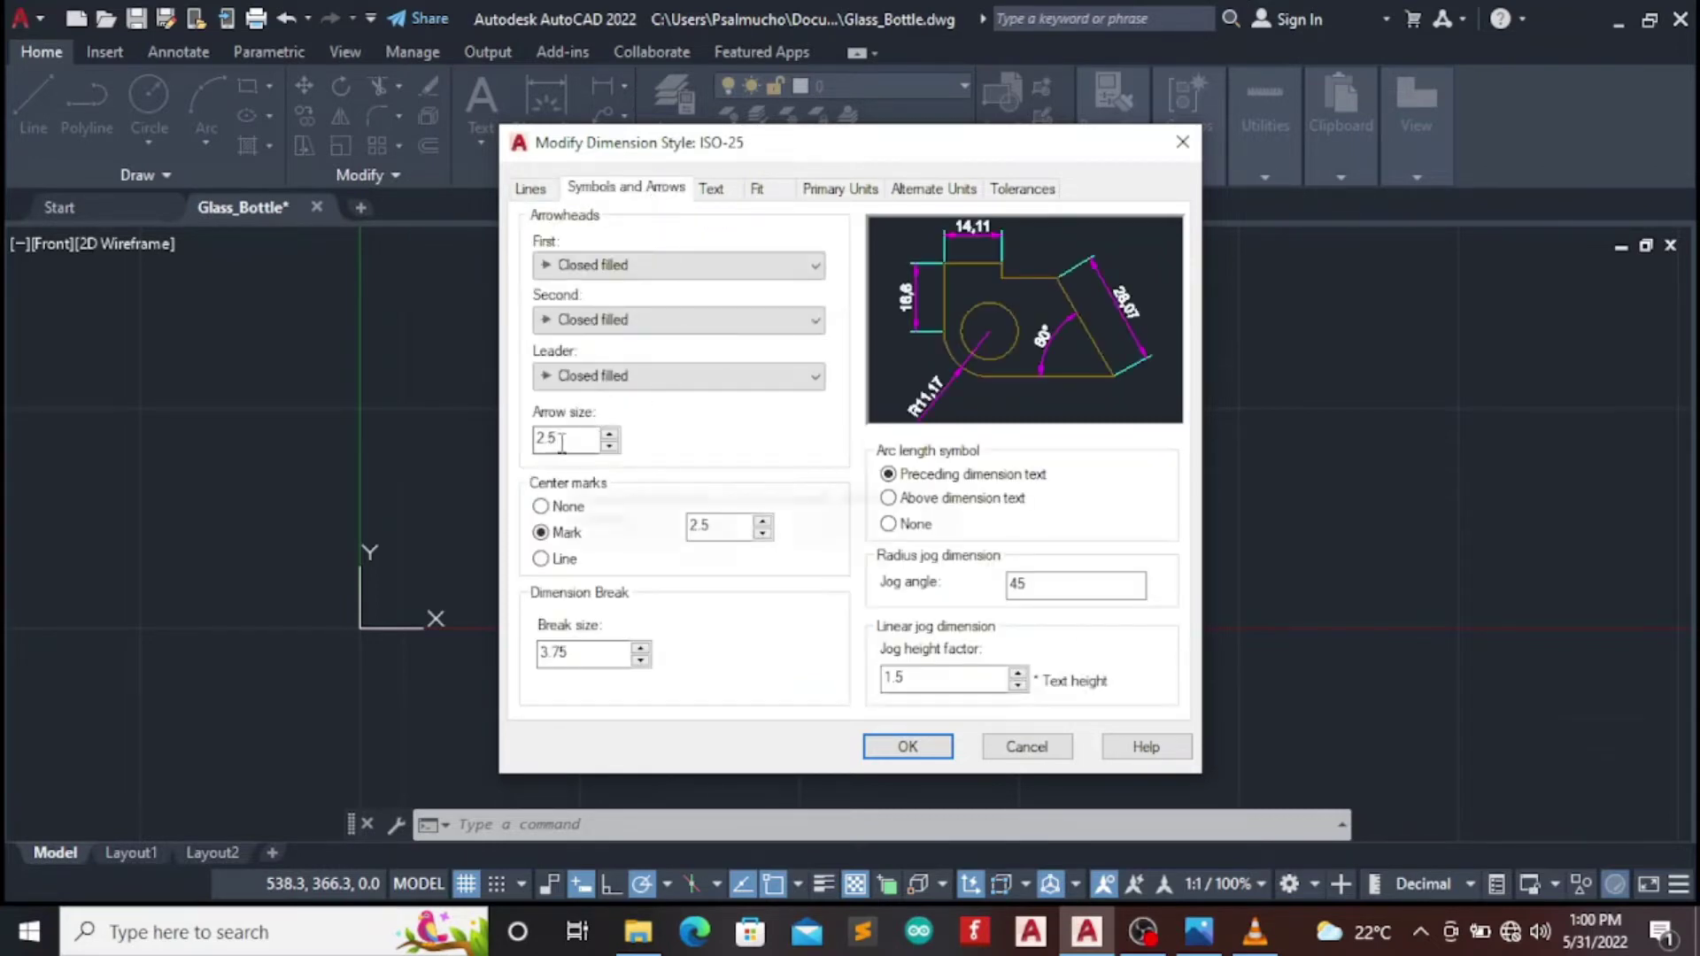
pyautogui.write('30')
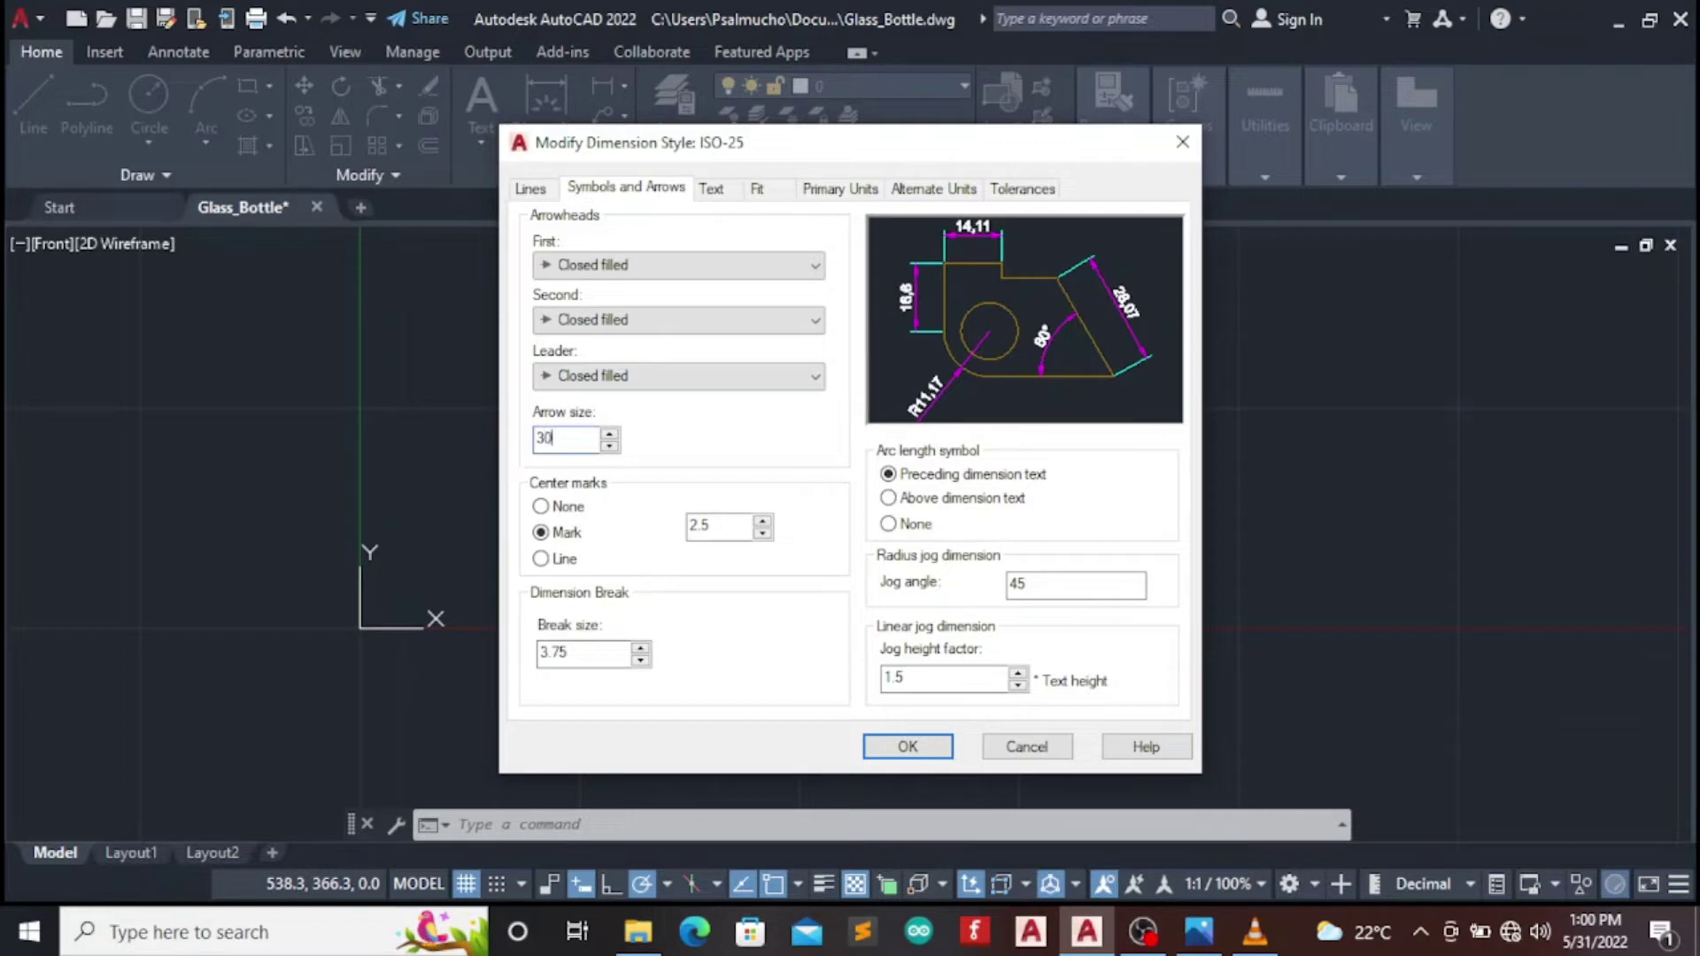
pyautogui.click(712, 189)
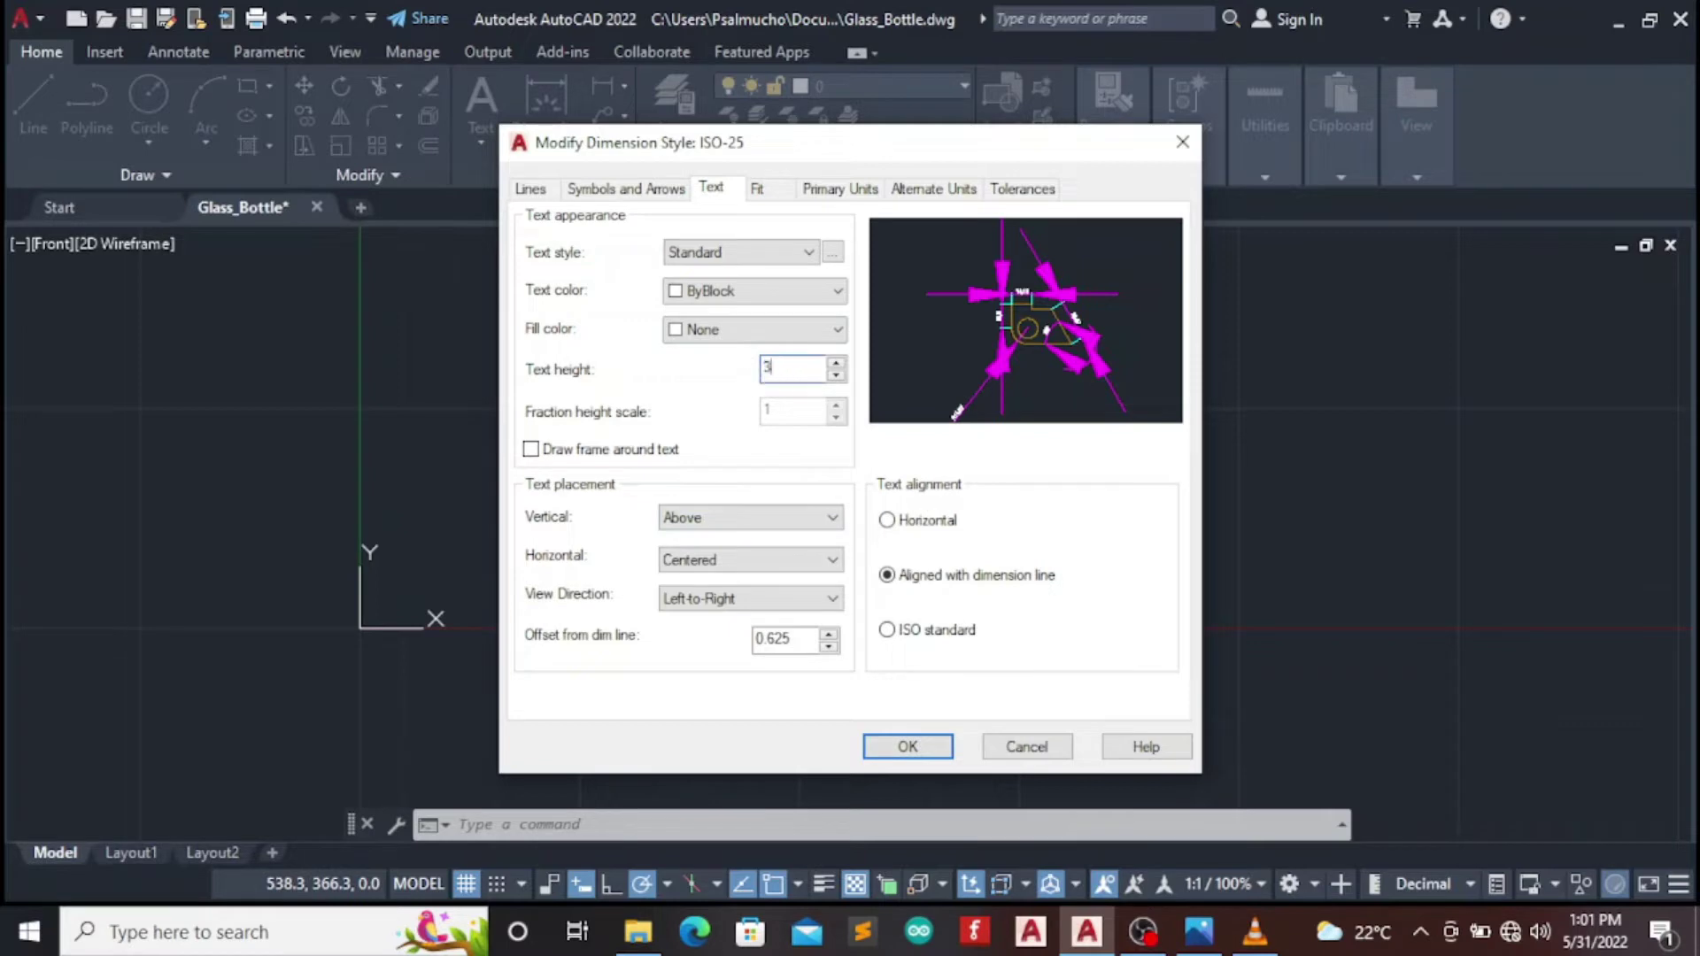
pyautogui.click(823, 191)
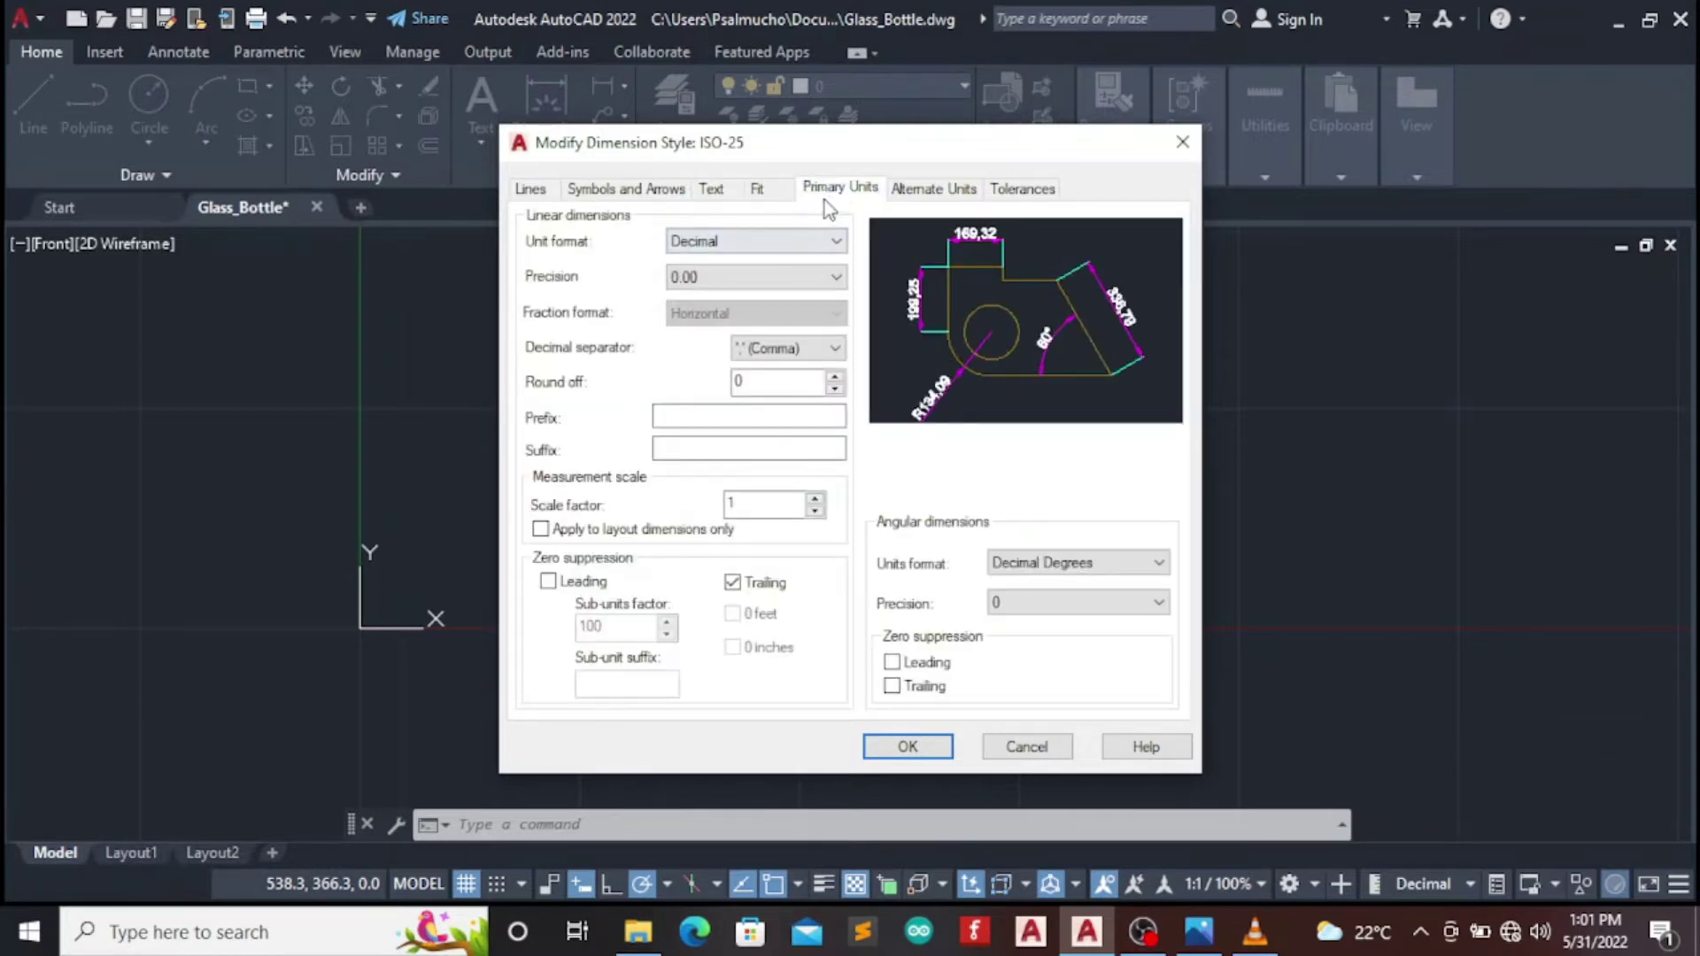
pyautogui.click(836, 277)
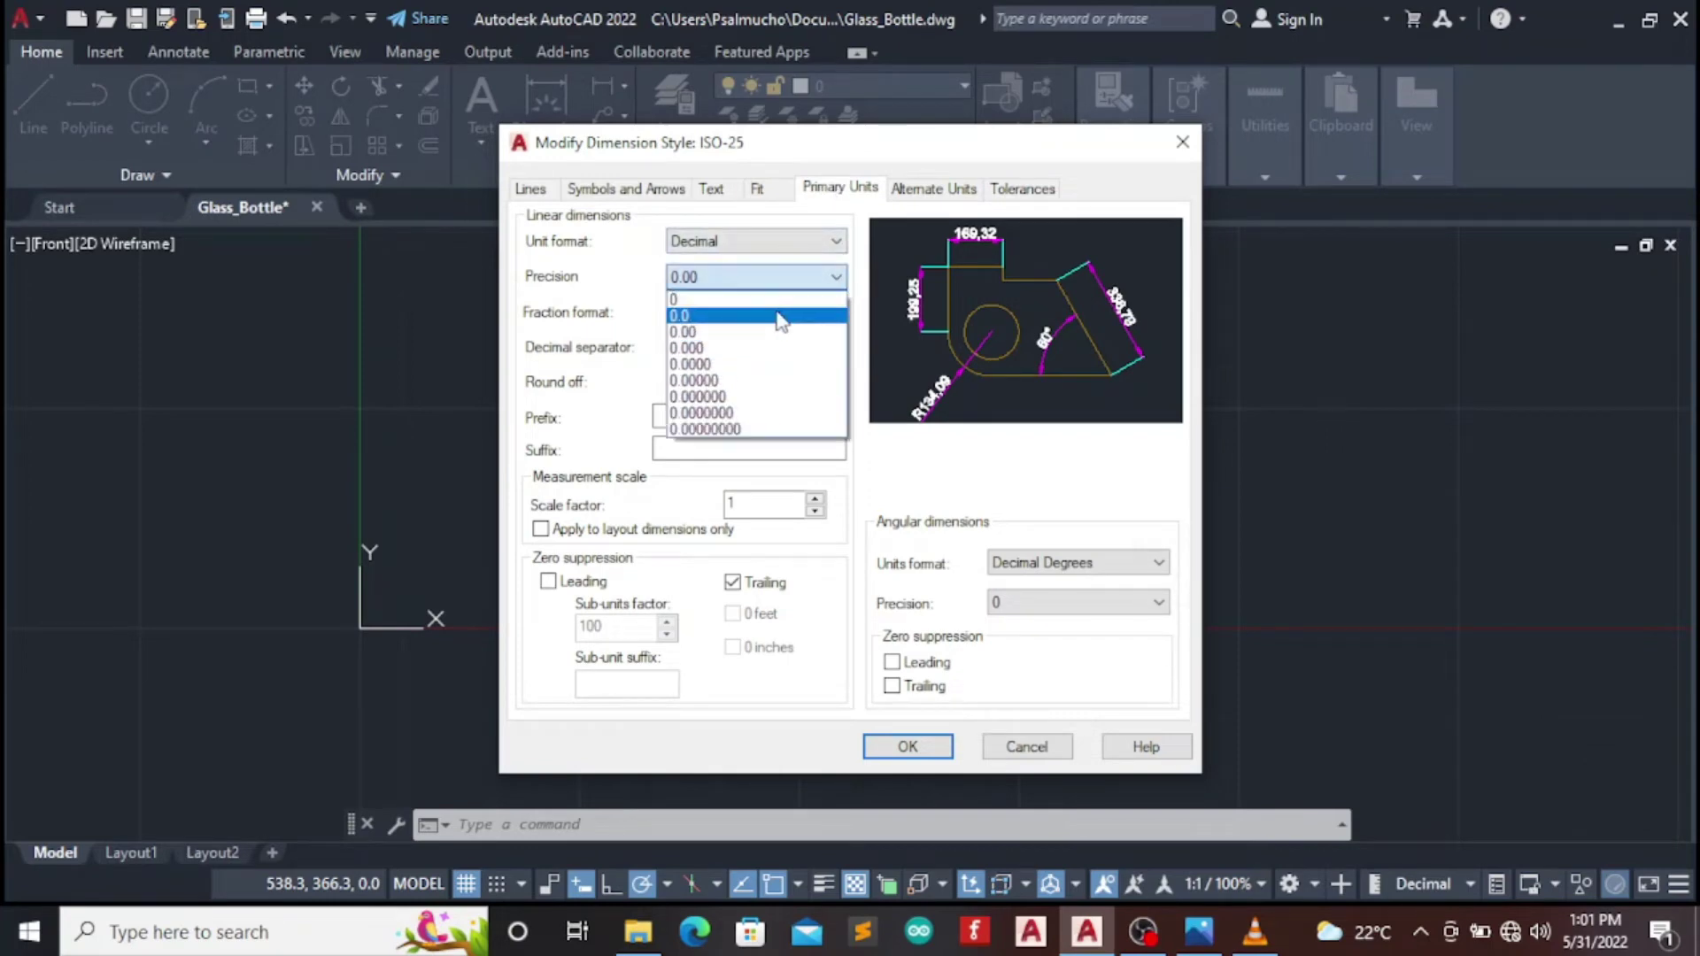
pyautogui.click(762, 317)
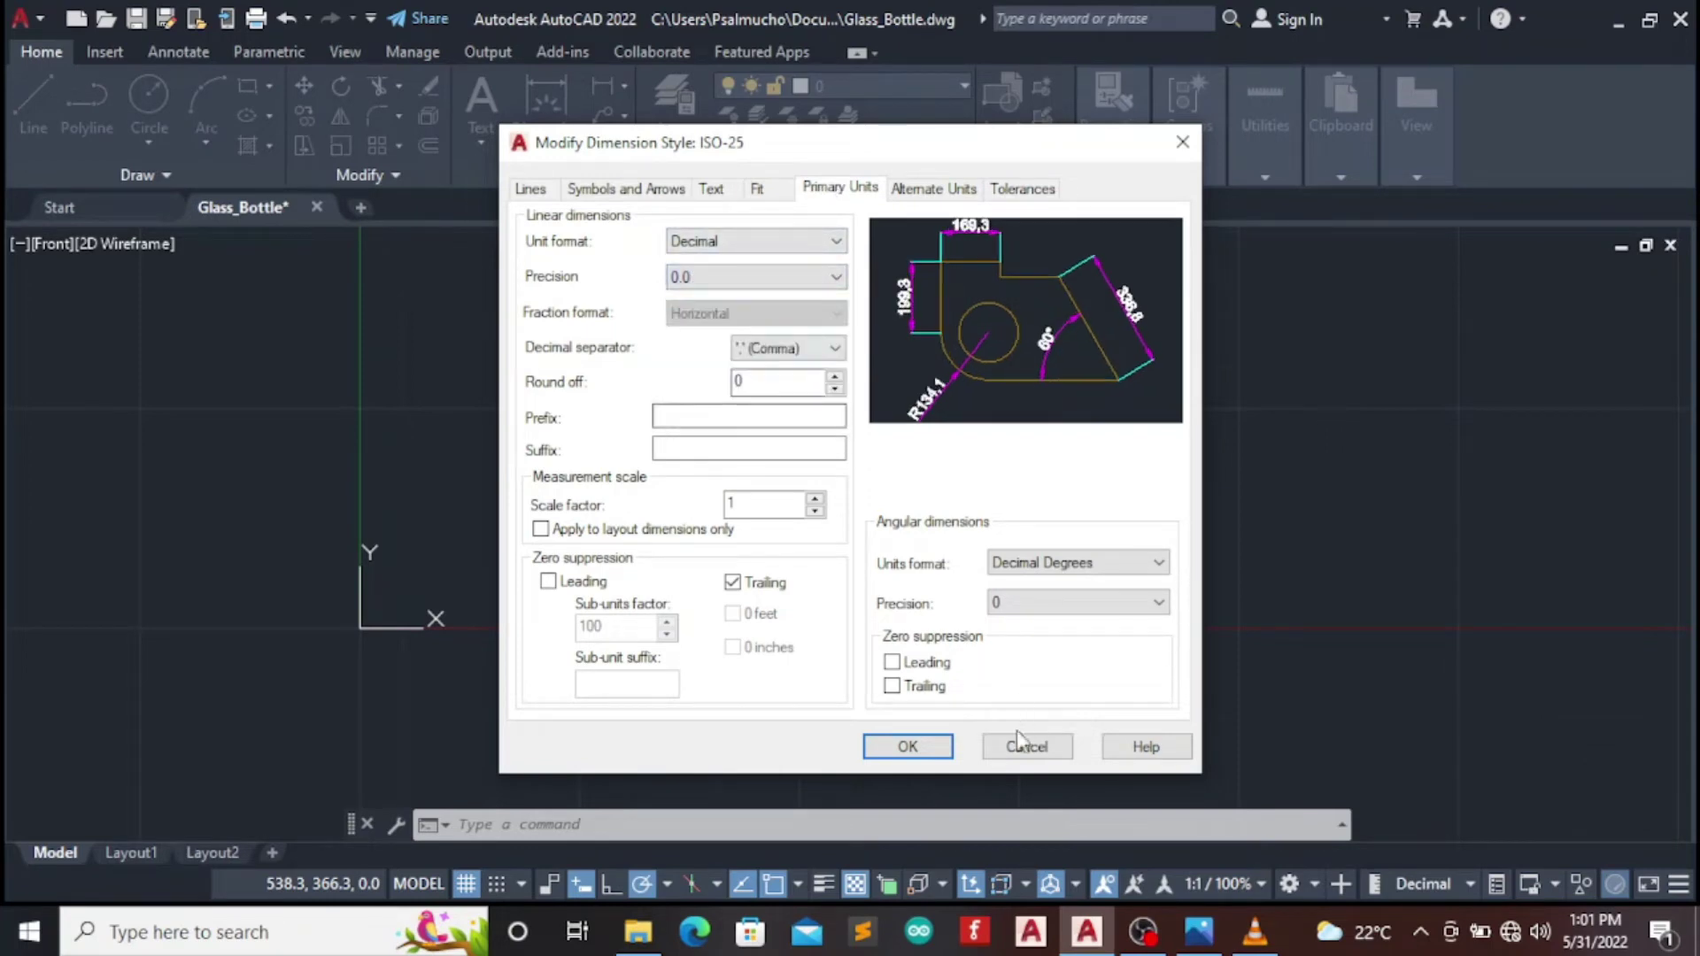
pyautogui.click(912, 749)
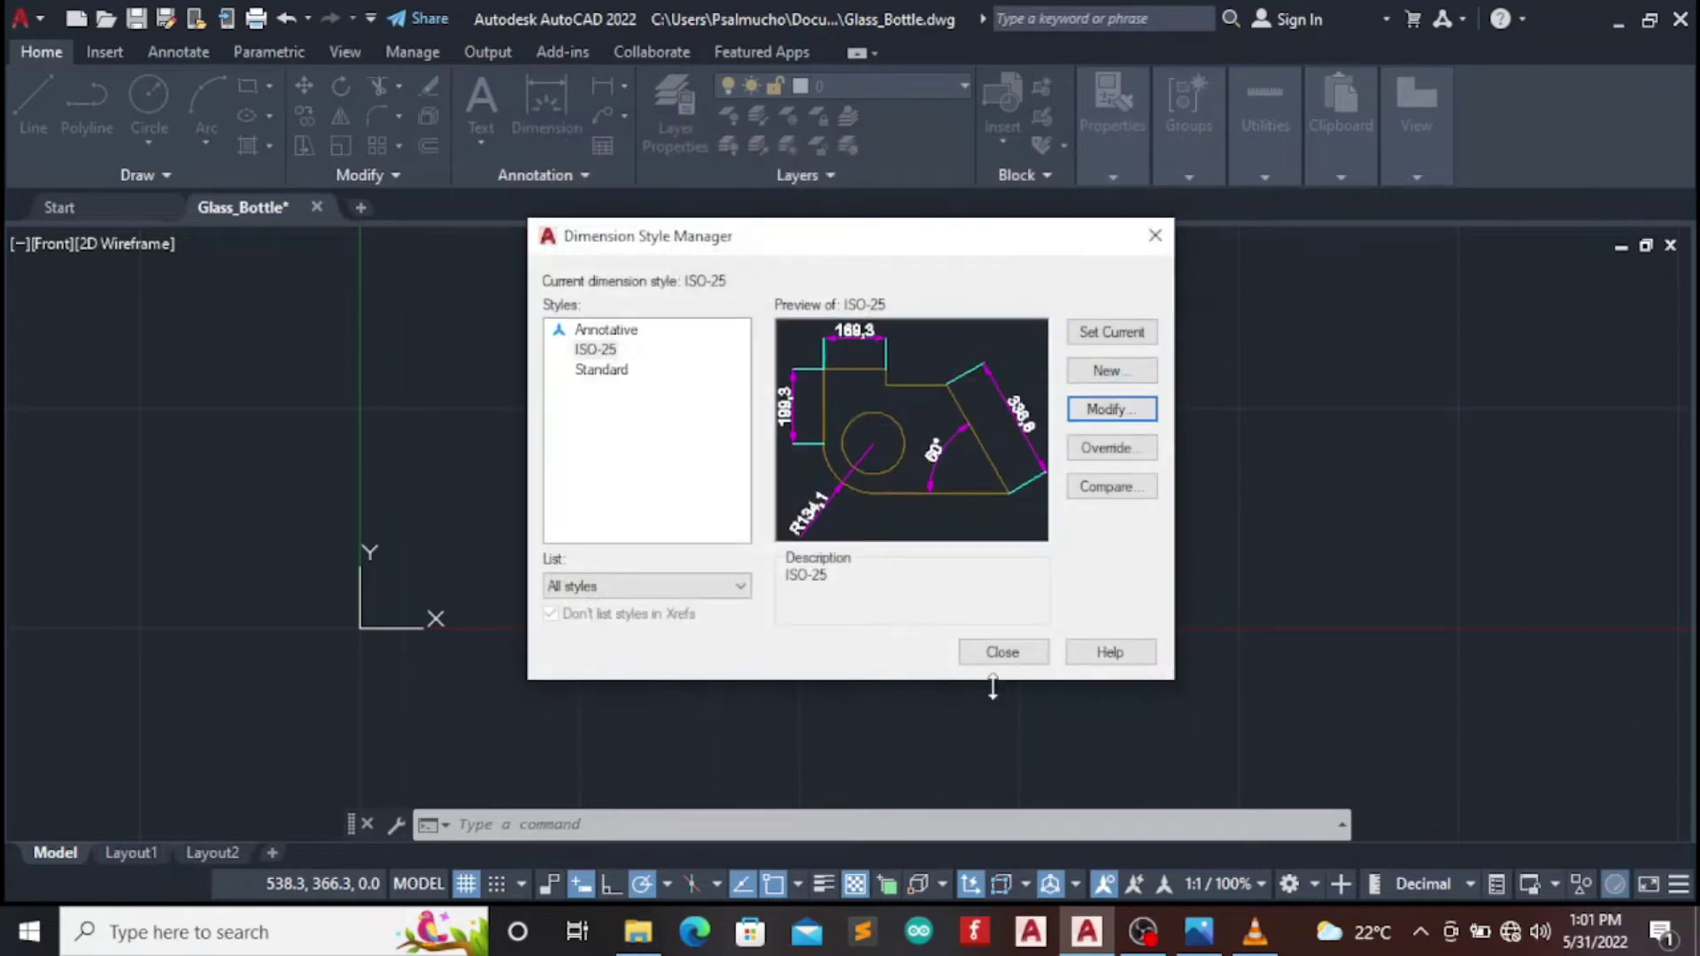
pyautogui.click(1003, 657)
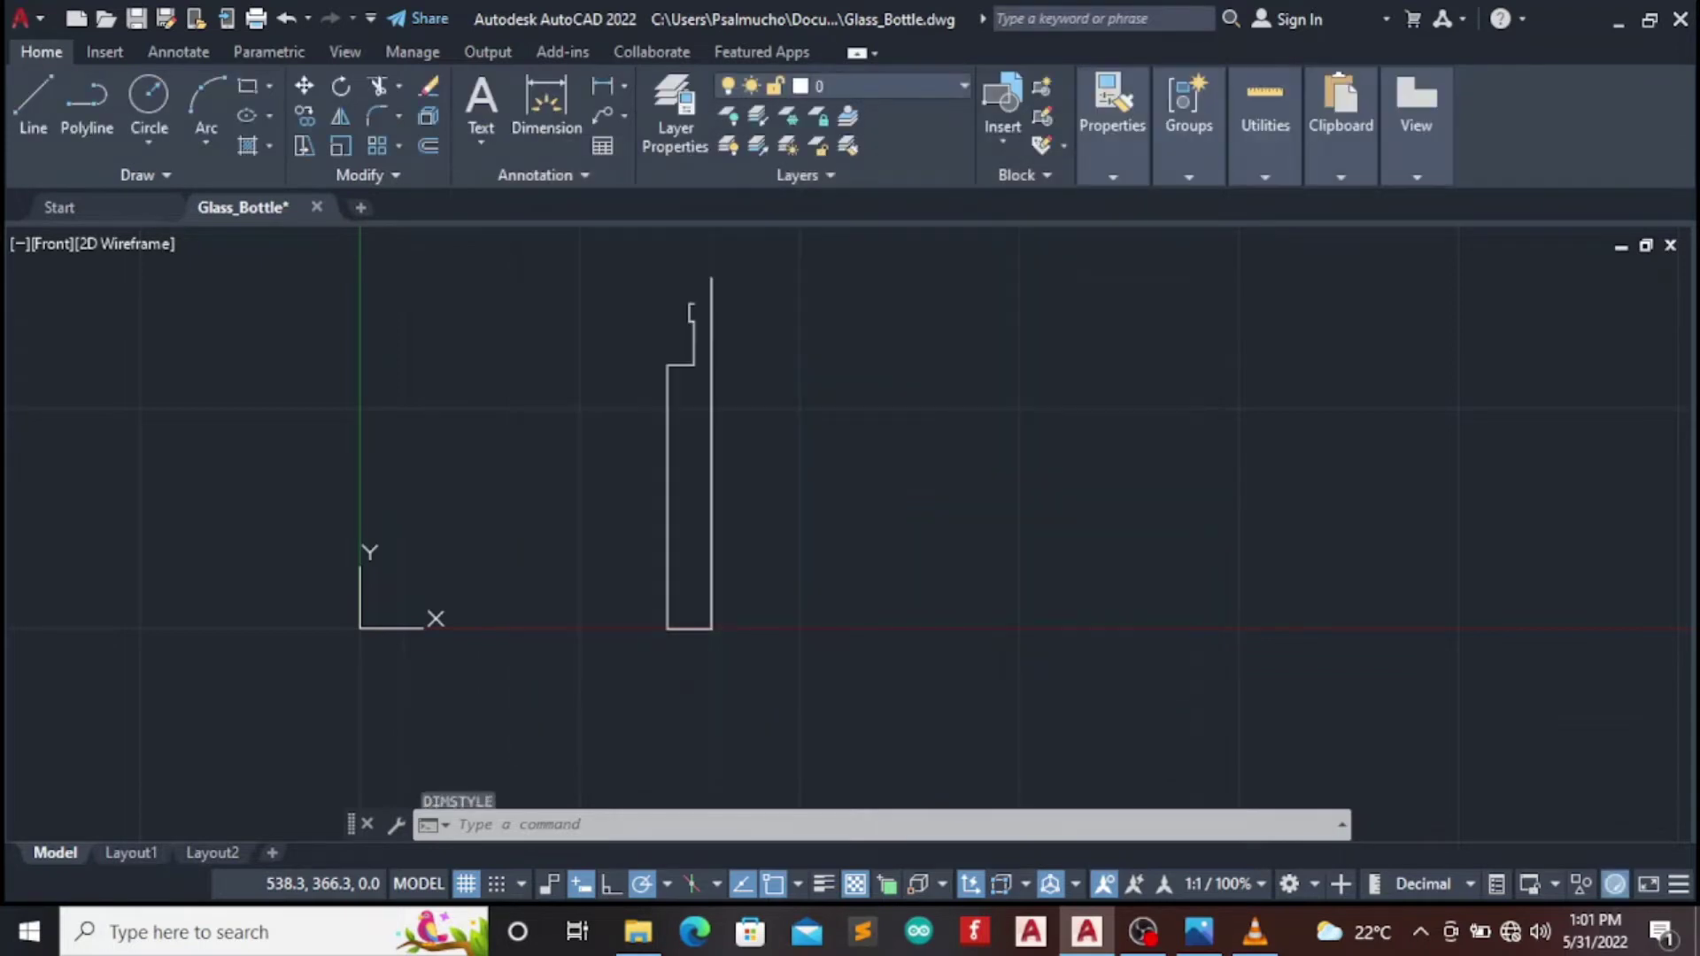
pyautogui.click(531, 93)
pyautogui.press('Return')
pyautogui.click(668, 381)
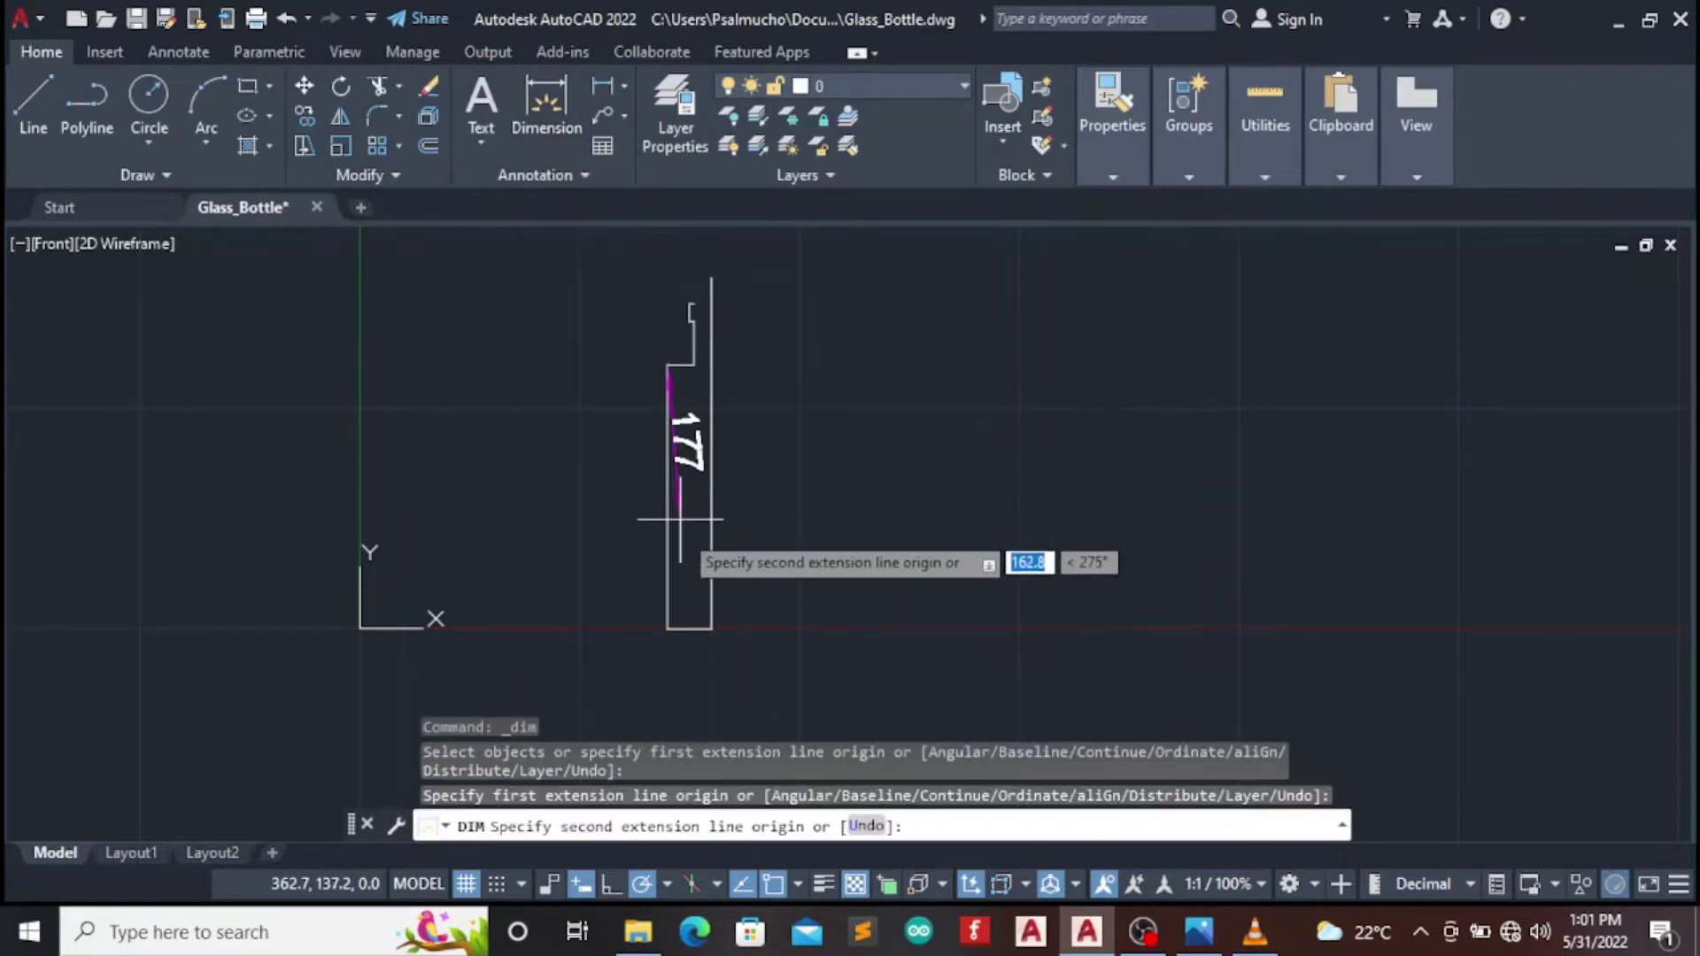
pyautogui.click(667, 627)
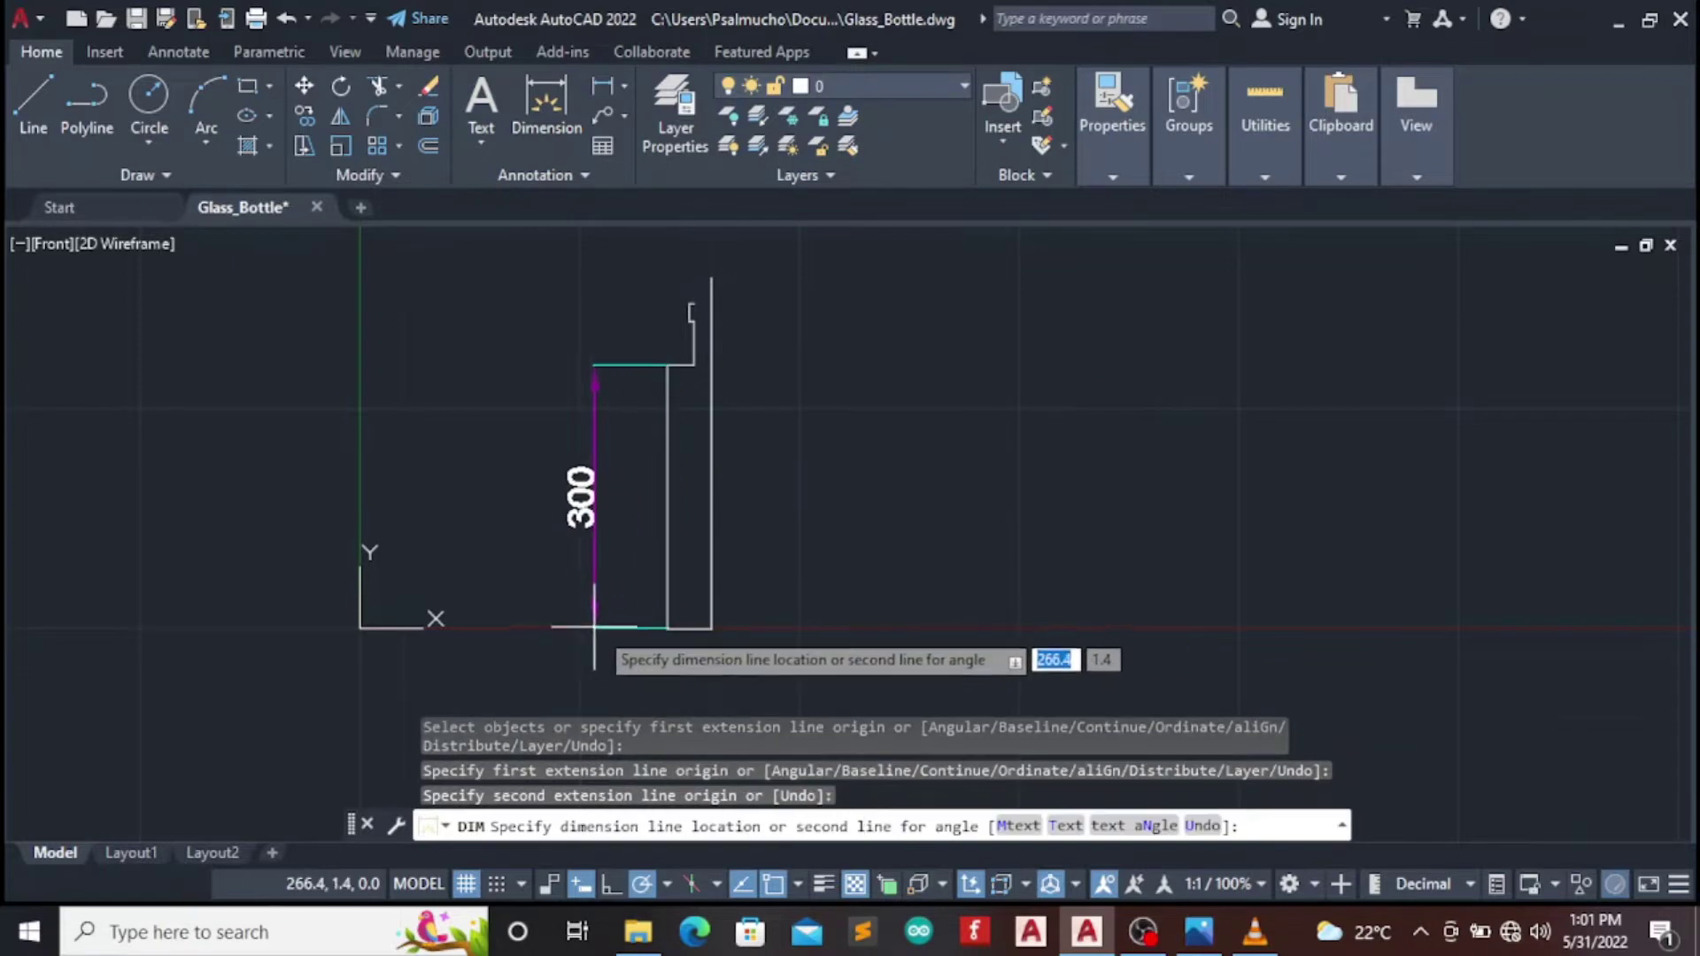
pyautogui.press('Escape')
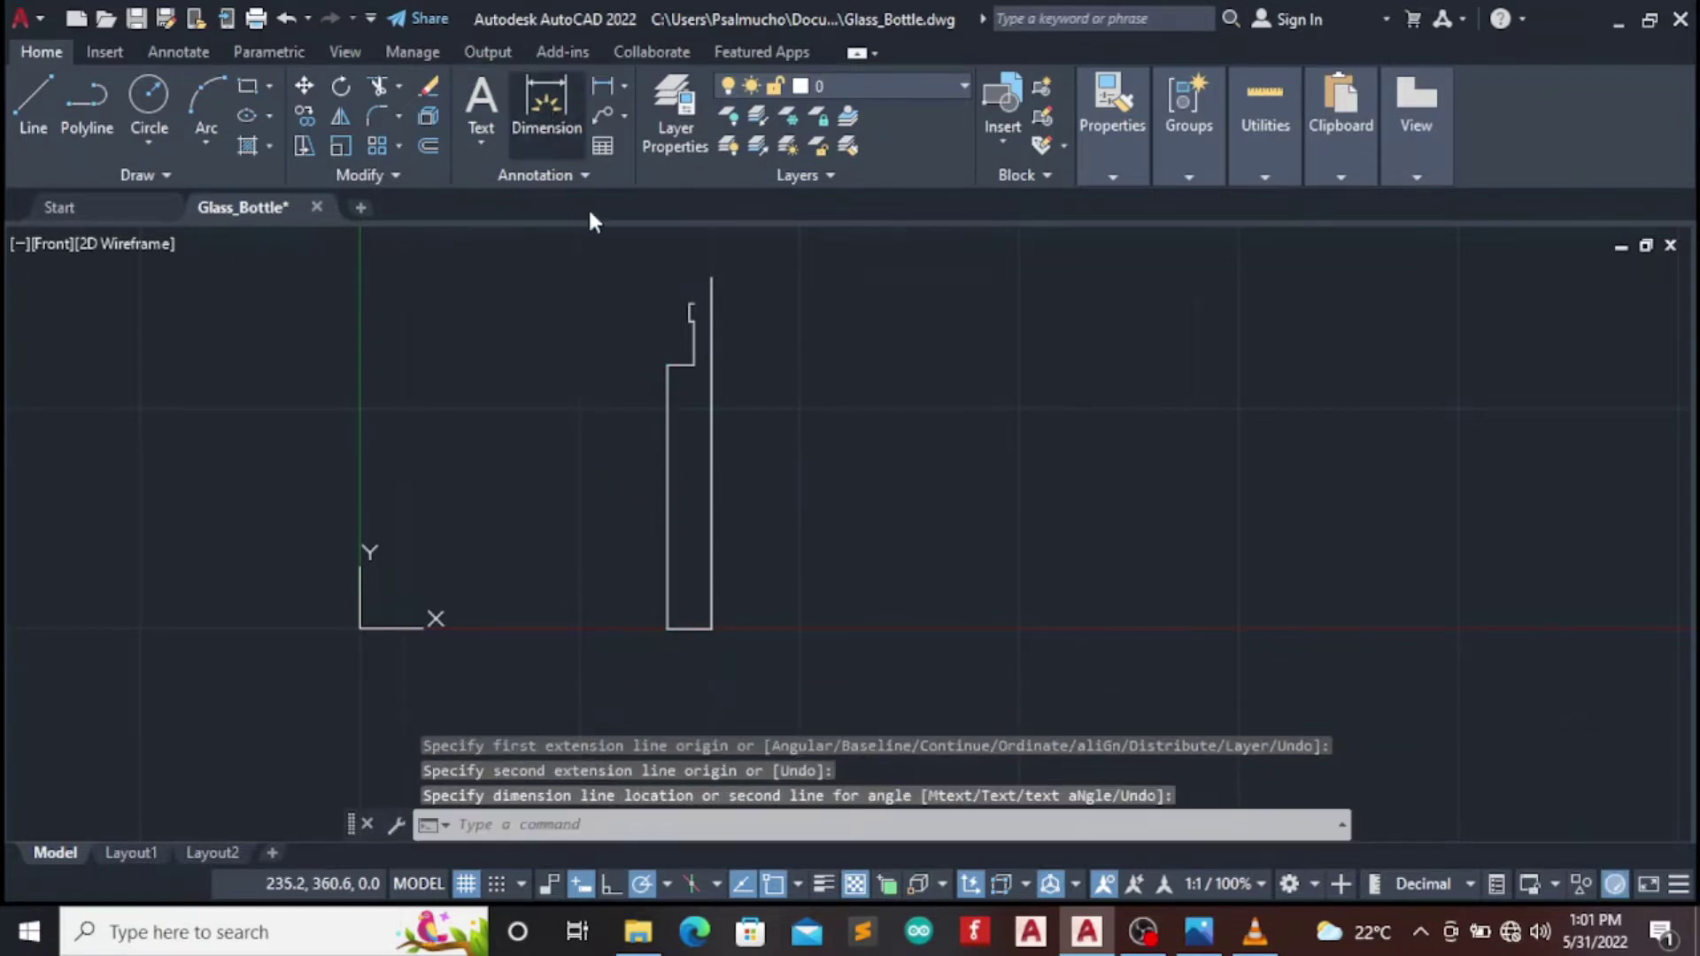
pyautogui.click(546, 111)
pyautogui.press('Return')
pyautogui.click(668, 628)
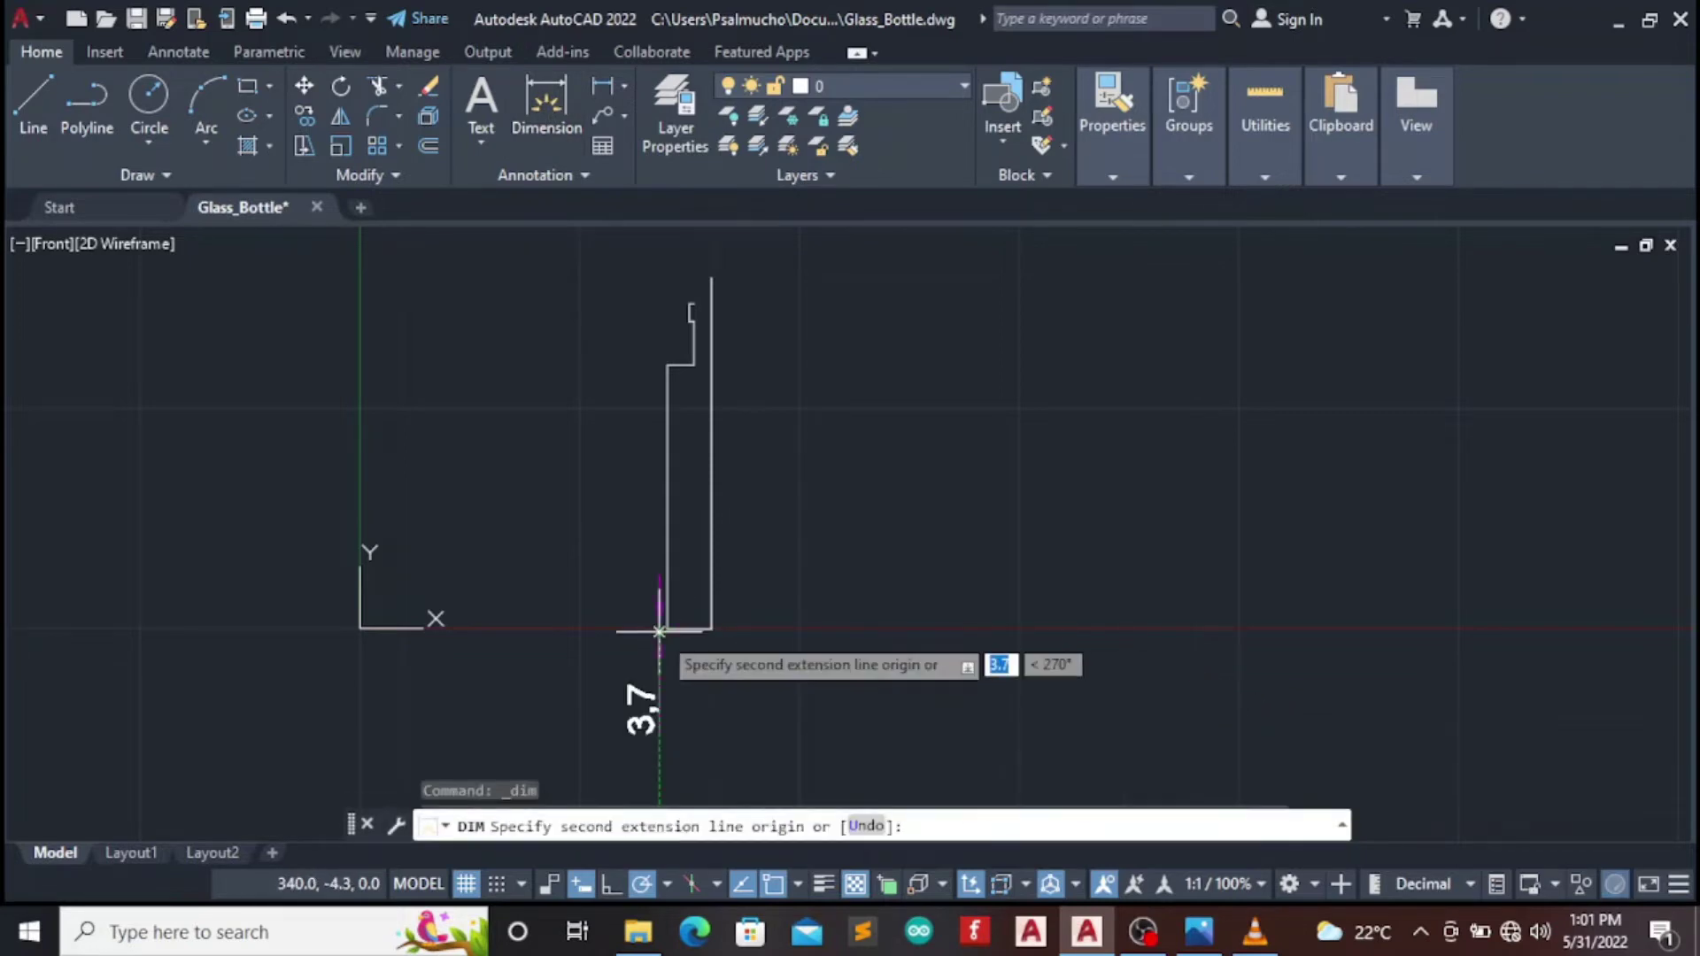
pyautogui.press('Escape')
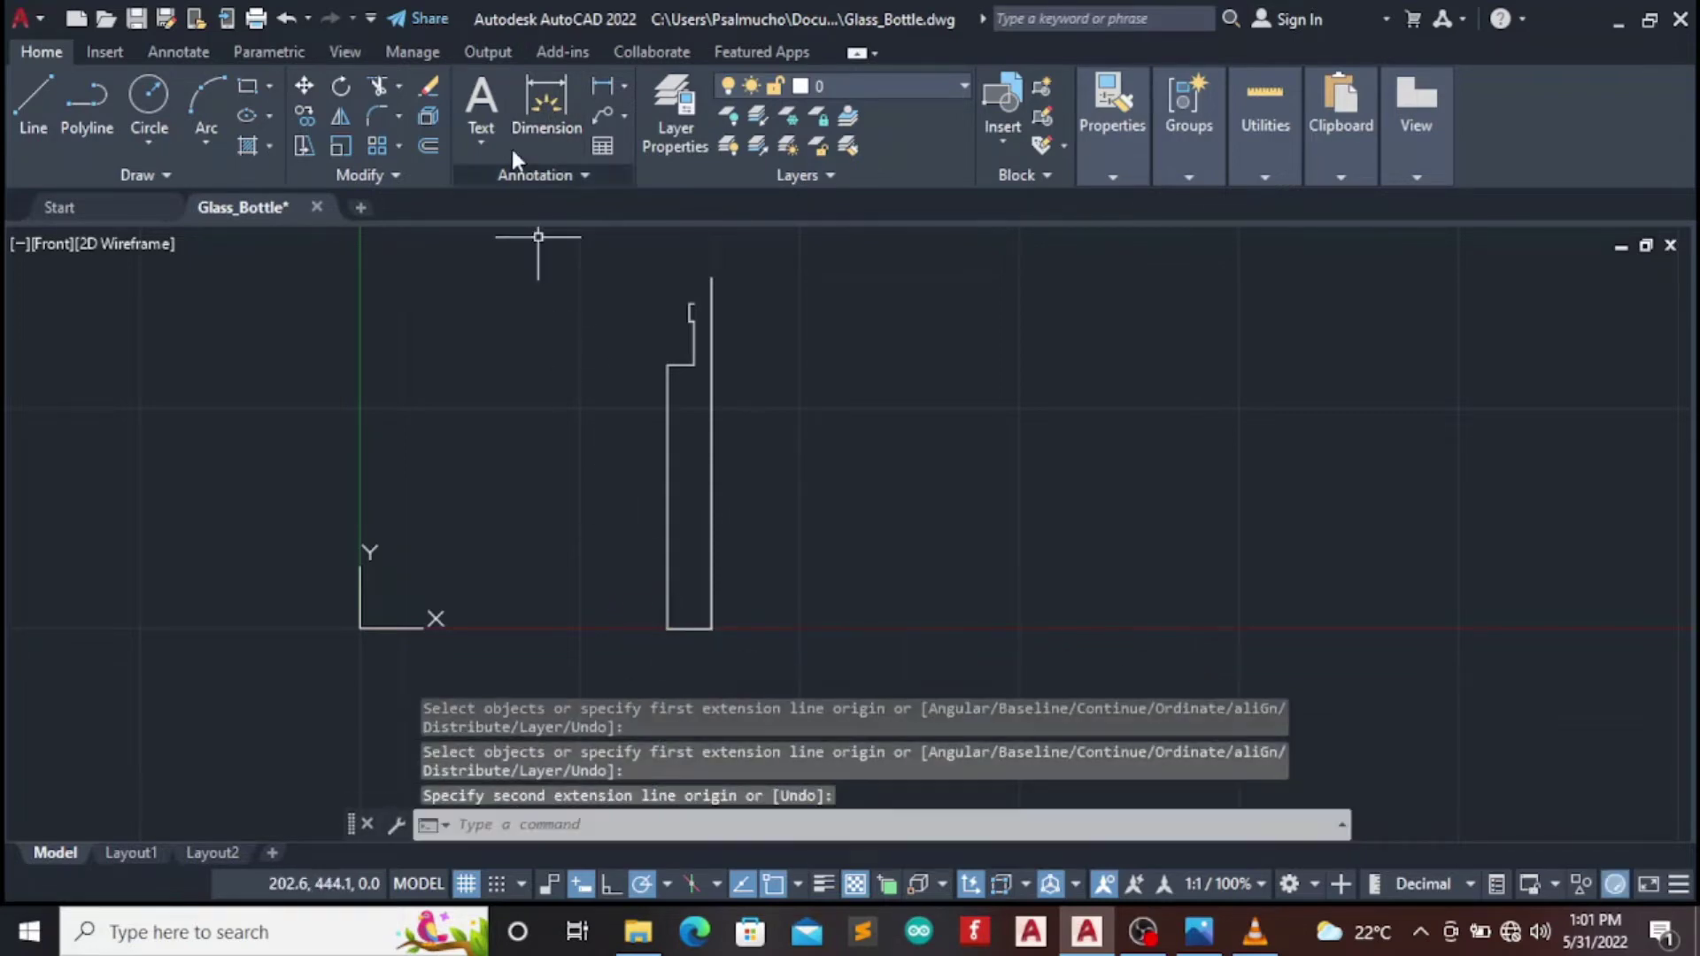
pyautogui.click(542, 115)
pyautogui.press('Return')
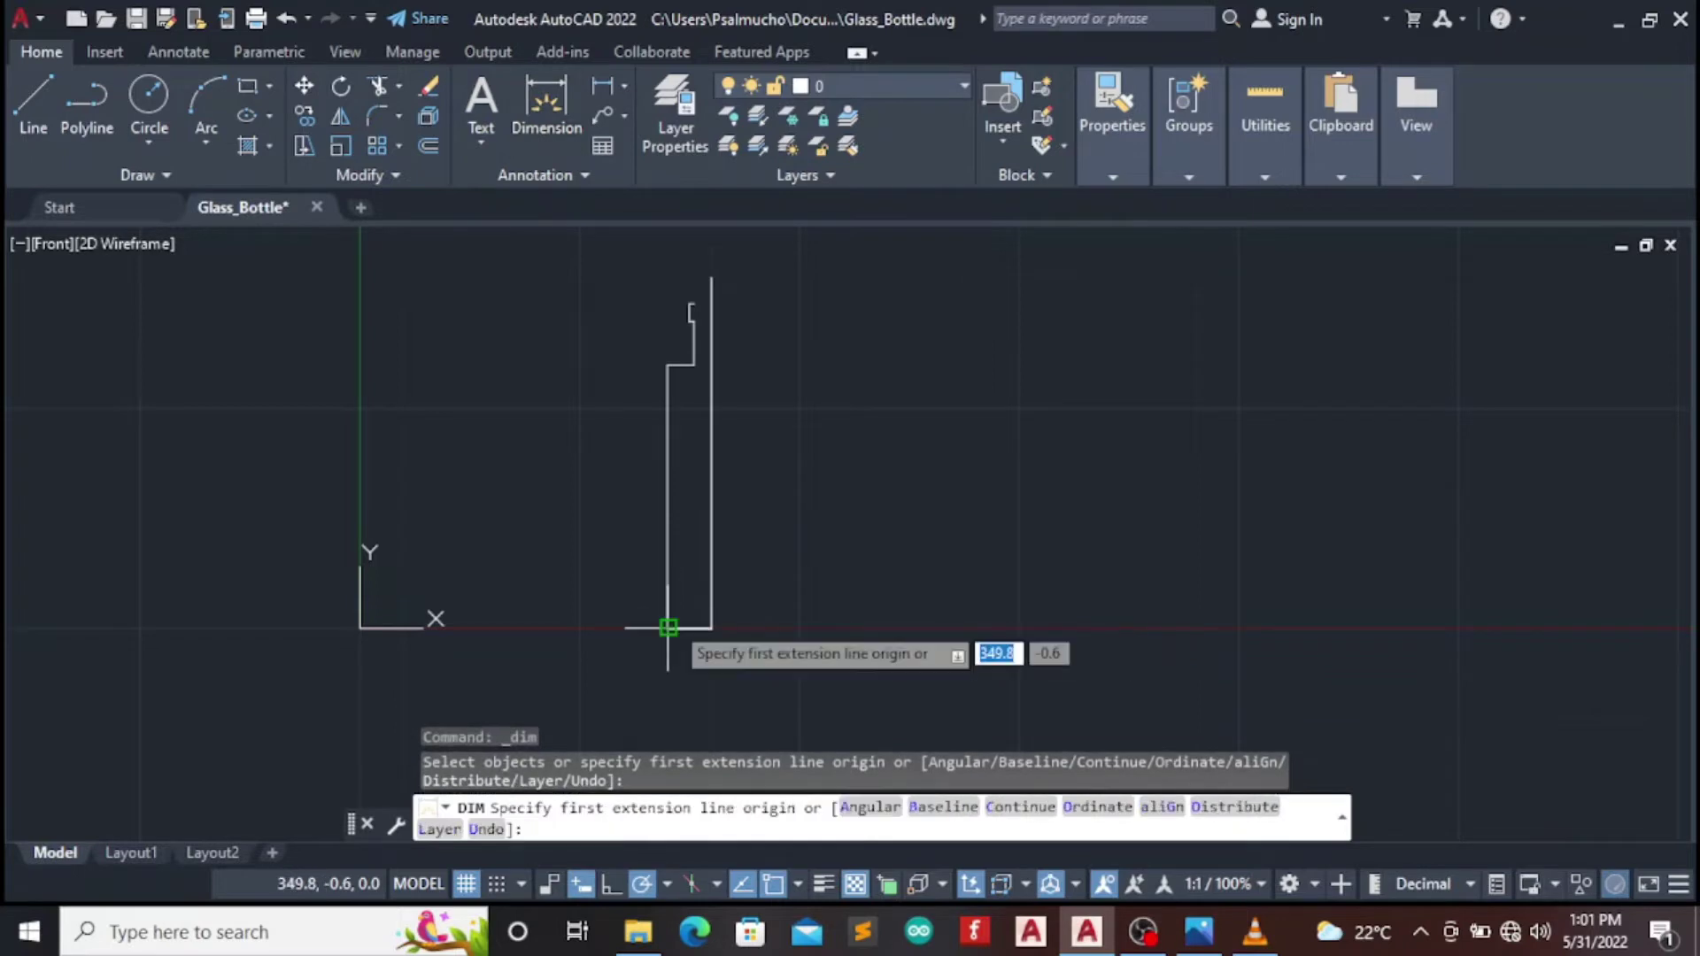
pyautogui.click(668, 629)
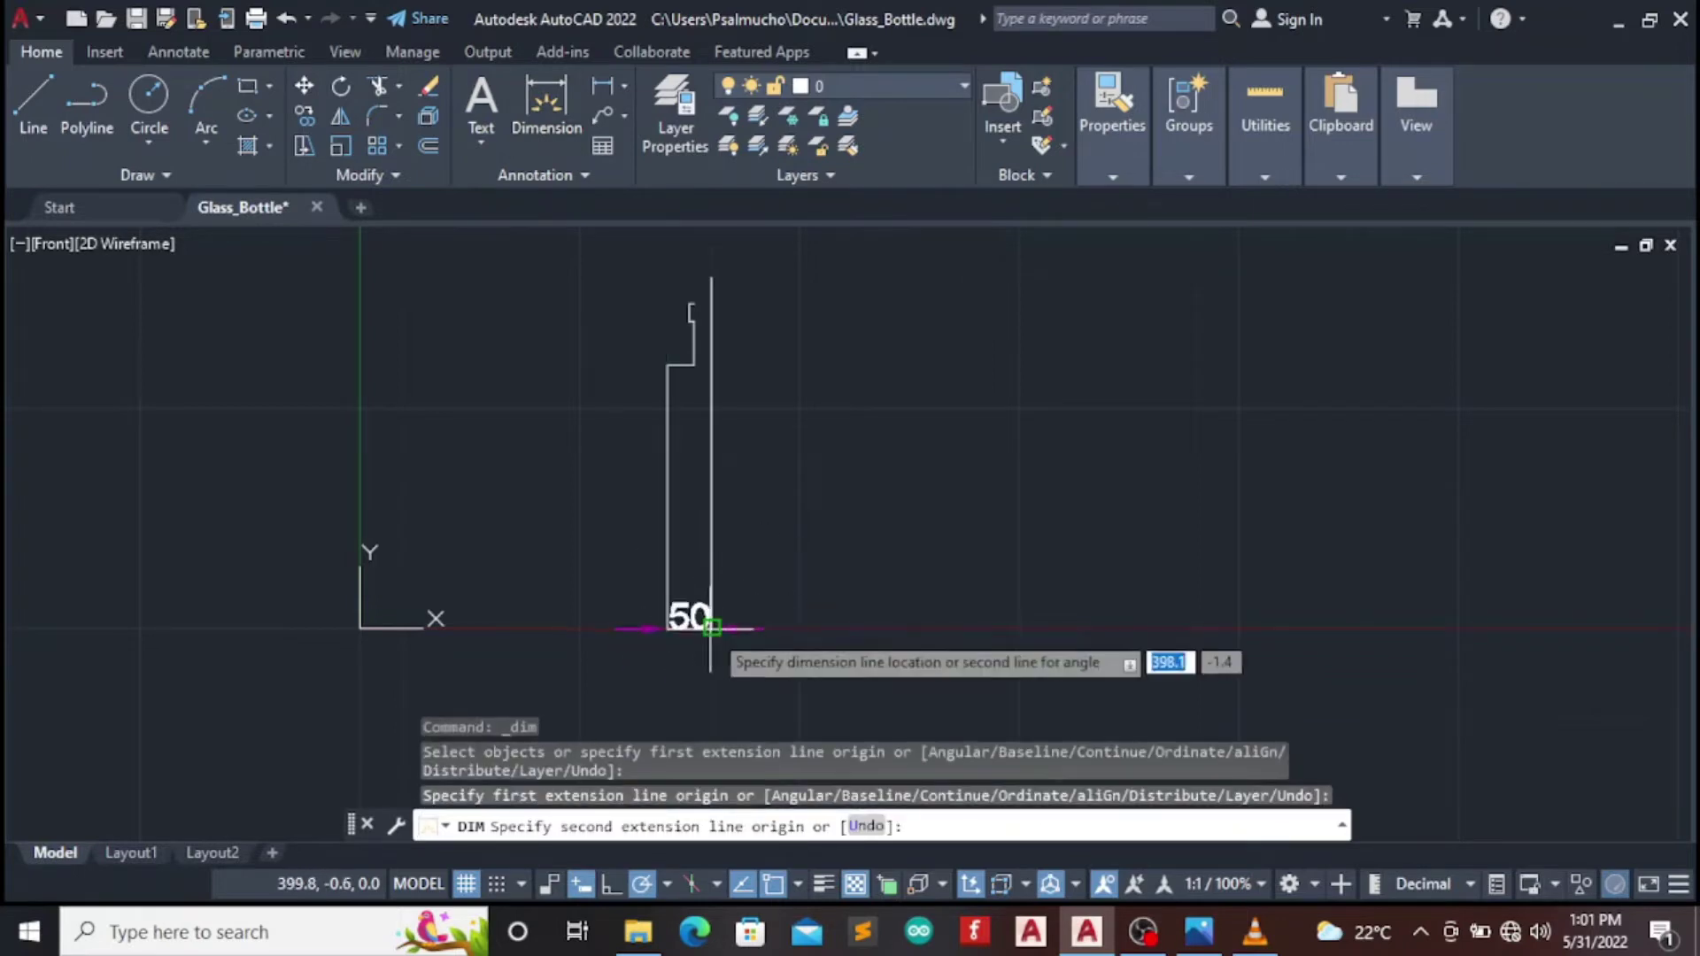
pyautogui.click(711, 627)
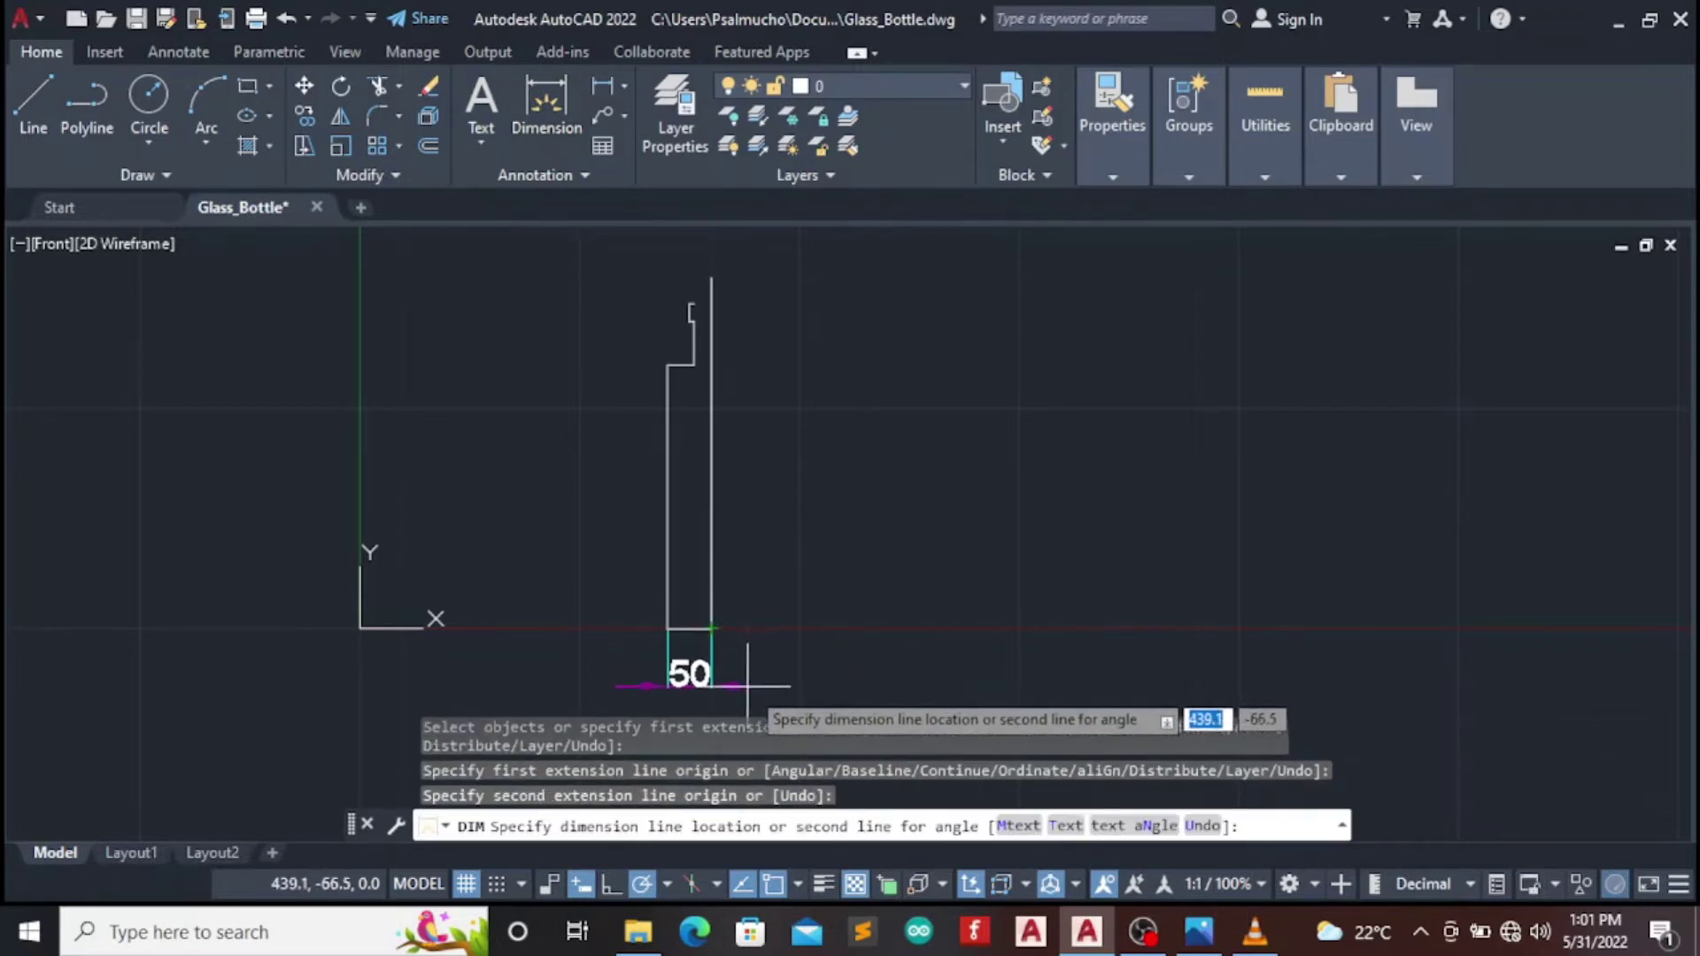
pyautogui.press('Escape')
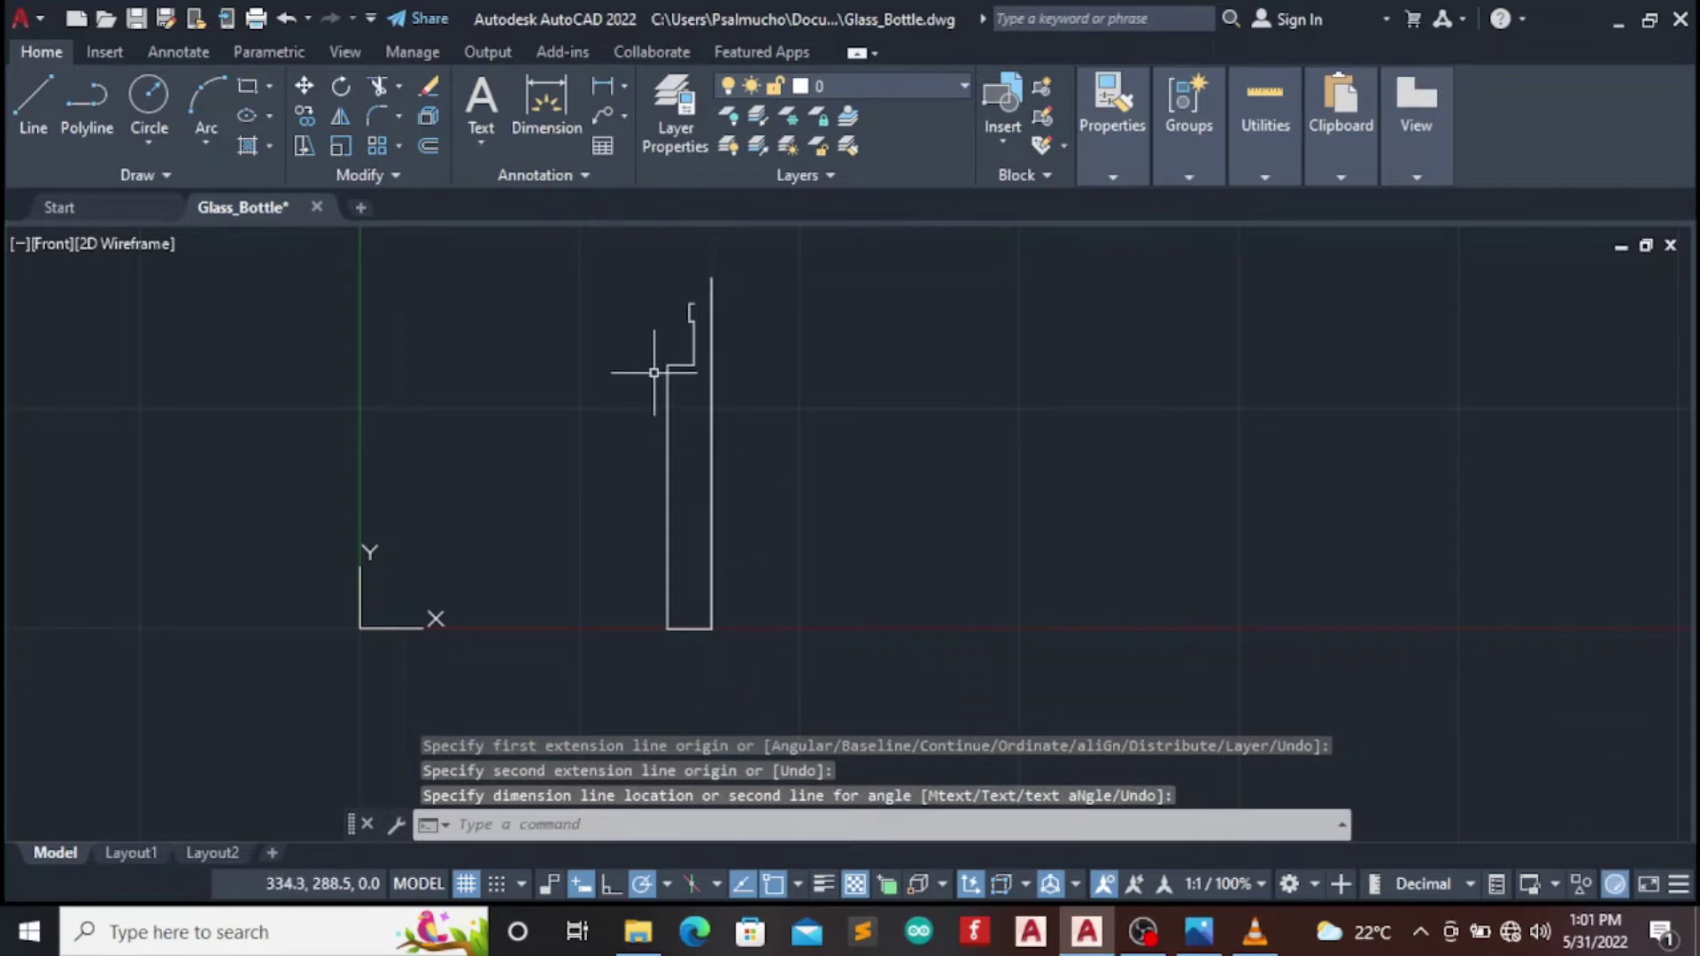
pyautogui.scroll(2, 673, 299)
pyautogui.scroll(2, 682, 292)
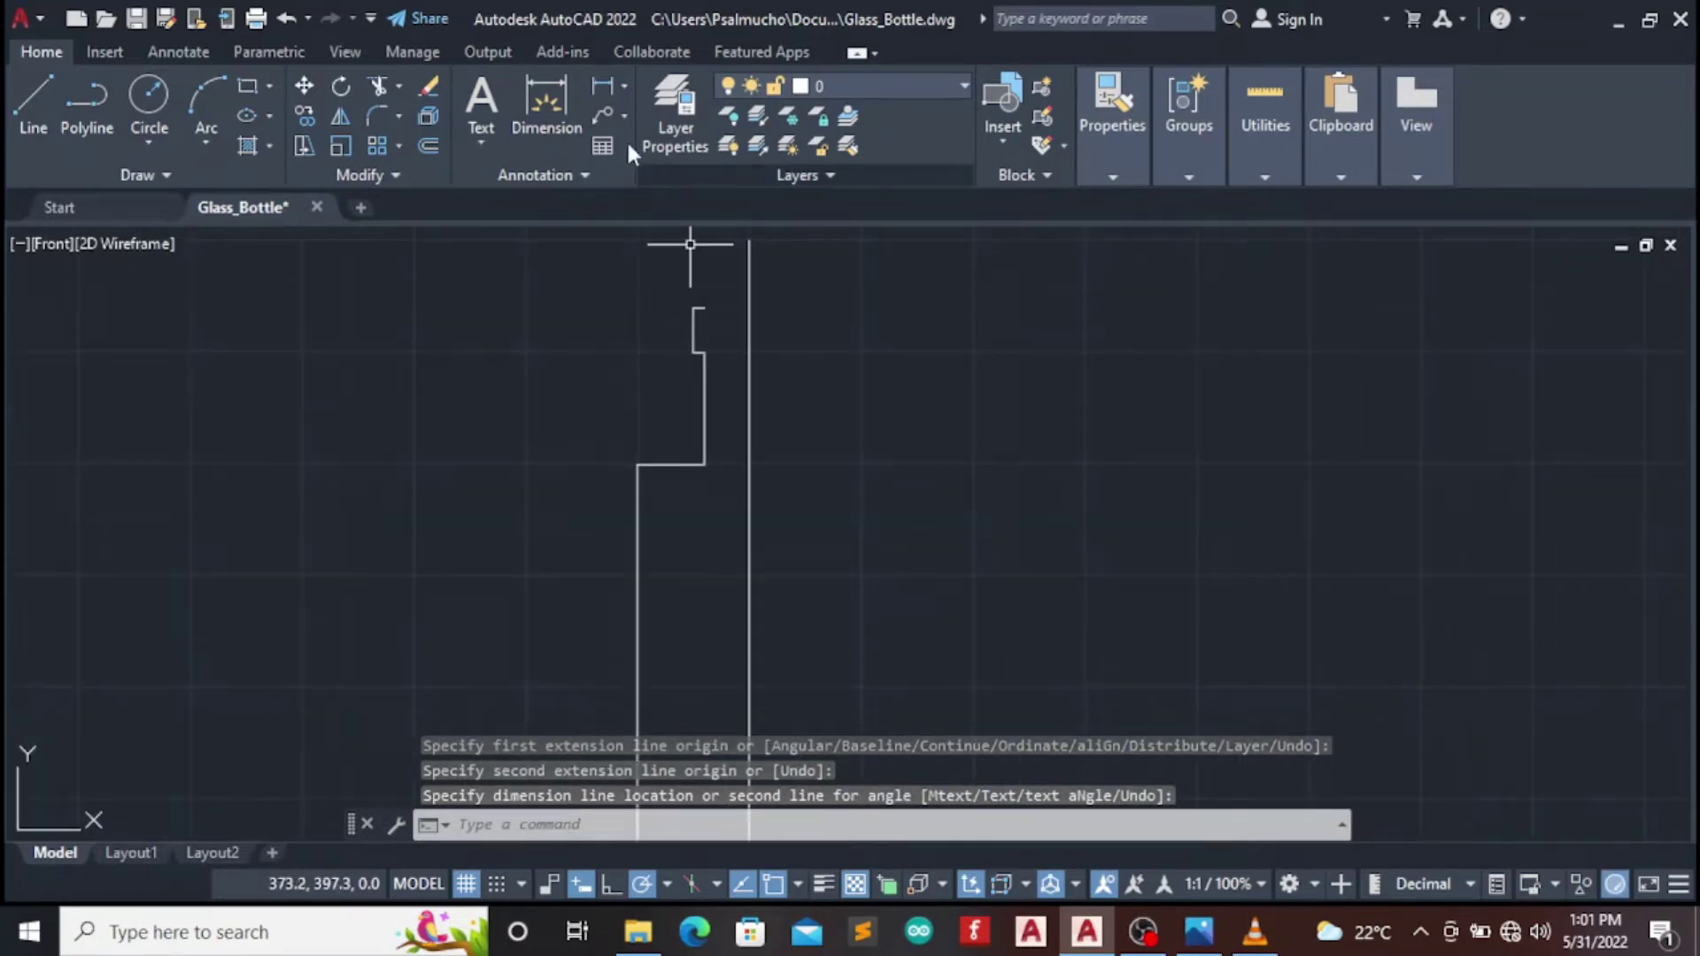
pyautogui.click(551, 106)
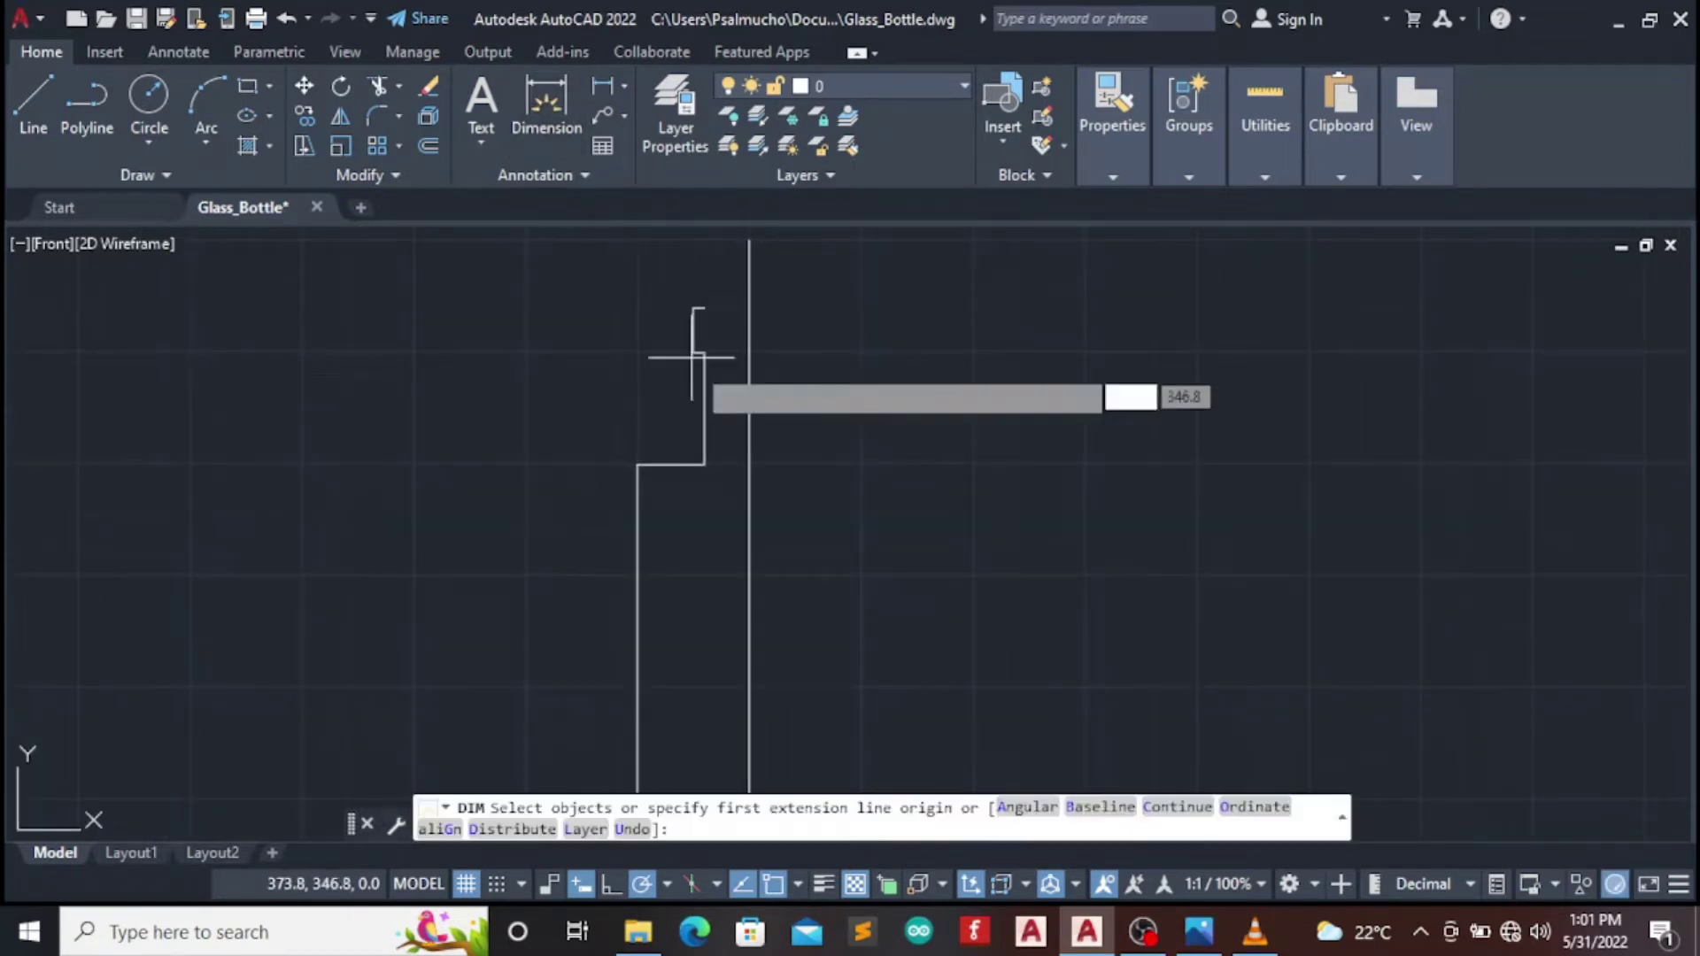
pyautogui.click(693, 309)
pyautogui.click(705, 307)
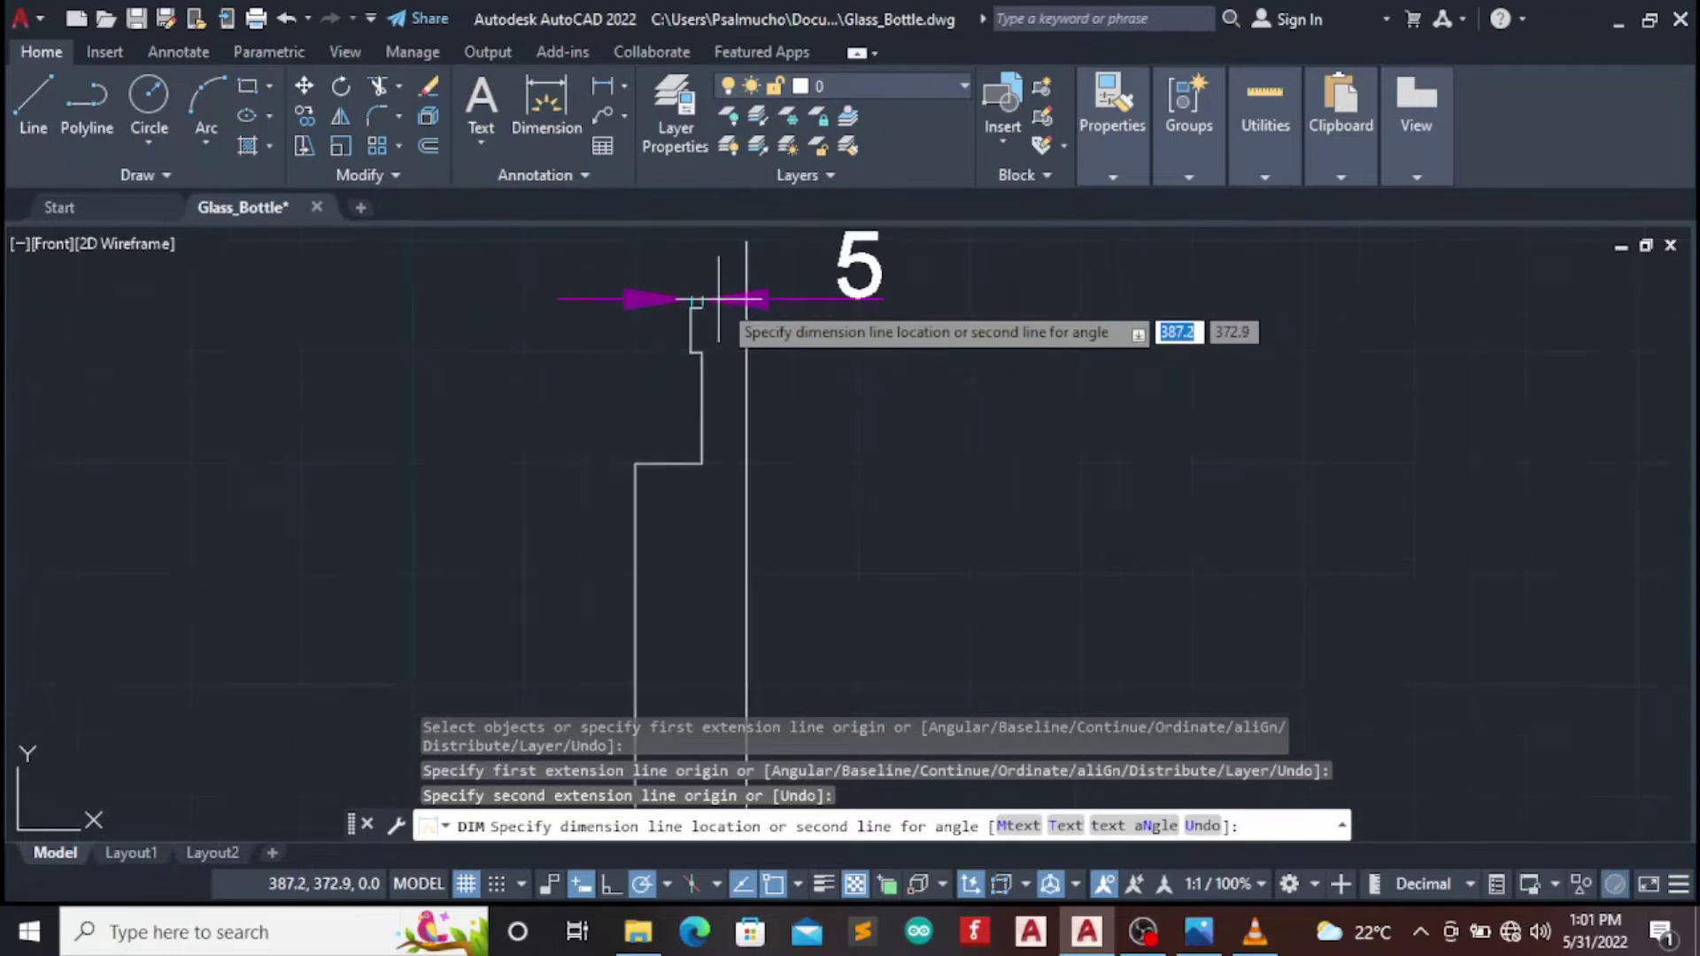
pyautogui.press('Escape')
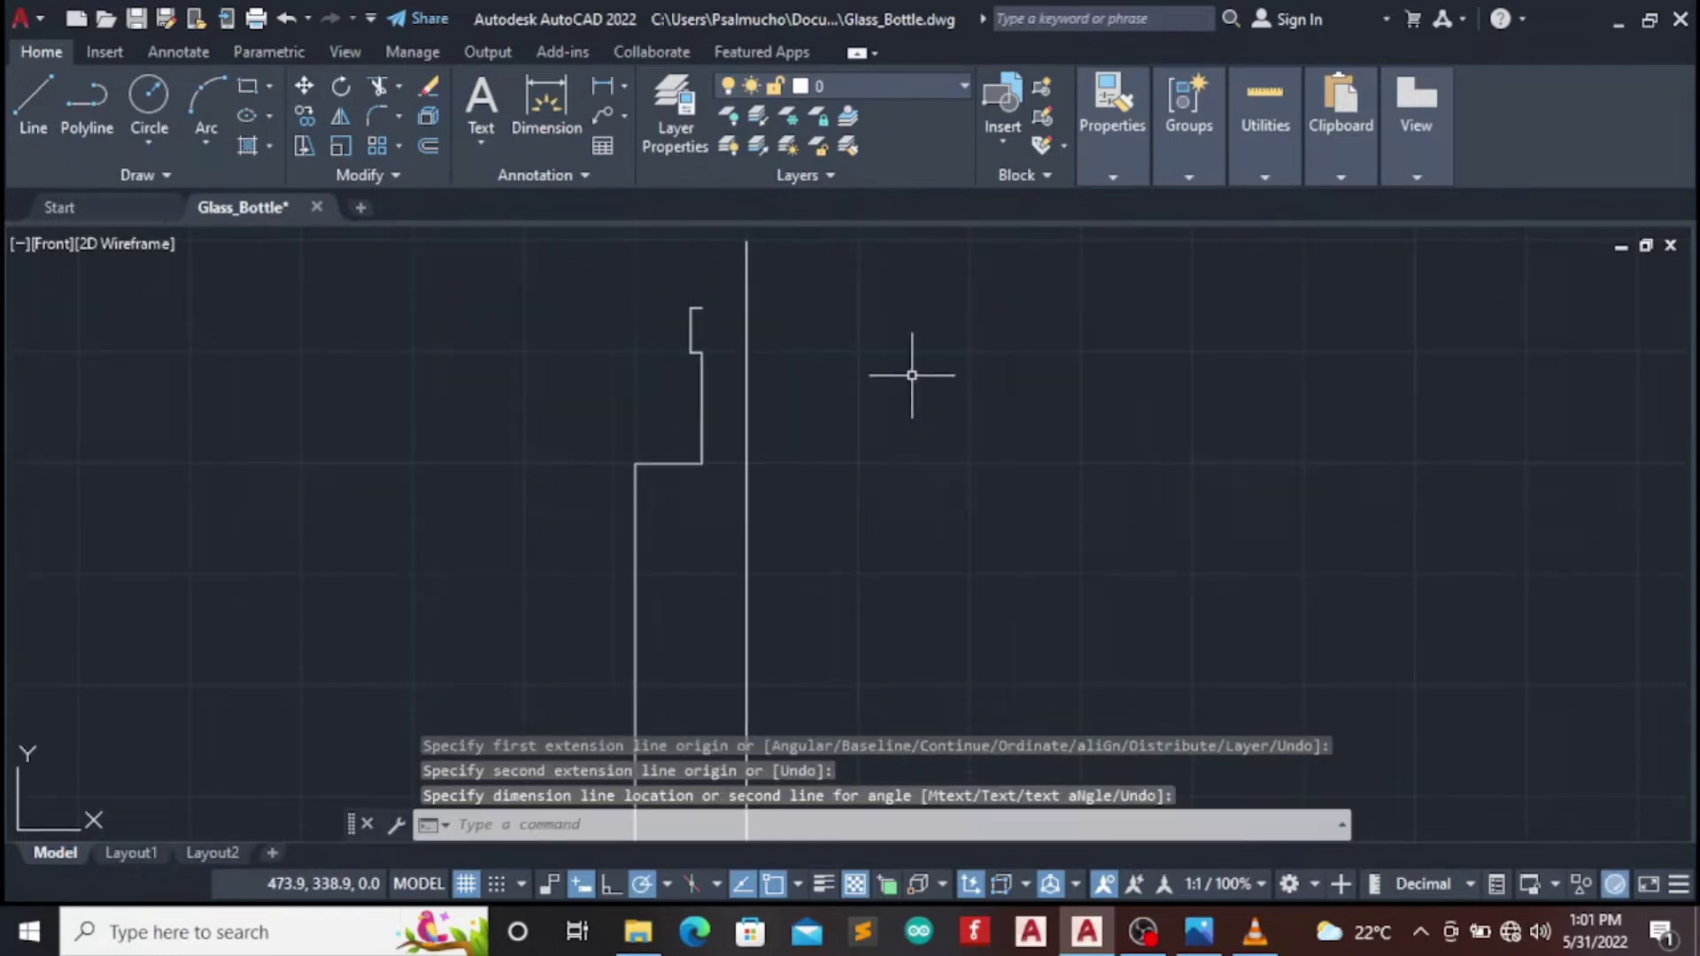
pyautogui.scroll(-1, 912, 370)
pyautogui.scroll(-1, 917, 386)
pyautogui.scroll(-1, 984, 620)
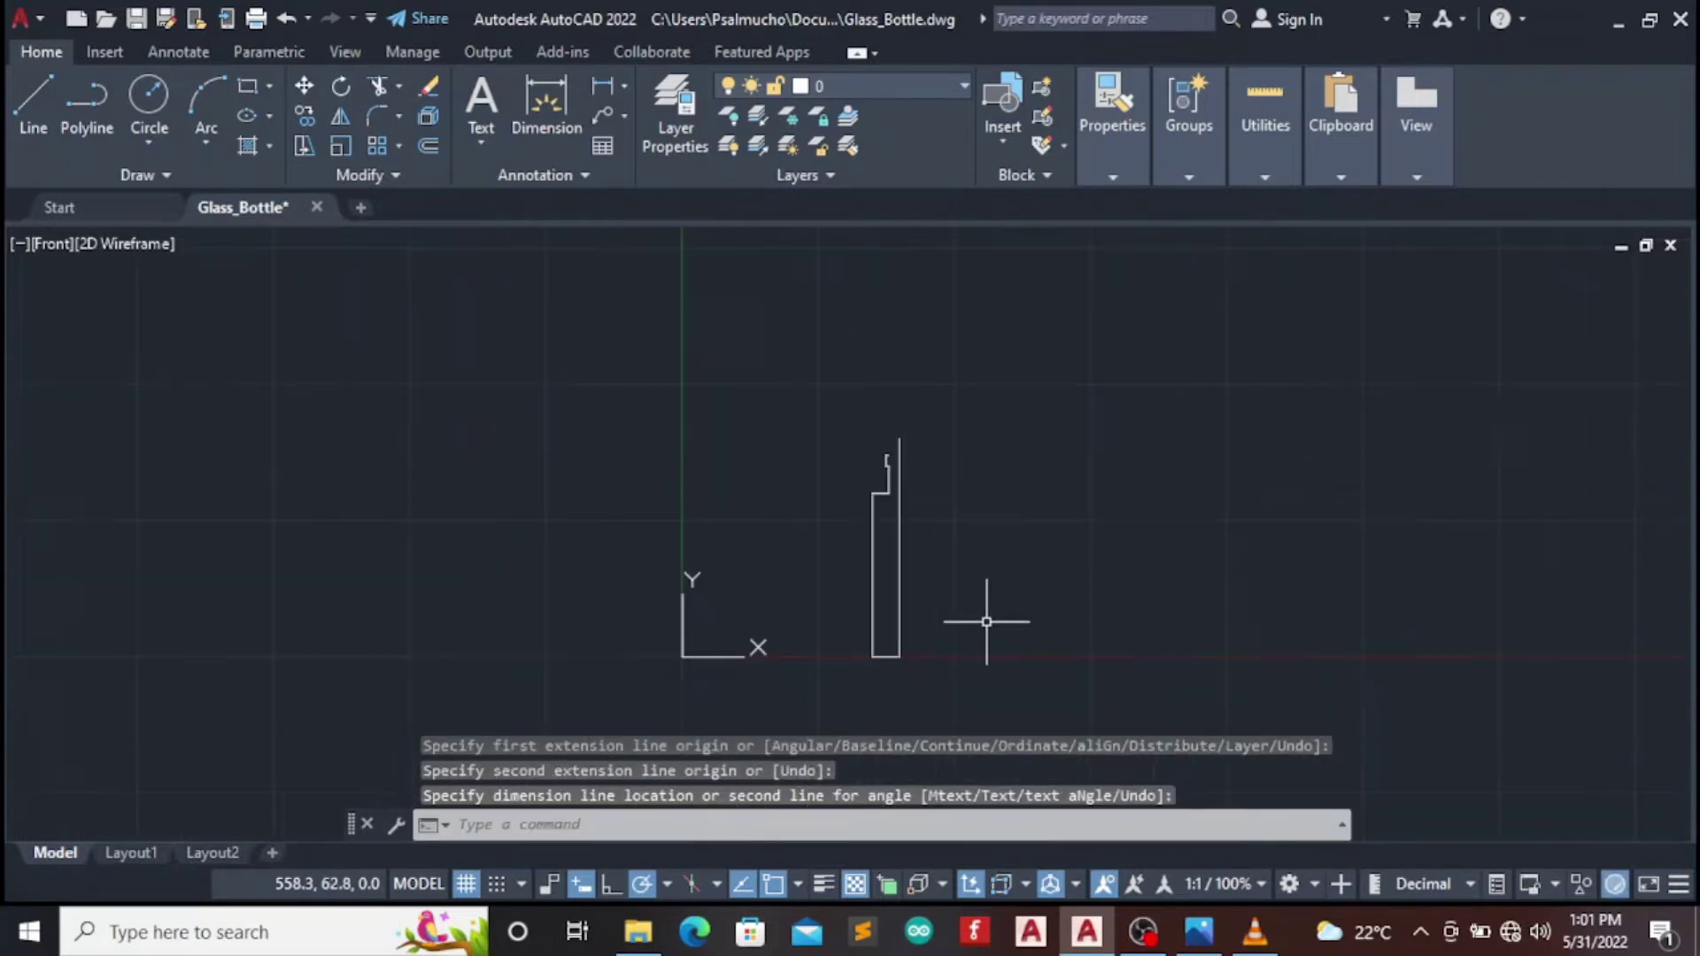
pyautogui.scroll(1, 985, 619)
pyautogui.scroll(1, 985, 620)
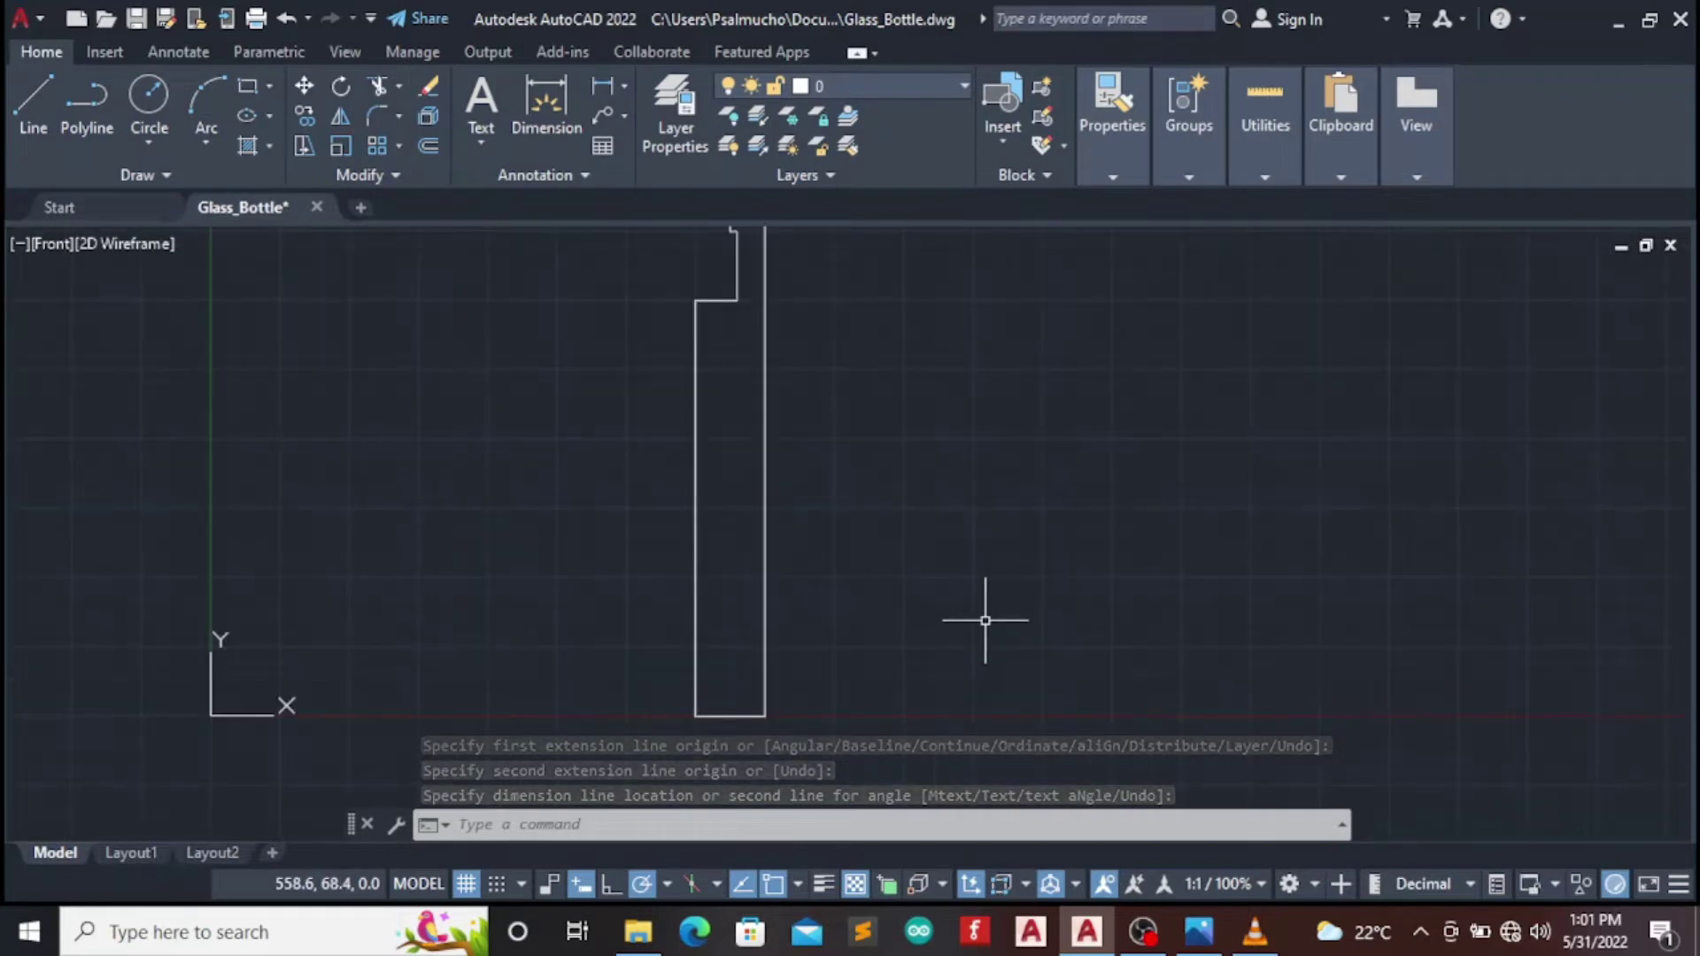
pyautogui.scroll(-1, 984, 620)
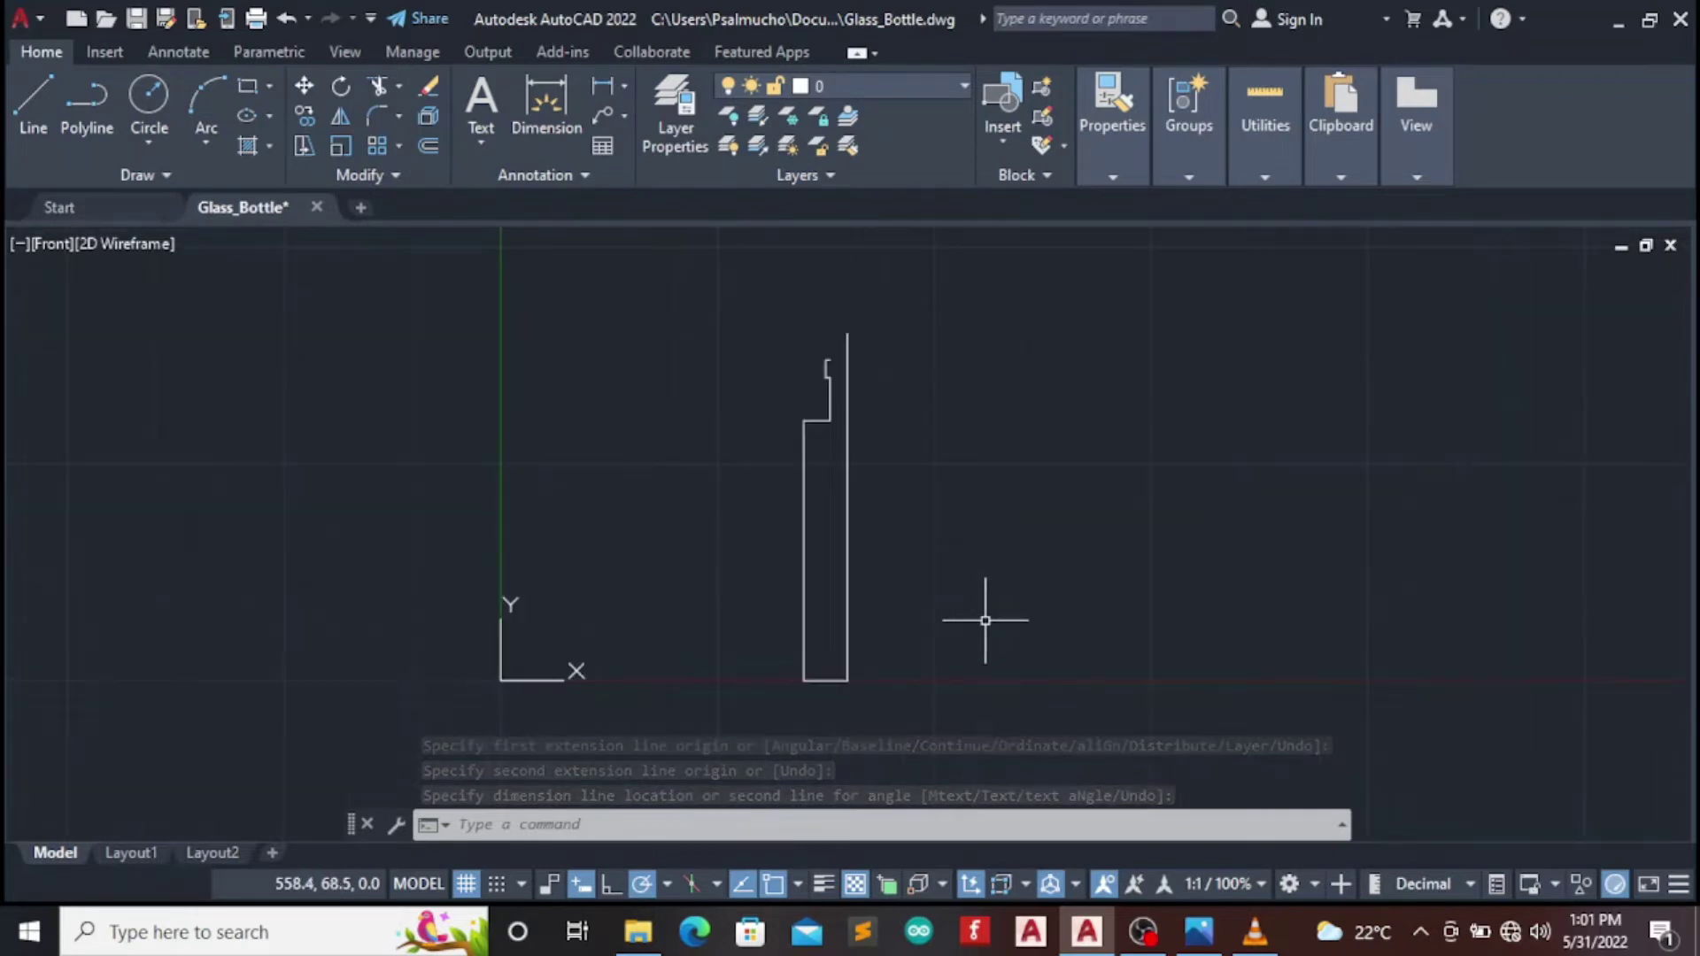
# Fillet the left side and base line with a 30-unit radius
pyautogui.click(376, 116)
pyautogui.write('r')
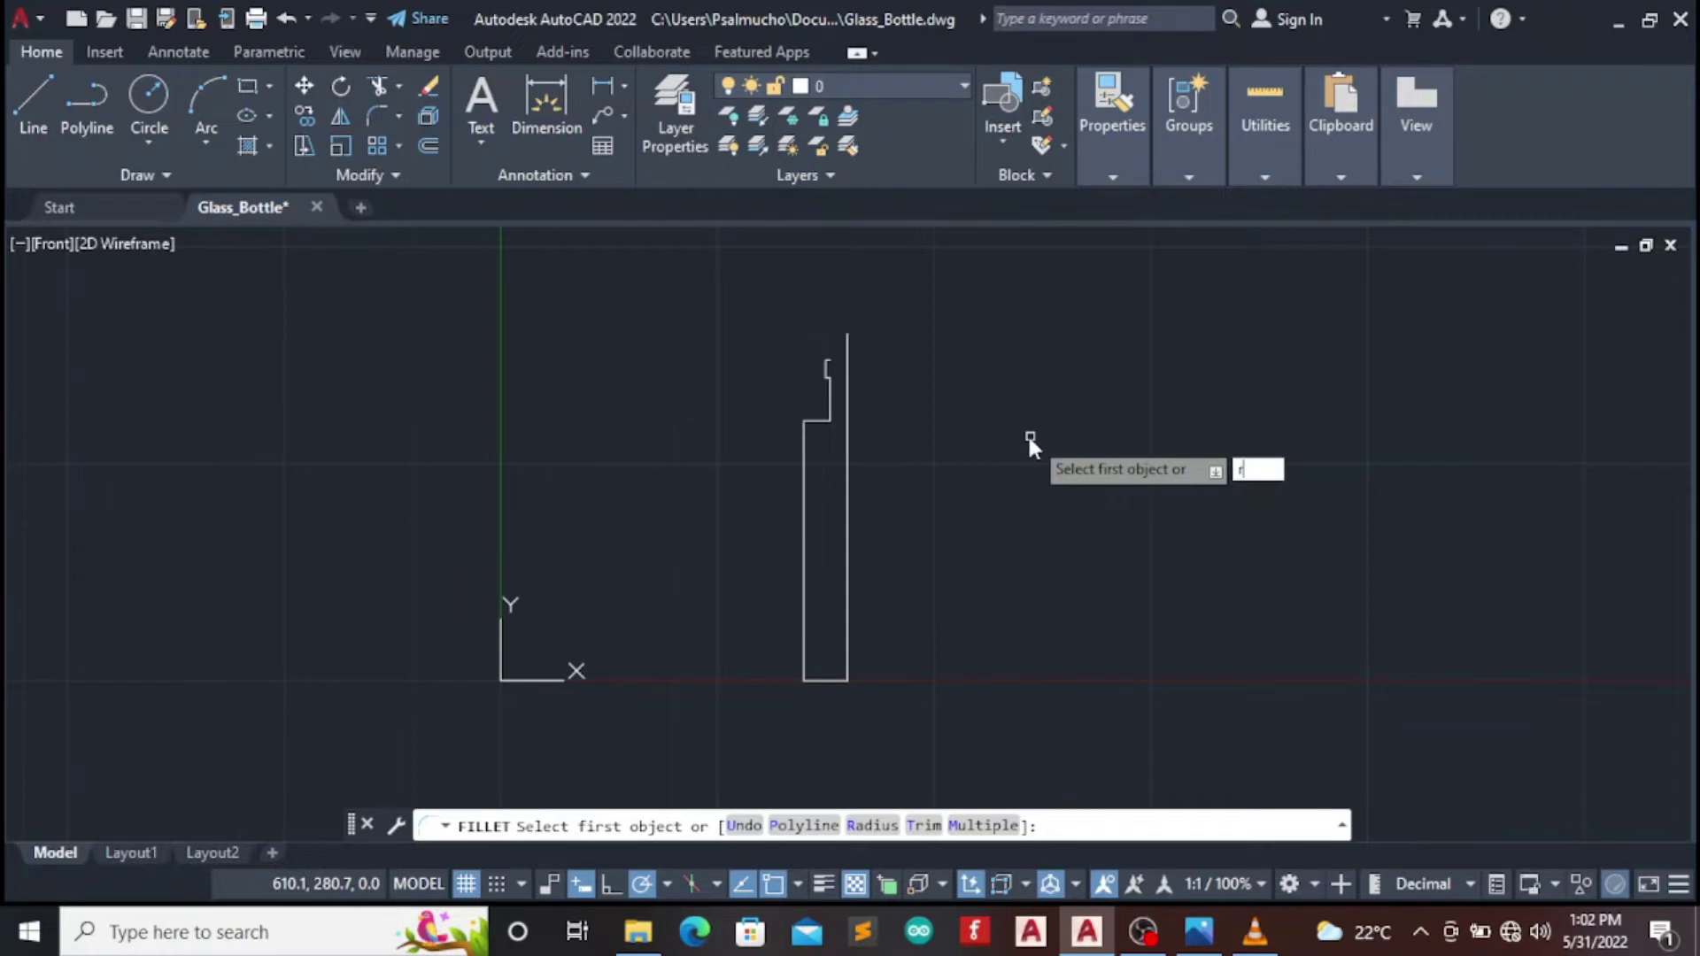
pyautogui.press('Return')
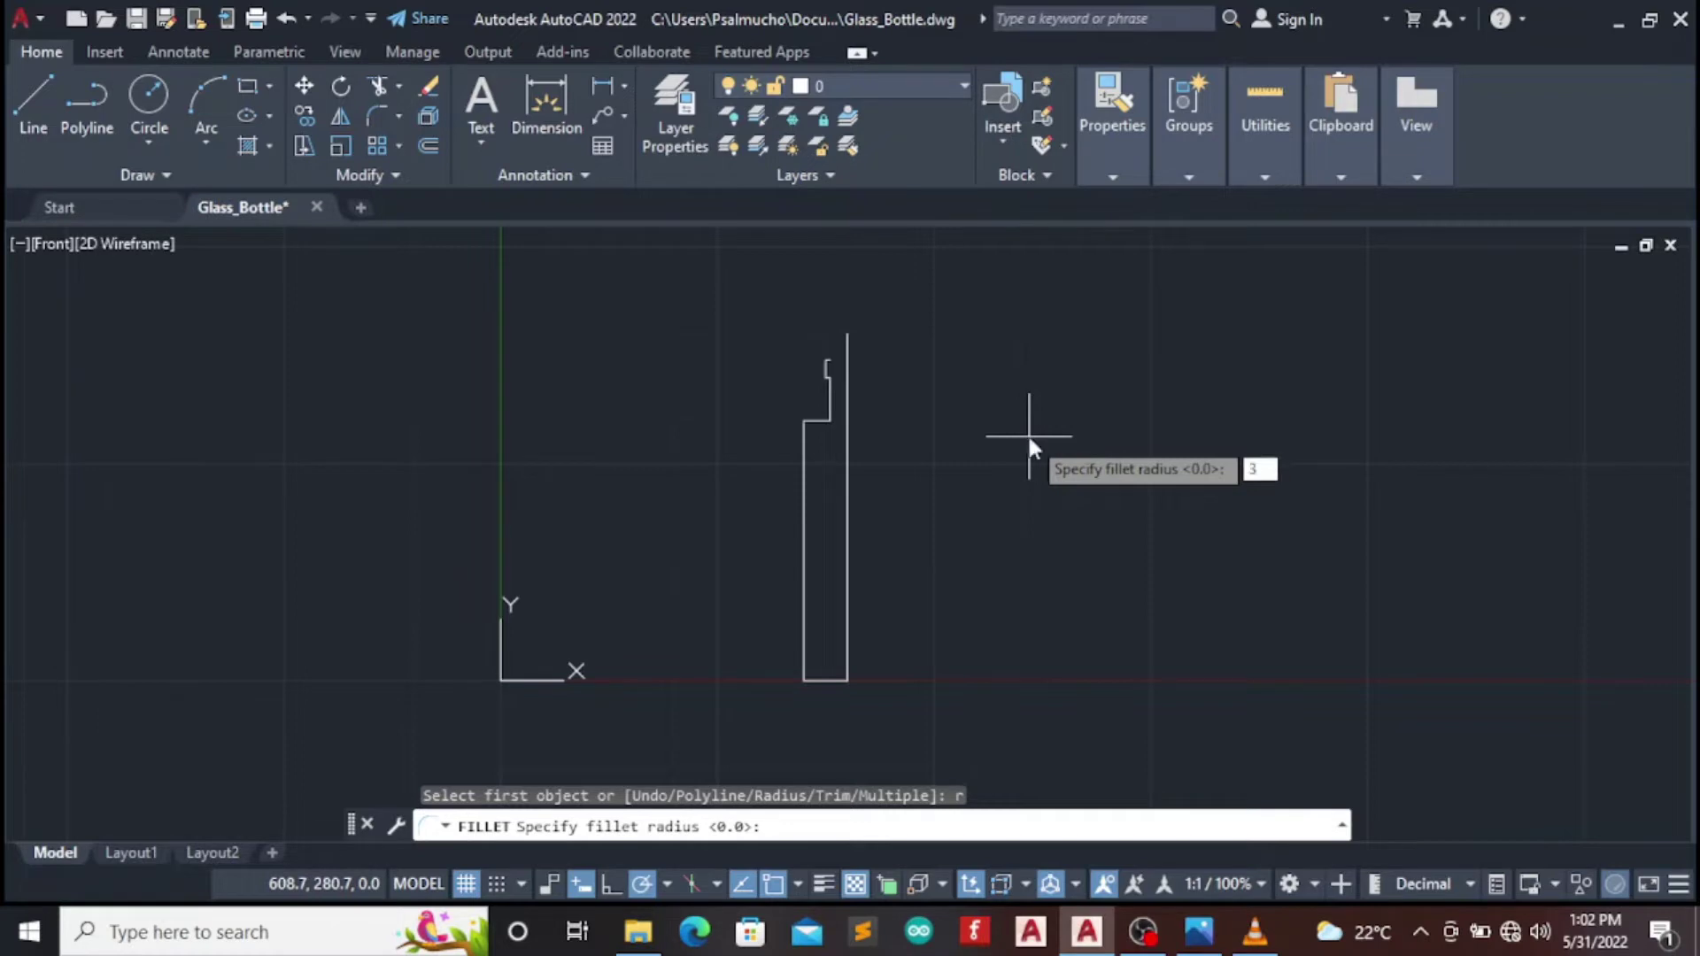
pyautogui.write('0')
pyautogui.press('Return')
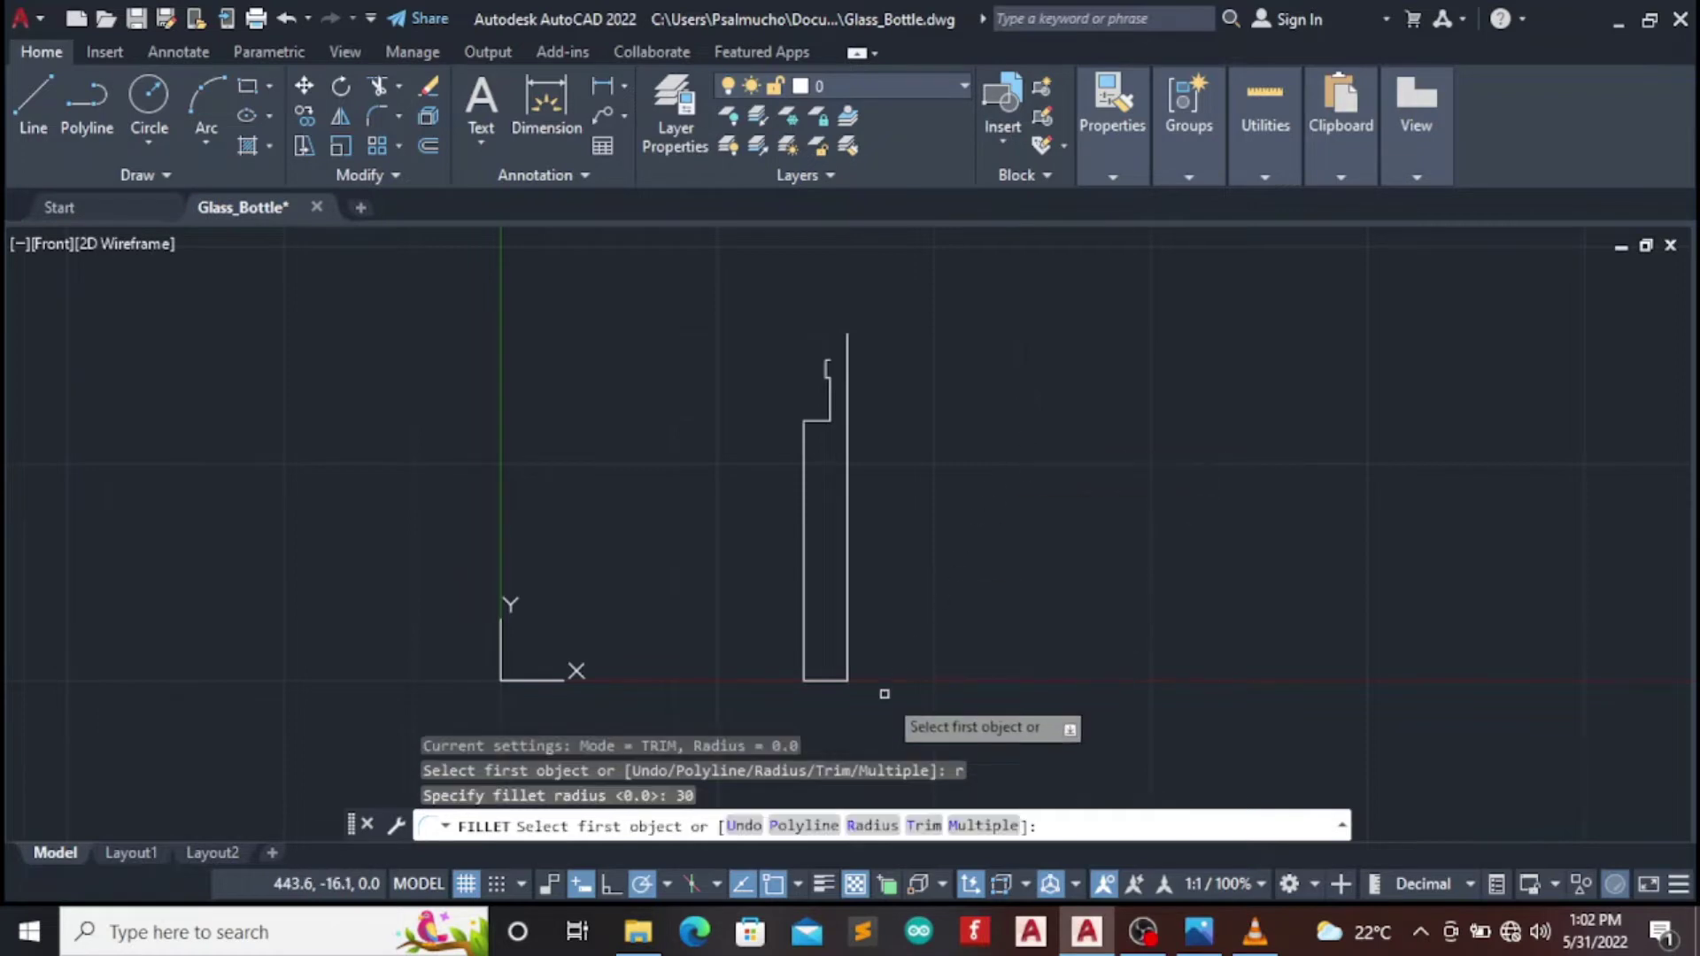
pyautogui.click(803, 656)
pyautogui.click(811, 678)
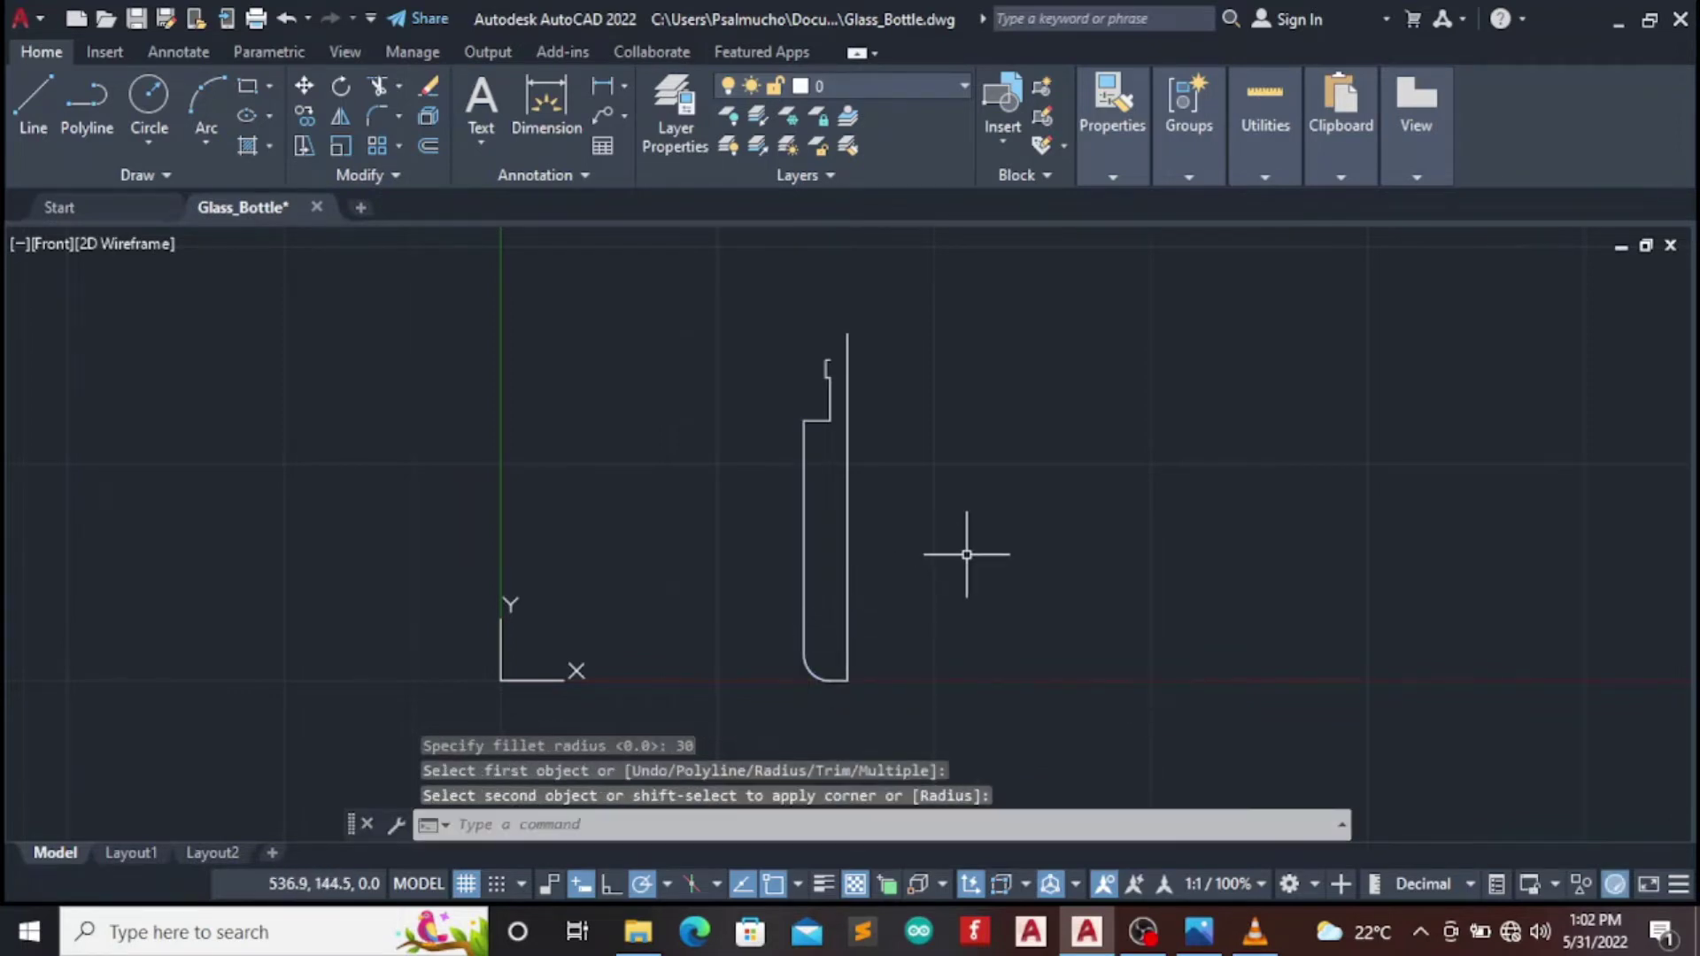
pyautogui.scroll(2, 965, 557)
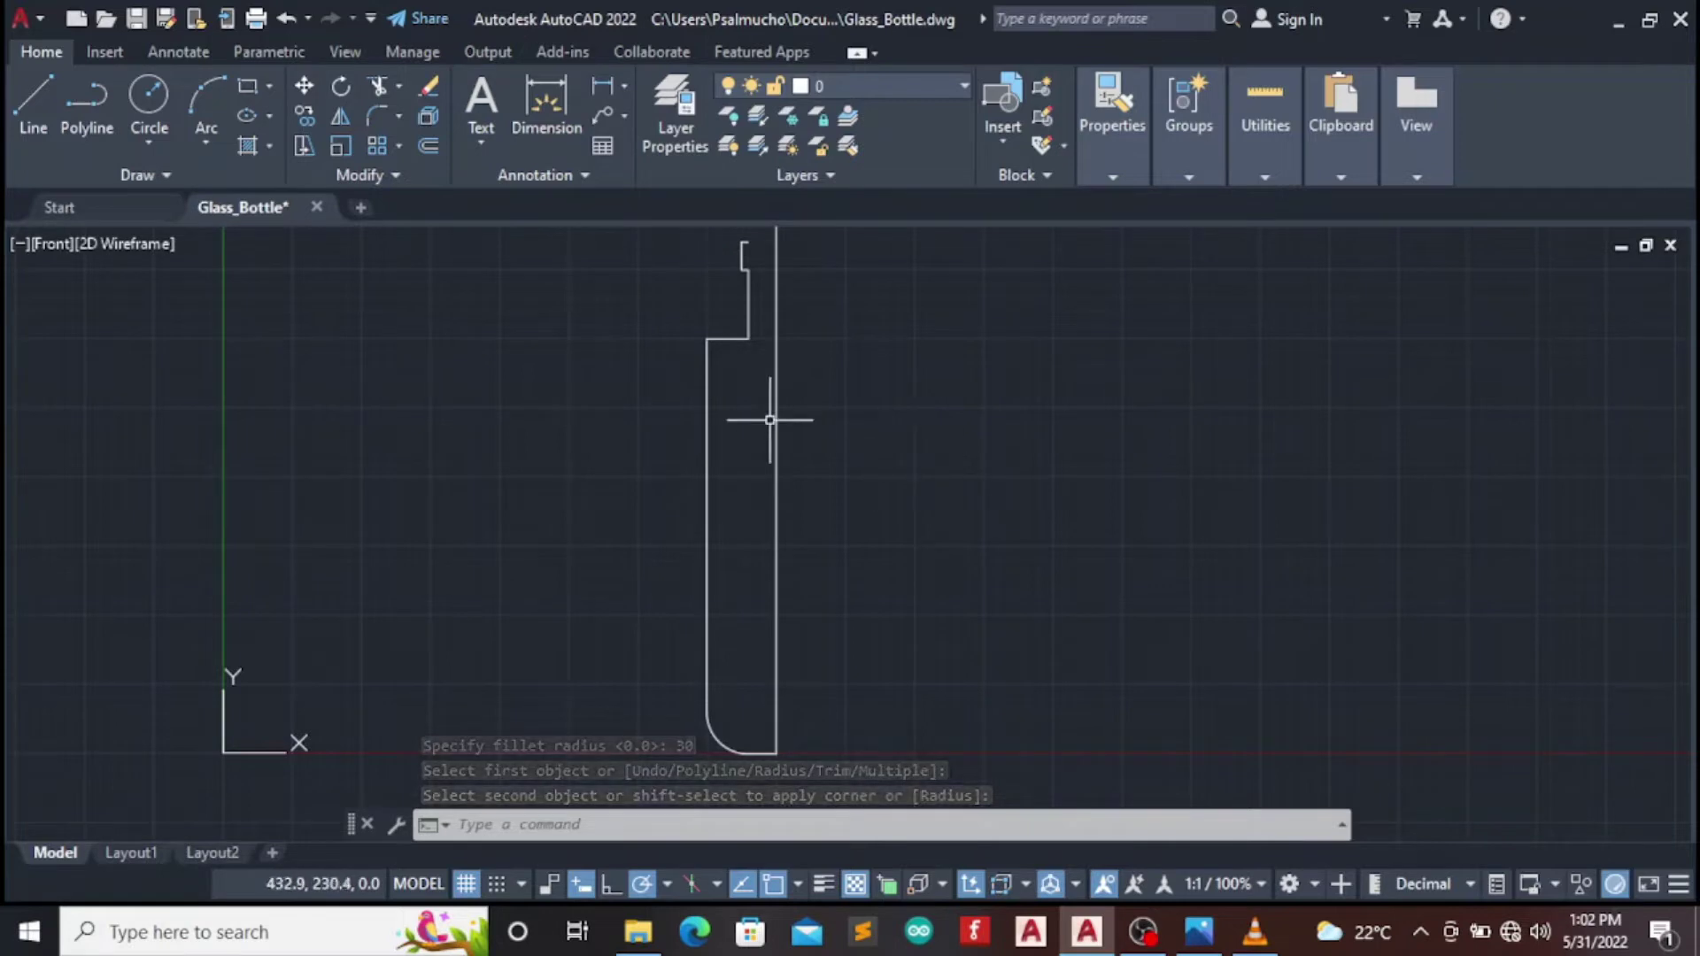
pyautogui.click(375, 117)
pyautogui.write('r')
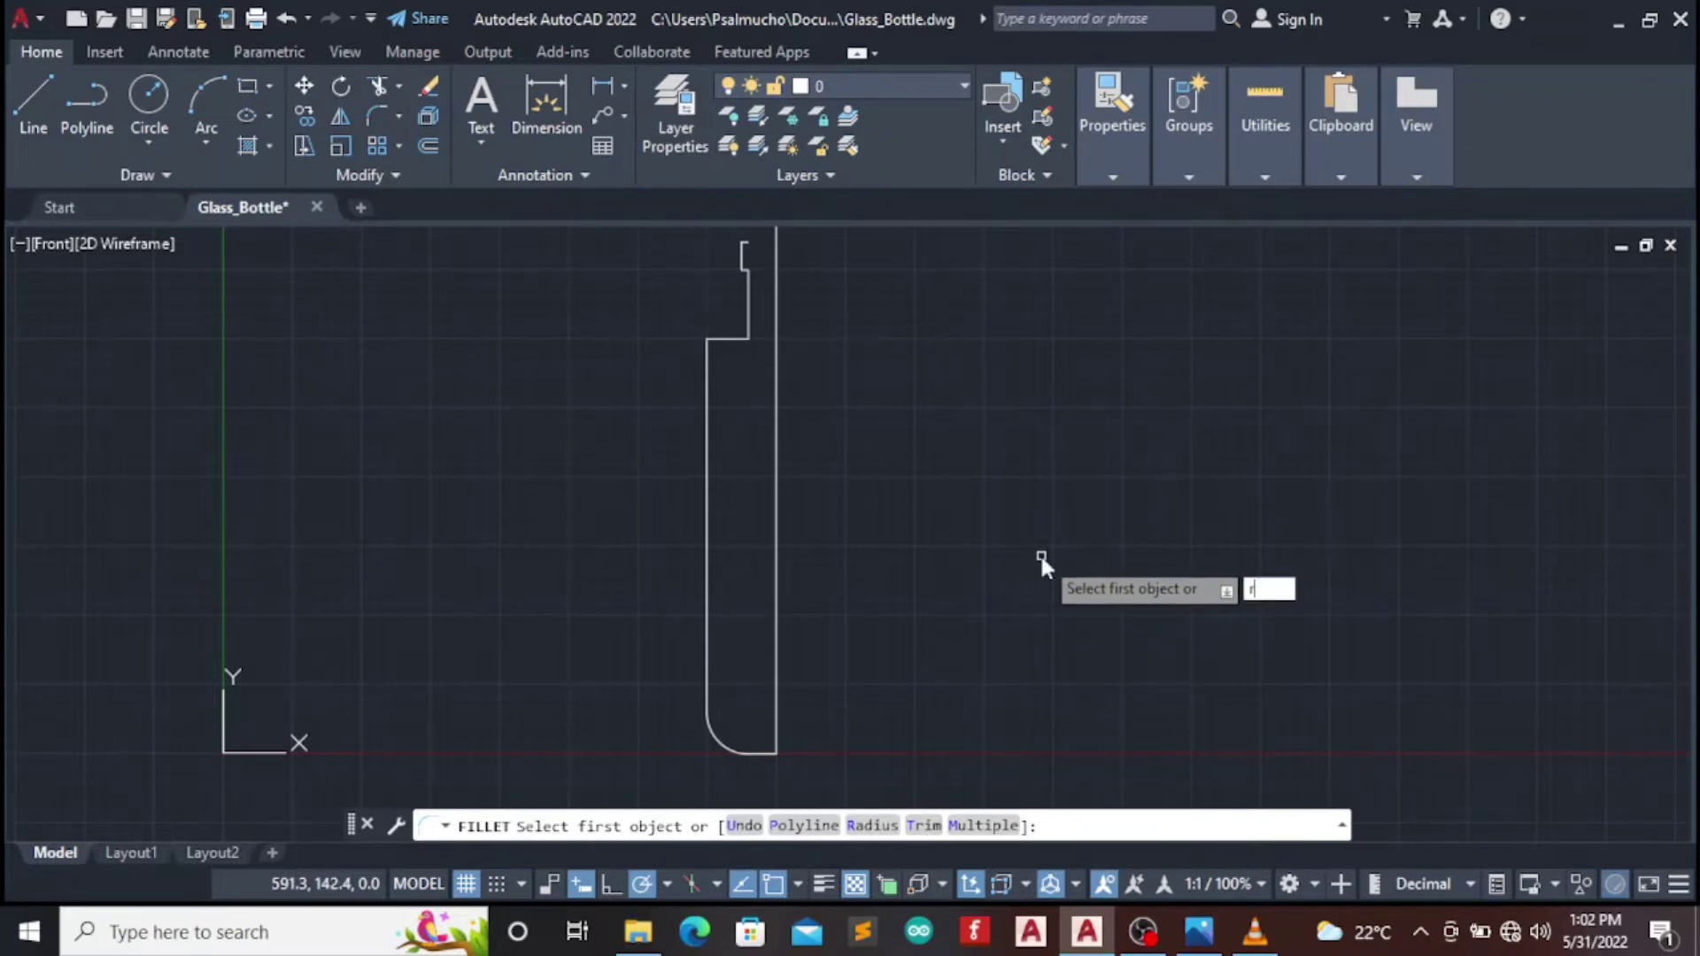
# Round the body-to-shoulder corner with a 25-unit fillet
pyautogui.press('Return')
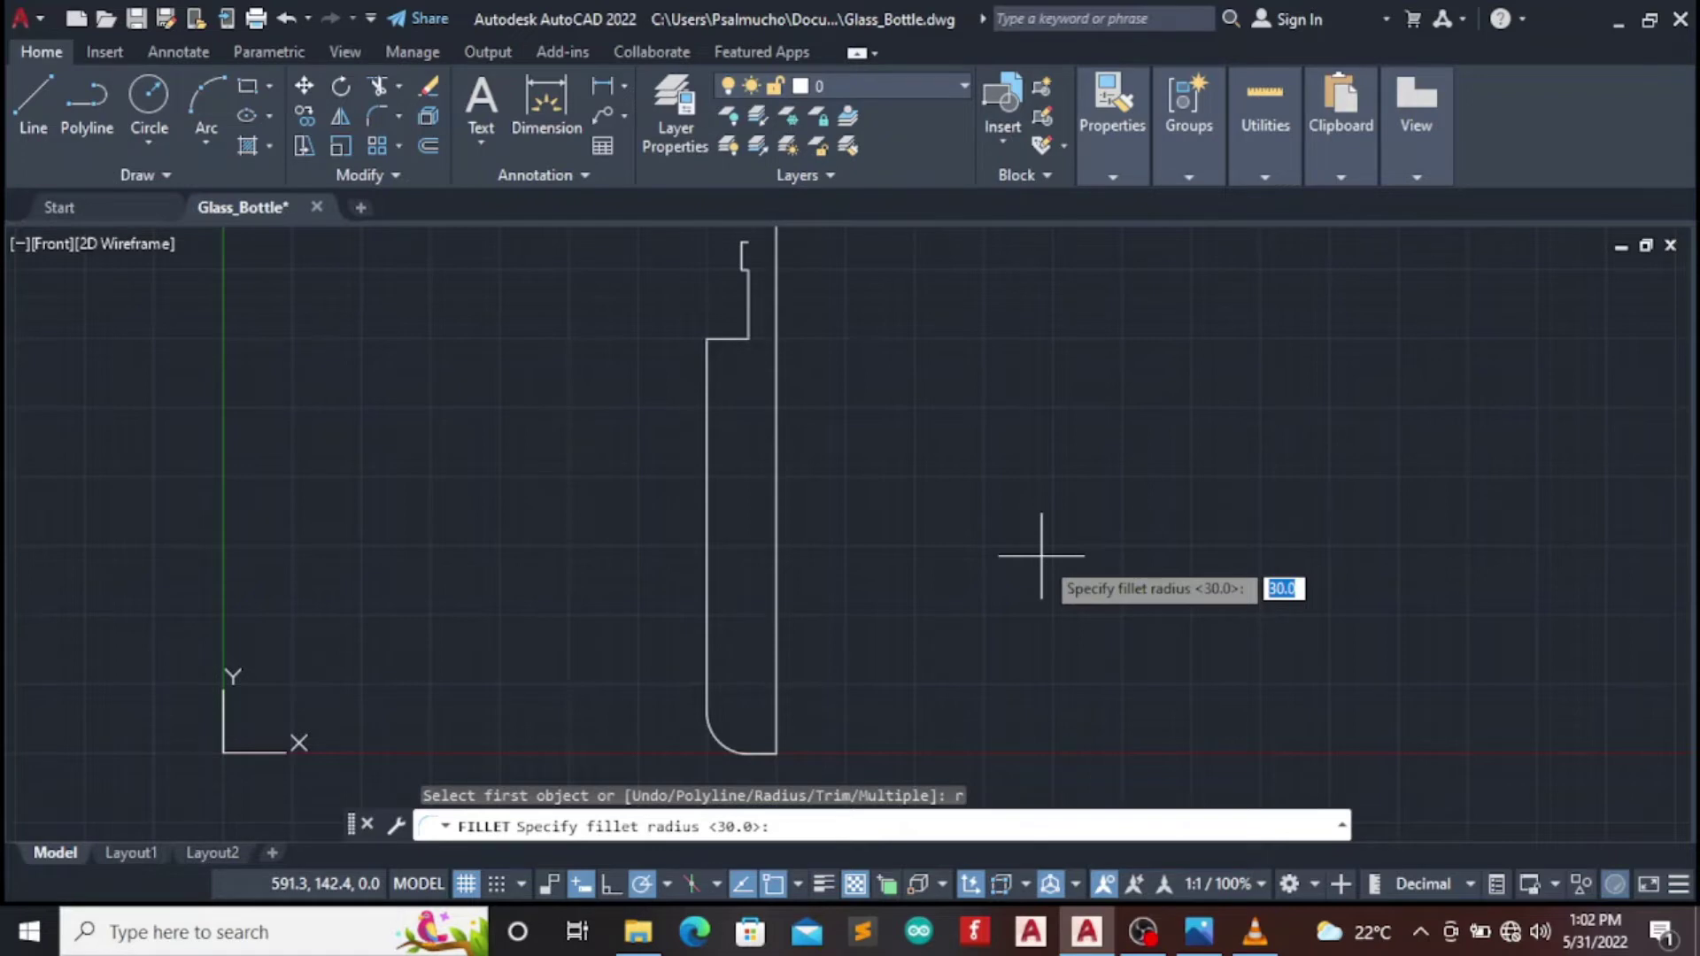
pyautogui.write('5')
pyautogui.press('Return')
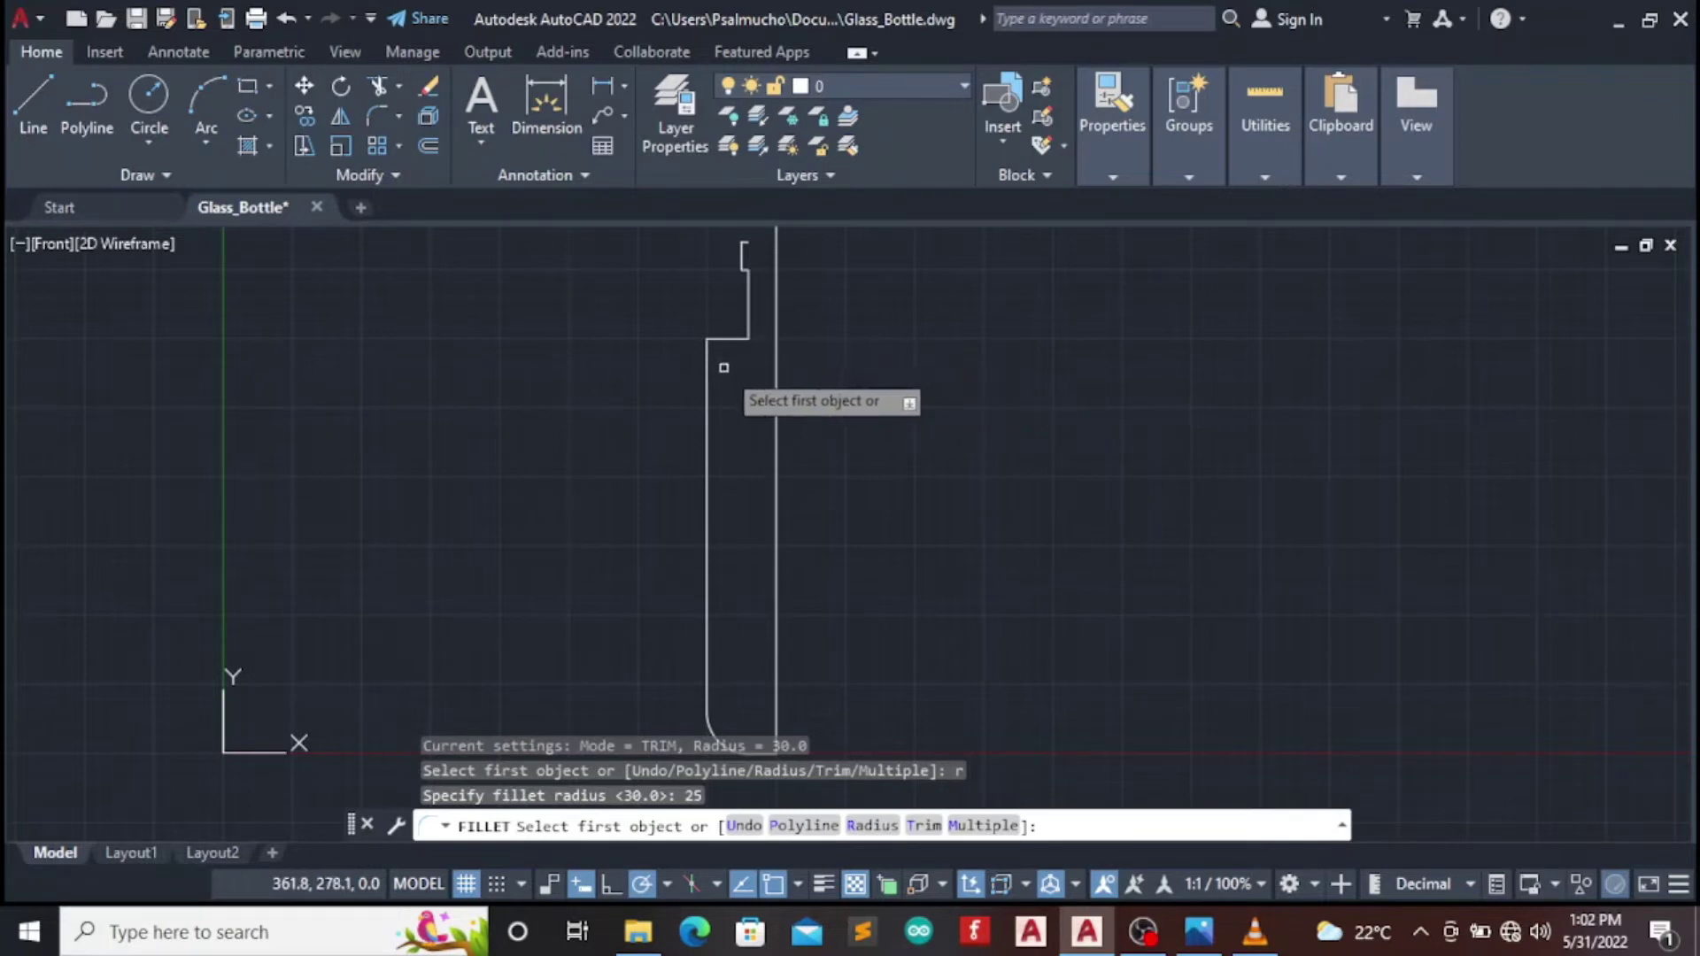
pyautogui.click(707, 370)
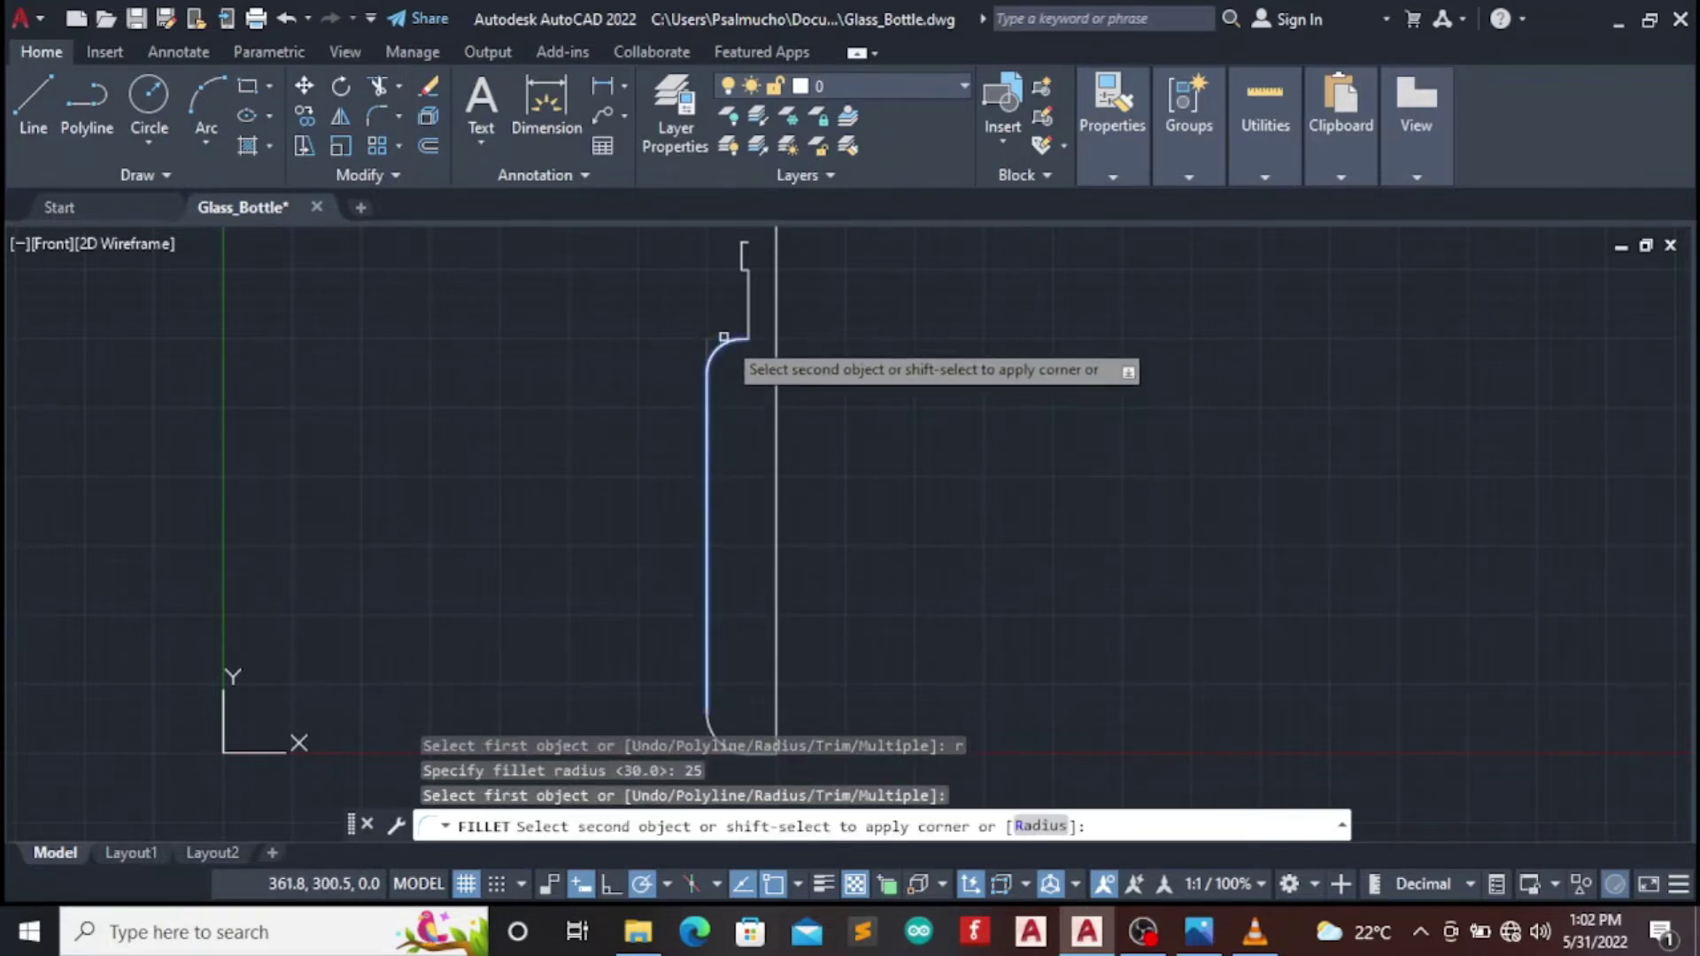
pyautogui.click(724, 337)
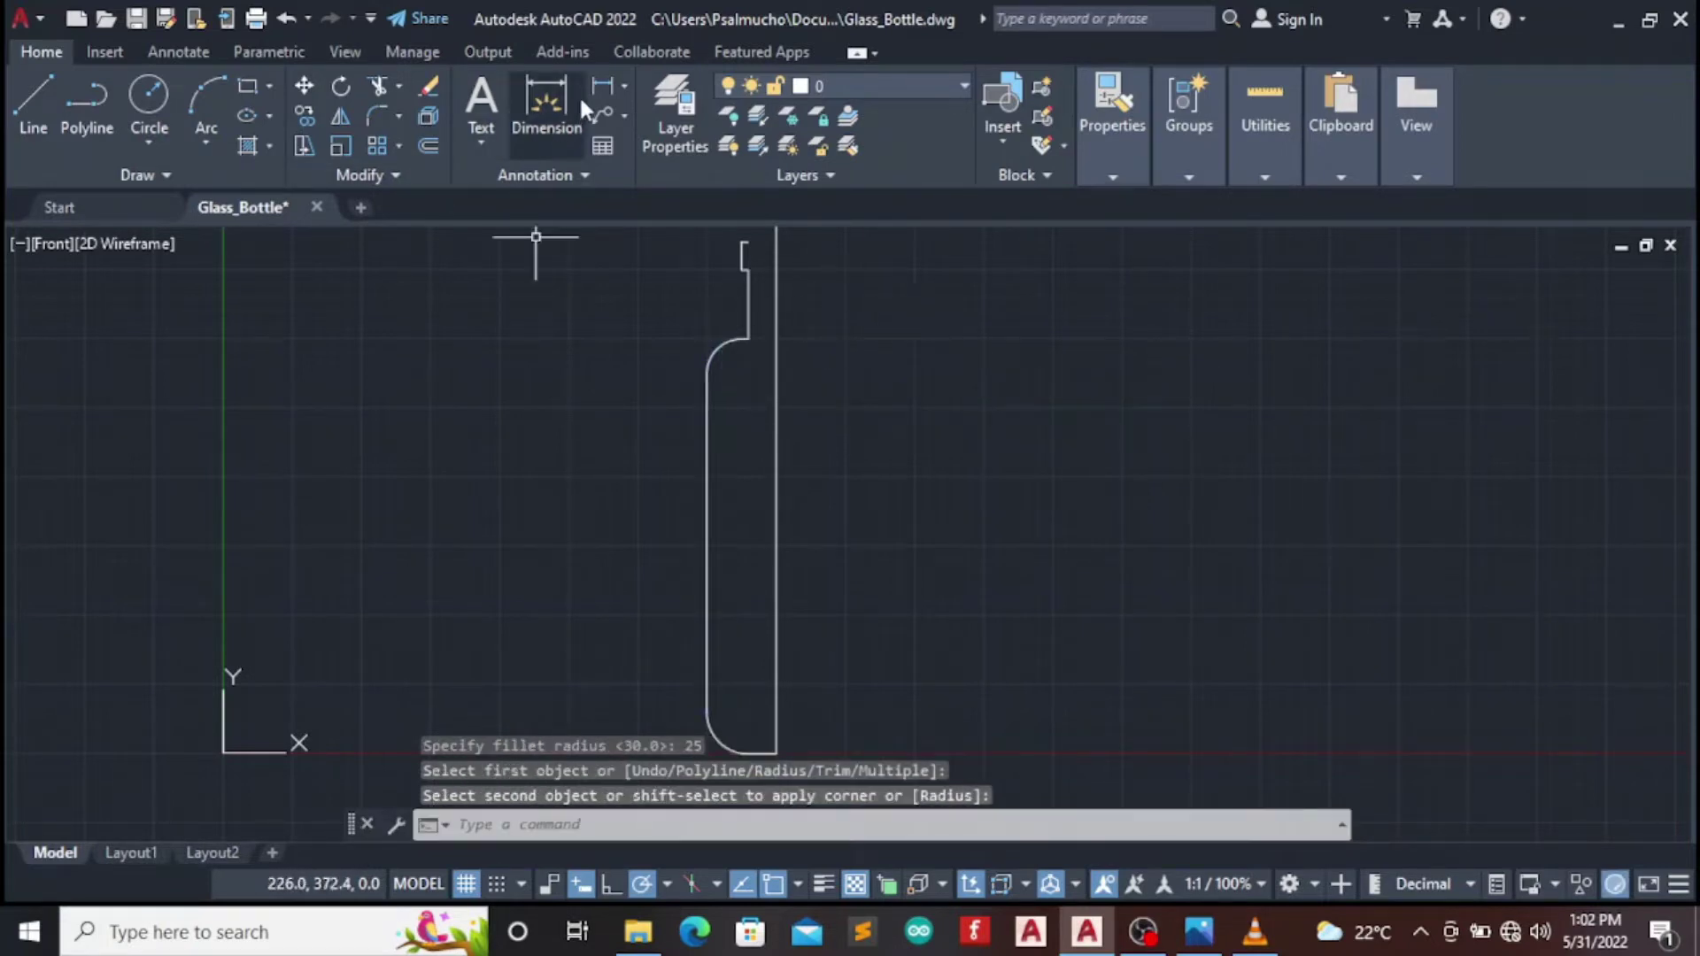
# Round the shoulder-to-neck corner with another 25-unit fillet
pyautogui.click(376, 115)
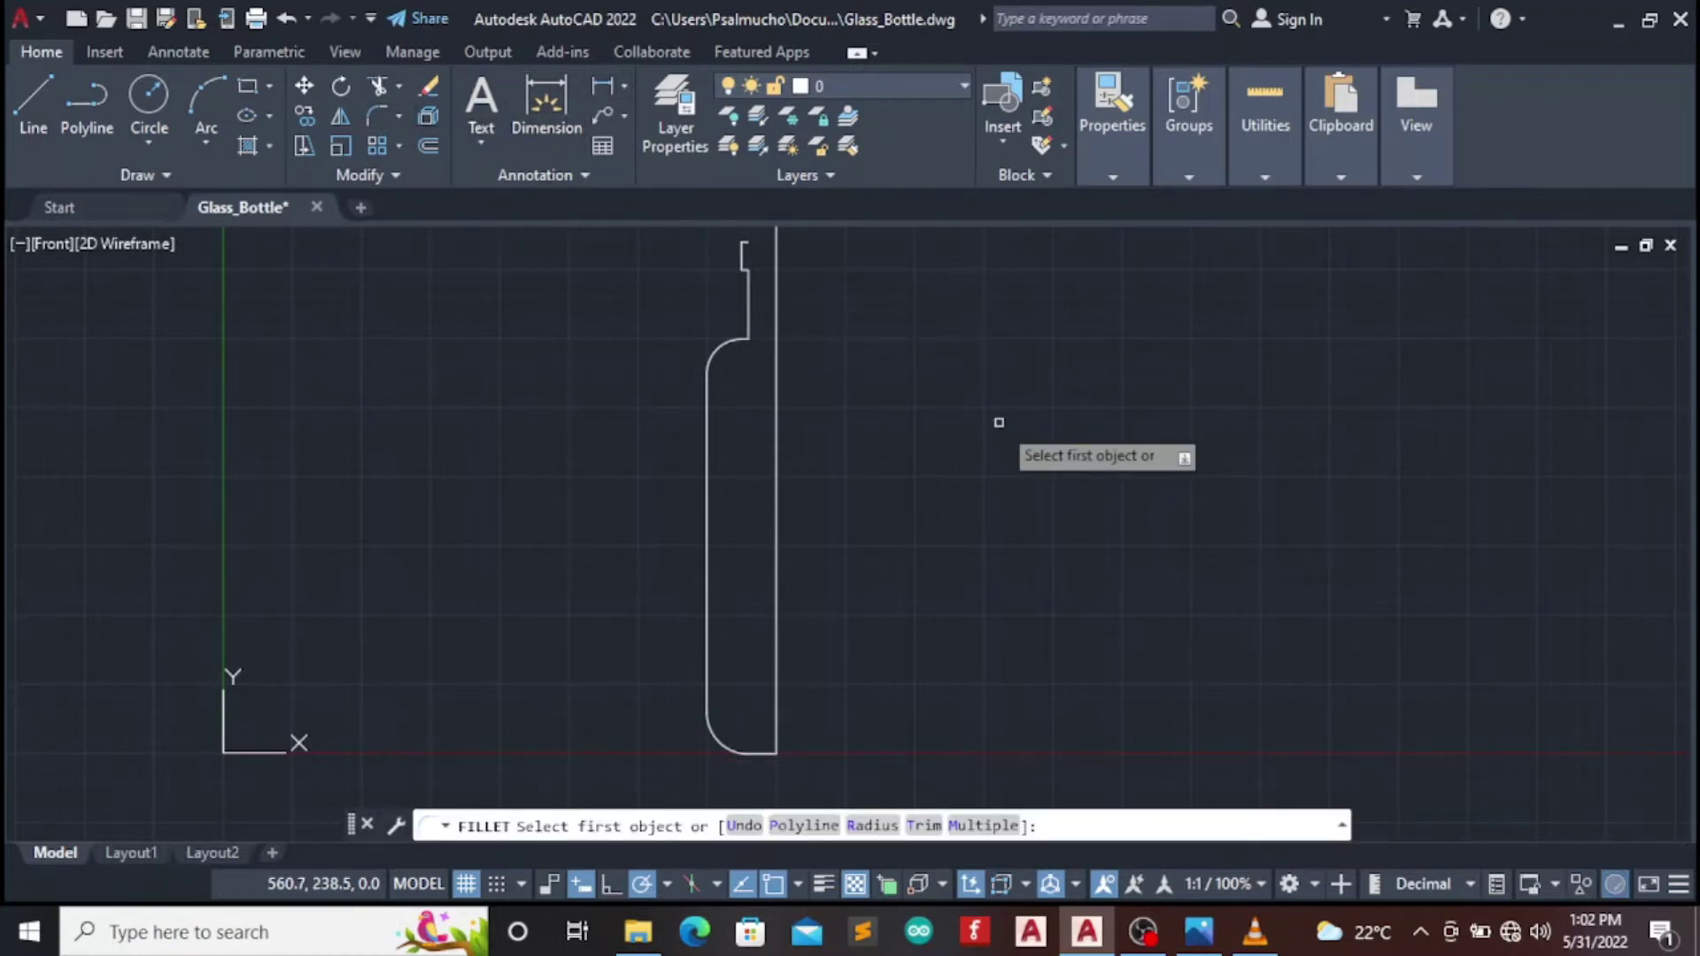
pyautogui.write('r')
pyautogui.press('Return')
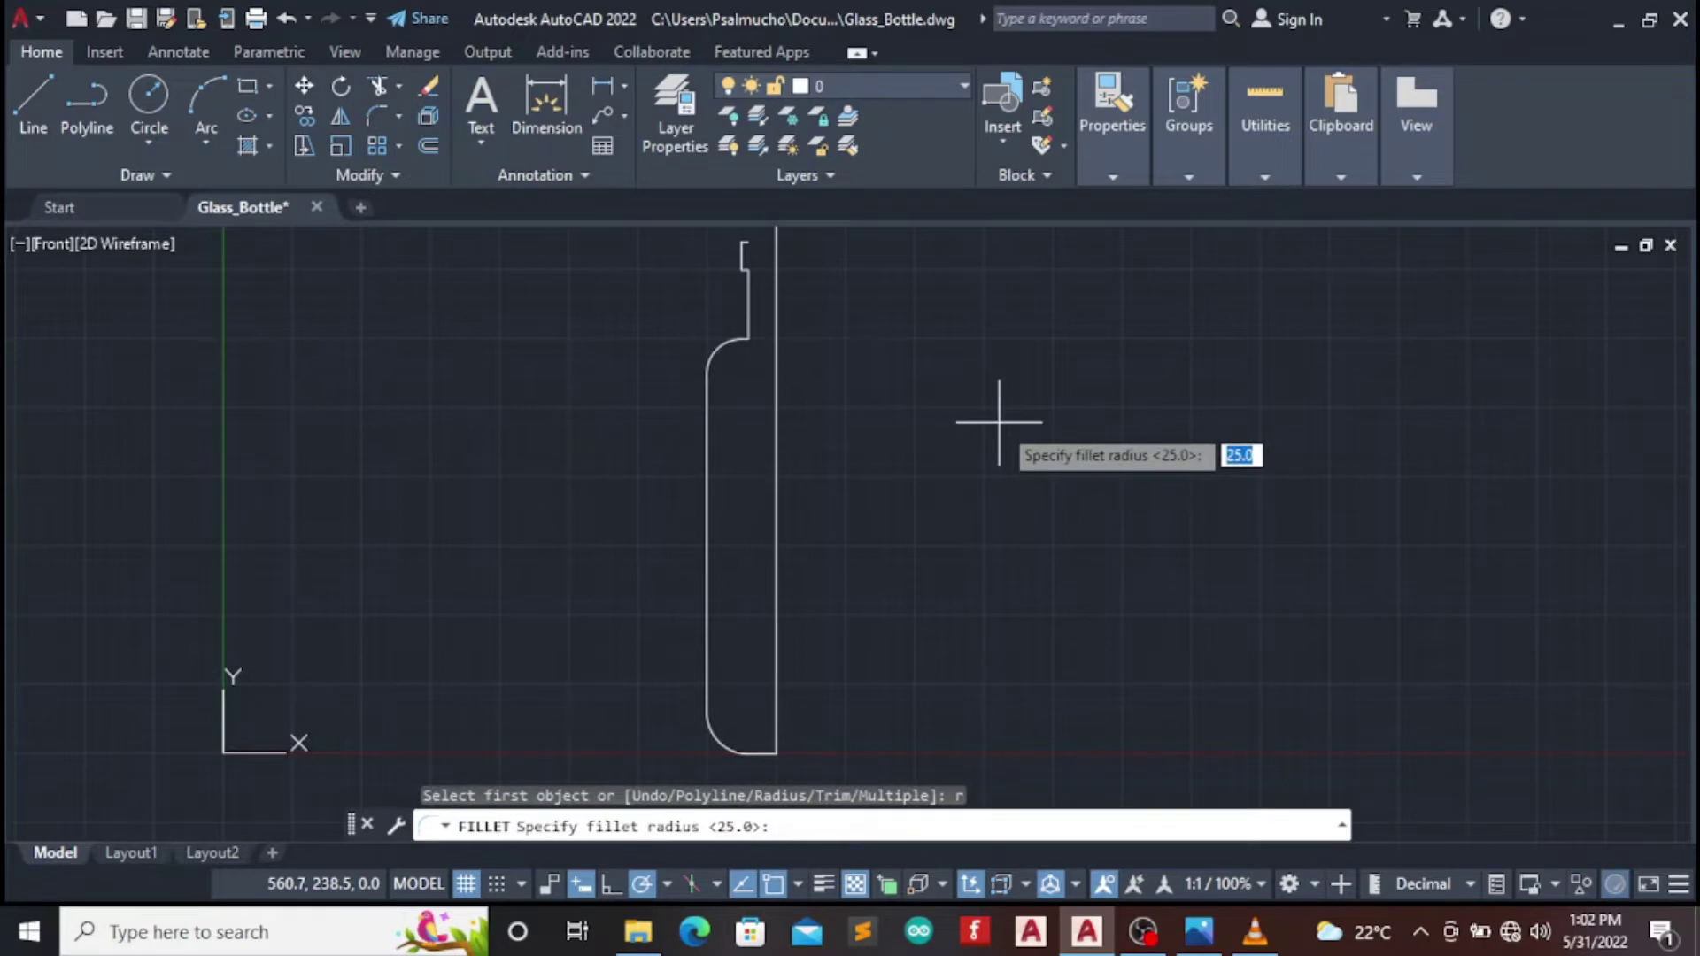
pyautogui.press('Return')
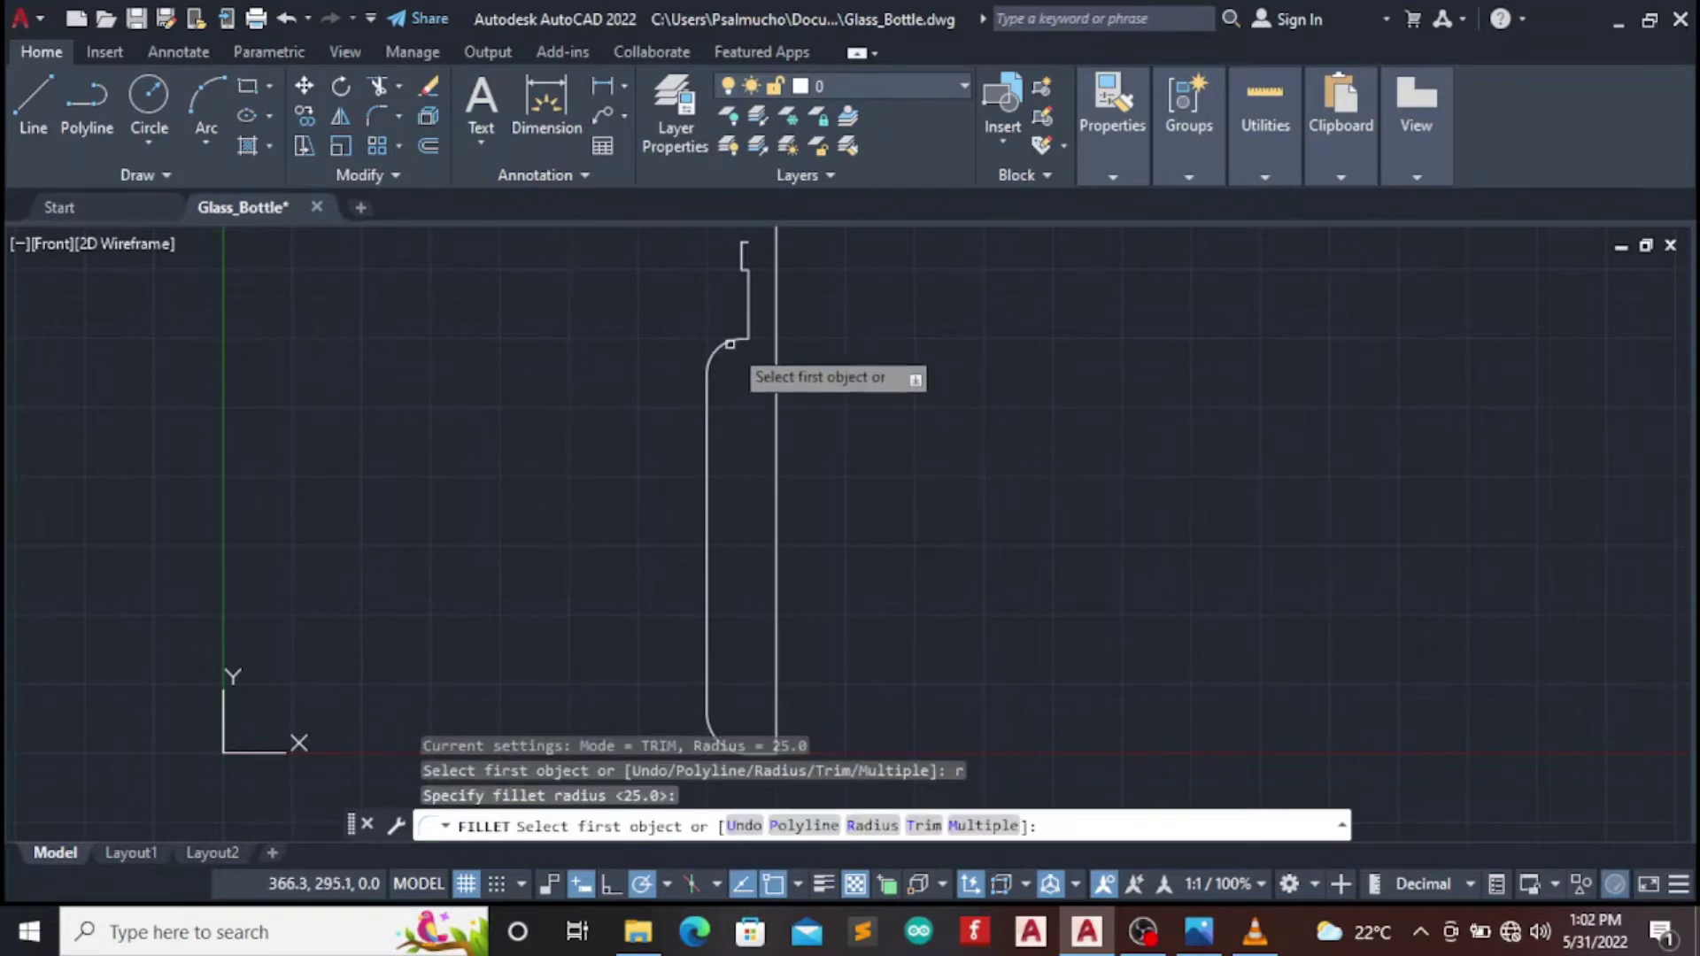
pyautogui.click(731, 340)
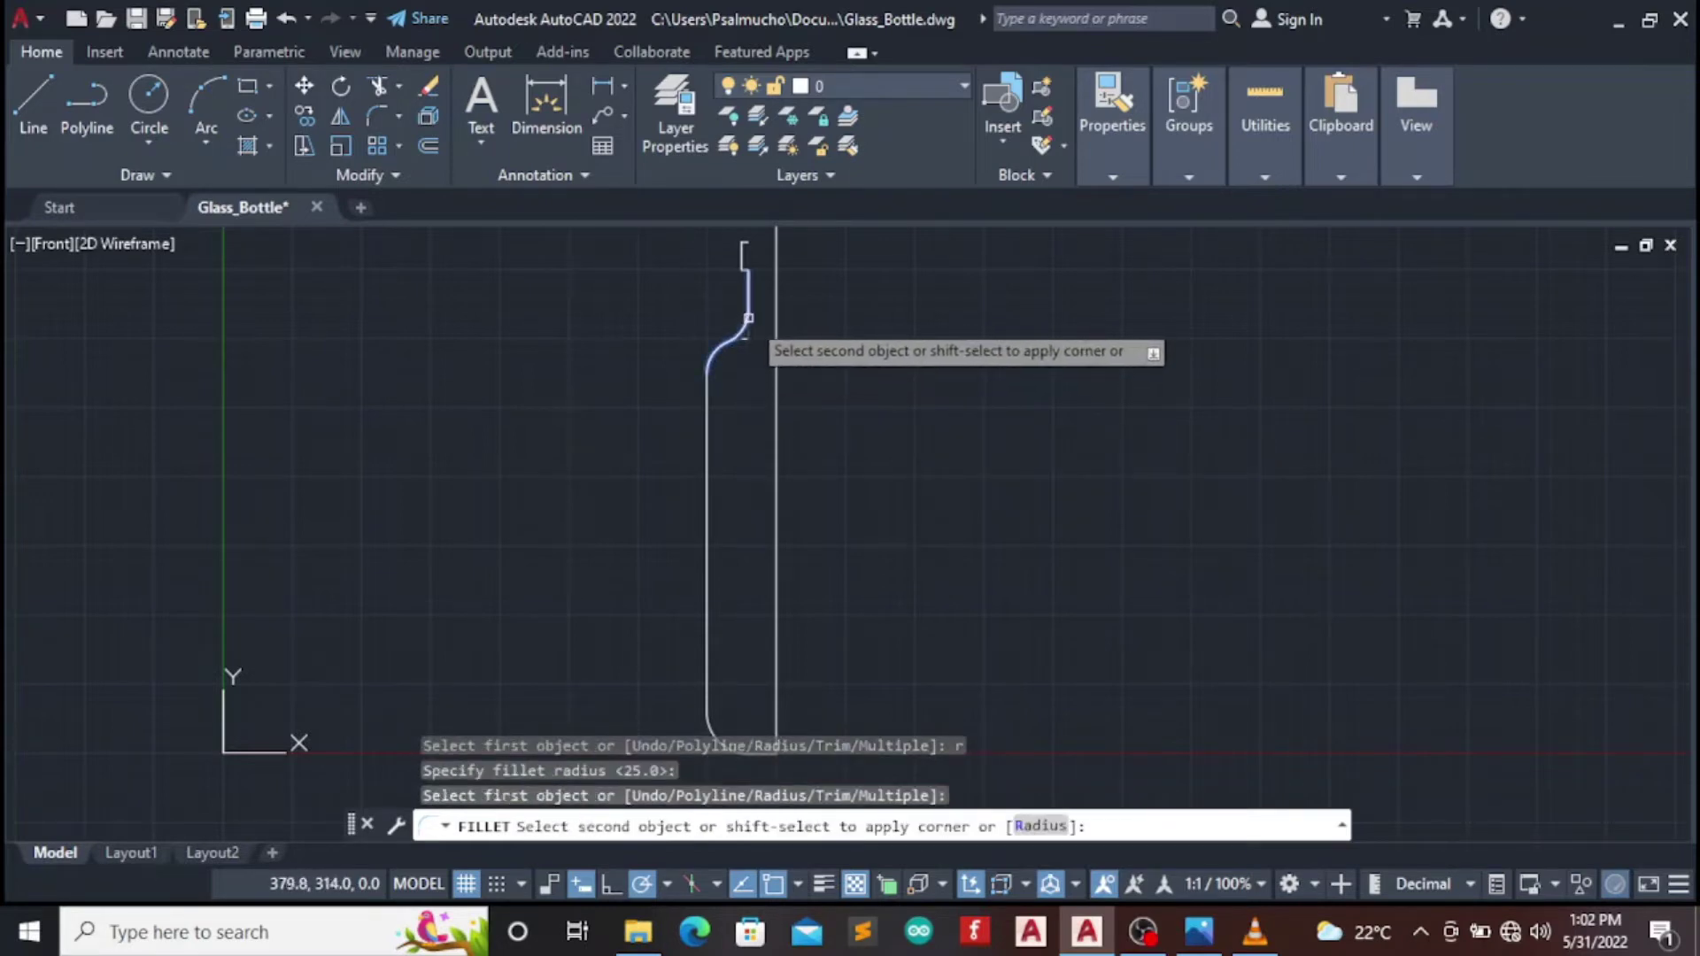
pyautogui.click(748, 317)
pyautogui.scroll(2, 771, 334)
pyautogui.scroll(2, 753, 334)
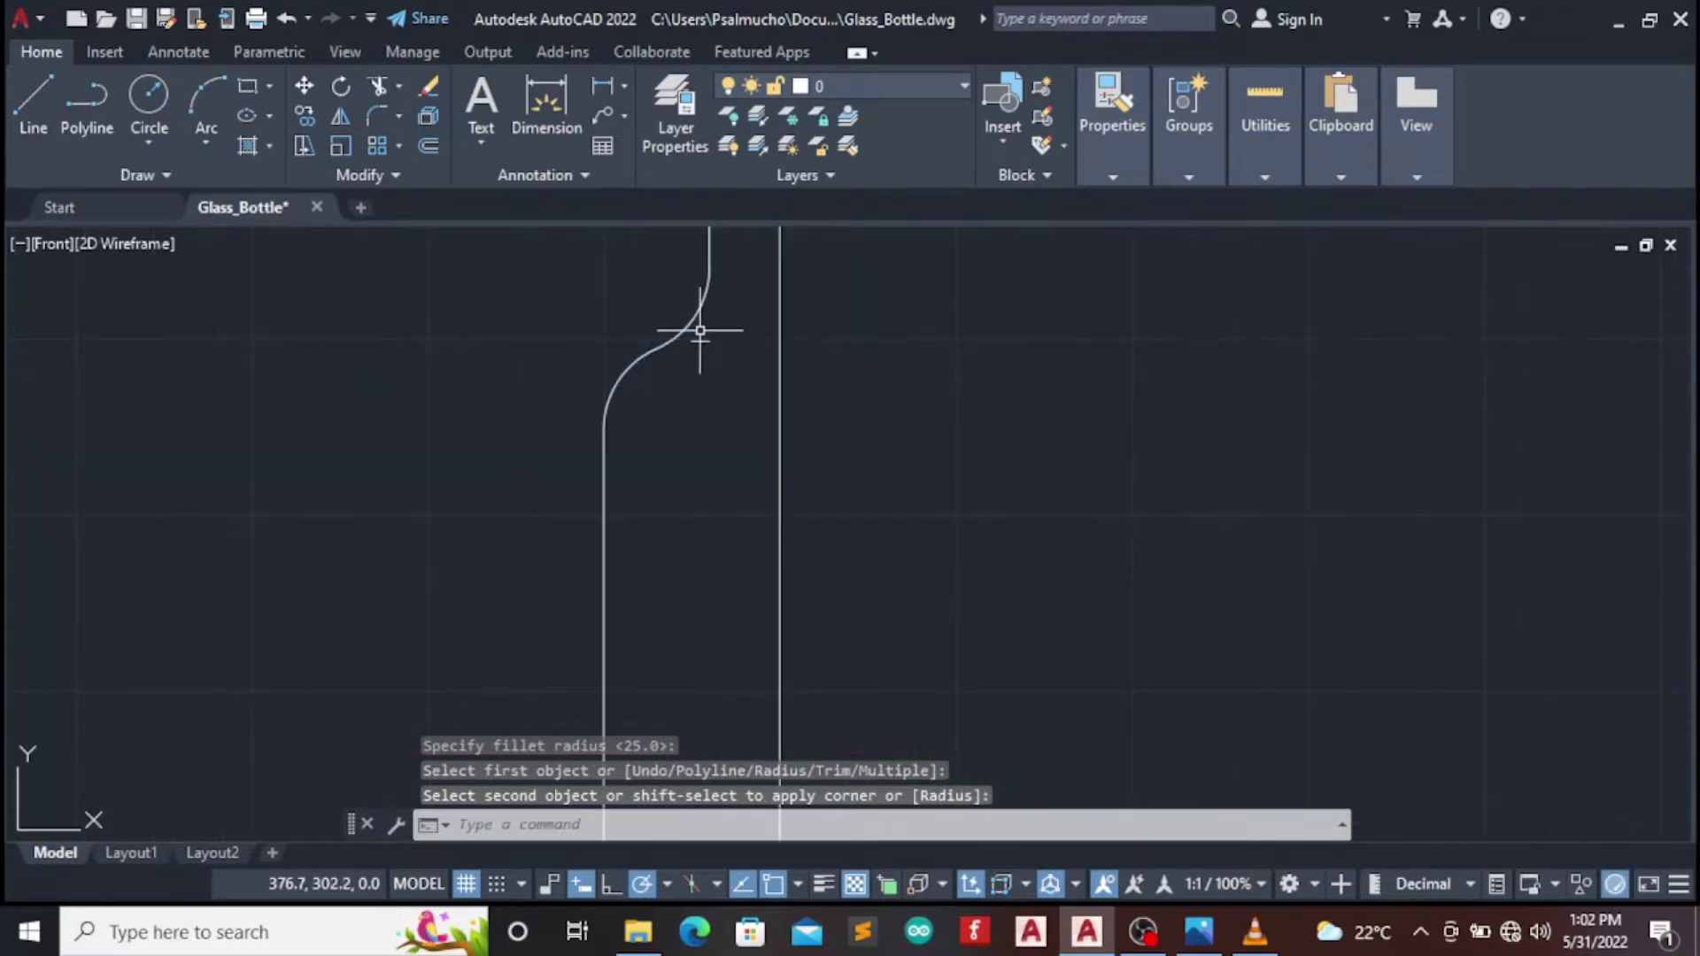
pyautogui.moveTo(710, 342)
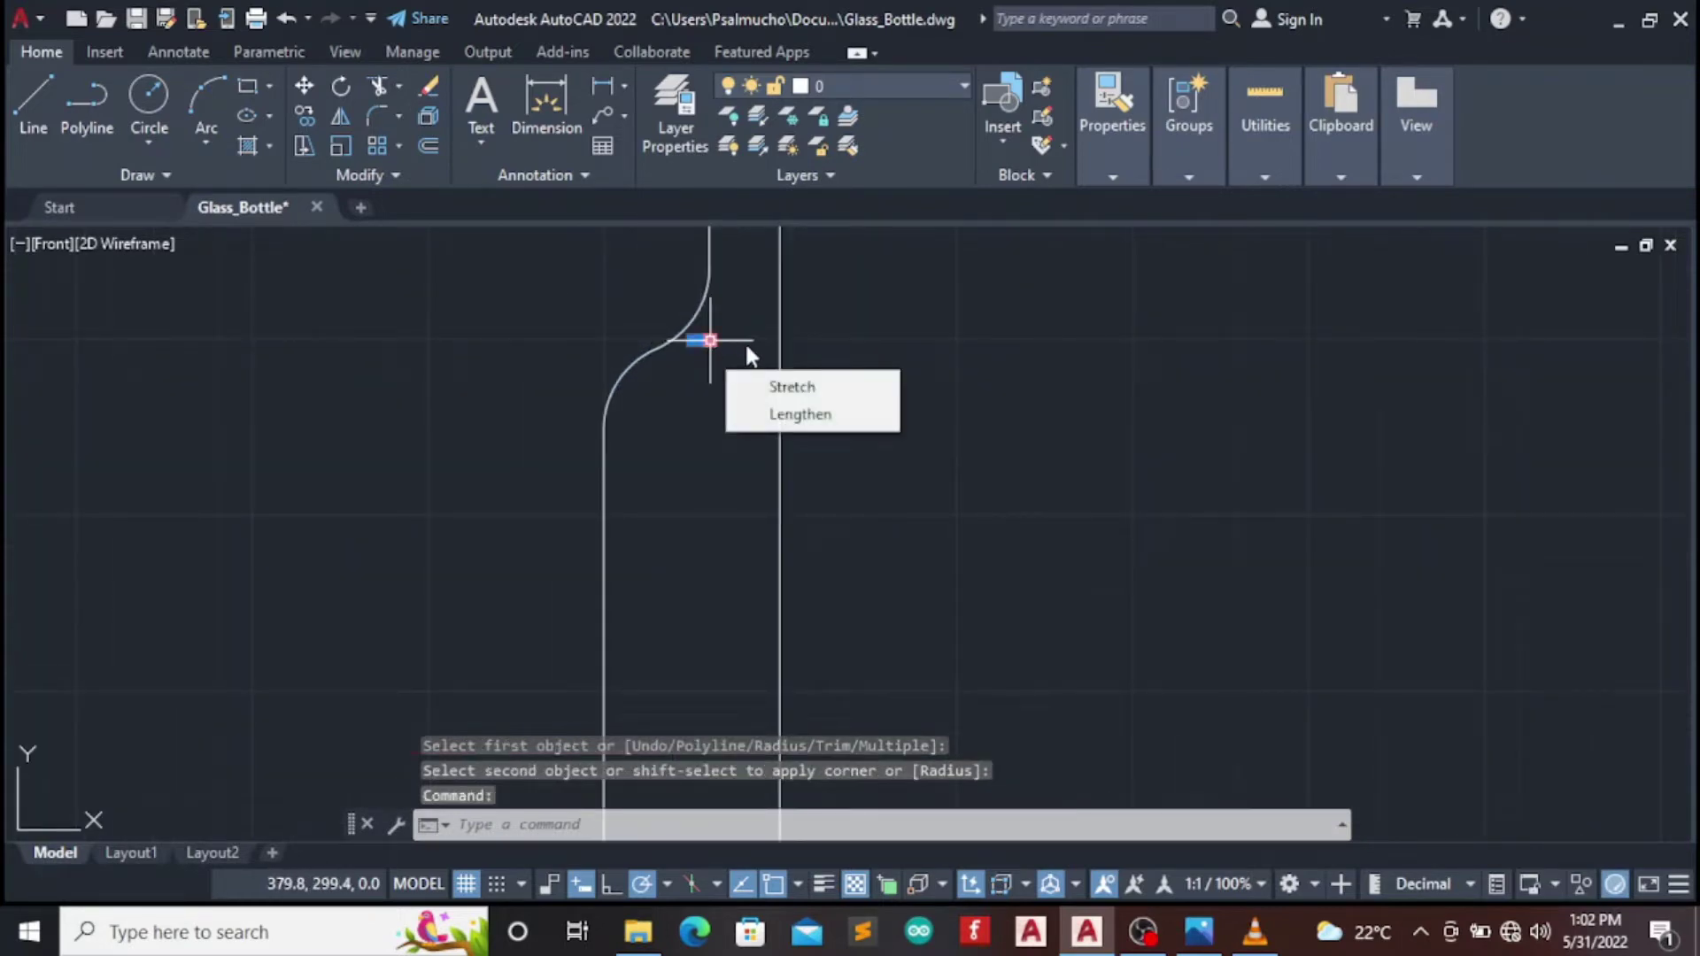
# Erase the leftover shoulder stub and pan the view up to the bottle neck
pyautogui.press('Delete')
pyautogui.scroll(-3, 794, 320)
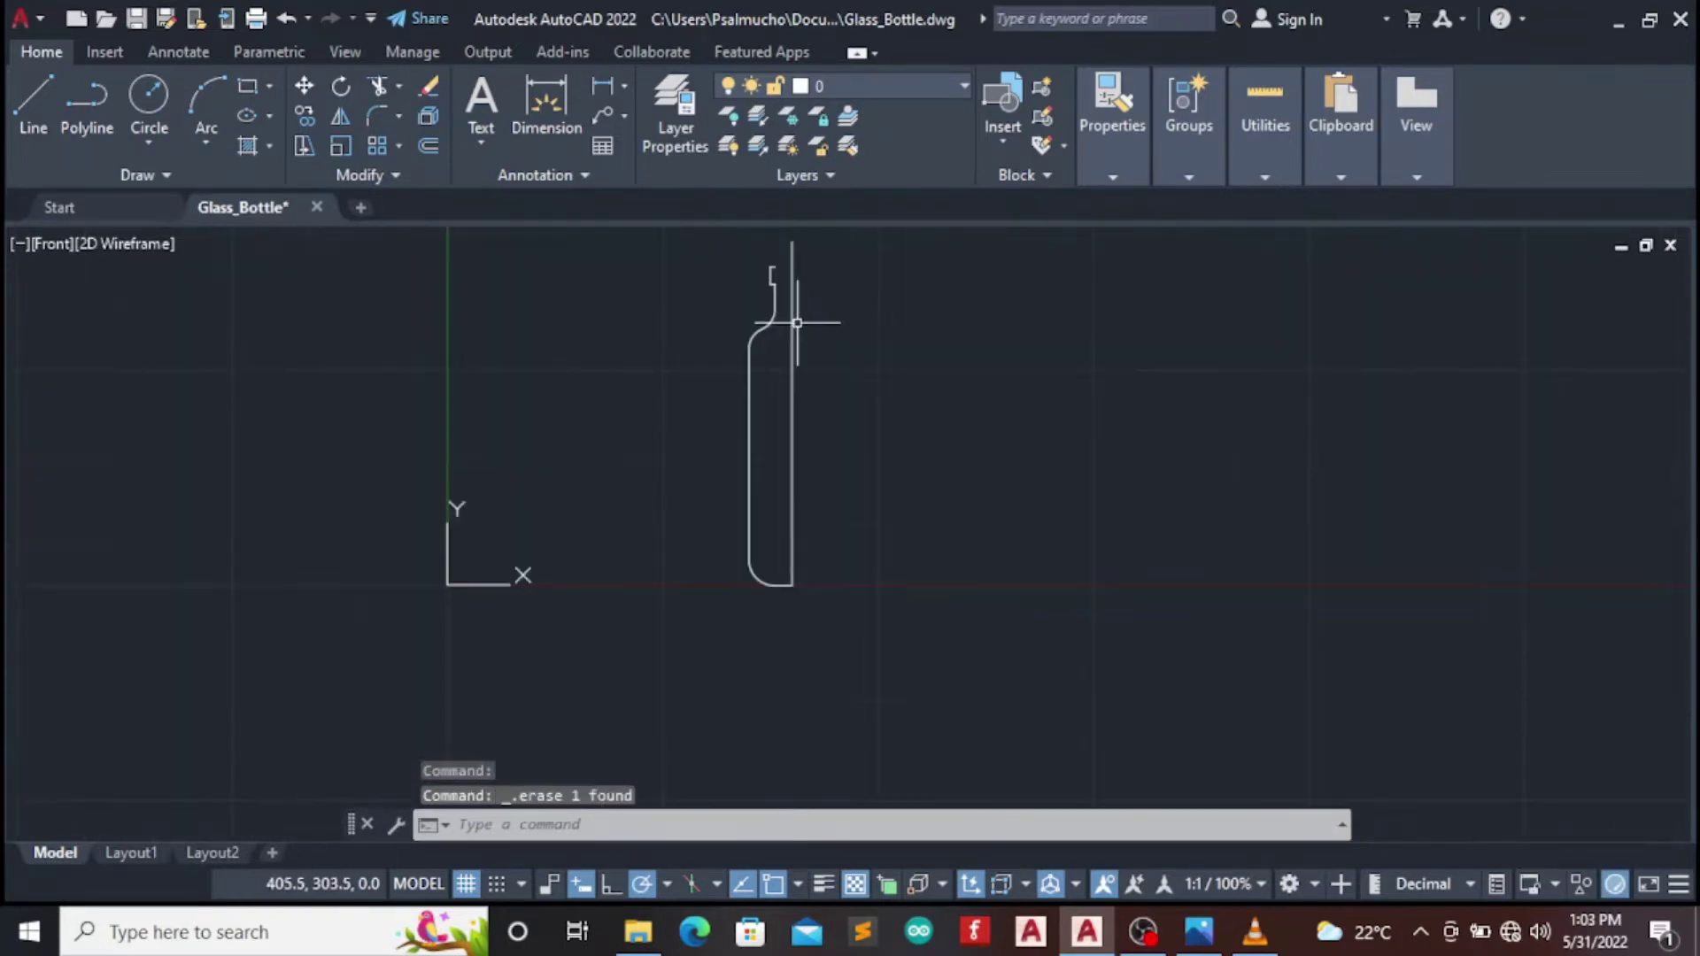
pyautogui.write('P')
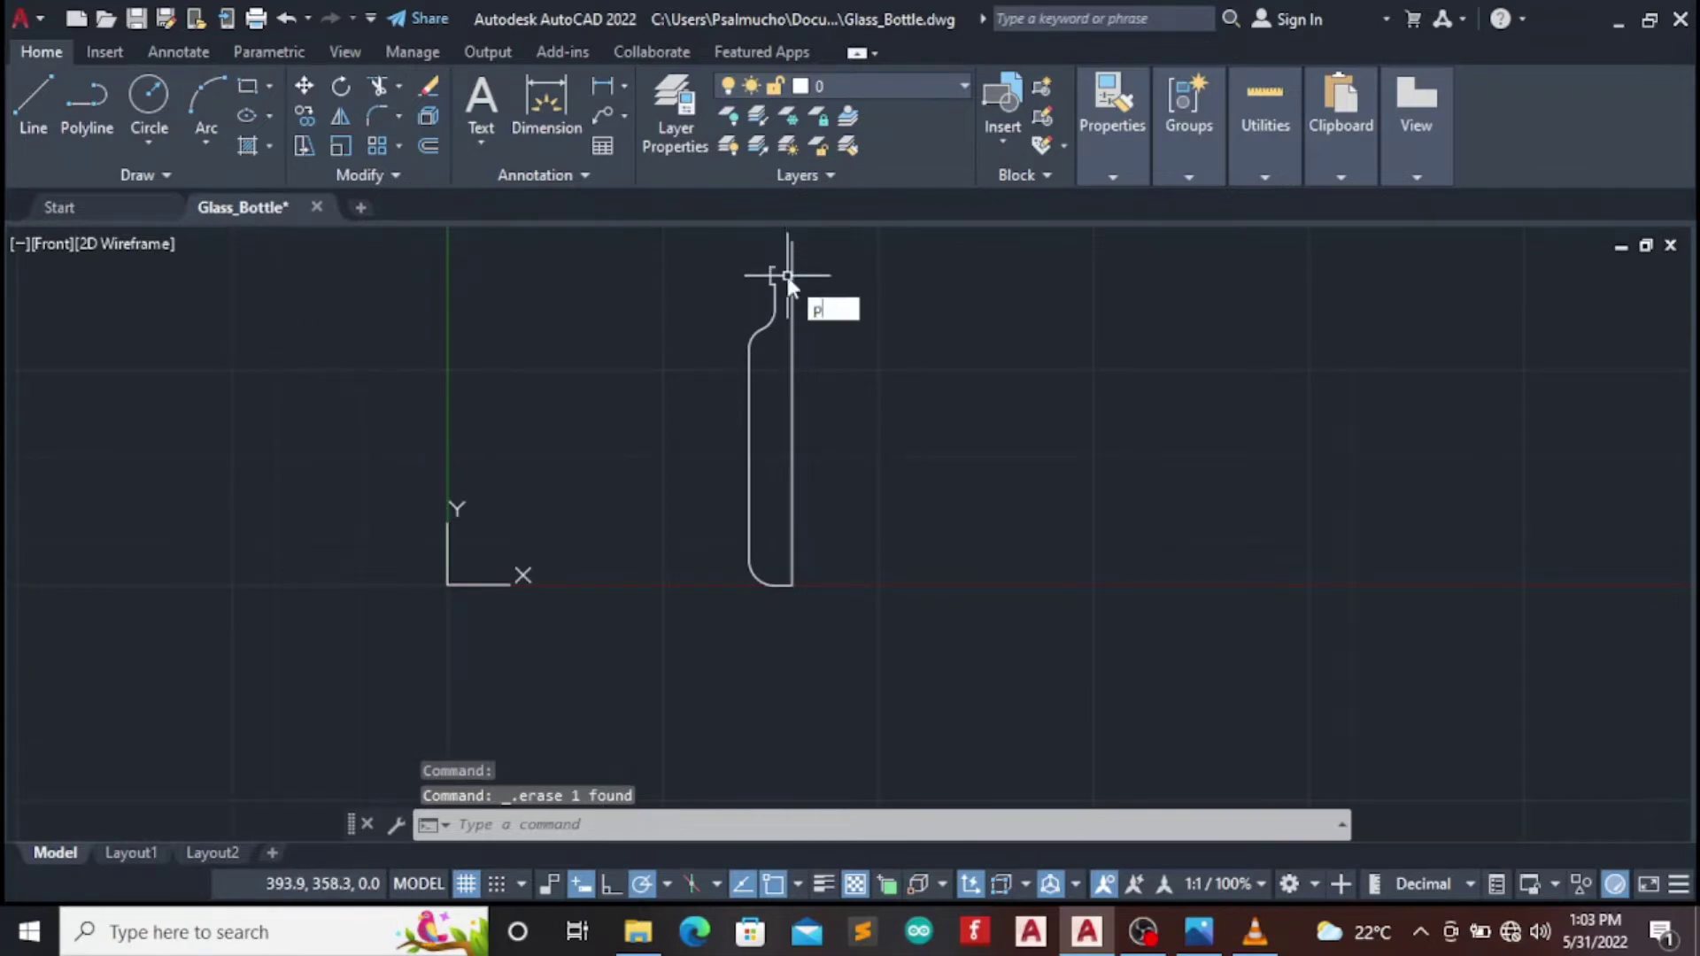
pyautogui.write('AN')
pyautogui.click(851, 333)
pyautogui.moveTo(830, 311); pyautogui.dragTo(849, 573)
pyautogui.scroll(5, 831, 479)
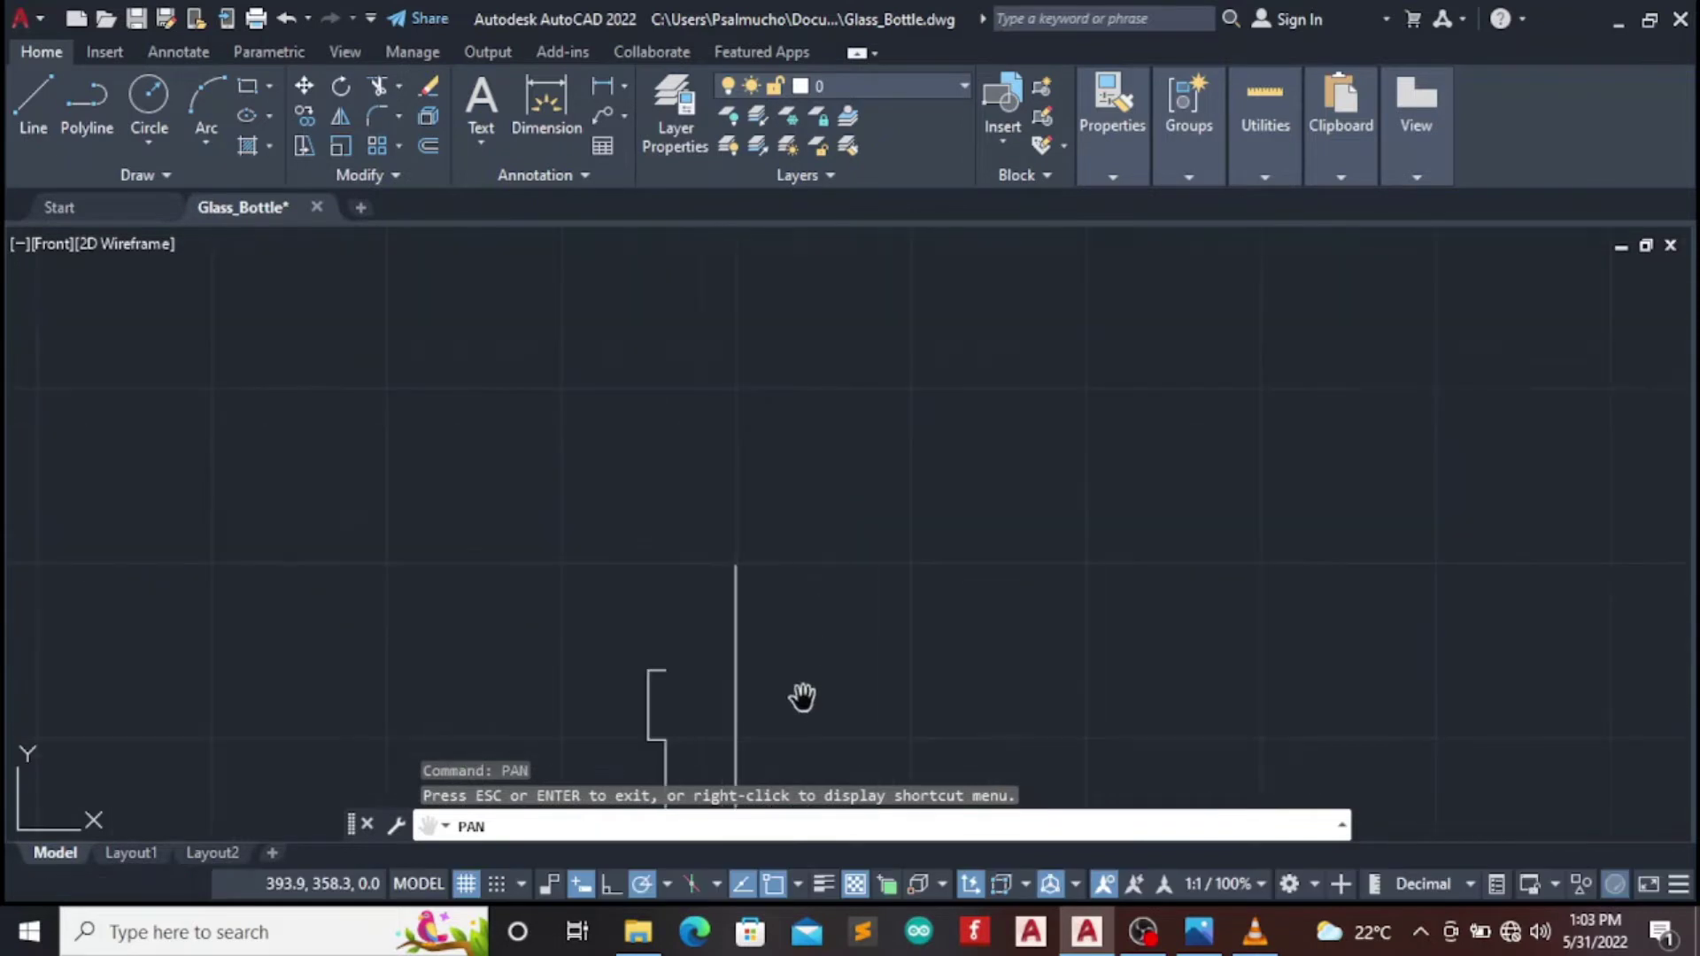
pyautogui.moveTo(804, 698)
pyautogui.mouseDown()
pyautogui.moveTo(789, 467)
pyautogui.moveTo(965, 460)
pyautogui.mouseUp()
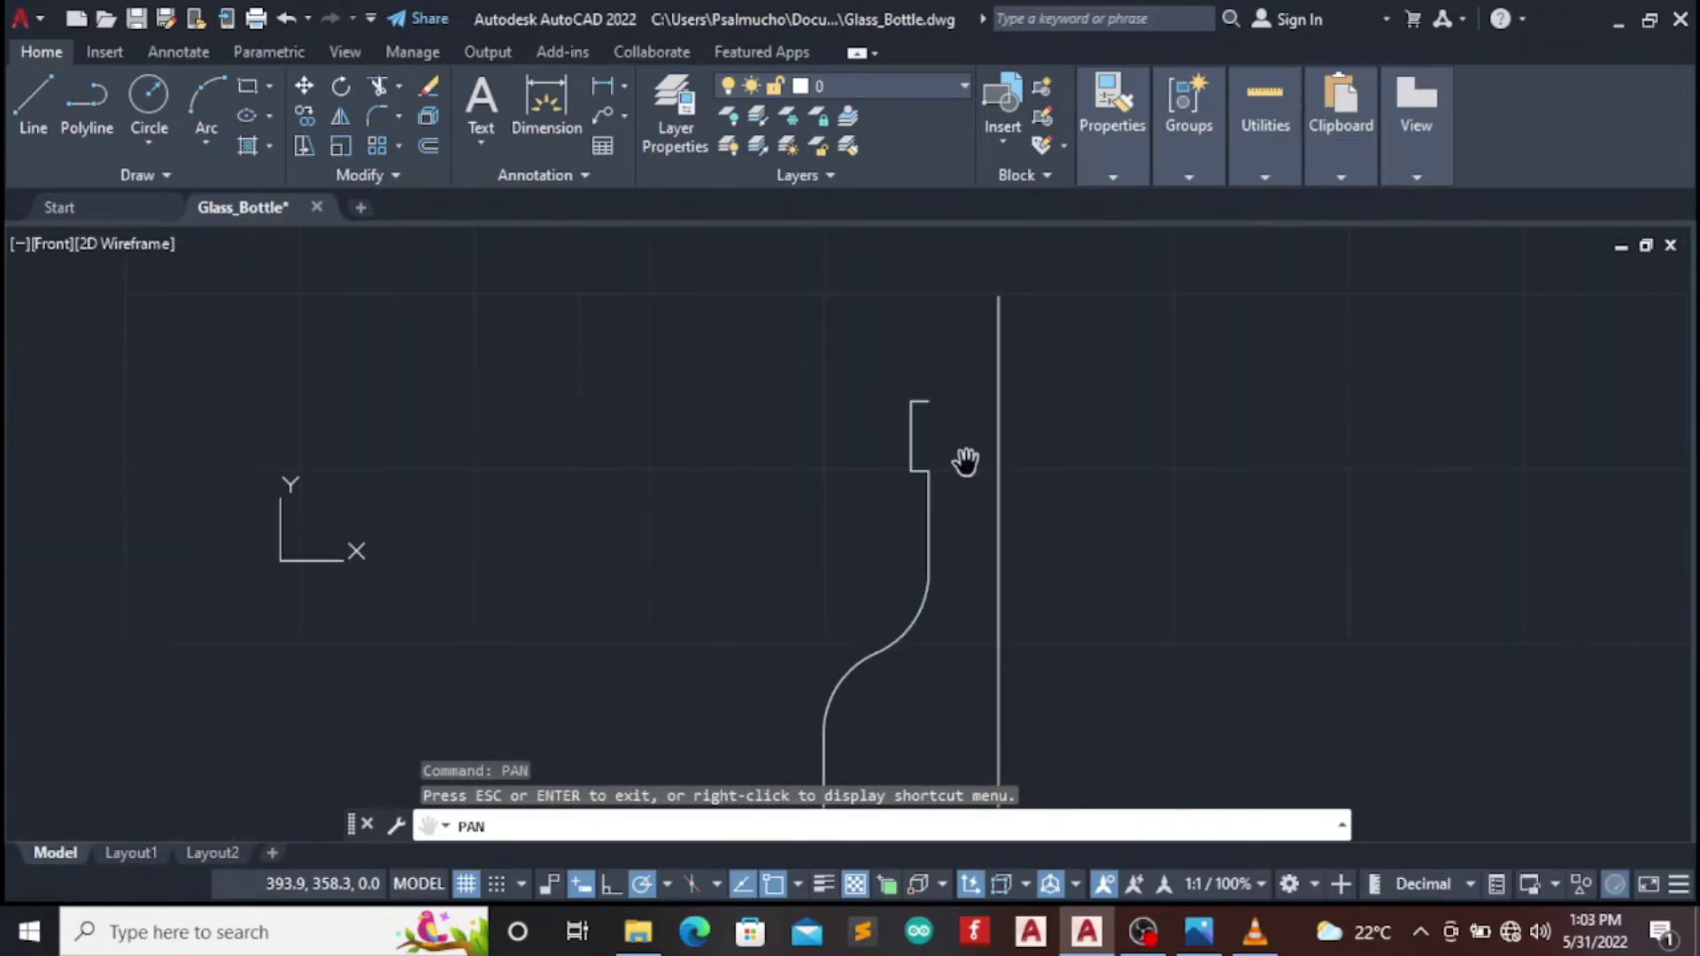
pyautogui.press('Escape')
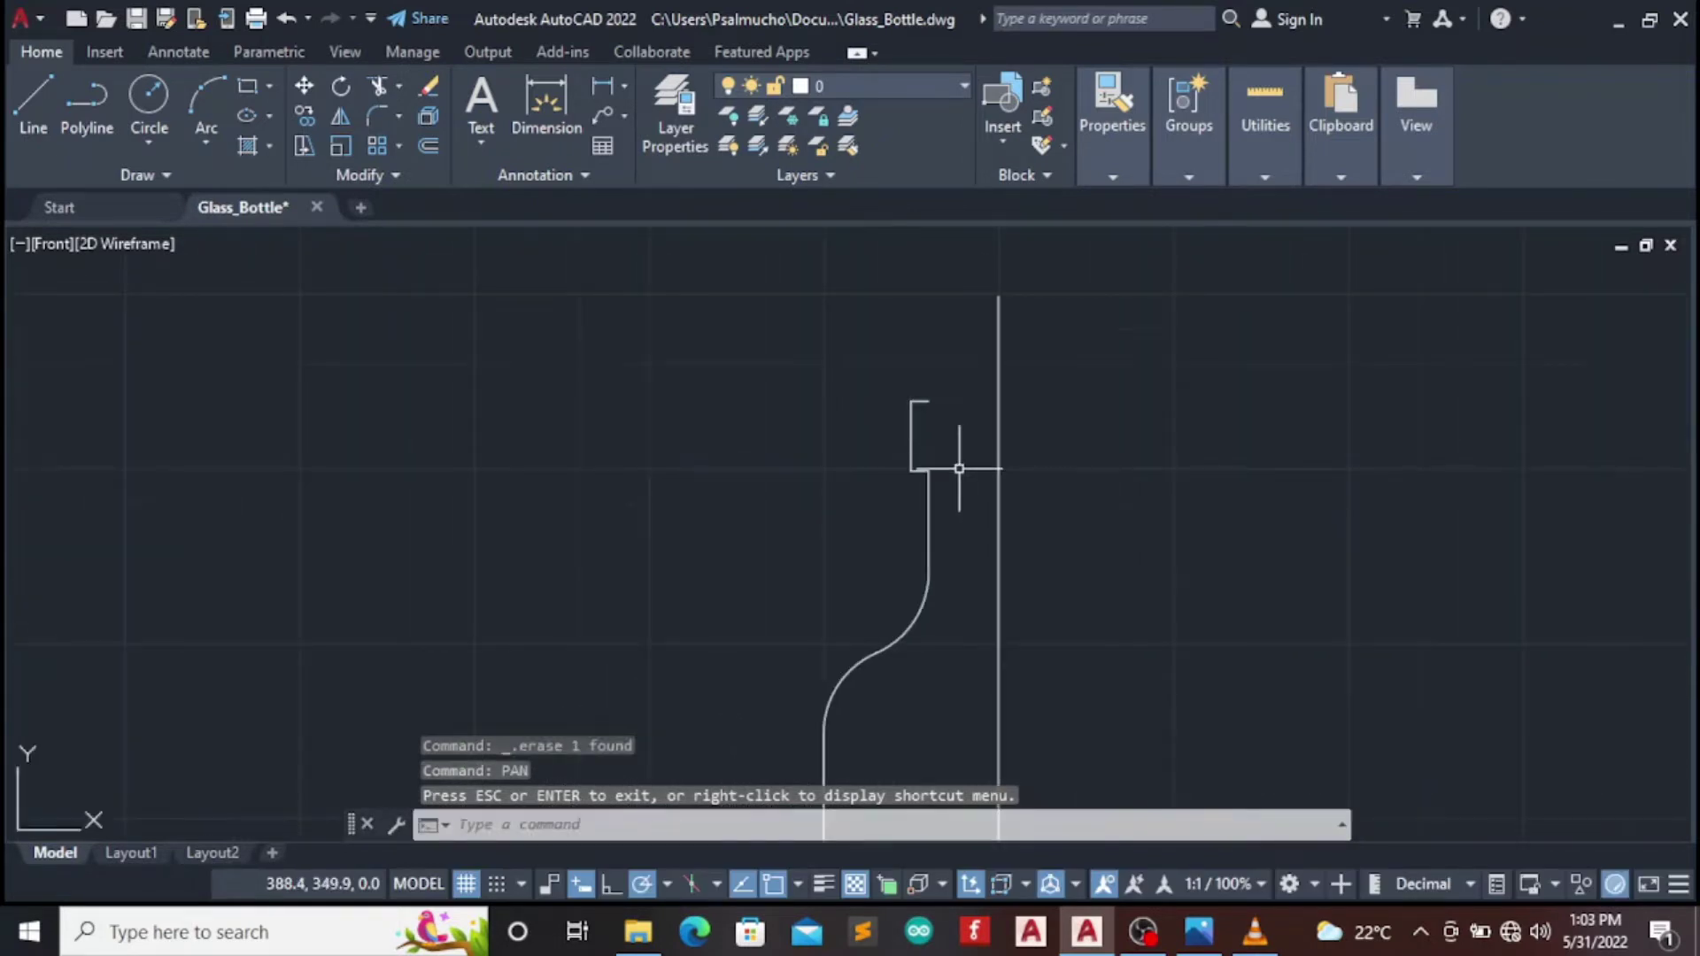
pyautogui.scroll(2, 959, 469)
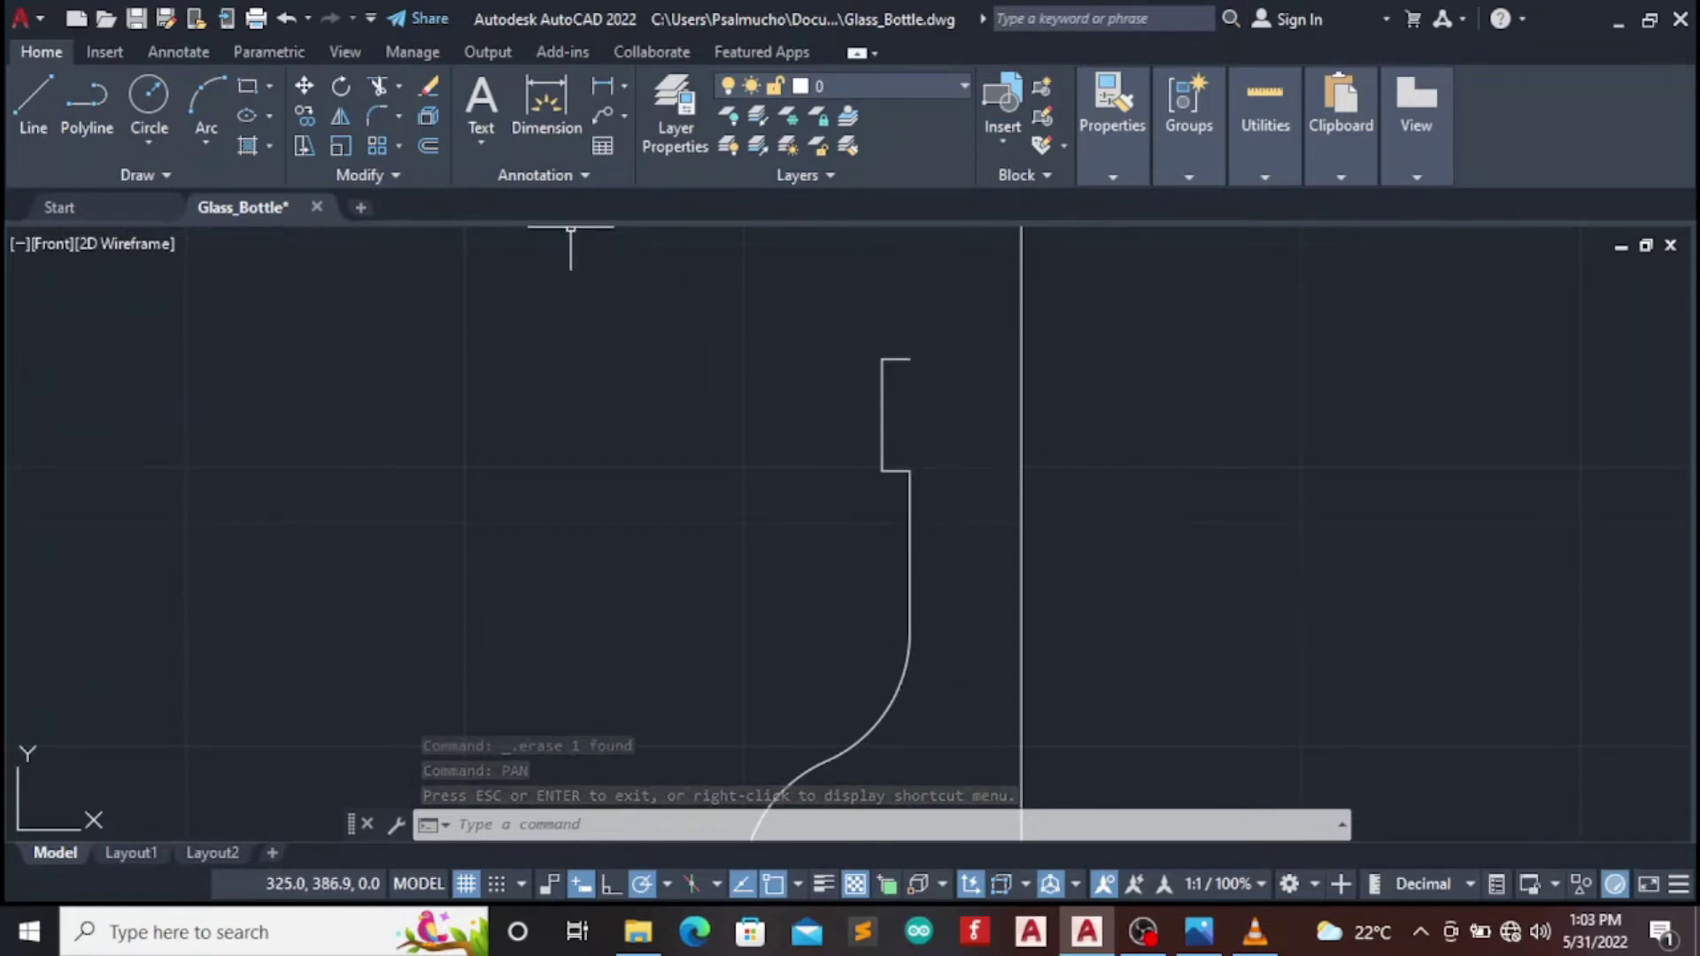
pyautogui.click(372, 108)
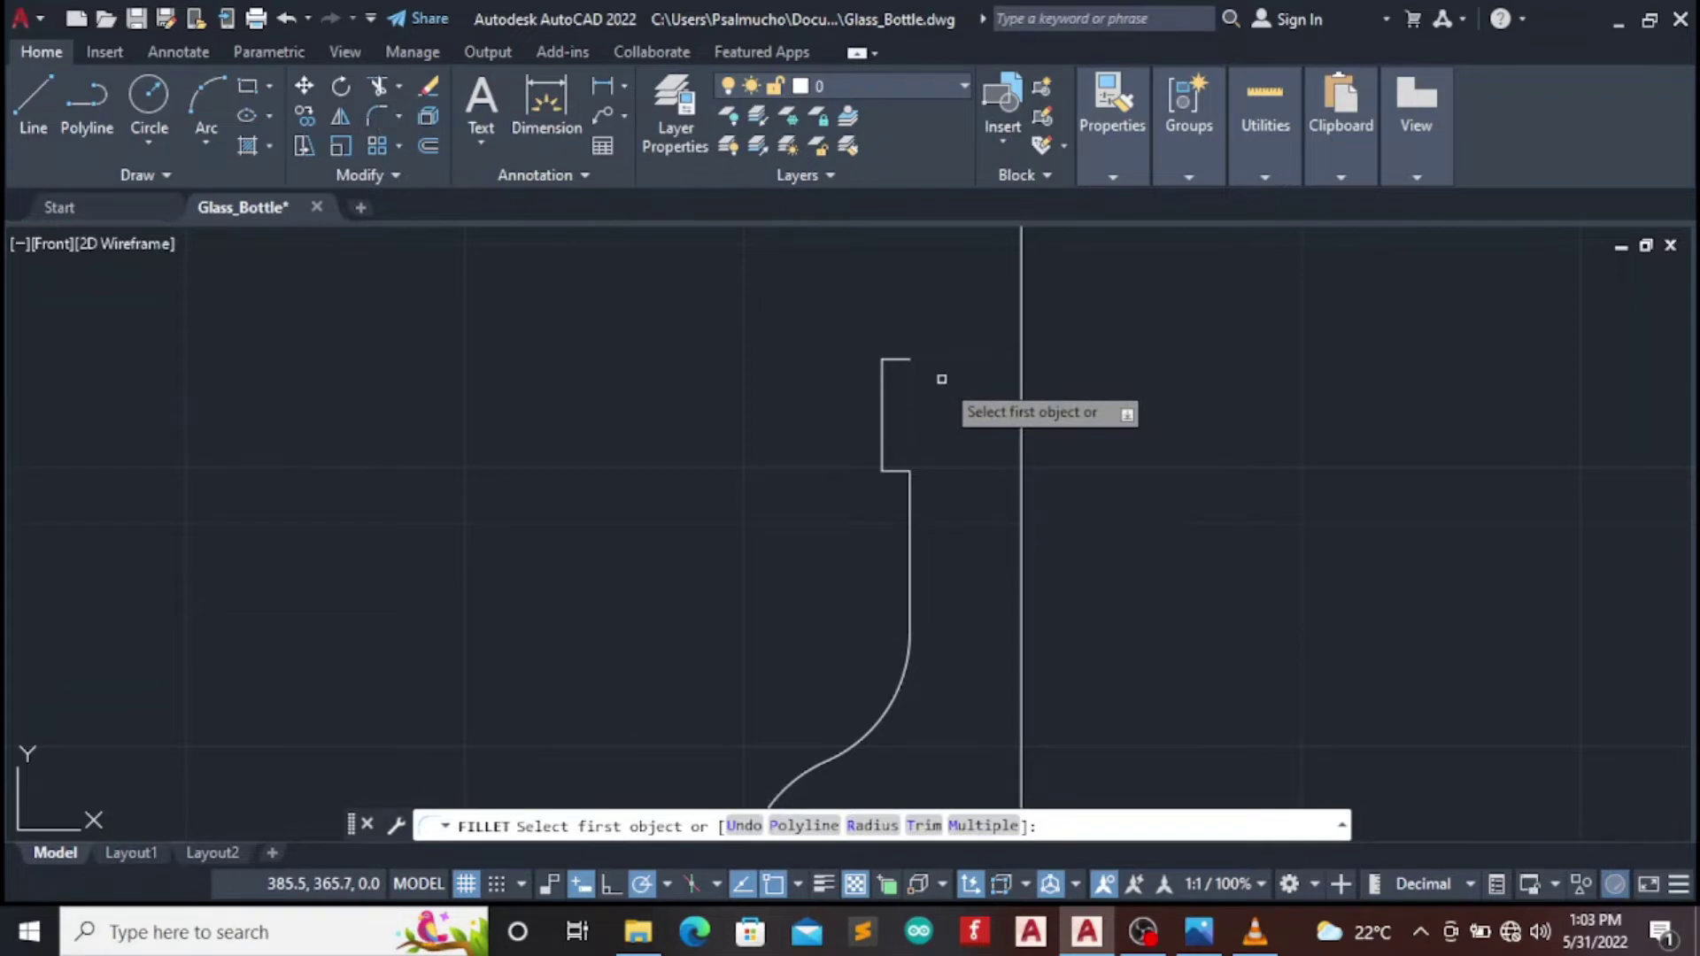
pyautogui.write('r')
# Fillet the neck base and upper neck corners with a 2-unit radius
pyautogui.press('Return')
pyautogui.write('2')
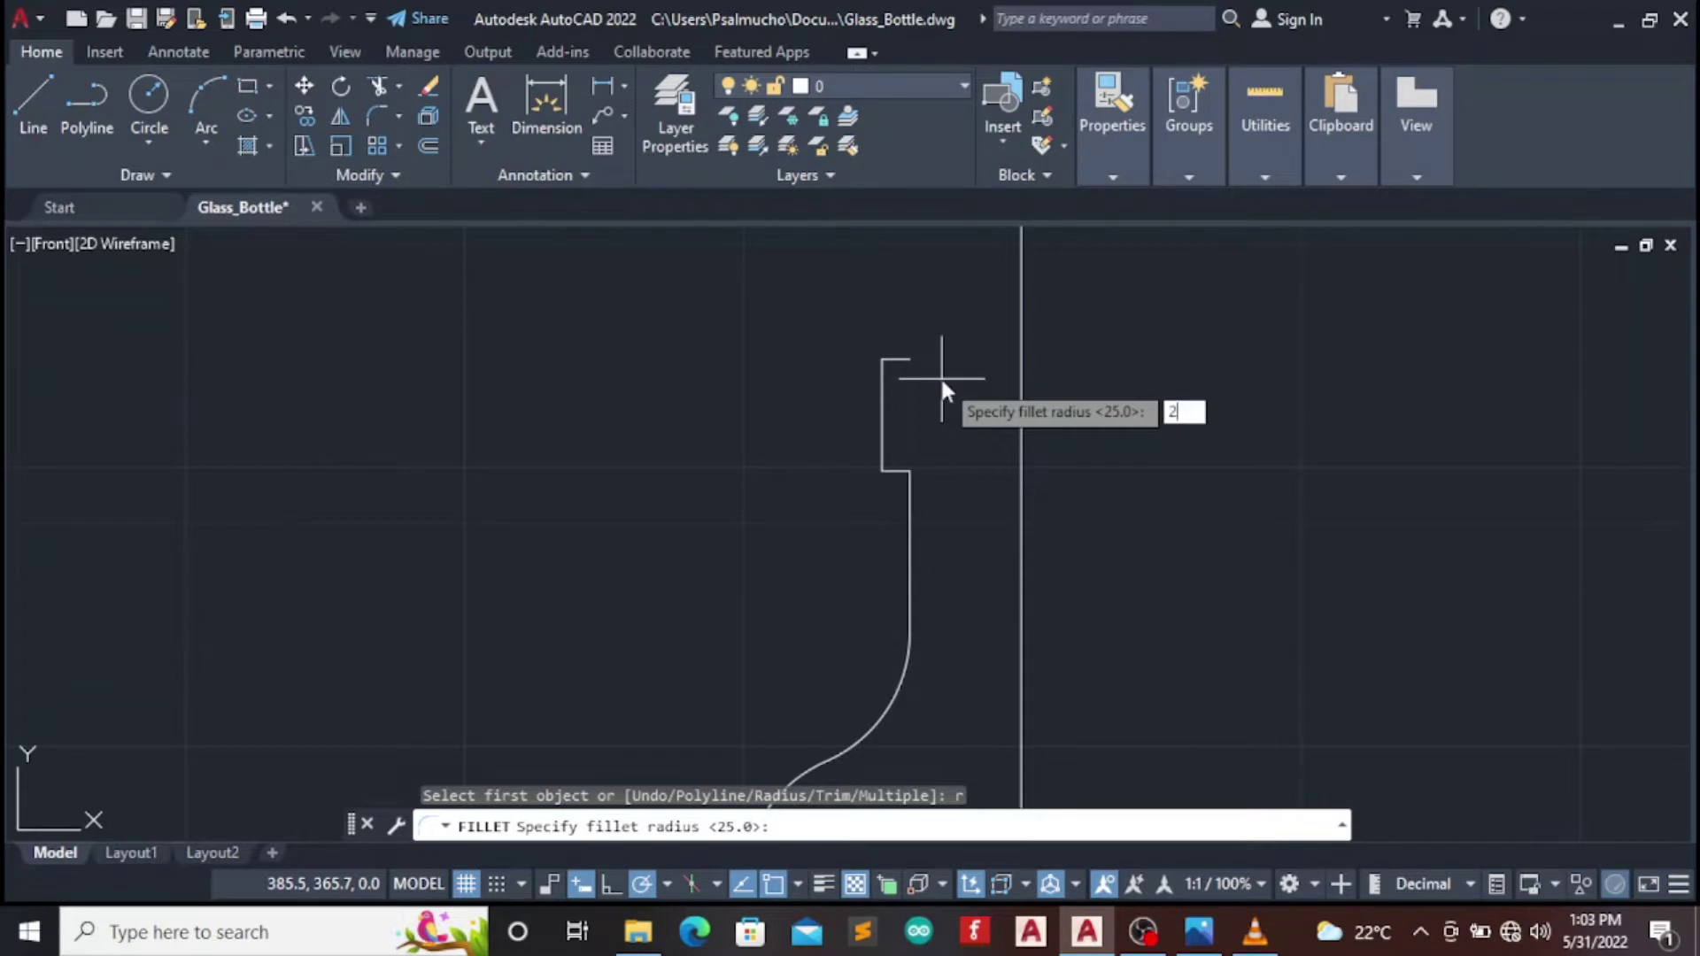
pyautogui.press('Return')
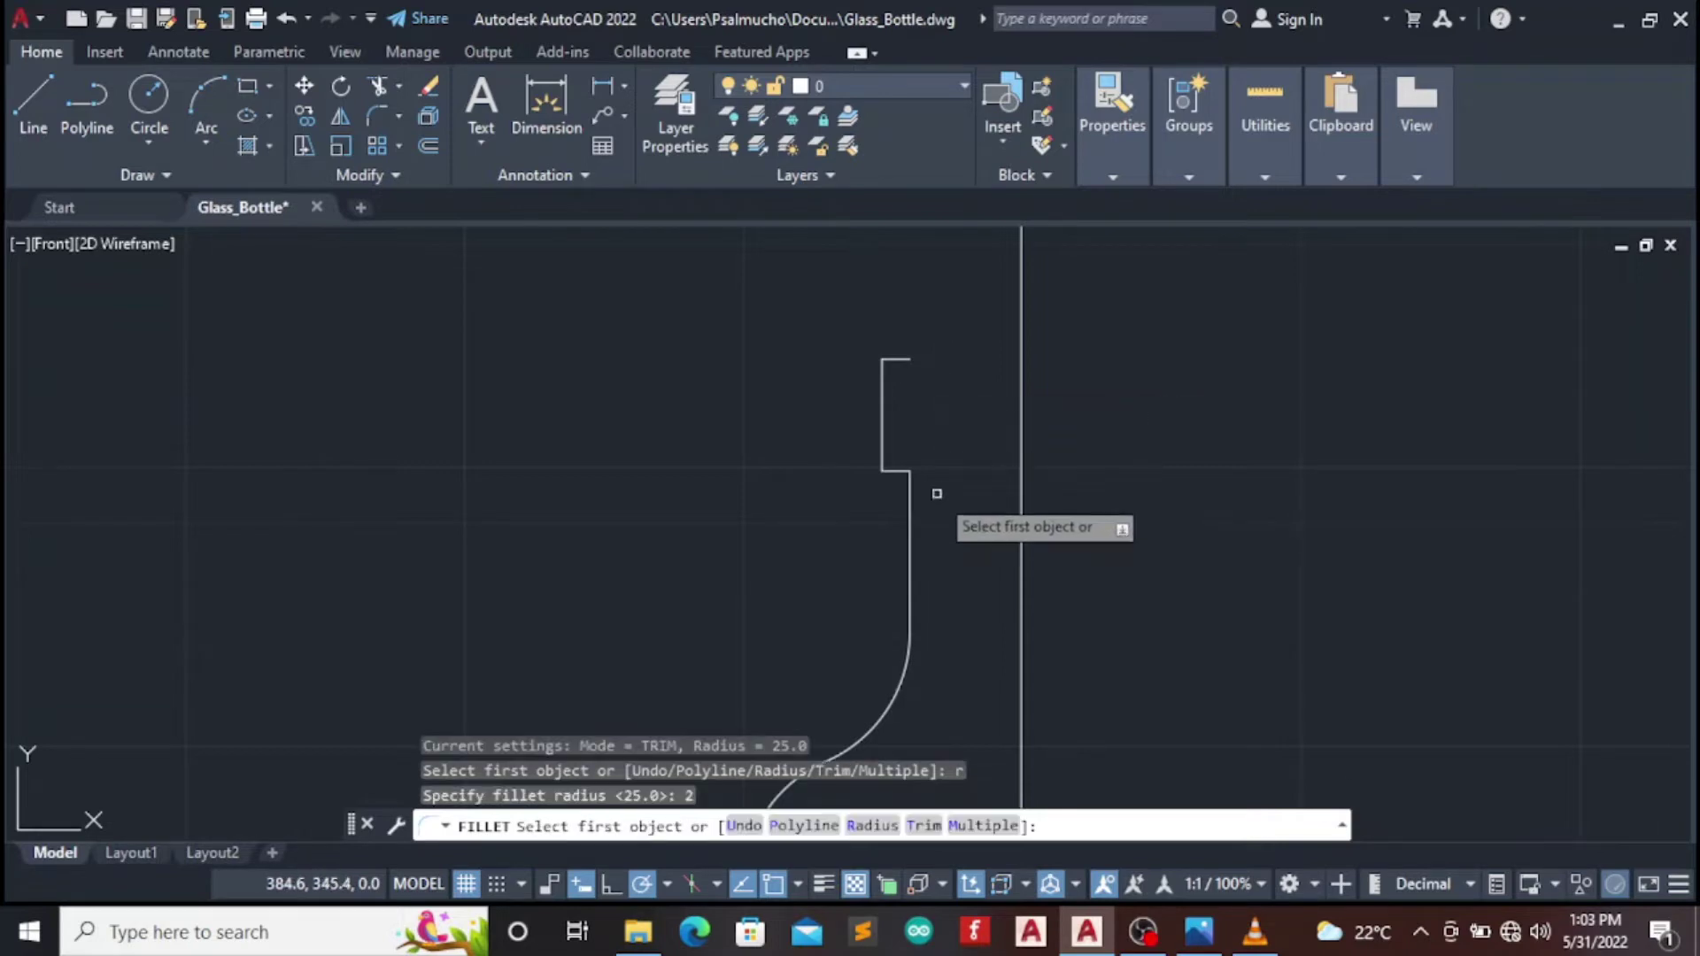
pyautogui.click(910, 496)
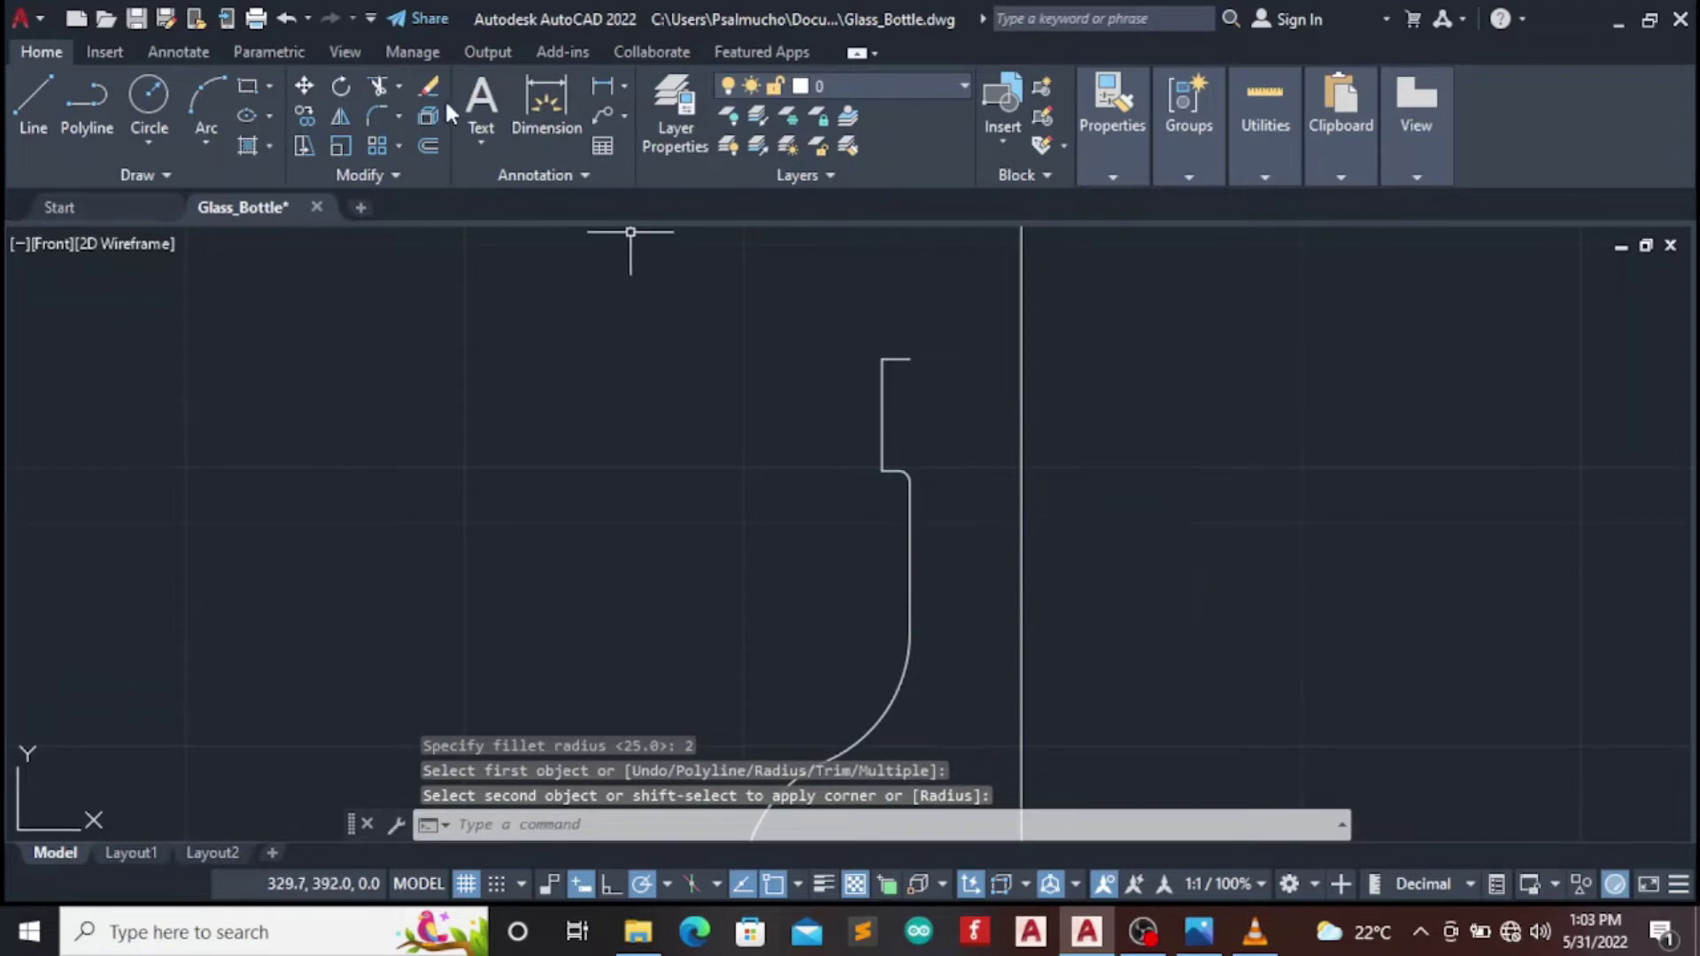
pyautogui.click(379, 115)
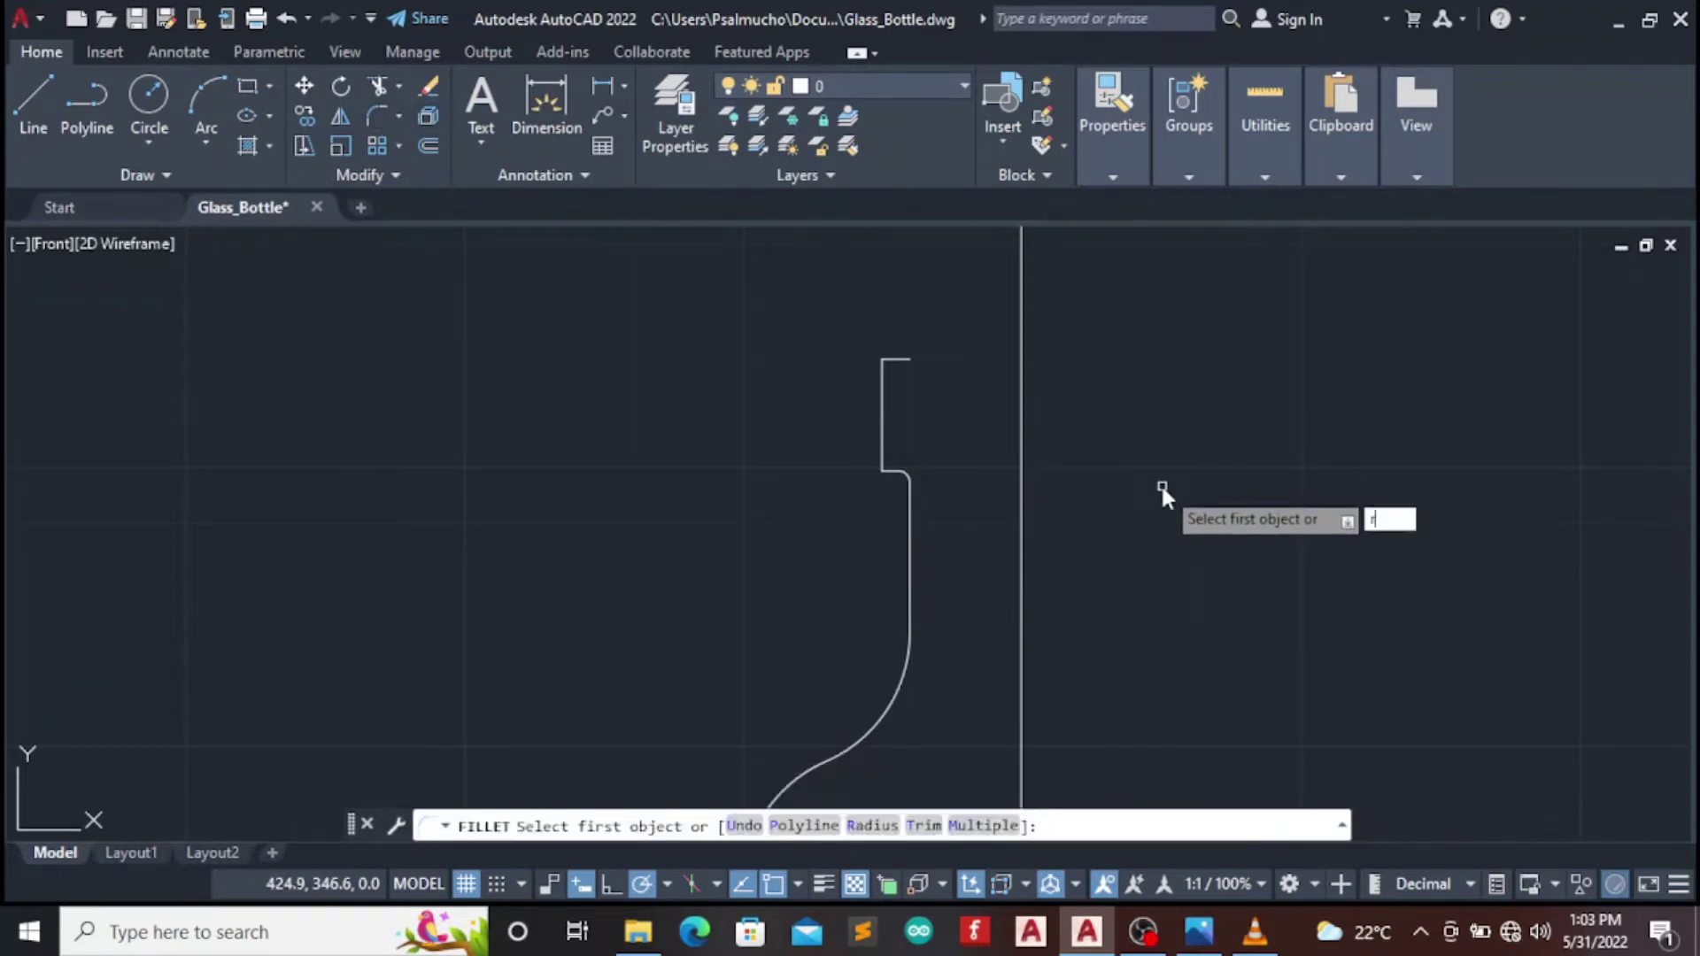
pyautogui.write('r')
pyautogui.press('Return')
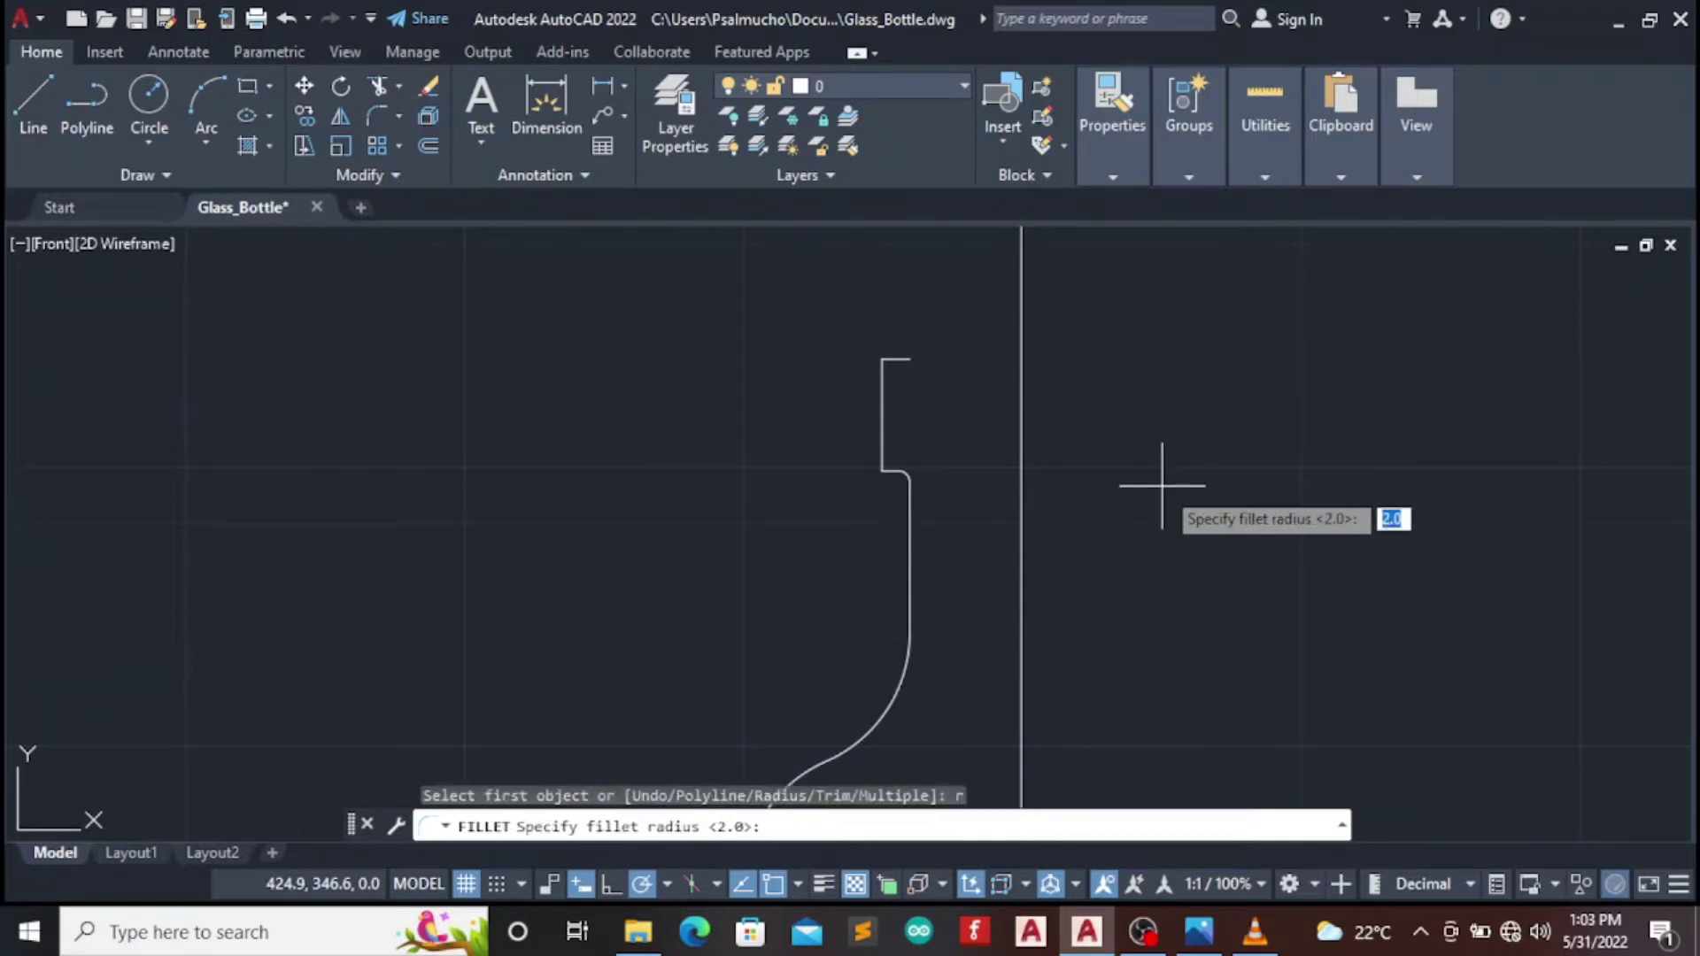
pyautogui.press('Return')
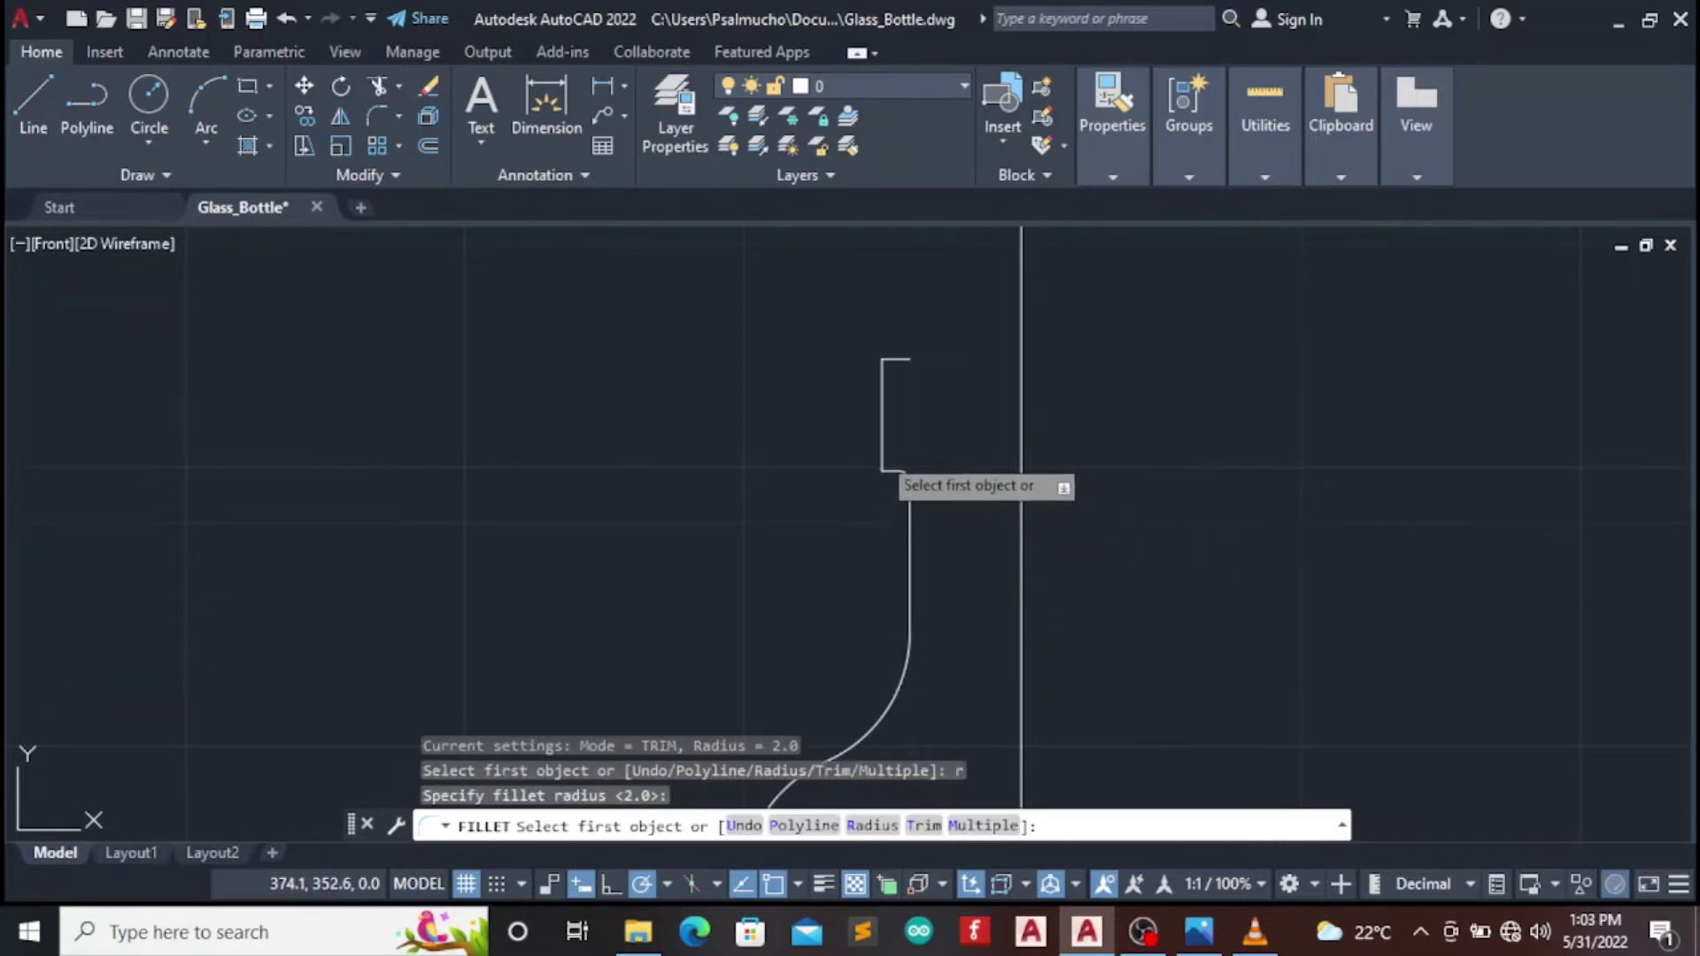
pyautogui.click(882, 457)
pyautogui.click(905, 483)
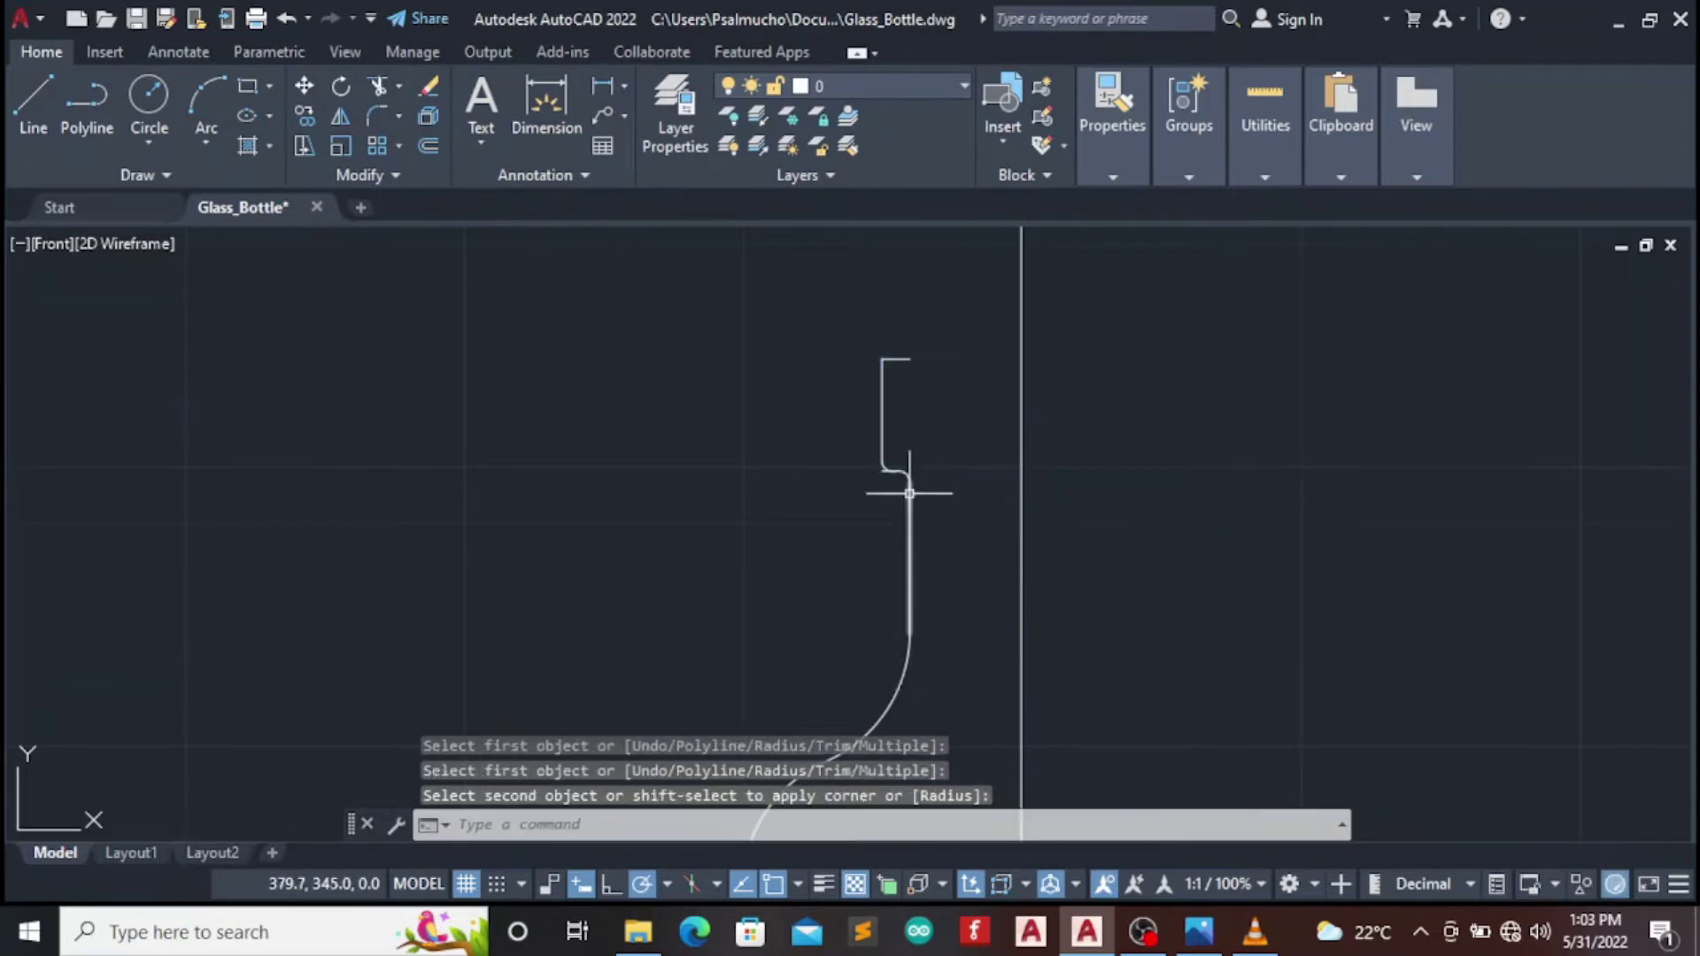
pyautogui.scroll(5, 910, 493)
pyautogui.click(850, 449)
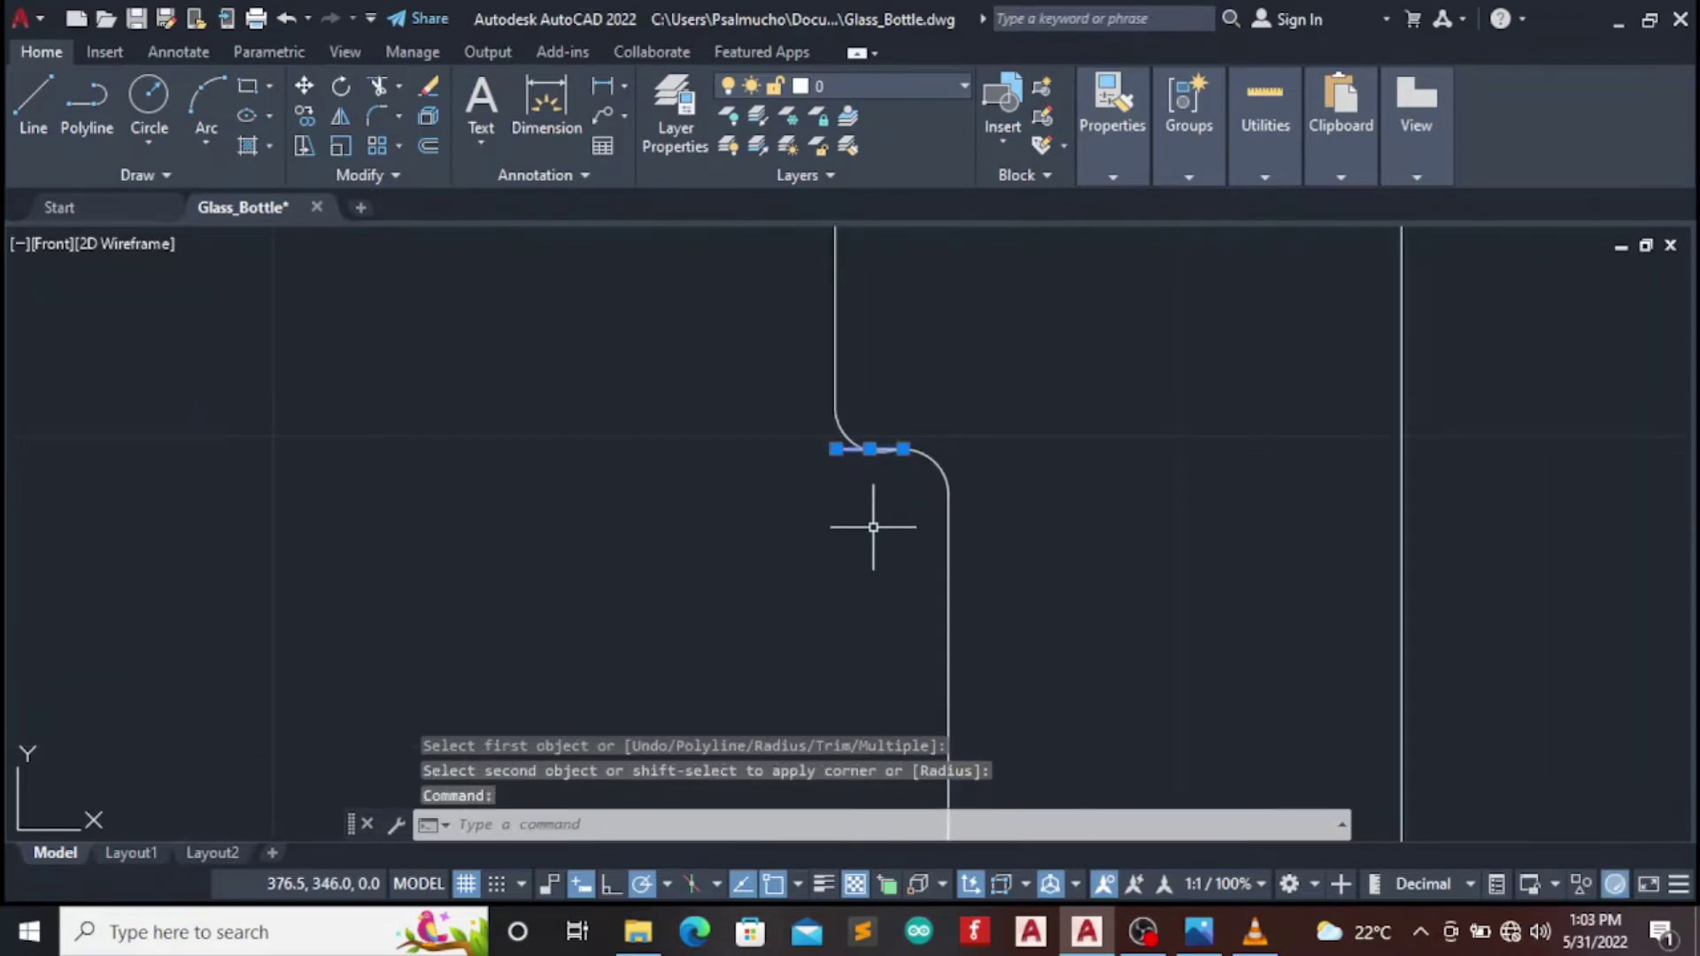
# Delete the leftover short horizontal line and fillet the top lip corner at radius 2
pyautogui.press('Delete')
pyautogui.scroll(-3, 912, 496)
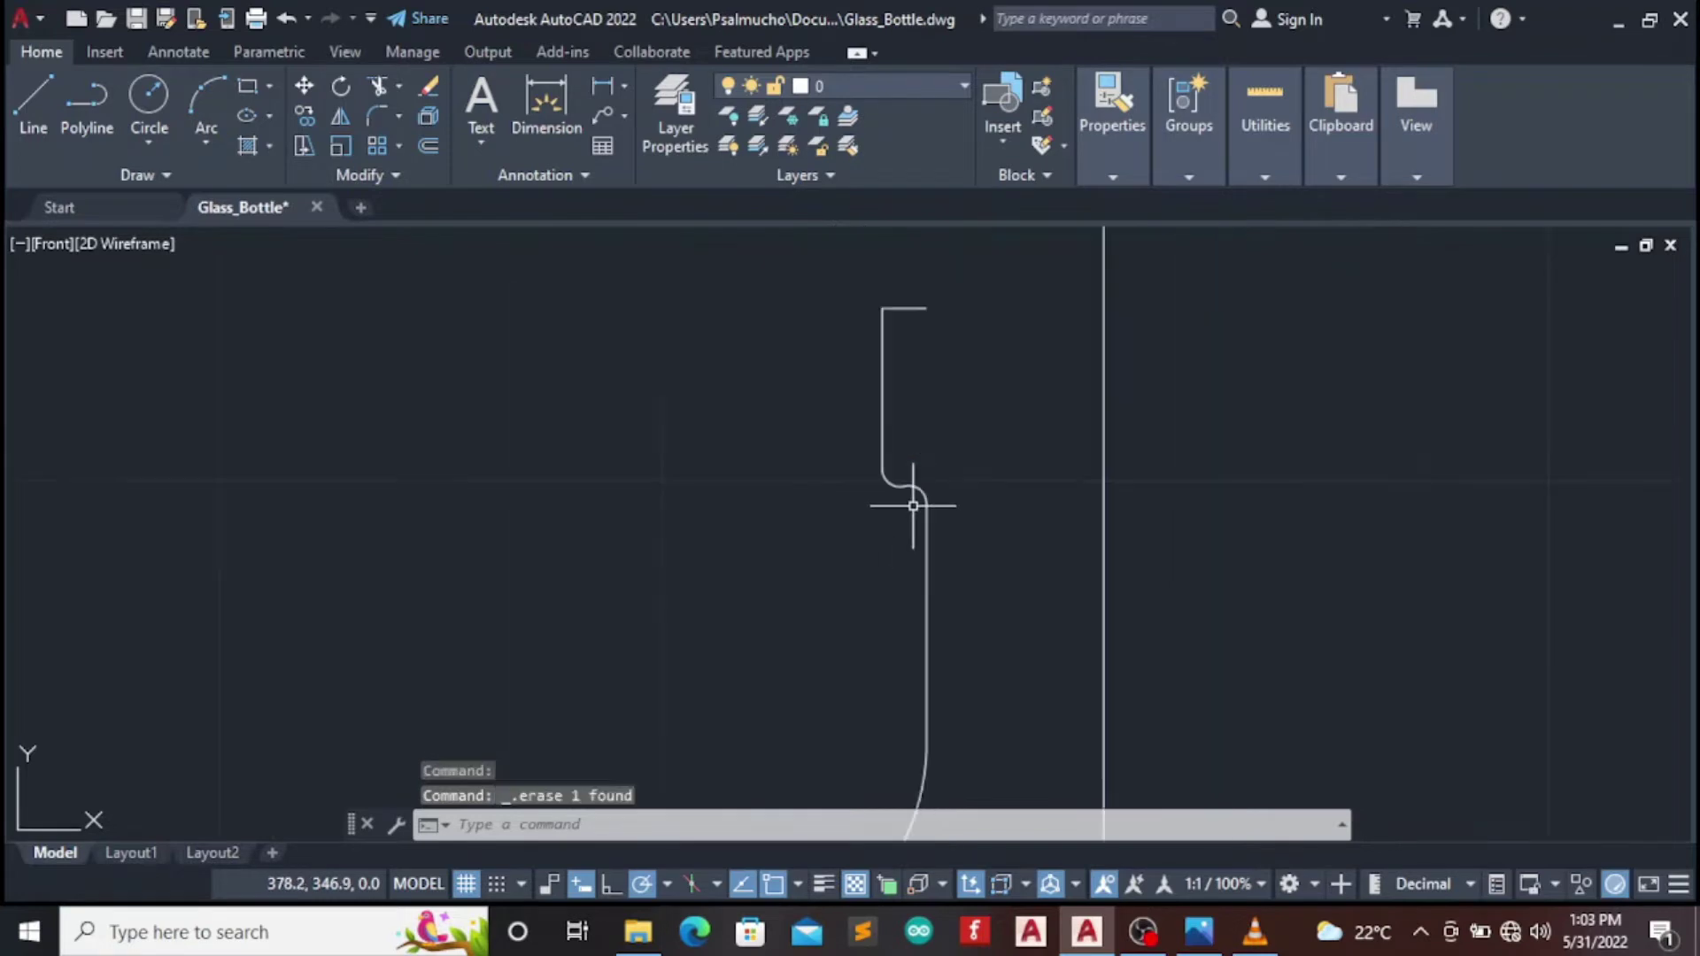
pyautogui.scroll(-2, 943, 456)
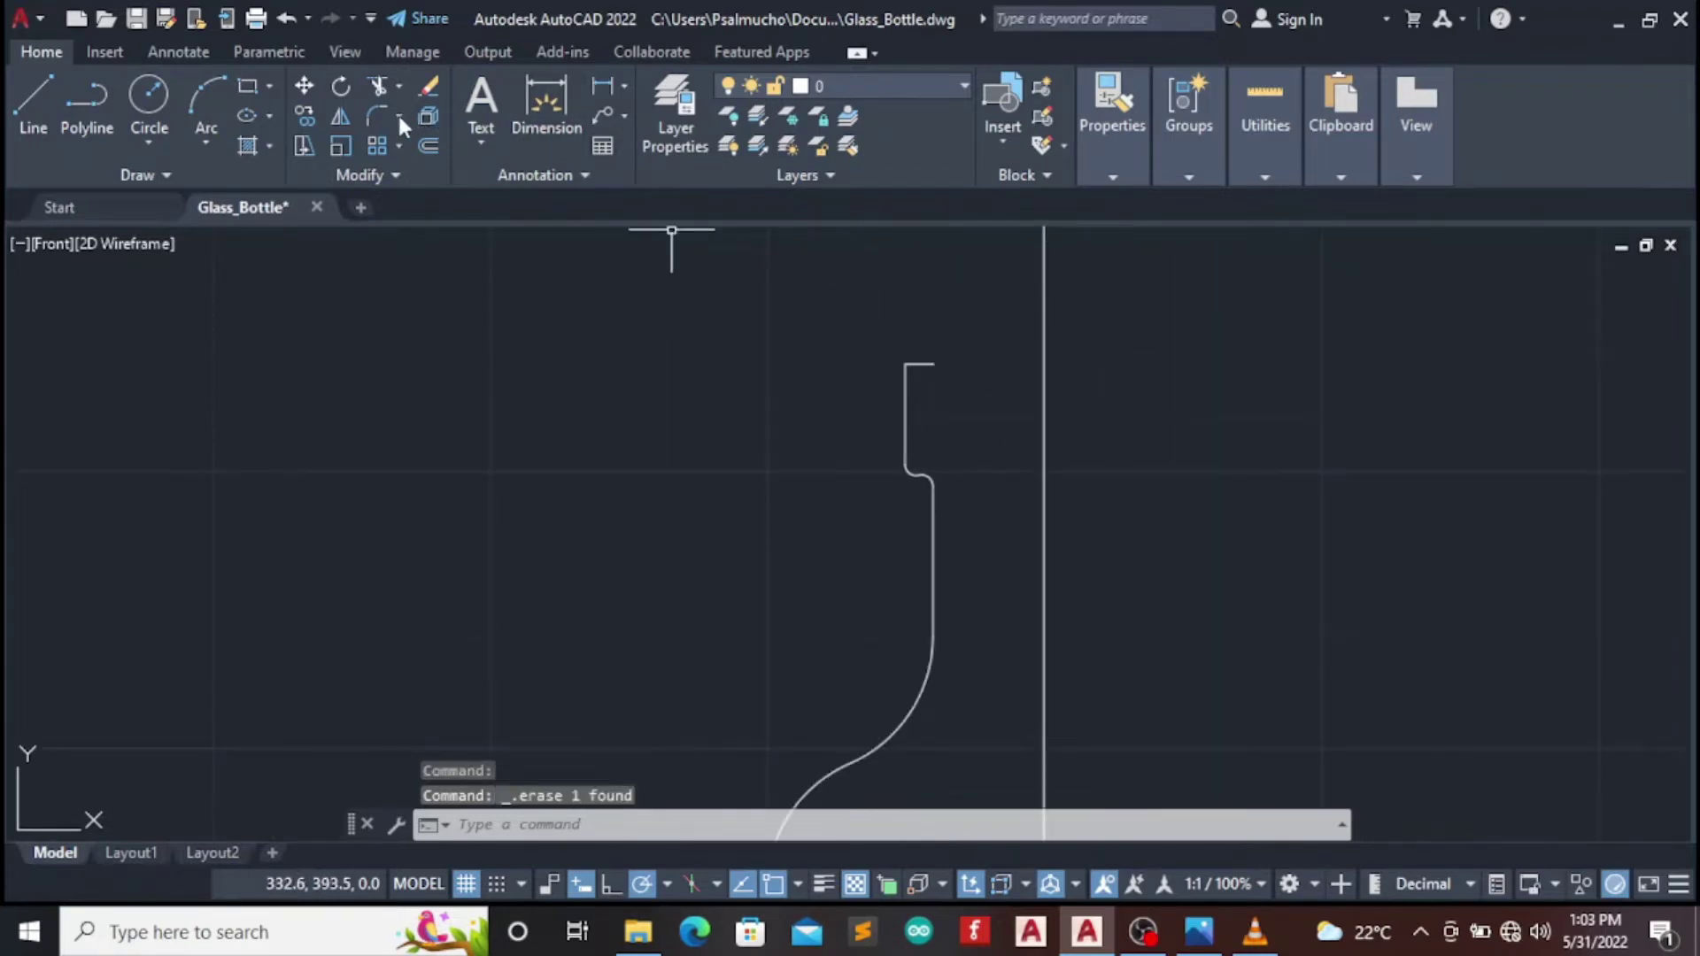
pyautogui.click(367, 121)
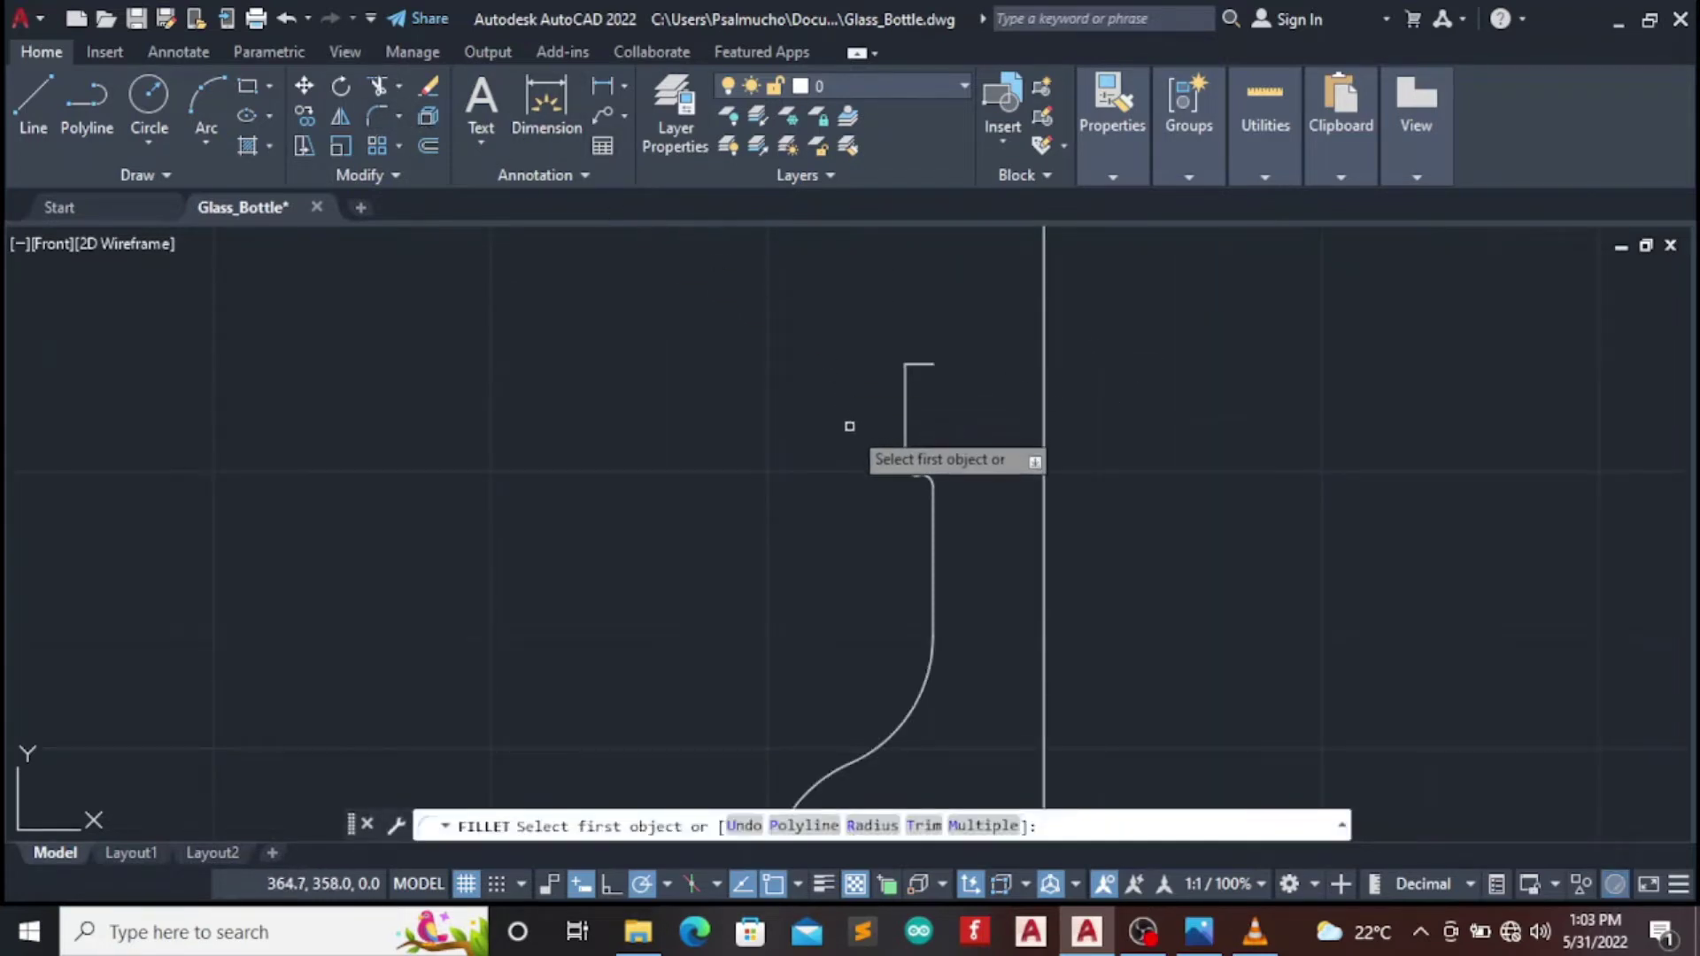
pyautogui.write('r')
pyautogui.press('Return')
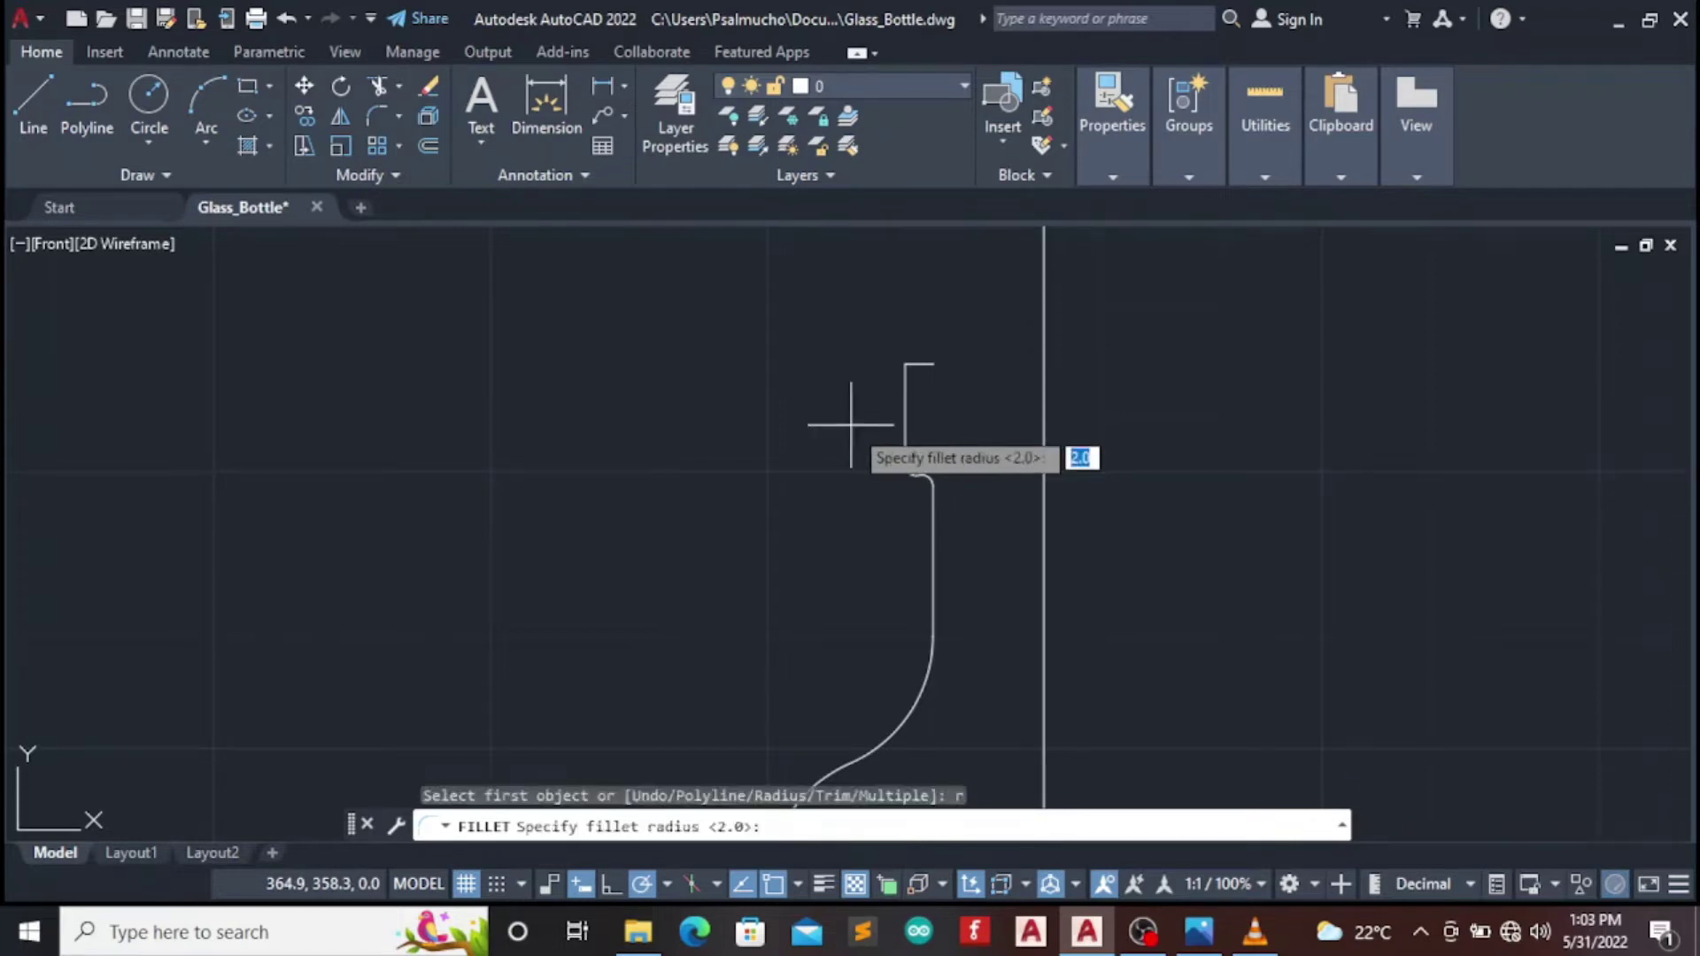
pyautogui.press('Return')
pyautogui.click(905, 395)
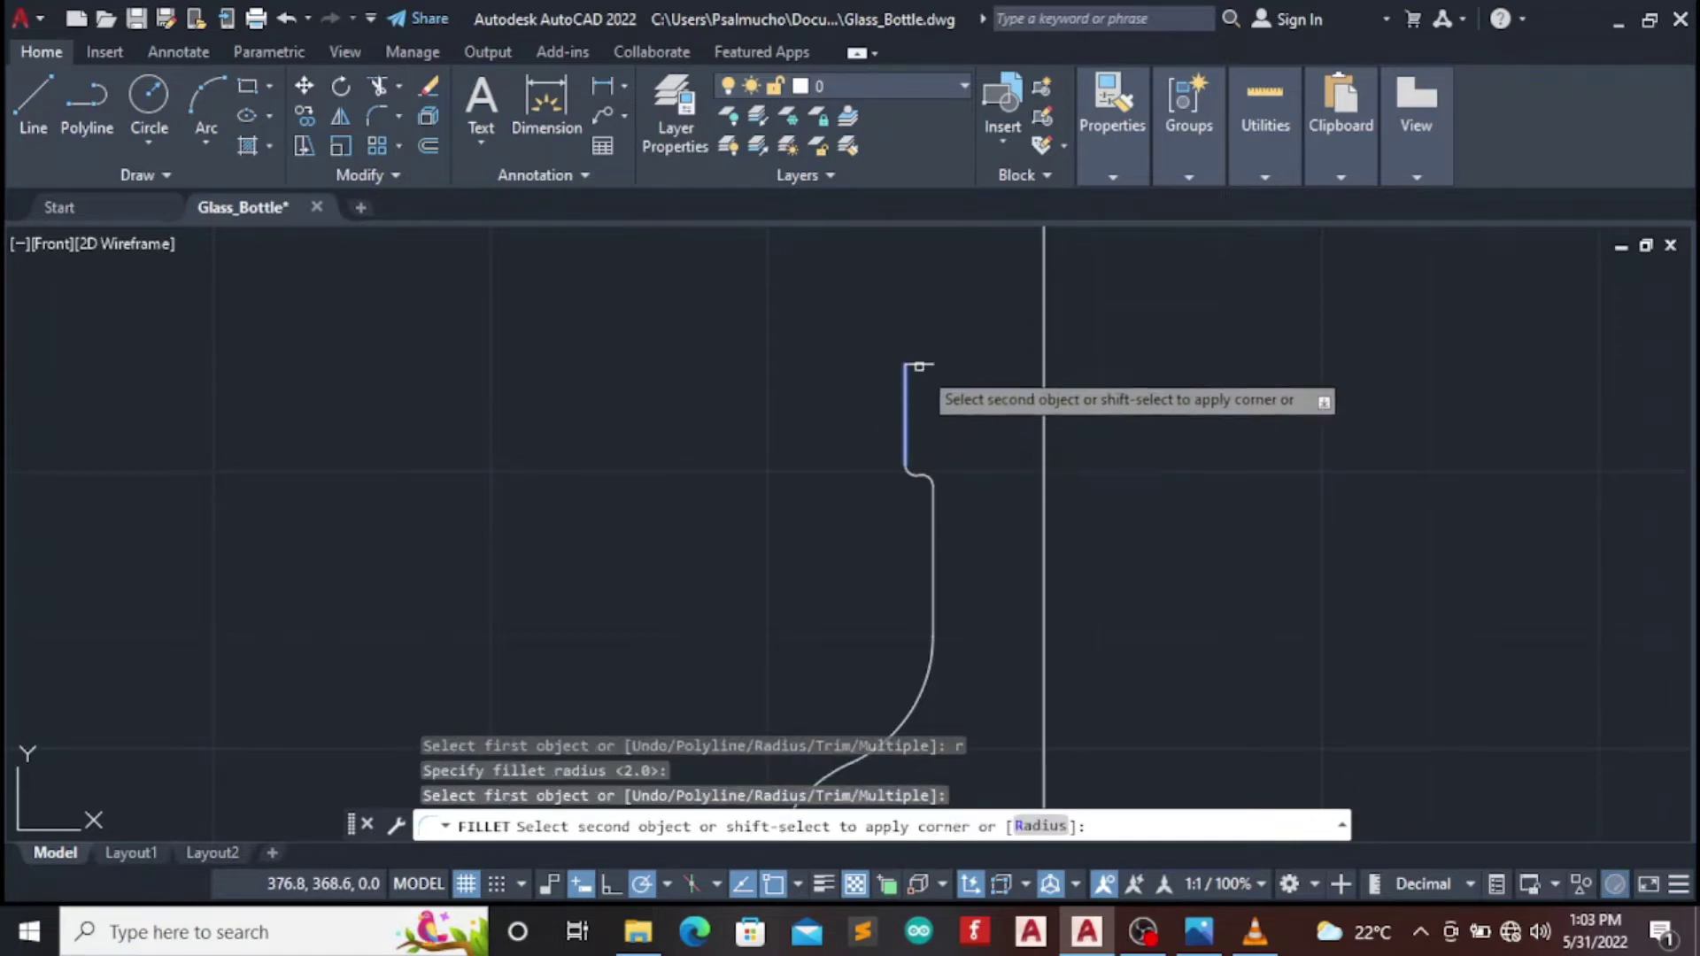
pyautogui.click(920, 364)
pyautogui.scroll(-2, 978, 359)
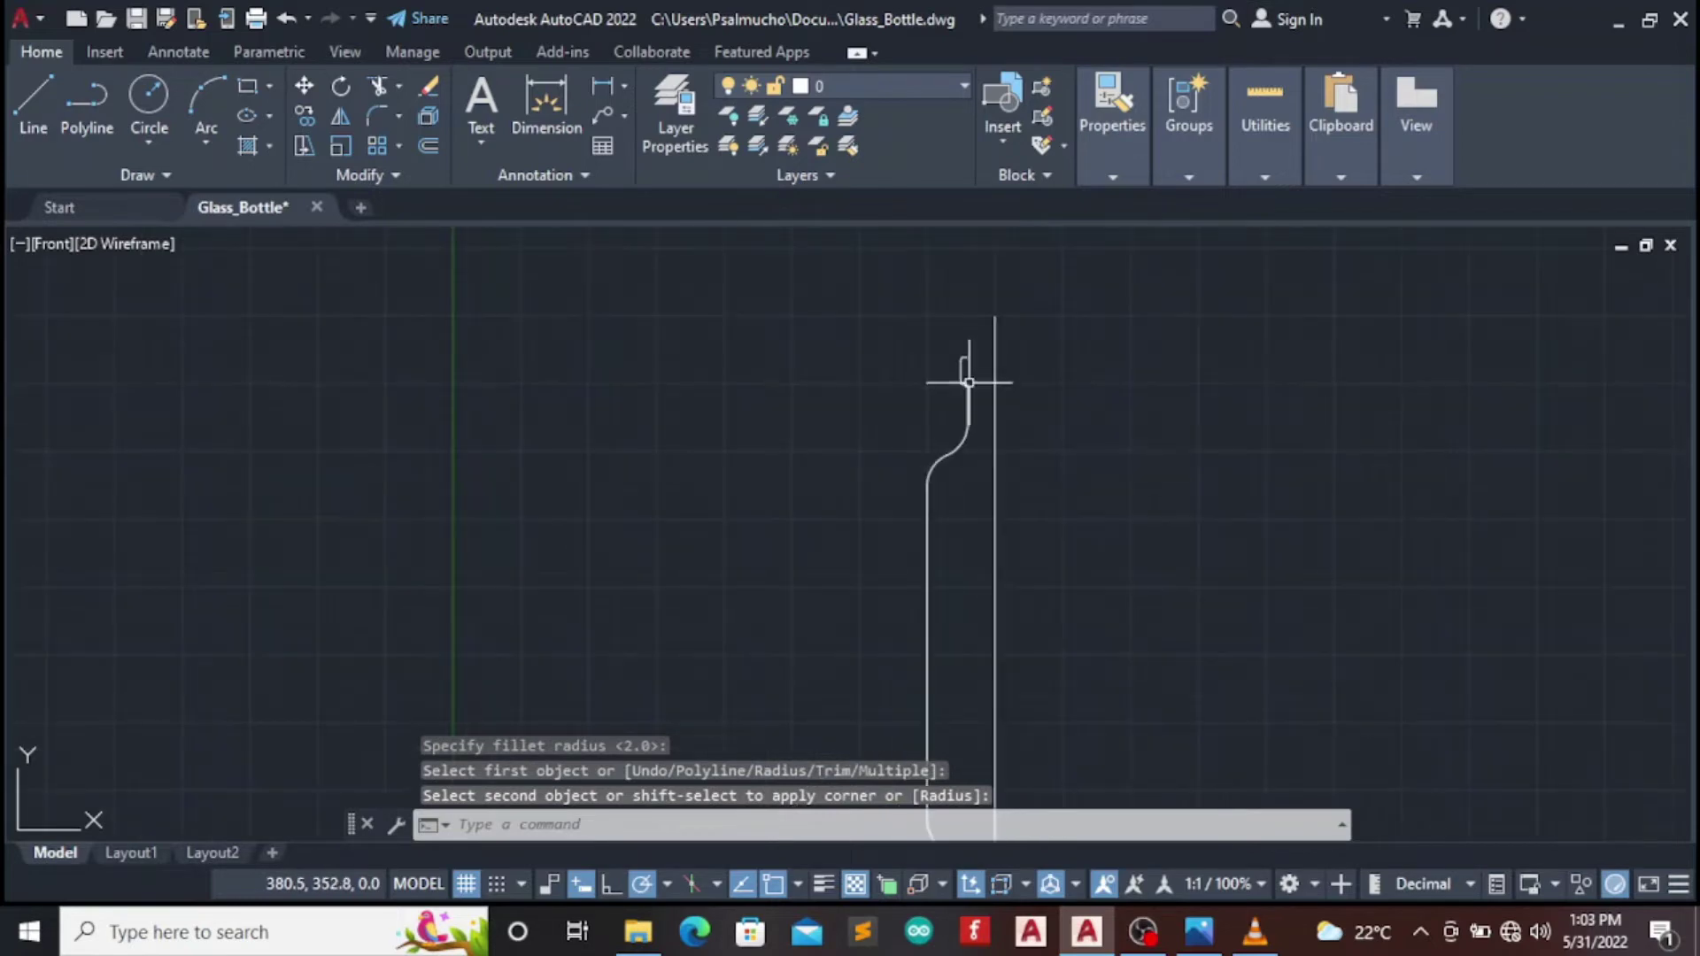
pyautogui.scroll(-1, 1016, 486)
pyautogui.scroll(-2, 1024, 490)
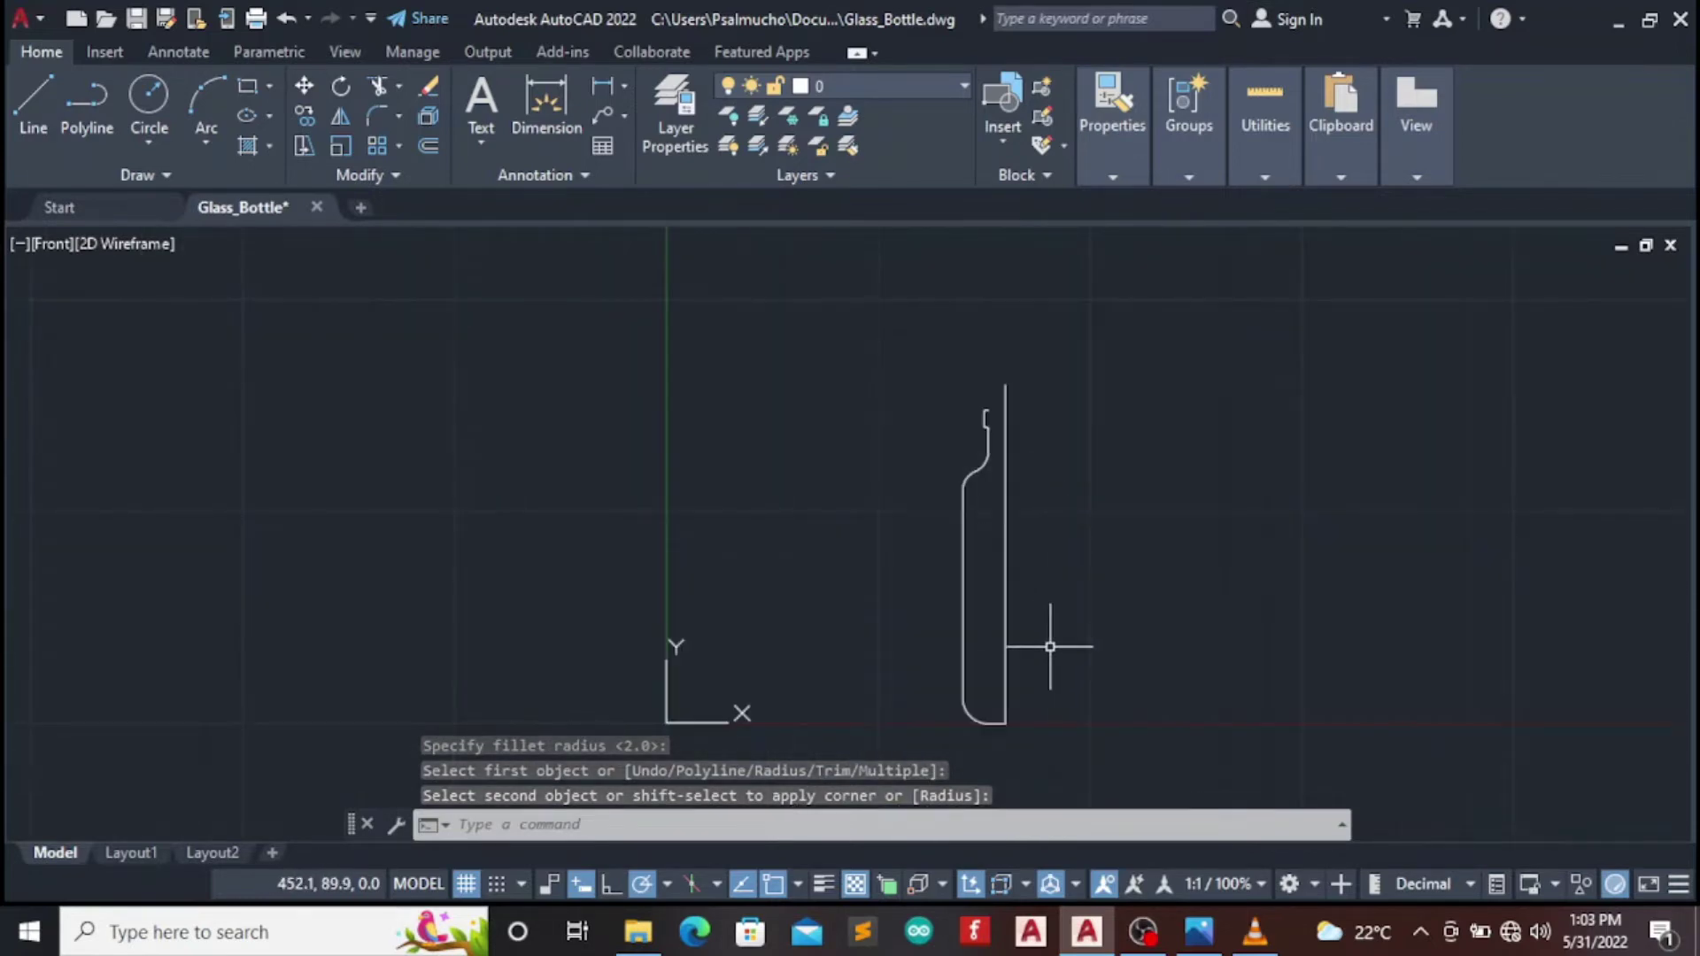
# Pan and zoom to recentre the view on the bottle neck
pyautogui.write('PAn')
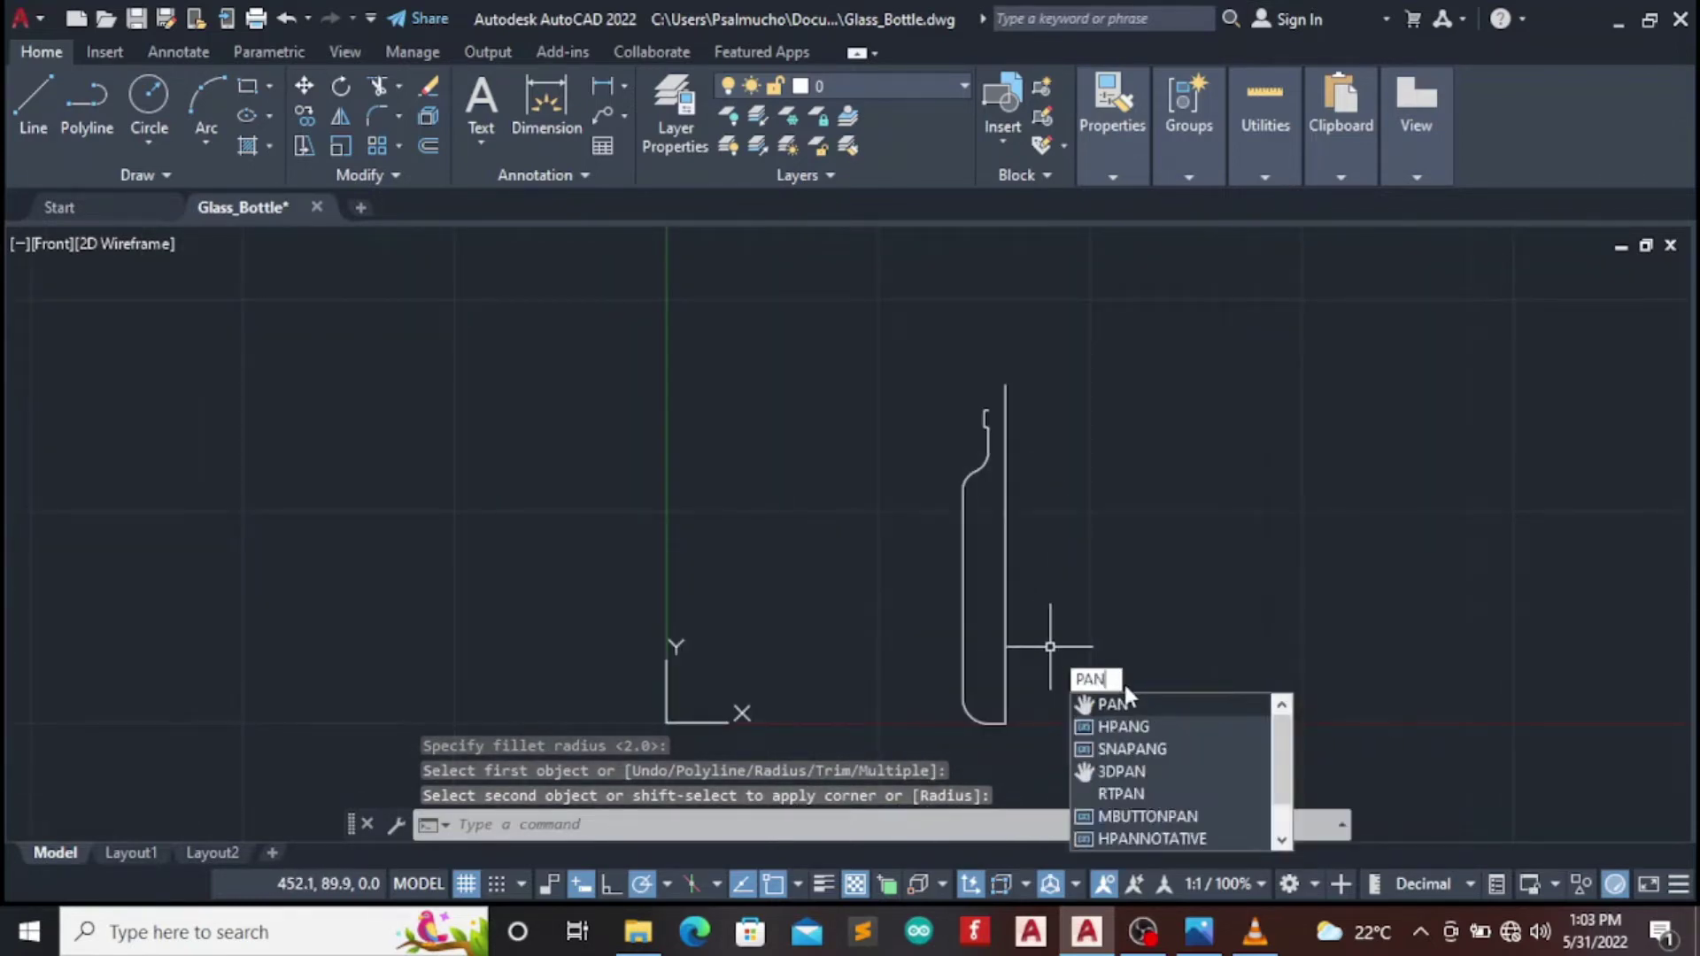
pyautogui.press('Return')
pyautogui.moveTo(1124, 690); pyautogui.dragTo(912, 514)
pyautogui.scroll(2, 912, 513)
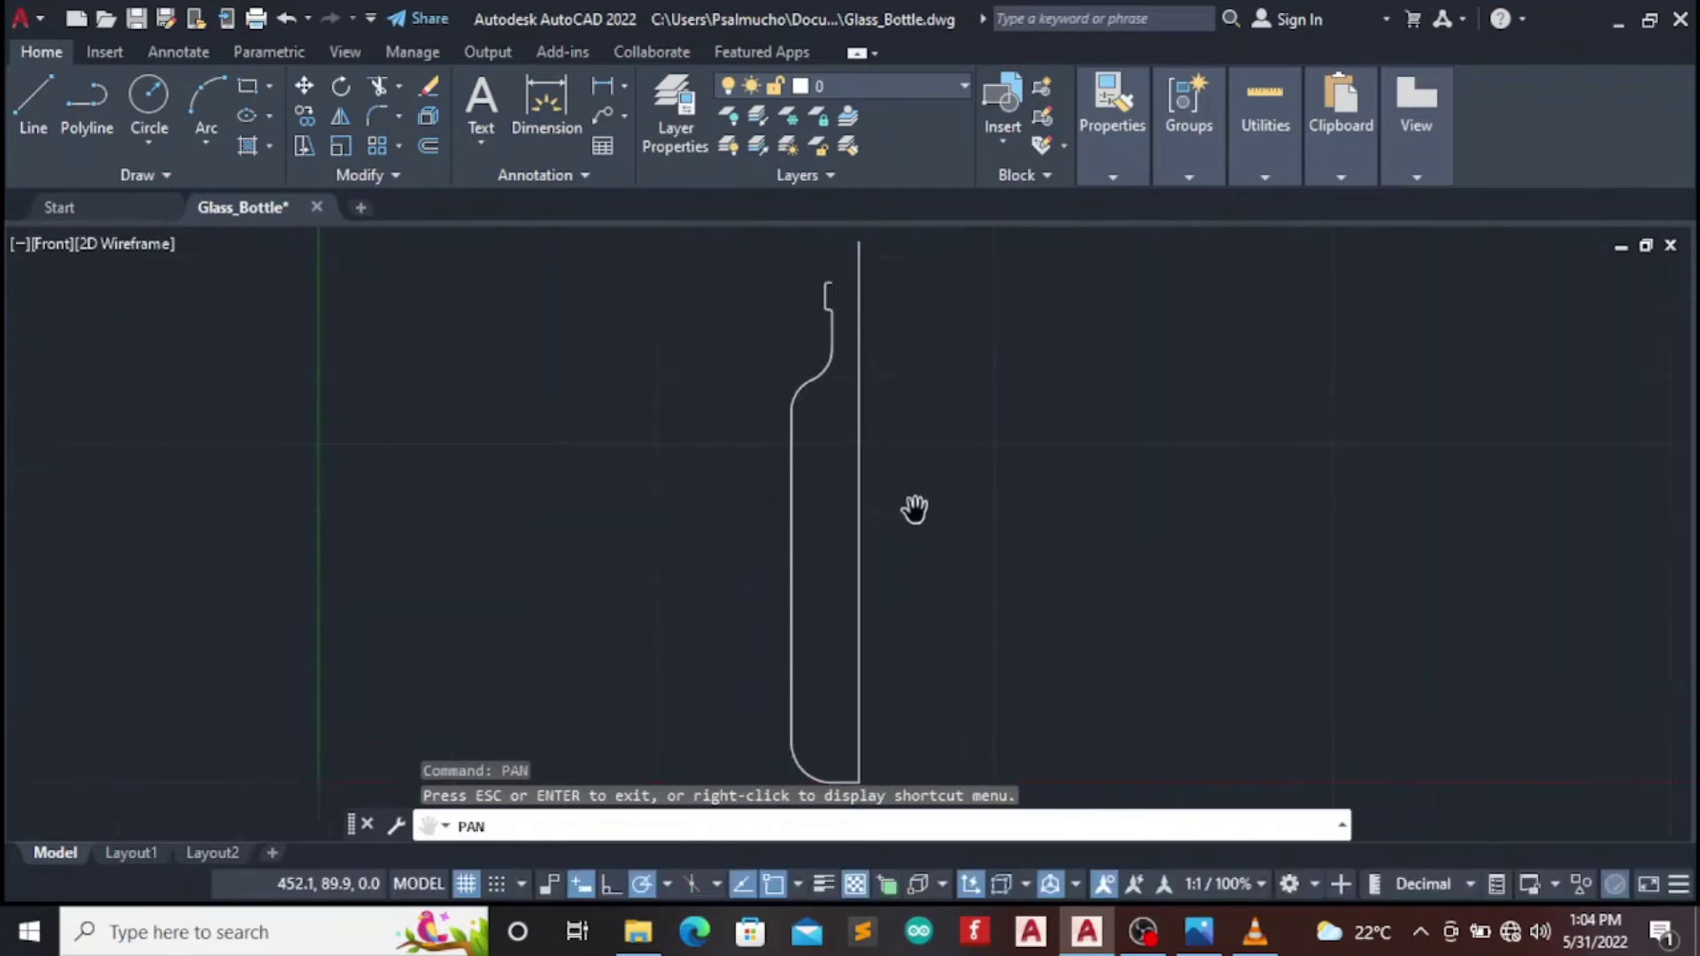
pyautogui.scroll(3, 828, 284)
pyautogui.scroll(4, 833, 296)
pyautogui.scroll(2, 866, 327)
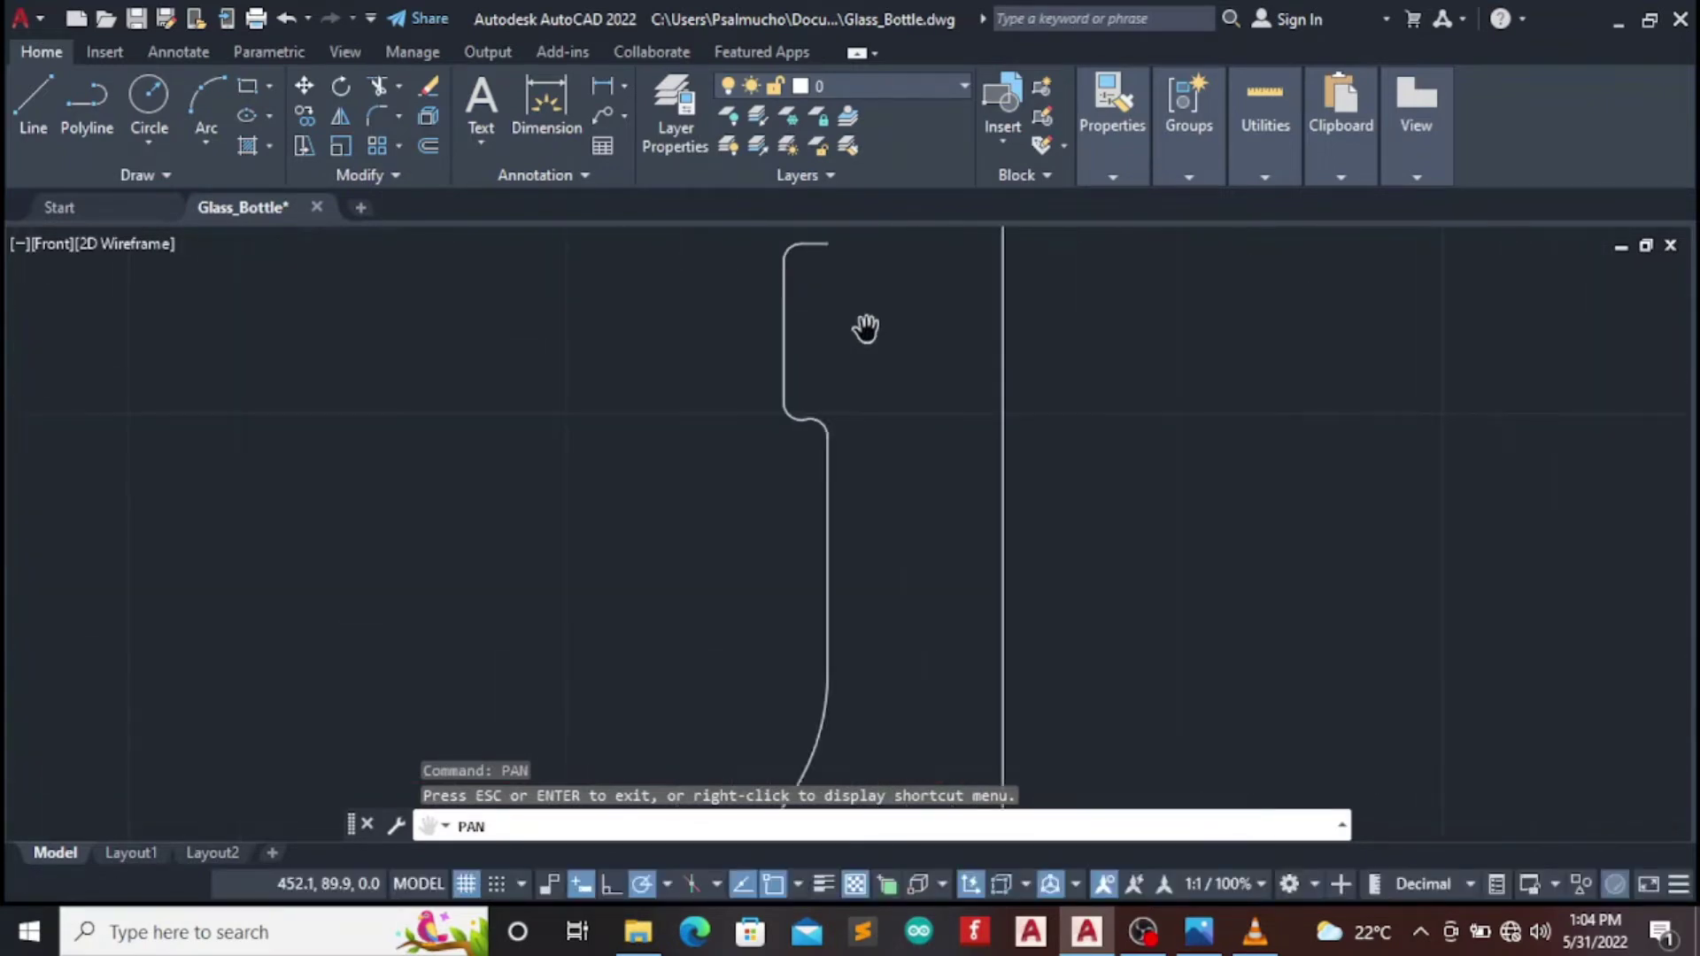
pyautogui.moveTo(866, 328)
pyautogui.mouseDown()
pyautogui.moveTo(1033, 562)
pyautogui.moveTo(689, 9)
pyautogui.moveTo(921, 403)
pyautogui.mouseUp()
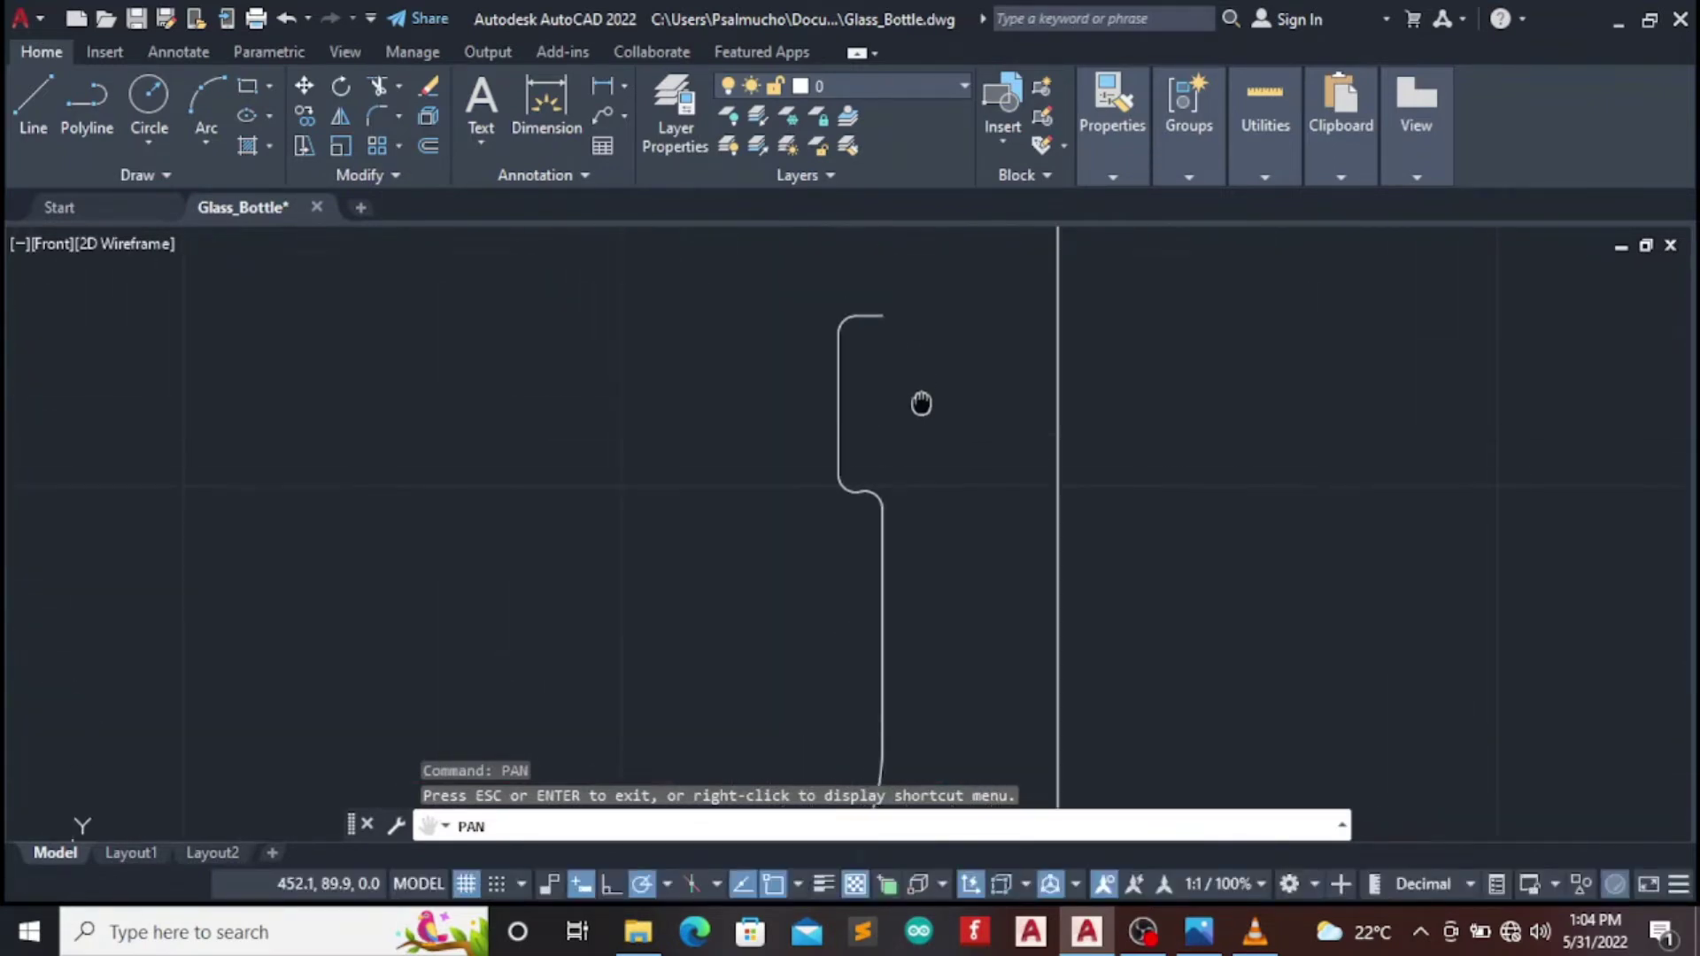
pyautogui.press('Escape')
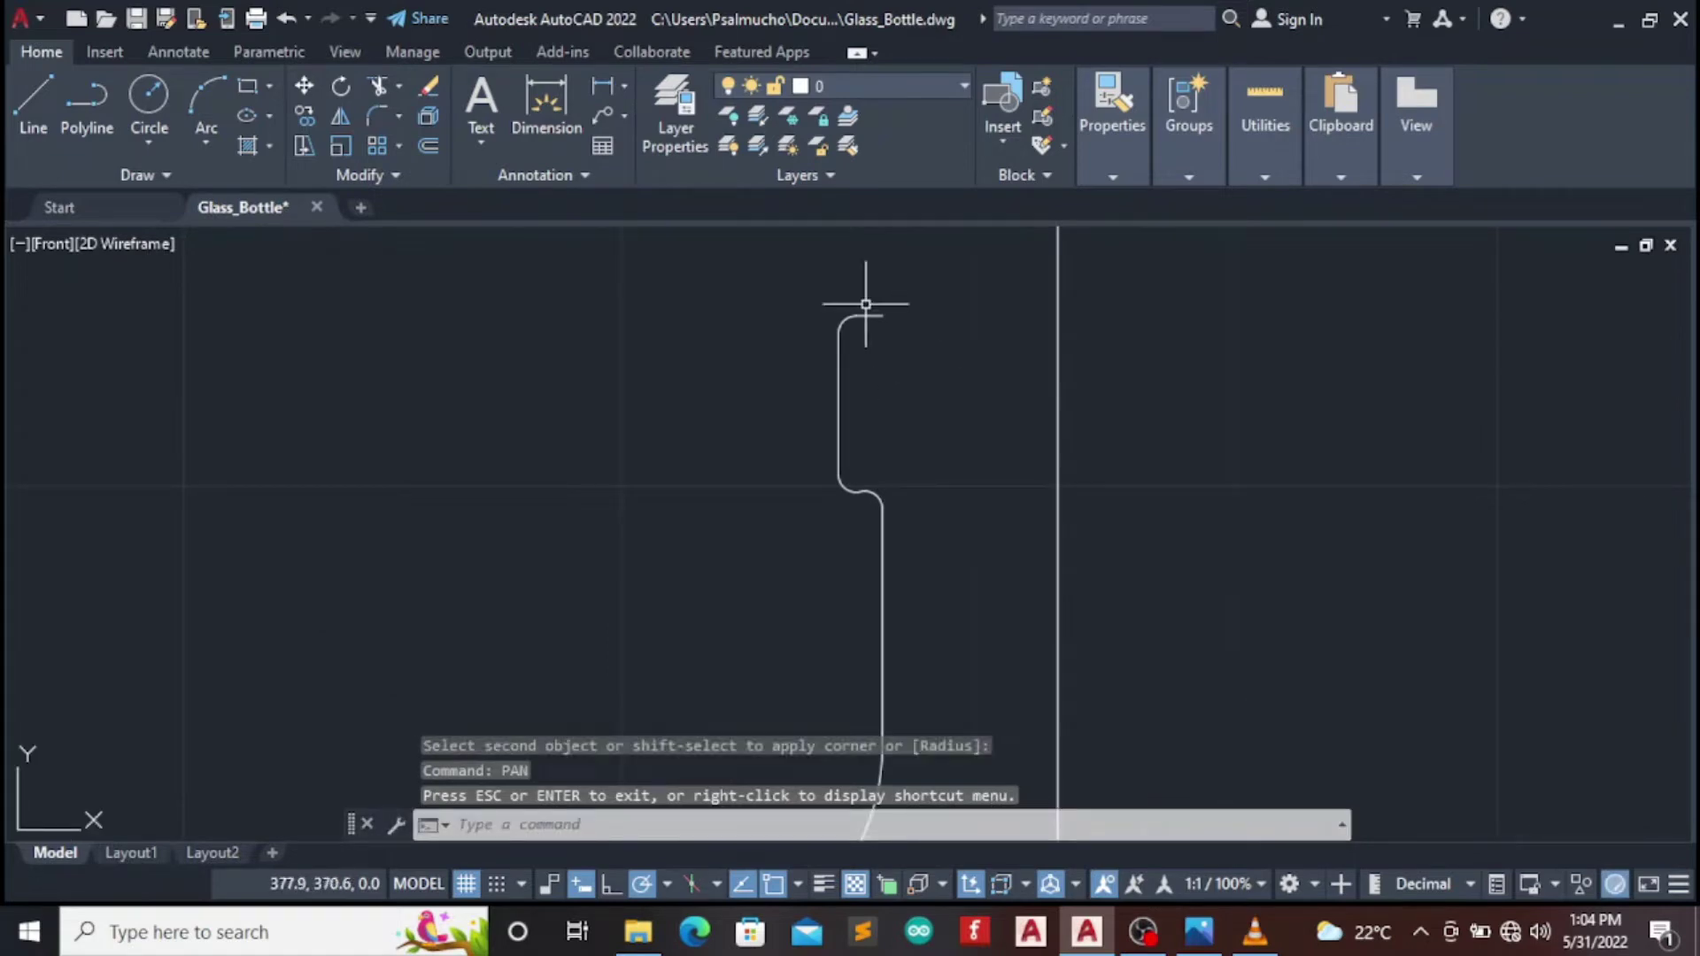
# Select the lip line, lip arc, vertical neck line and neck fillet arcs
pyautogui.click(870, 312)
pyautogui.scroll(4, 850, 321)
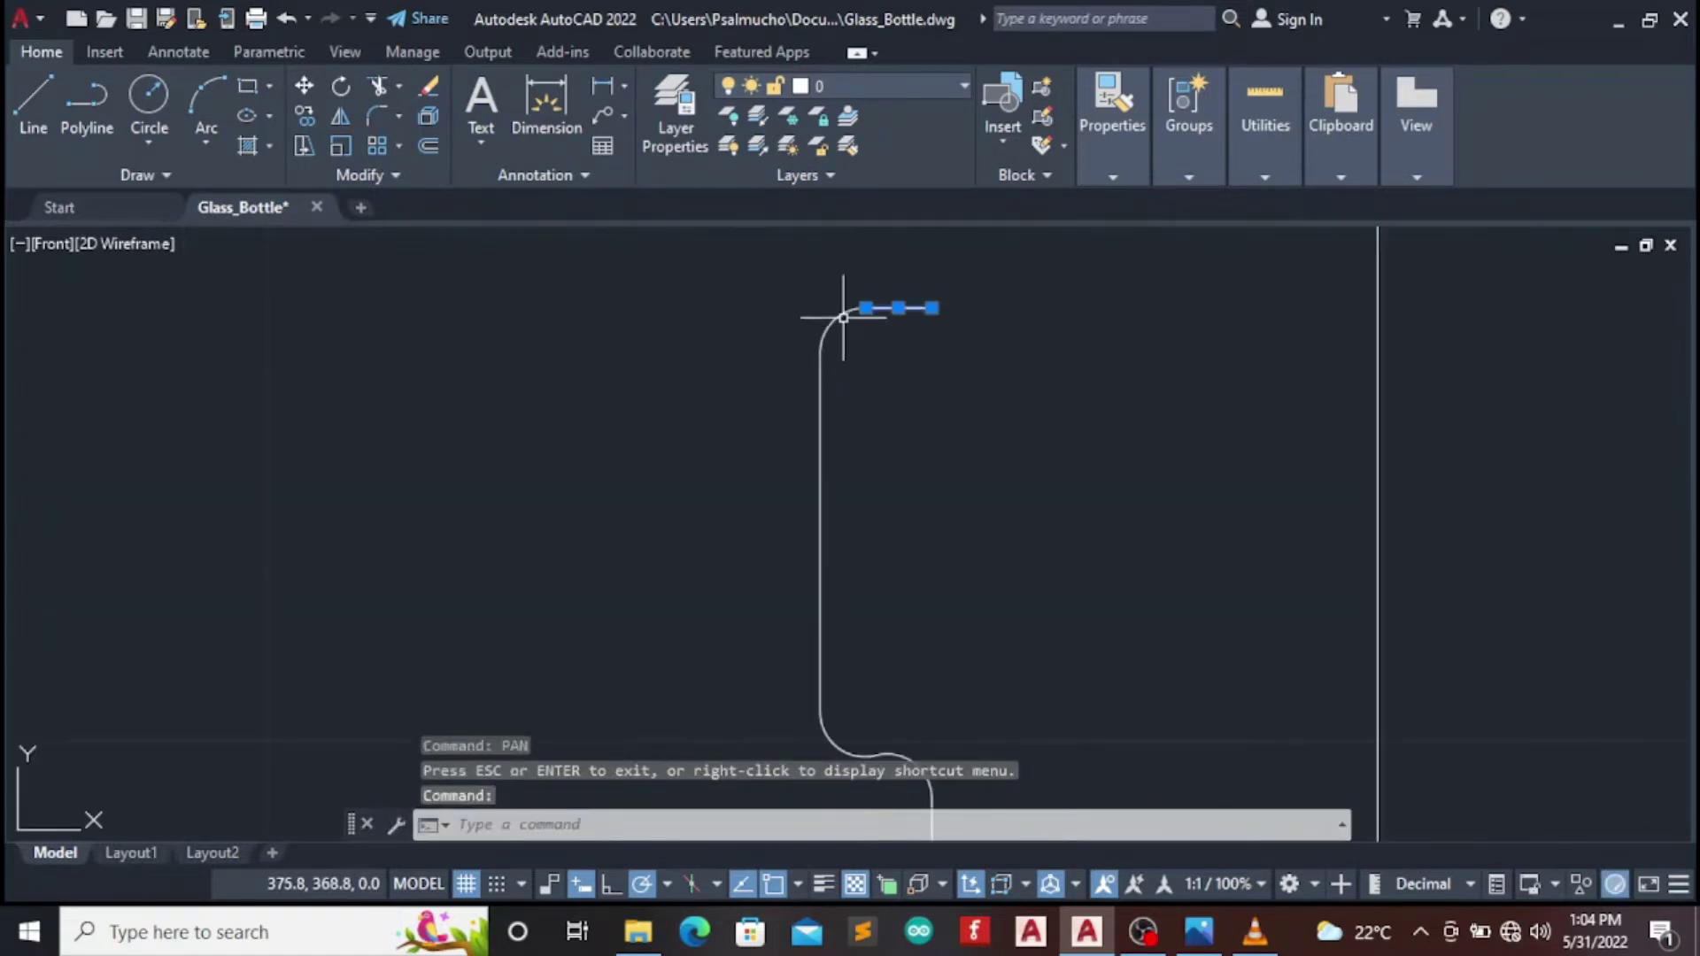
pyautogui.click(841, 314)
pyautogui.click(822, 467)
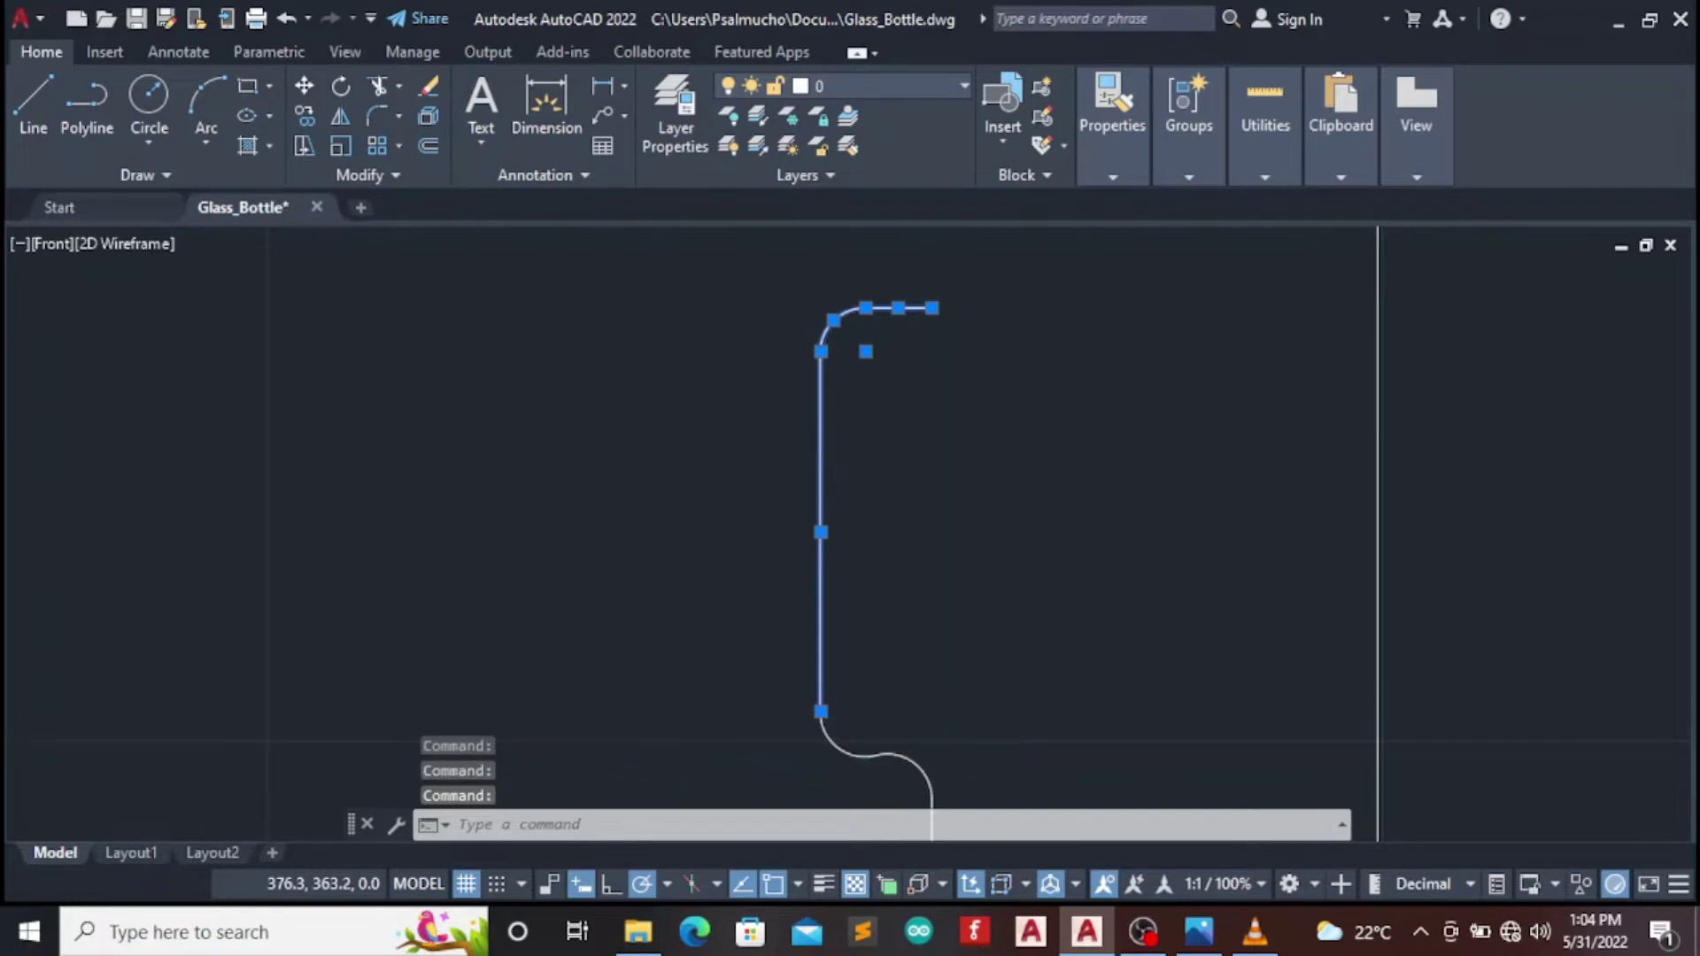
pyautogui.scroll(-5, 893, 586)
pyautogui.scroll(3, 858, 500)
pyautogui.click(861, 488)
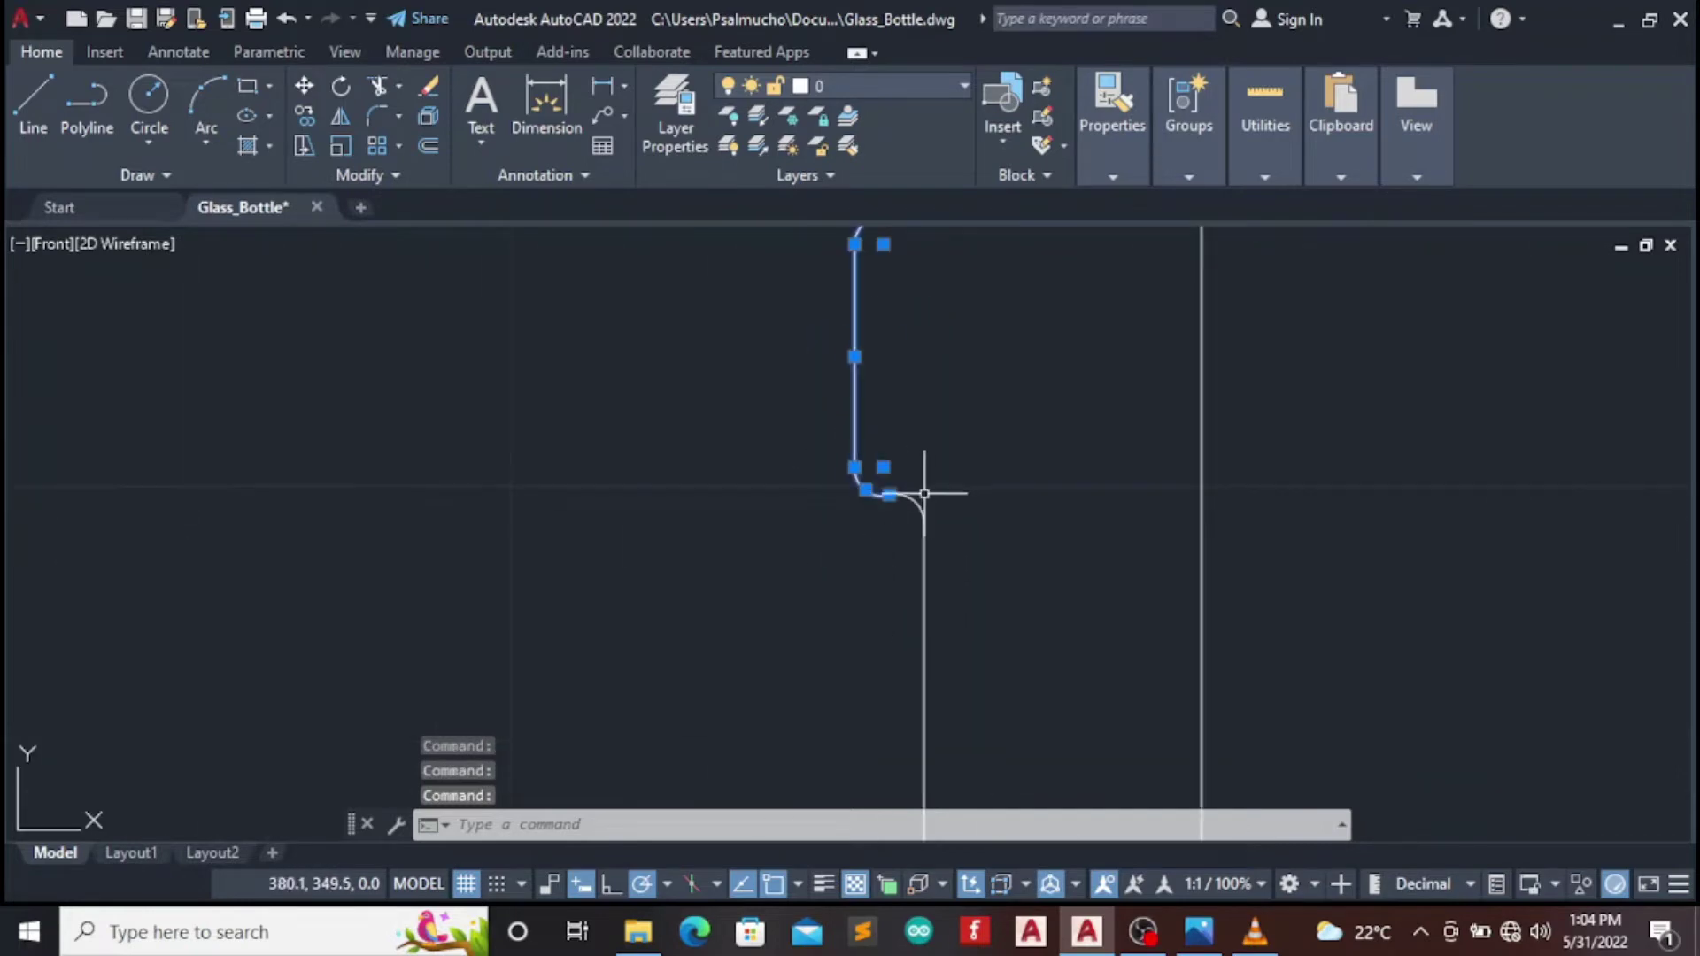
pyautogui.click(912, 501)
pyautogui.scroll(5, 873, 468)
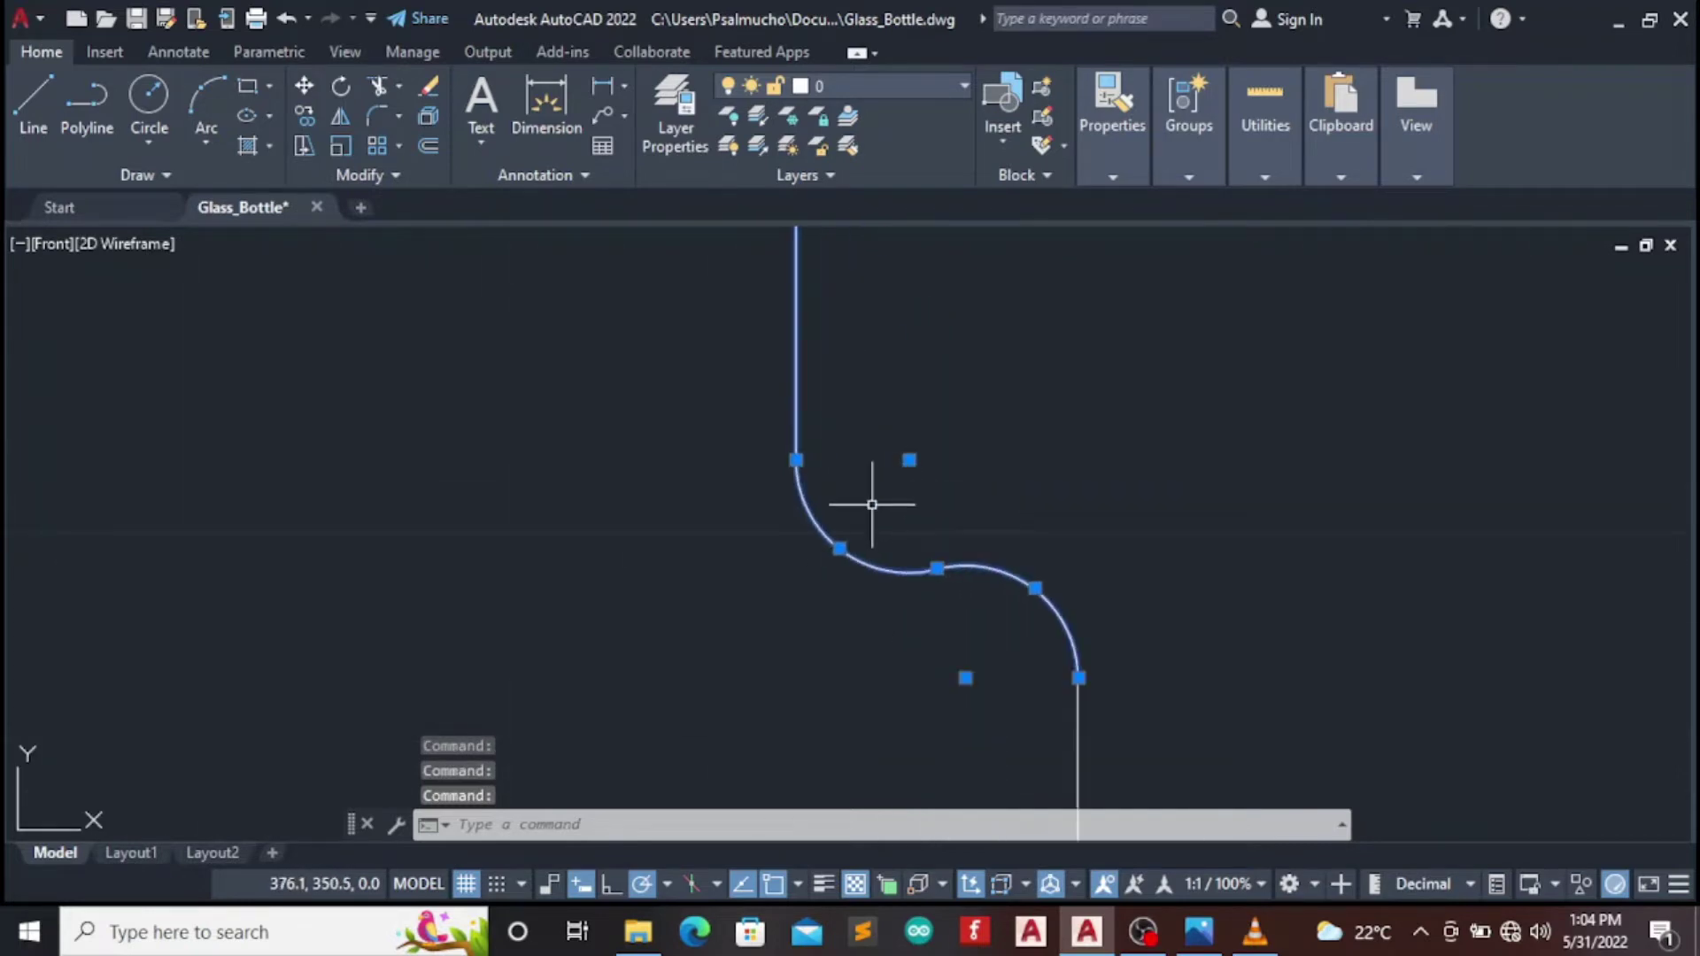
pyautogui.scroll(-5, 872, 505)
pyautogui.scroll(-5, 955, 576)
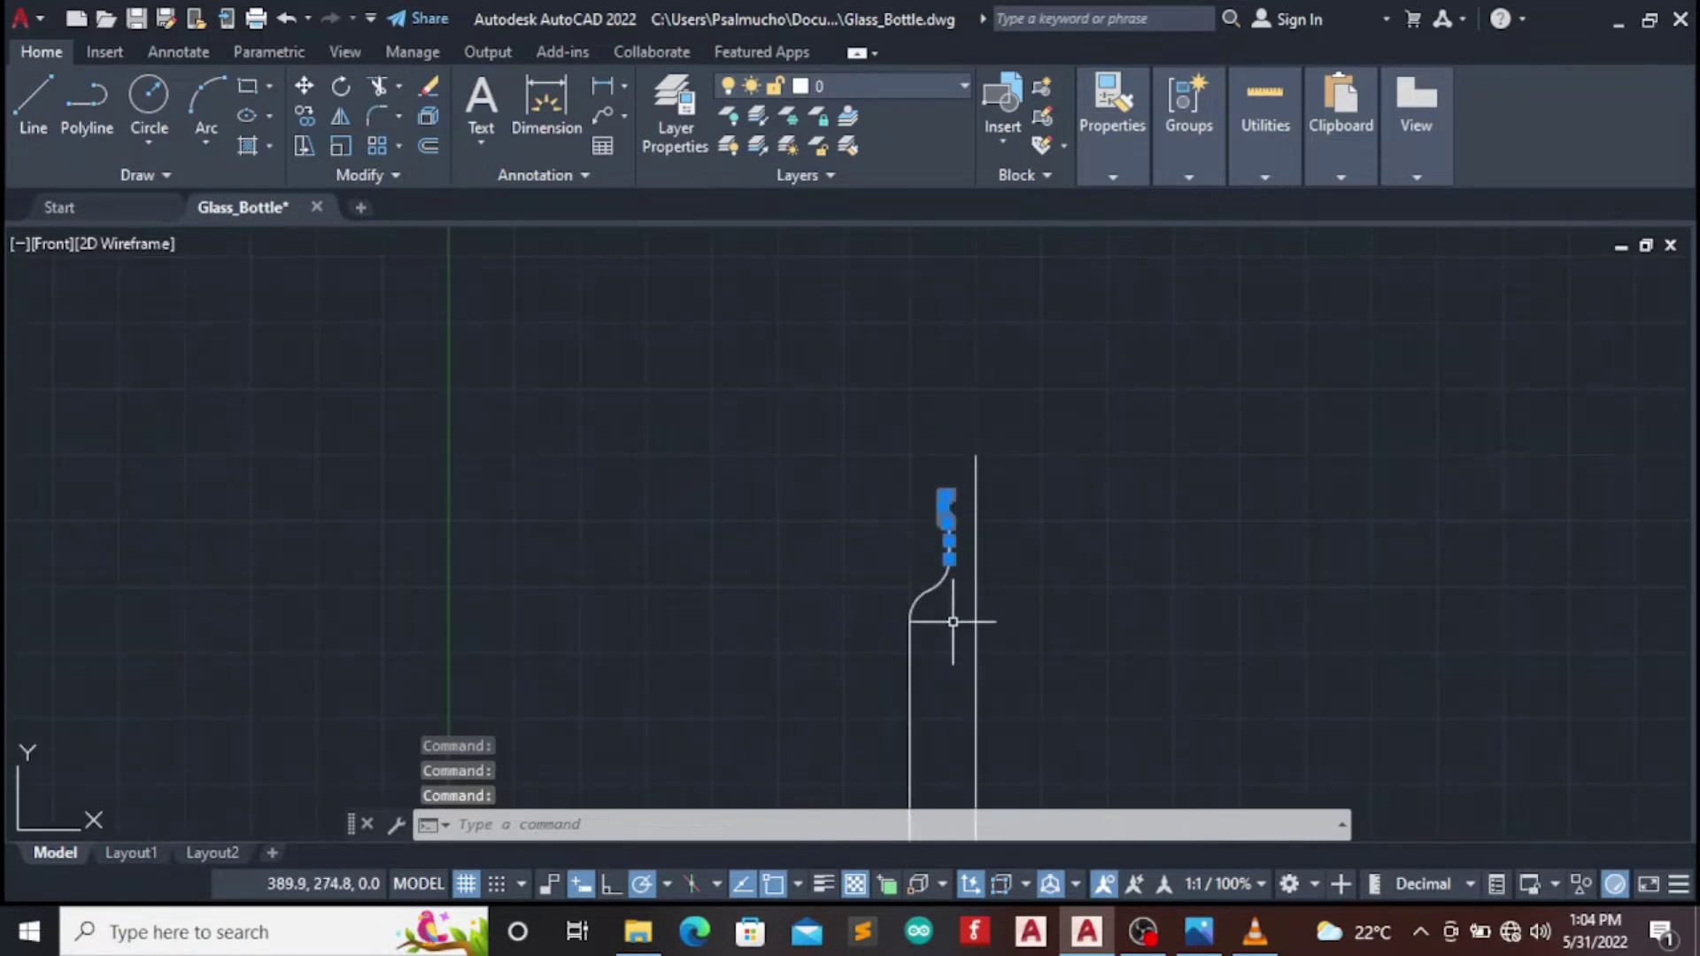
pyautogui.scroll(4, 956, 584)
# Add the shoulder curve and join all eight segments into one polyline
pyautogui.click(958, 552)
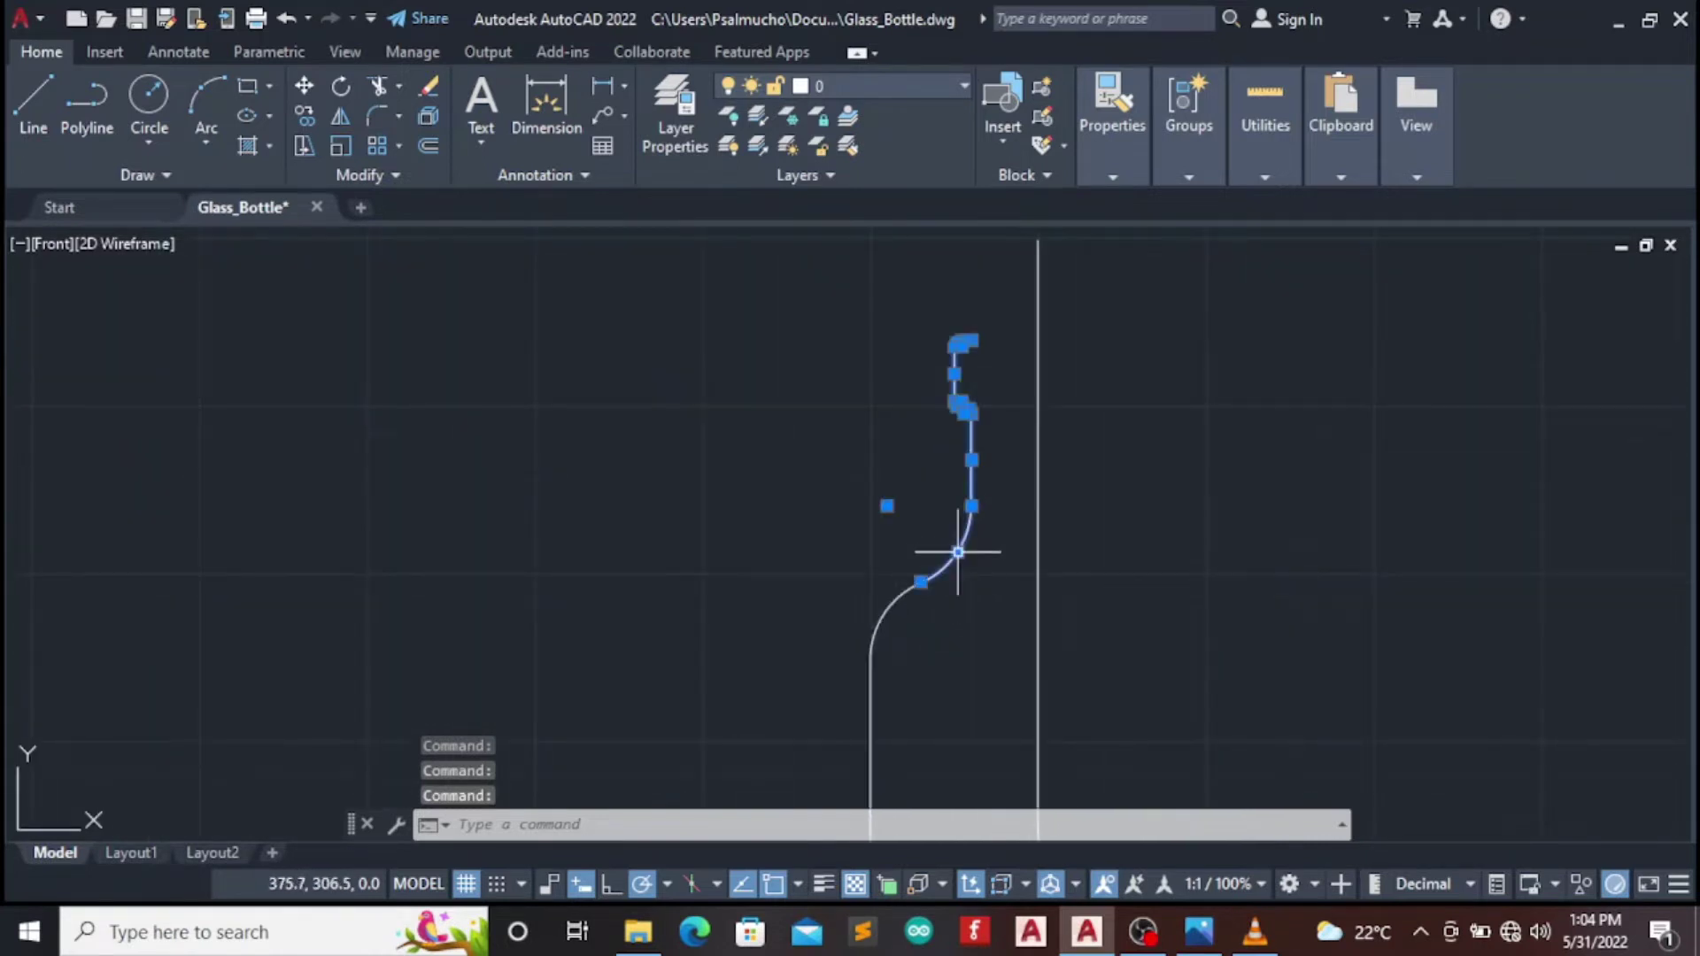
pyautogui.scroll(-5, 889, 700)
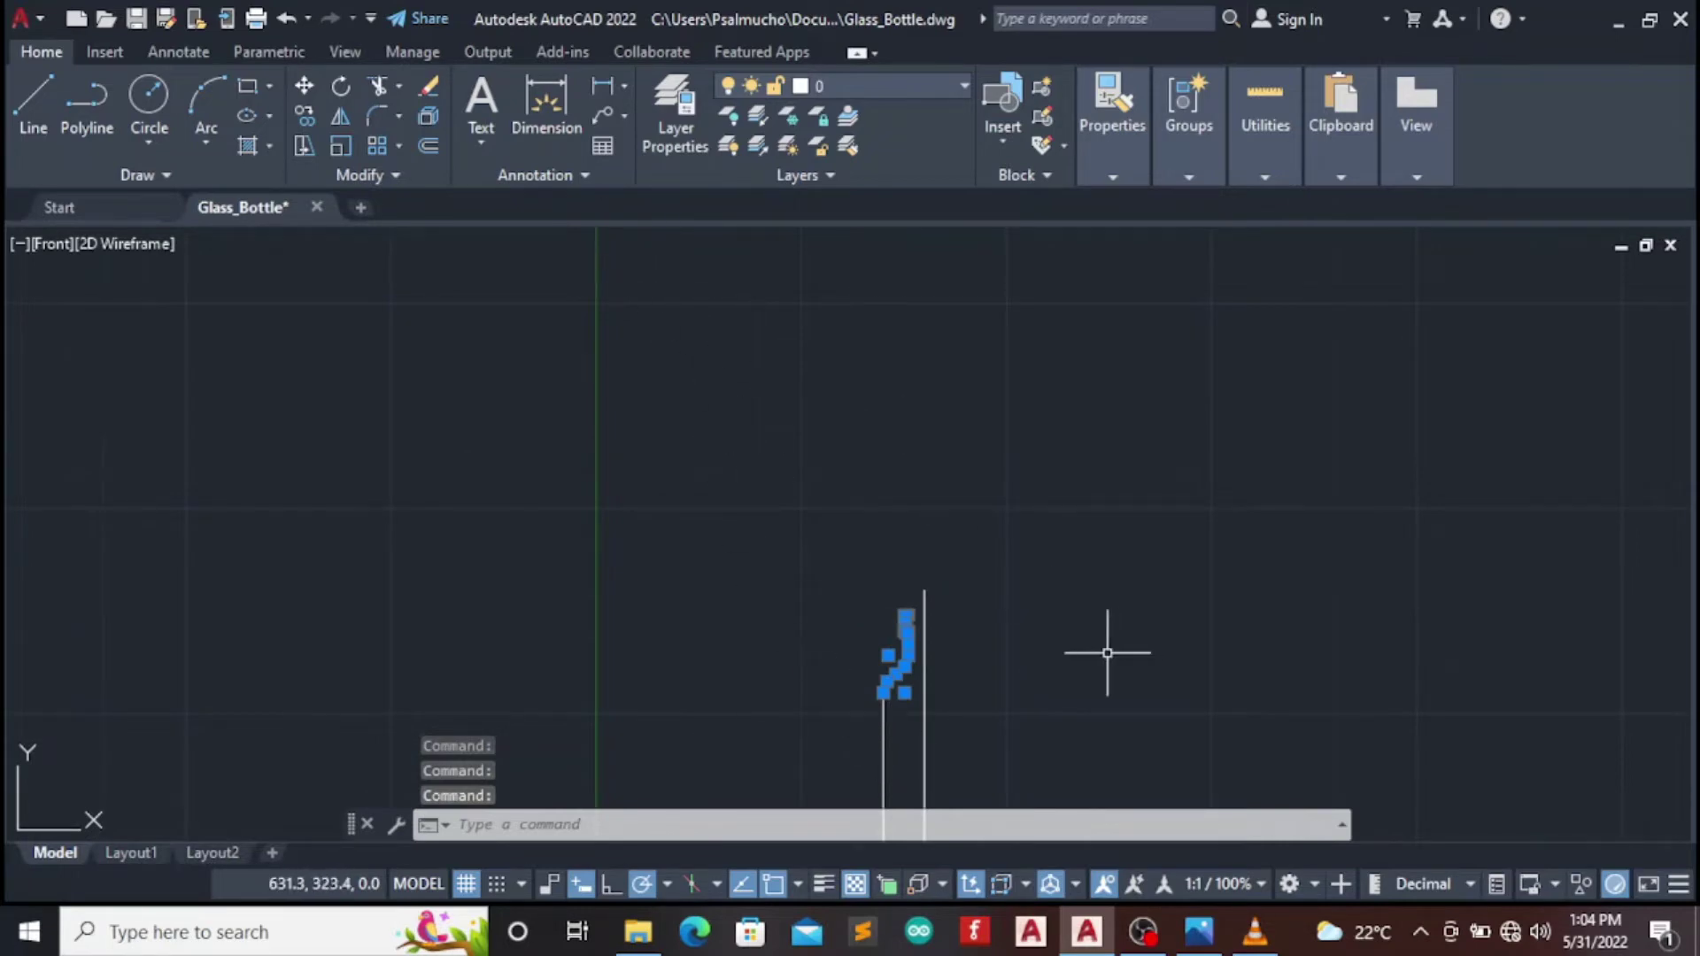
pyautogui.scroll(2, 1006, 656)
pyautogui.scroll(2, 780, 652)
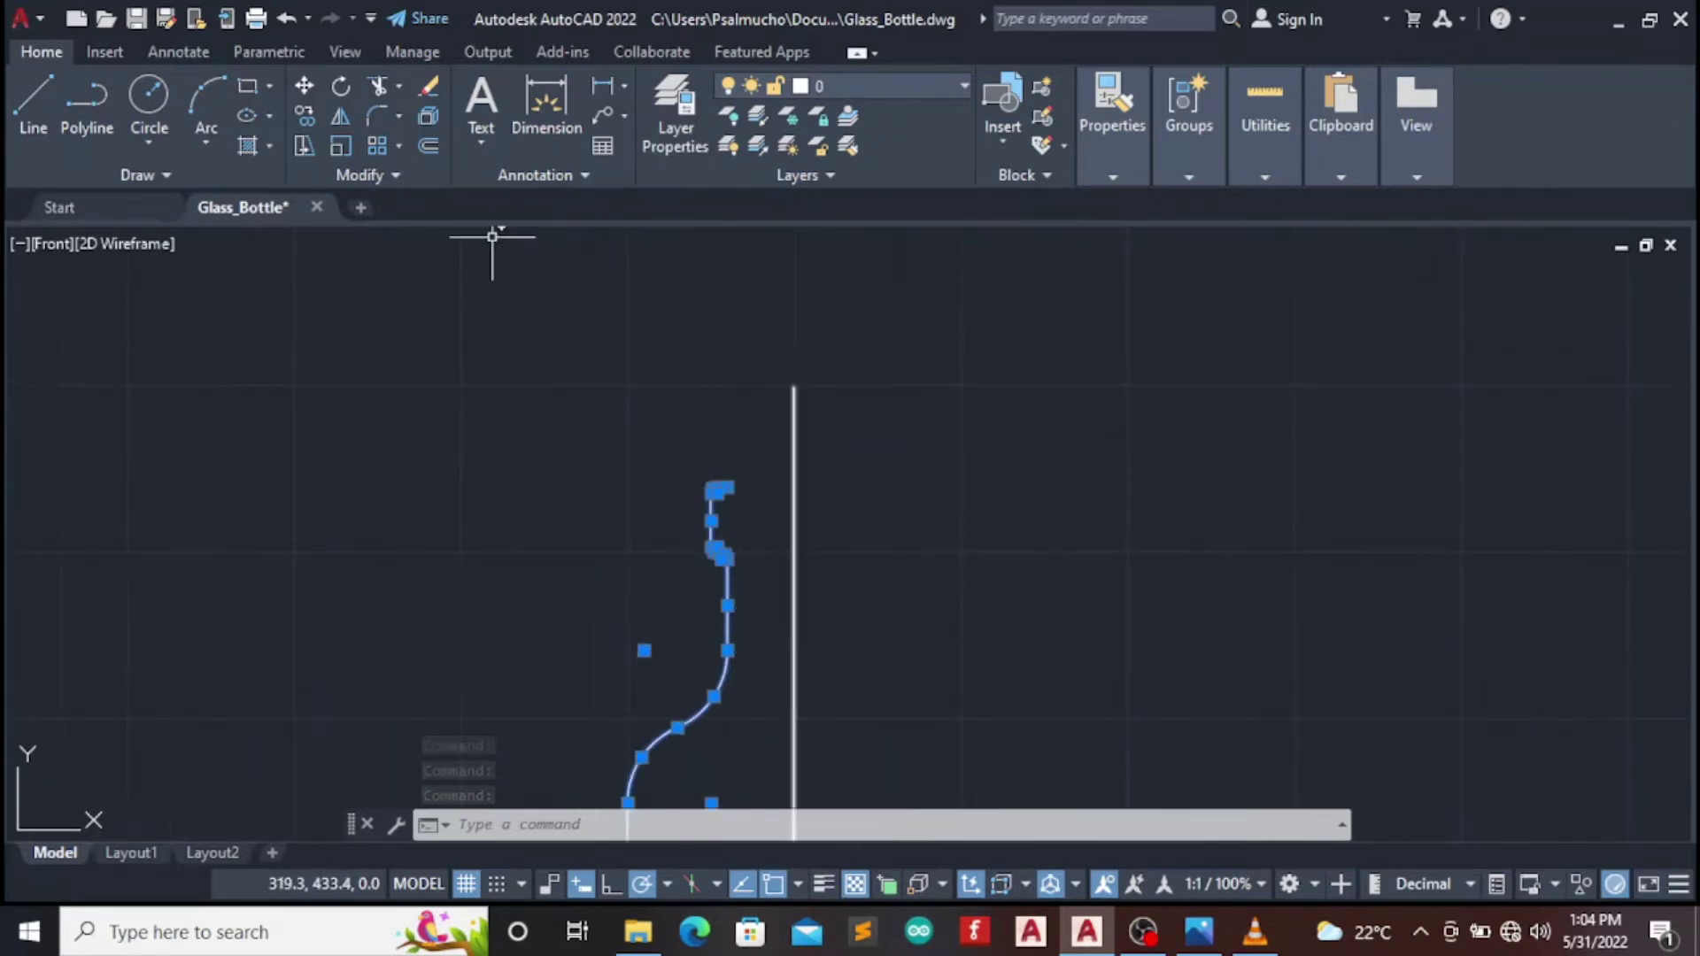
pyautogui.click(387, 174)
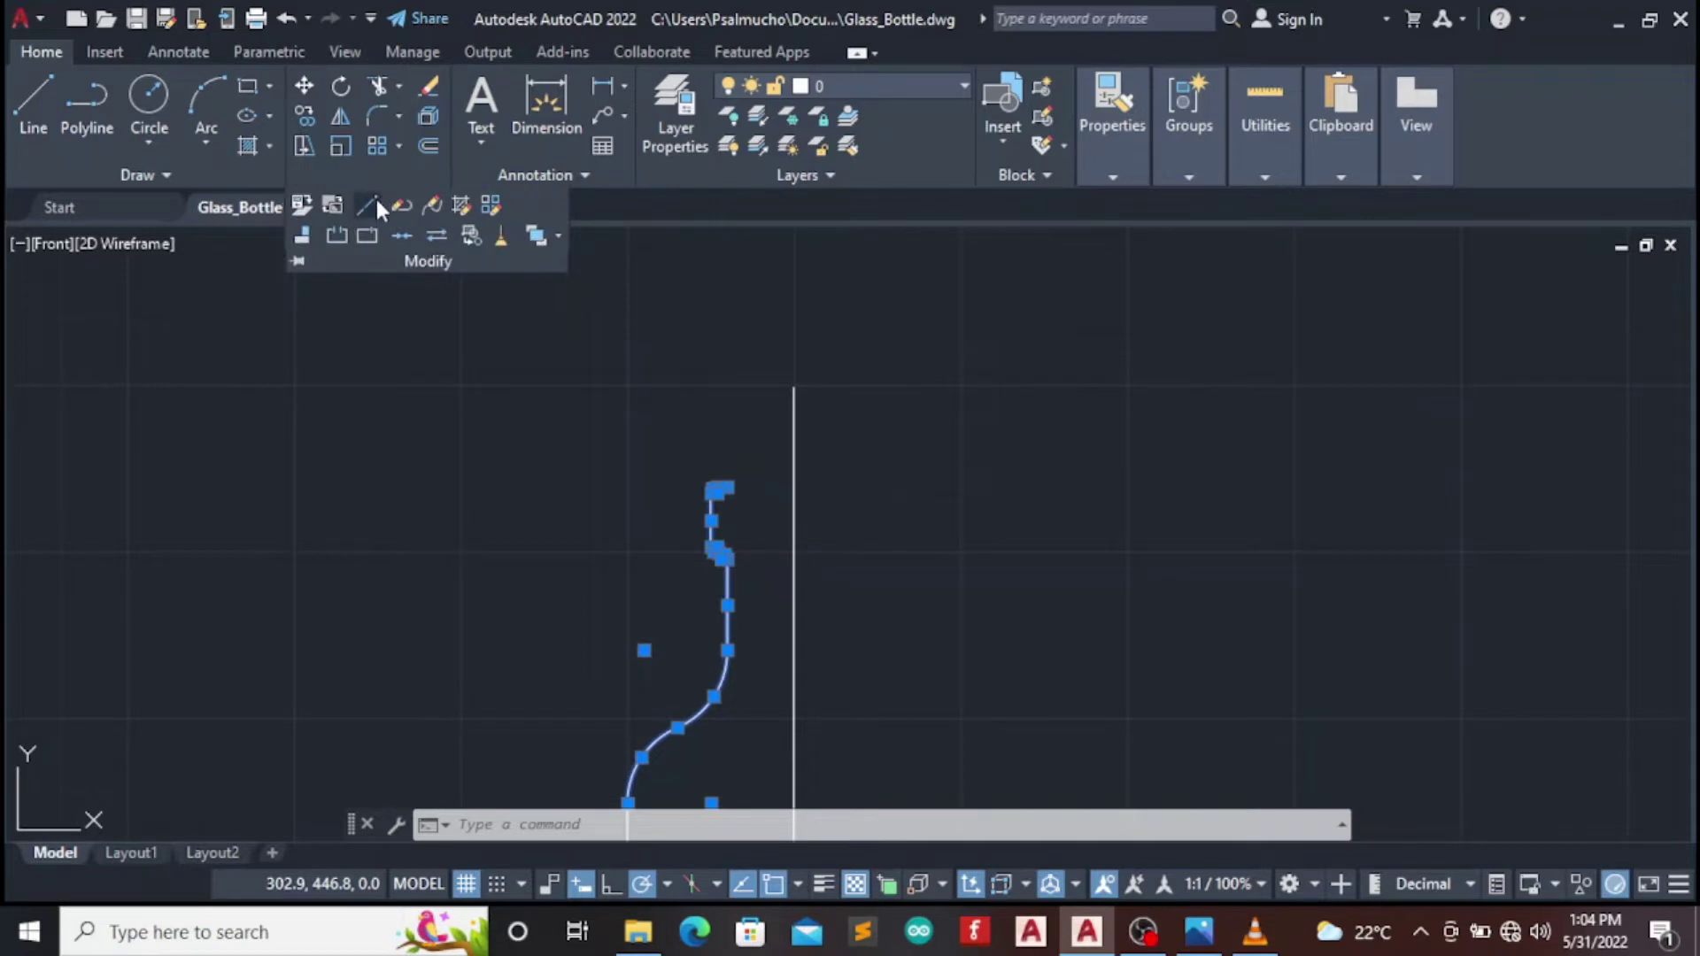
pyautogui.click(400, 234)
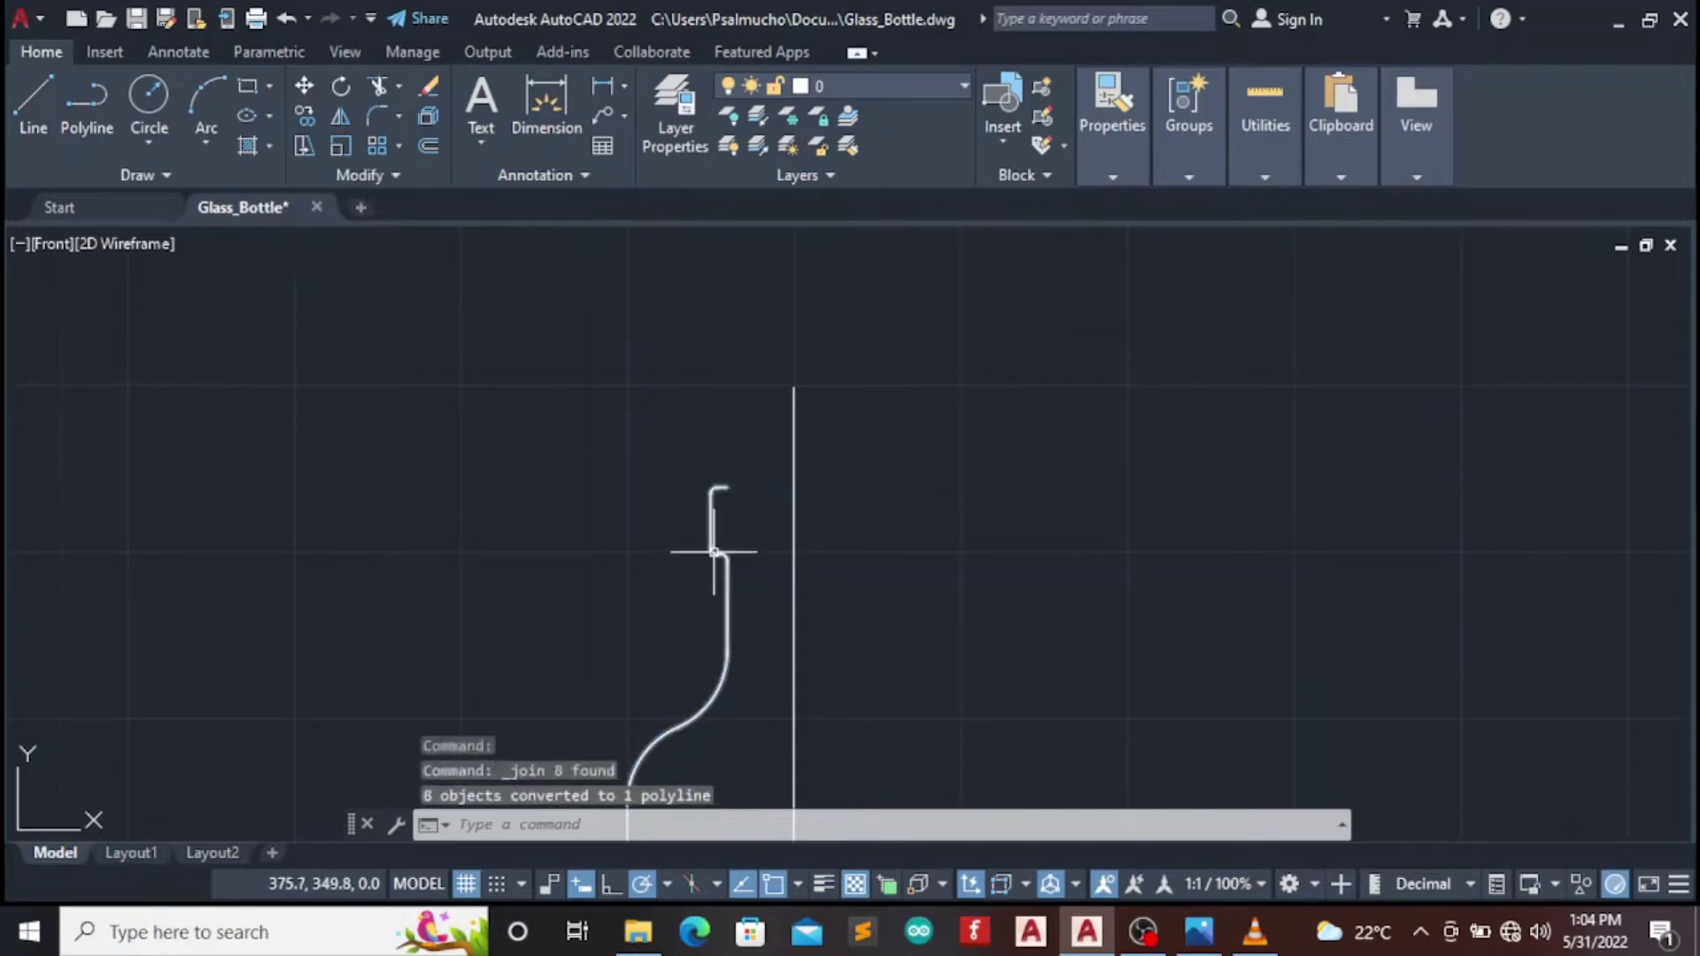
# Pan the view to bring the bottom of the bottle profile into view
pyautogui.scroll(-4, 817, 546)
pyautogui.write('P')
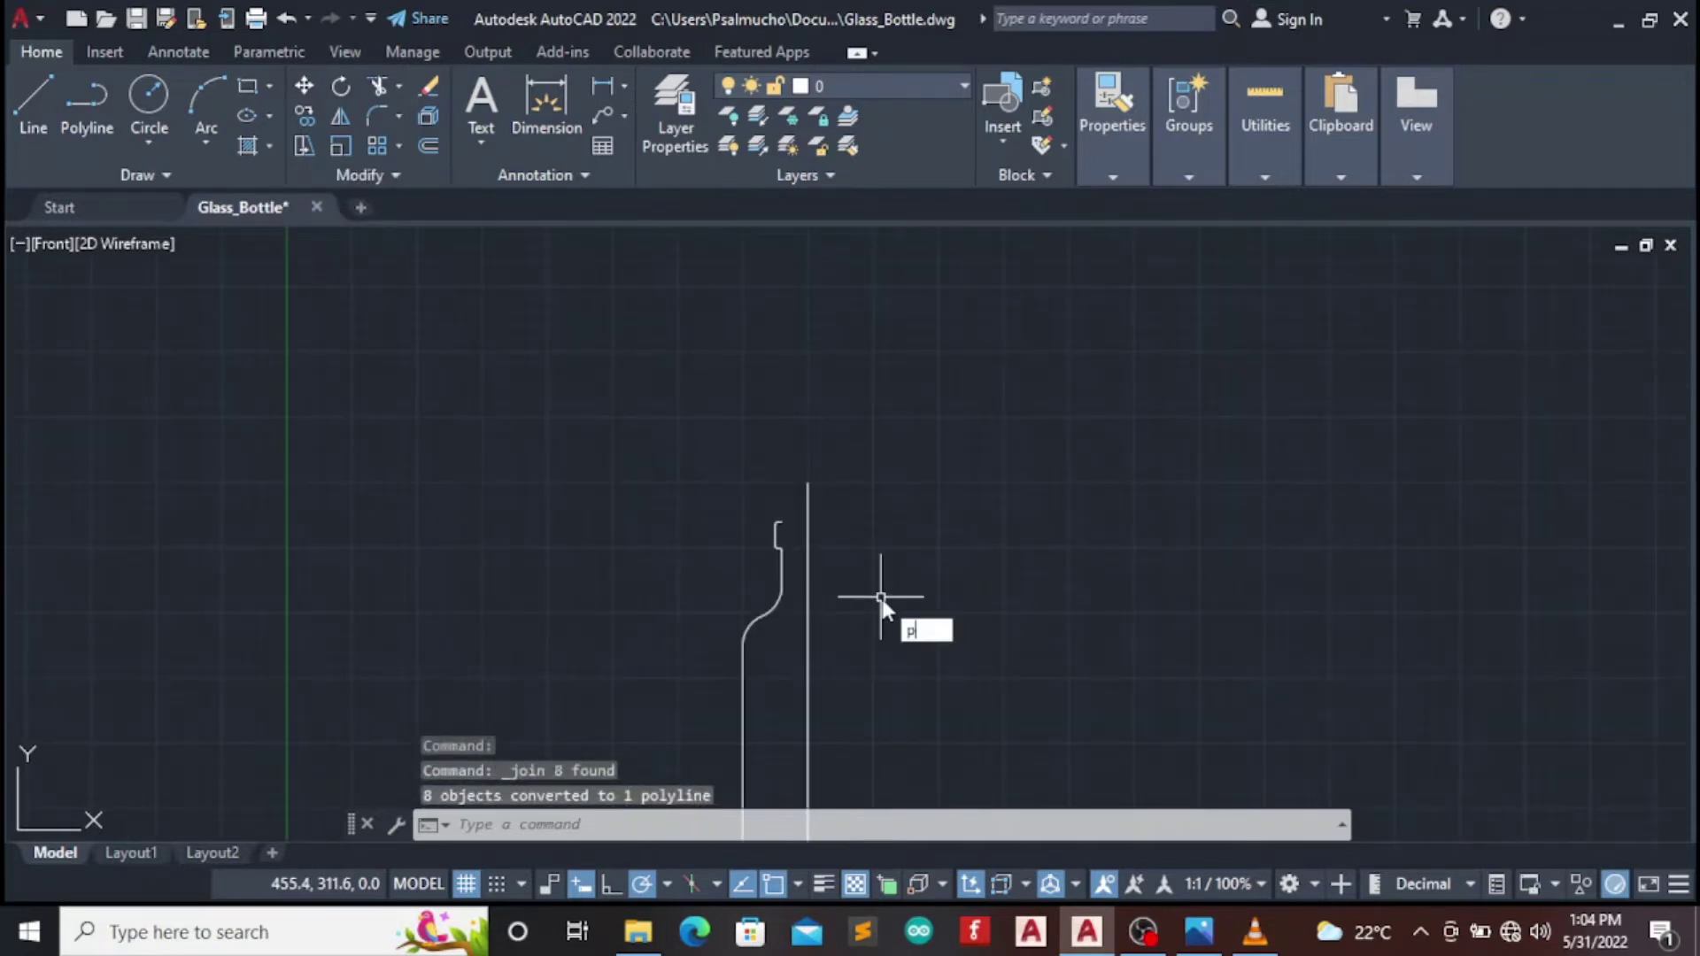
pyautogui.write('an')
pyautogui.press('Return')
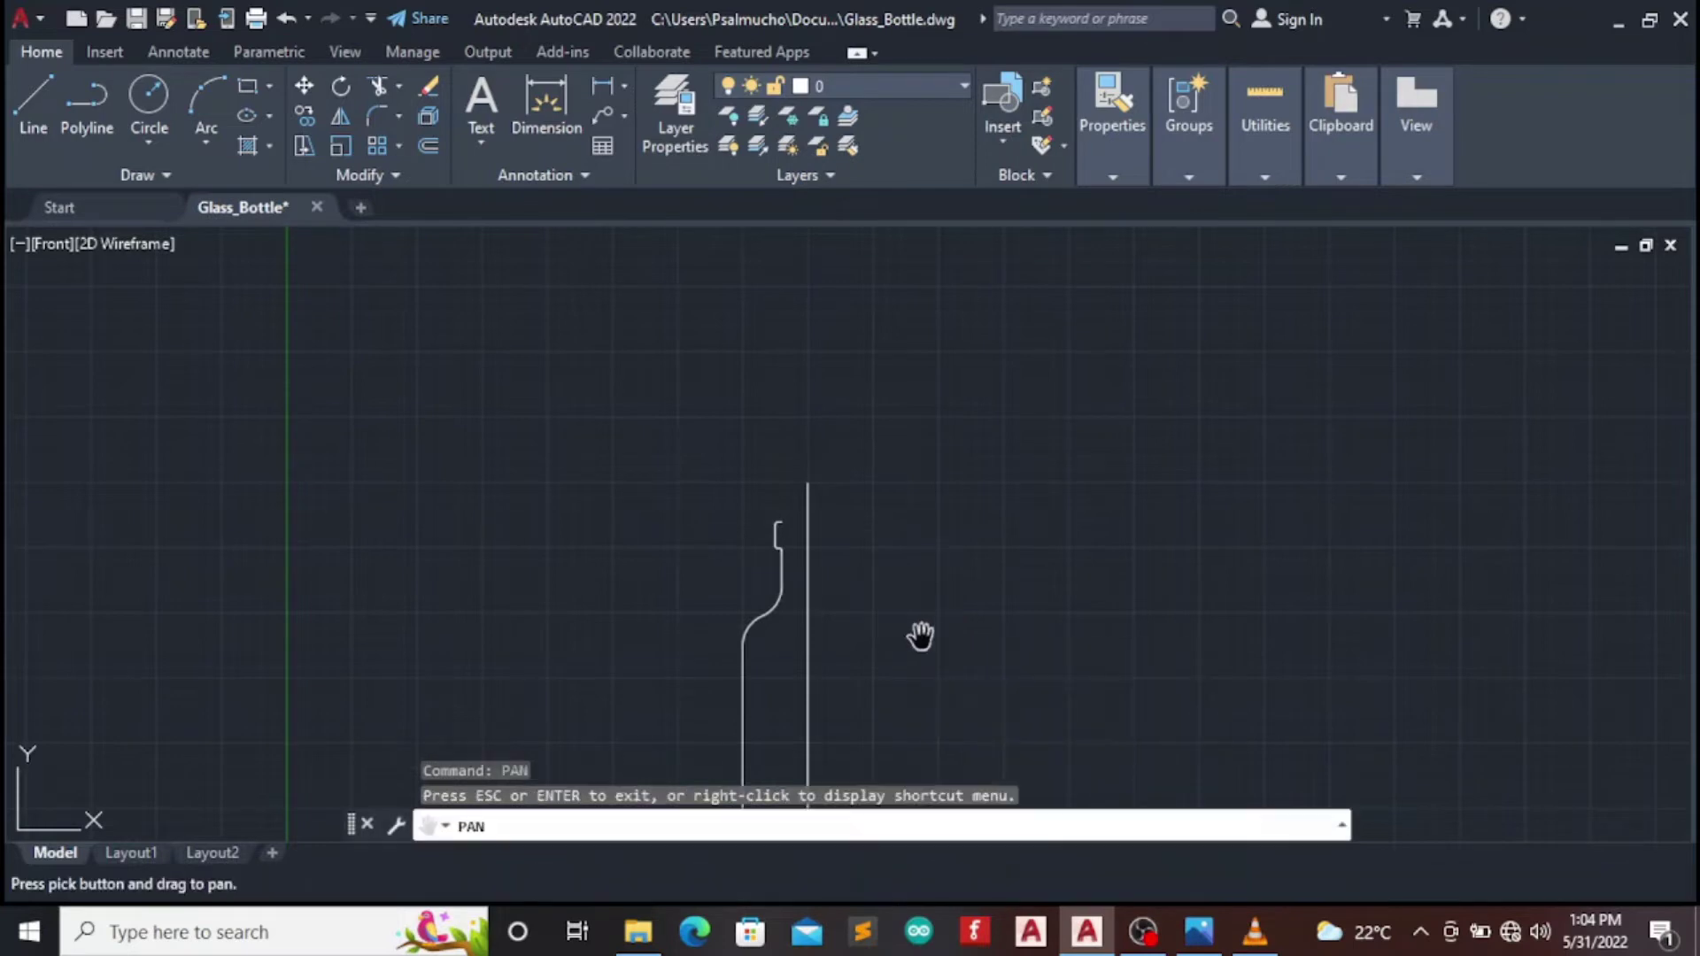
pyautogui.moveTo(921, 634); pyautogui.dragTo(963, 390)
pyautogui.moveTo(968, 535)
pyautogui.mouseDown()
pyautogui.moveTo(1040, 429)
pyautogui.moveTo(1049, 459)
pyautogui.mouseUp()
pyautogui.press('Escape')
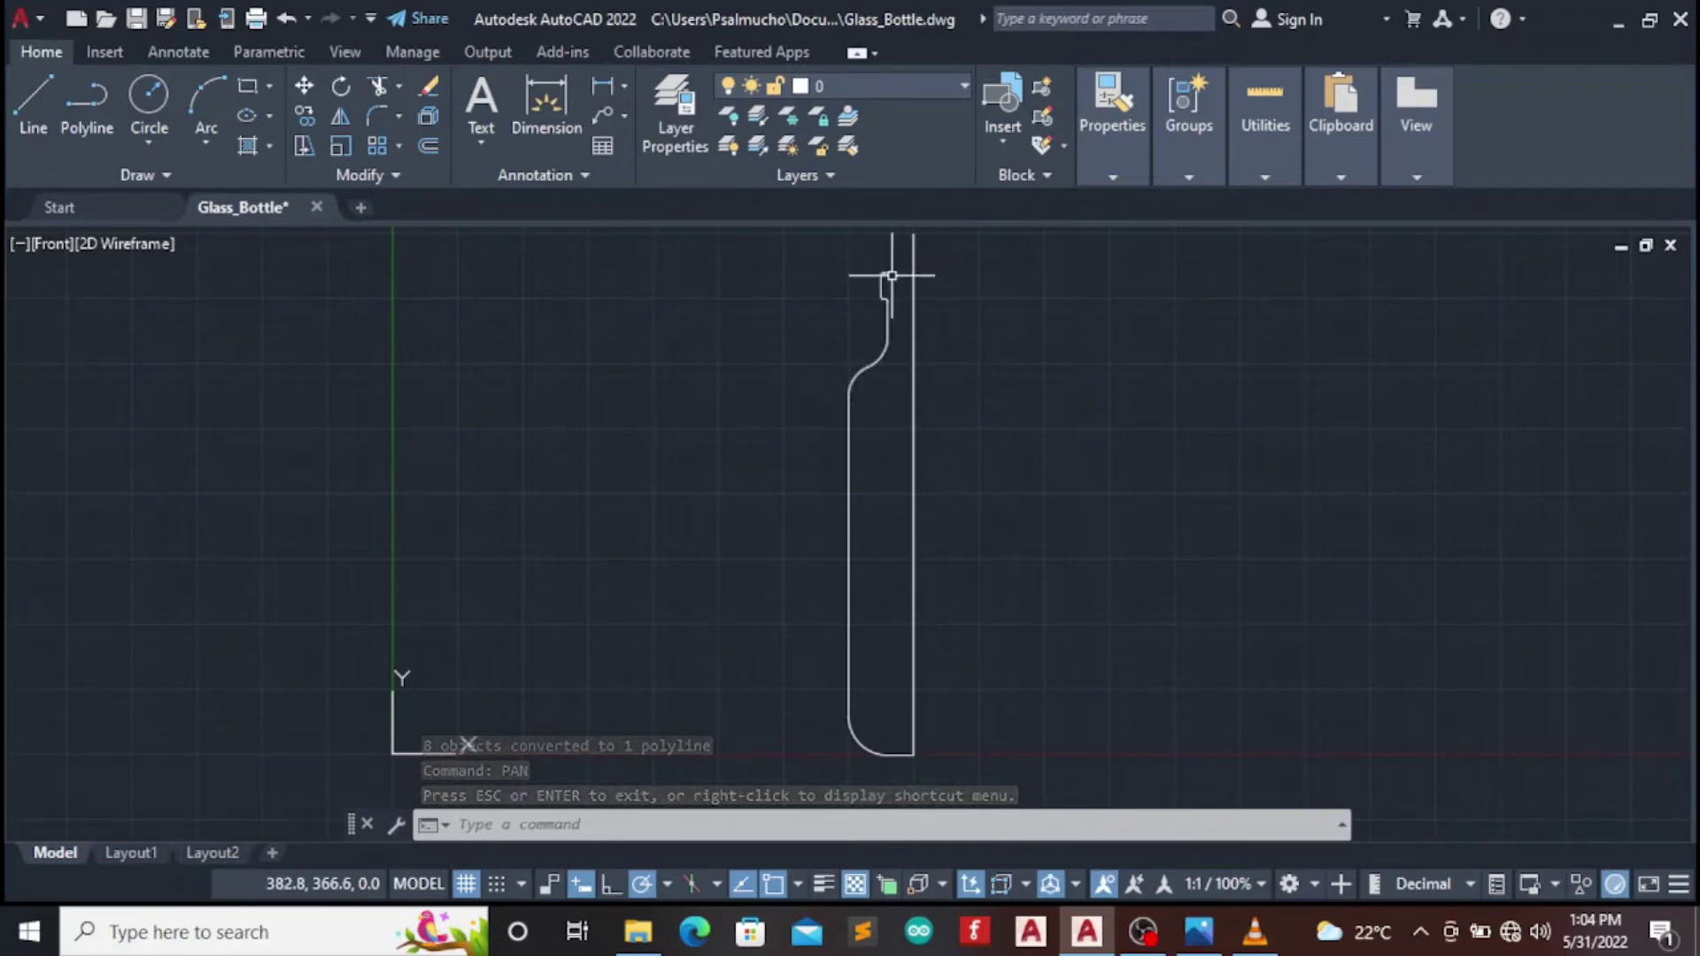
pyautogui.scroll(2, 892, 275)
pyautogui.scroll(2, 876, 270)
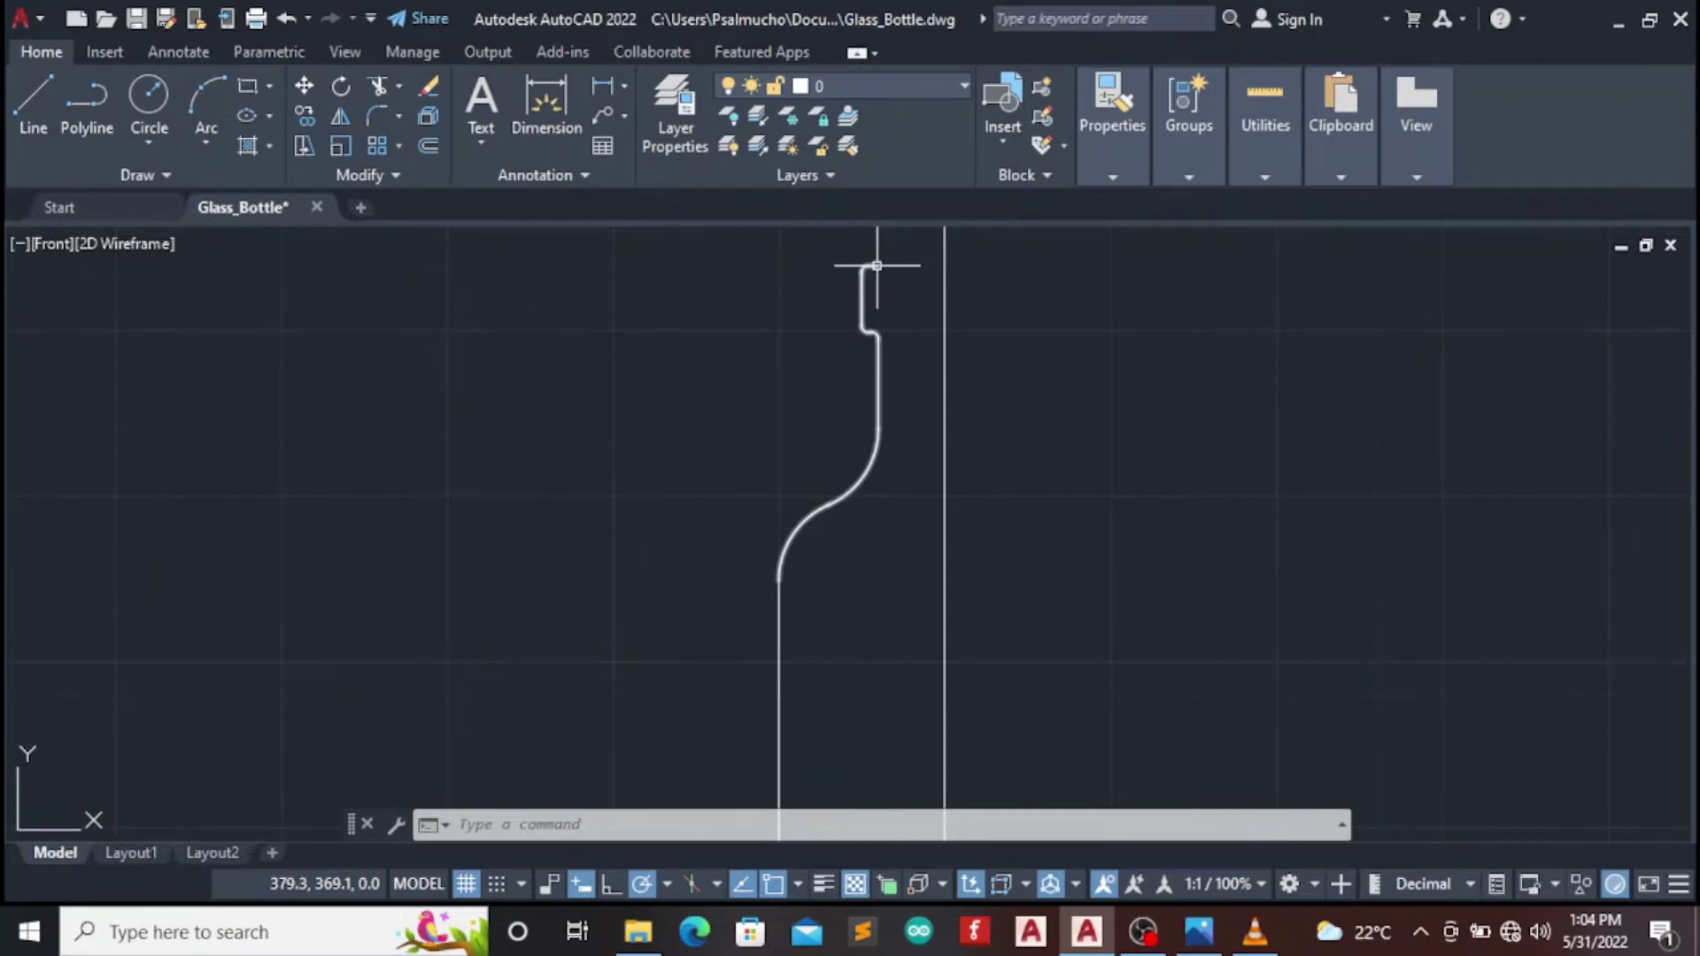
pyautogui.scroll(-3, 878, 268)
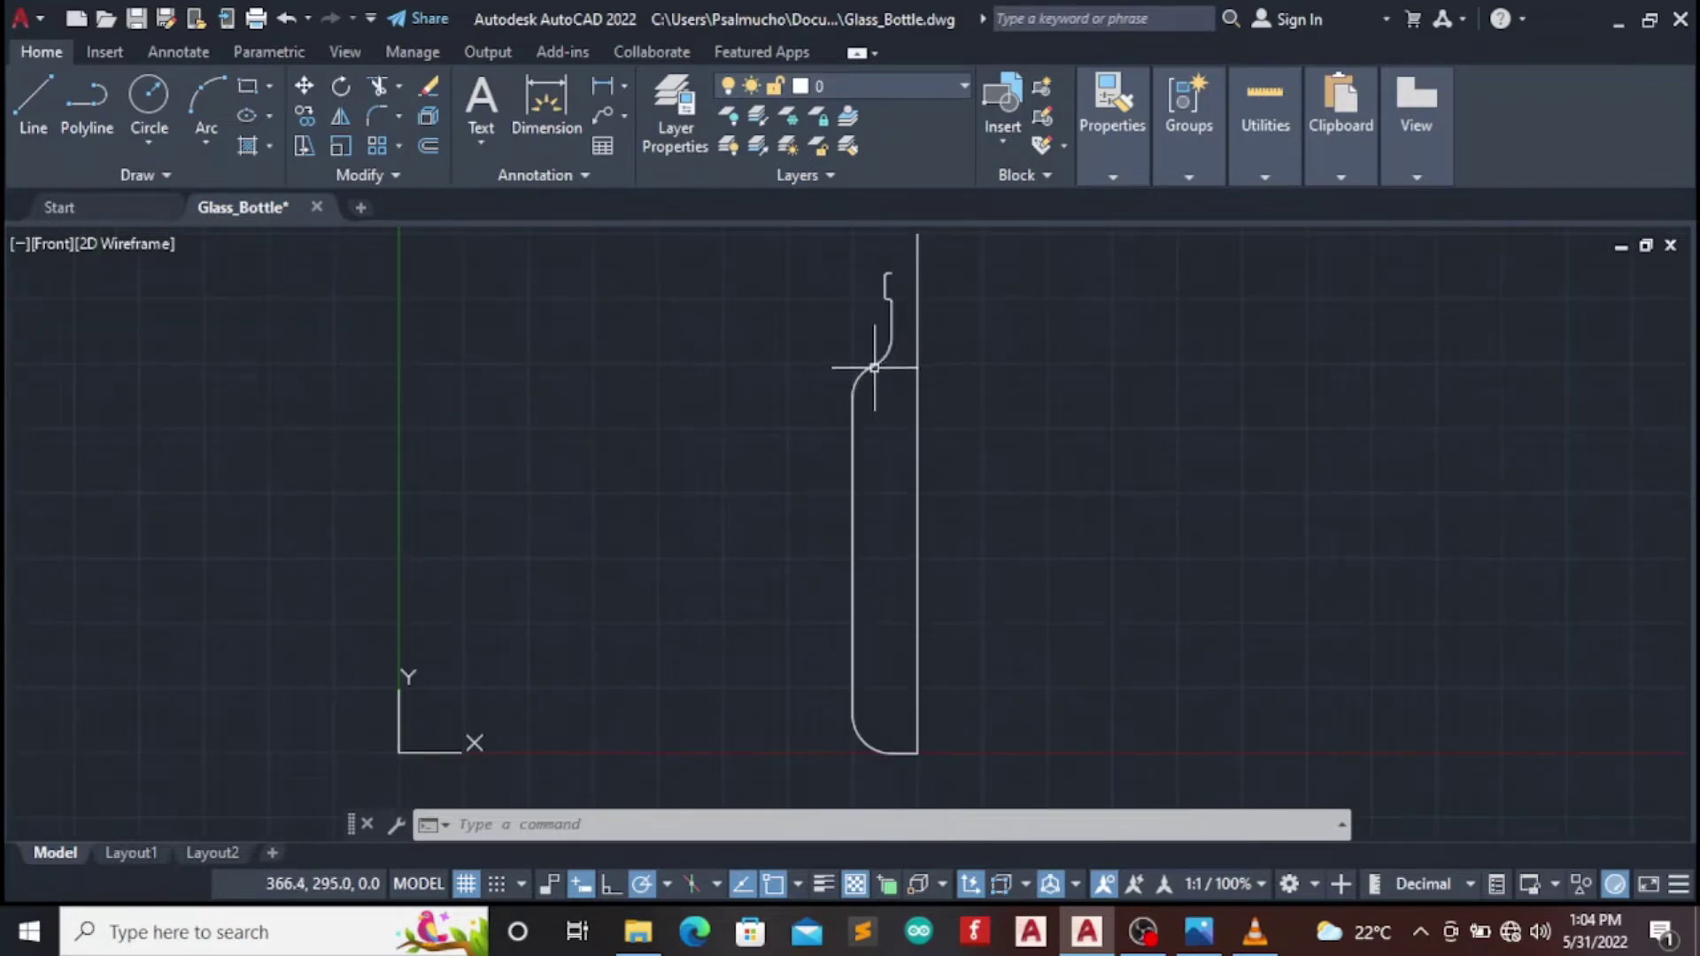
# Join the upper curve, long vertical line, bottom arc and bottom line into the polyline
pyautogui.click(857, 370)
pyautogui.click(855, 459)
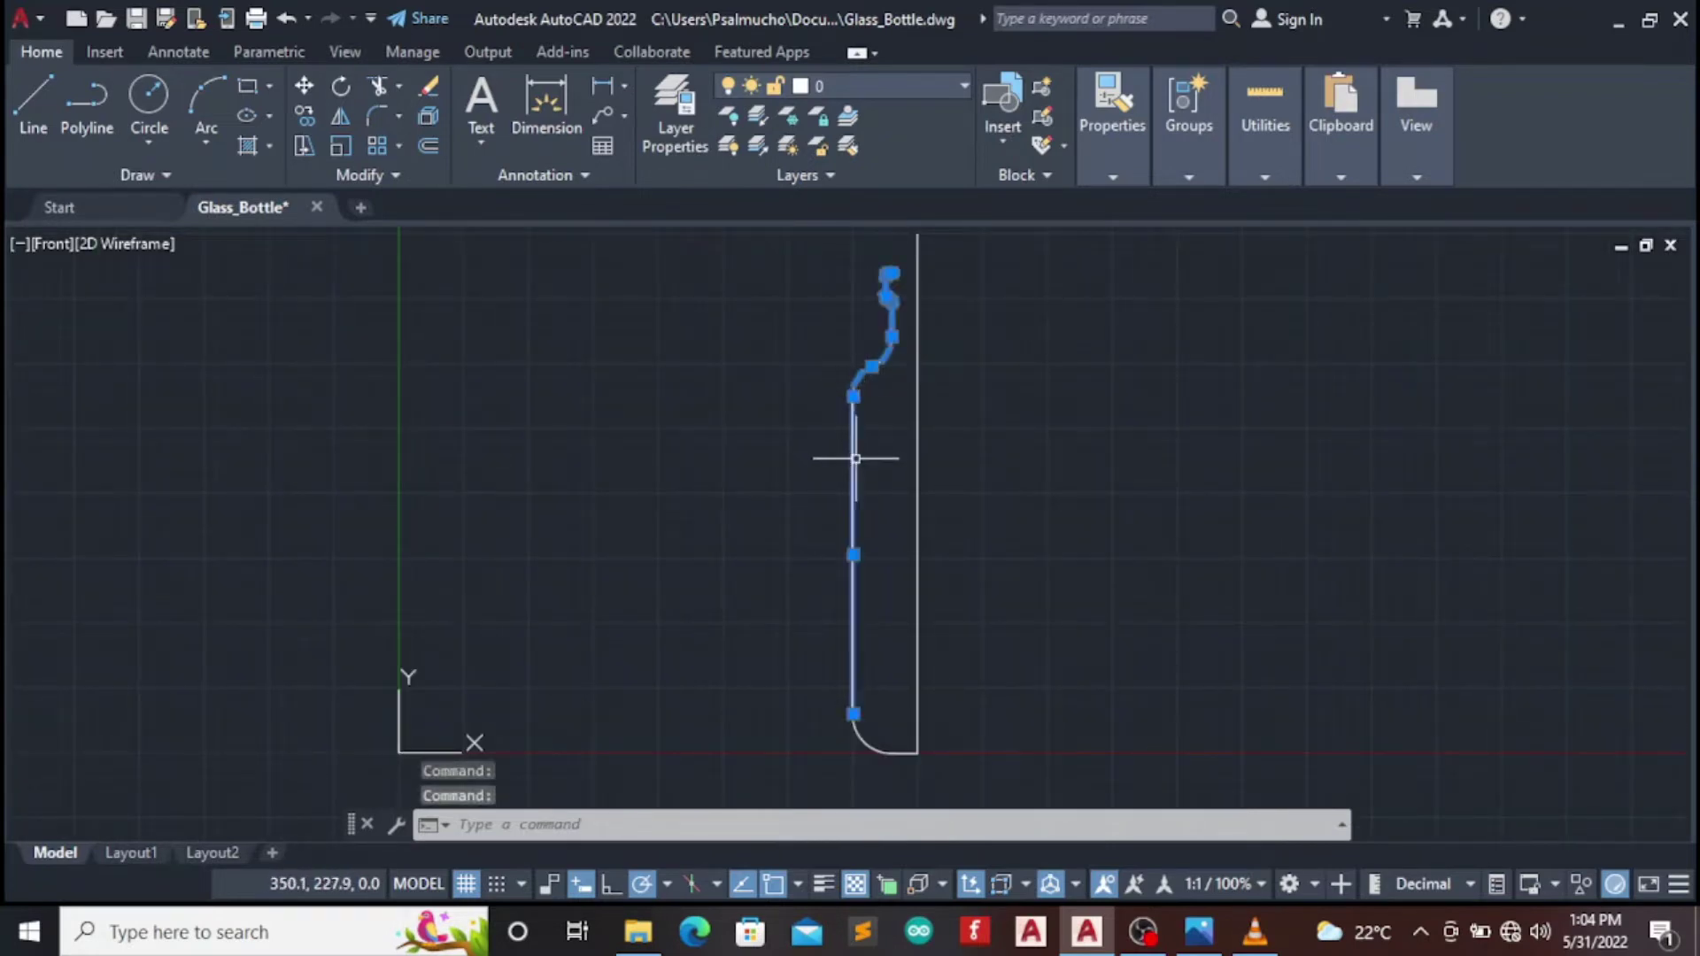
pyautogui.click(885, 749)
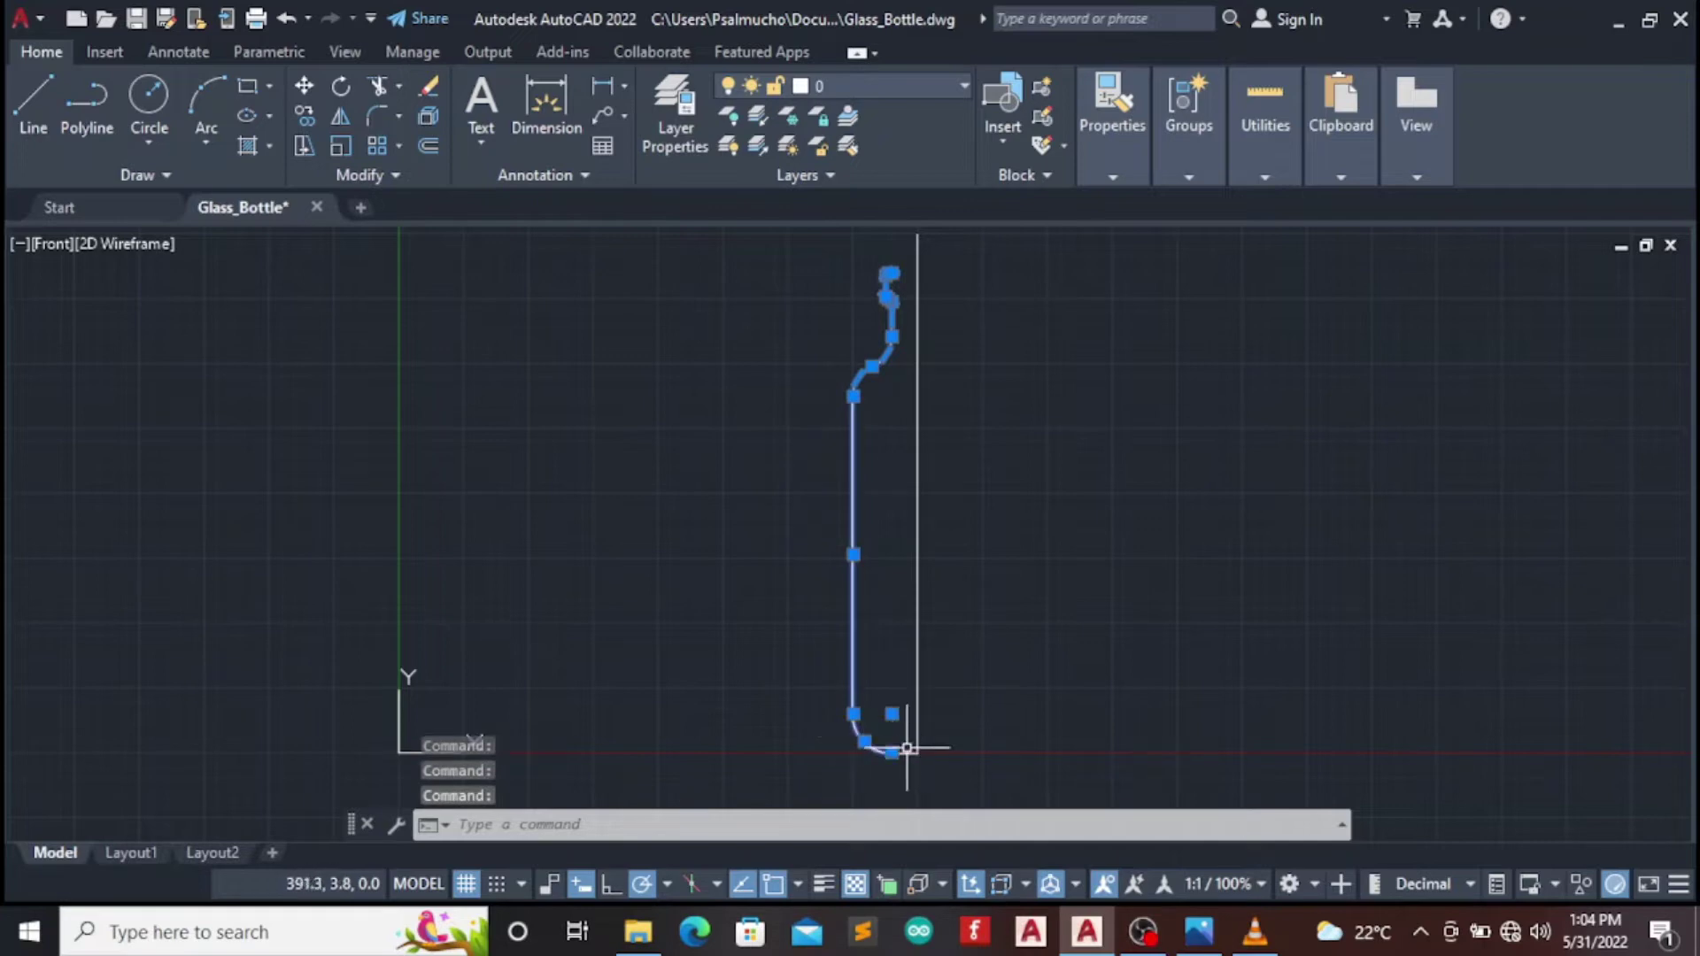
pyautogui.scroll(2, 907, 748)
pyautogui.click(909, 749)
pyautogui.scroll(-4, 977, 608)
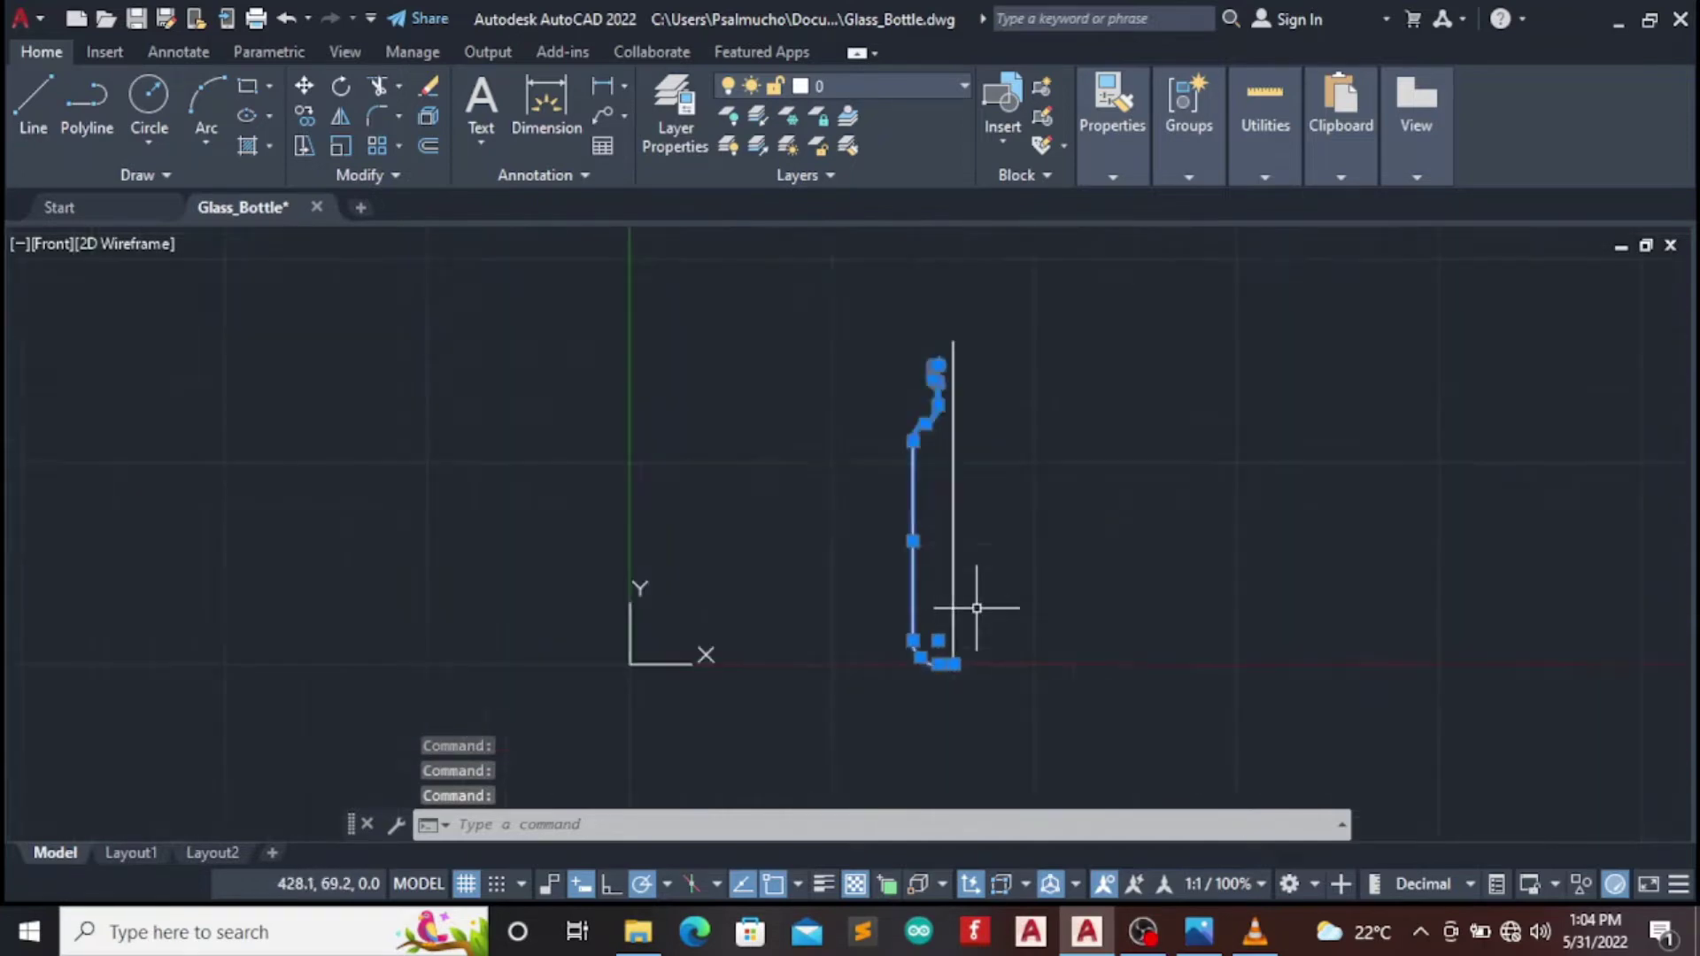
pyautogui.scroll(-2, 976, 608)
pyautogui.scroll(4, 987, 428)
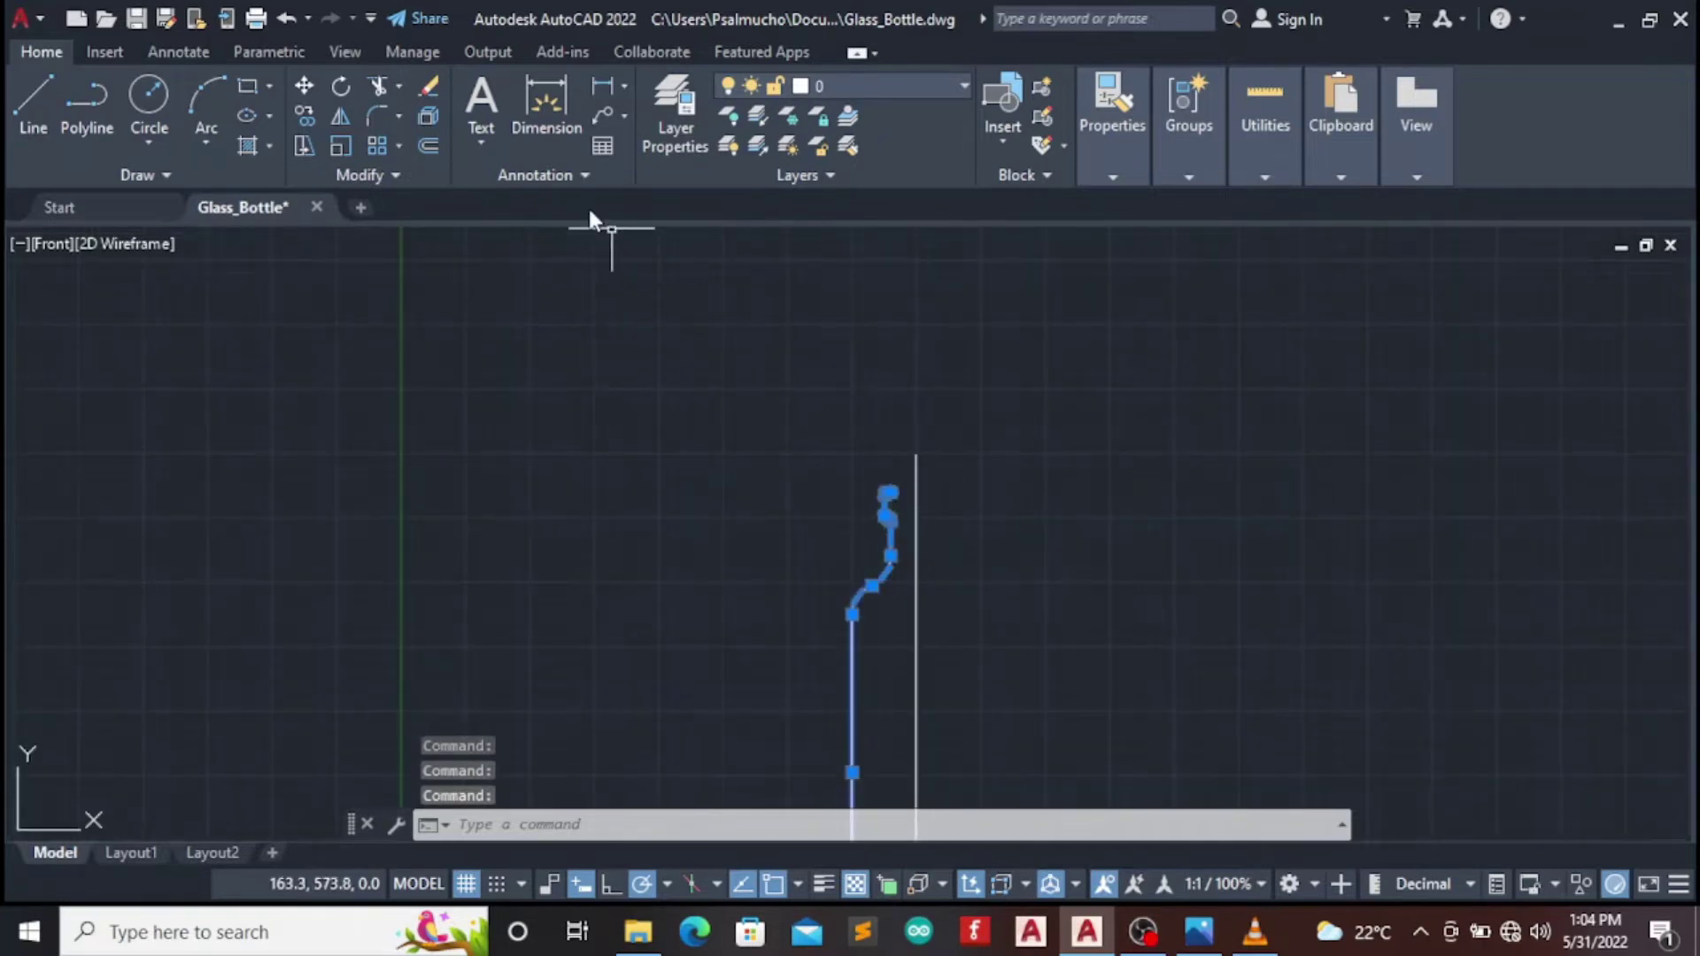
pyautogui.click(394, 176)
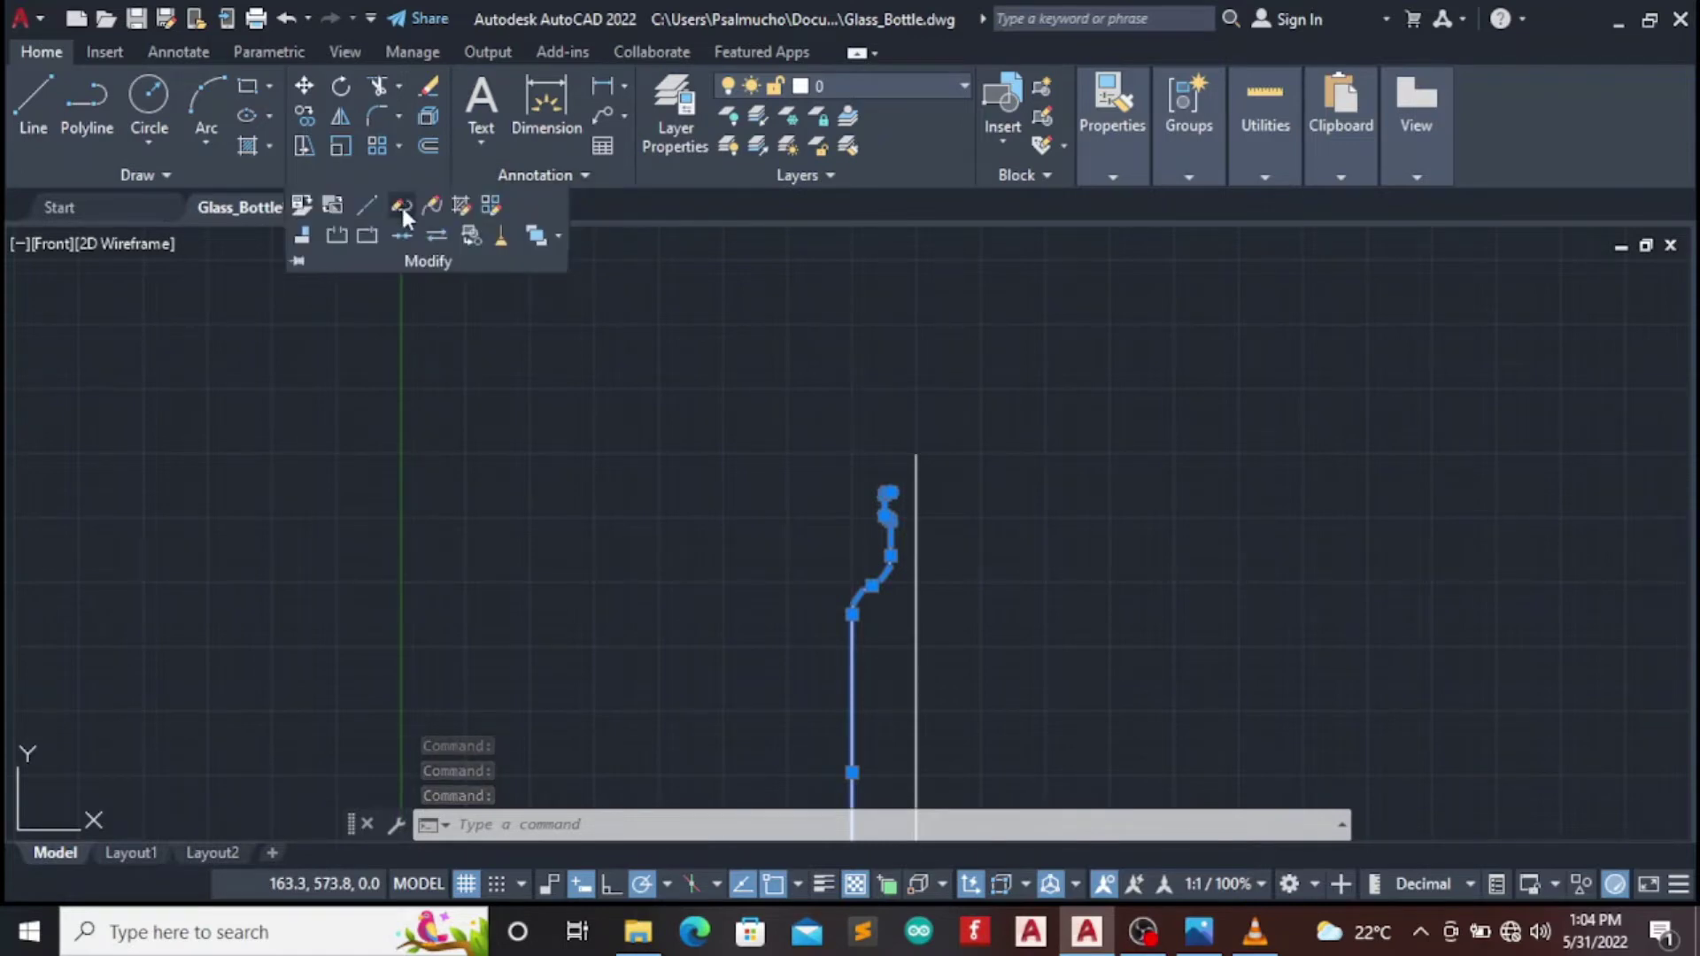
pyautogui.click(399, 230)
pyautogui.scroll(-2, 858, 455)
pyautogui.scroll(-2, 904, 543)
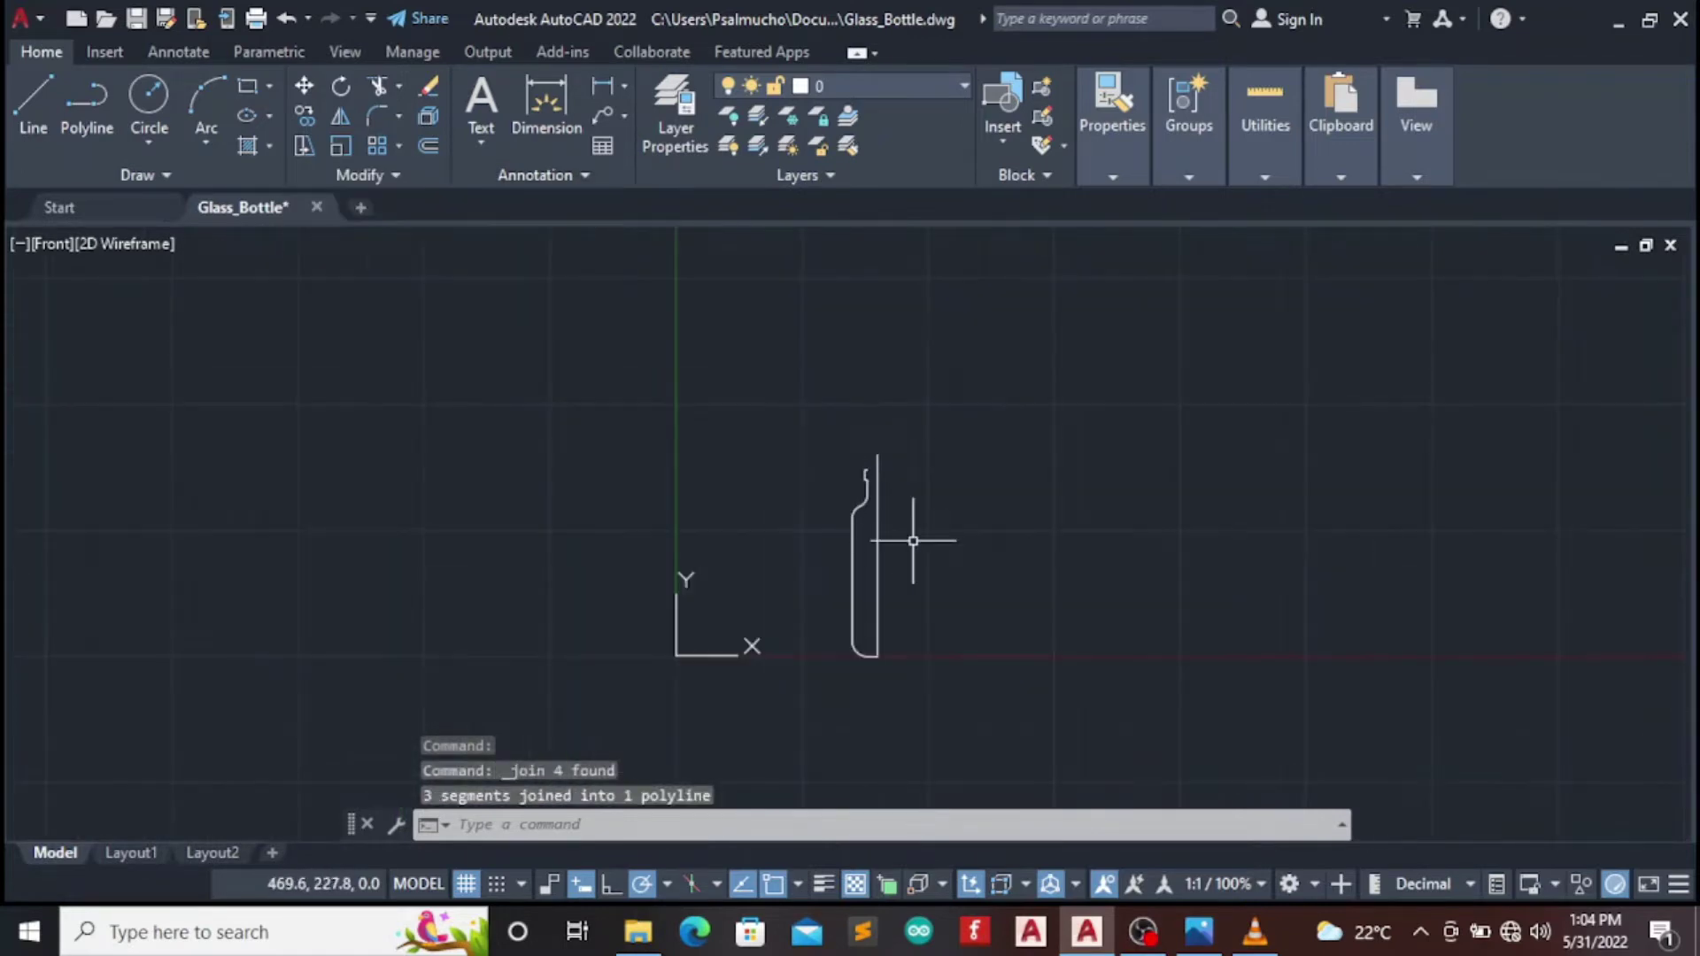
pyautogui.scroll(2, 923, 540)
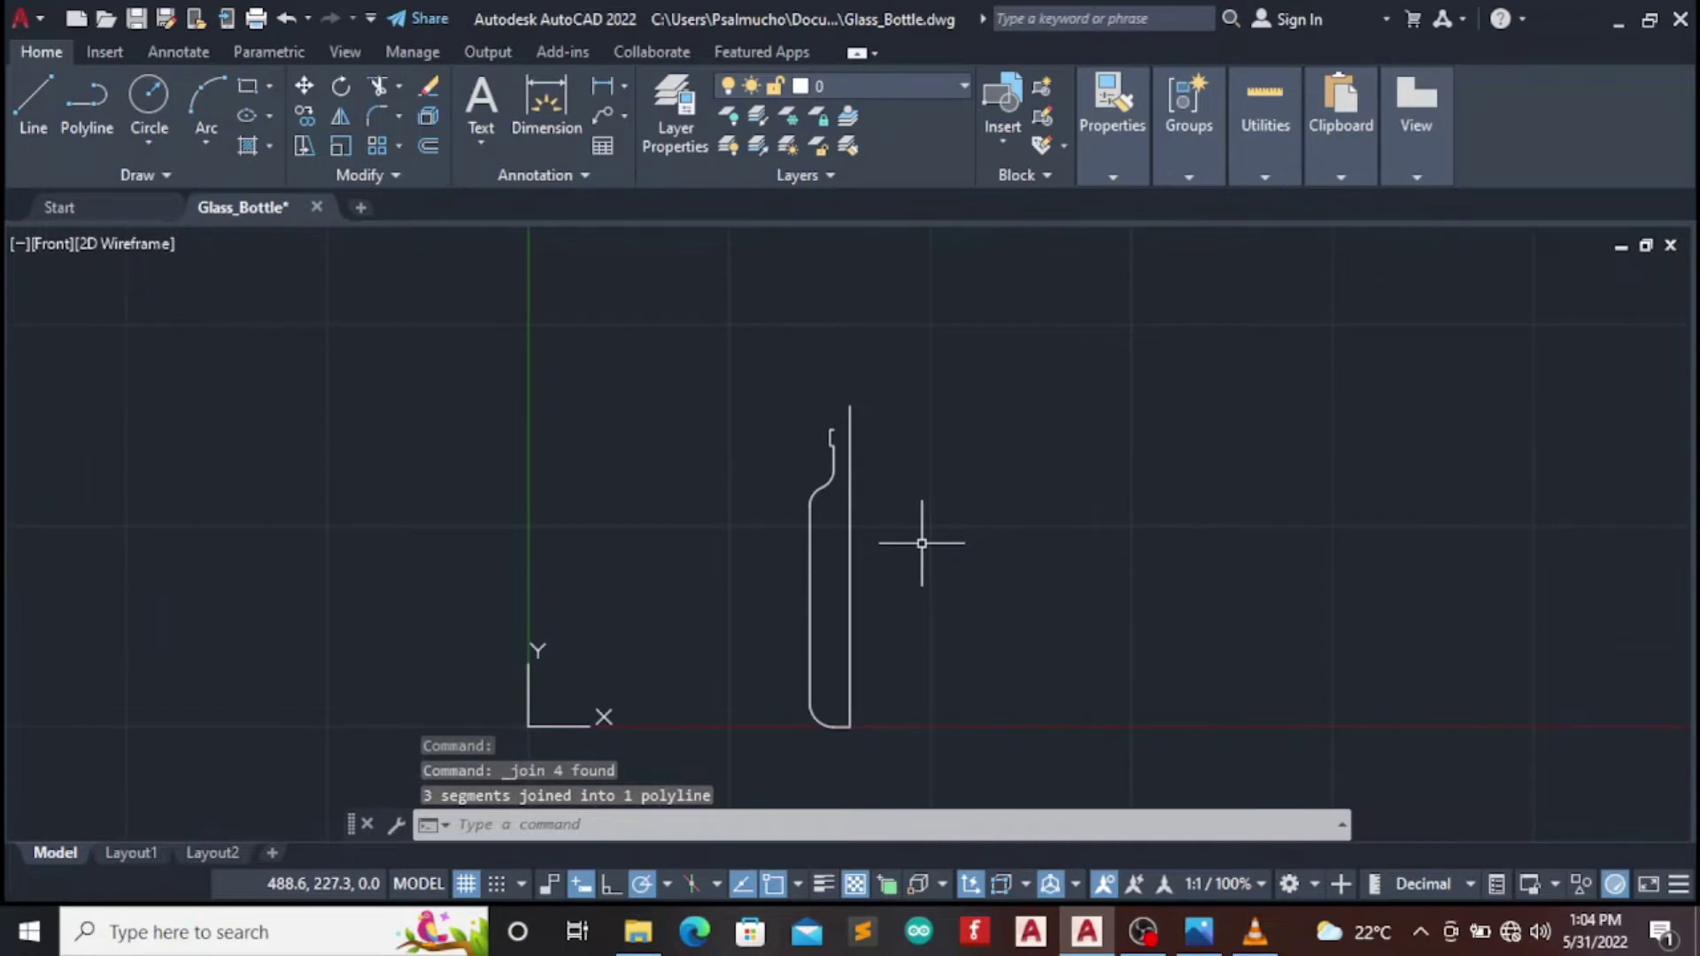
pyautogui.write('p')
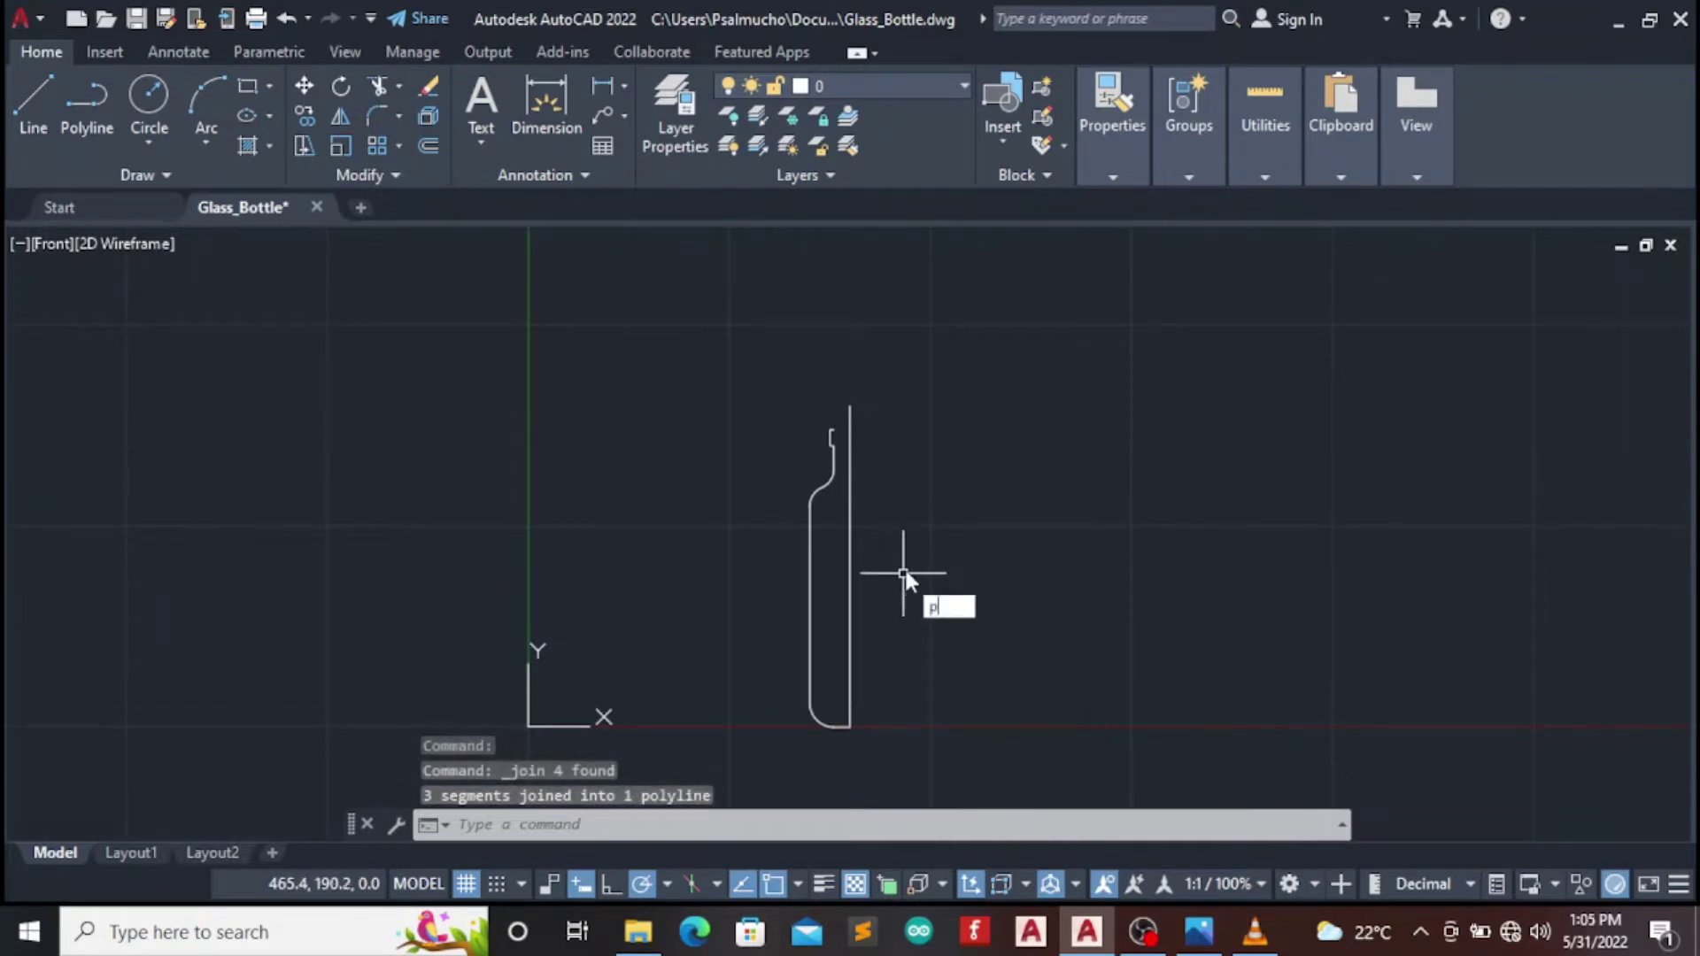
pyautogui.write('an')
pyautogui.click(962, 631)
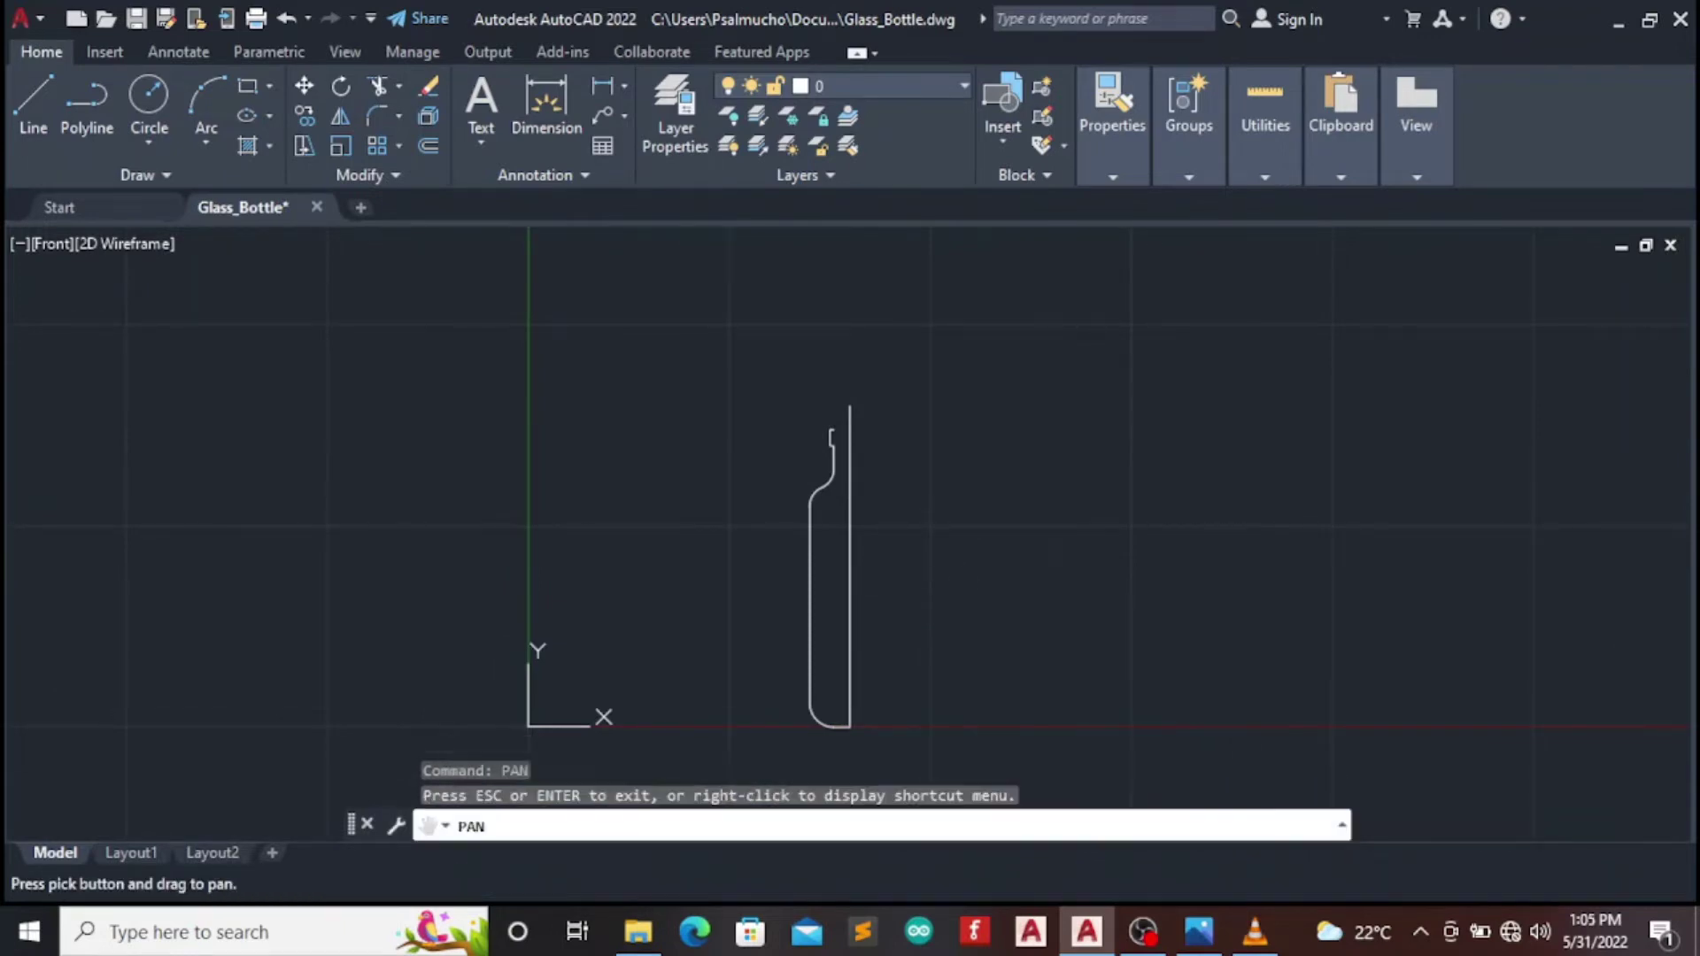
pyautogui.moveTo(961, 580)
pyautogui.mouseDown()
pyautogui.moveTo(1025, 479)
pyautogui.moveTo(1116, 561)
pyautogui.moveTo(1107, 522)
pyautogui.mouseUp()
pyautogui.scroll(2, 1023, 479)
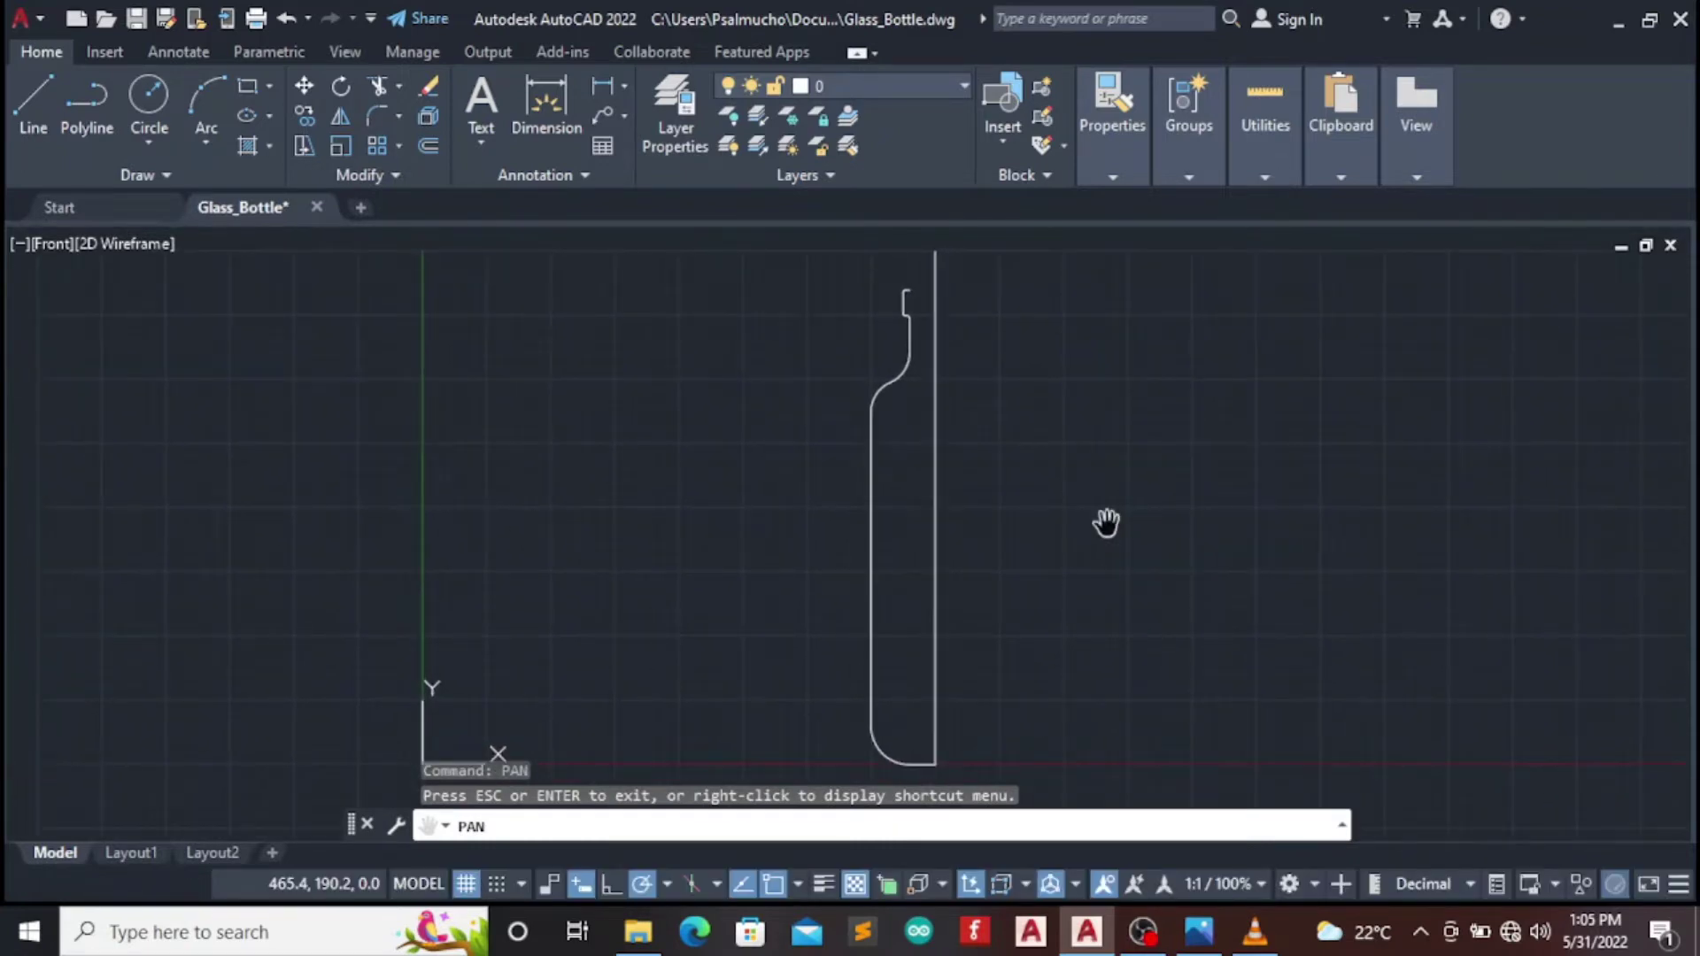
pyautogui.press('Escape')
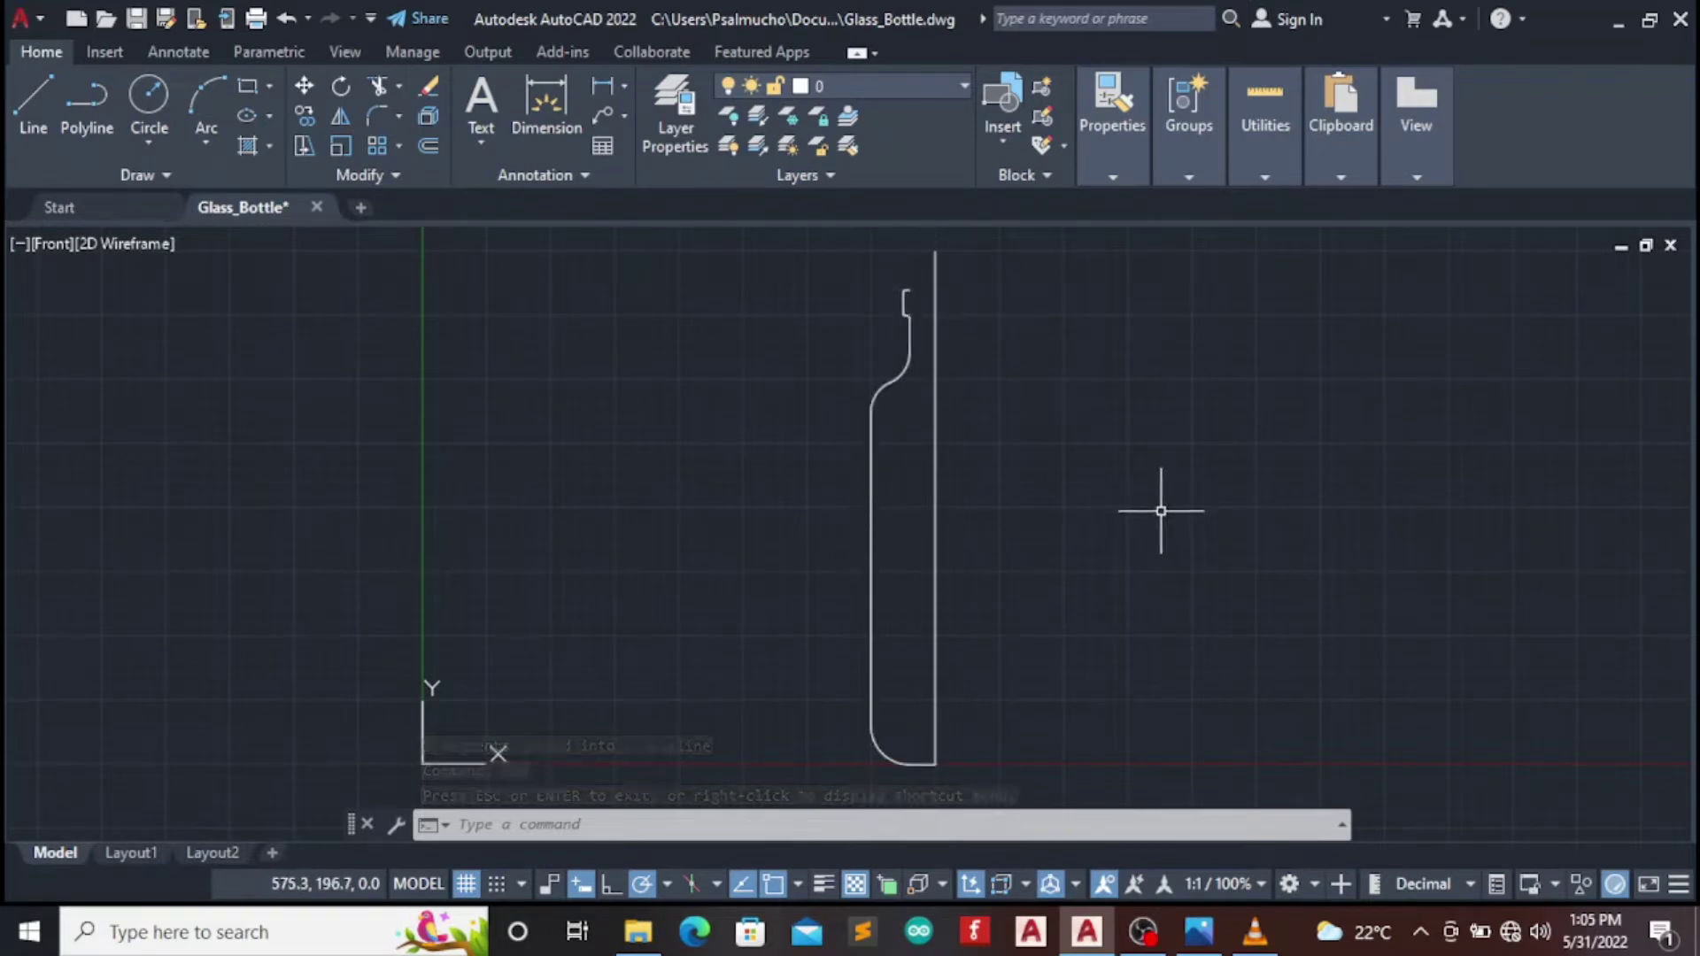
pyautogui.scroll(-2, 1091, 515)
pyautogui.write('P')
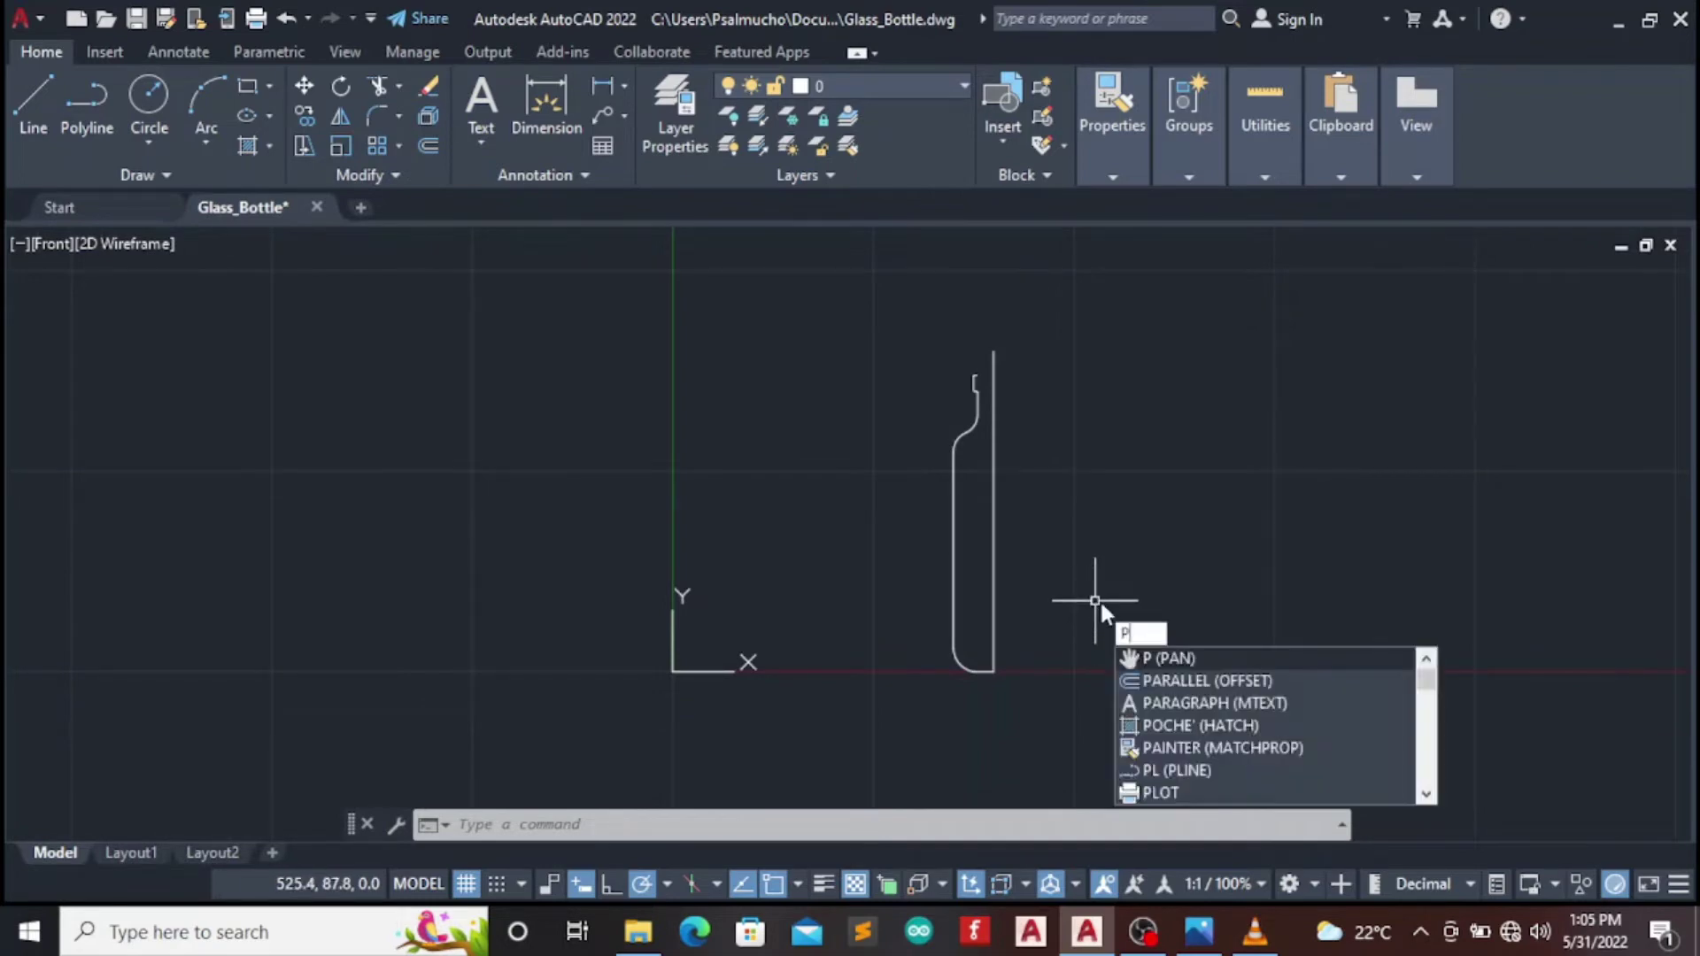
pyautogui.write('an')
pyautogui.press('Return')
pyautogui.moveTo(1117, 616); pyautogui.dragTo(1033, 574)
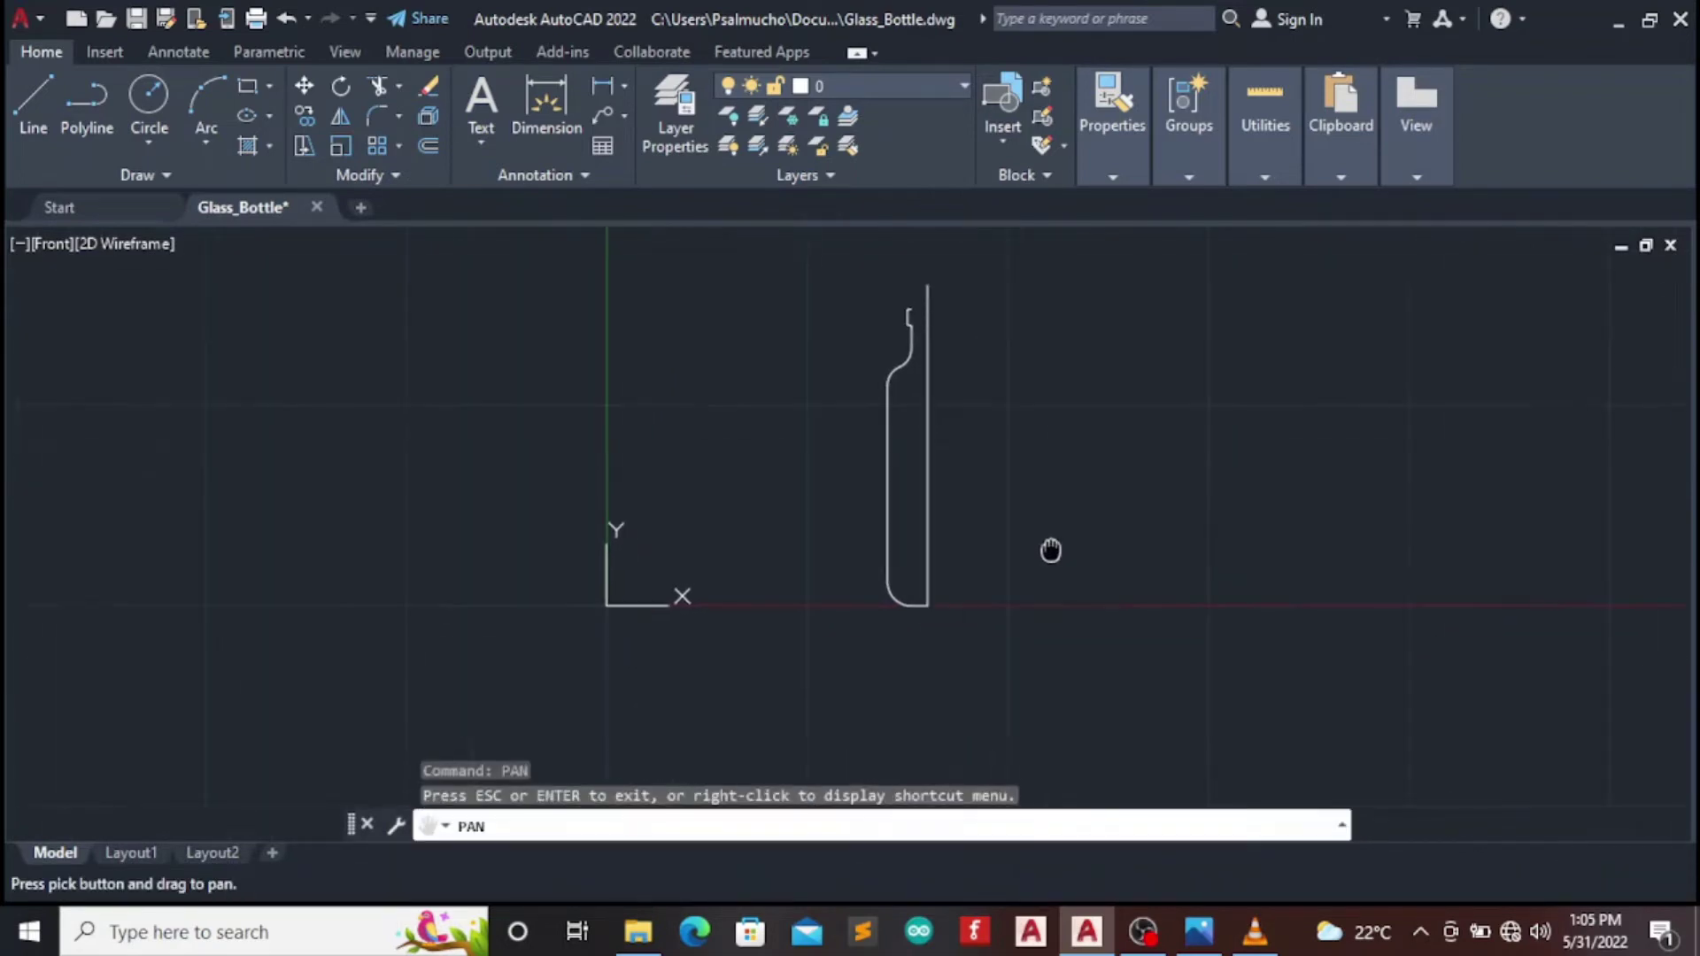
pyautogui.press('Escape')
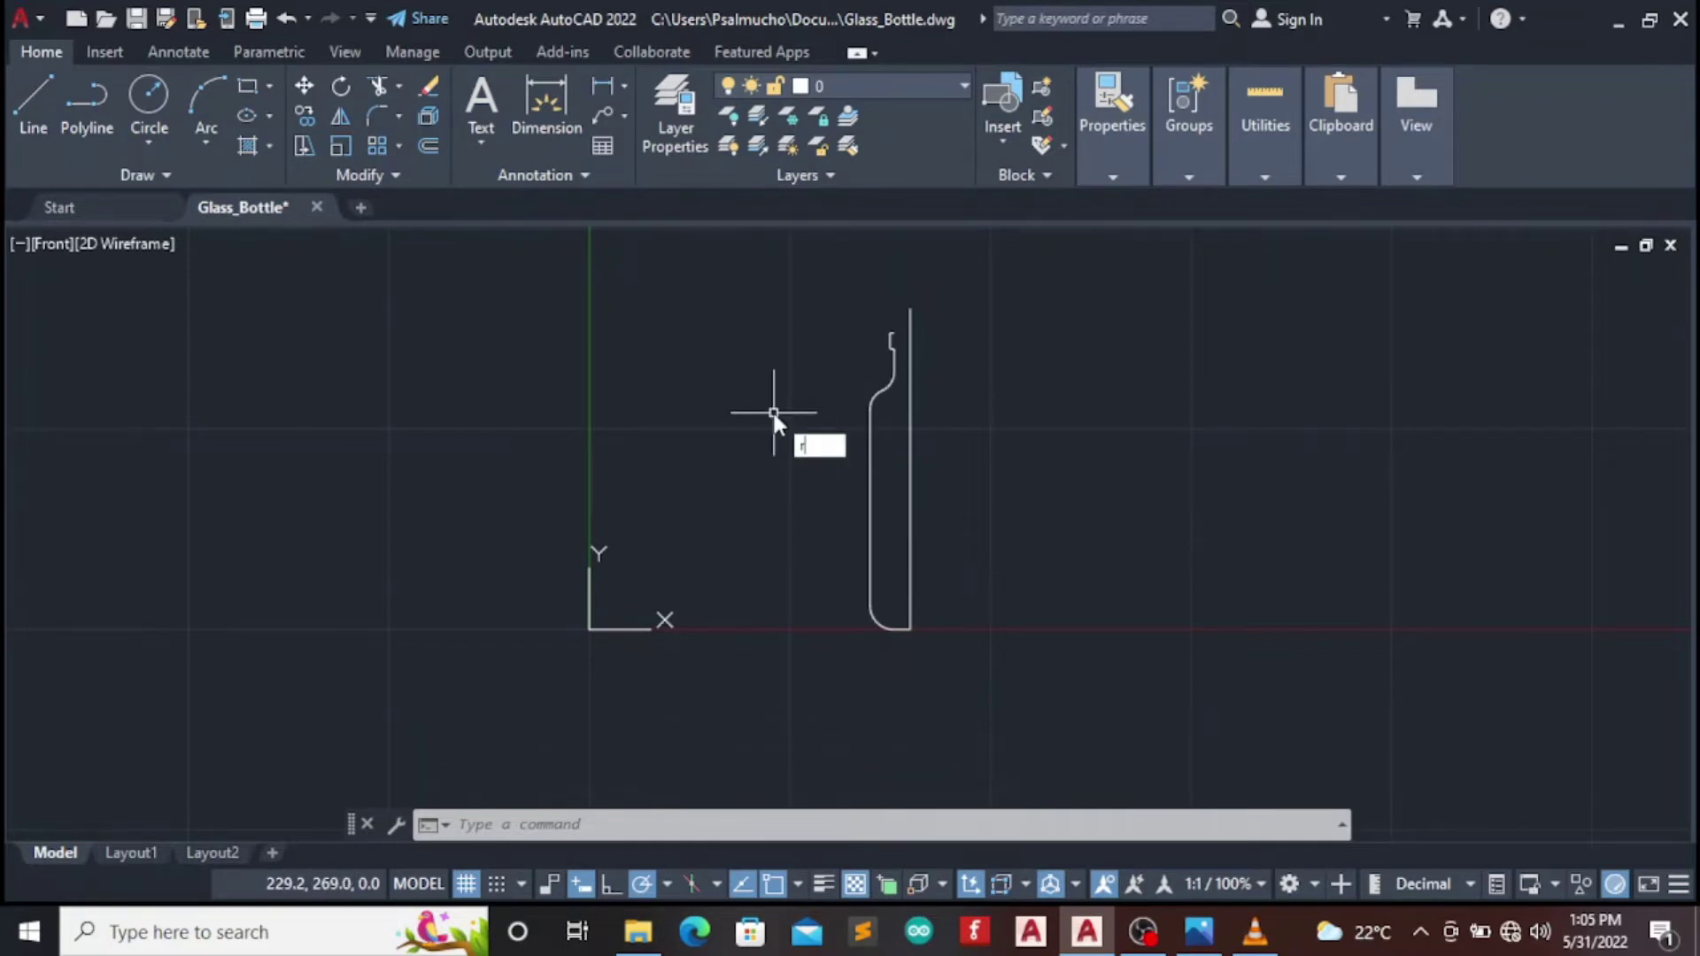
# Revolve the bottle profile 360° about the vertical line's top and bottom endpoints
pyautogui.write('e')
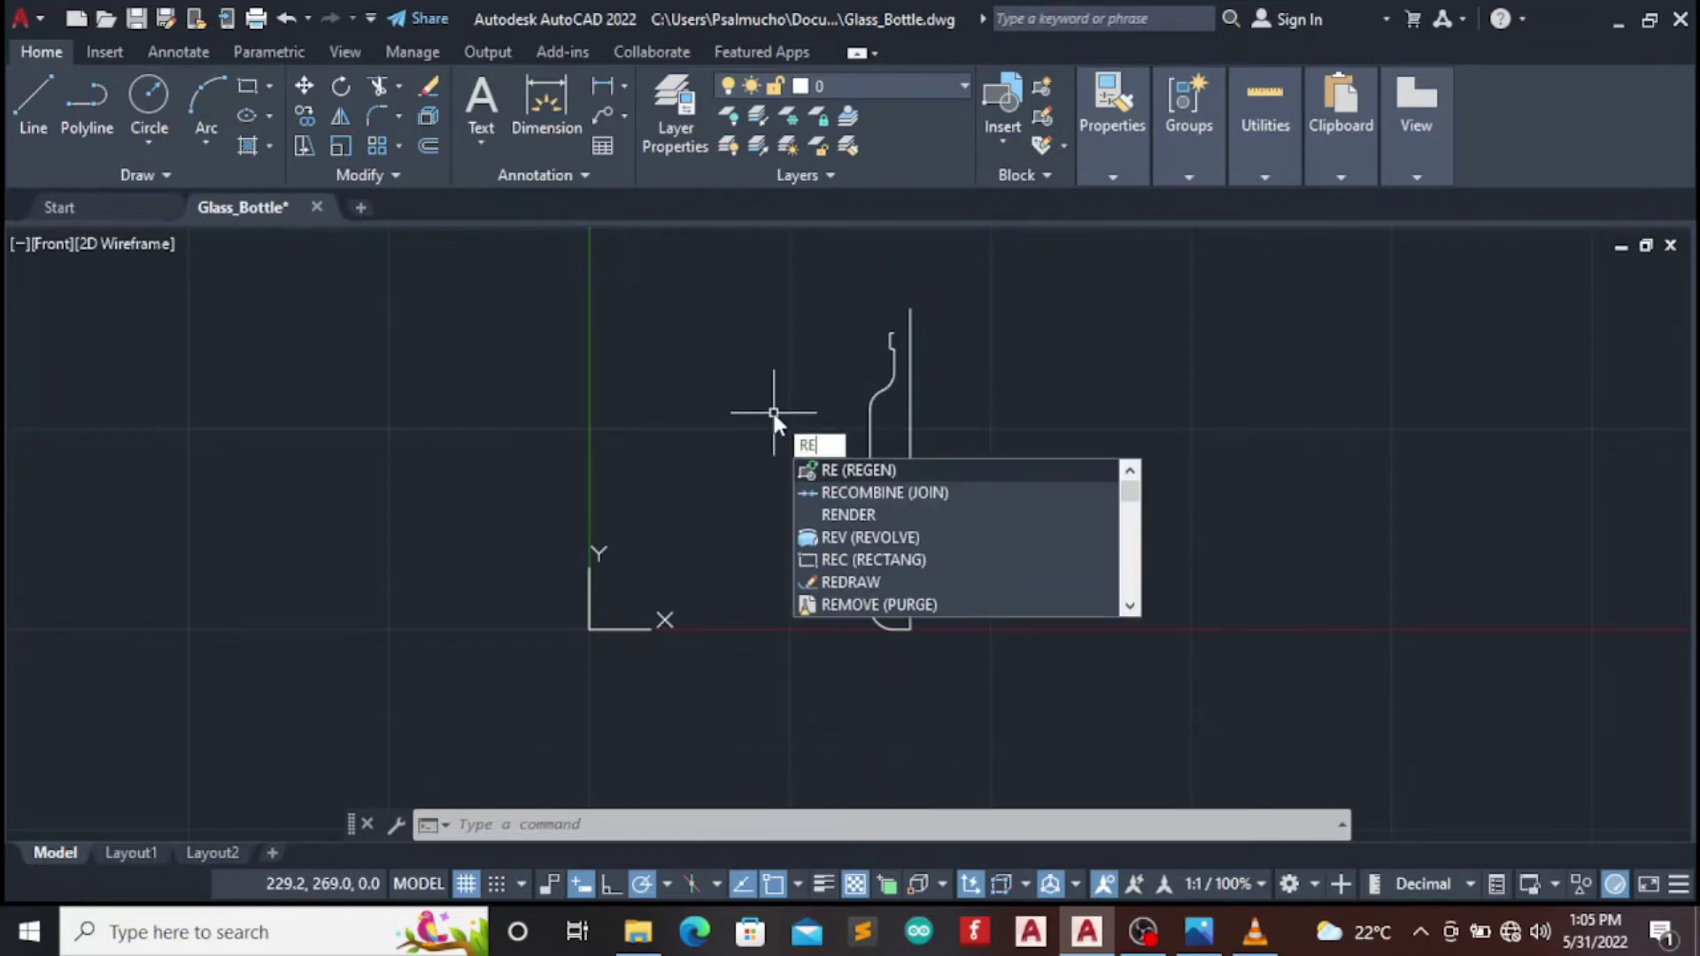
pyautogui.write('vol')
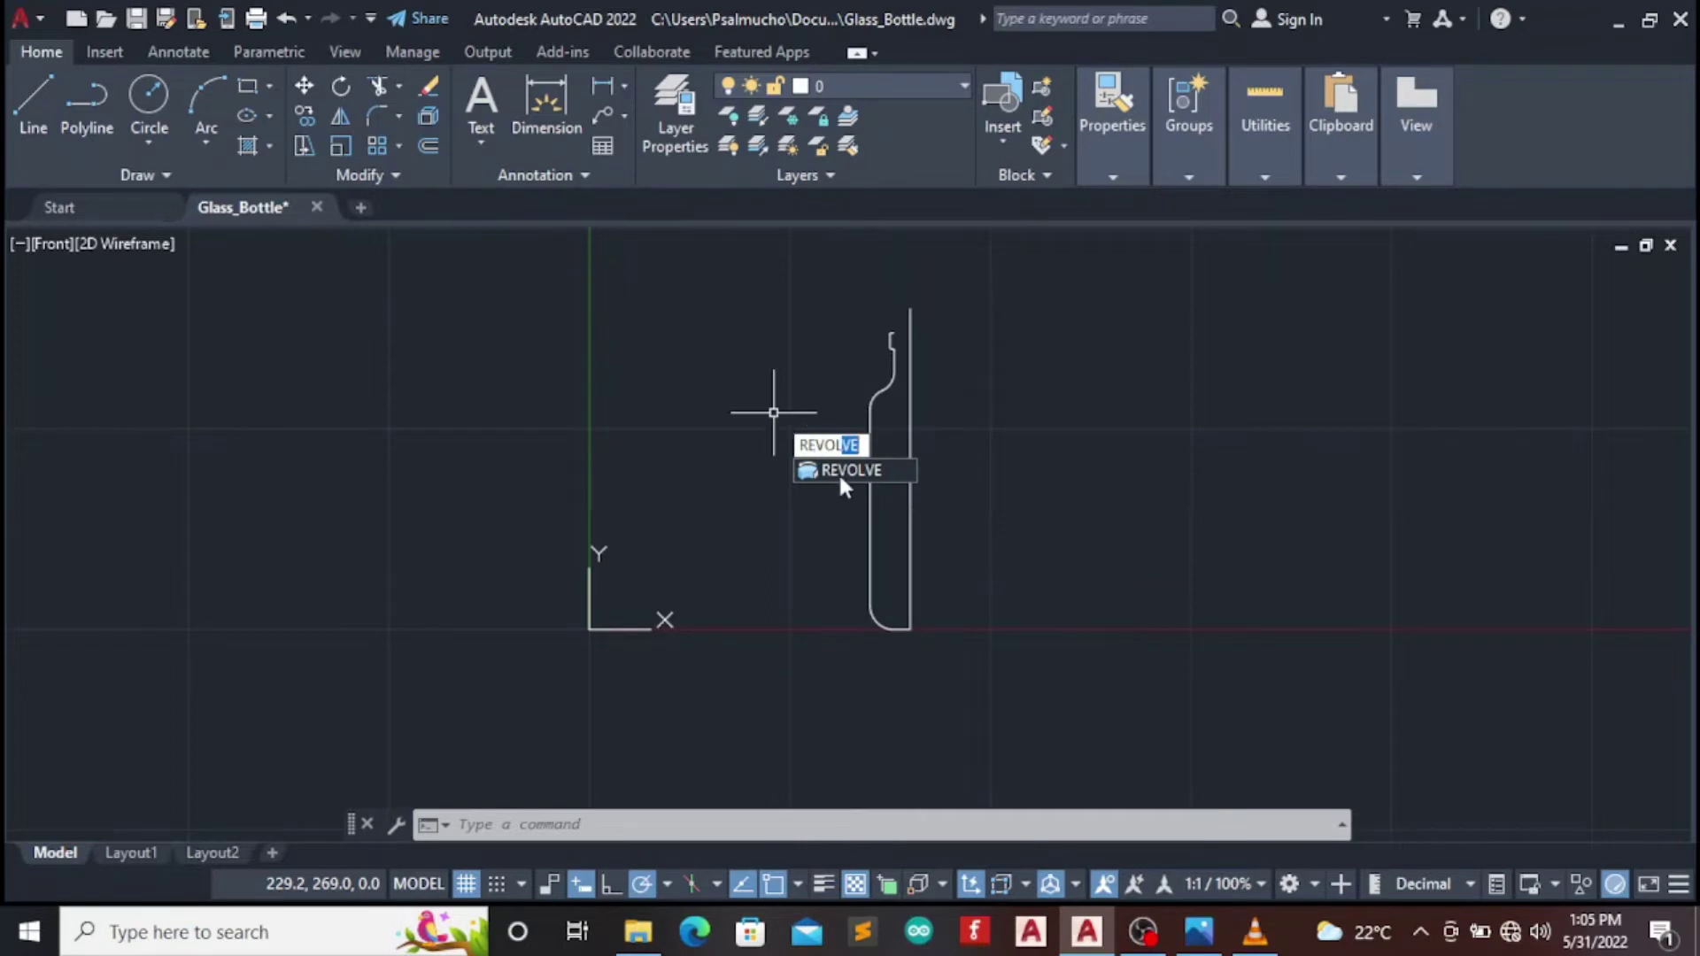
pyautogui.click(840, 472)
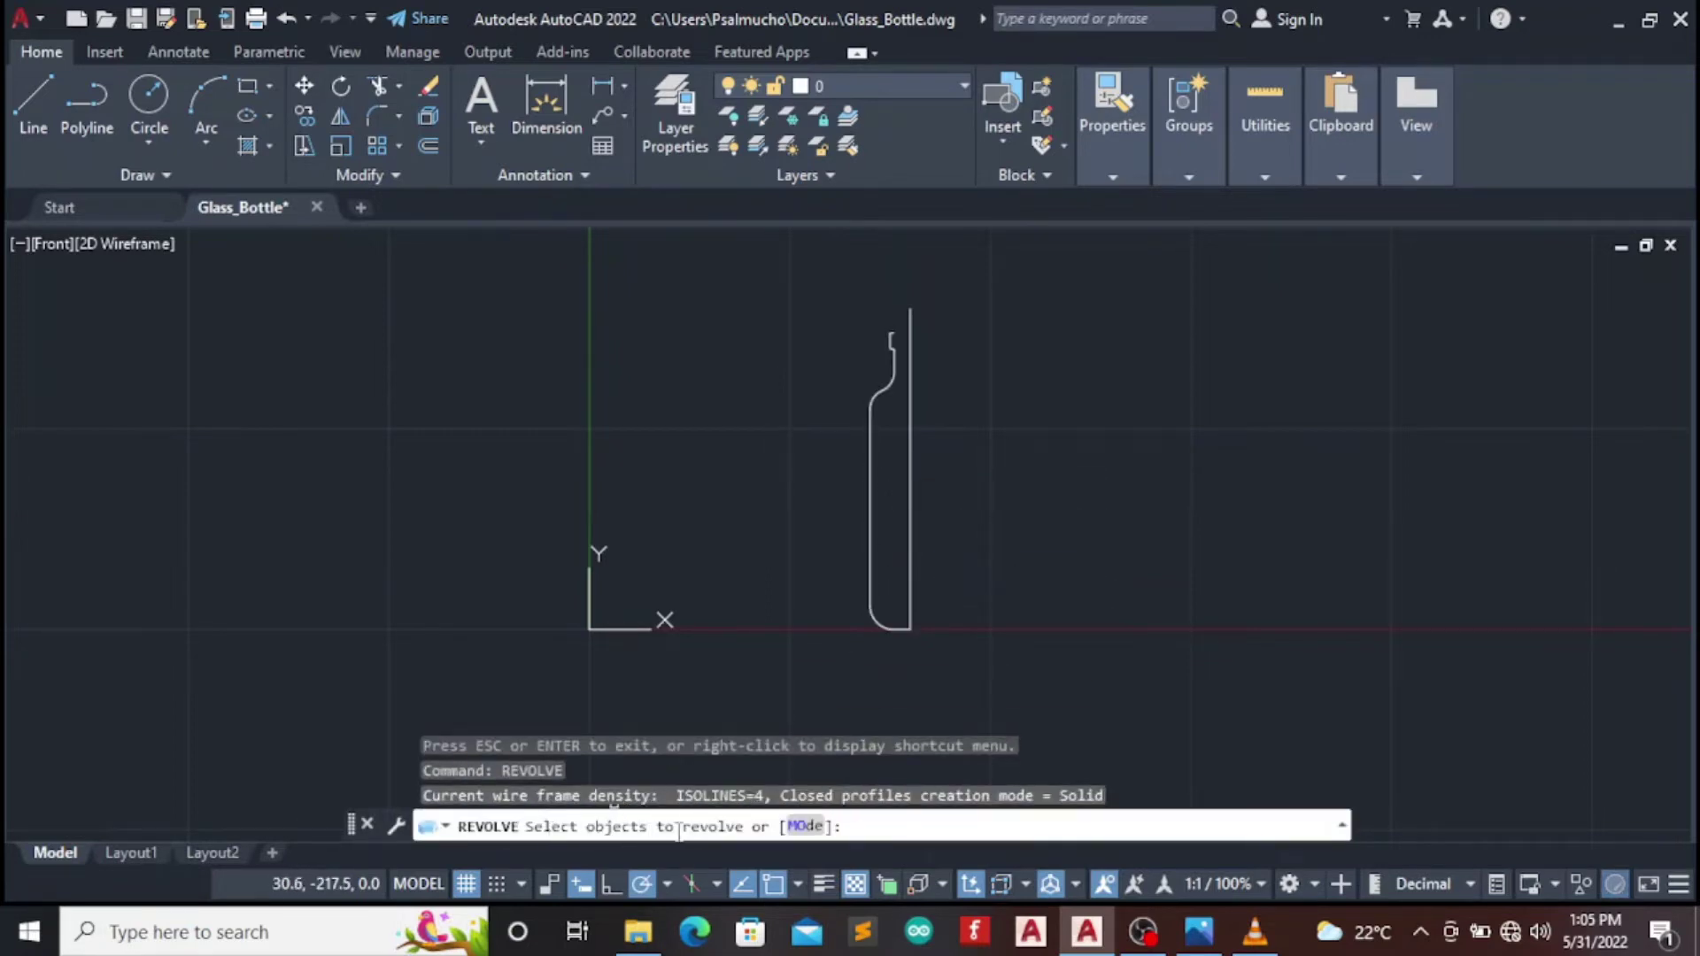
pyautogui.click(867, 487)
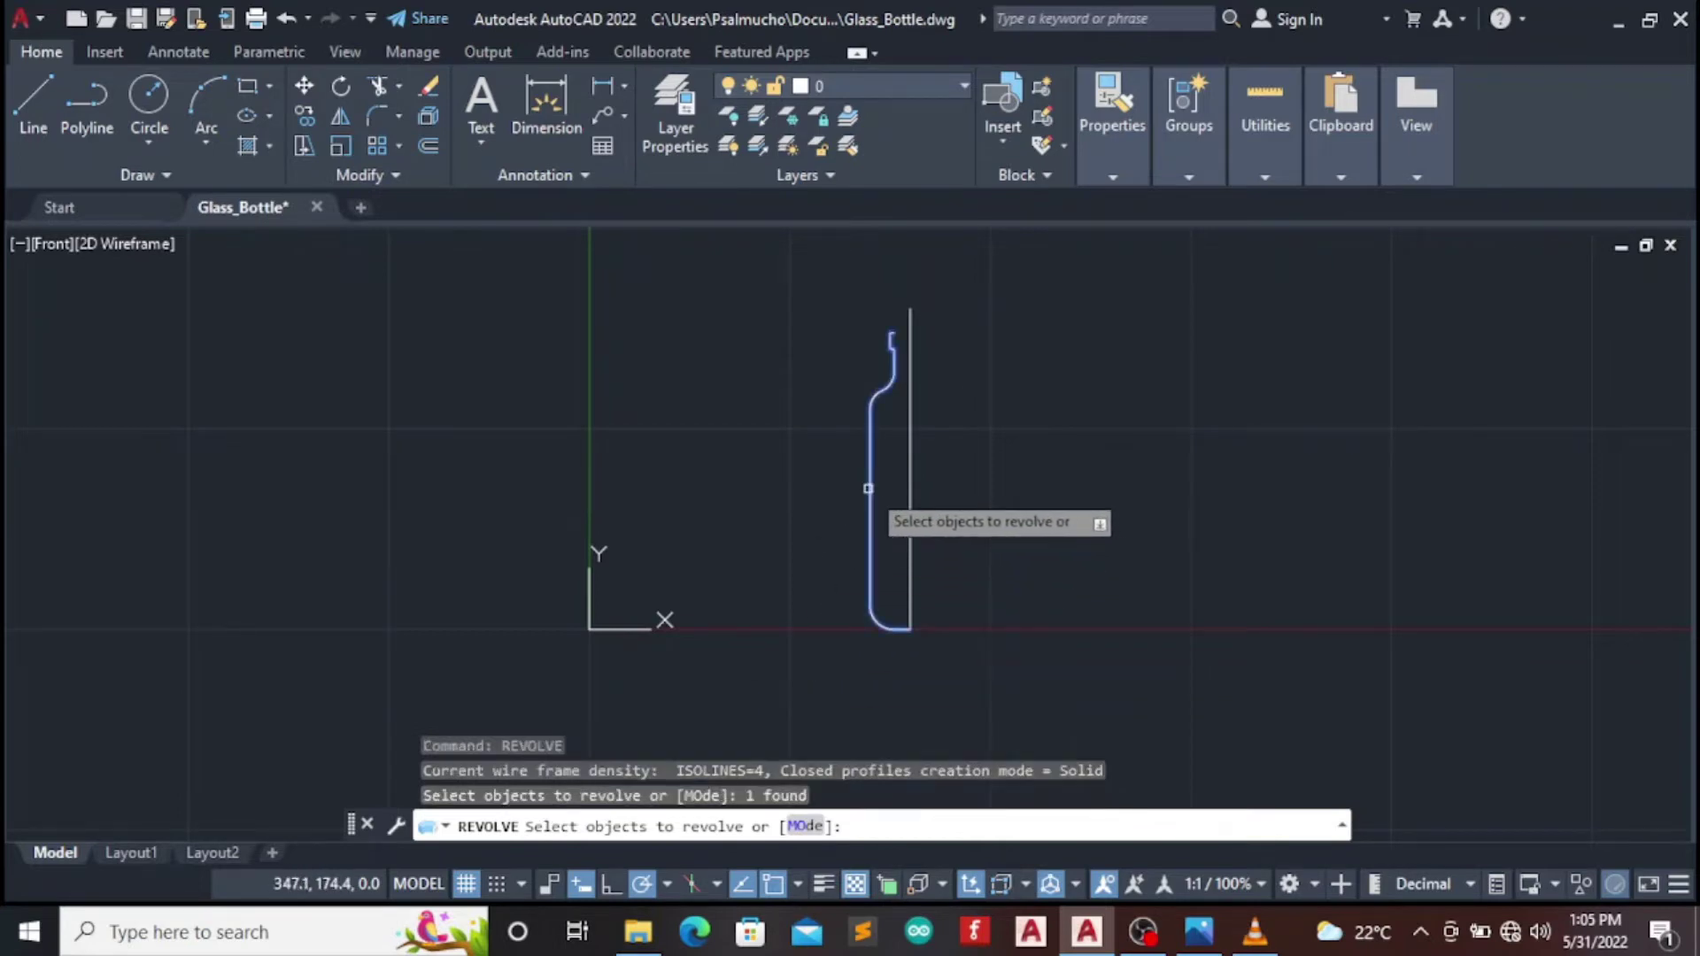
pyautogui.rightClick(944, 456)
pyautogui.click(966, 468)
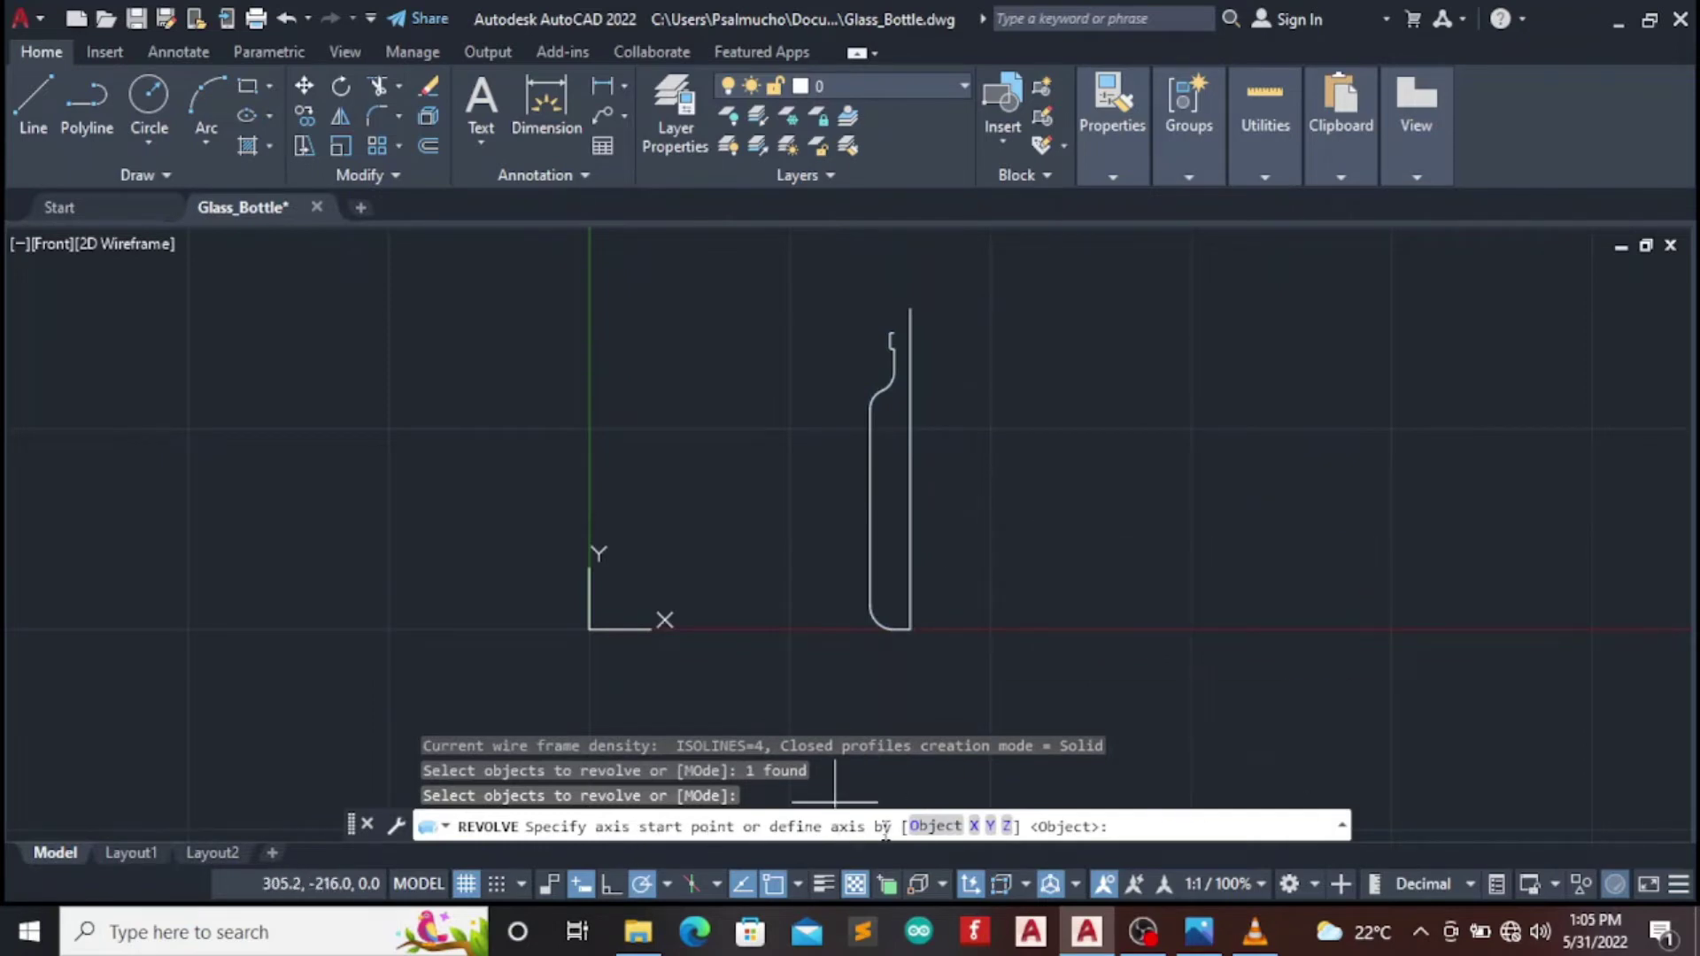
pyautogui.click(911, 309)
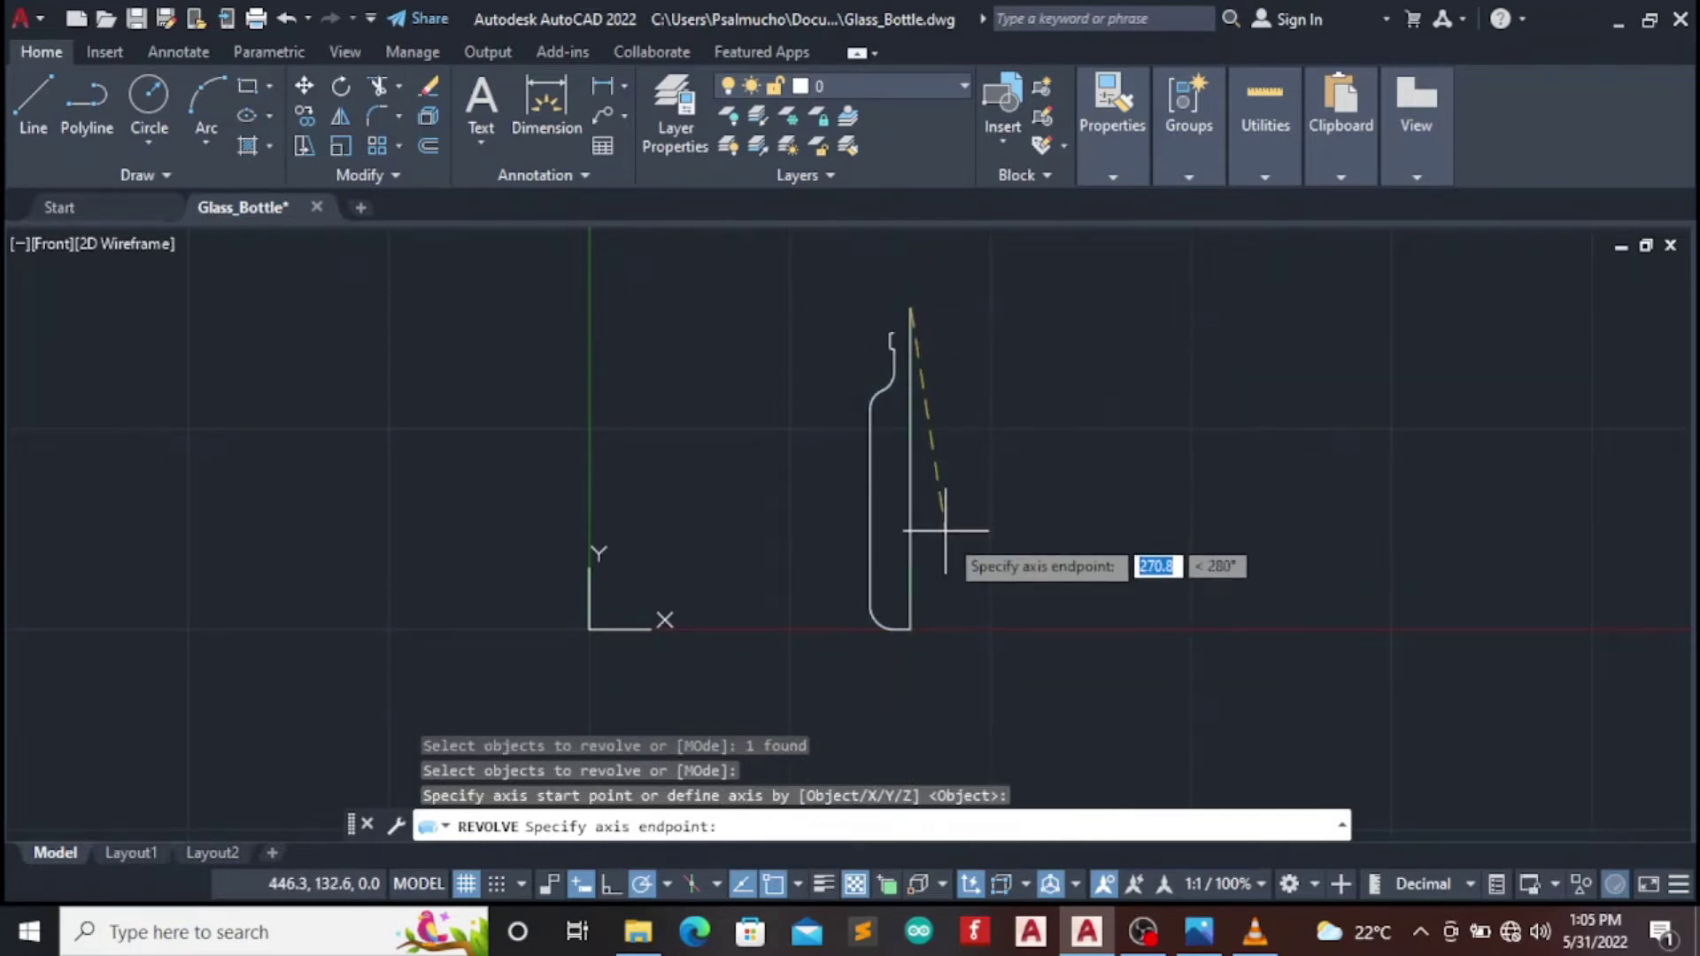
pyautogui.click(910, 628)
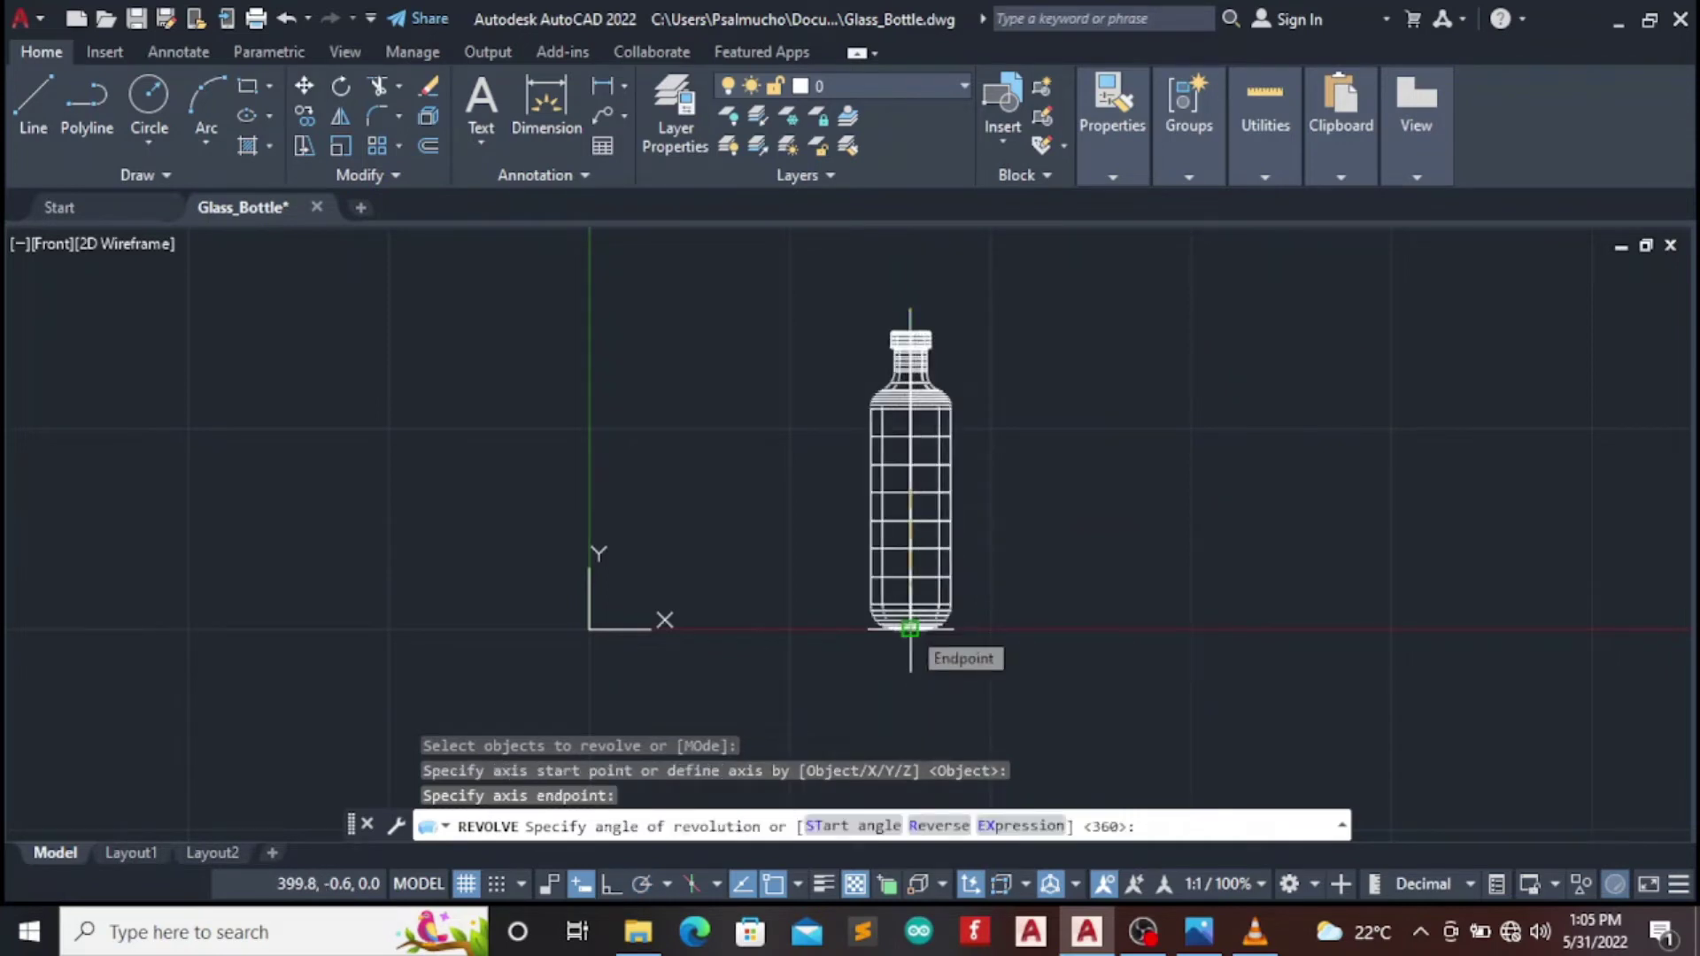
pyautogui.write('360')
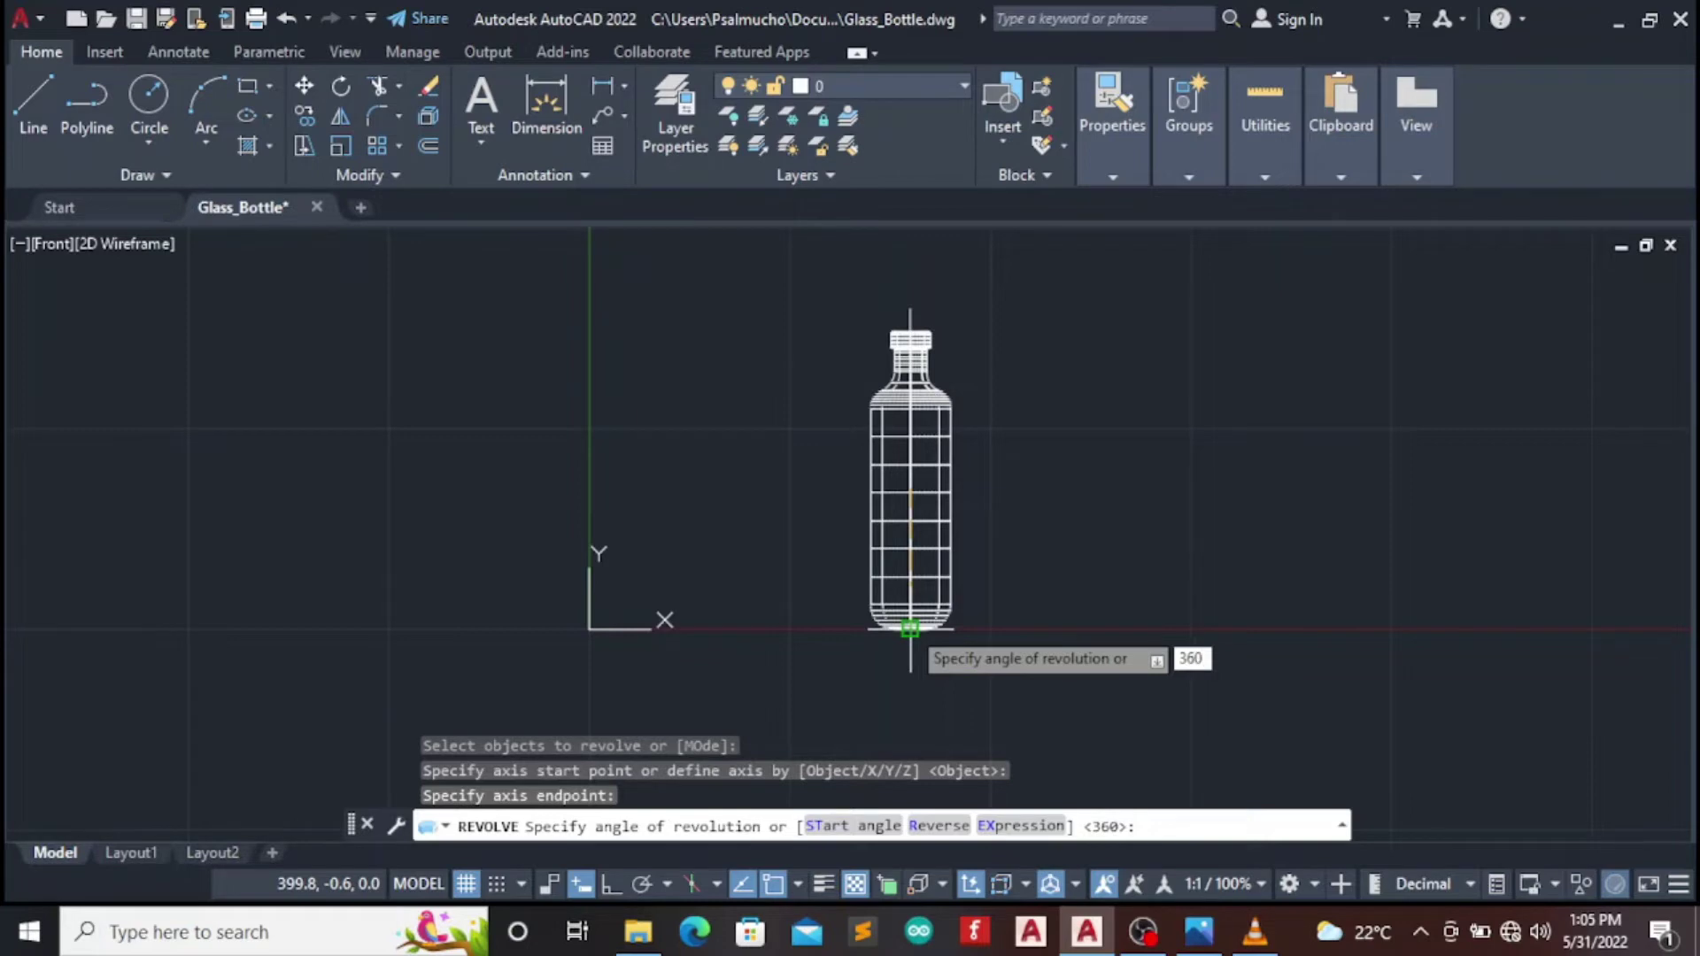
pyautogui.press('Return')
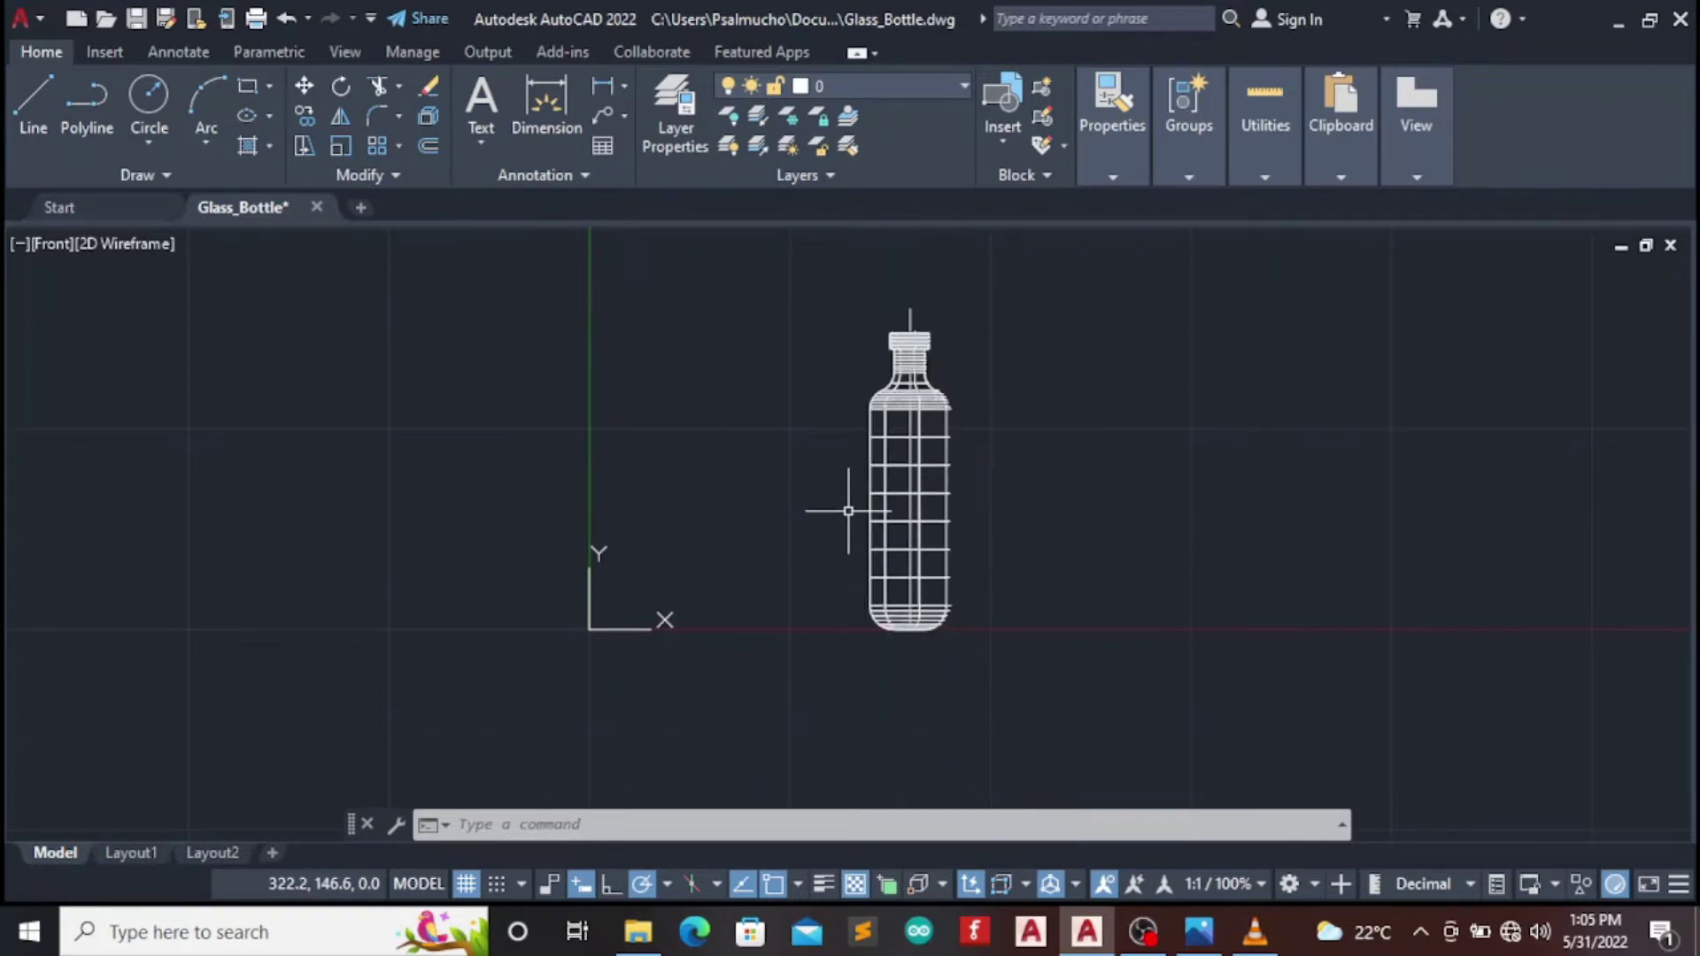
# Switch the visual style to Realistic to shade the bottle
pyautogui.click(103, 240)
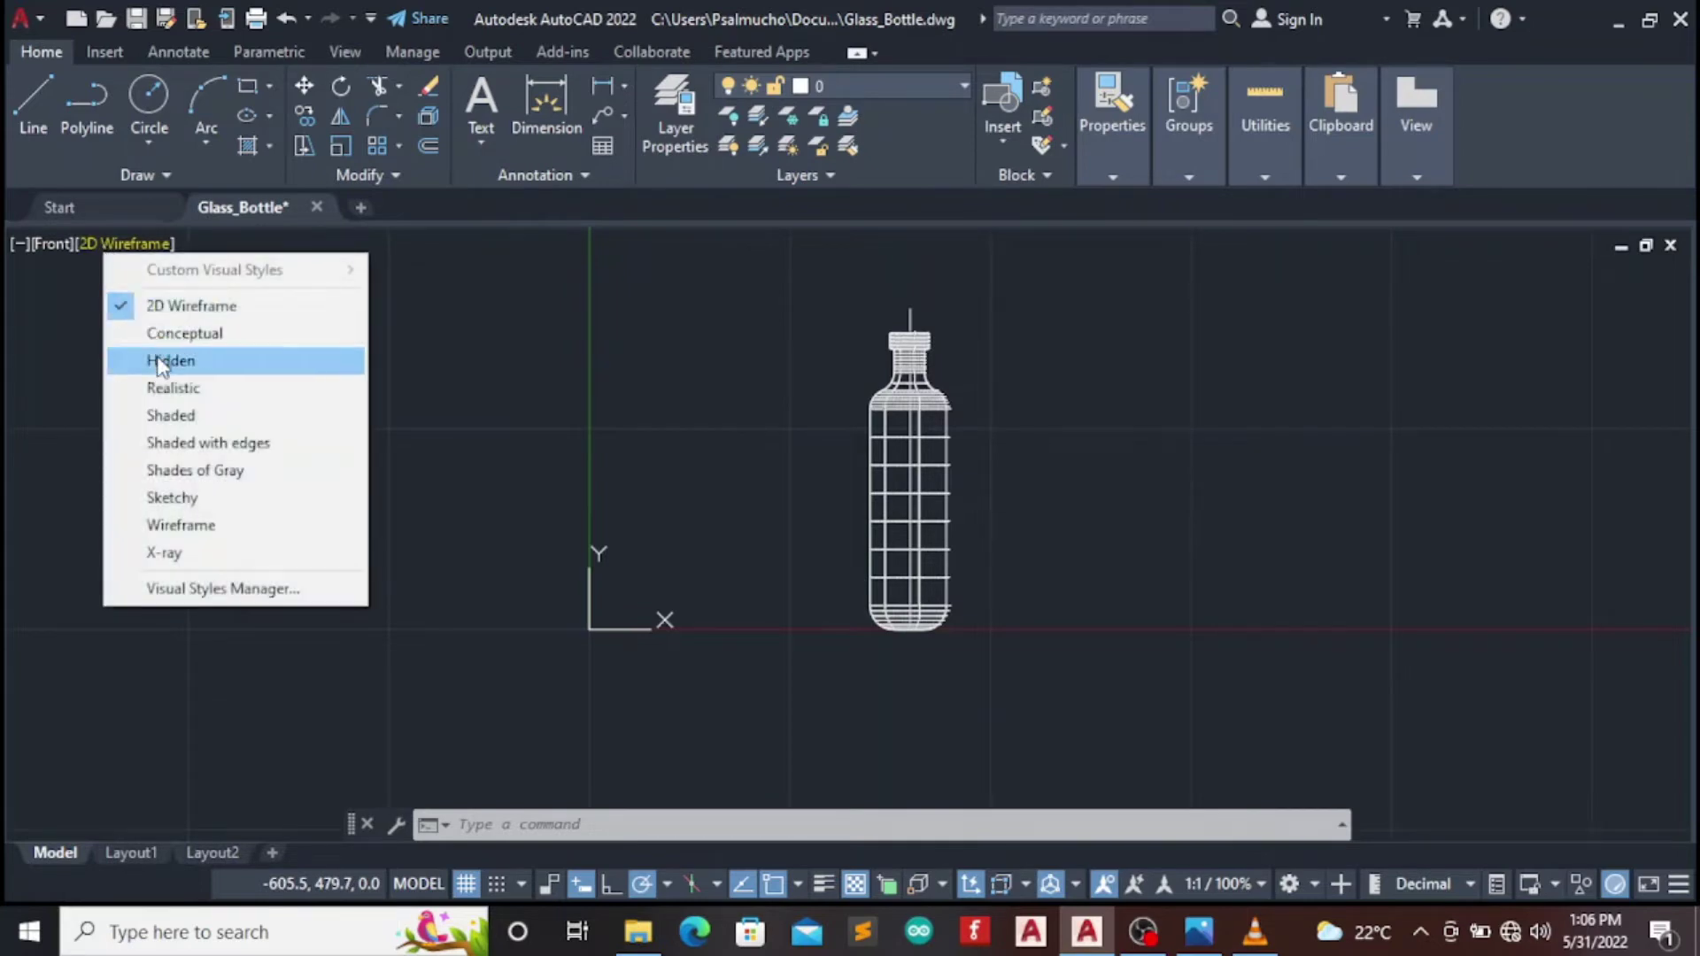
pyautogui.click(160, 379)
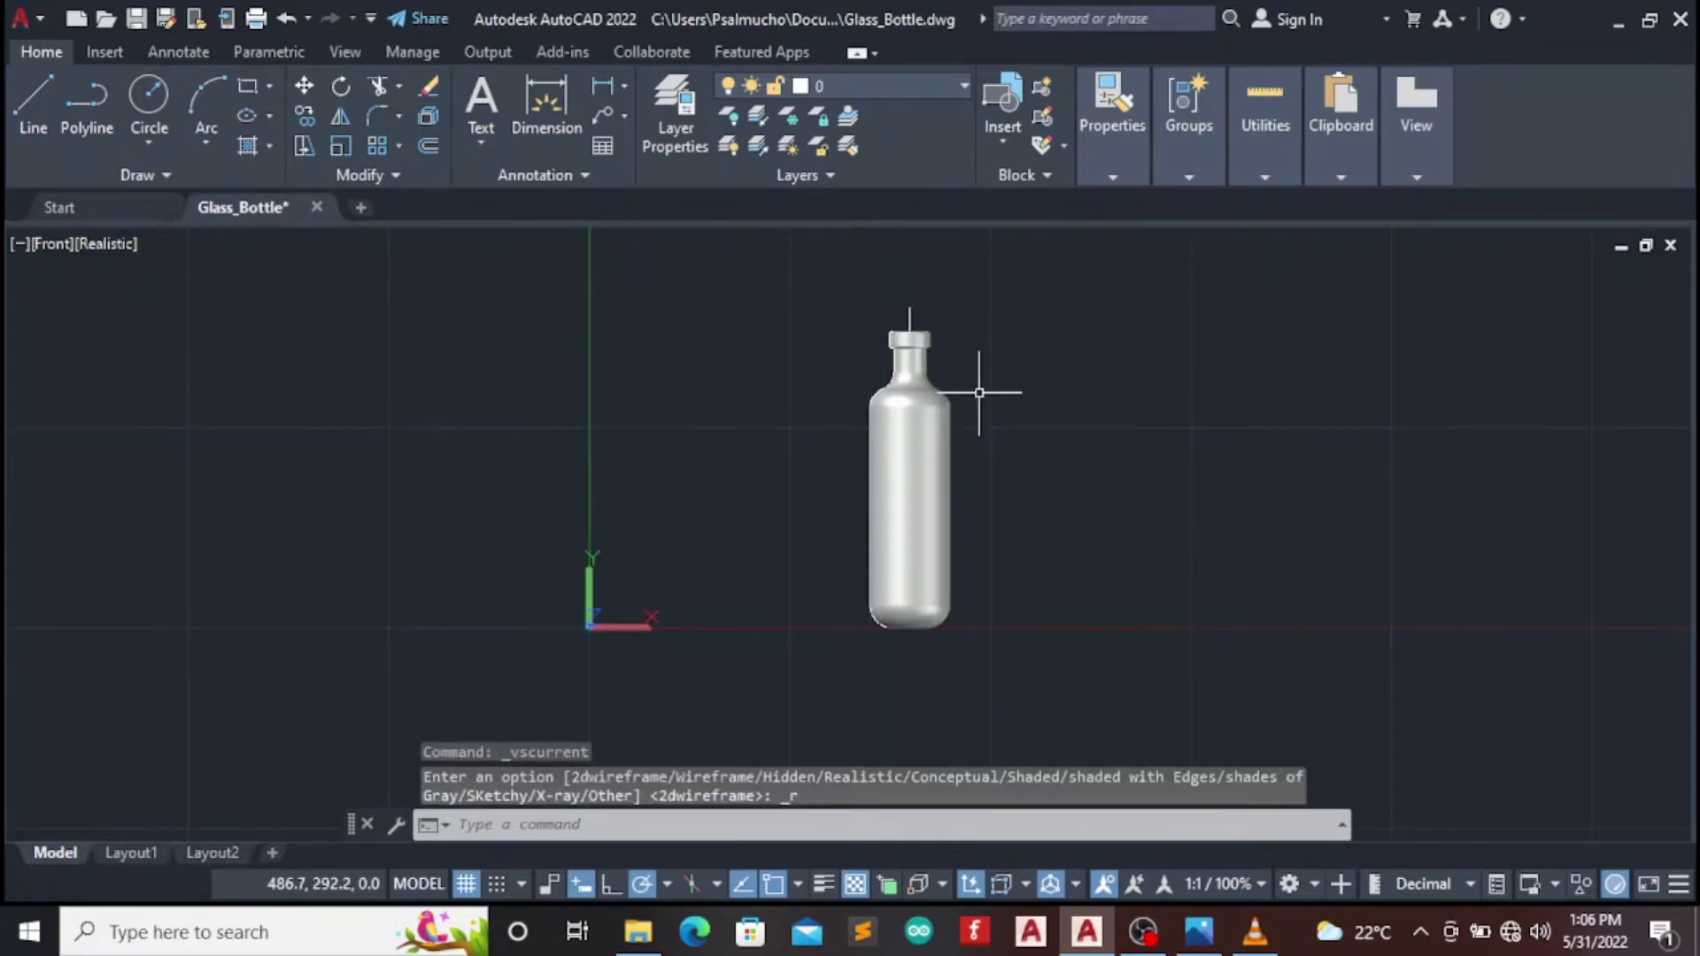
pyautogui.scroll(2, 983, 411)
pyautogui.scroll(2, 983, 412)
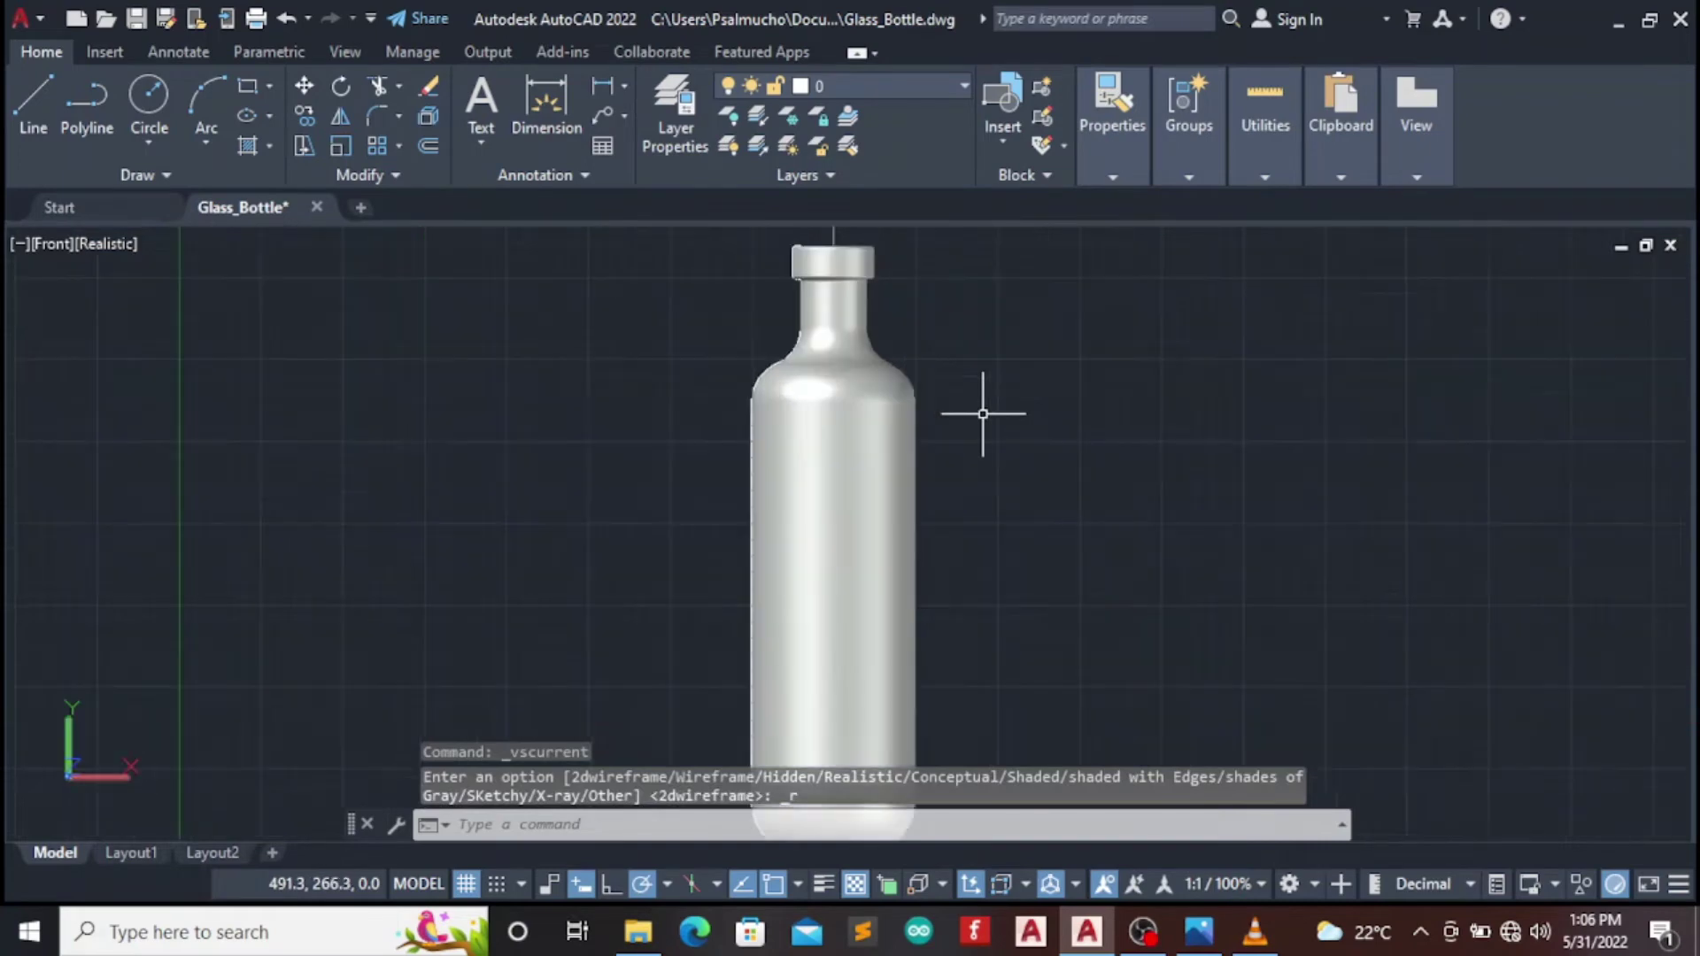
pyautogui.scroll(-2, 983, 413)
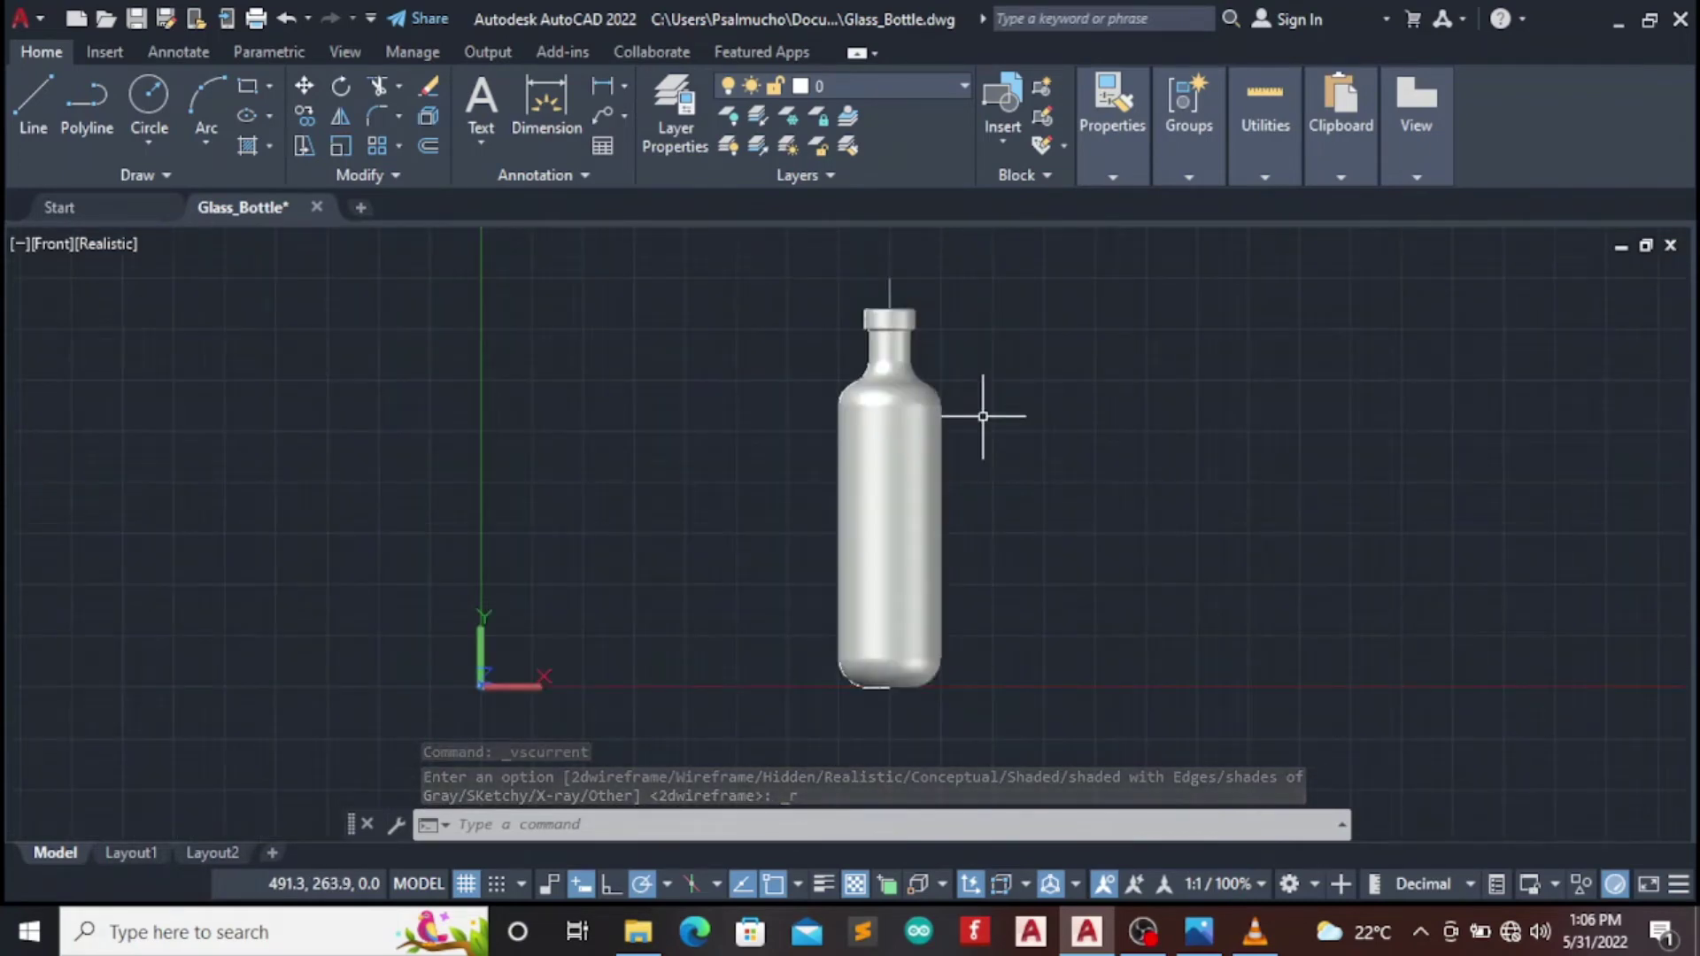
# Erase the stray axis line above the bottle neck
pyautogui.click(890, 285)
pyautogui.press('Delete')
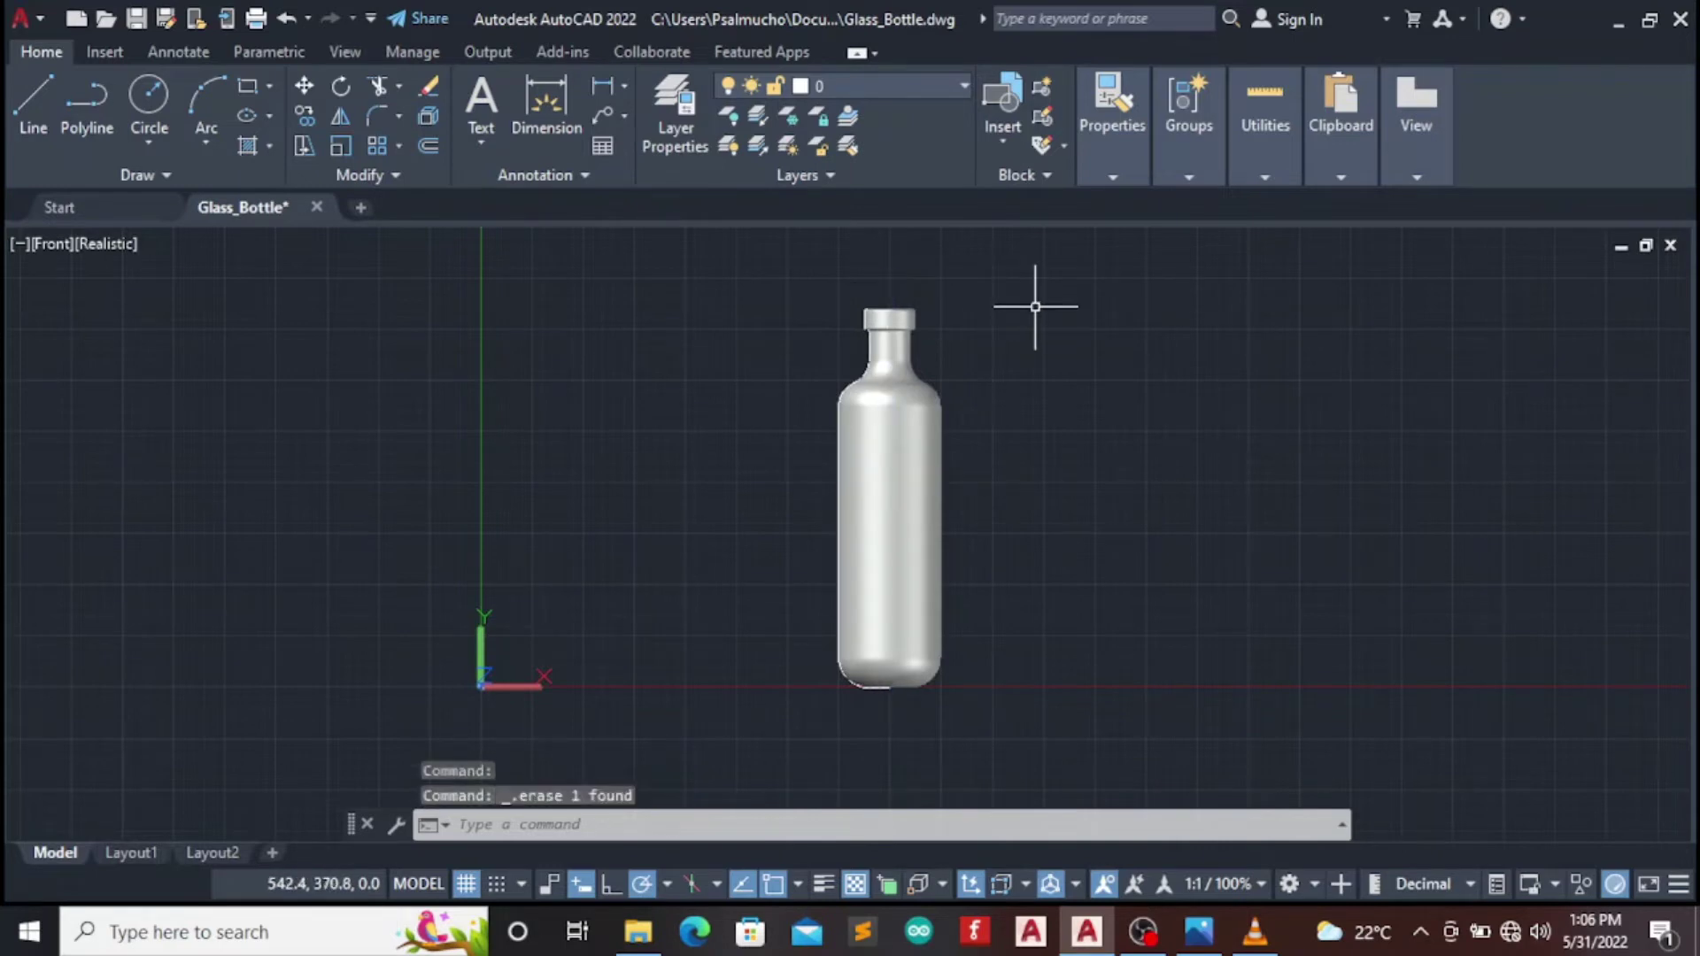
pyautogui.scroll(2, 974, 372)
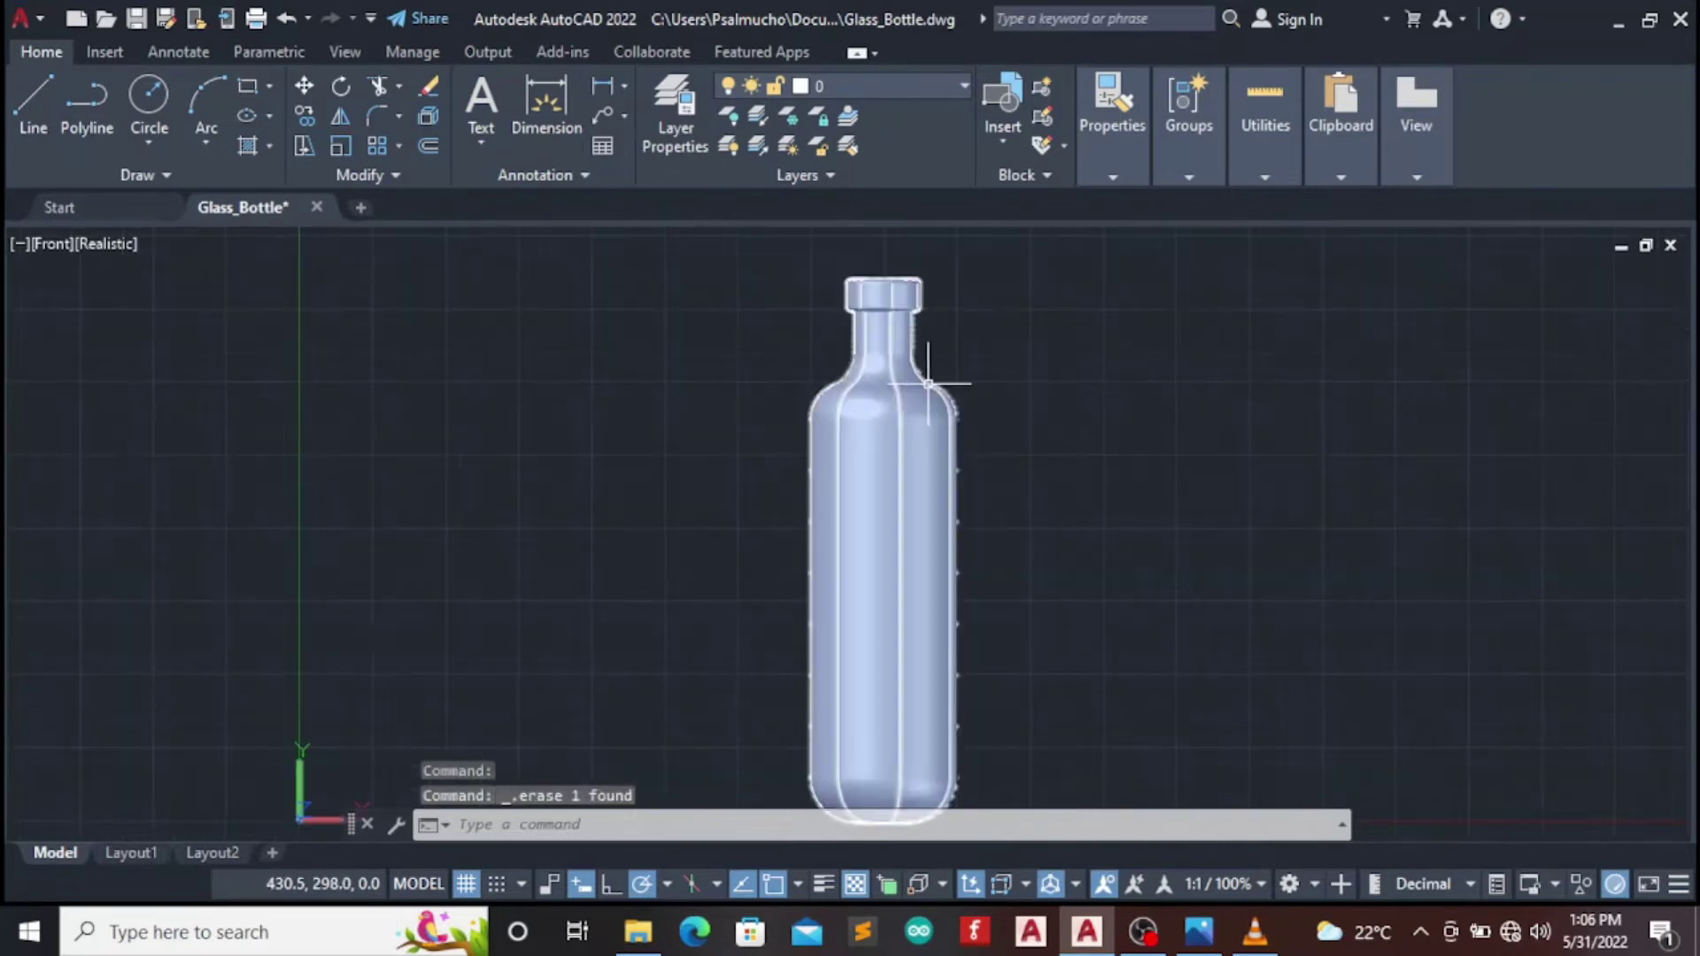
pyautogui.scroll(-3, 948, 396)
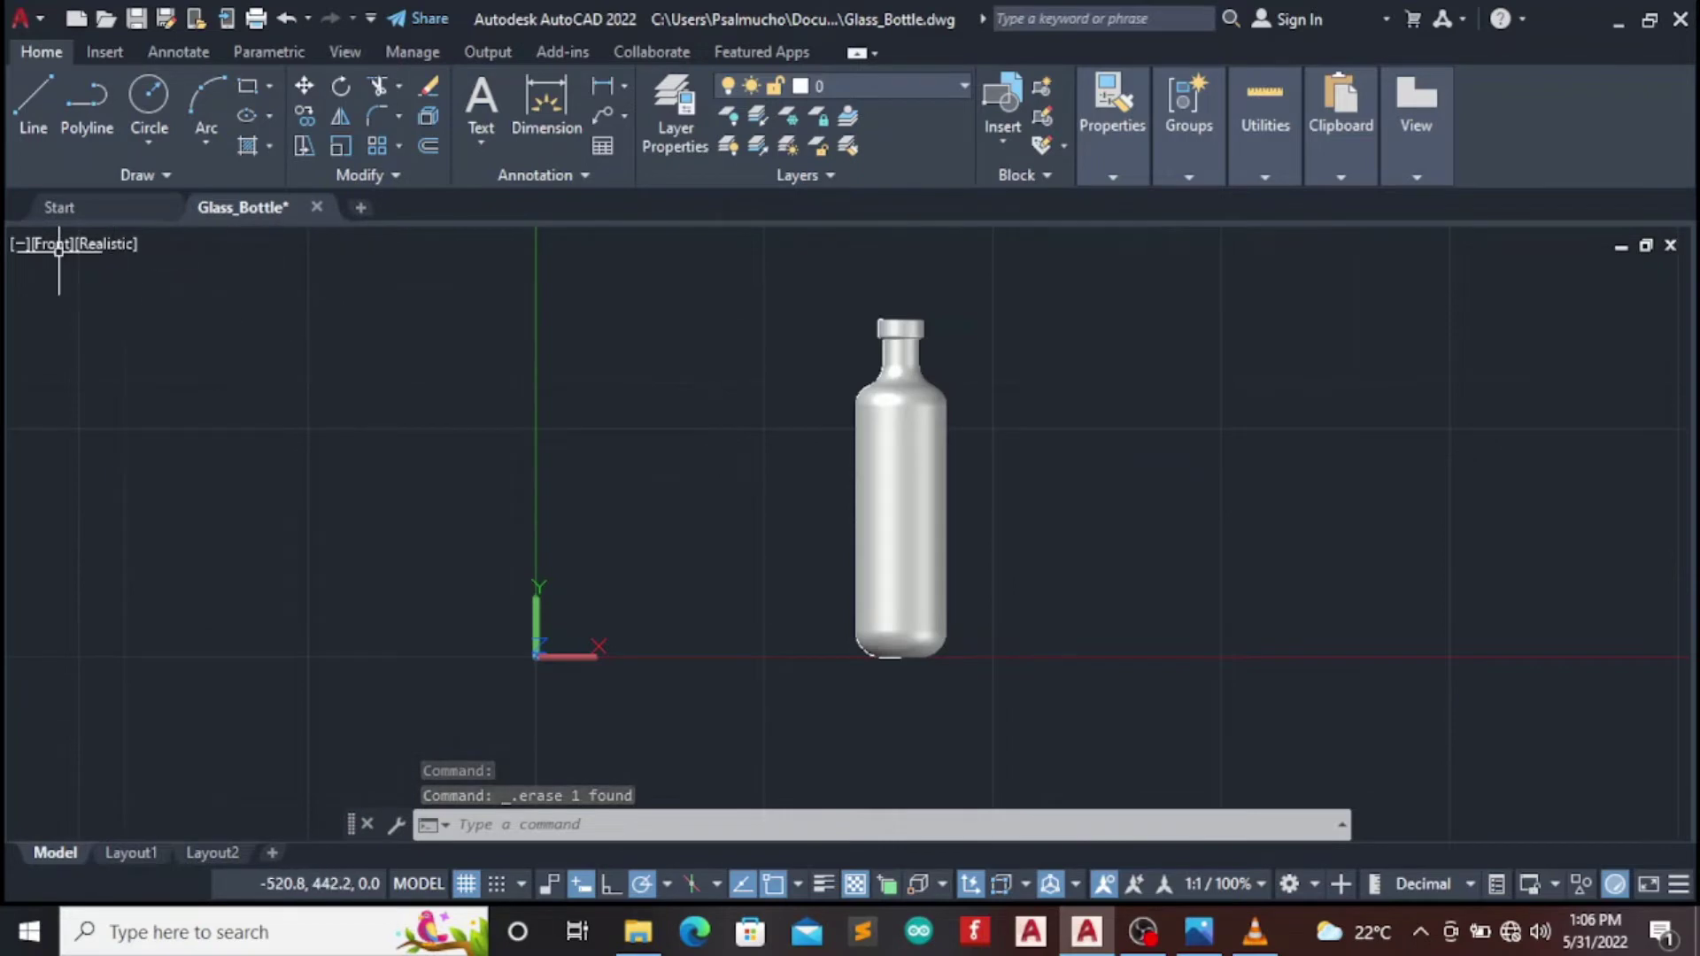
pyautogui.click(19, 244)
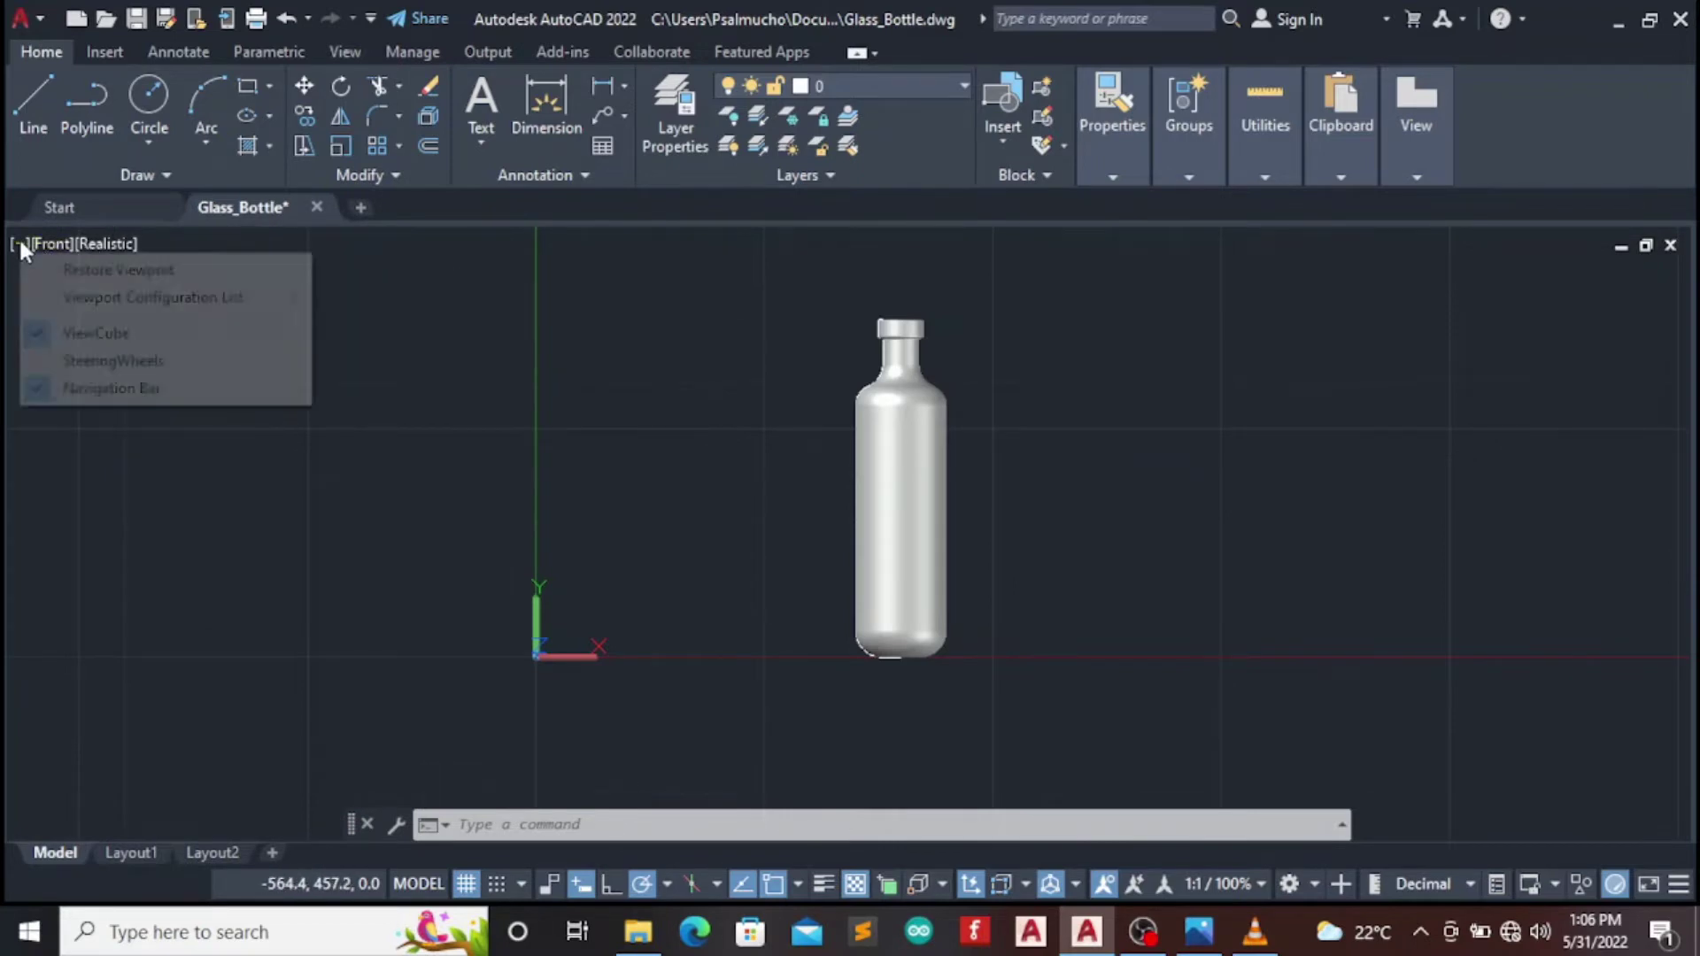
pyautogui.click(74, 278)
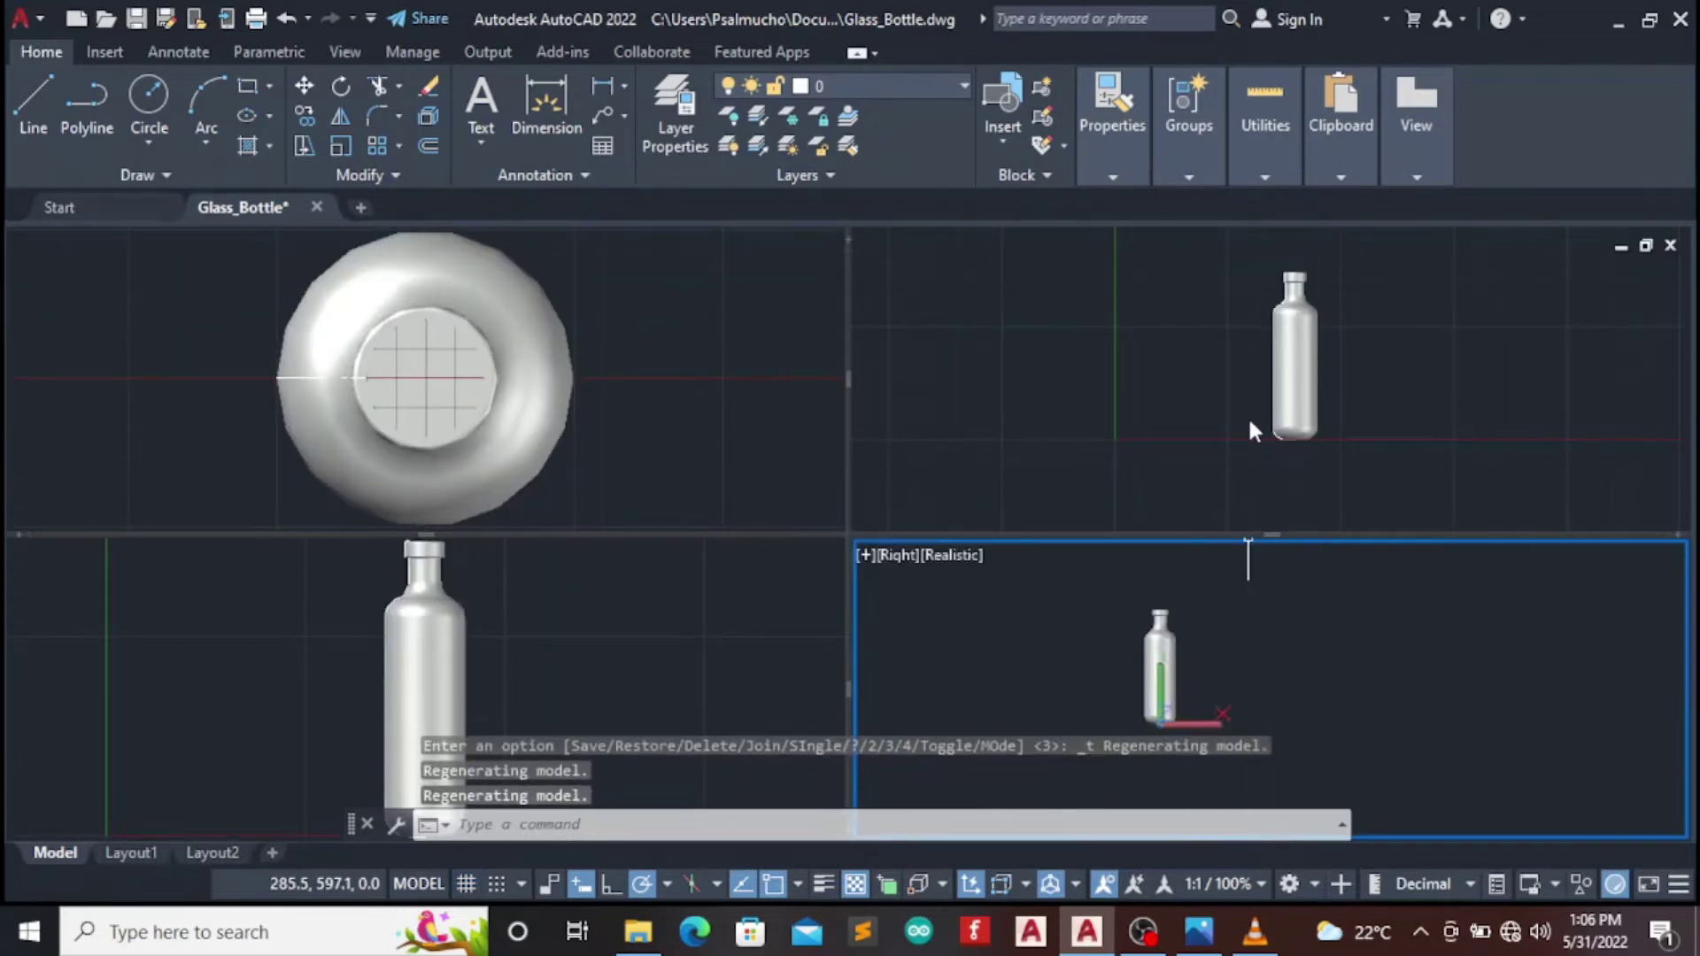
pyautogui.click(1076, 415)
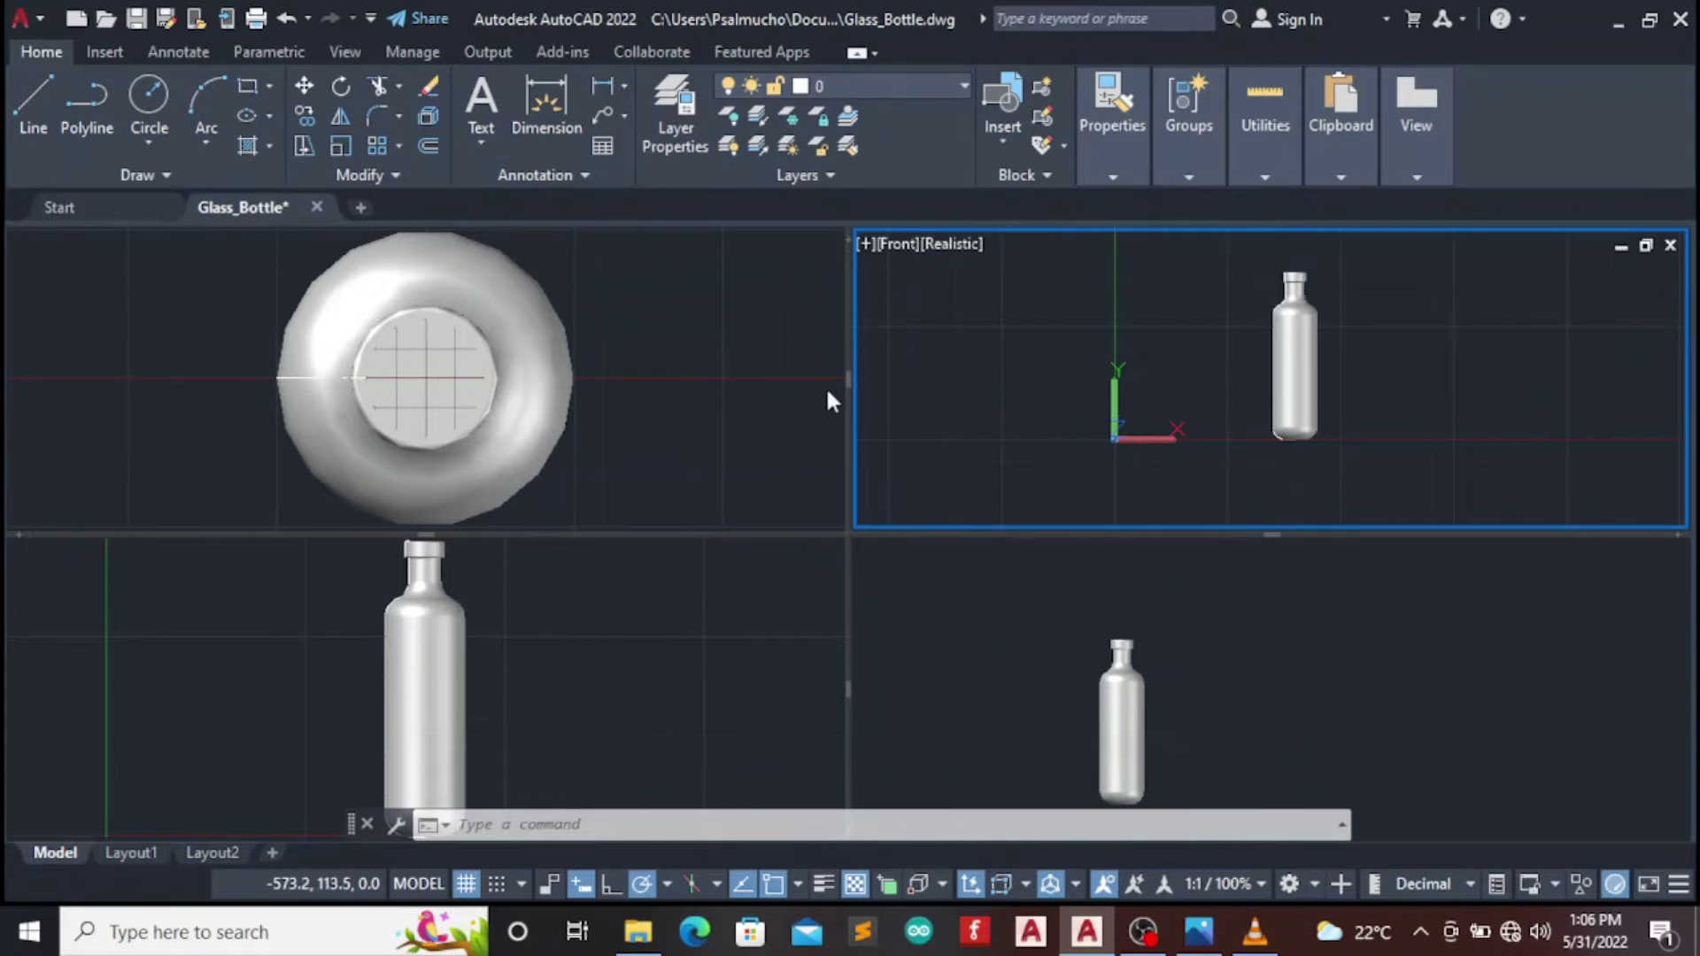
pyautogui.click(724, 412)
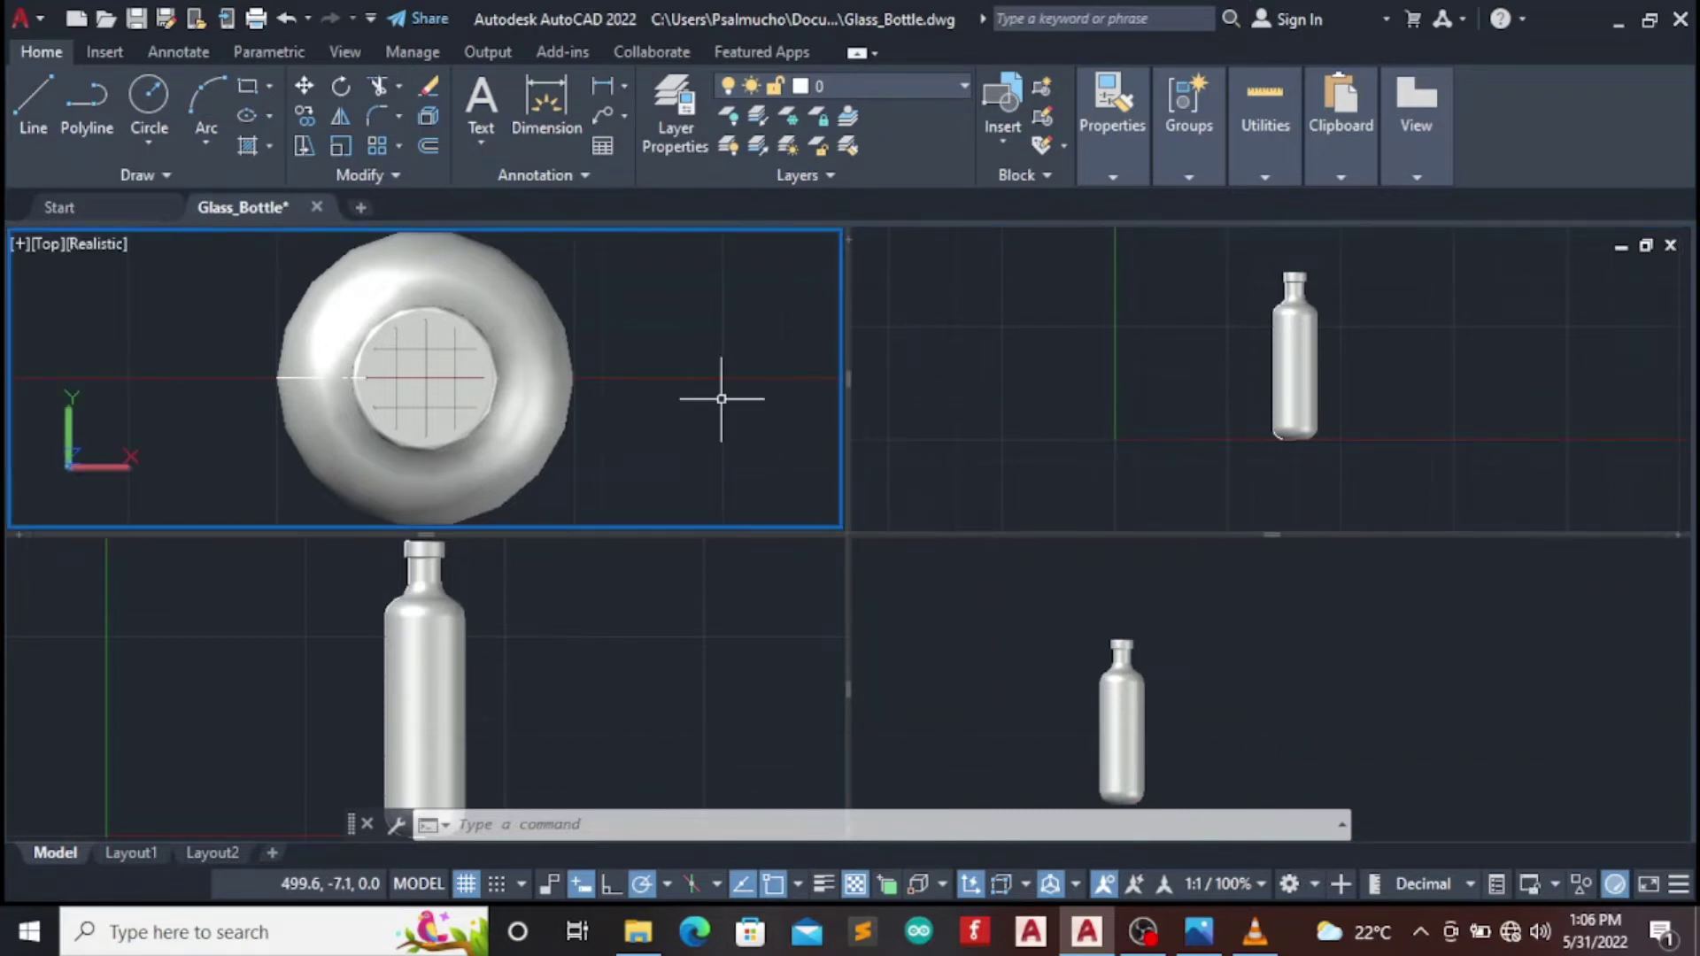
pyautogui.click(680, 666)
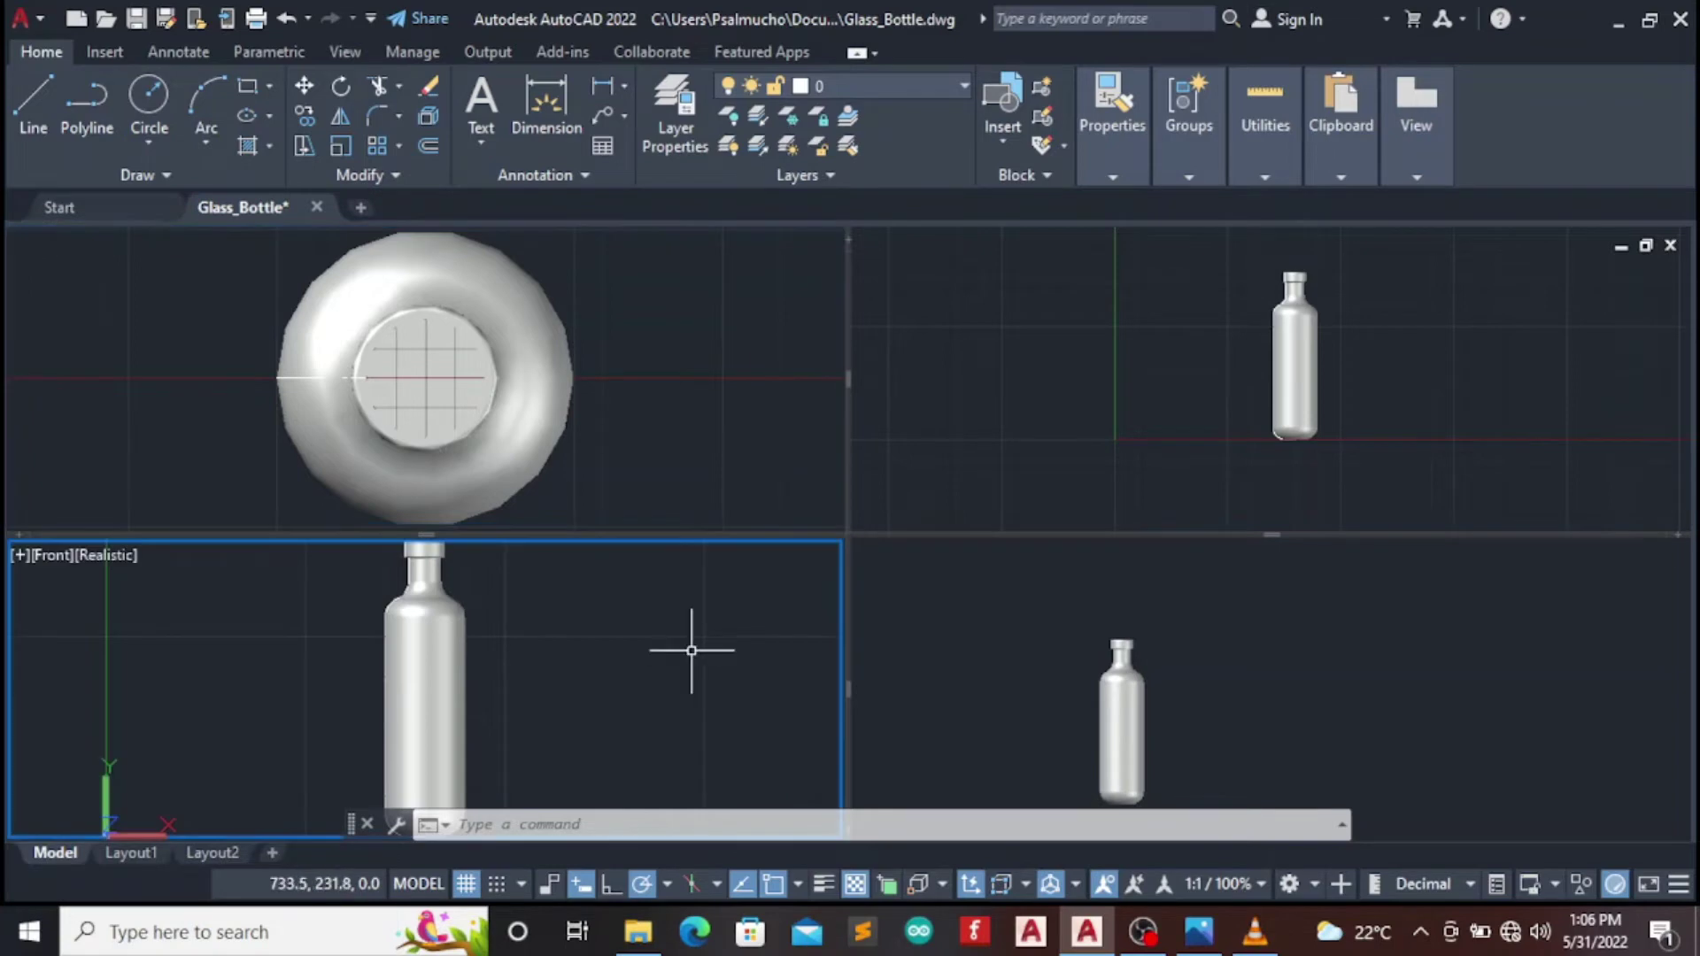
pyautogui.click(1078, 379)
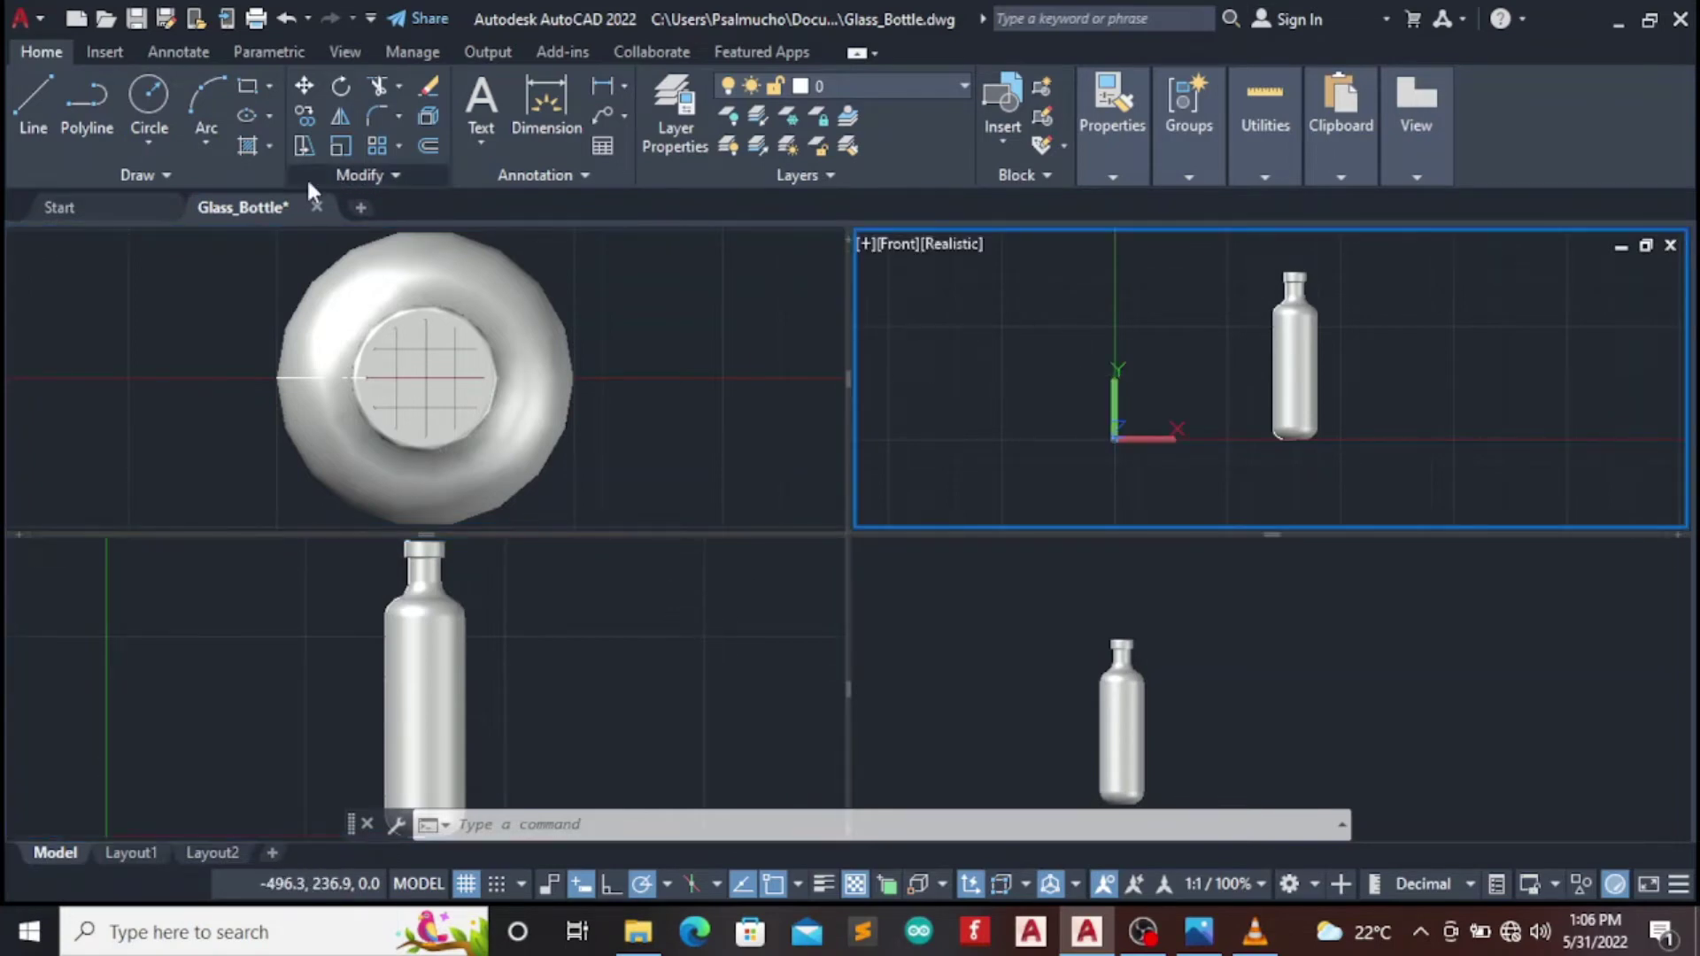
pyautogui.click(990, 631)
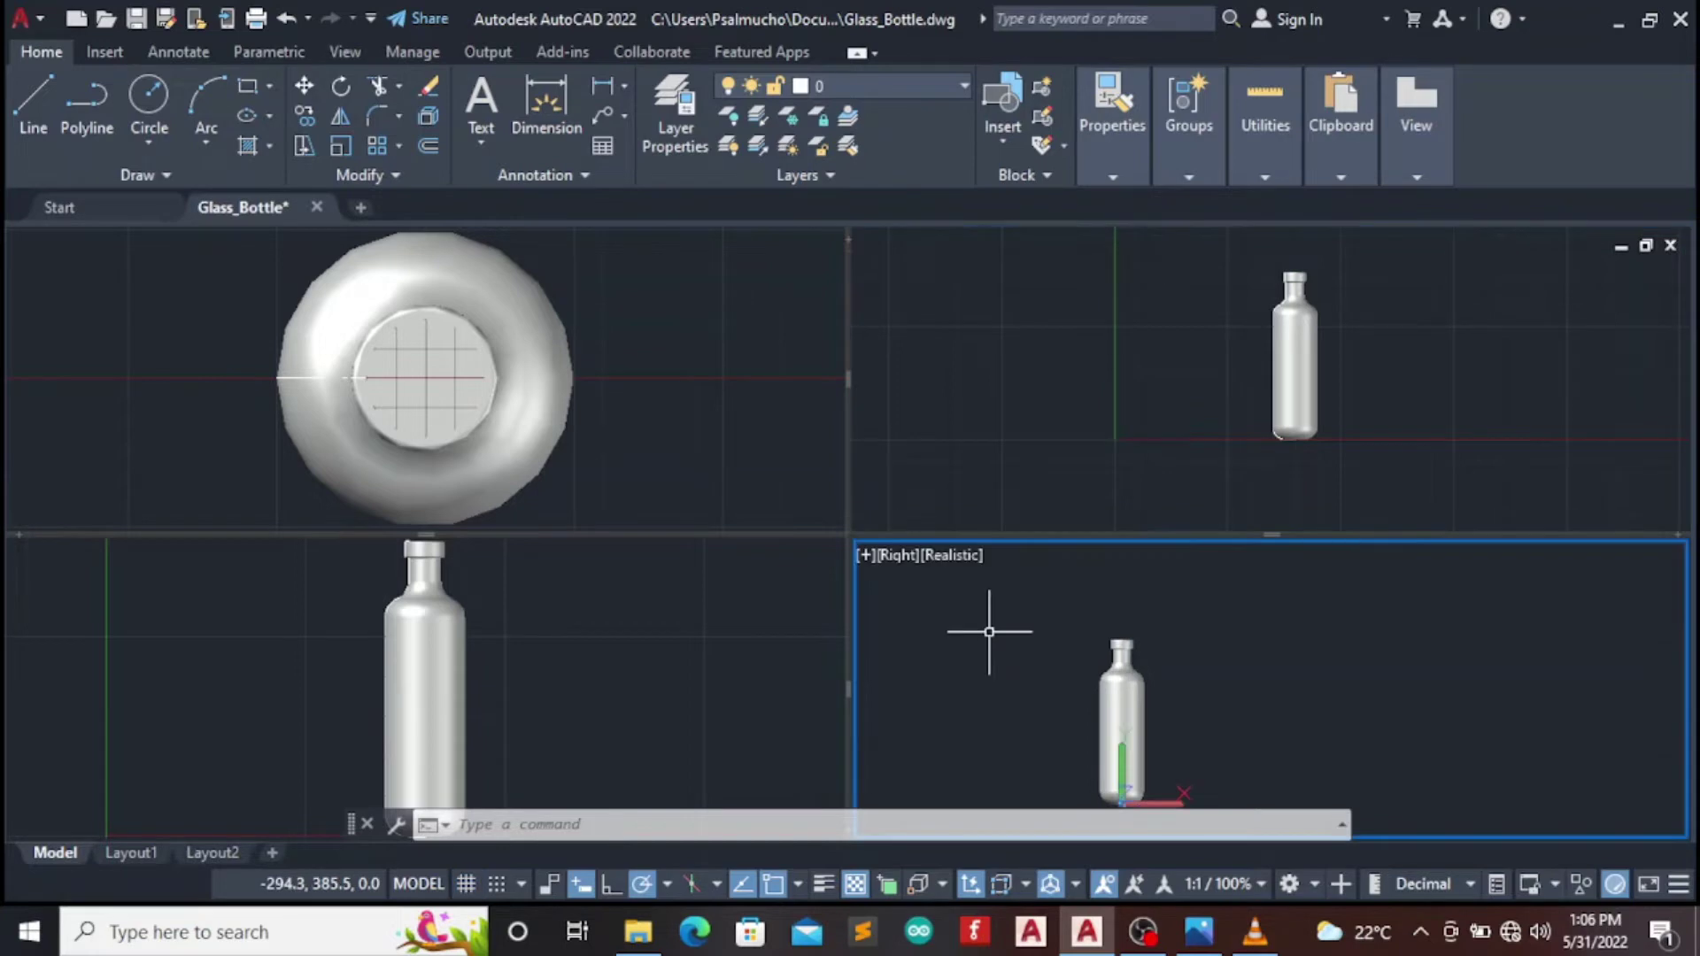
pyautogui.click(911, 359)
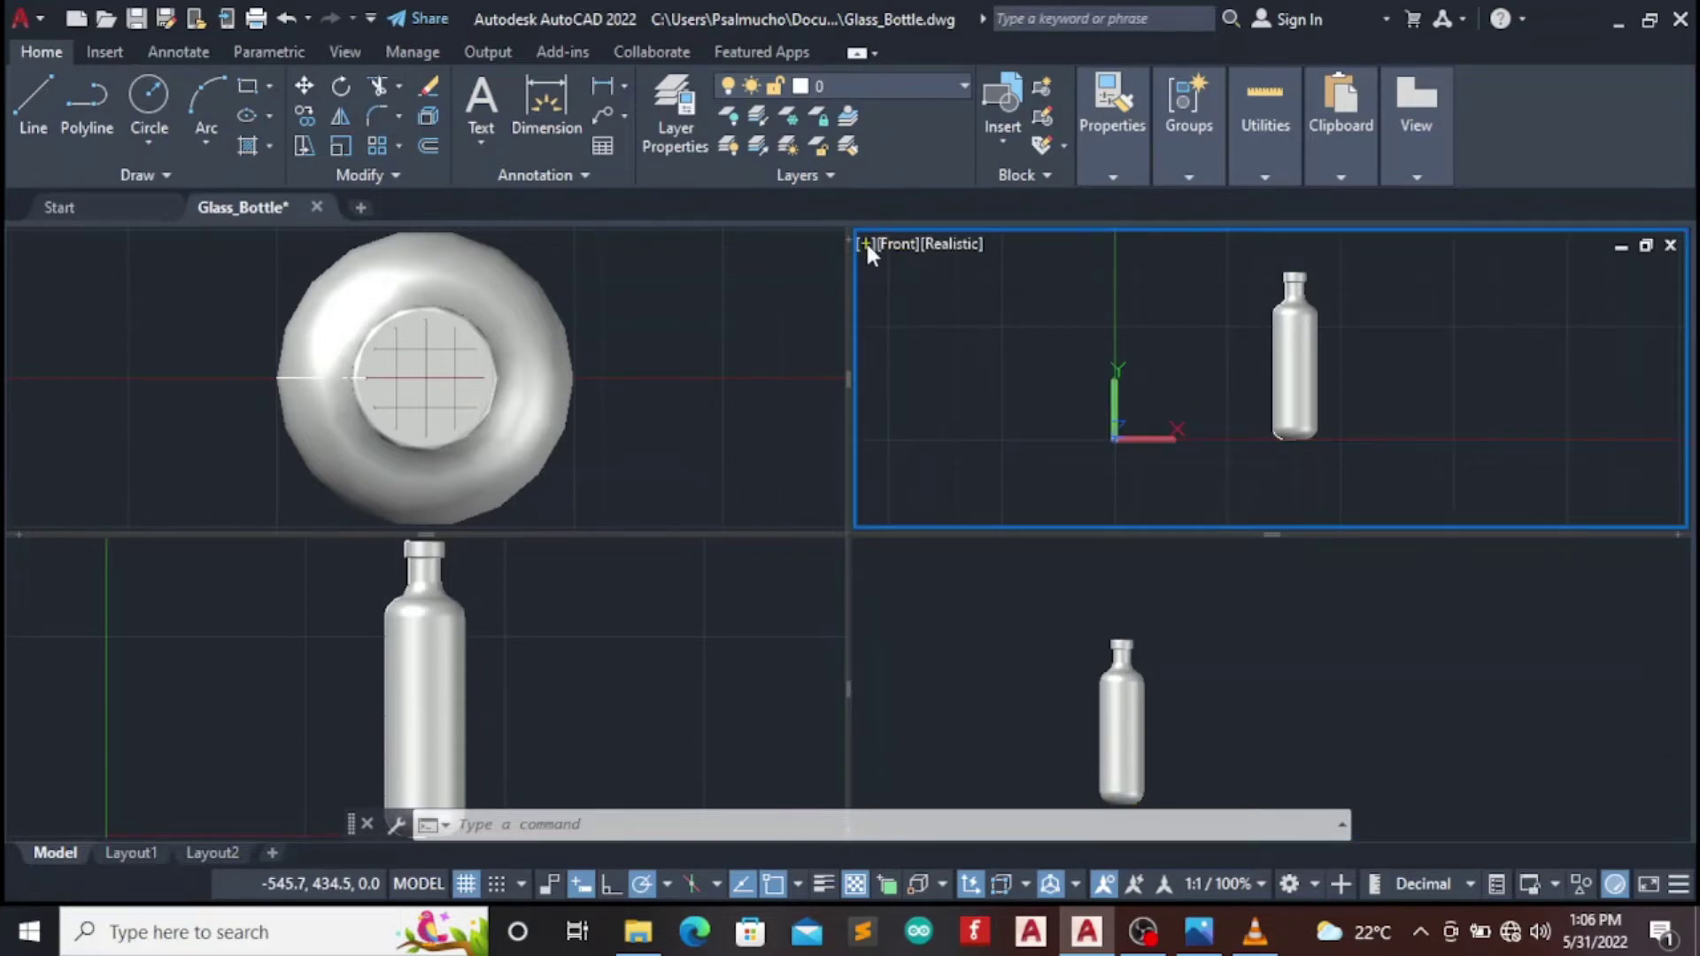
pyautogui.click(868, 253)
pyautogui.click(917, 265)
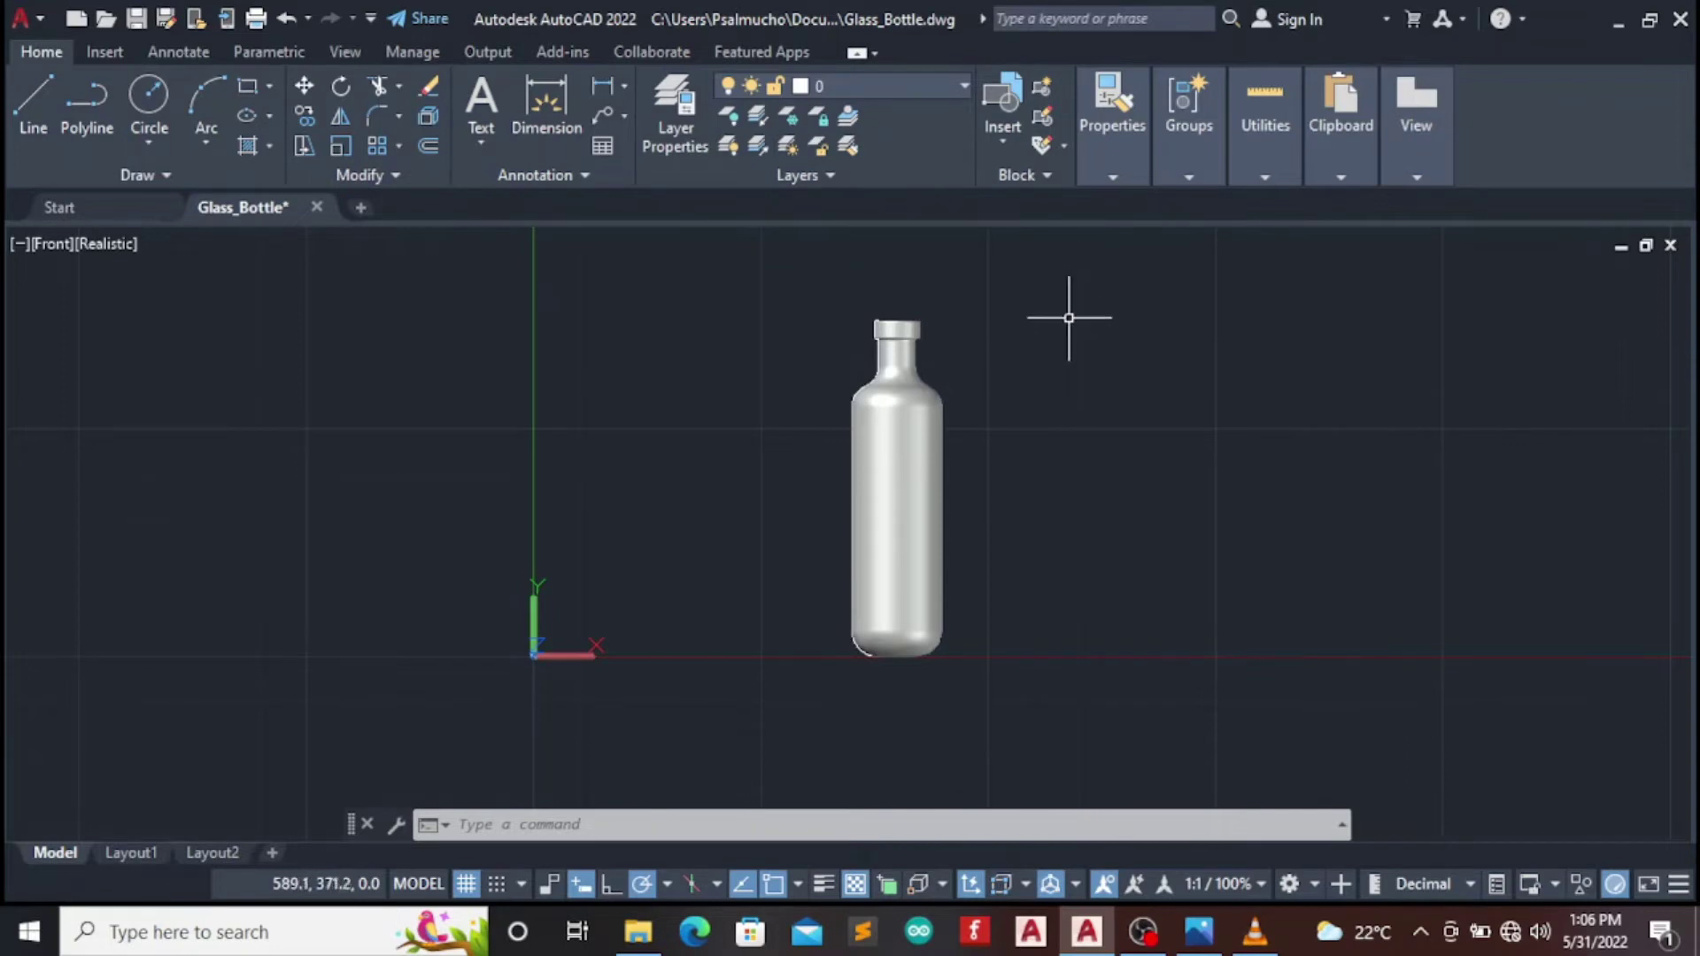
# Create a layer named Glass with cyan colour and transparency 75
pyautogui.click(679, 129)
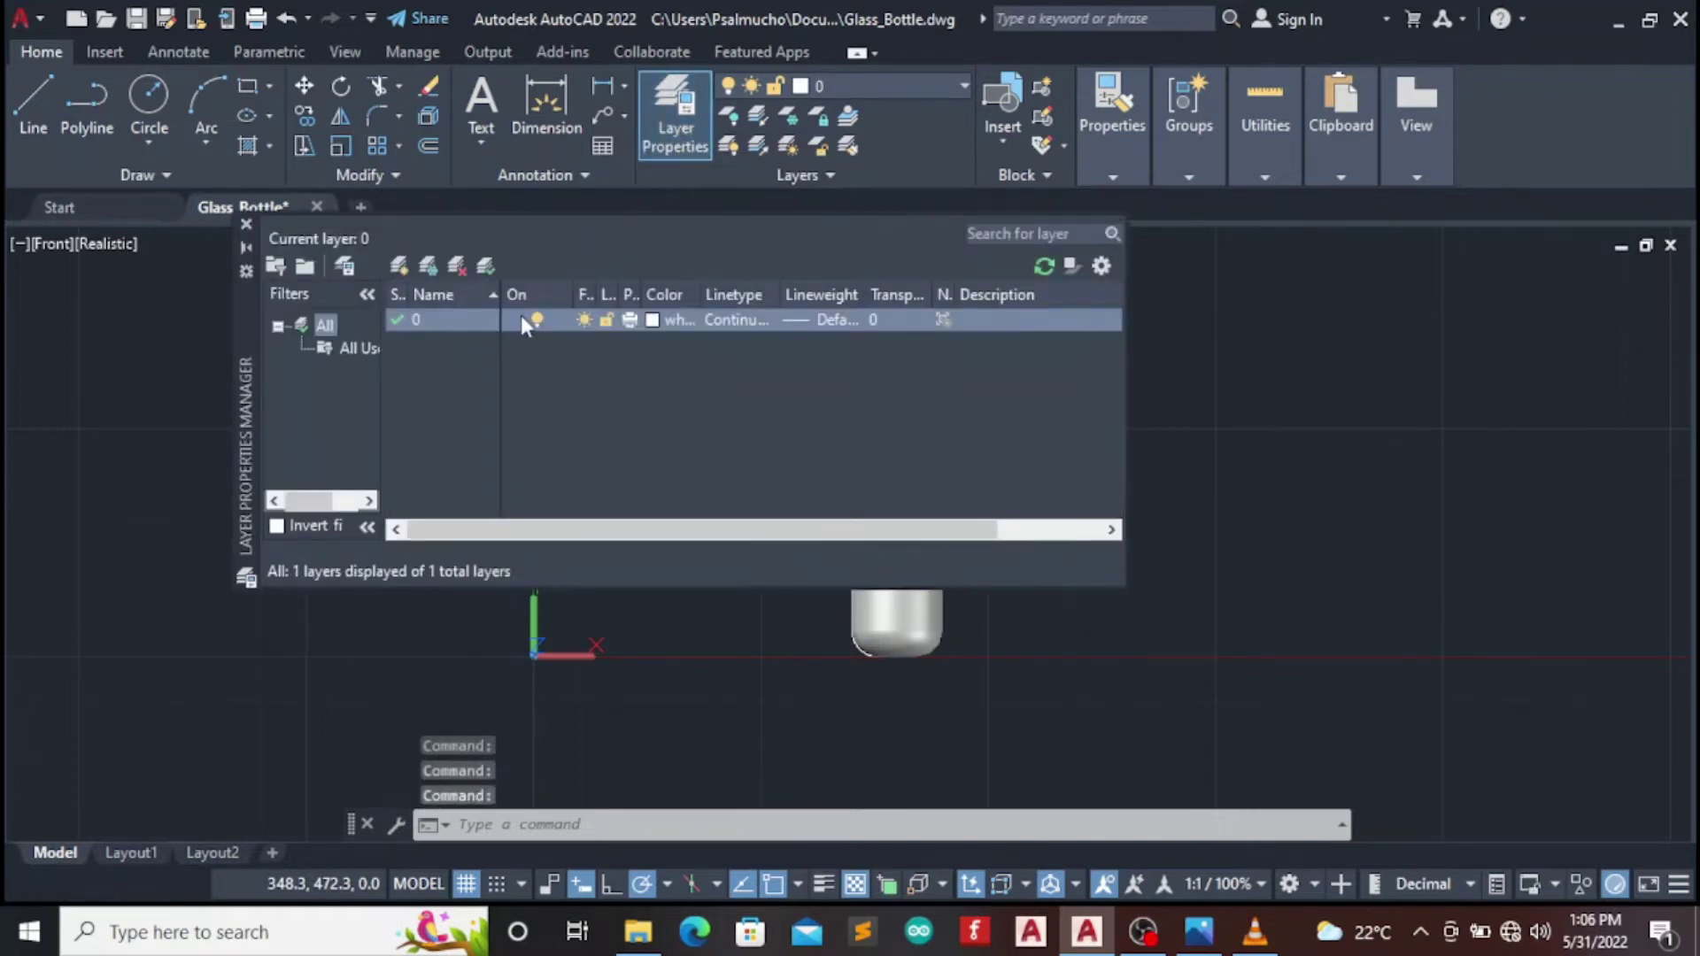
pyautogui.click(400, 263)
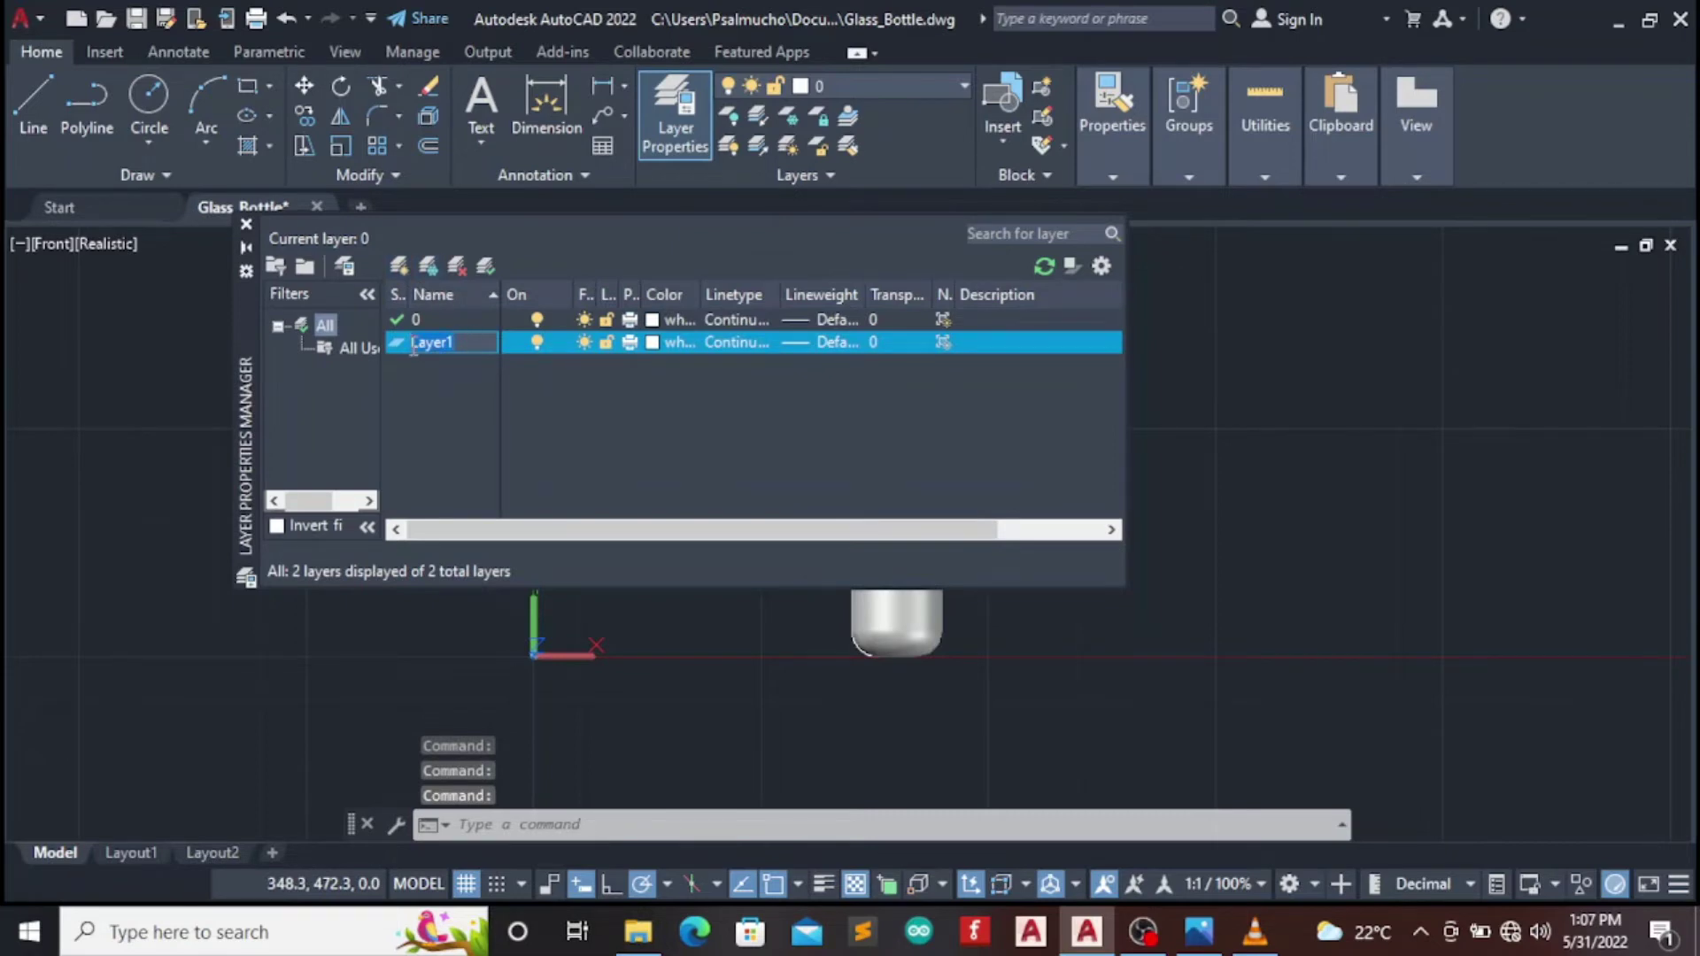
pyautogui.write('G')
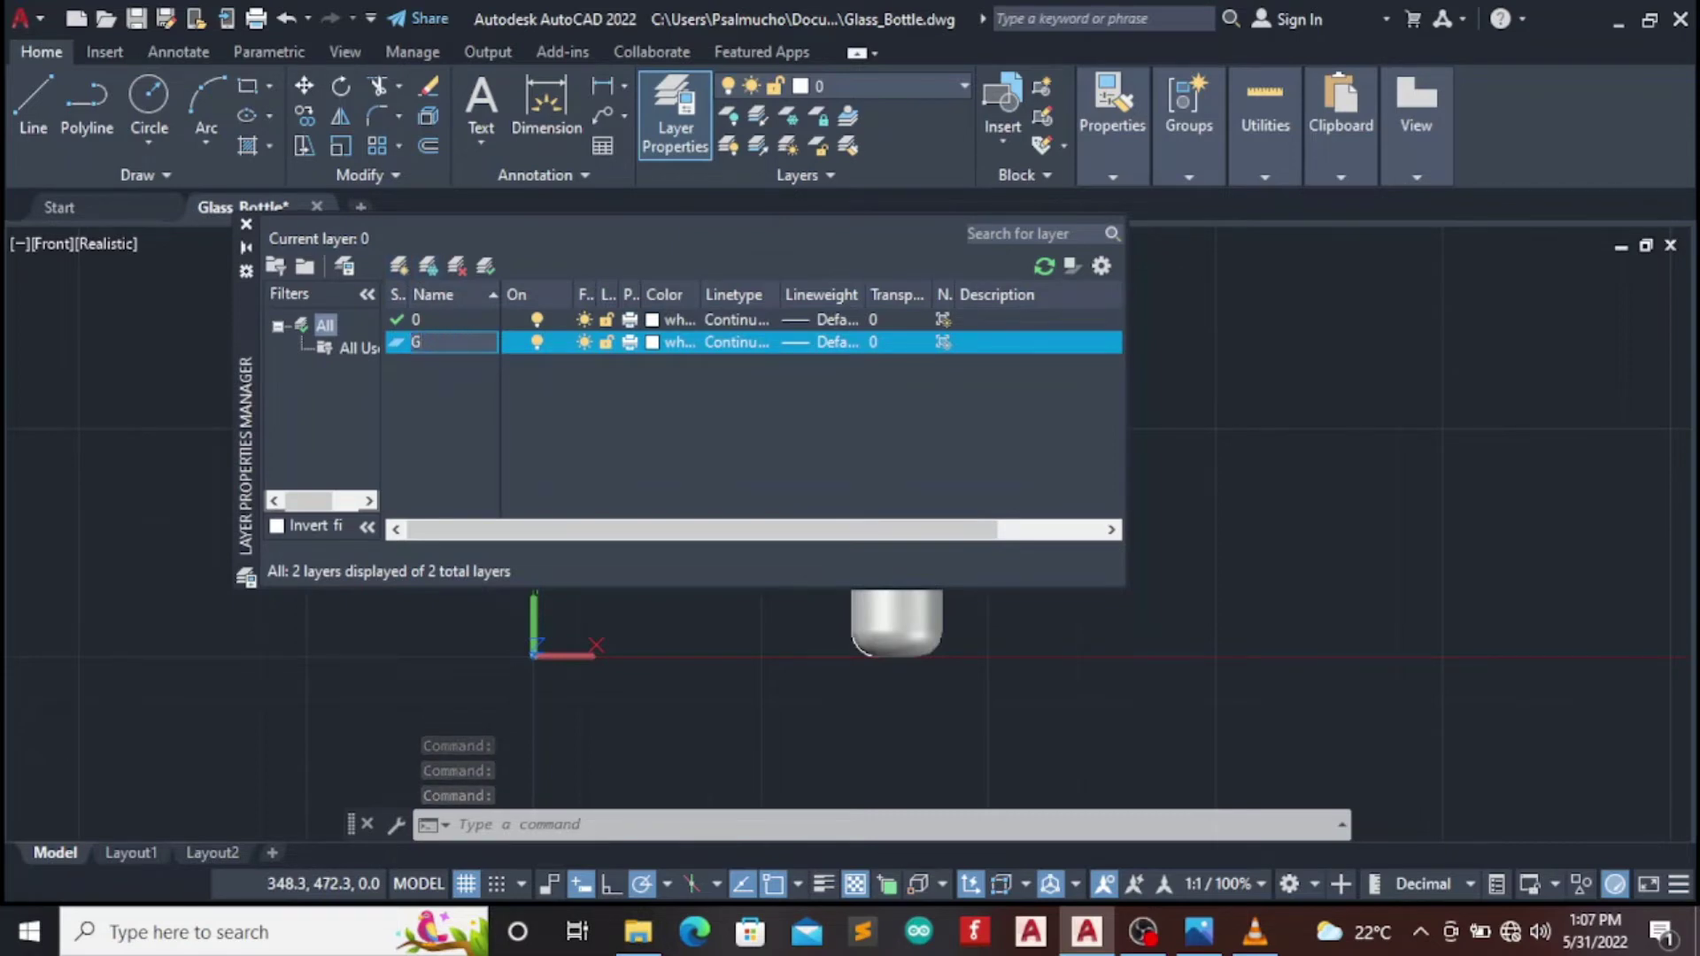
pyautogui.write('lass')
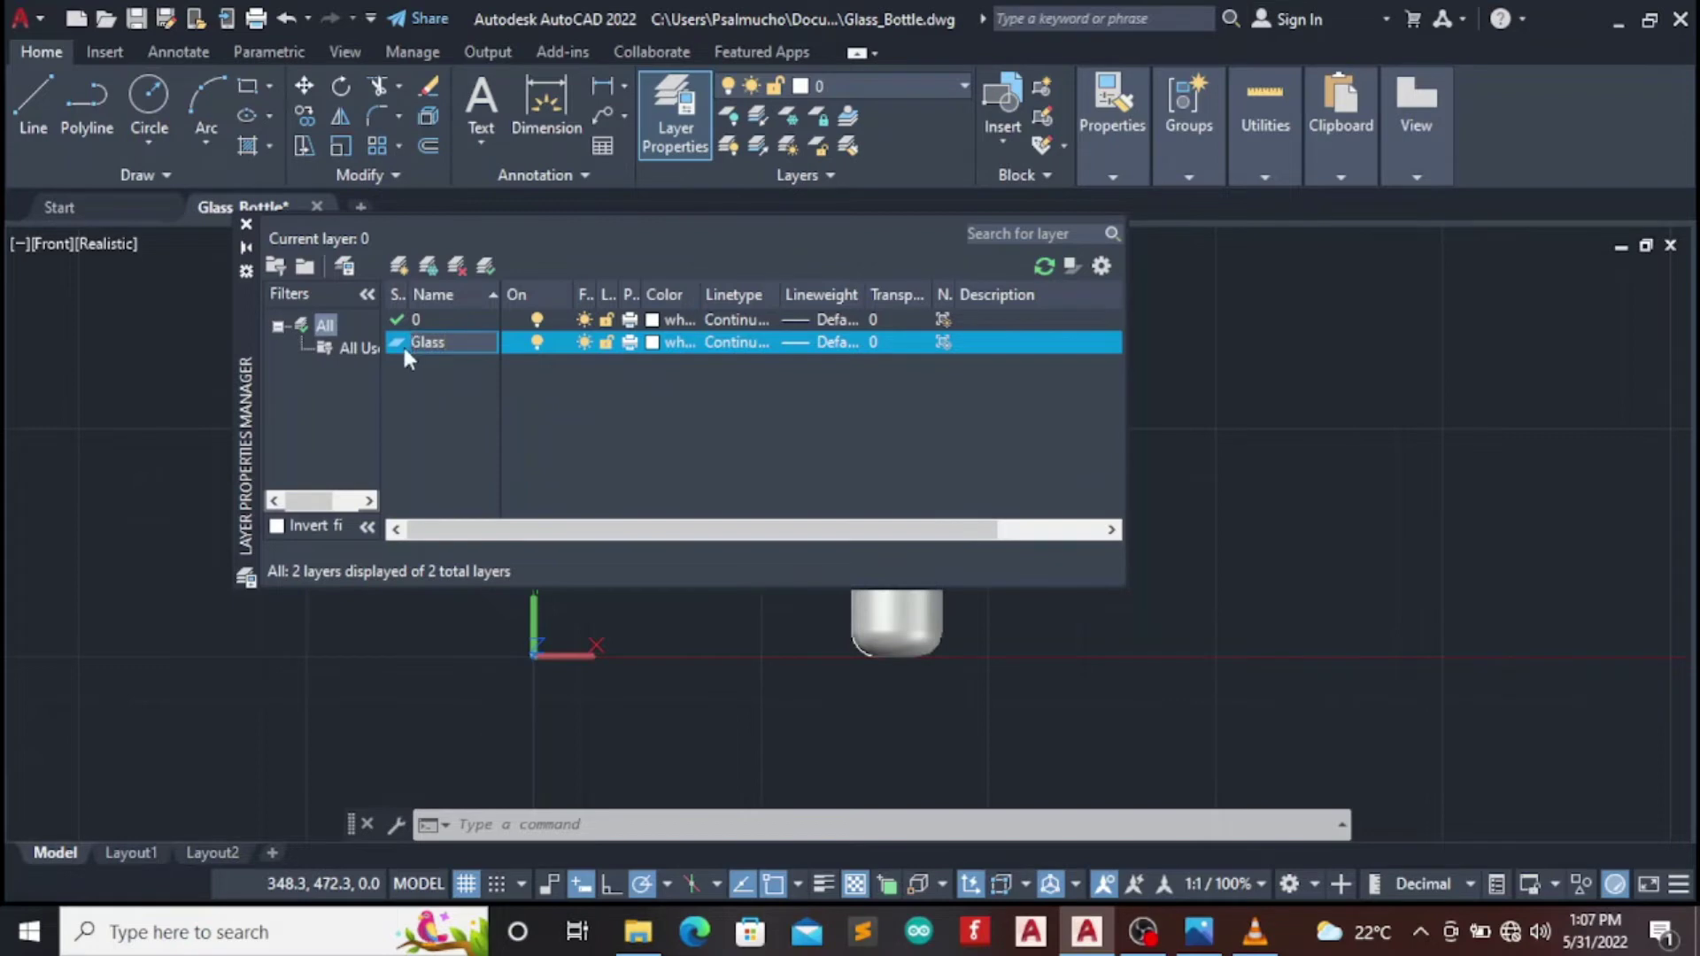
pyautogui.press('Return')
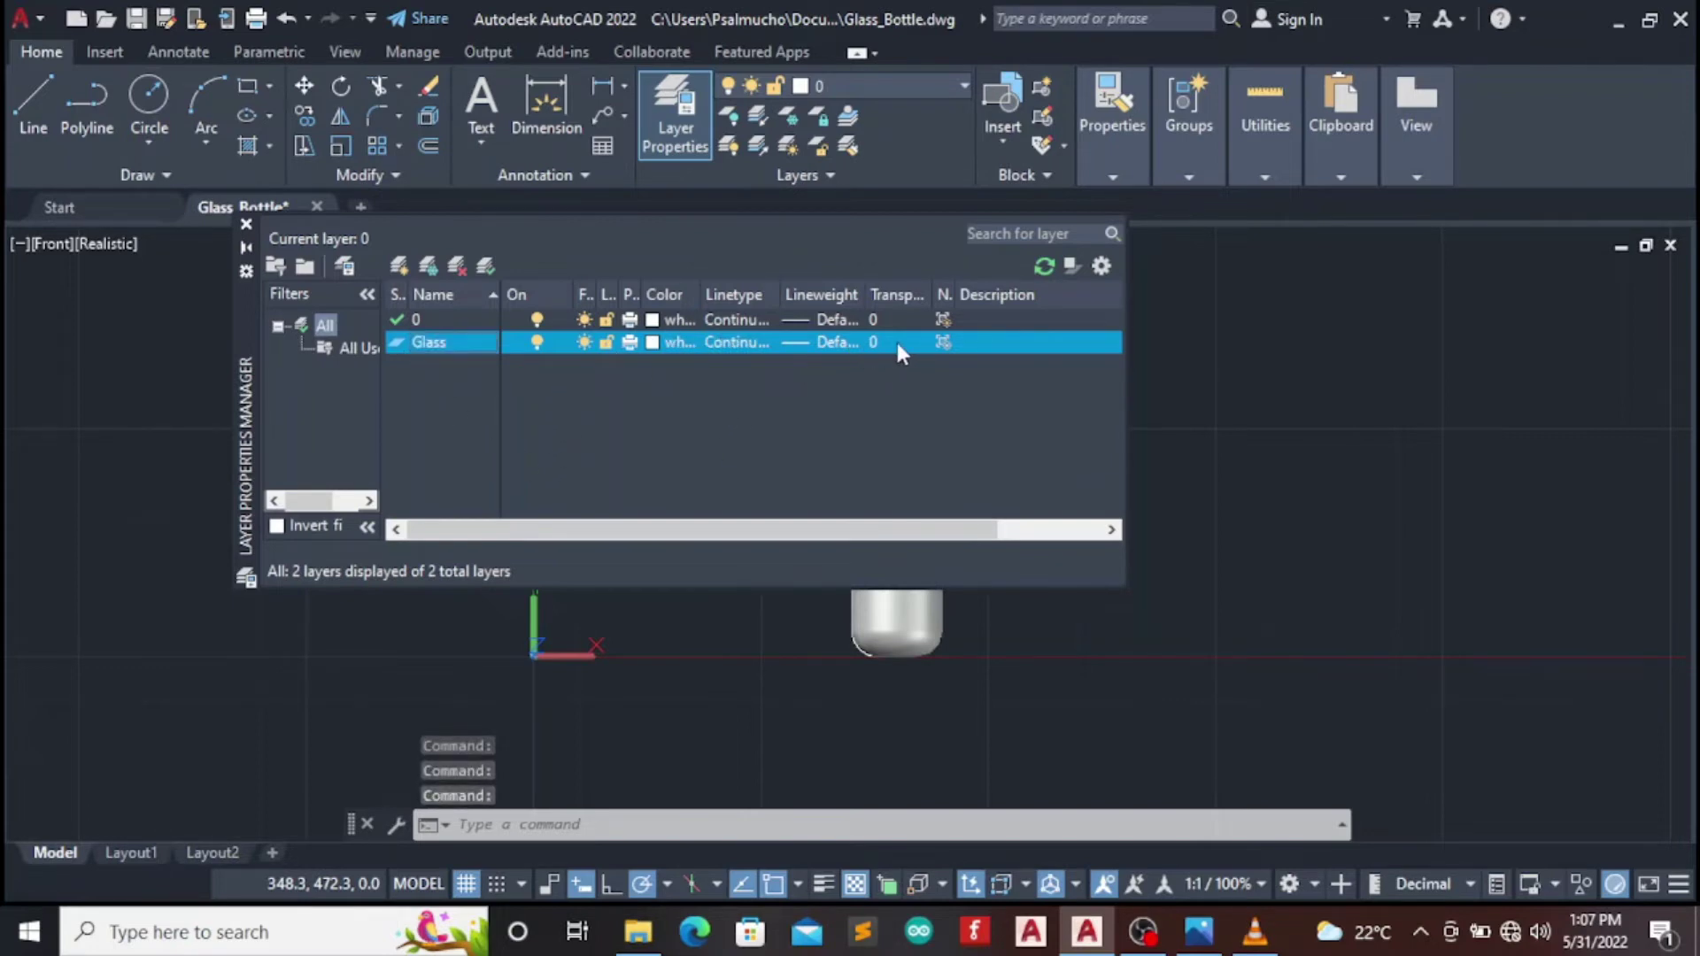
pyautogui.click(652, 342)
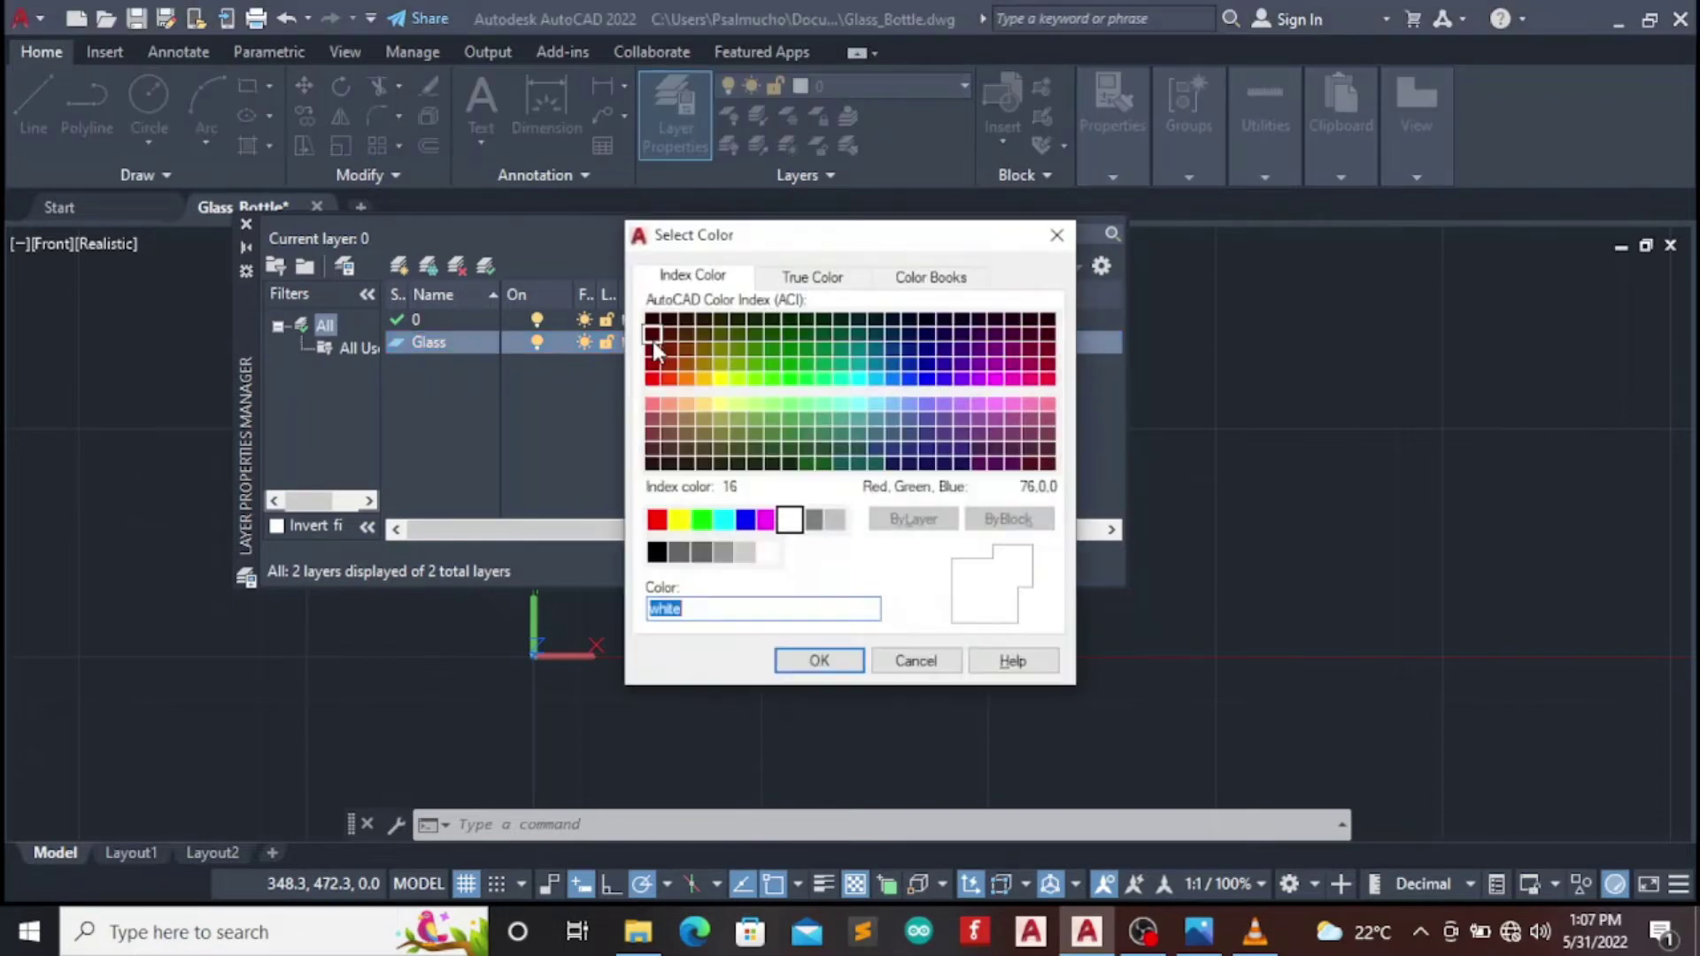
pyautogui.click(724, 519)
pyautogui.click(821, 661)
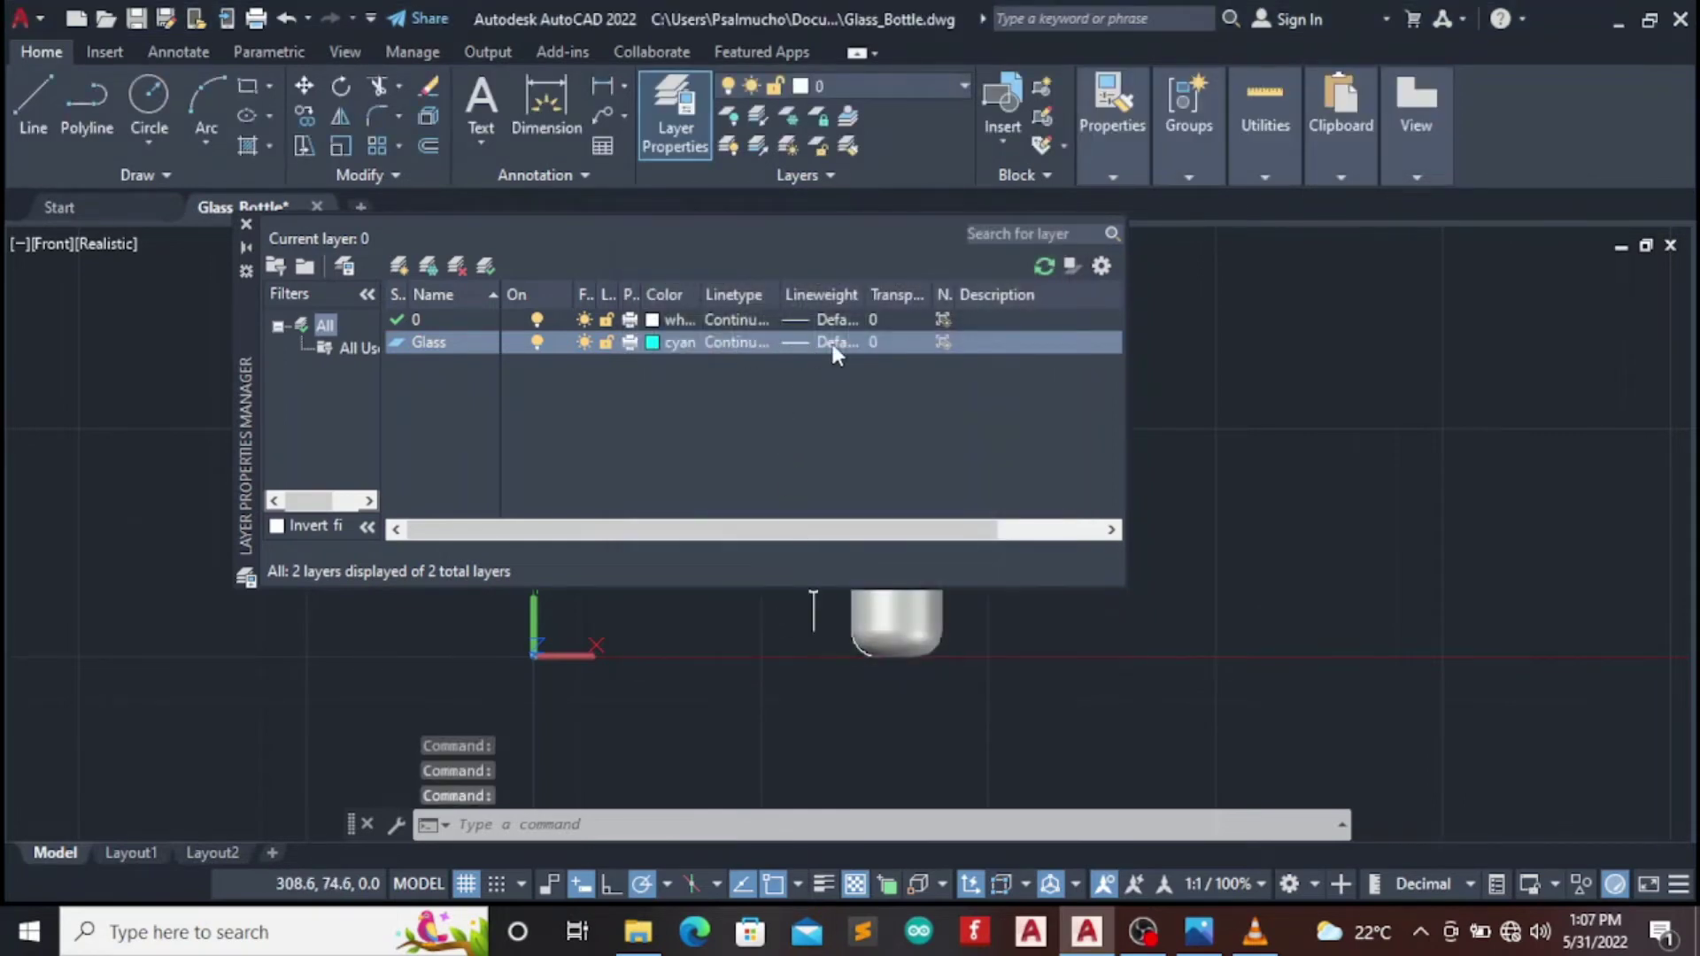
pyautogui.click(874, 343)
pyautogui.write('75')
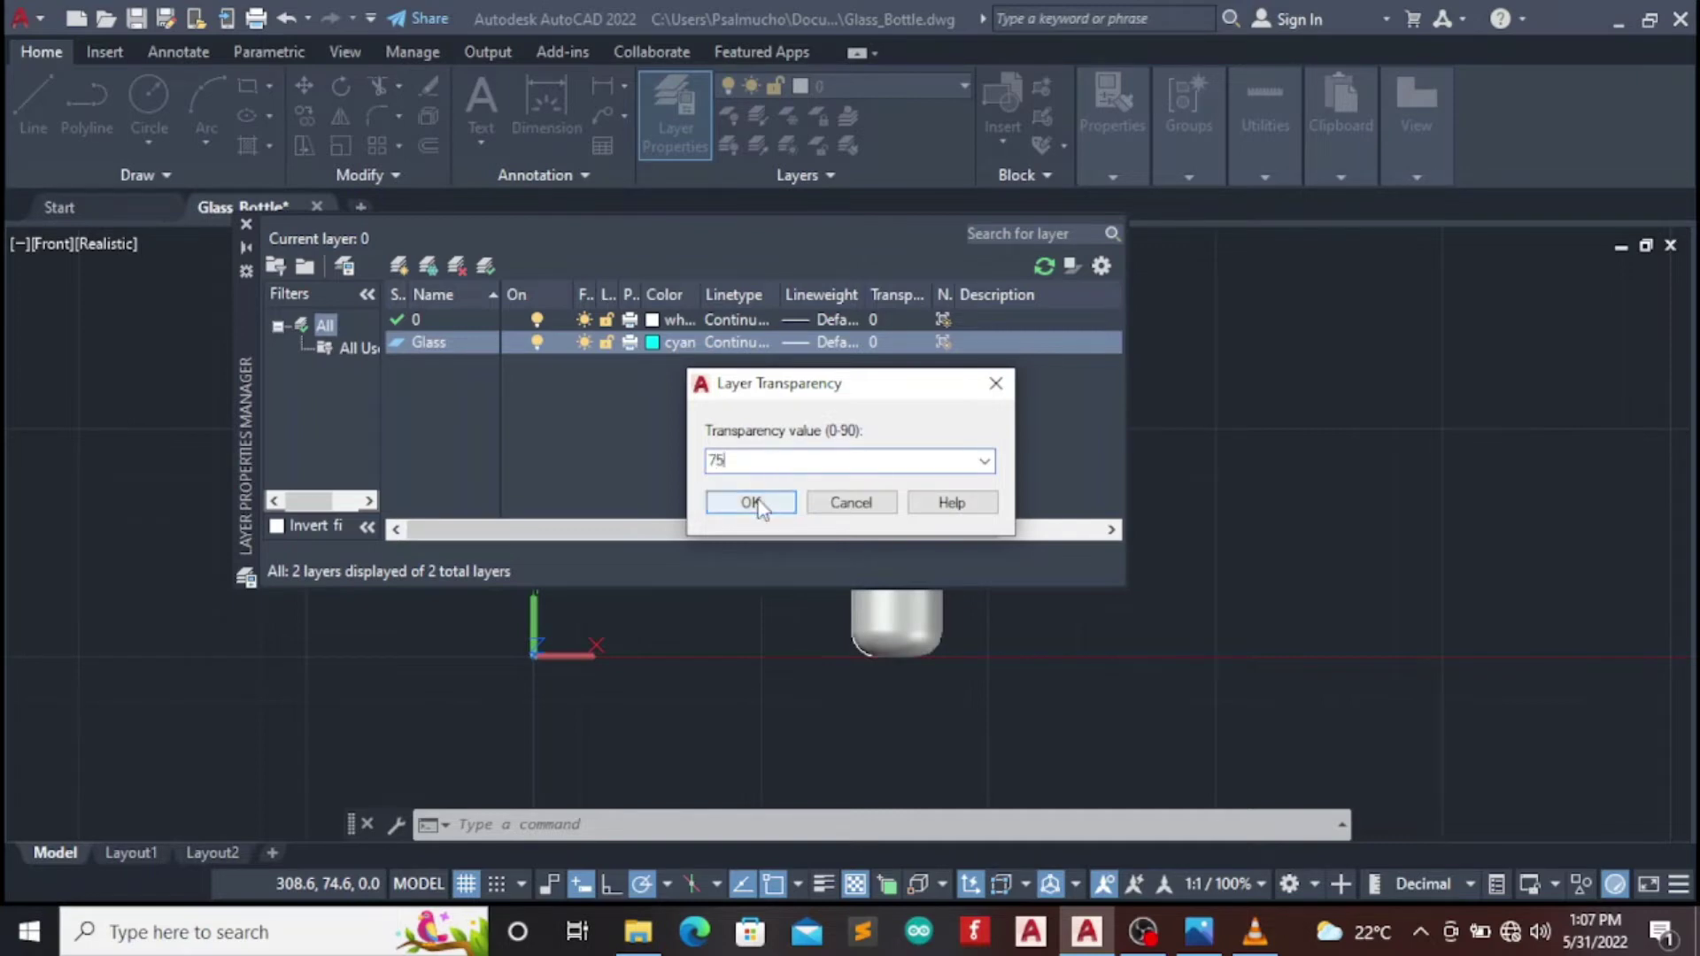
pyautogui.click(756, 502)
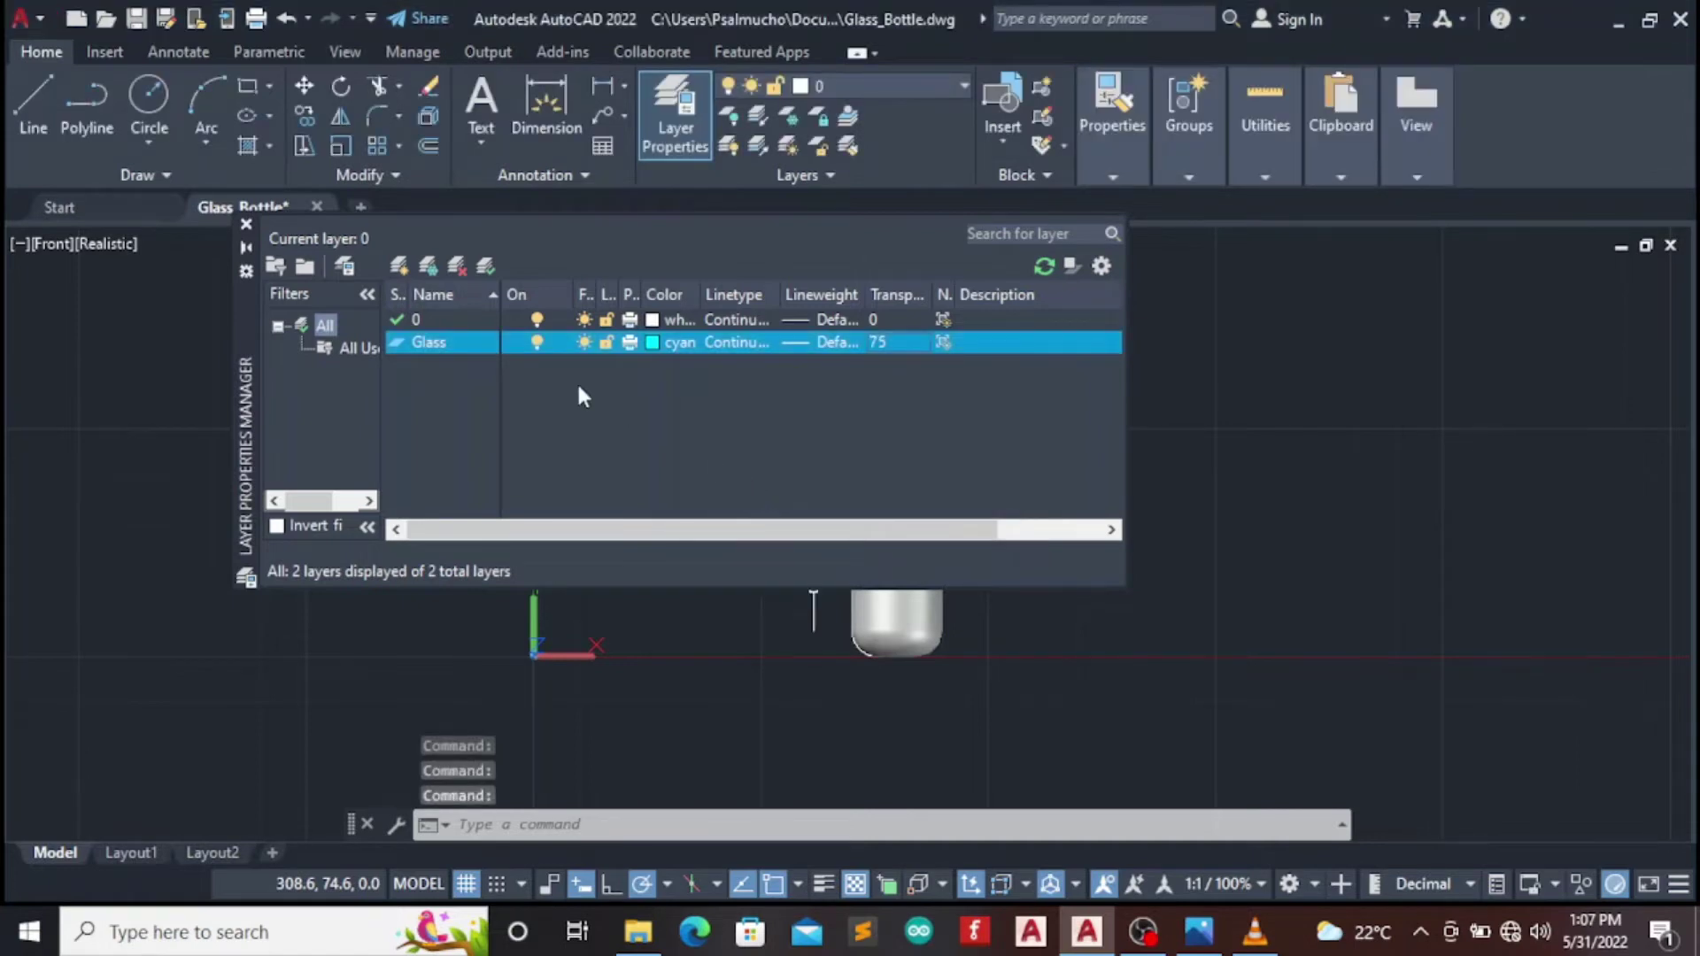
pyautogui.click(247, 225)
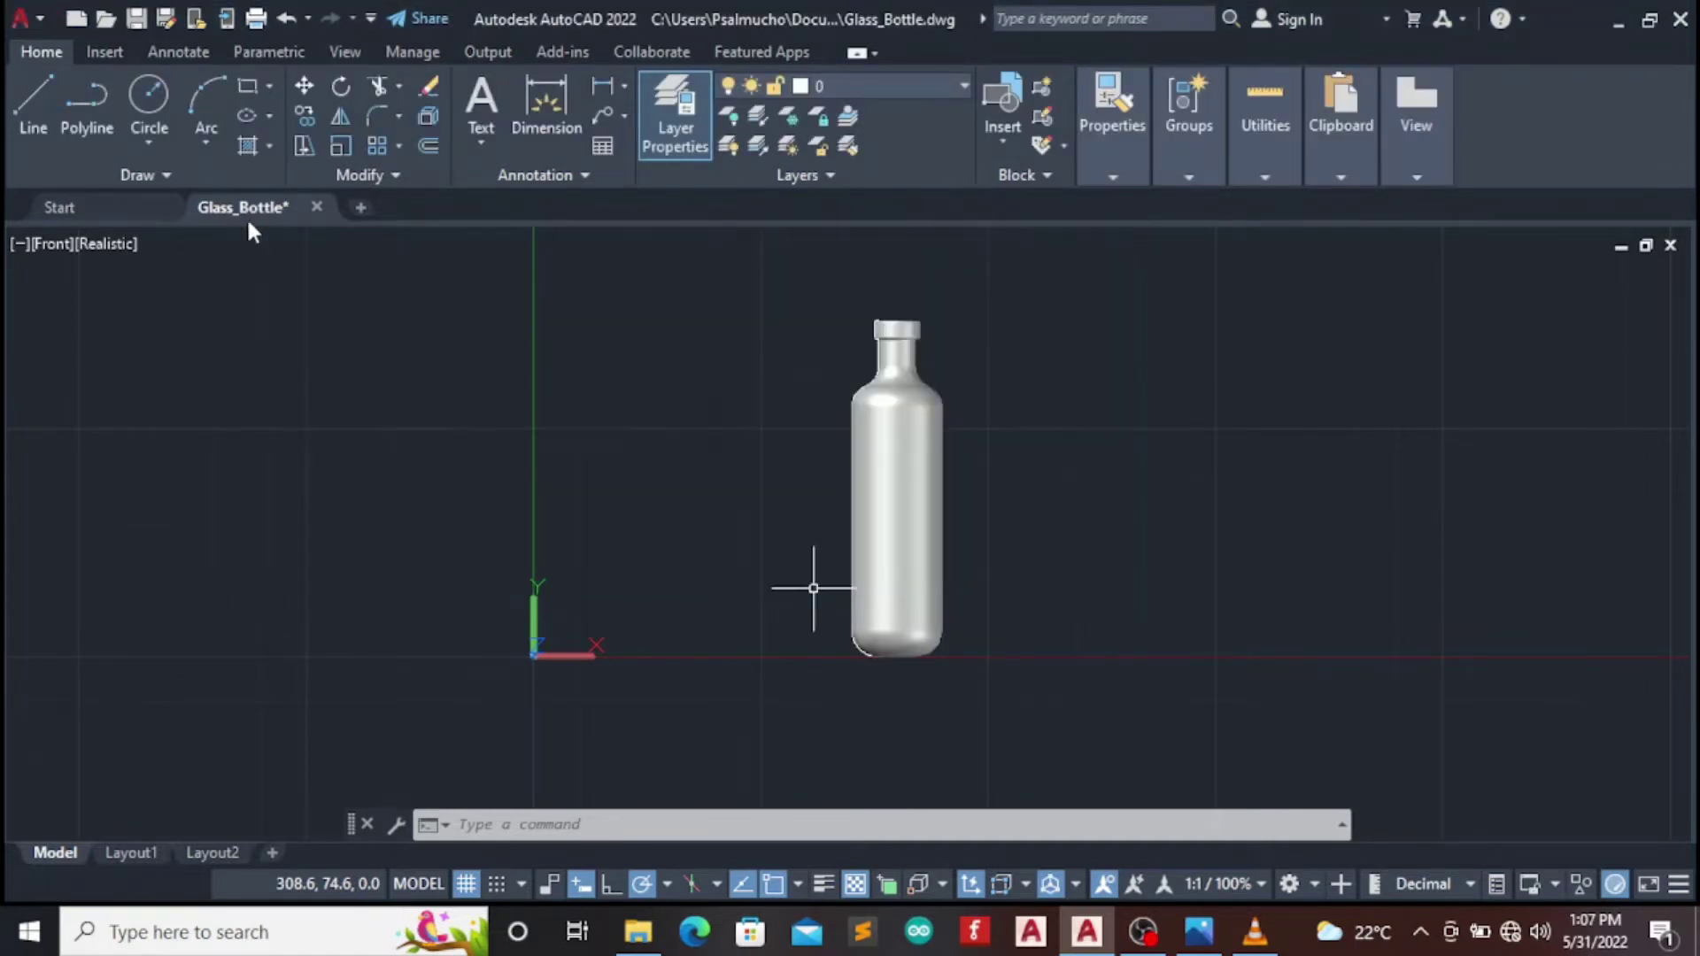
# Move the bottle solid onto the Glass layer using the Layer dropdown
pyautogui.click(912, 490)
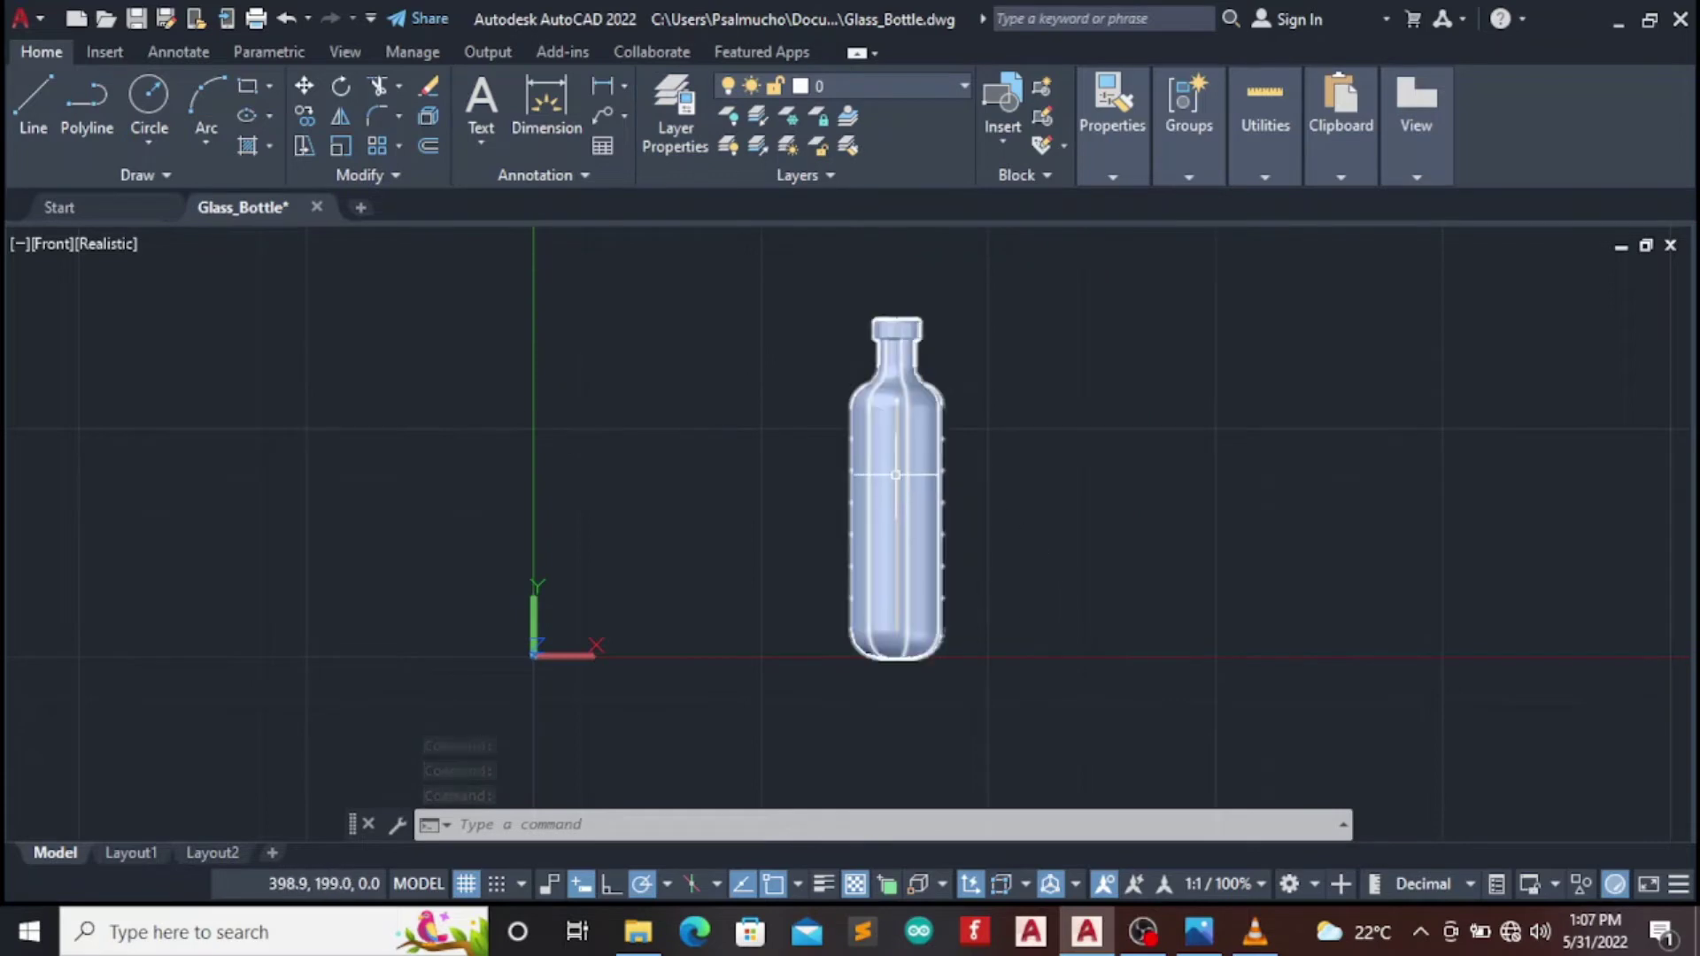
pyautogui.click(963, 86)
pyautogui.click(875, 147)
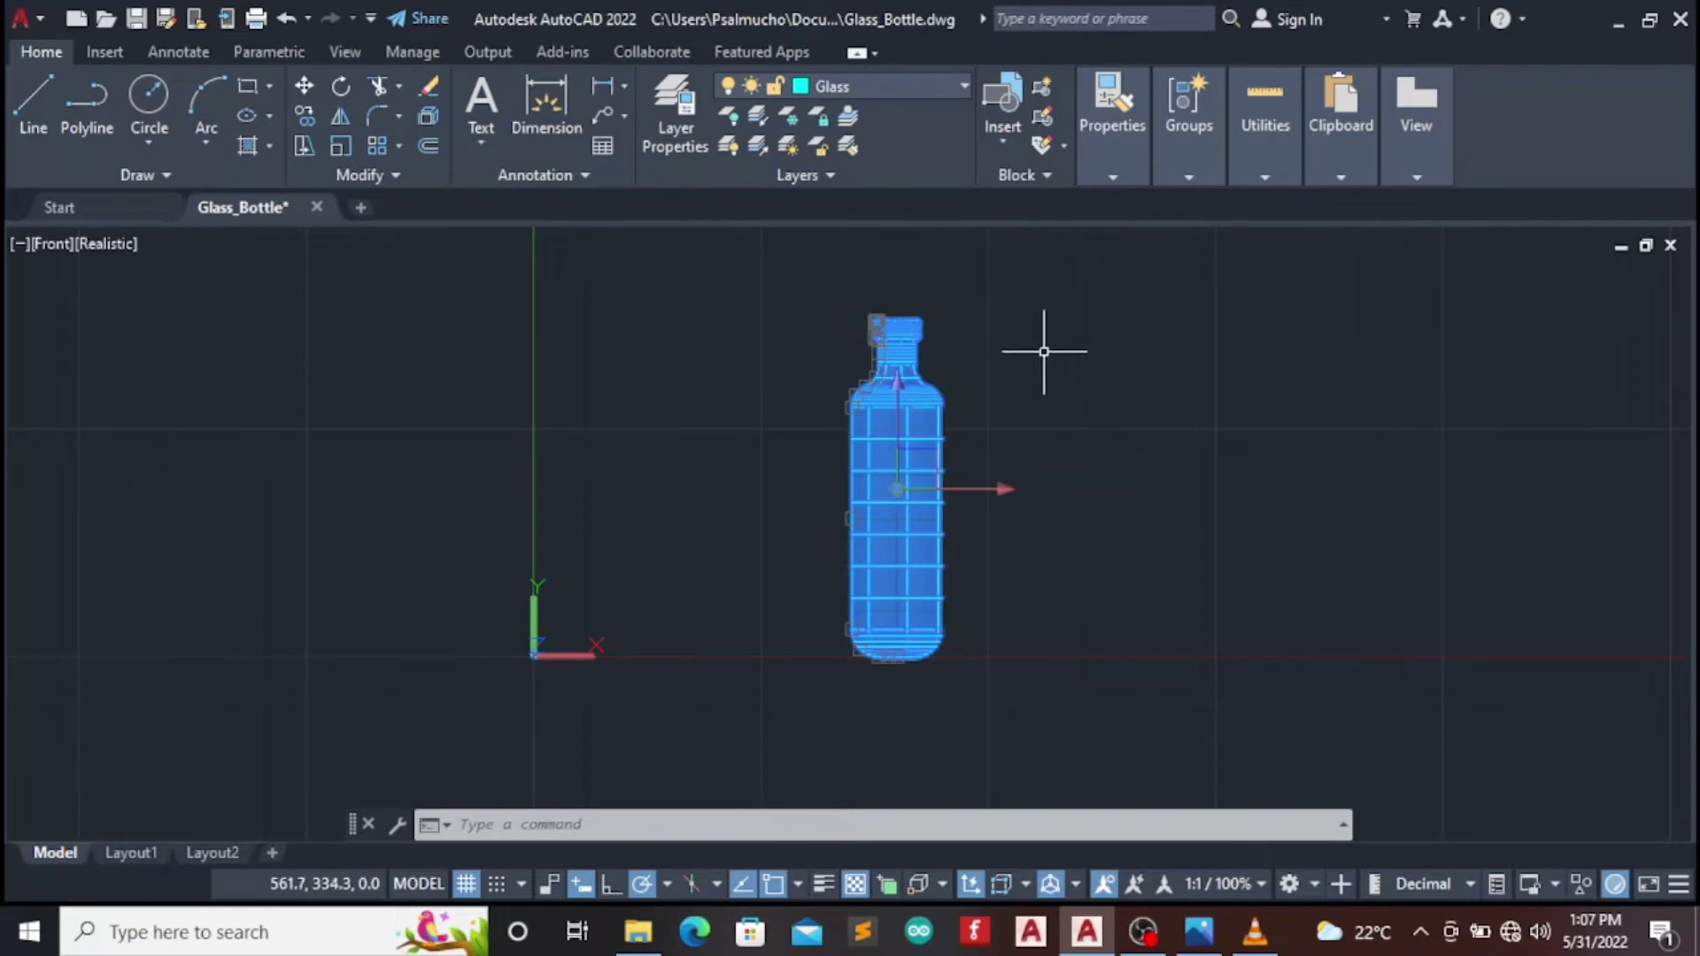
pyautogui.press('Escape')
pyautogui.scroll(2, 980, 426)
pyautogui.scroll(2, 981, 426)
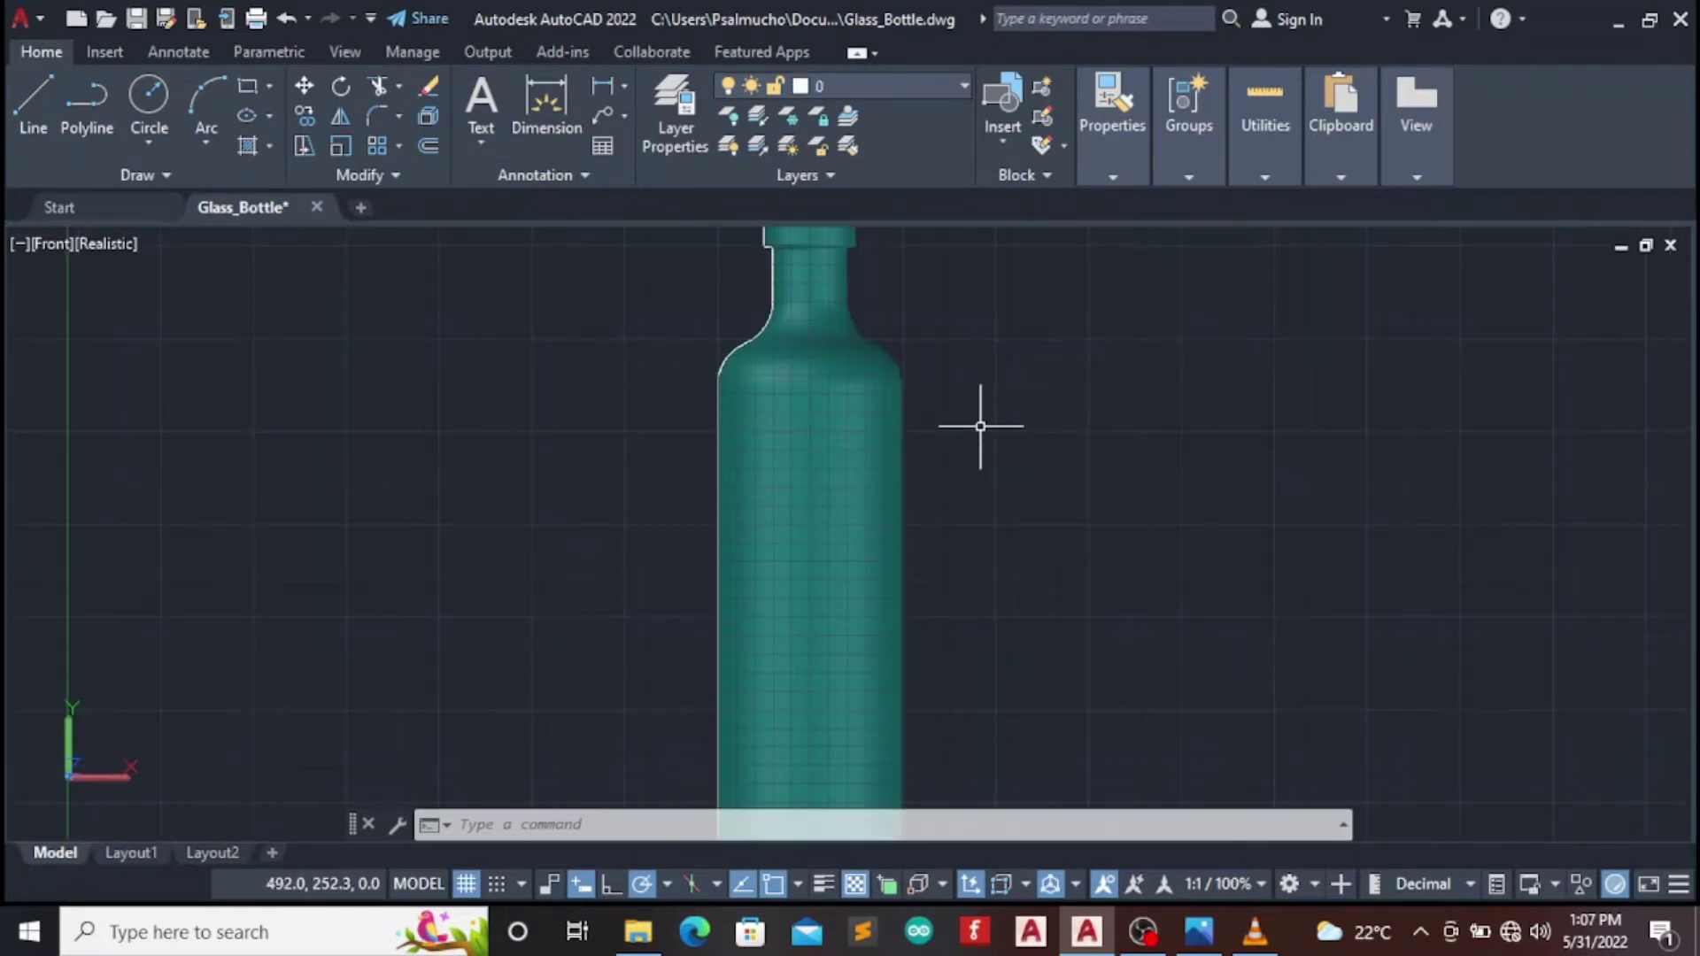
pyautogui.scroll(-3, 980, 426)
pyautogui.scroll(2, 980, 426)
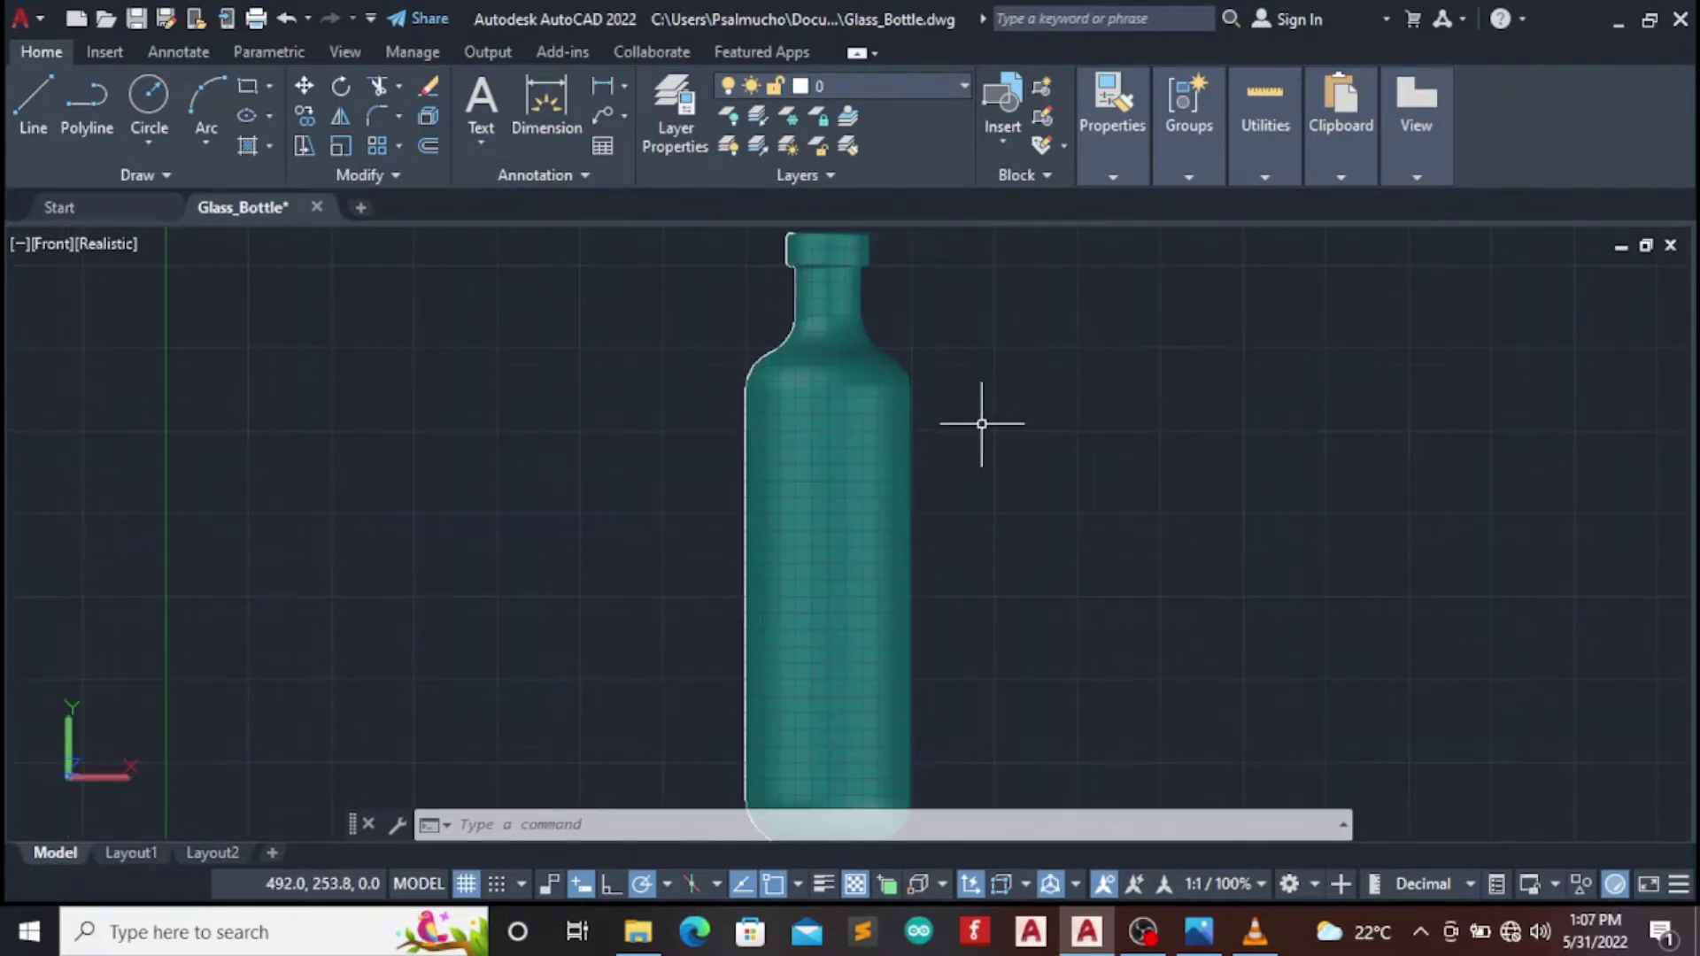
pyautogui.scroll(-2, 983, 424)
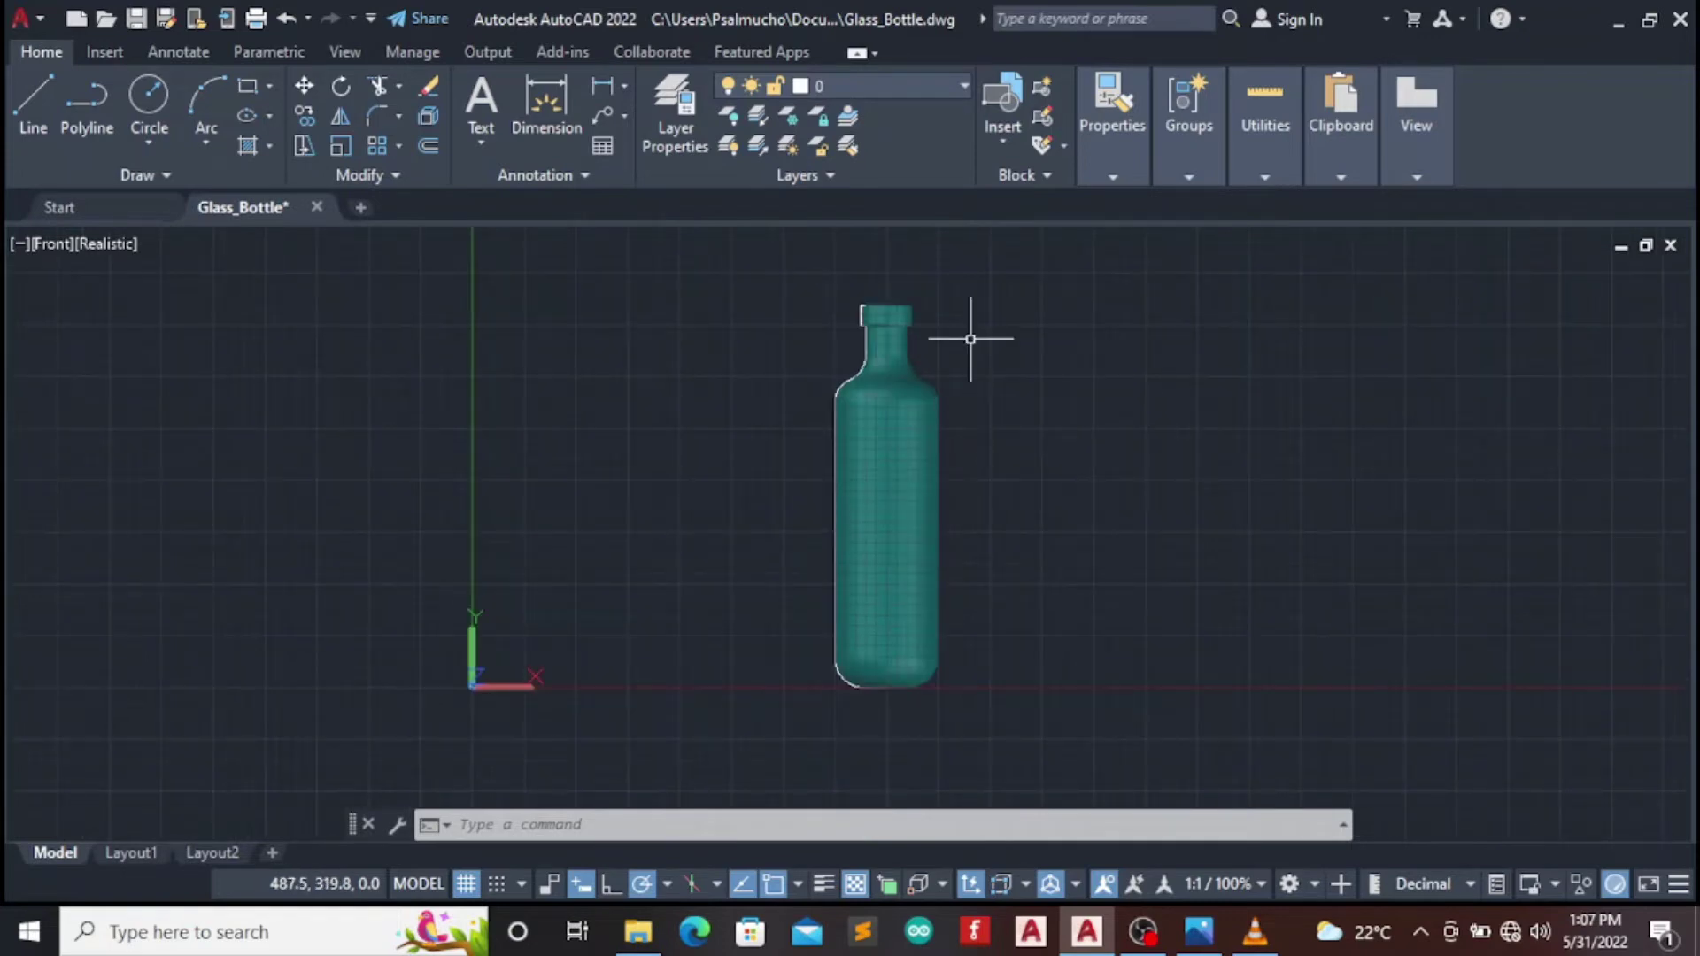
pyautogui.click(961, 85)
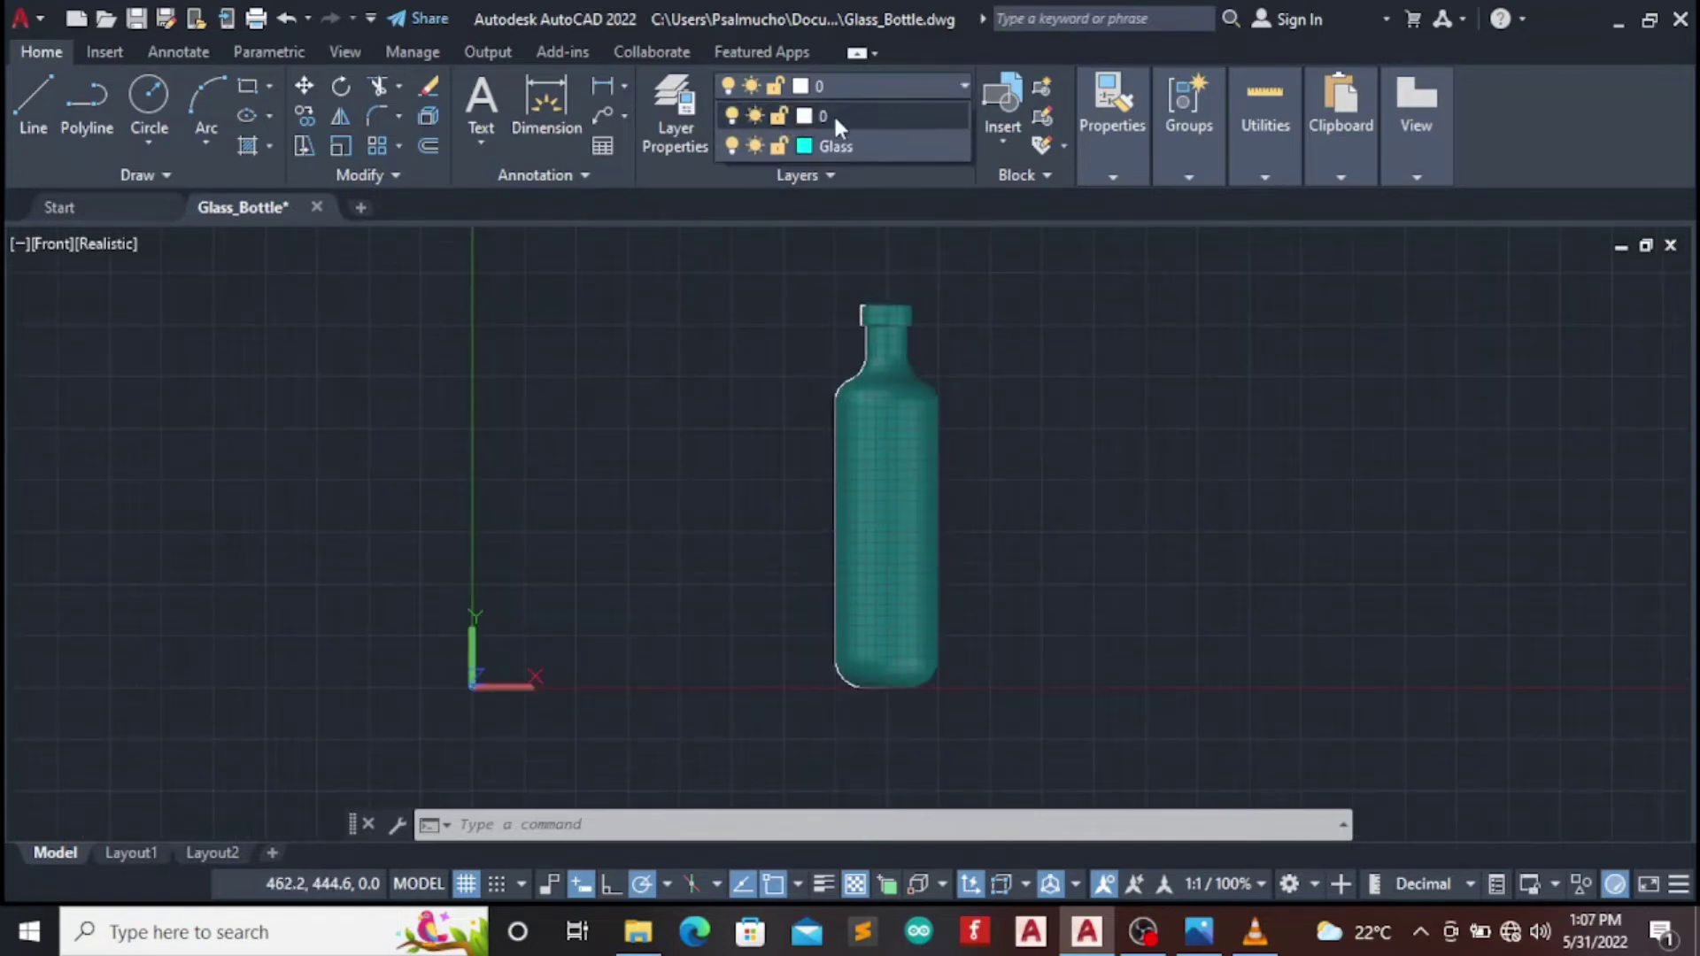
# Hide the Glass layer, erase the half-profile polyline, then turn Glass back on
pyautogui.click(732, 146)
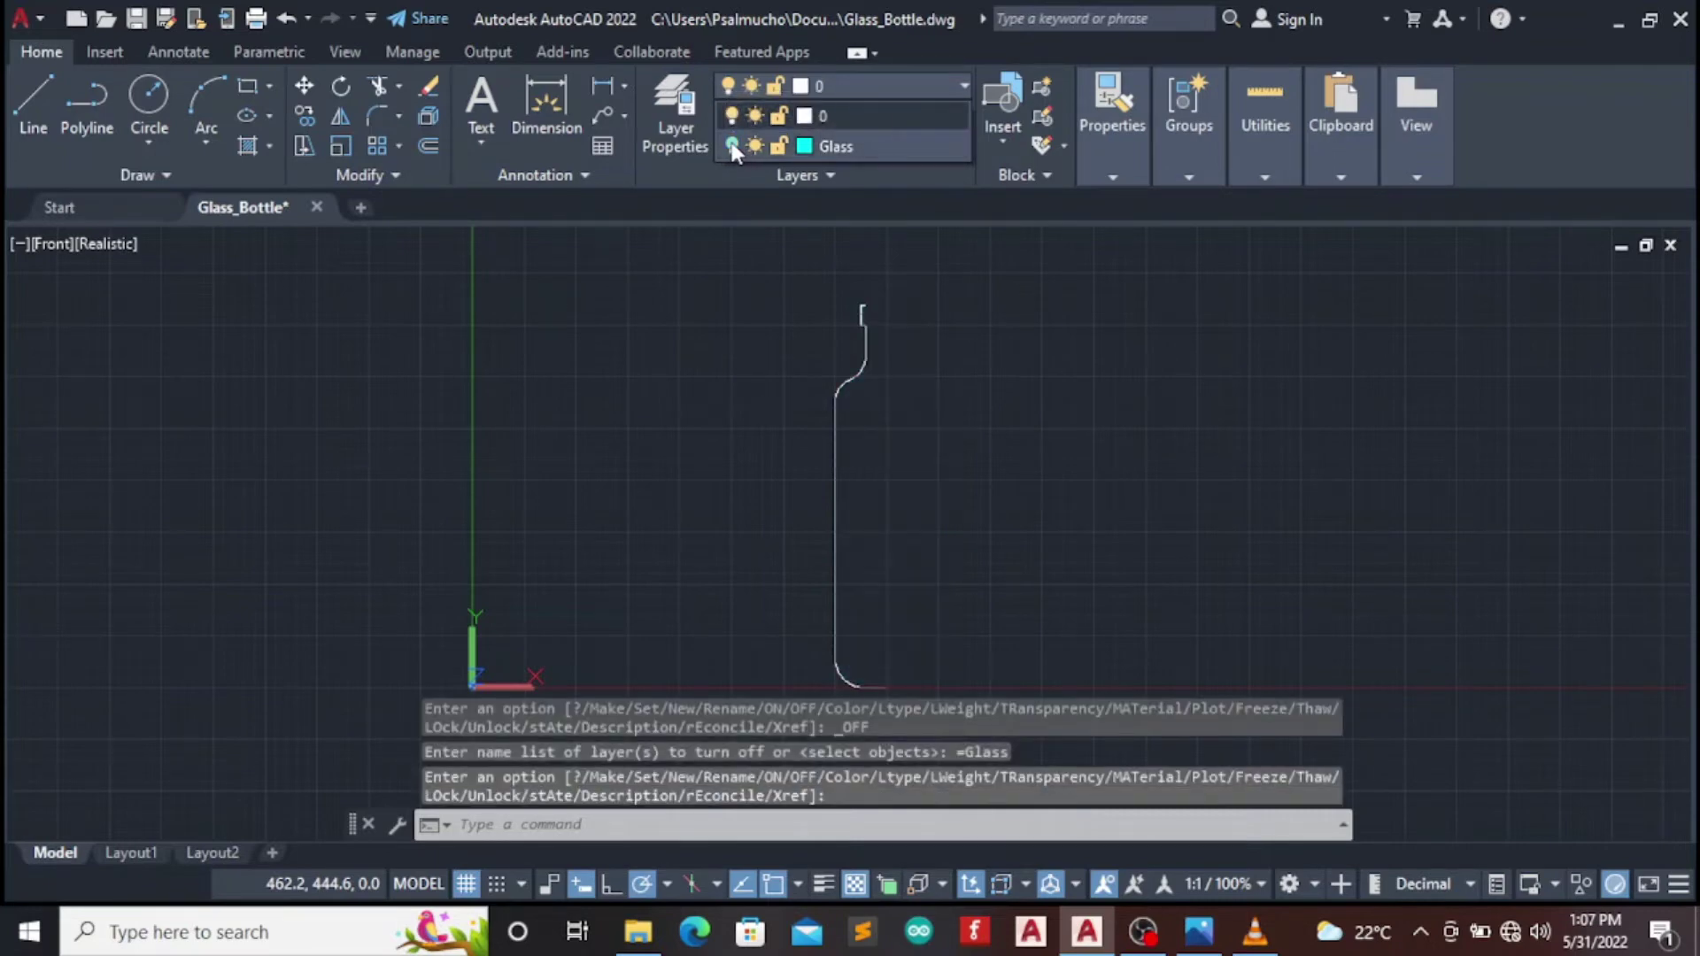
pyautogui.click(872, 335)
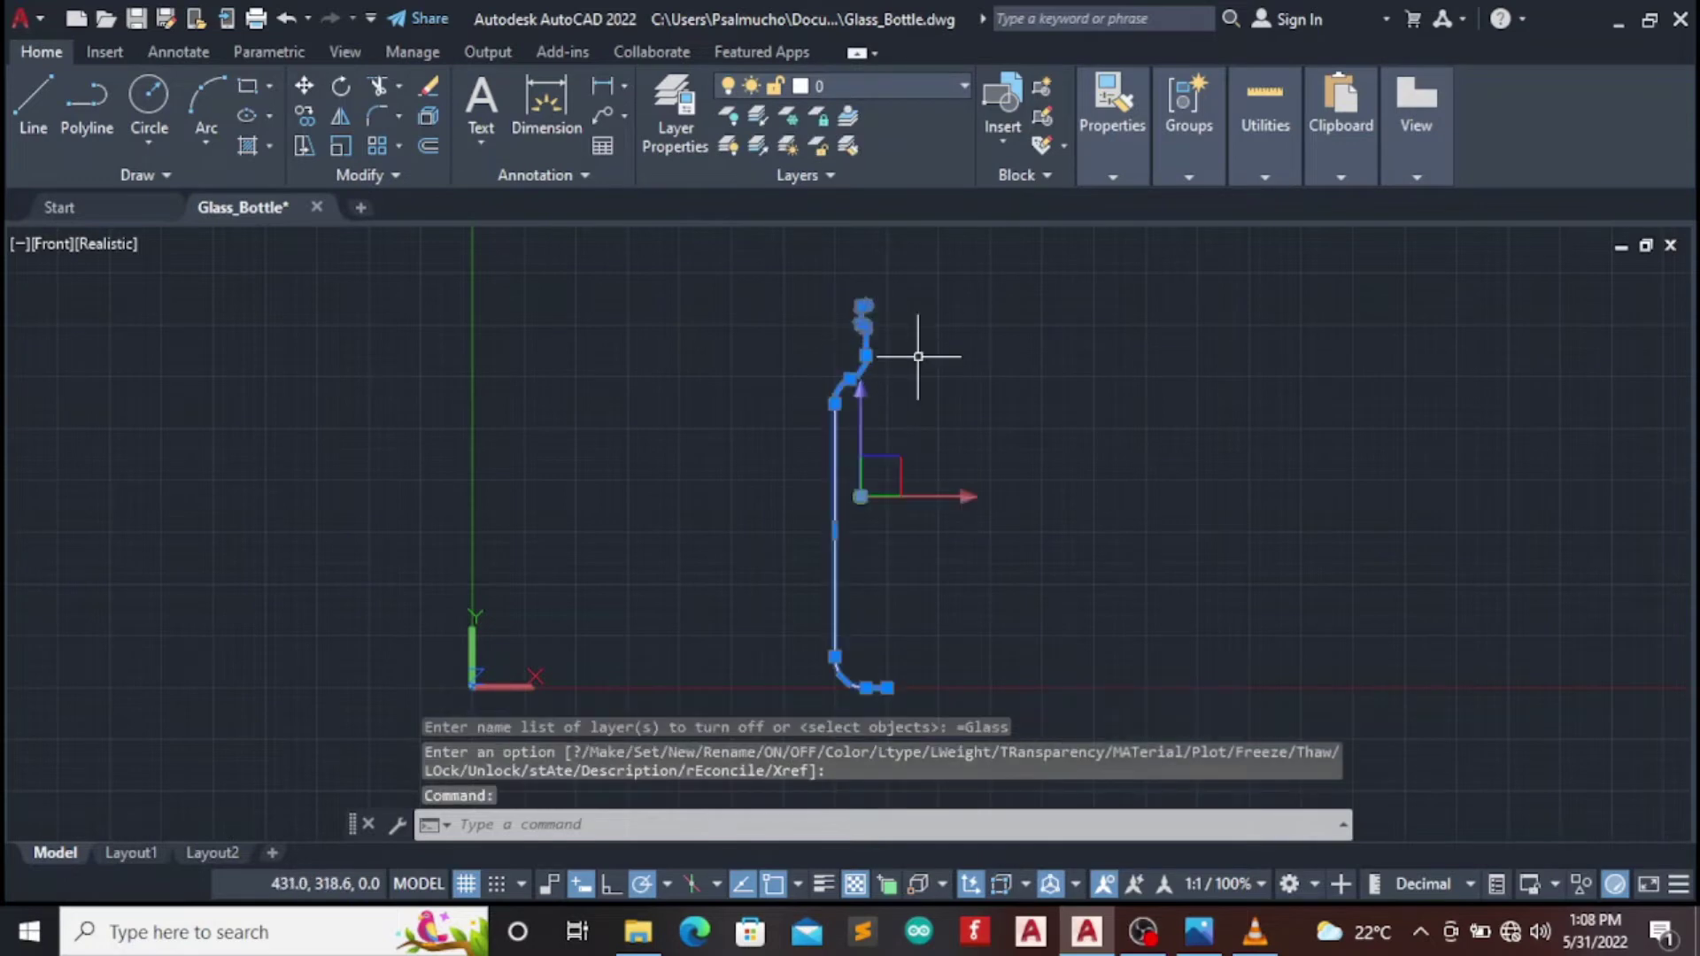
pyautogui.press('Delete')
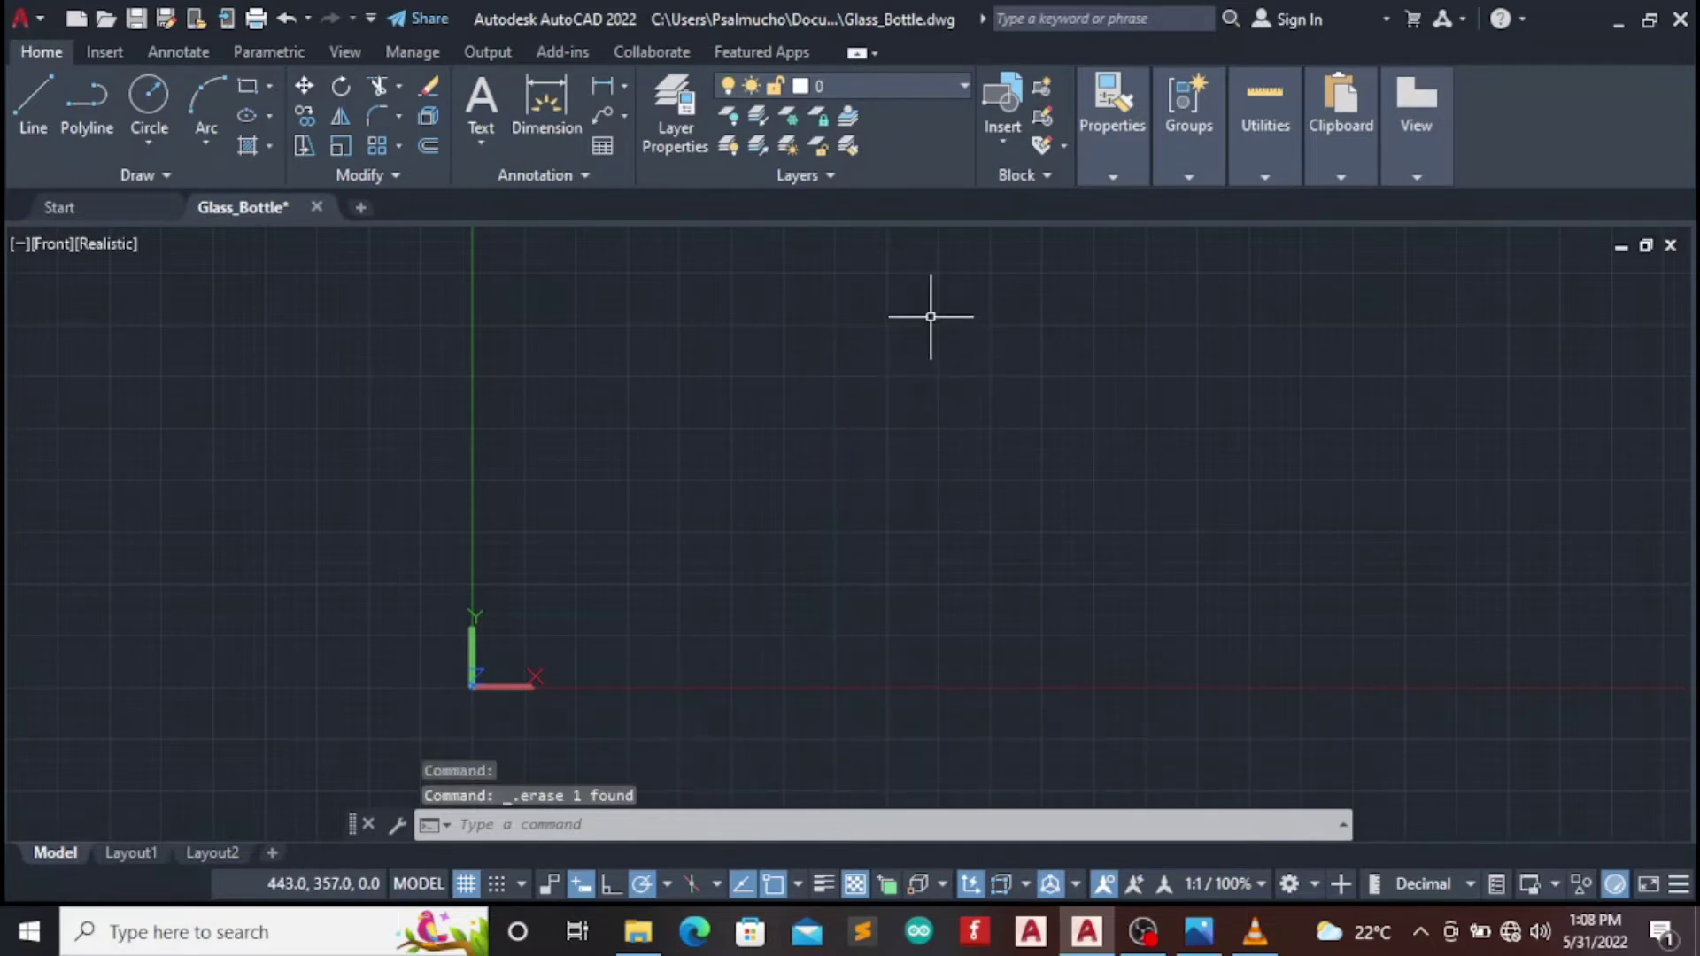
pyautogui.click(954, 83)
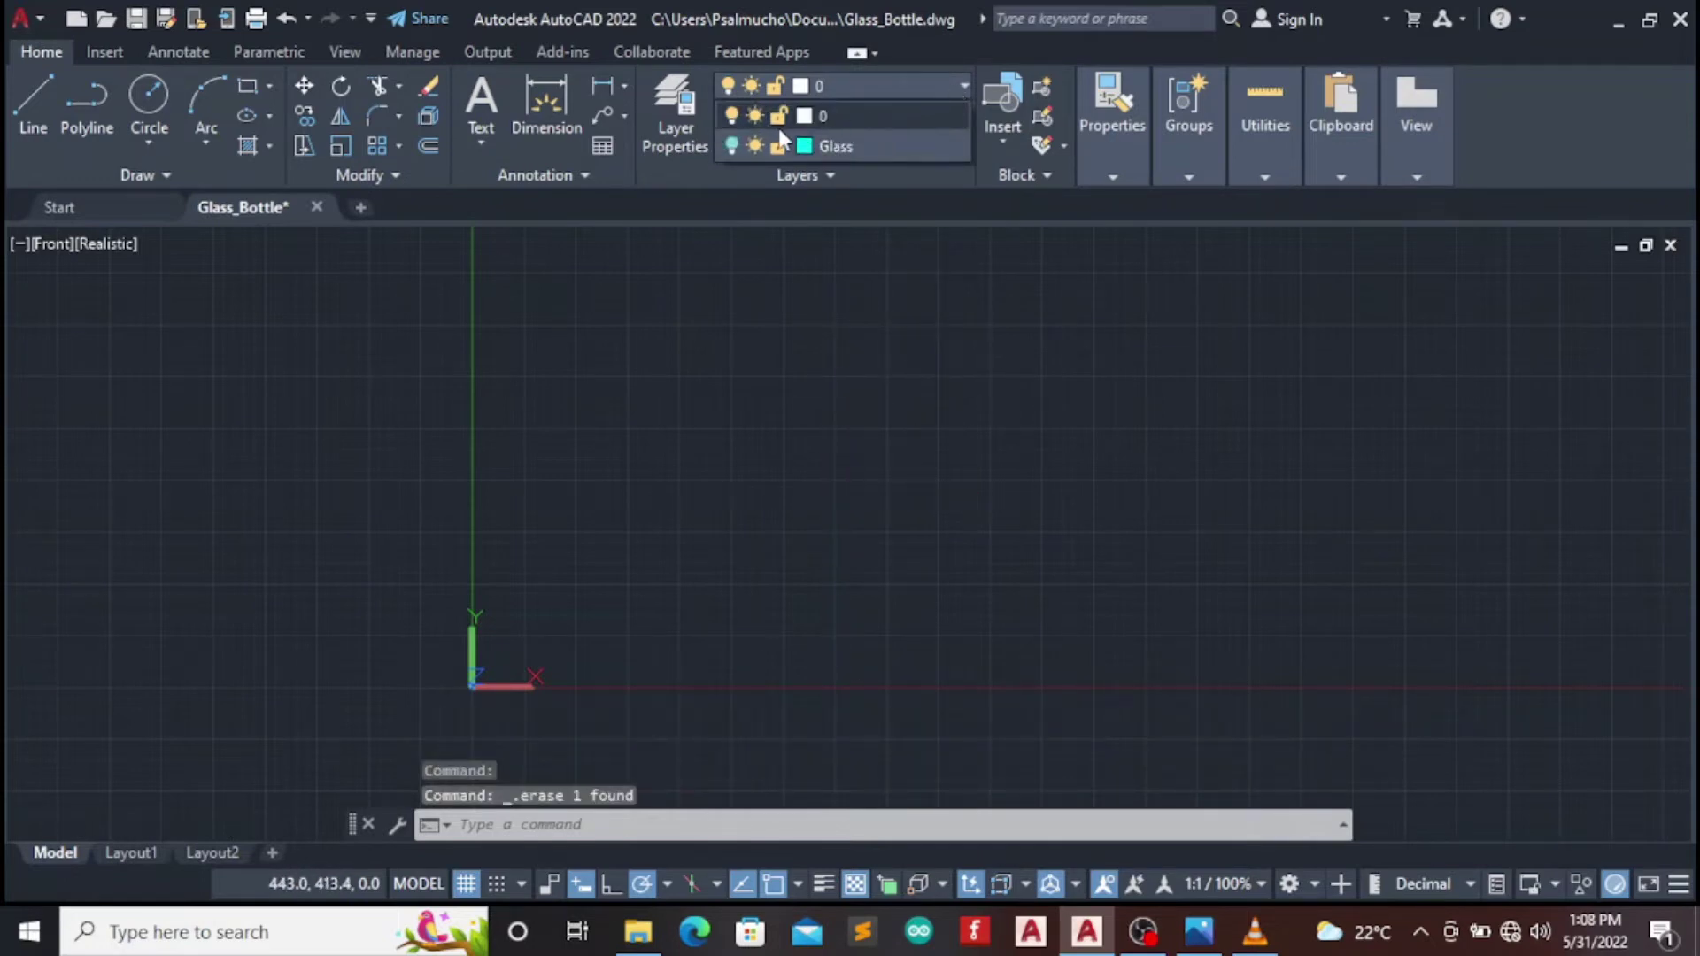
pyautogui.click(733, 143)
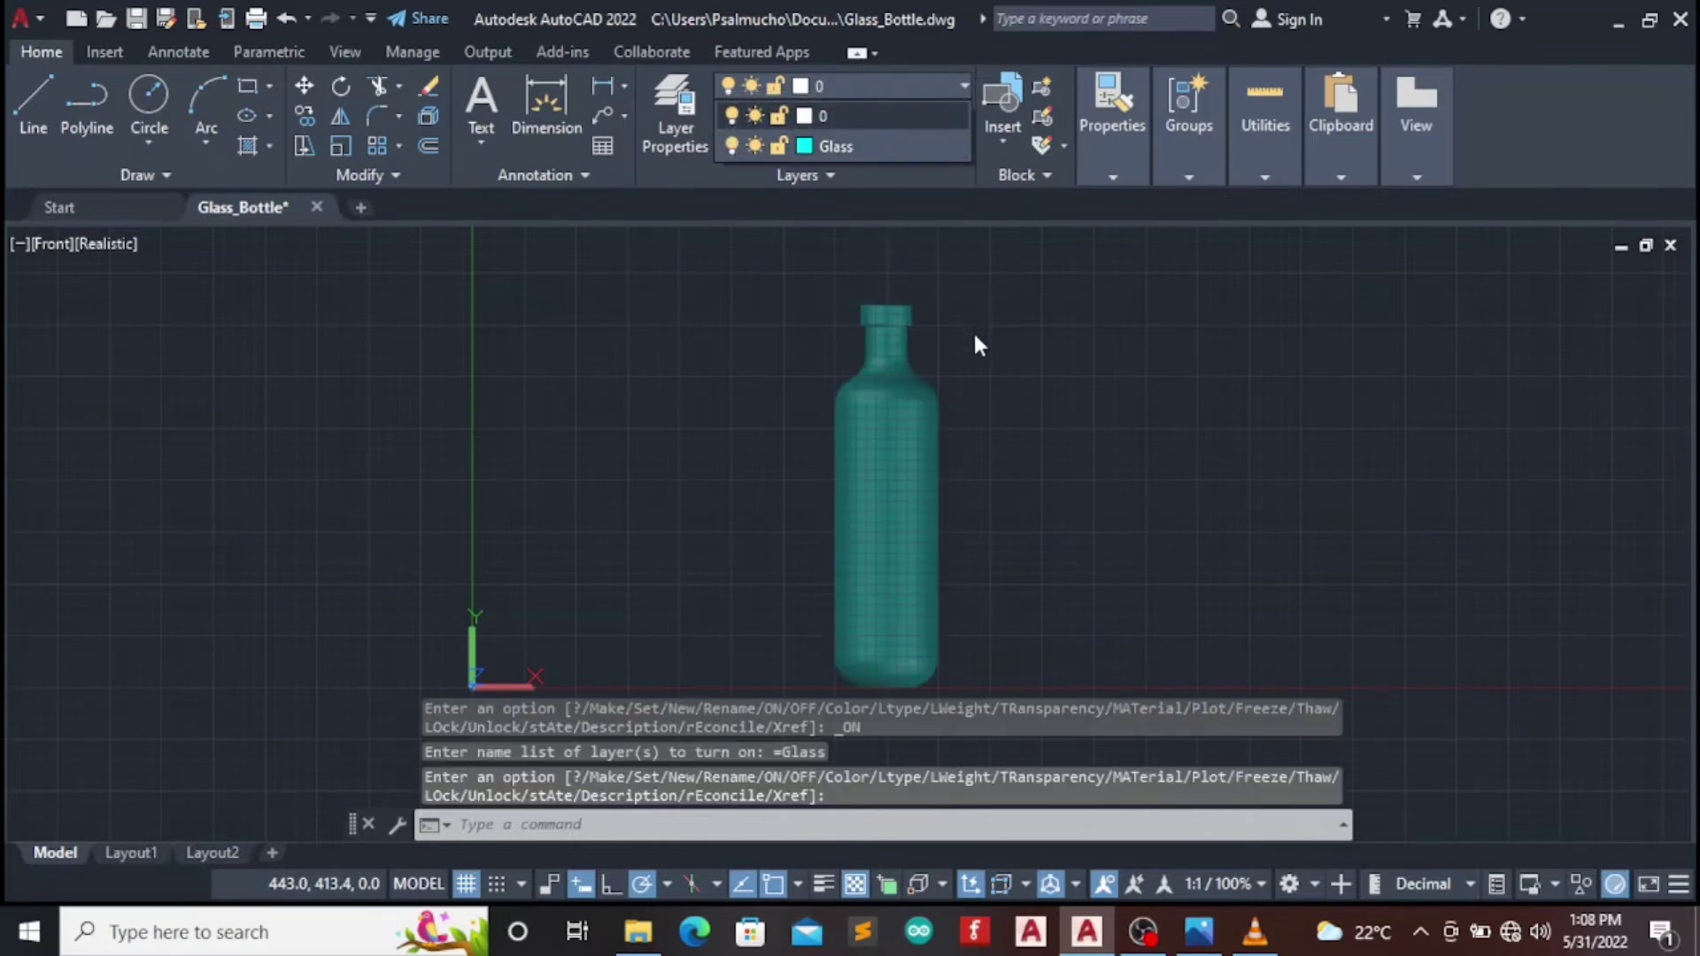
pyautogui.scroll(-3, 974, 333)
pyautogui.scroll(2, 977, 344)
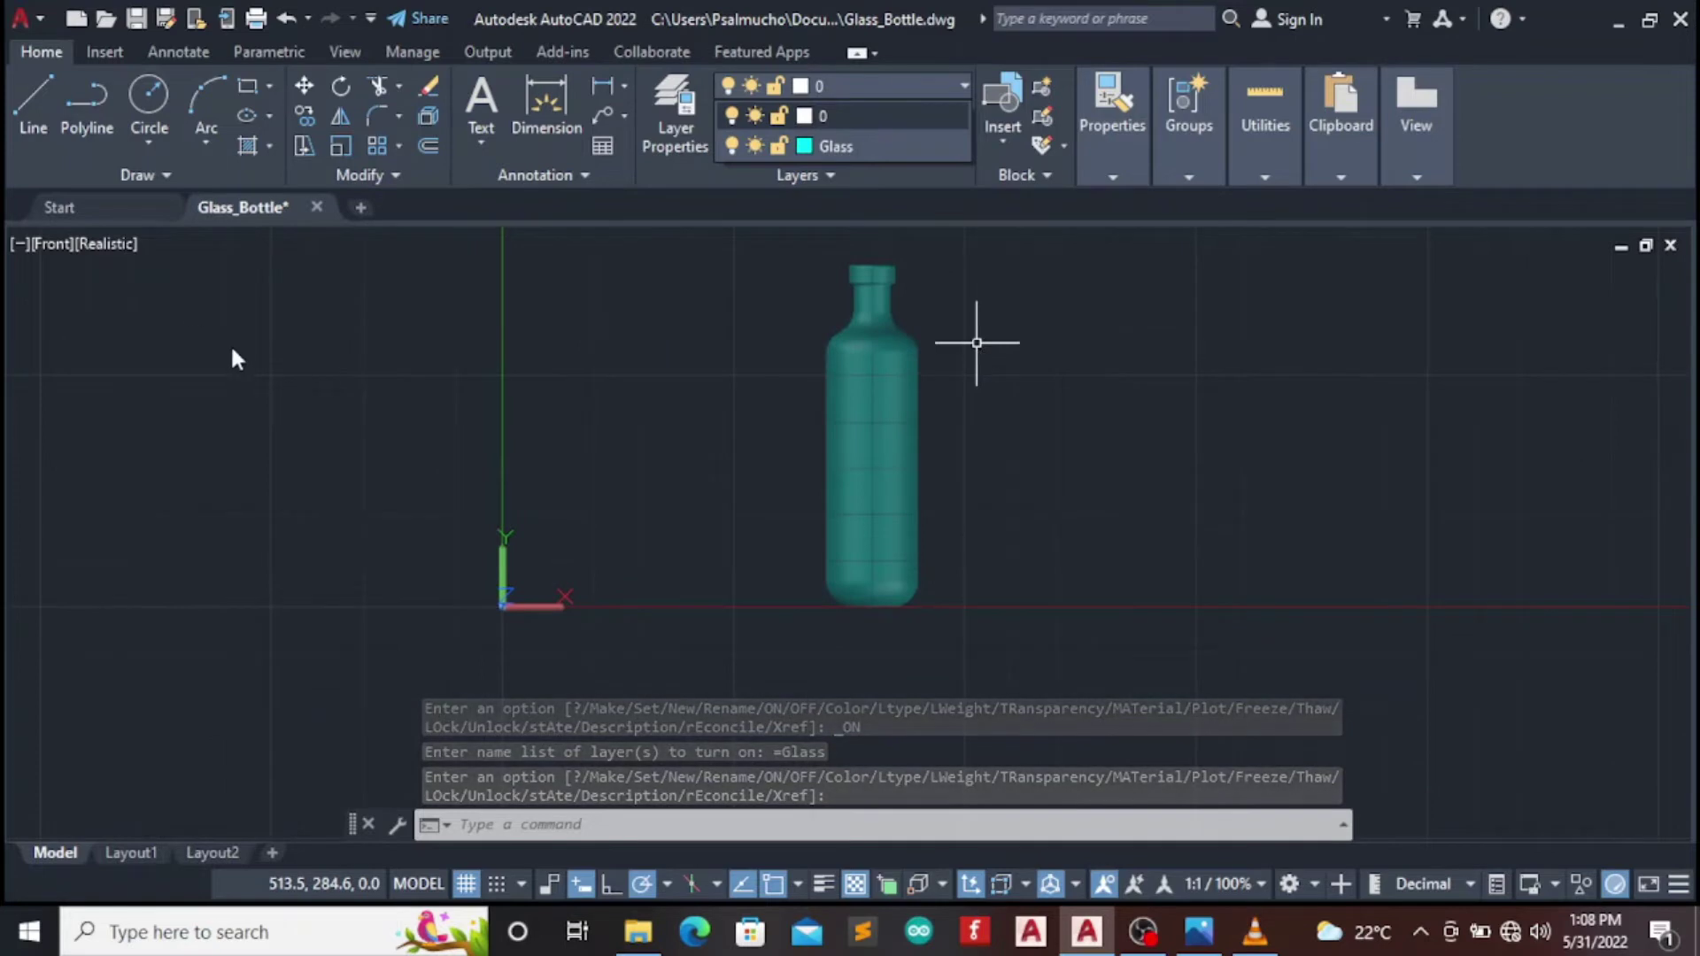
pyautogui.click(59, 242)
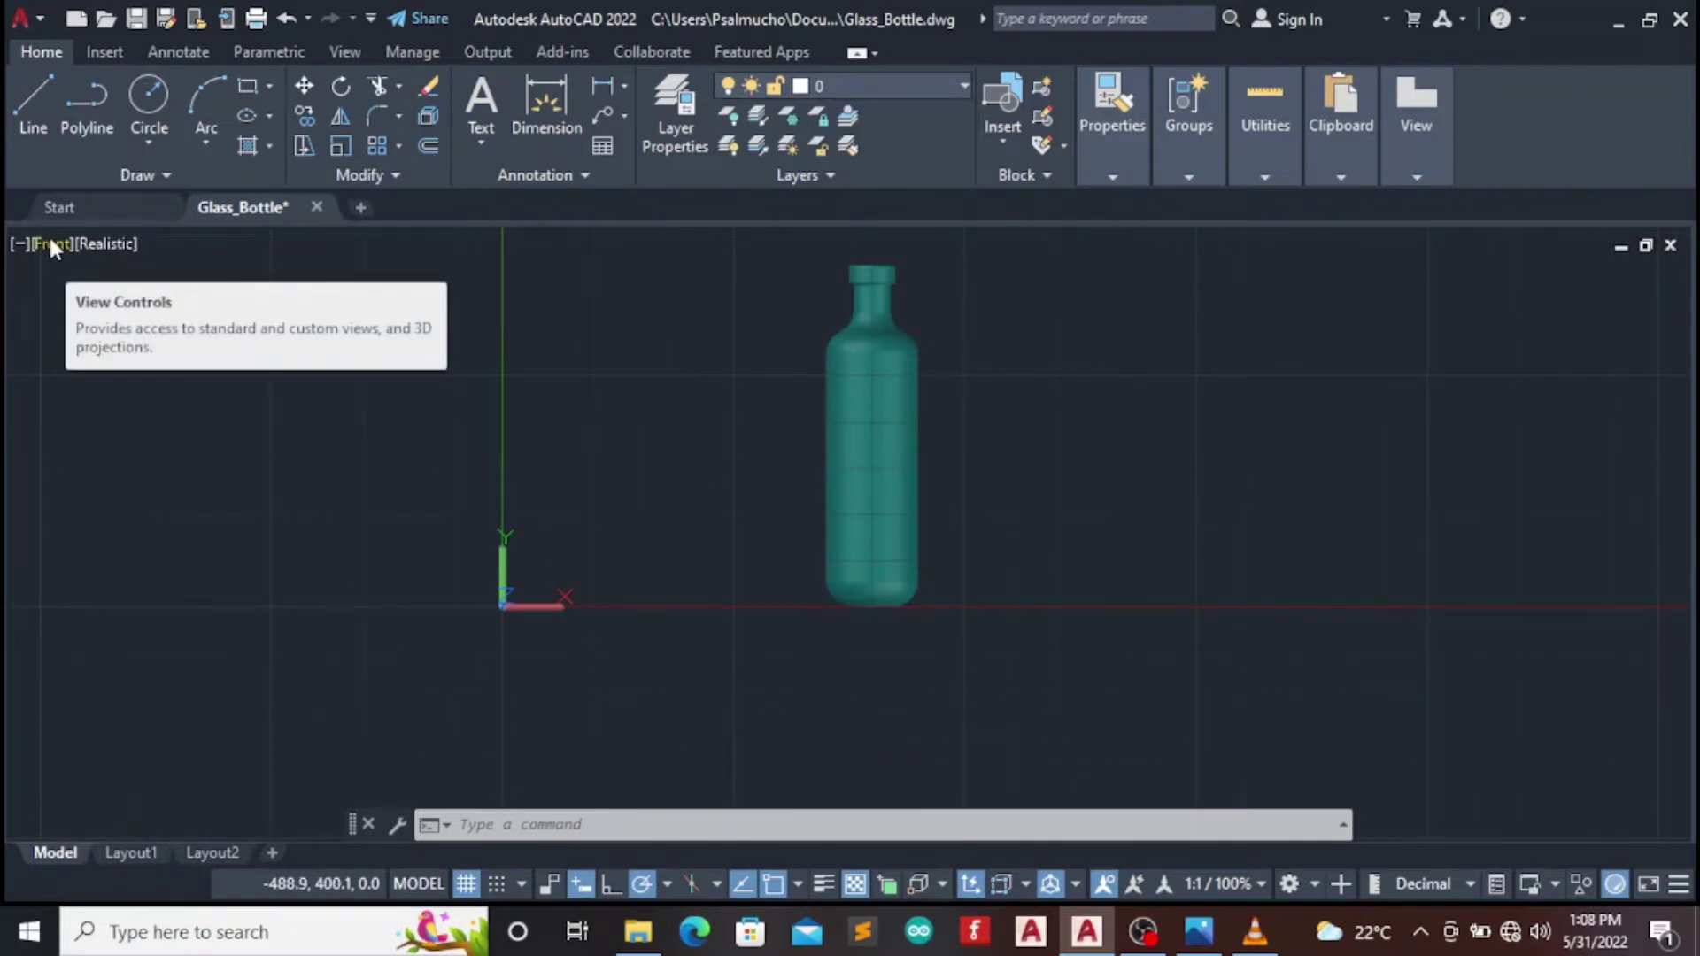
# Change the viewport from Front to the SW Isometric view
pyautogui.click(53, 243)
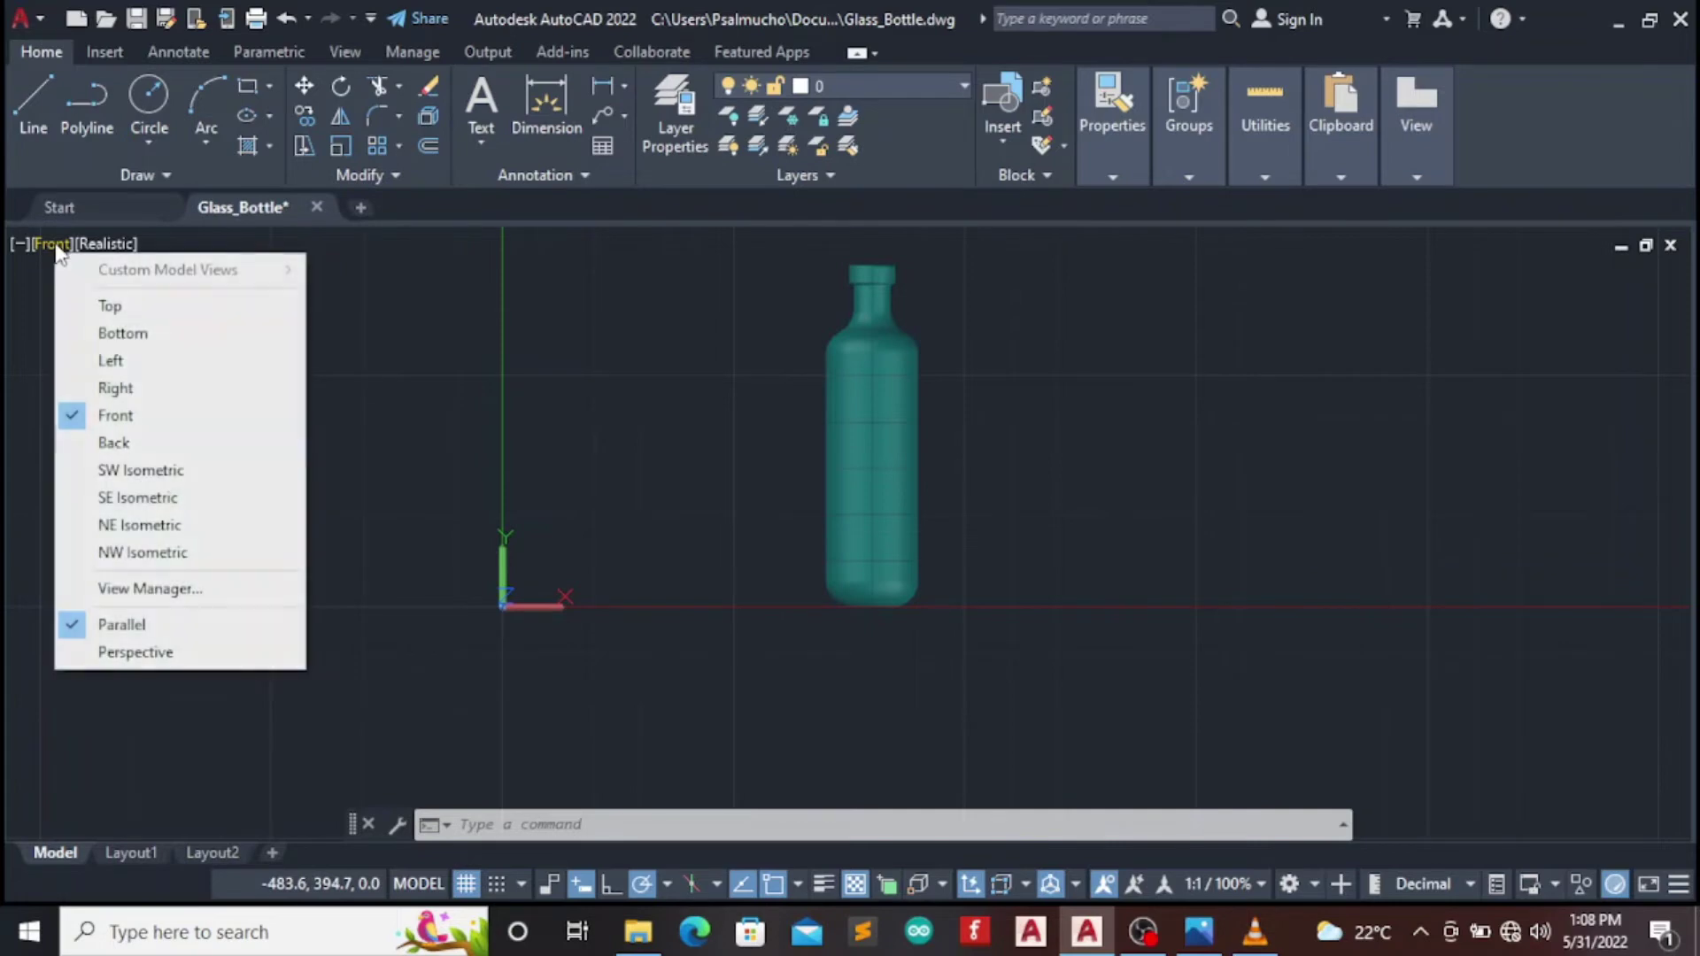
pyautogui.click(151, 478)
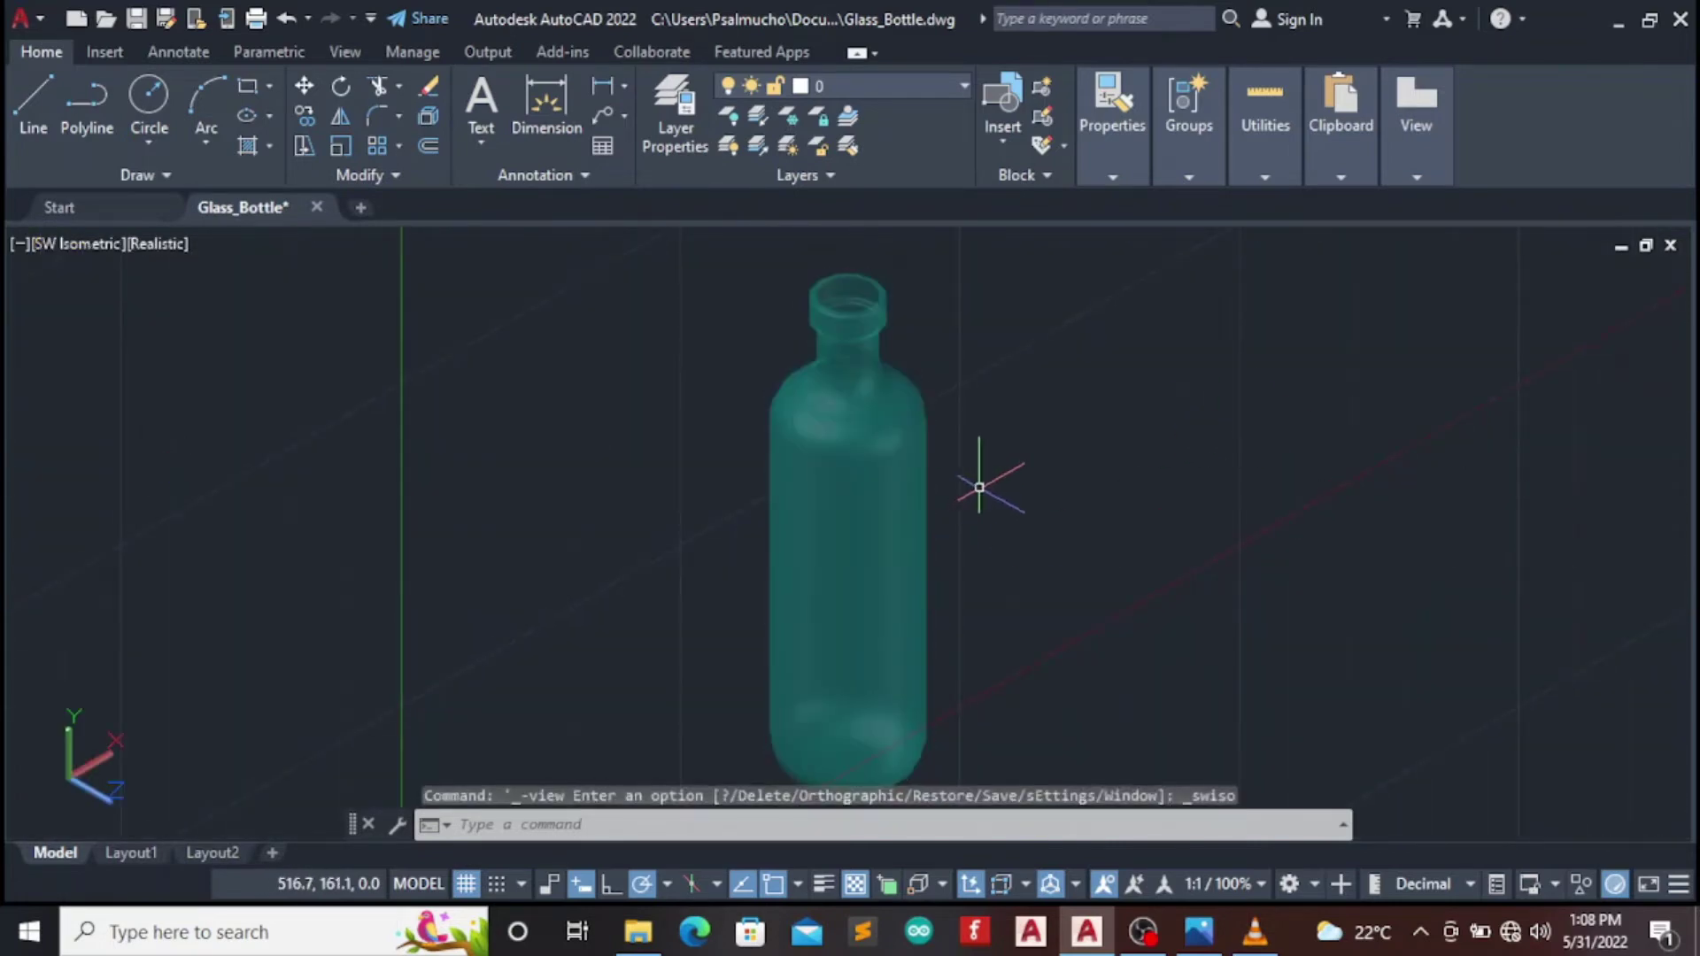
pyautogui.scroll(-2, 1072, 484)
pyautogui.scroll(1, 1071, 485)
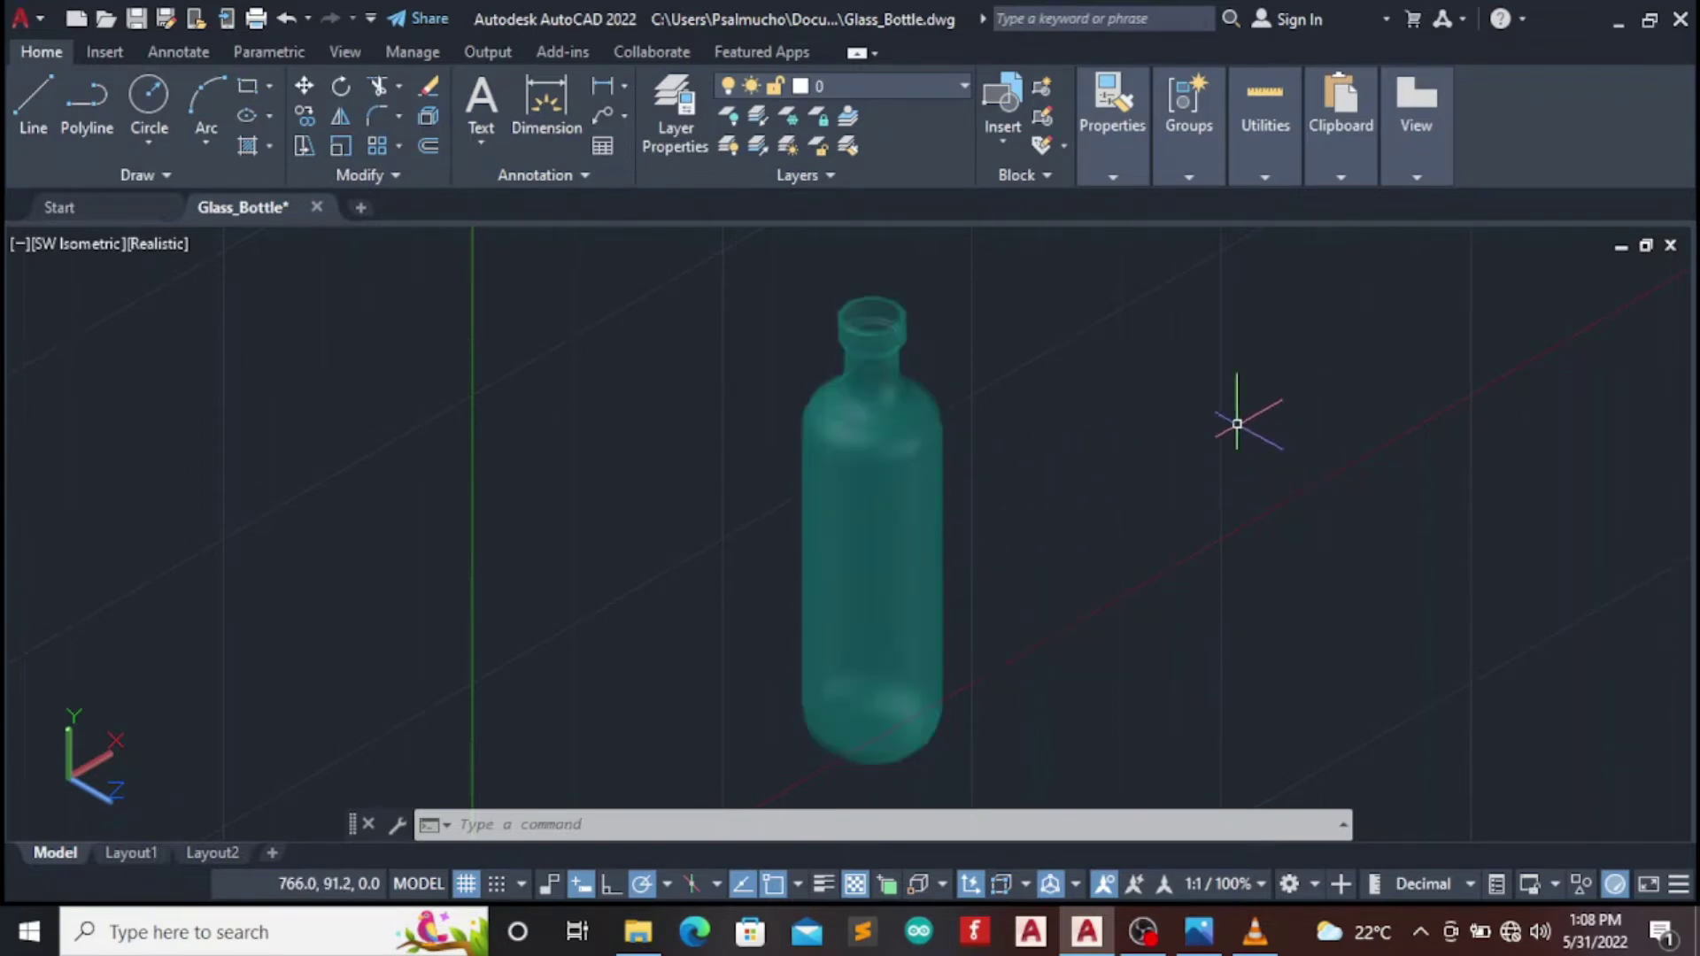
# Open the Materials Browser and browse the Autodesk Library to the Liquid category
pyautogui.write('MA')
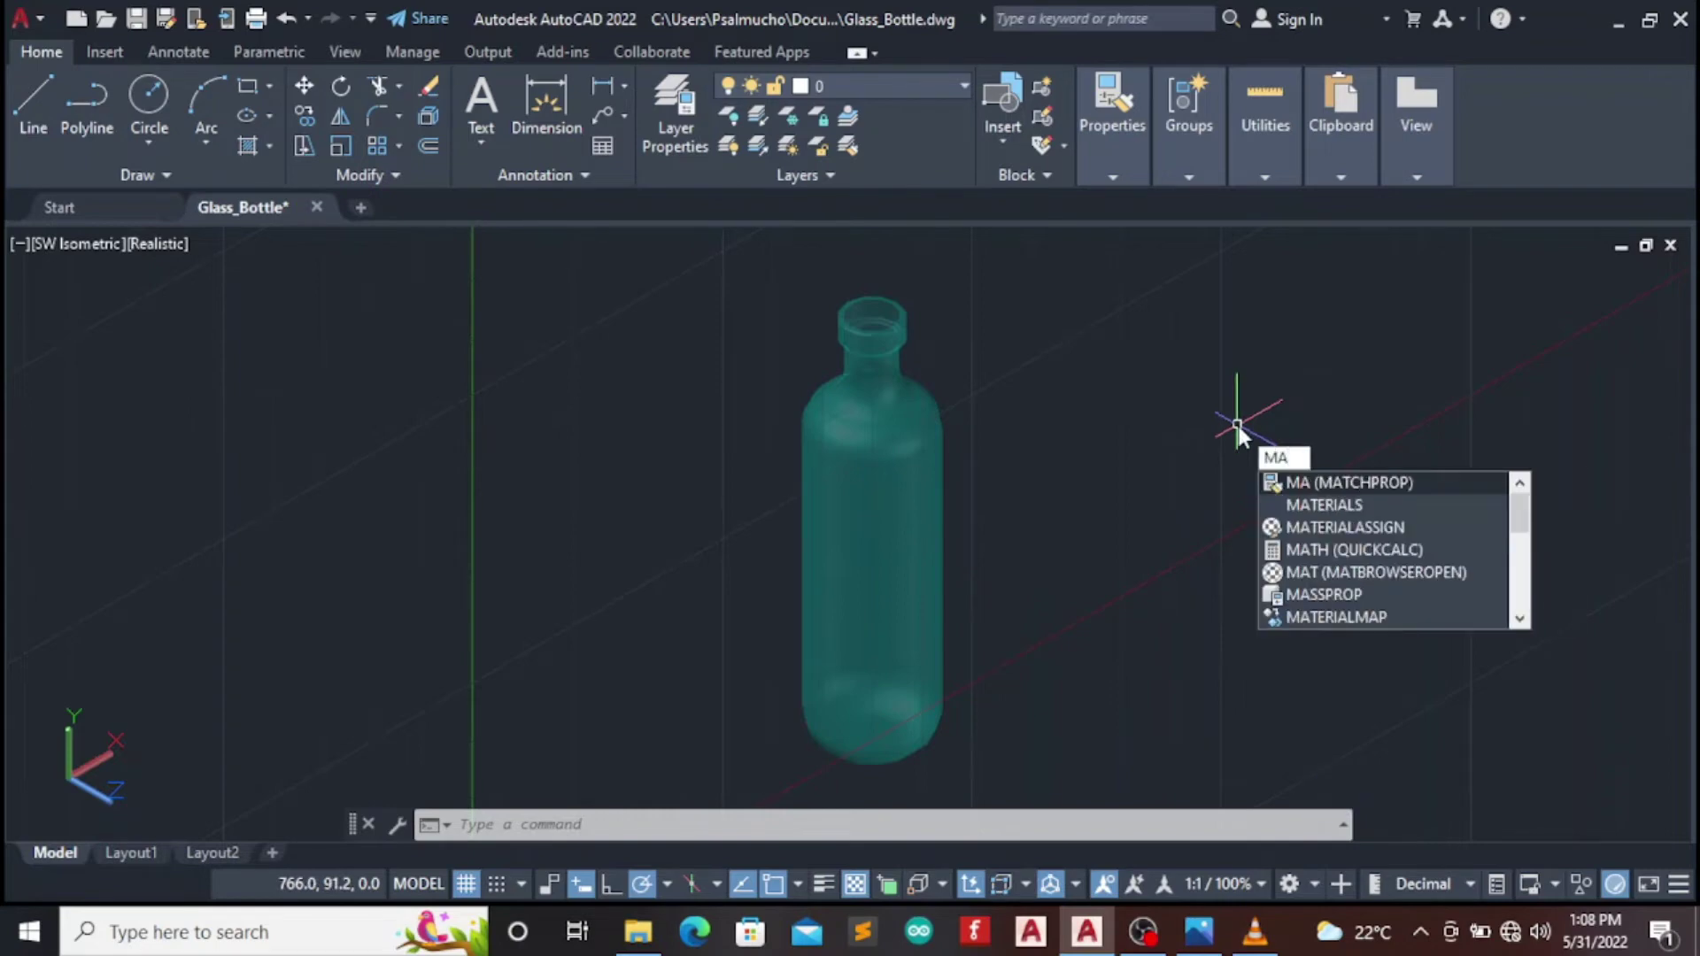
pyautogui.write('TERIALS')
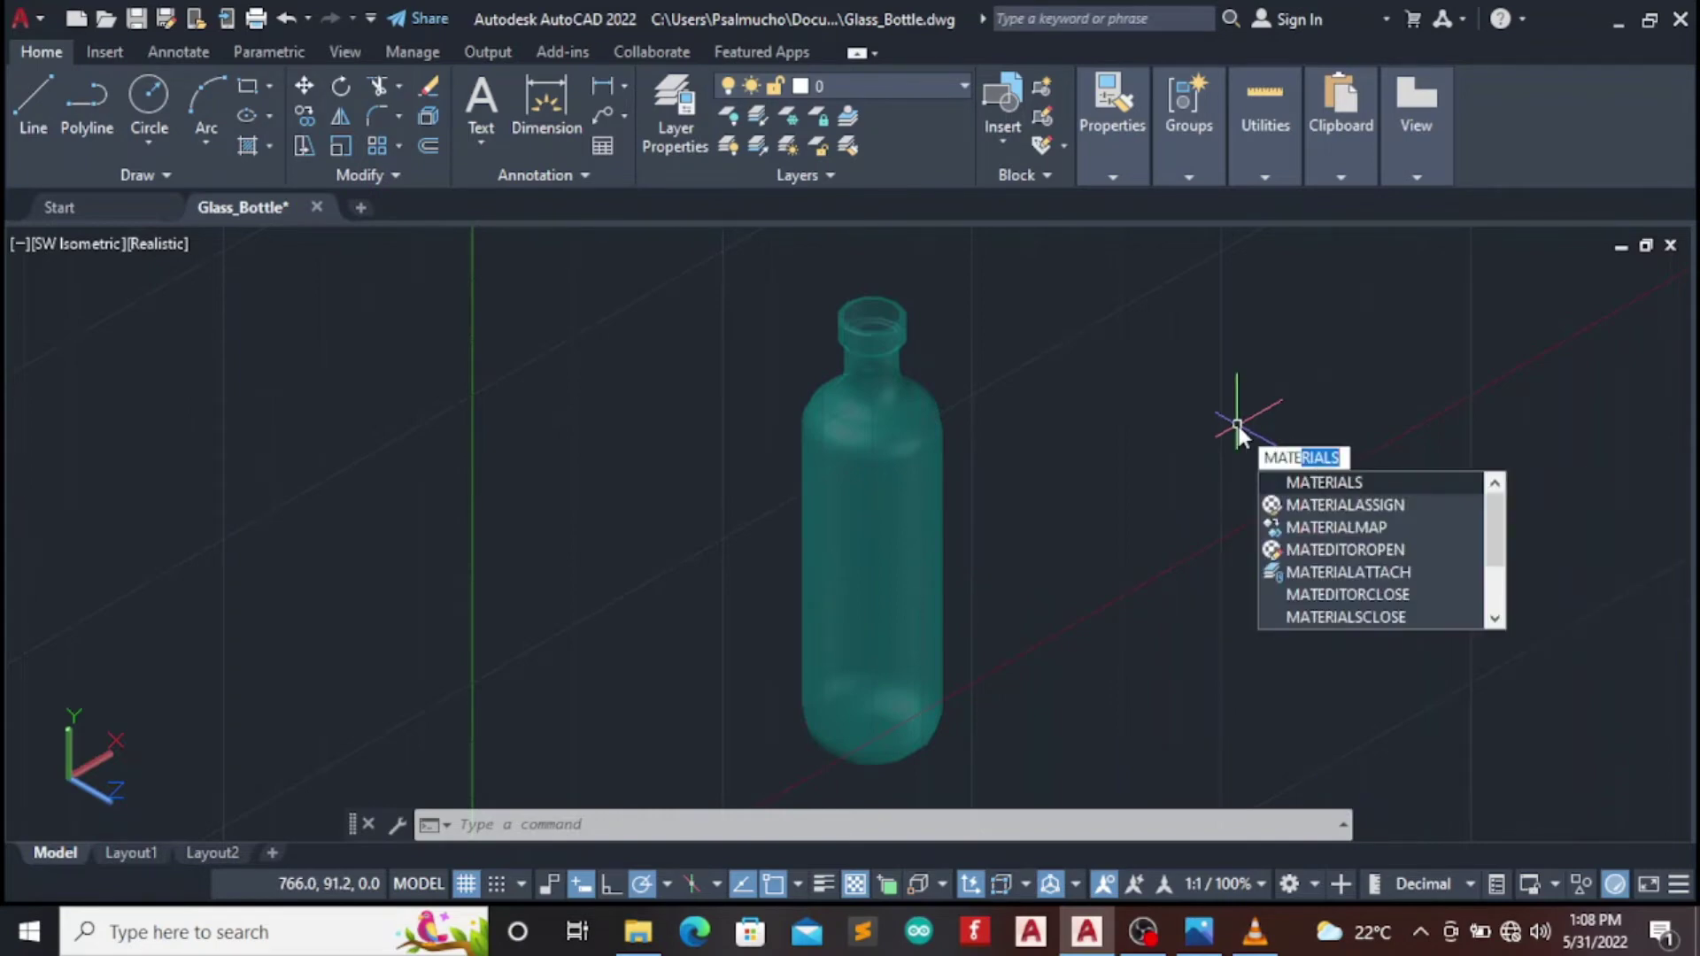
pyautogui.click(1367, 481)
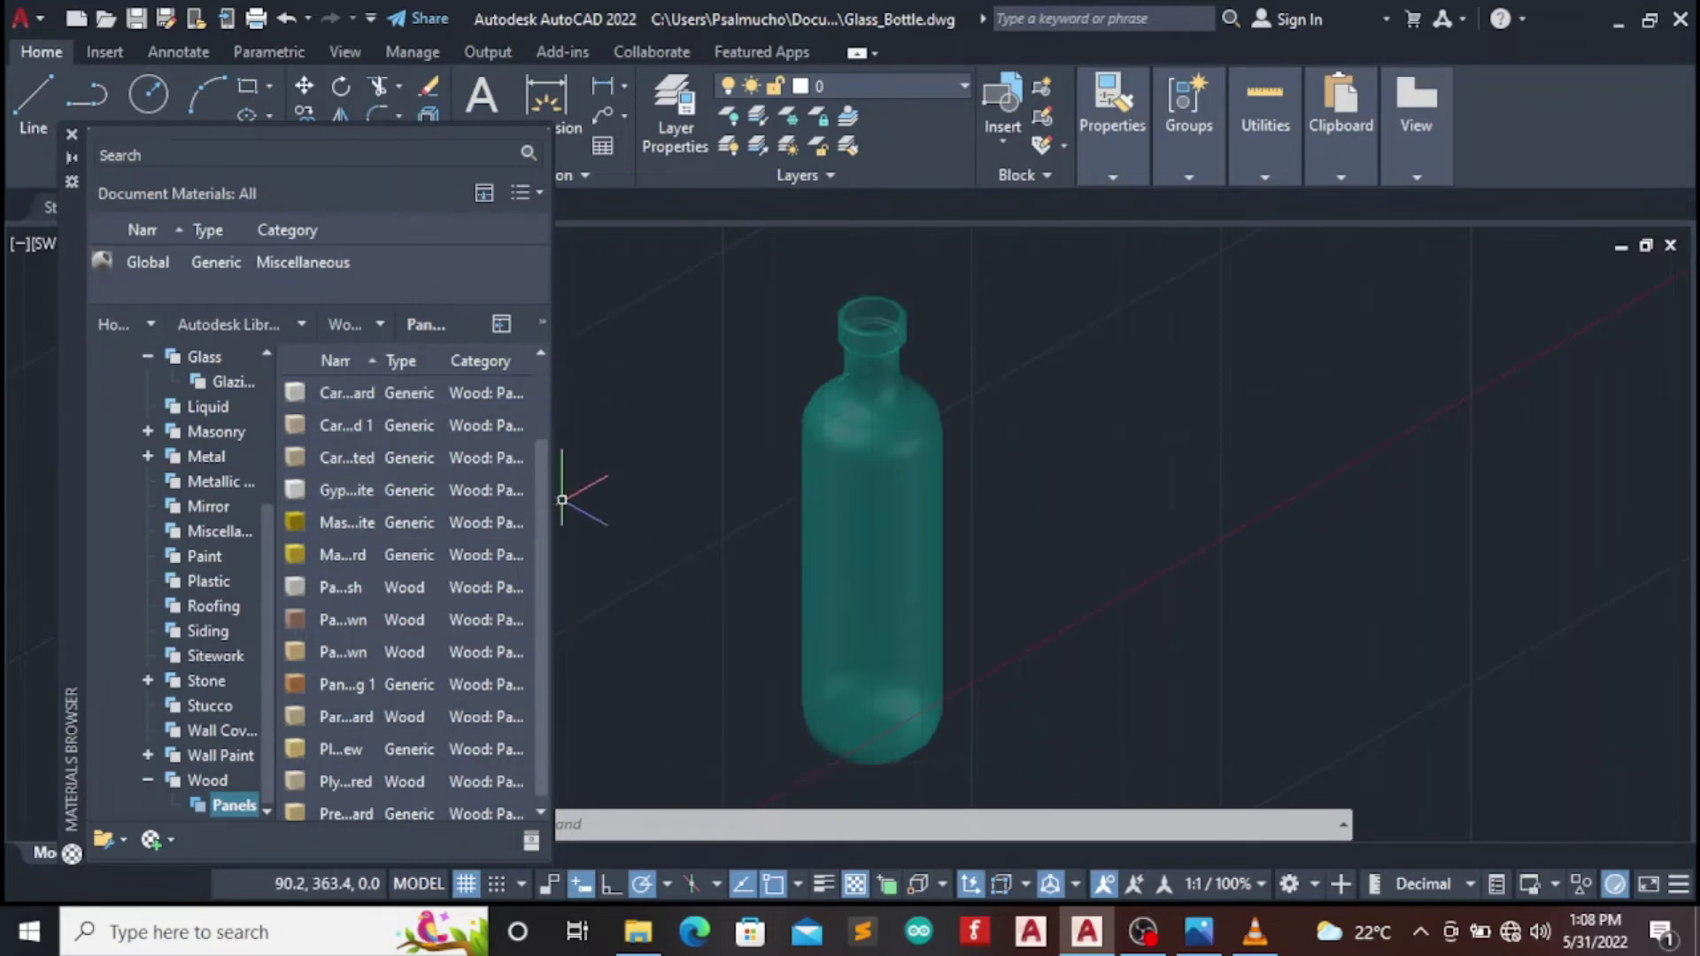
pyautogui.scroll(1, 540, 434)
pyautogui.moveTo(544, 449); pyautogui.dragTo(549, 392)
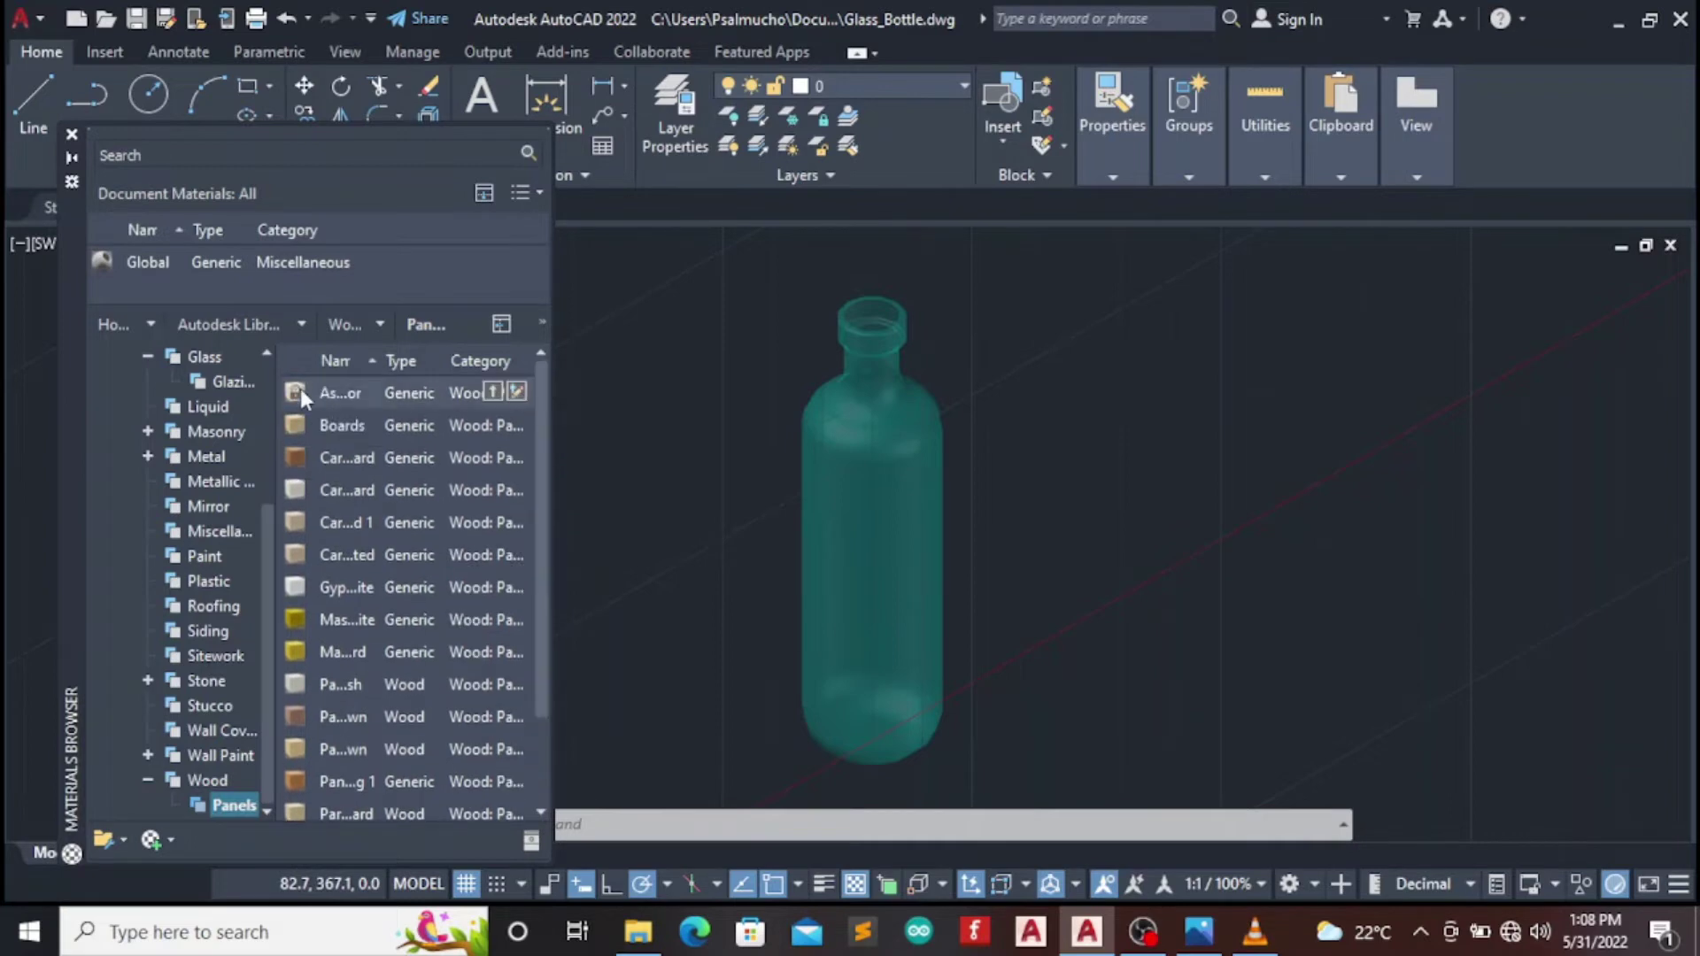
pyautogui.click(199, 356)
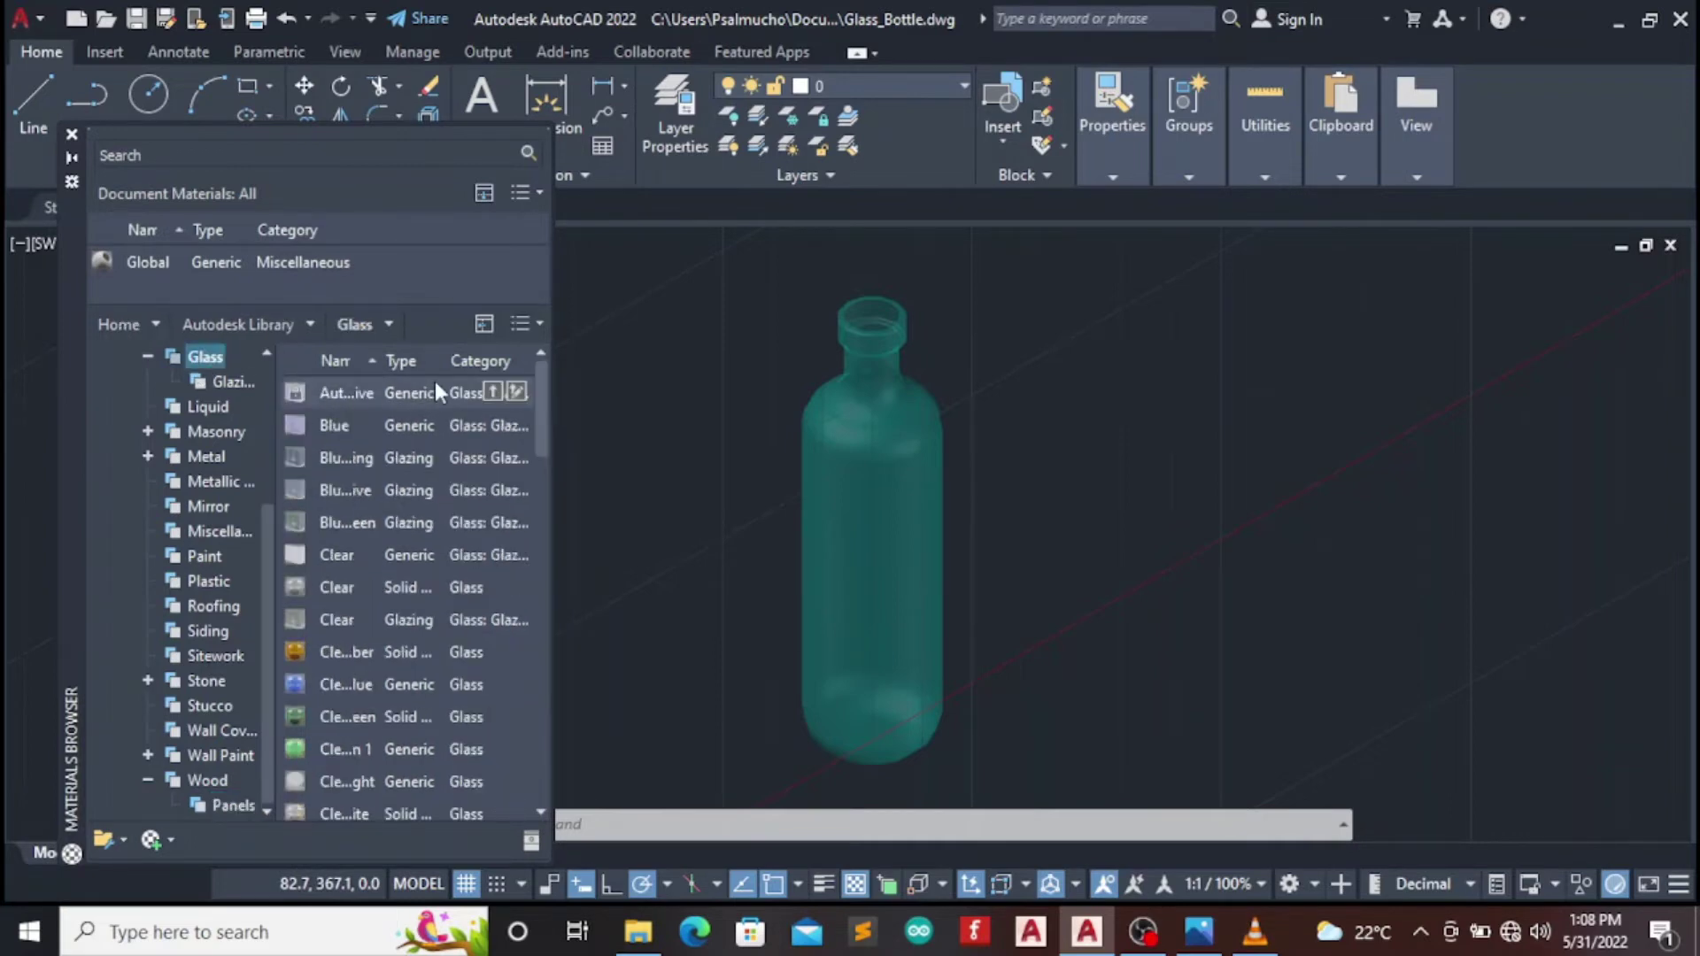
pyautogui.click(149, 356)
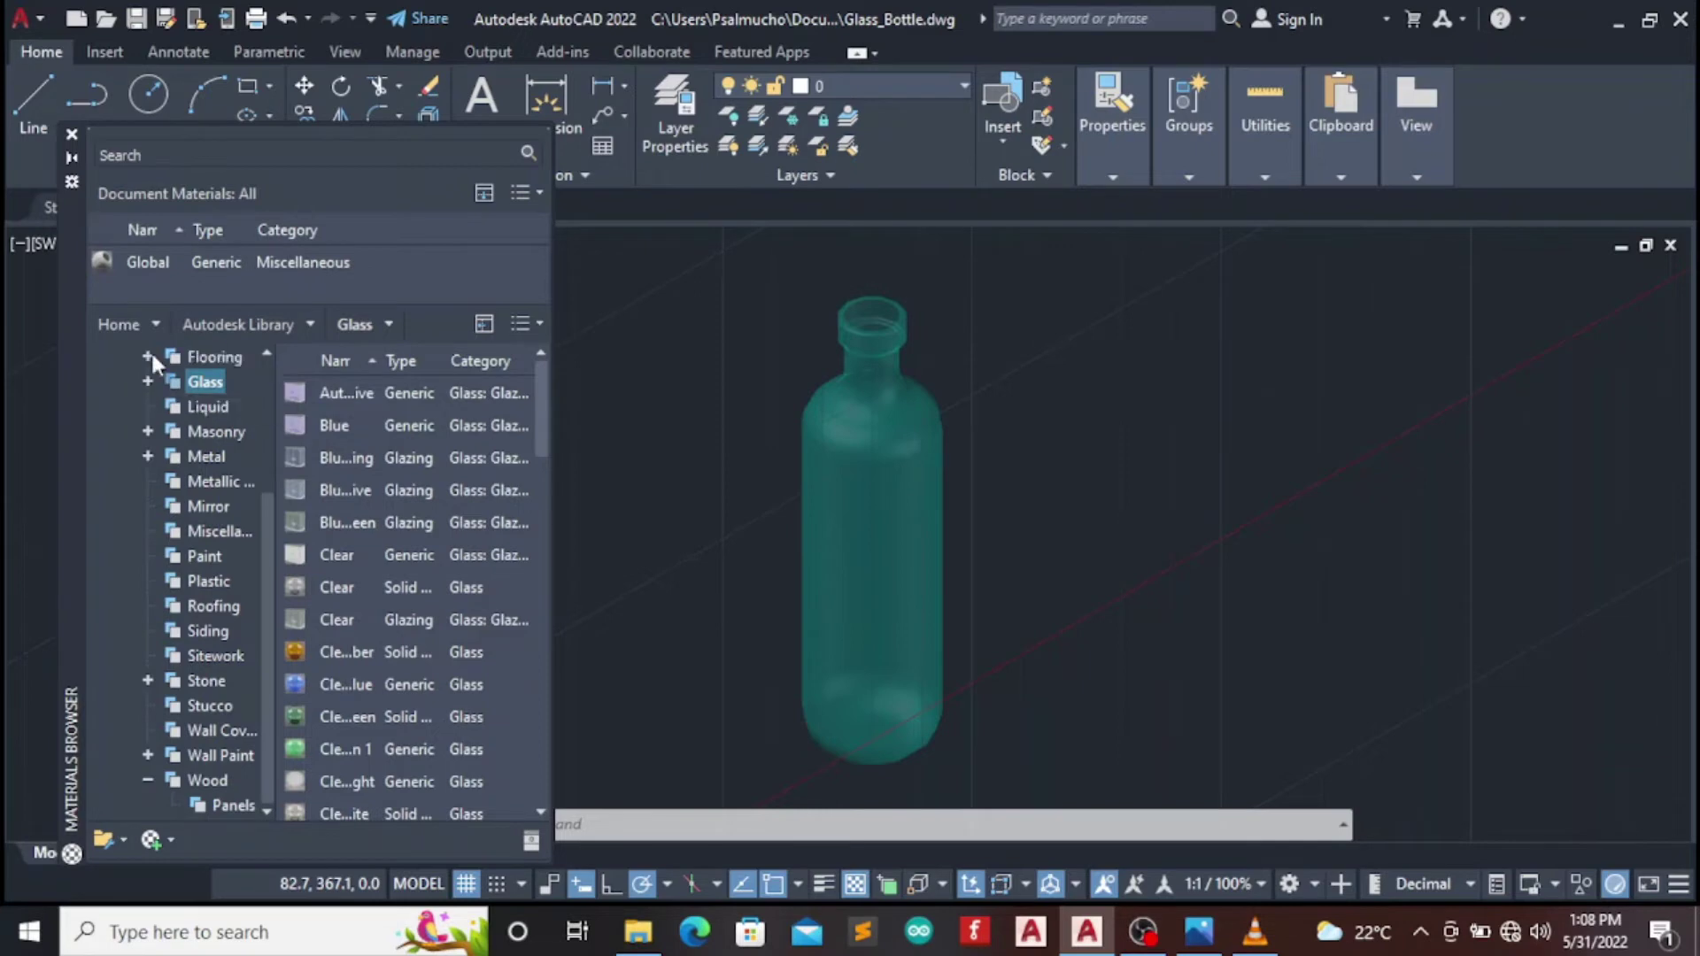
pyautogui.click(195, 407)
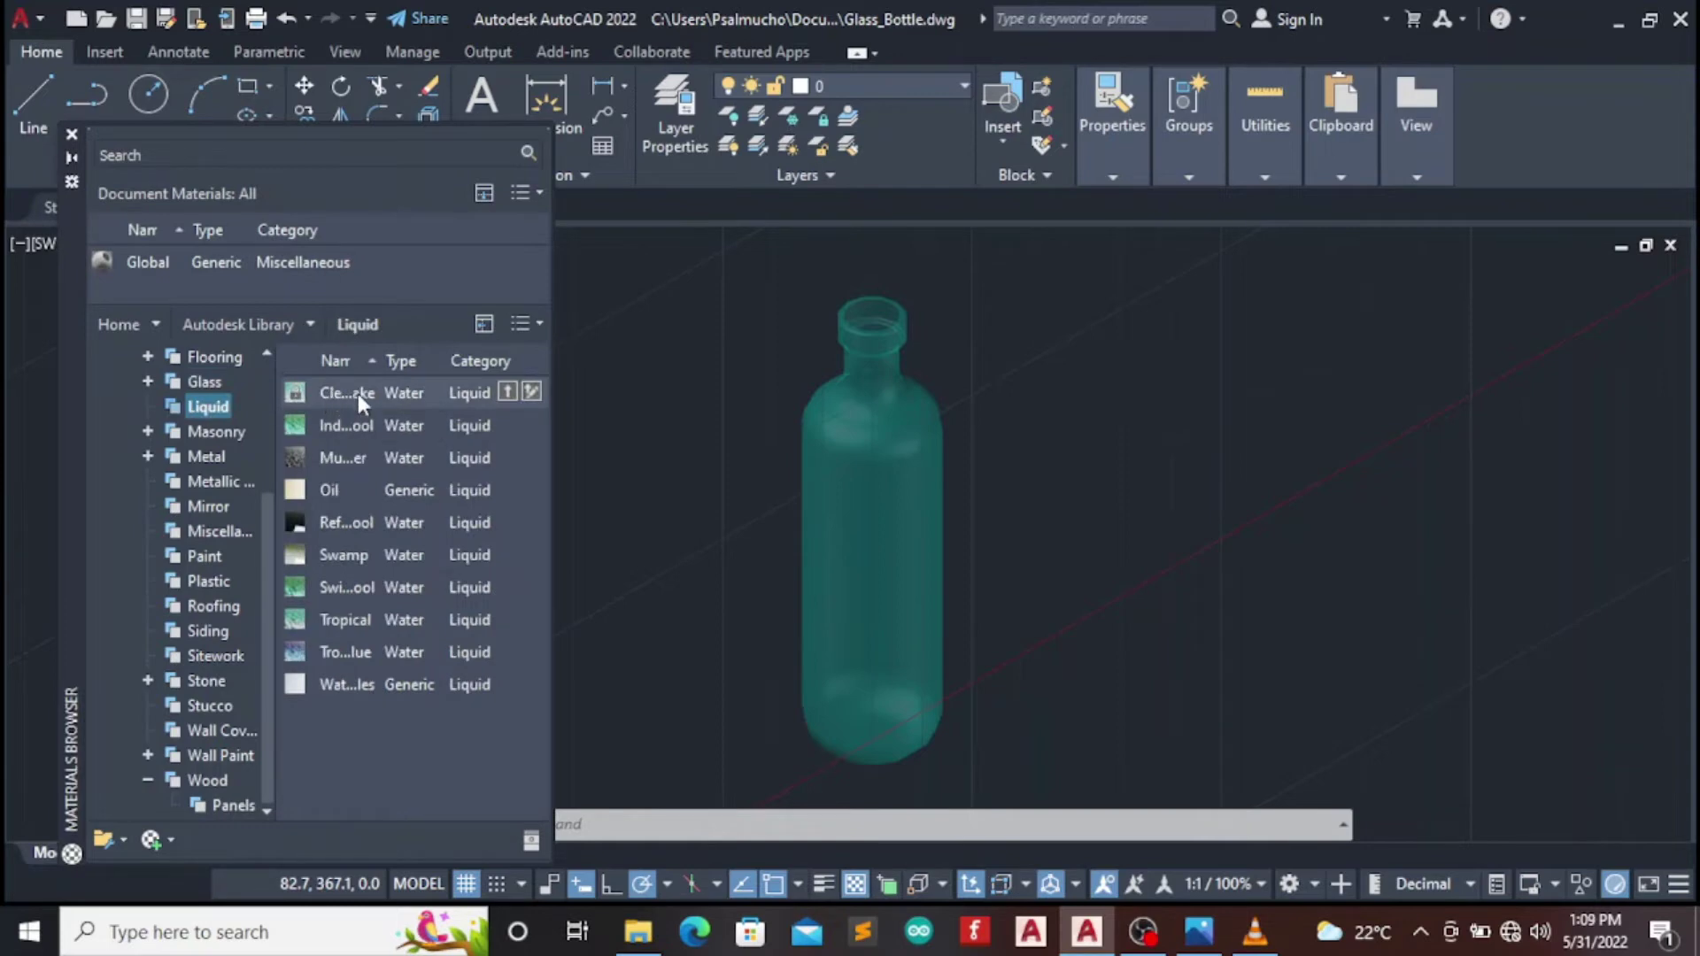
# Assign the Clear Lake liquid material to the bottle and close the browser
pyautogui.moveTo(358, 394); pyautogui.dragTo(885, 489)
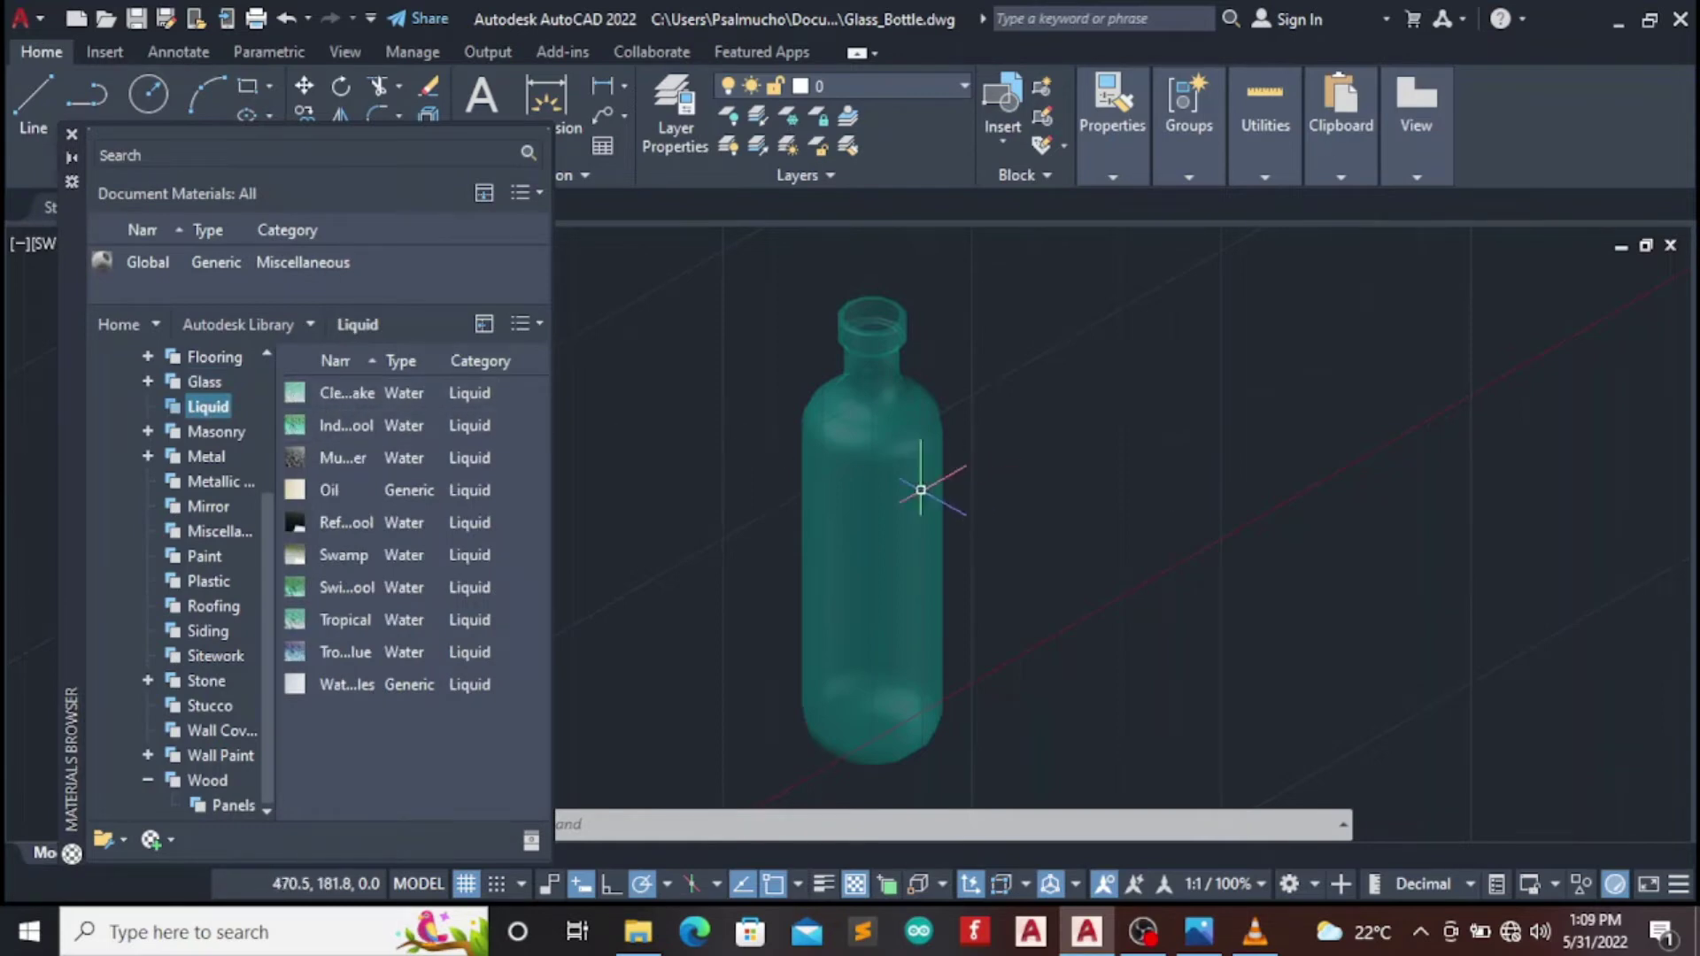
pyautogui.click(885, 489)
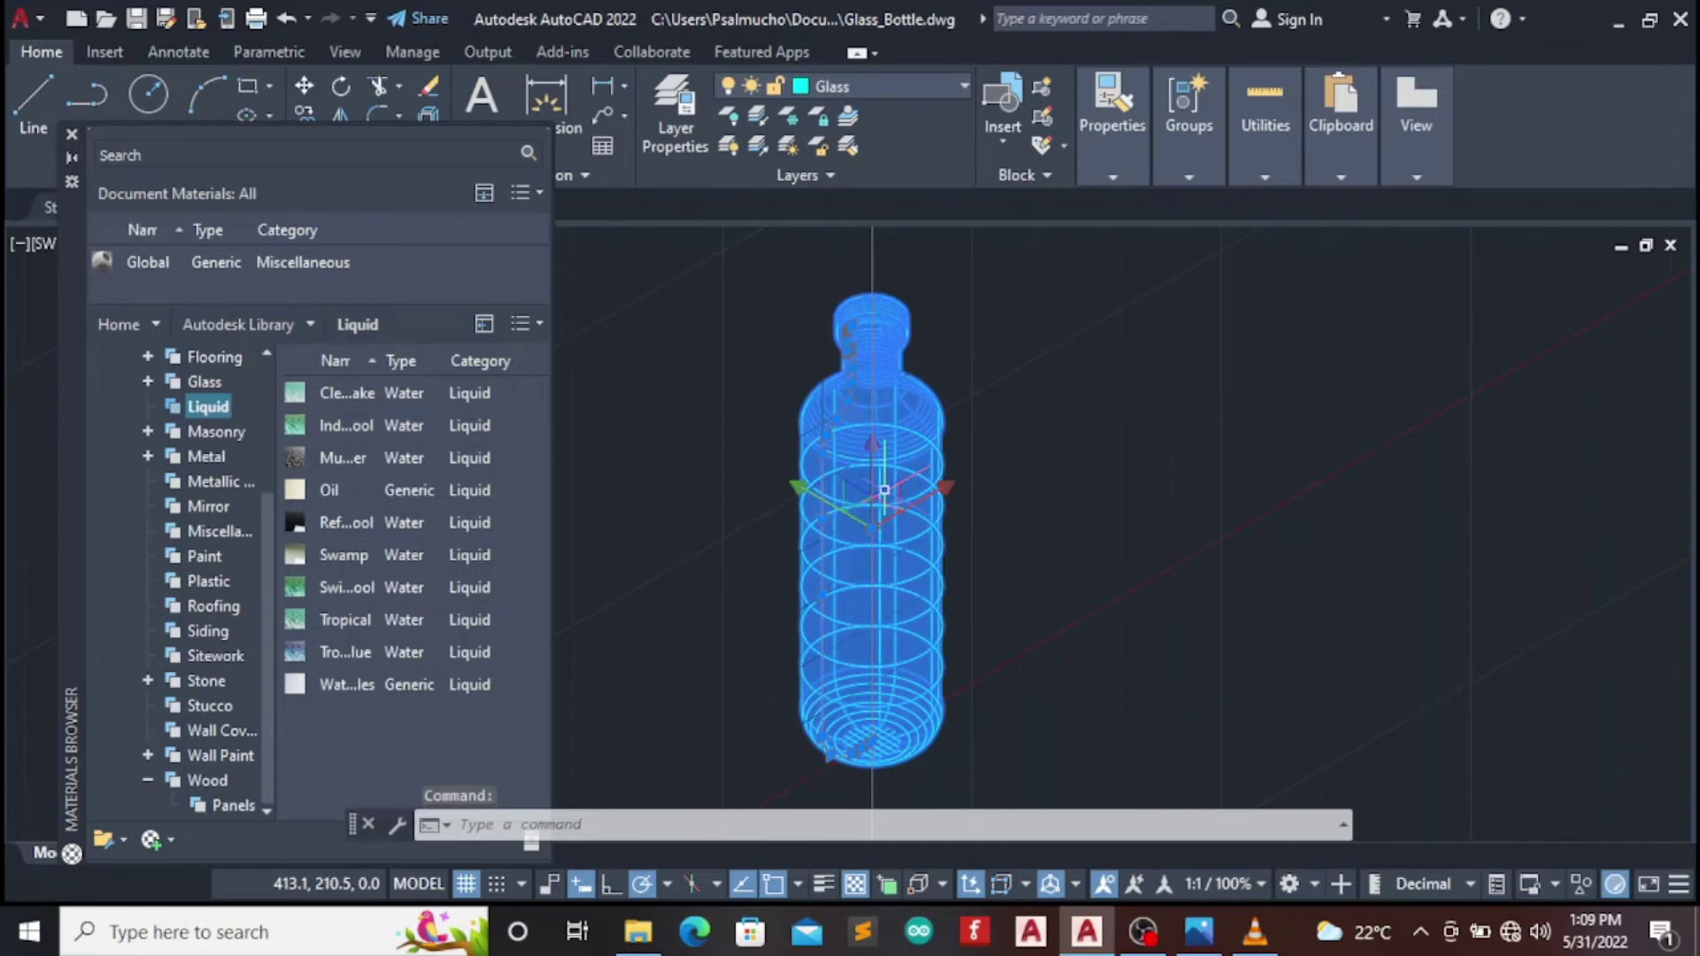
pyautogui.rightClick(364, 395)
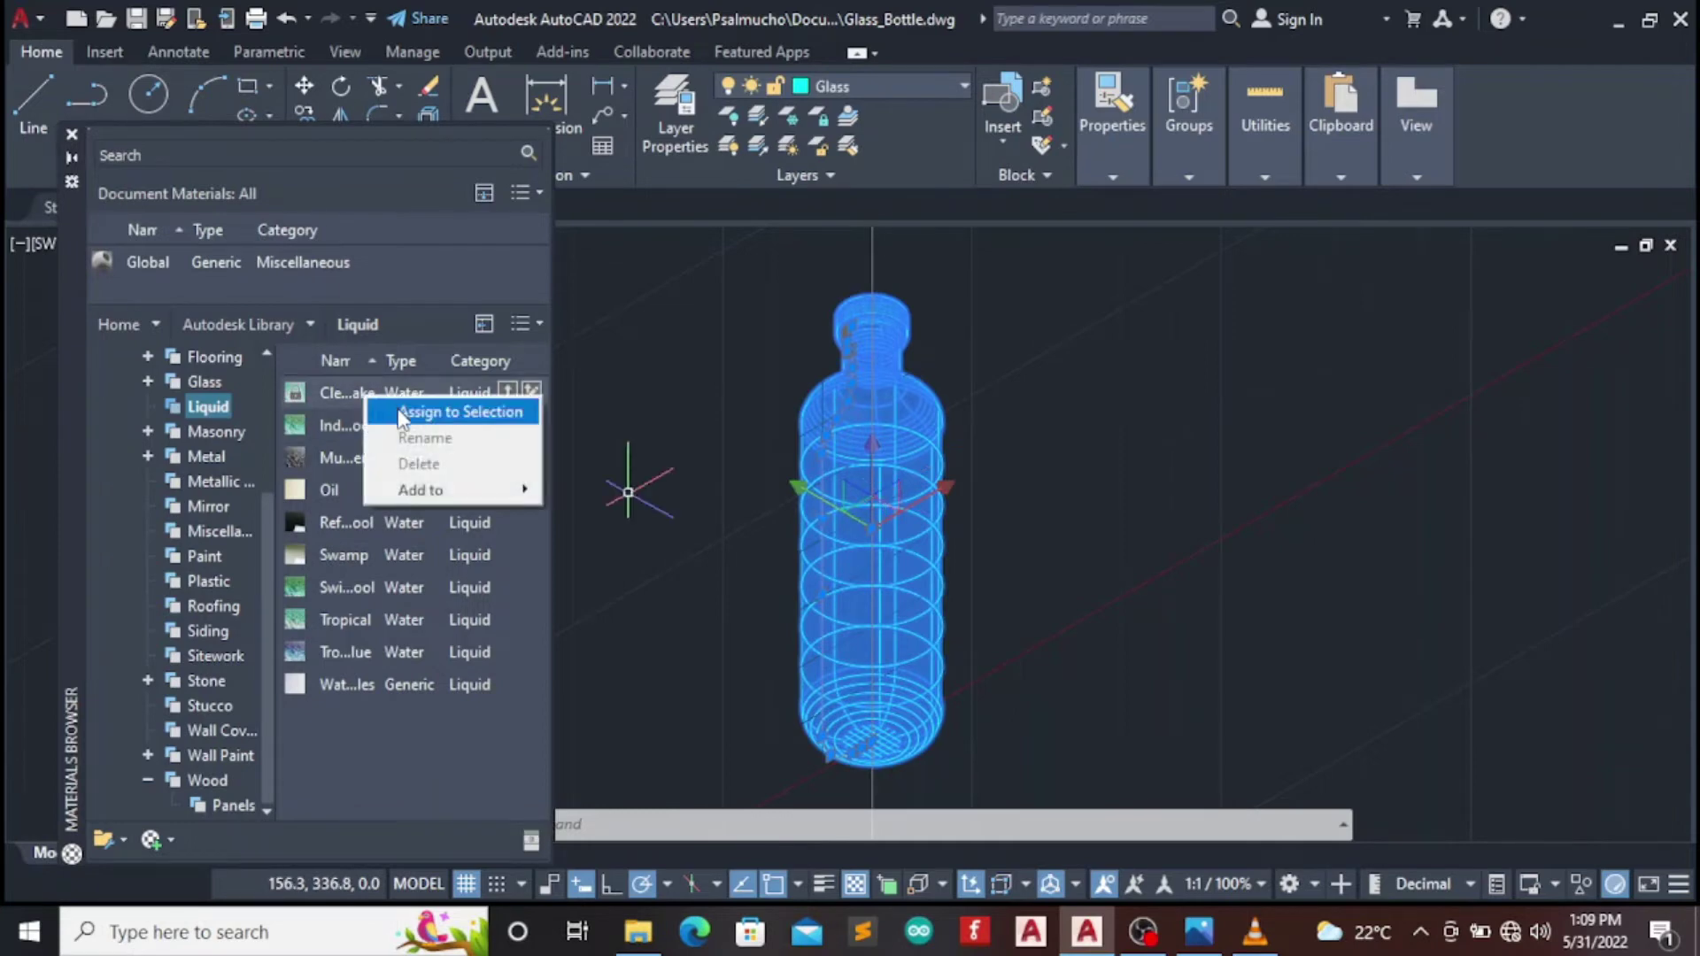
pyautogui.click(399, 413)
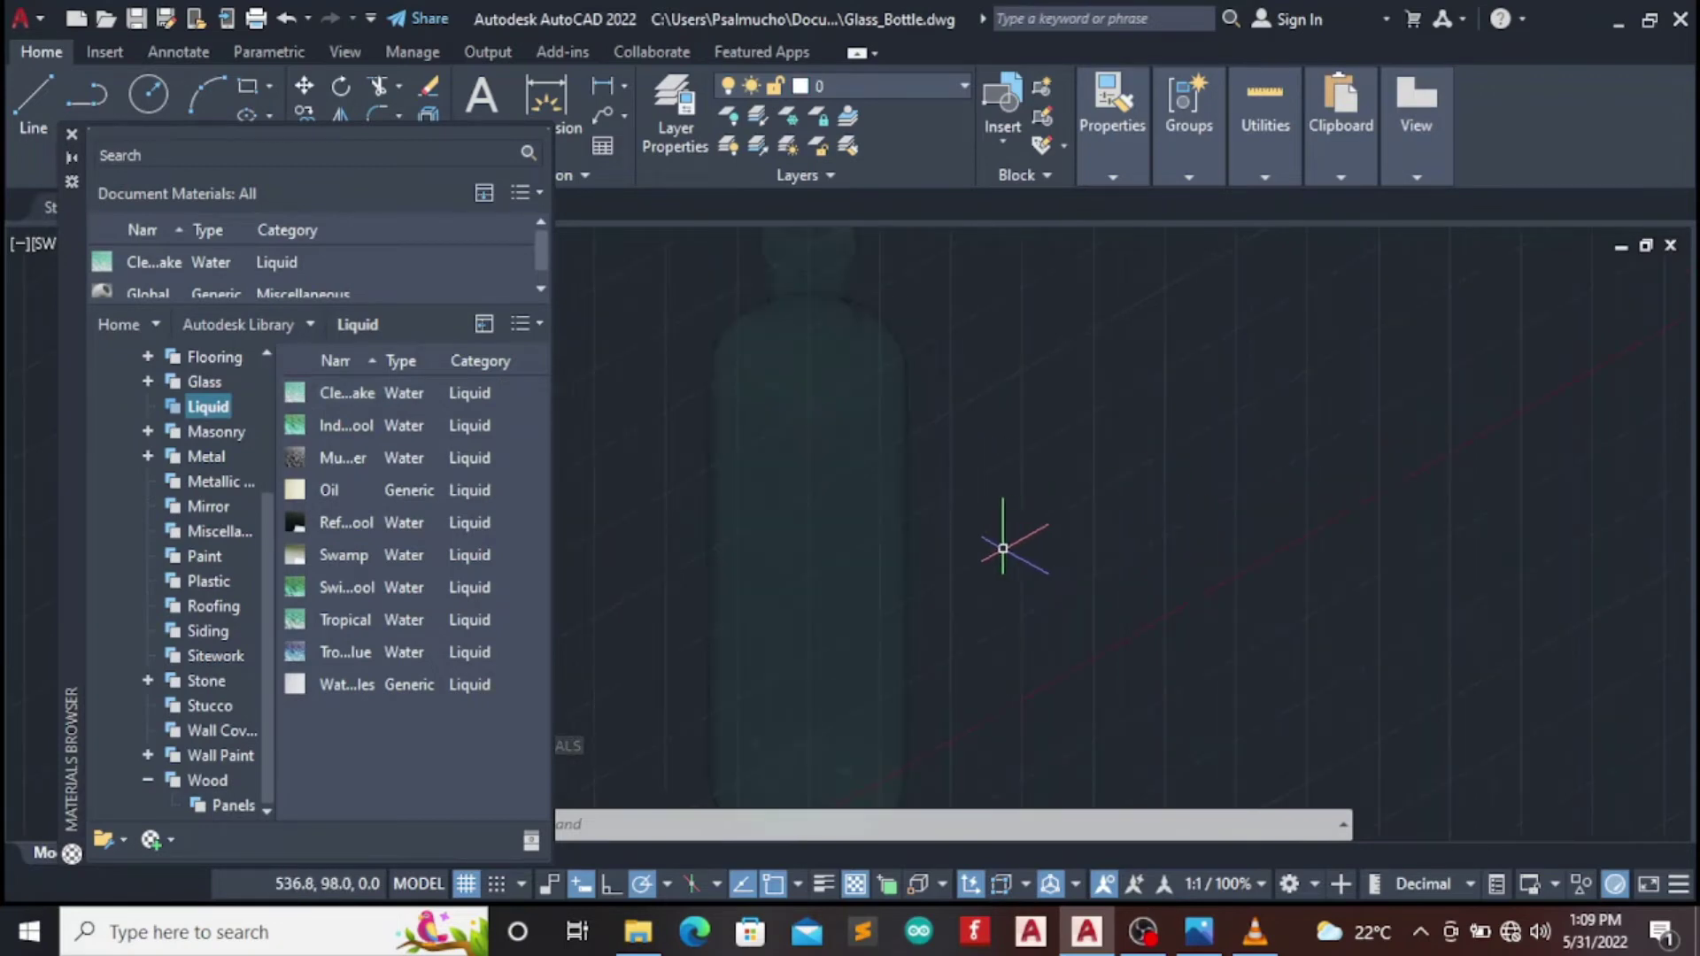
pyautogui.scroll(-1, 952, 537)
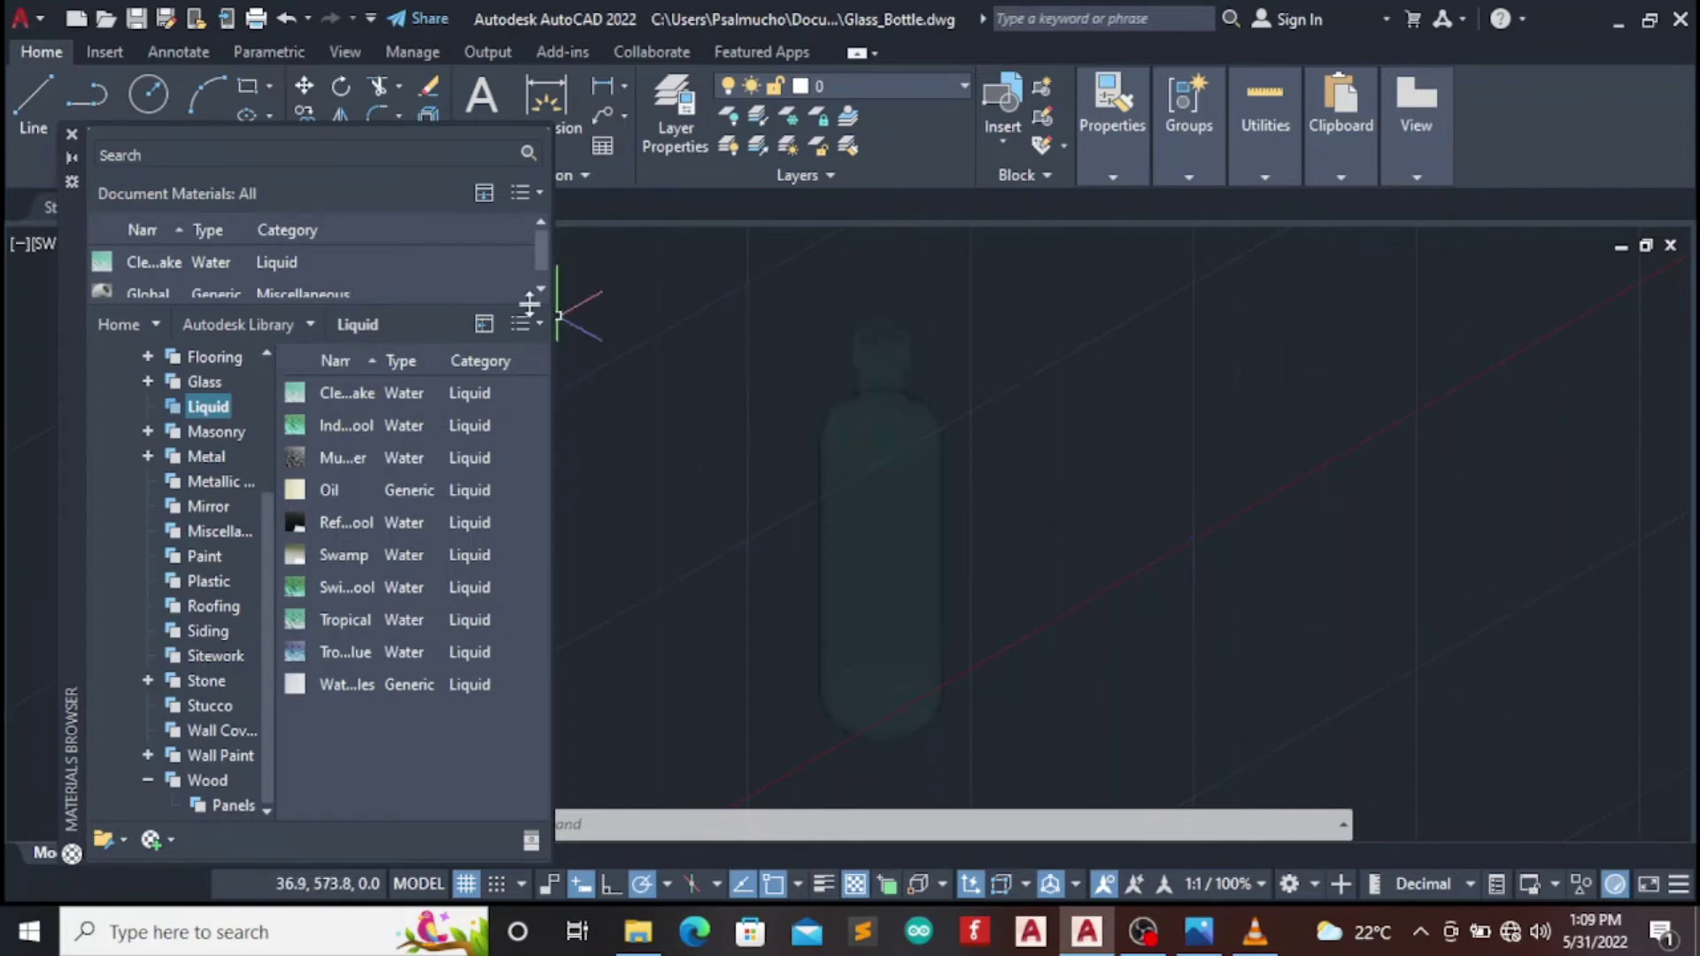
pyautogui.click(68, 129)
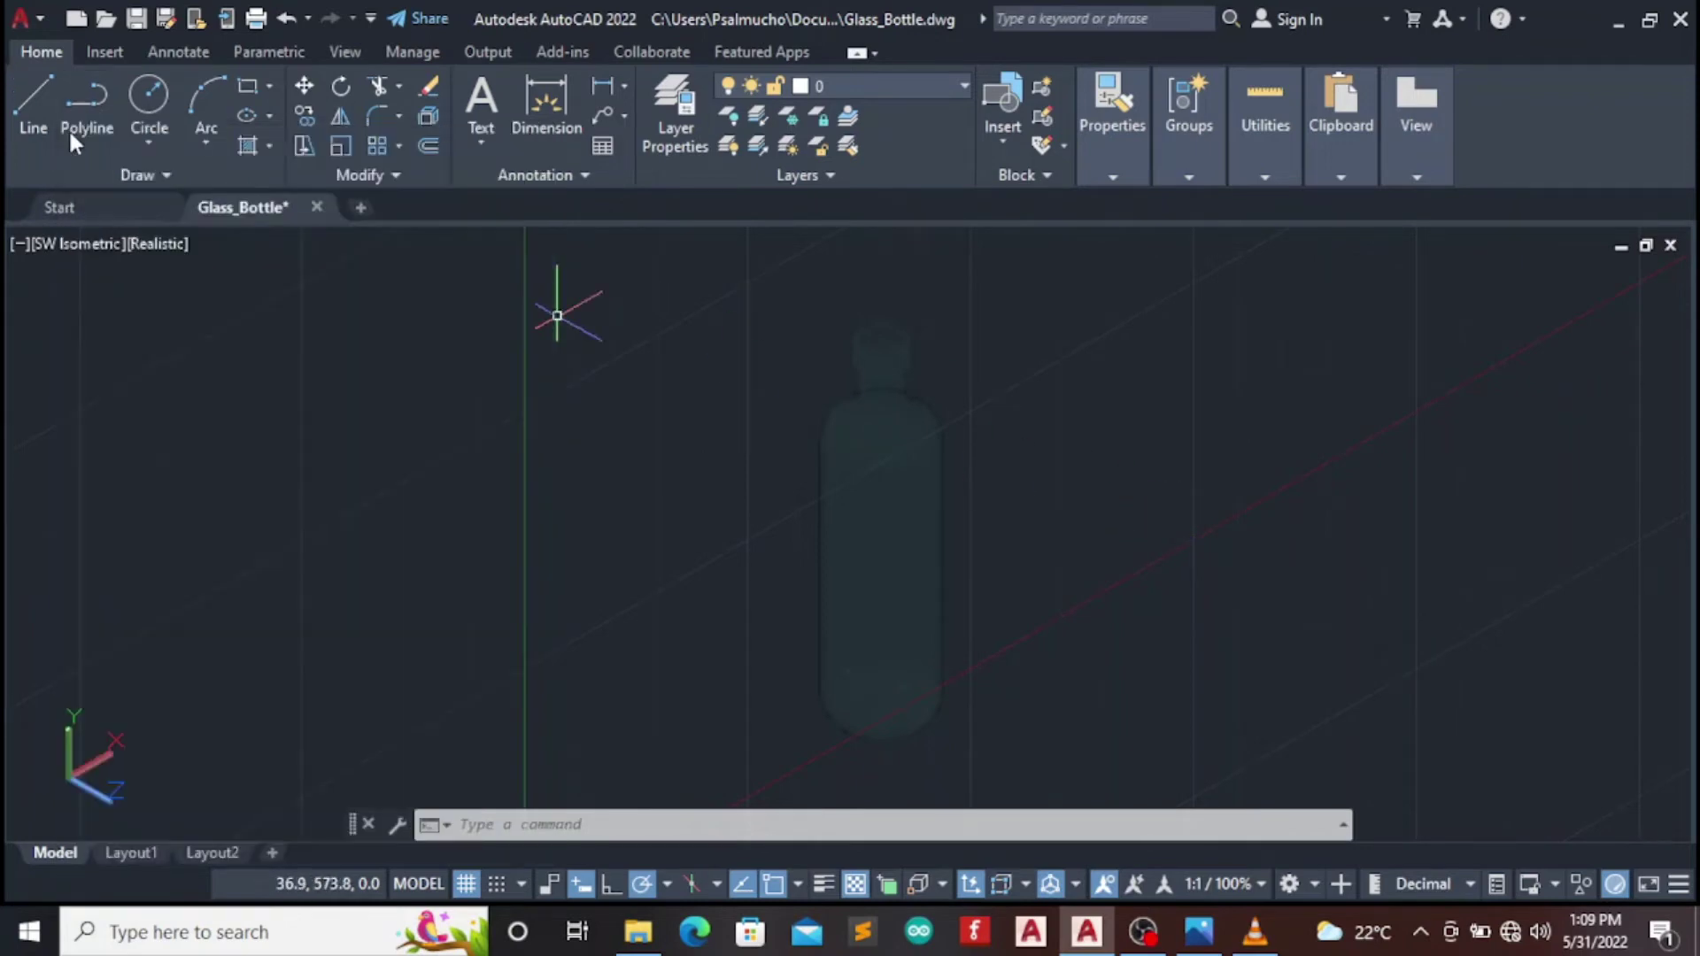
pyautogui.click(89, 248)
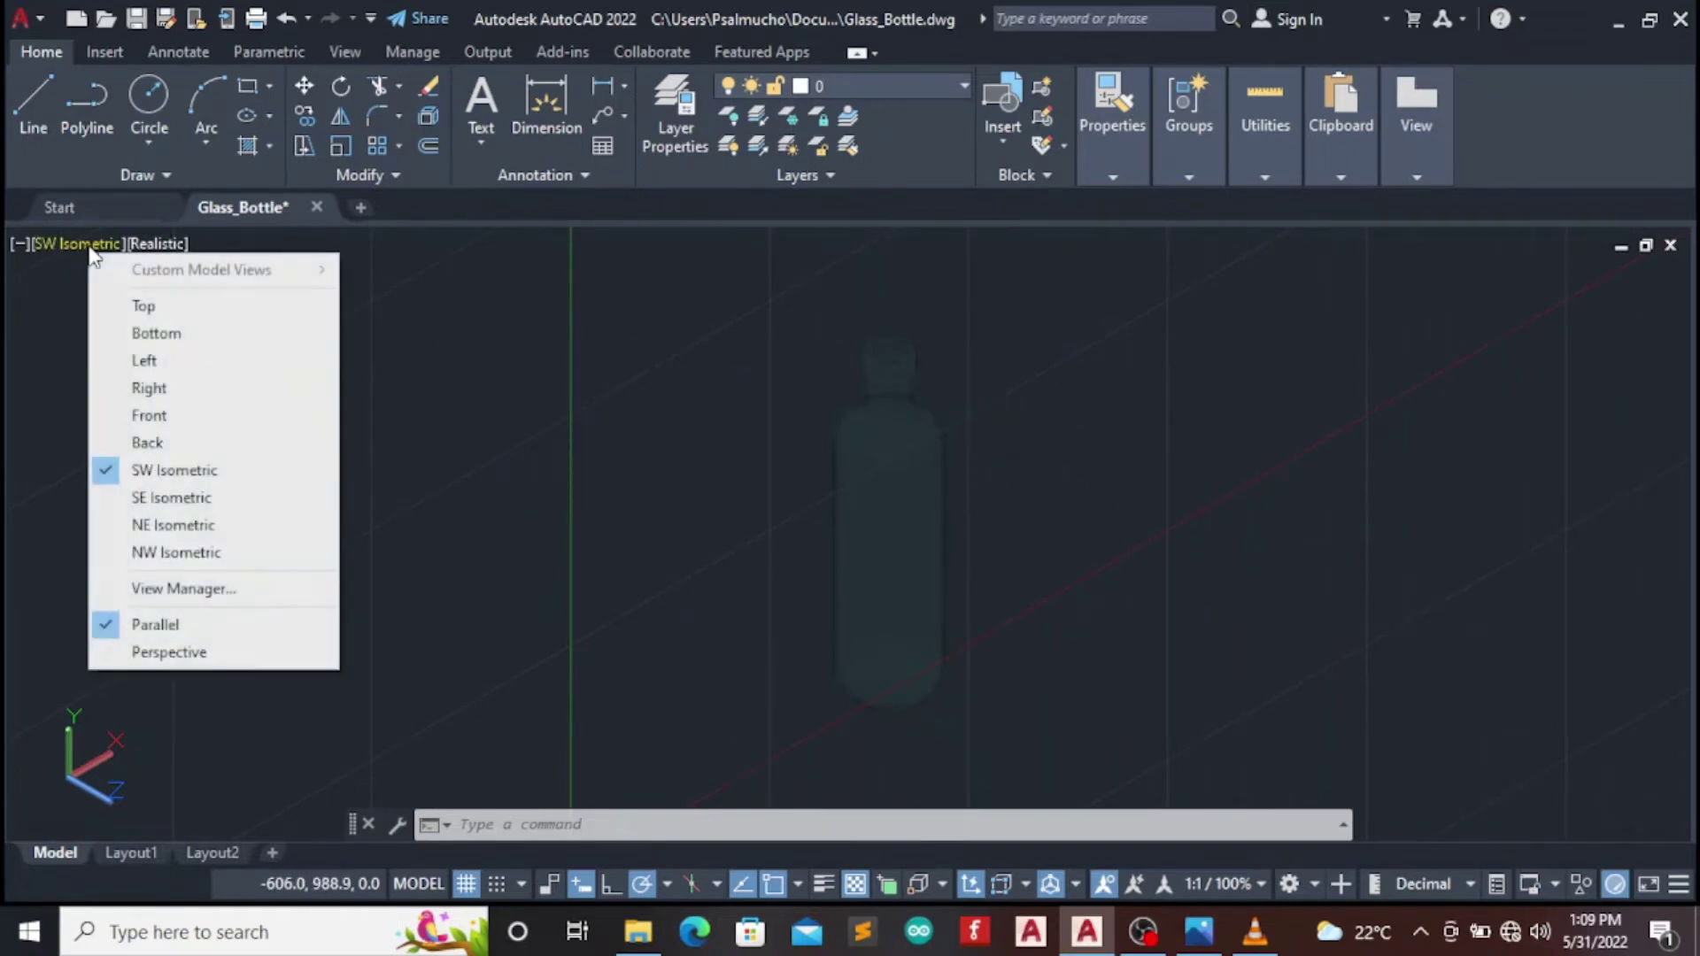
pyautogui.click(158, 415)
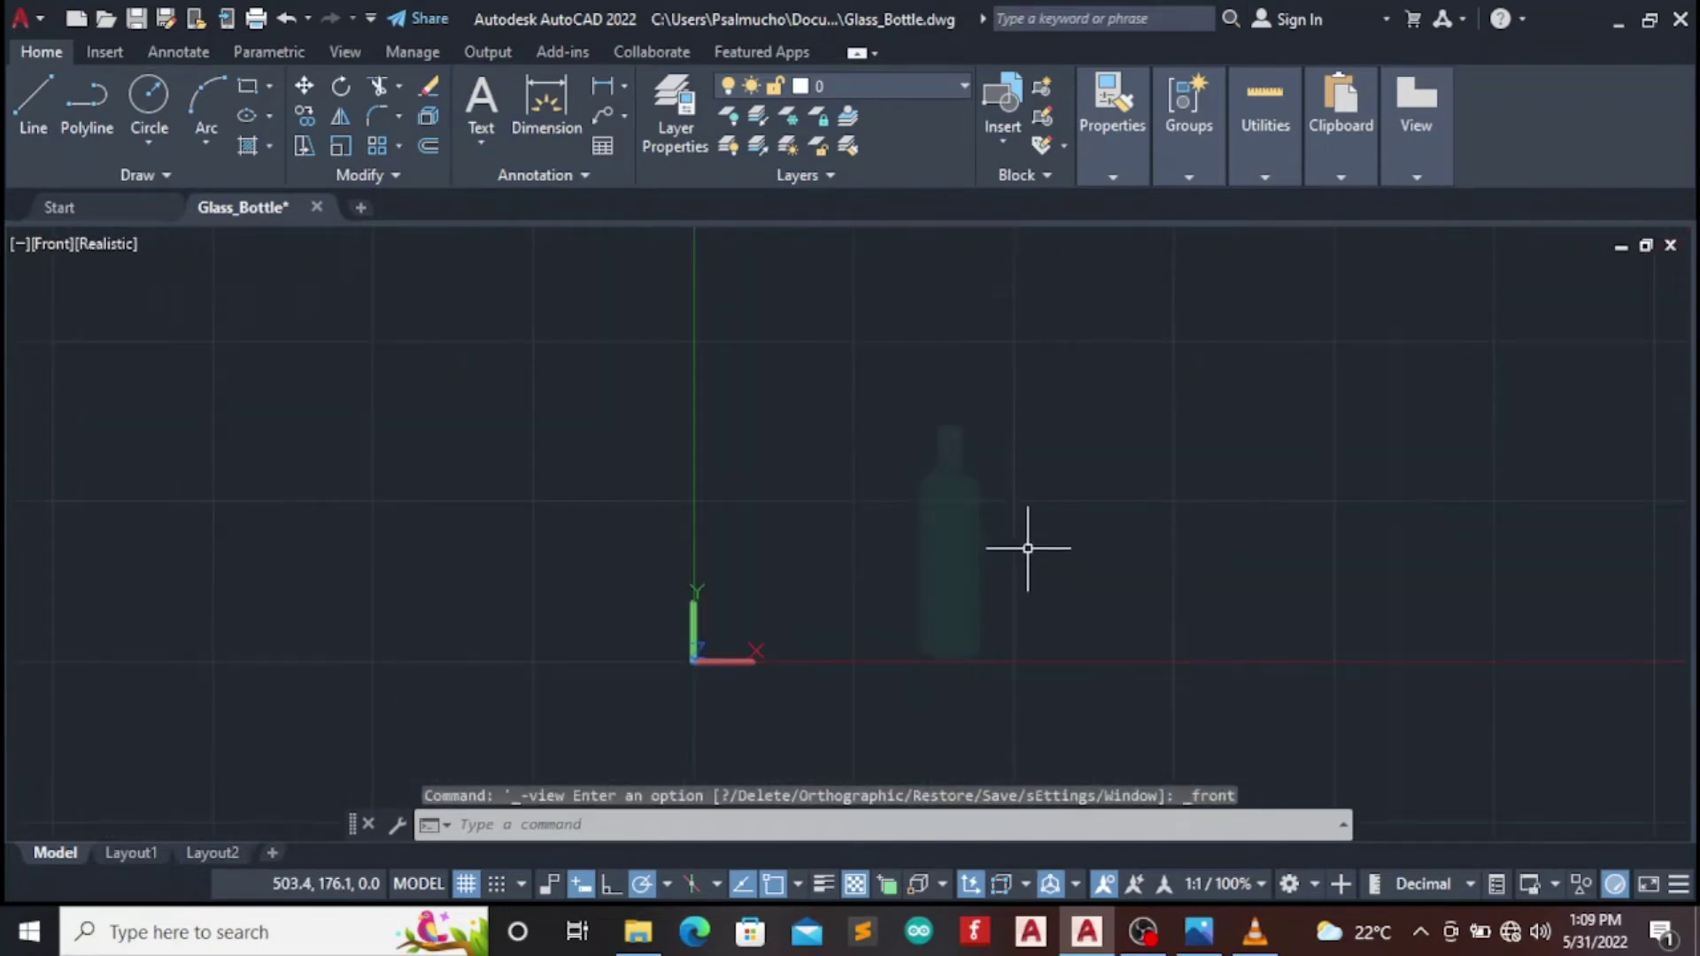
pyautogui.scroll(2, 1090, 549)
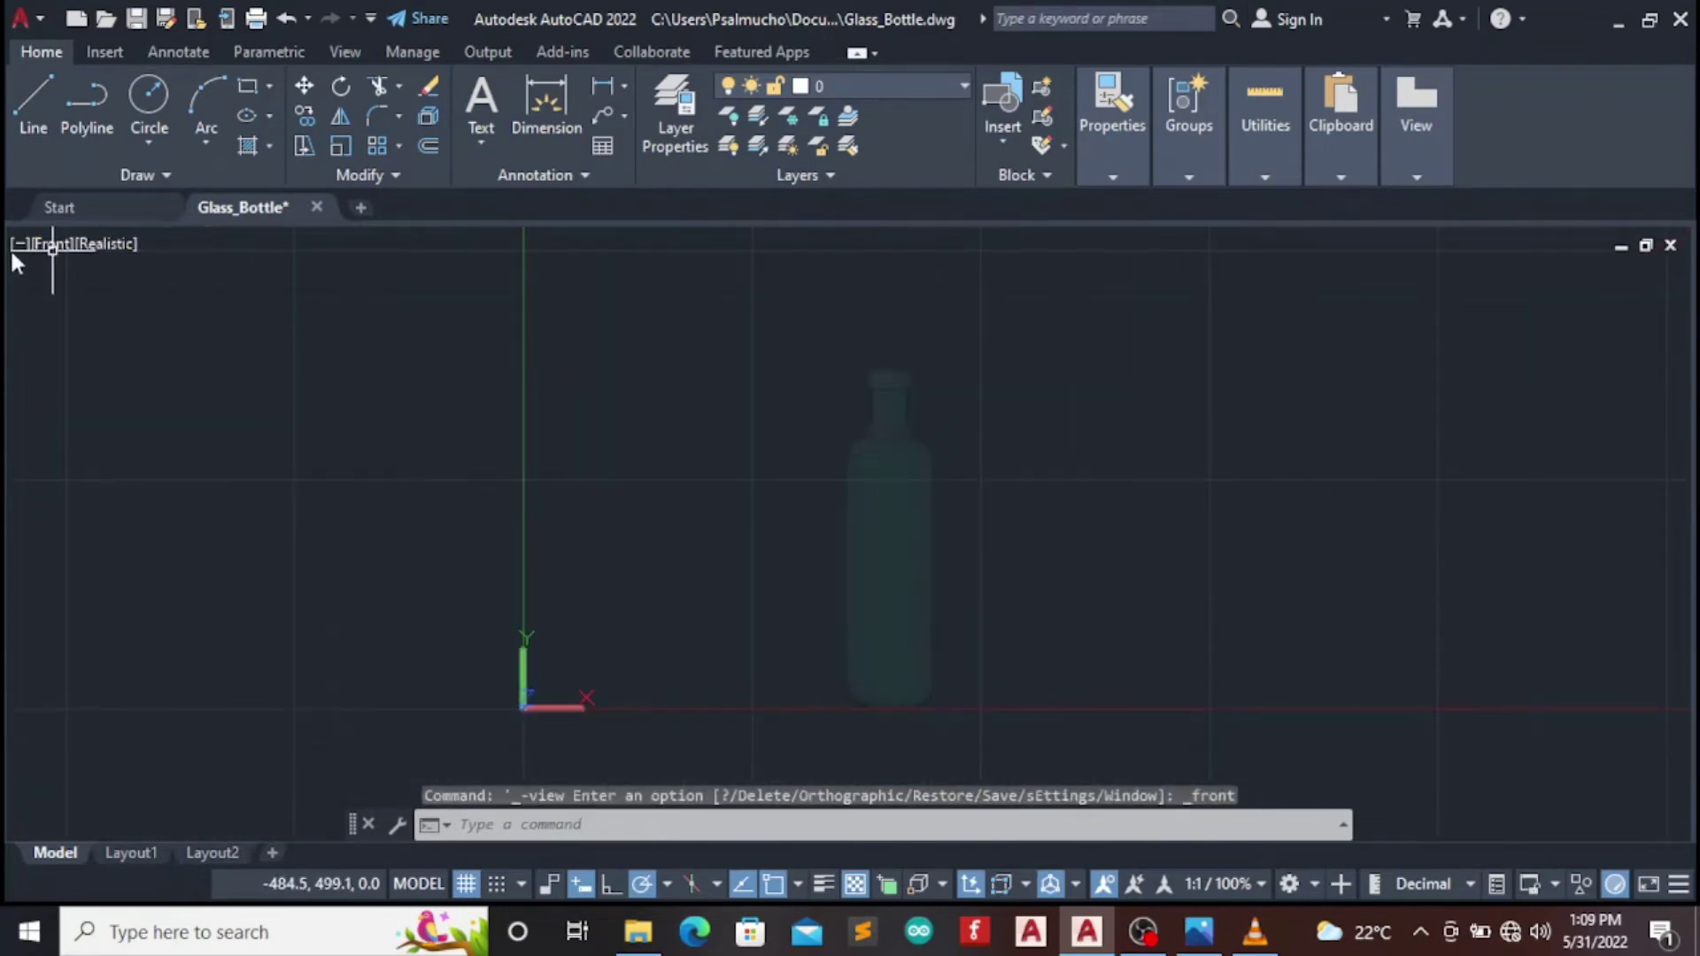
pyautogui.click(46, 242)
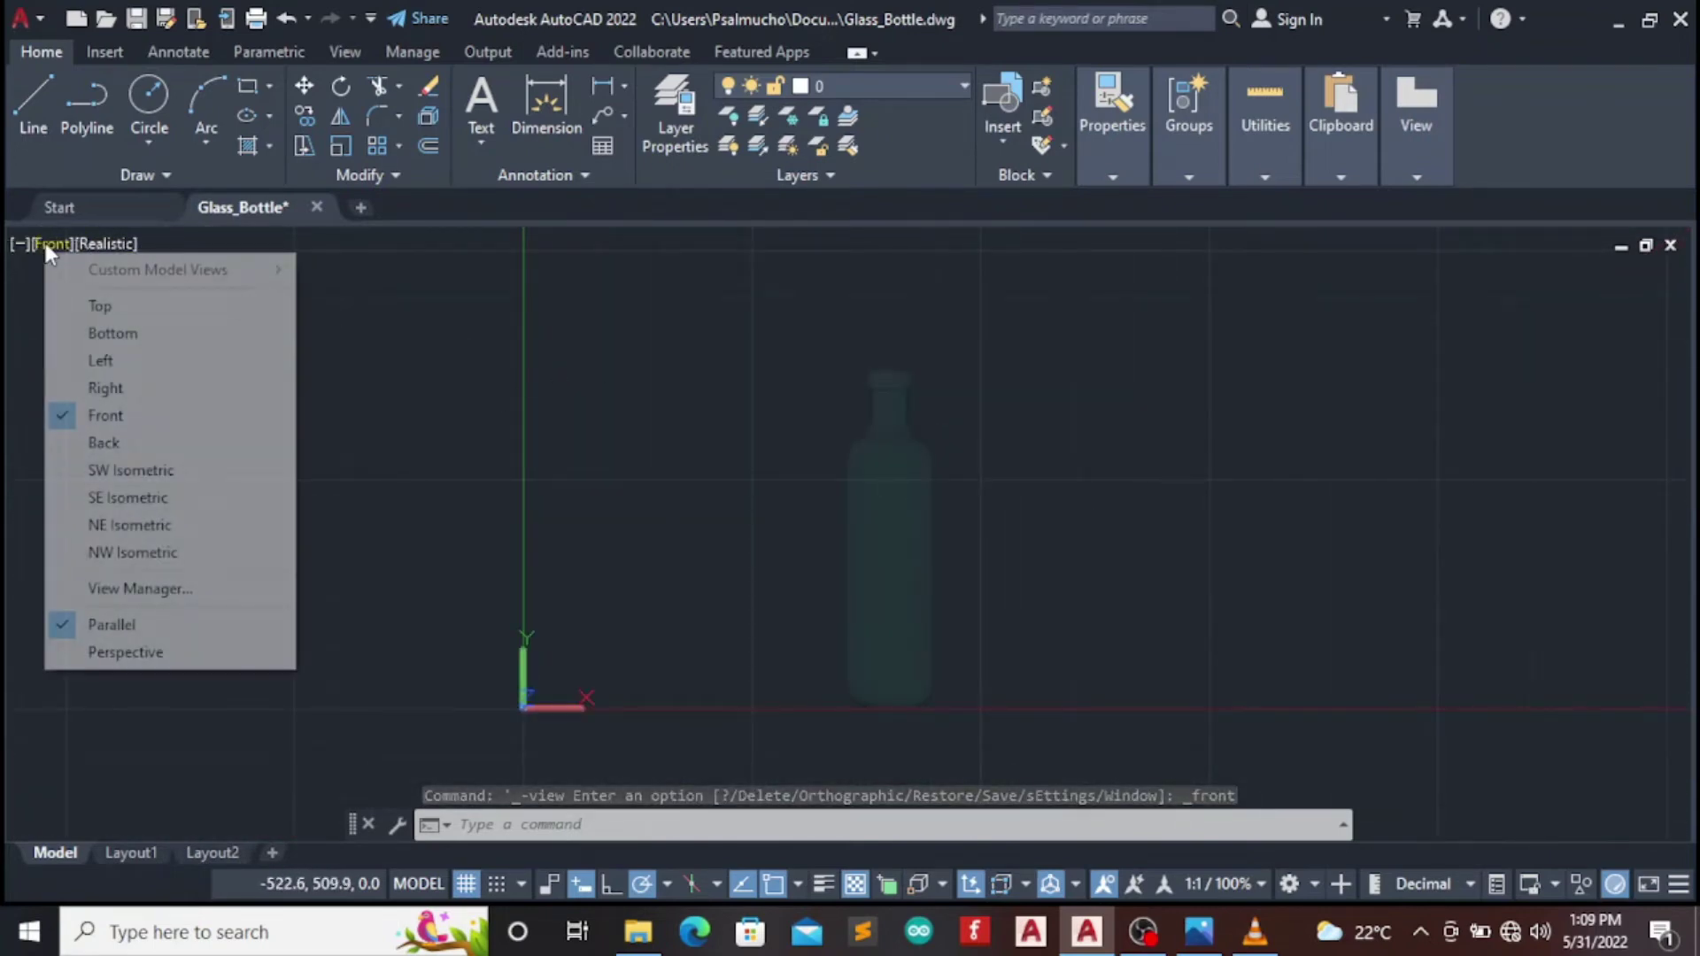
pyautogui.click(100, 307)
pyautogui.scroll(-4, 1152, 375)
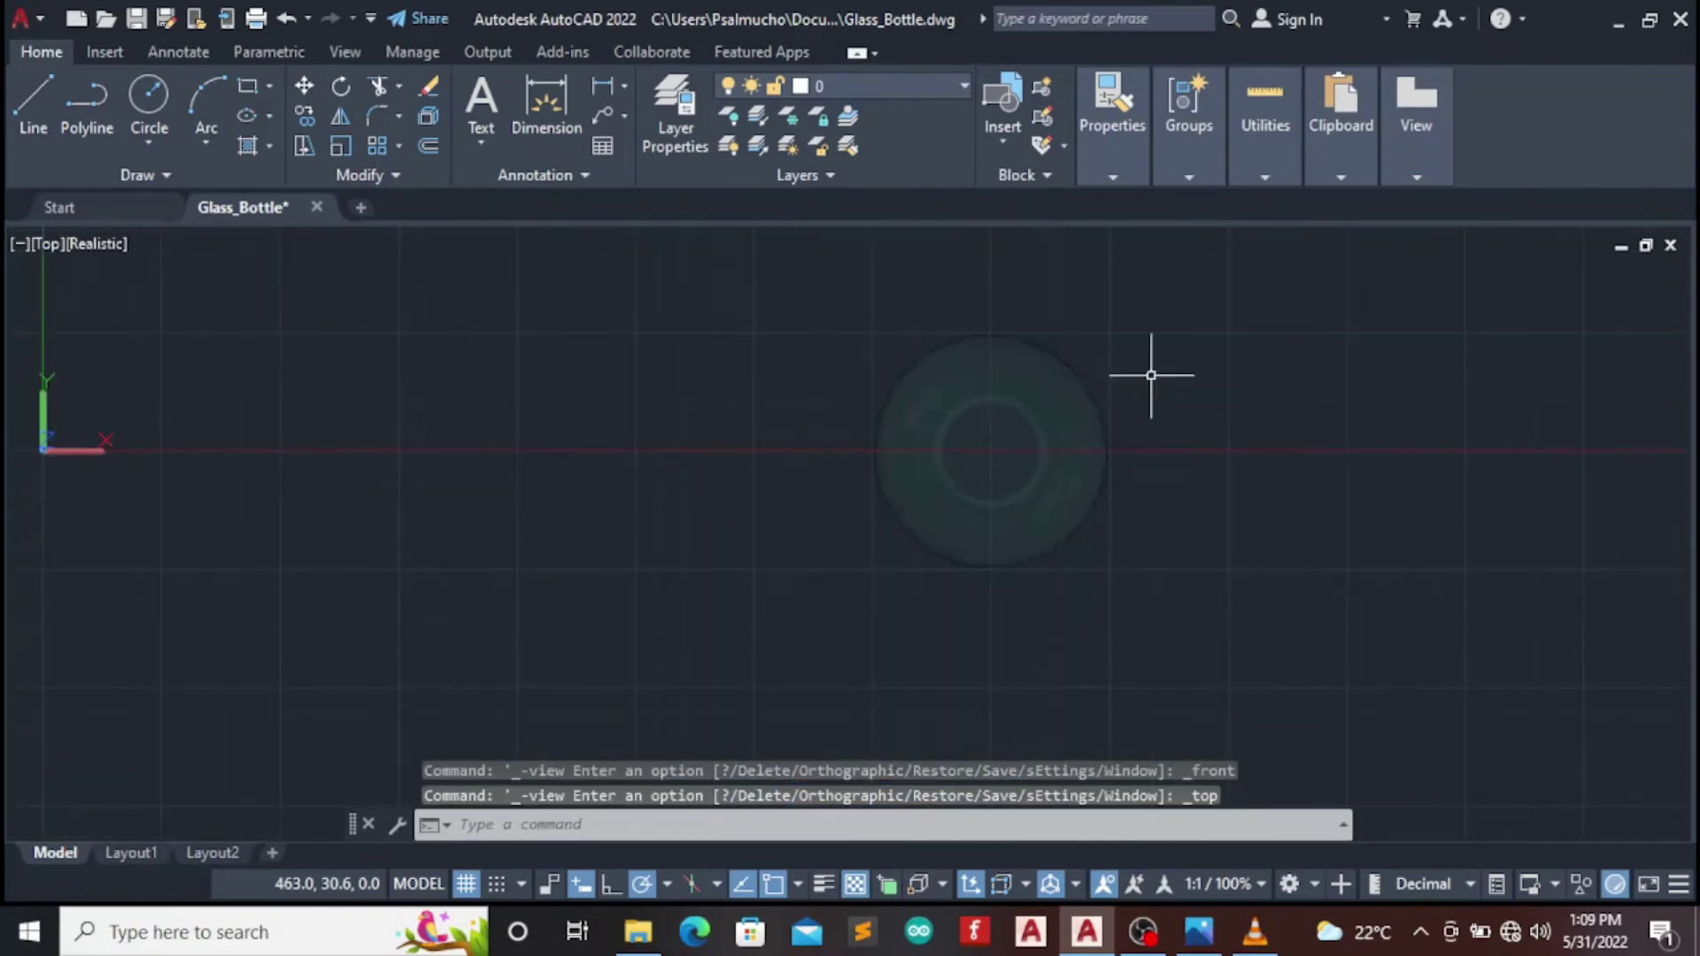
pyautogui.scroll(-4, 1151, 376)
pyautogui.scroll(-4, 1218, 353)
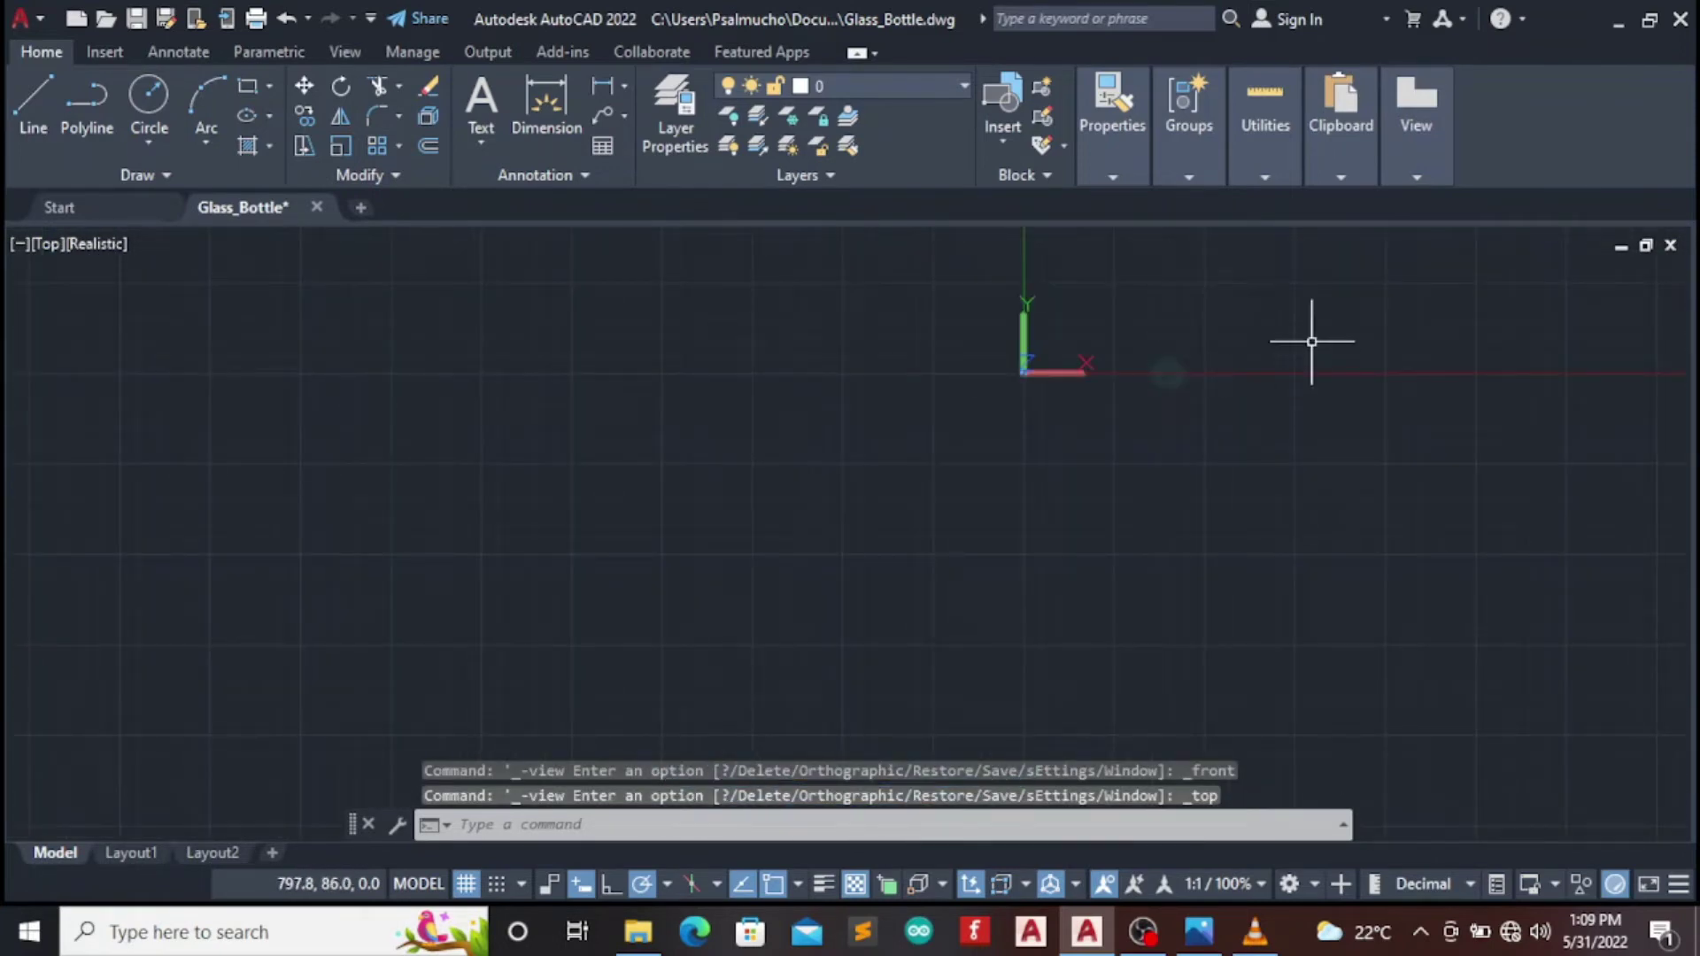
pyautogui.write('P')
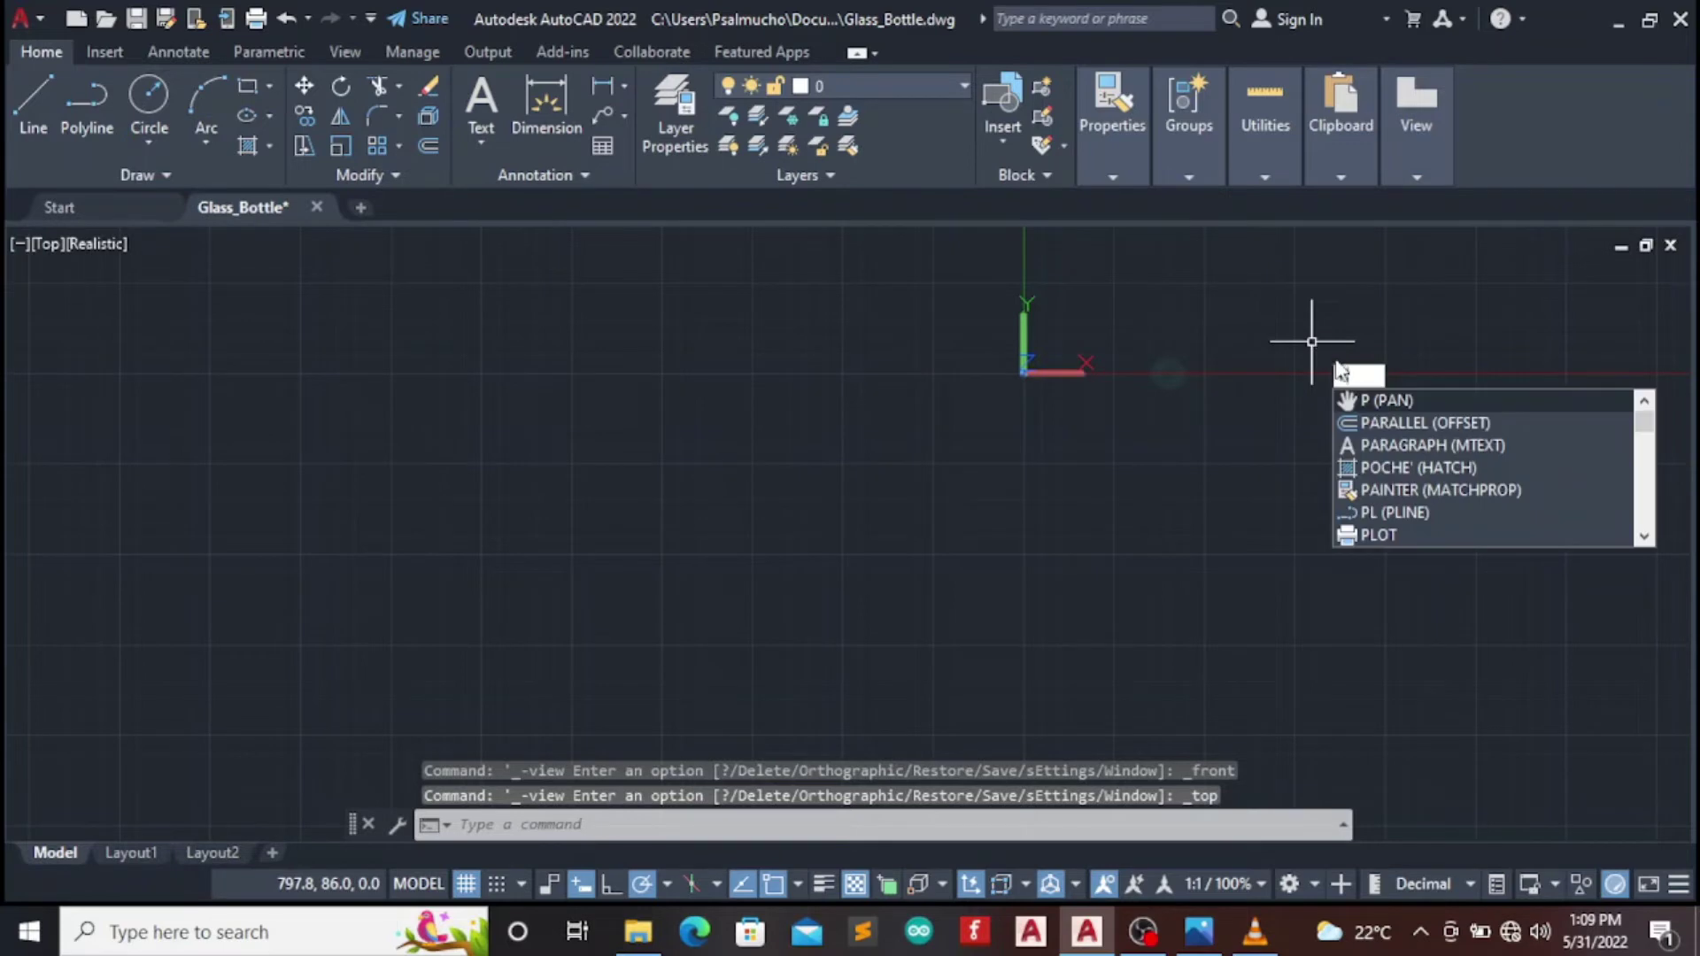
pyautogui.press('Return')
pyautogui.moveTo(1137, 394)
pyautogui.mouseDown()
pyautogui.moveTo(665, 609)
pyautogui.moveTo(789, 597)
pyautogui.moveTo(869, 535)
pyautogui.moveTo(884, 583)
pyautogui.mouseUp()
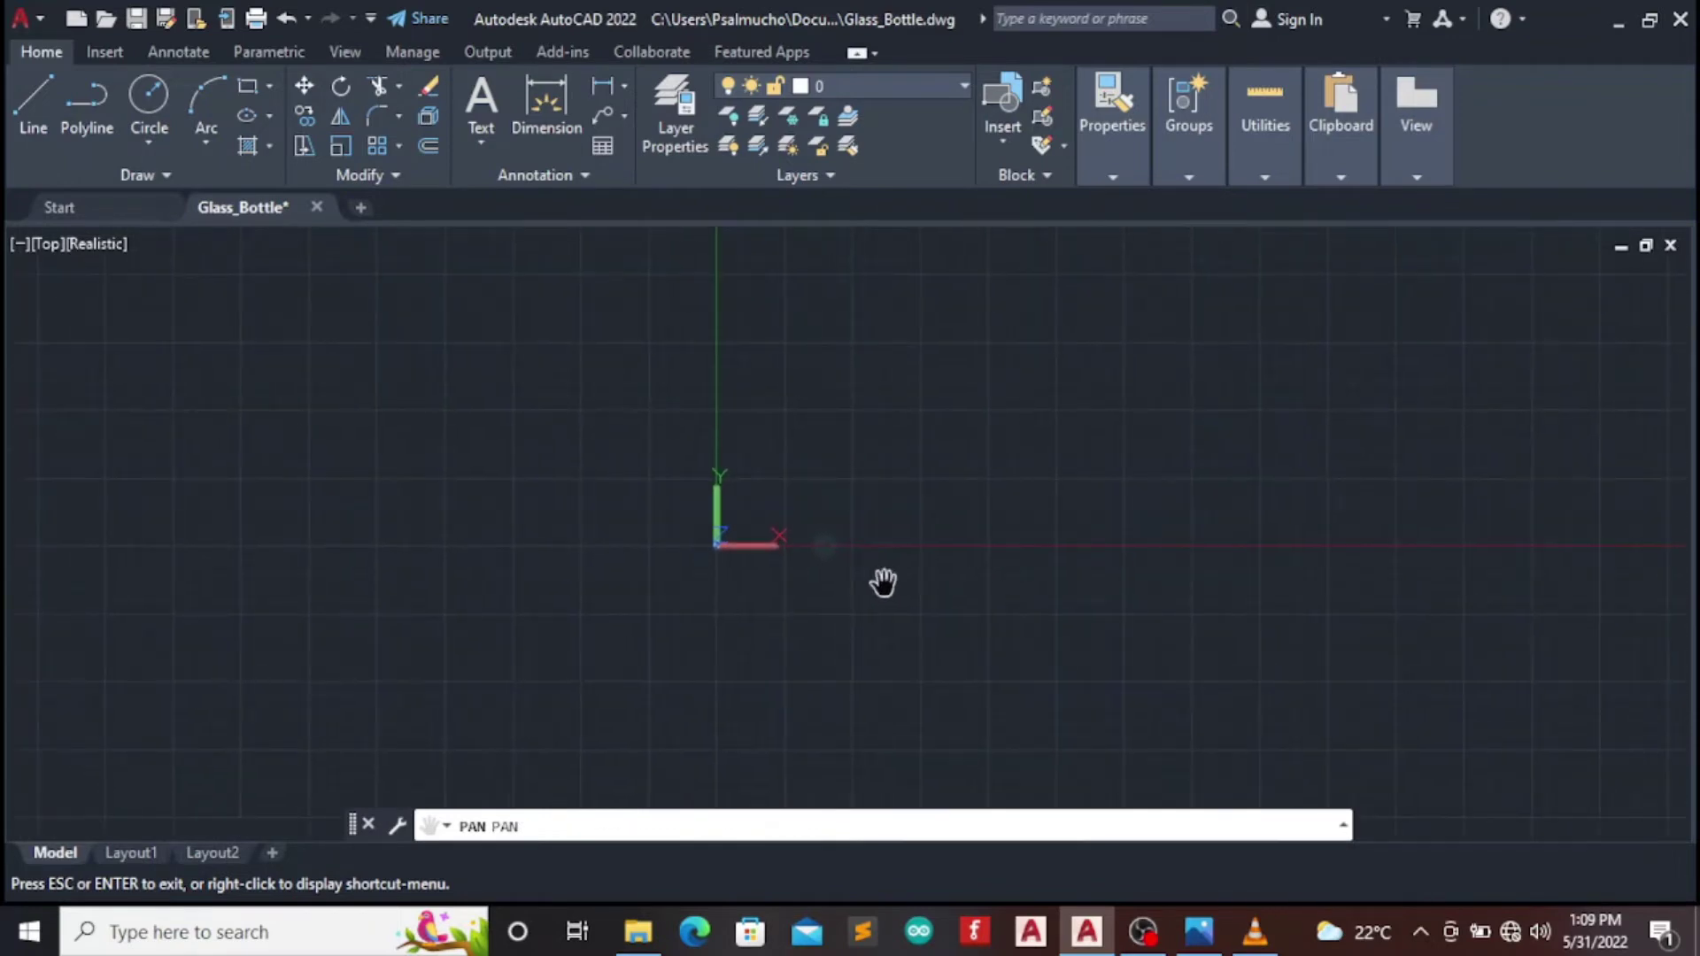
pyautogui.press('Escape')
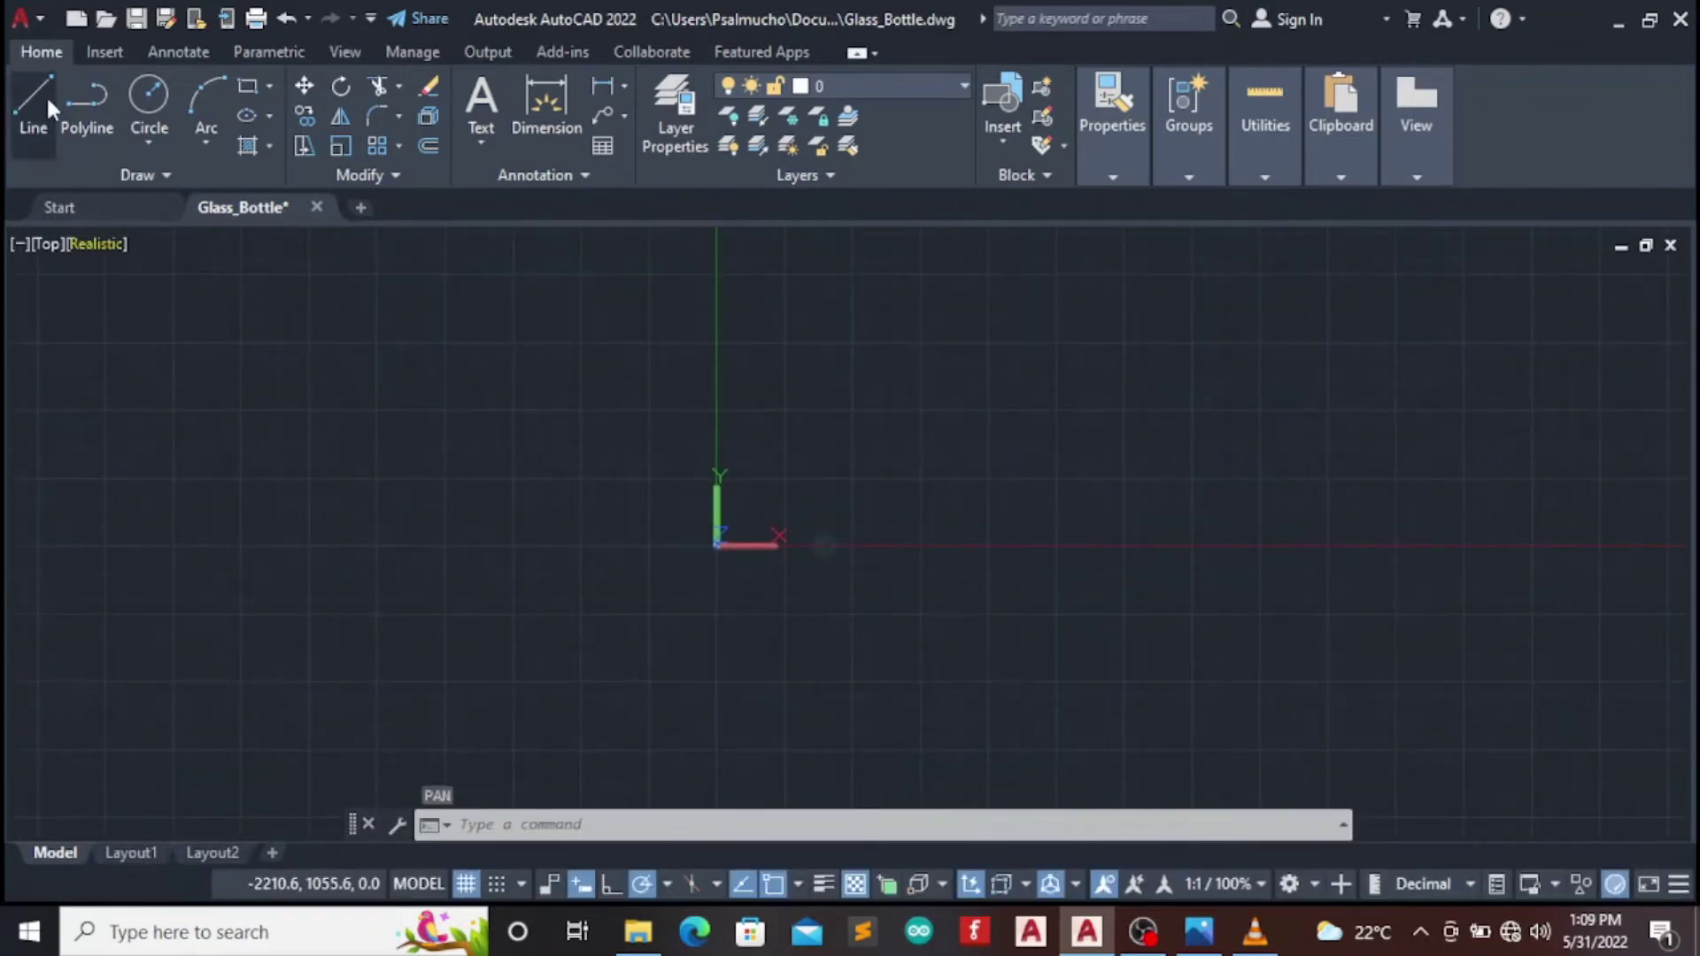
# Draw a trial rectangle across the drawing area and zoom to inspect it
pyautogui.click(247, 85)
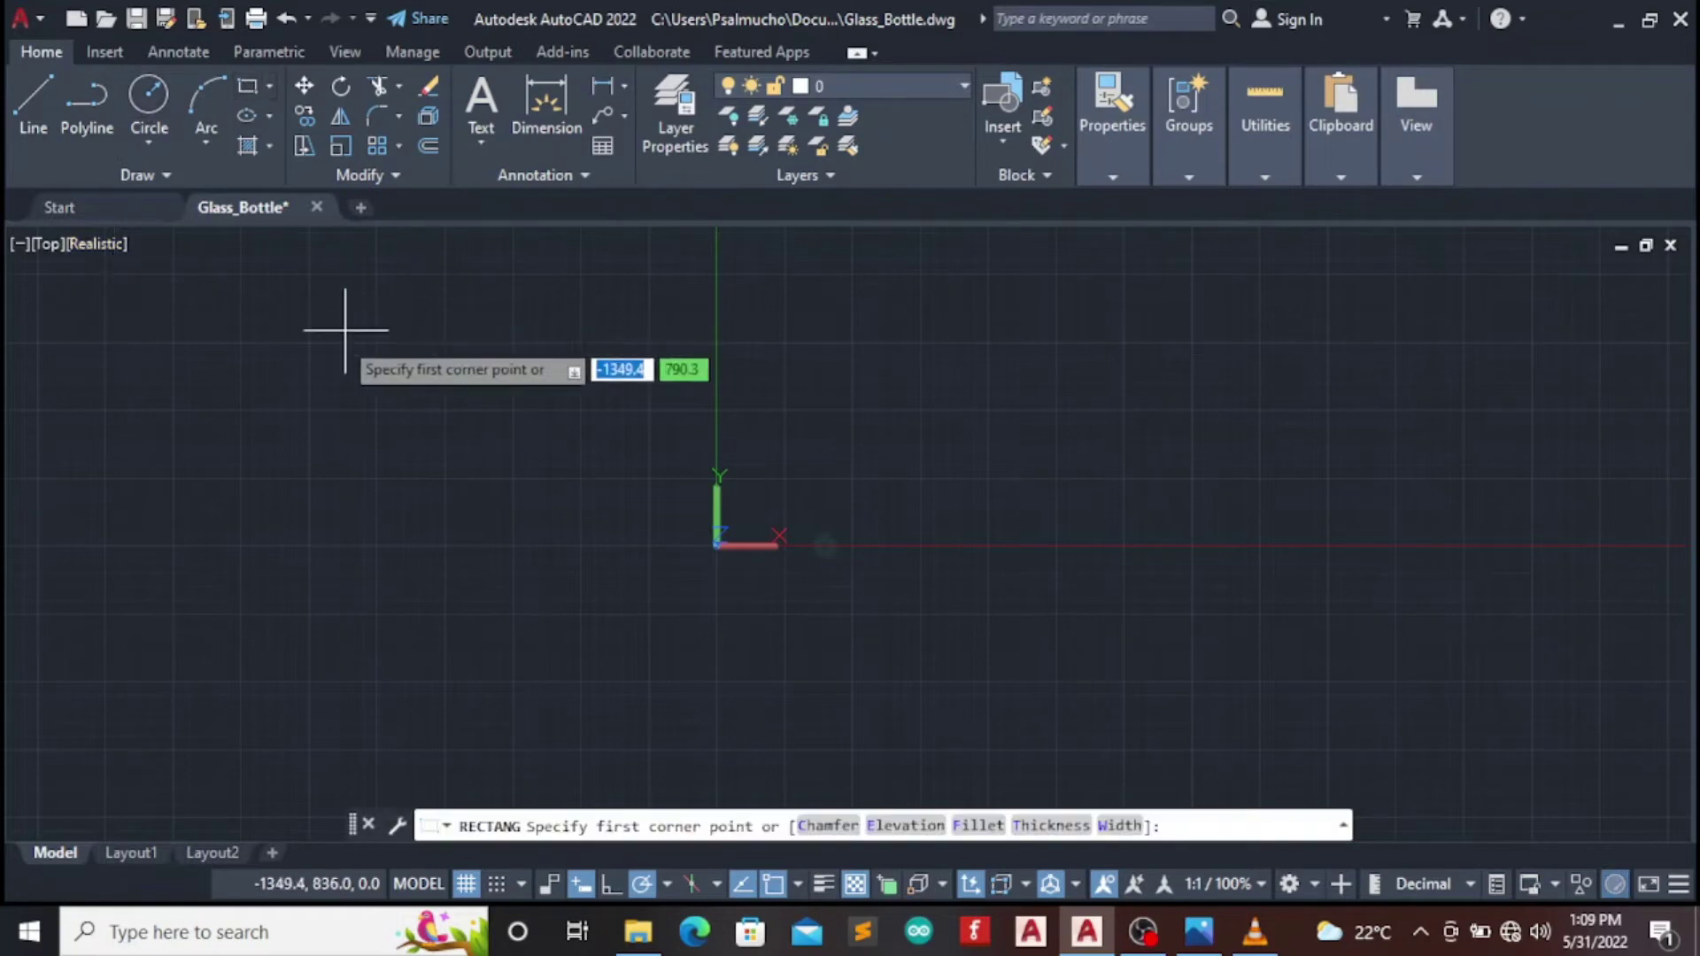
pyautogui.click(219, 245)
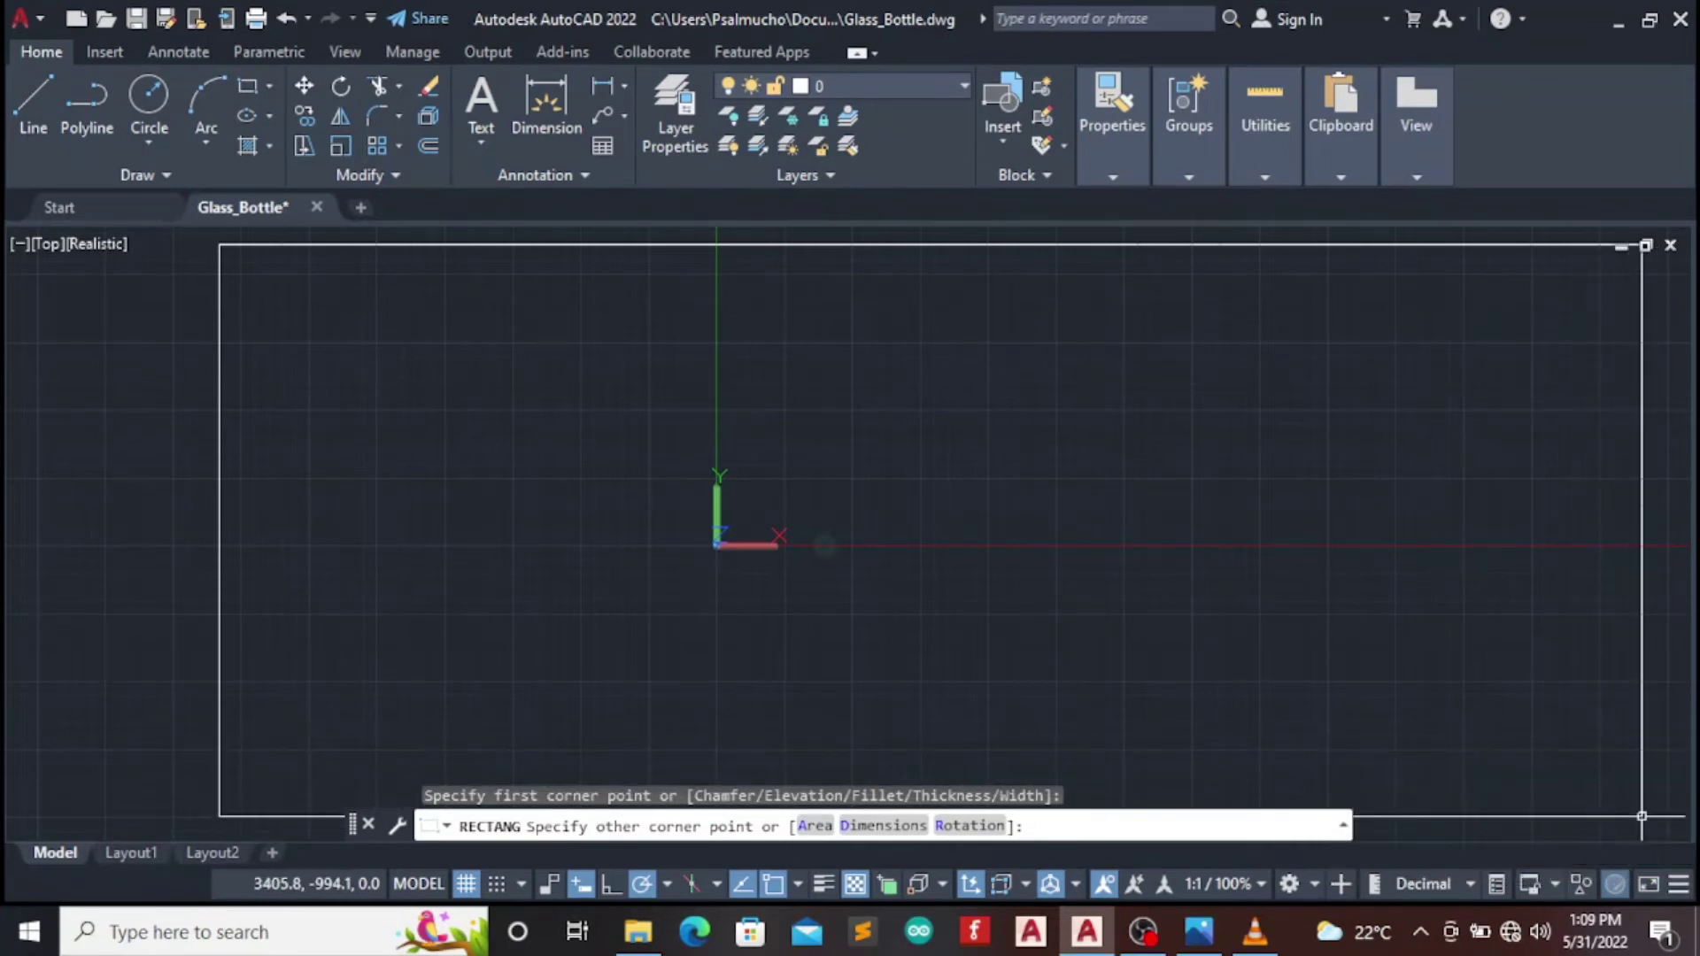
pyautogui.click(1644, 815)
pyautogui.scroll(-4, 1506, 580)
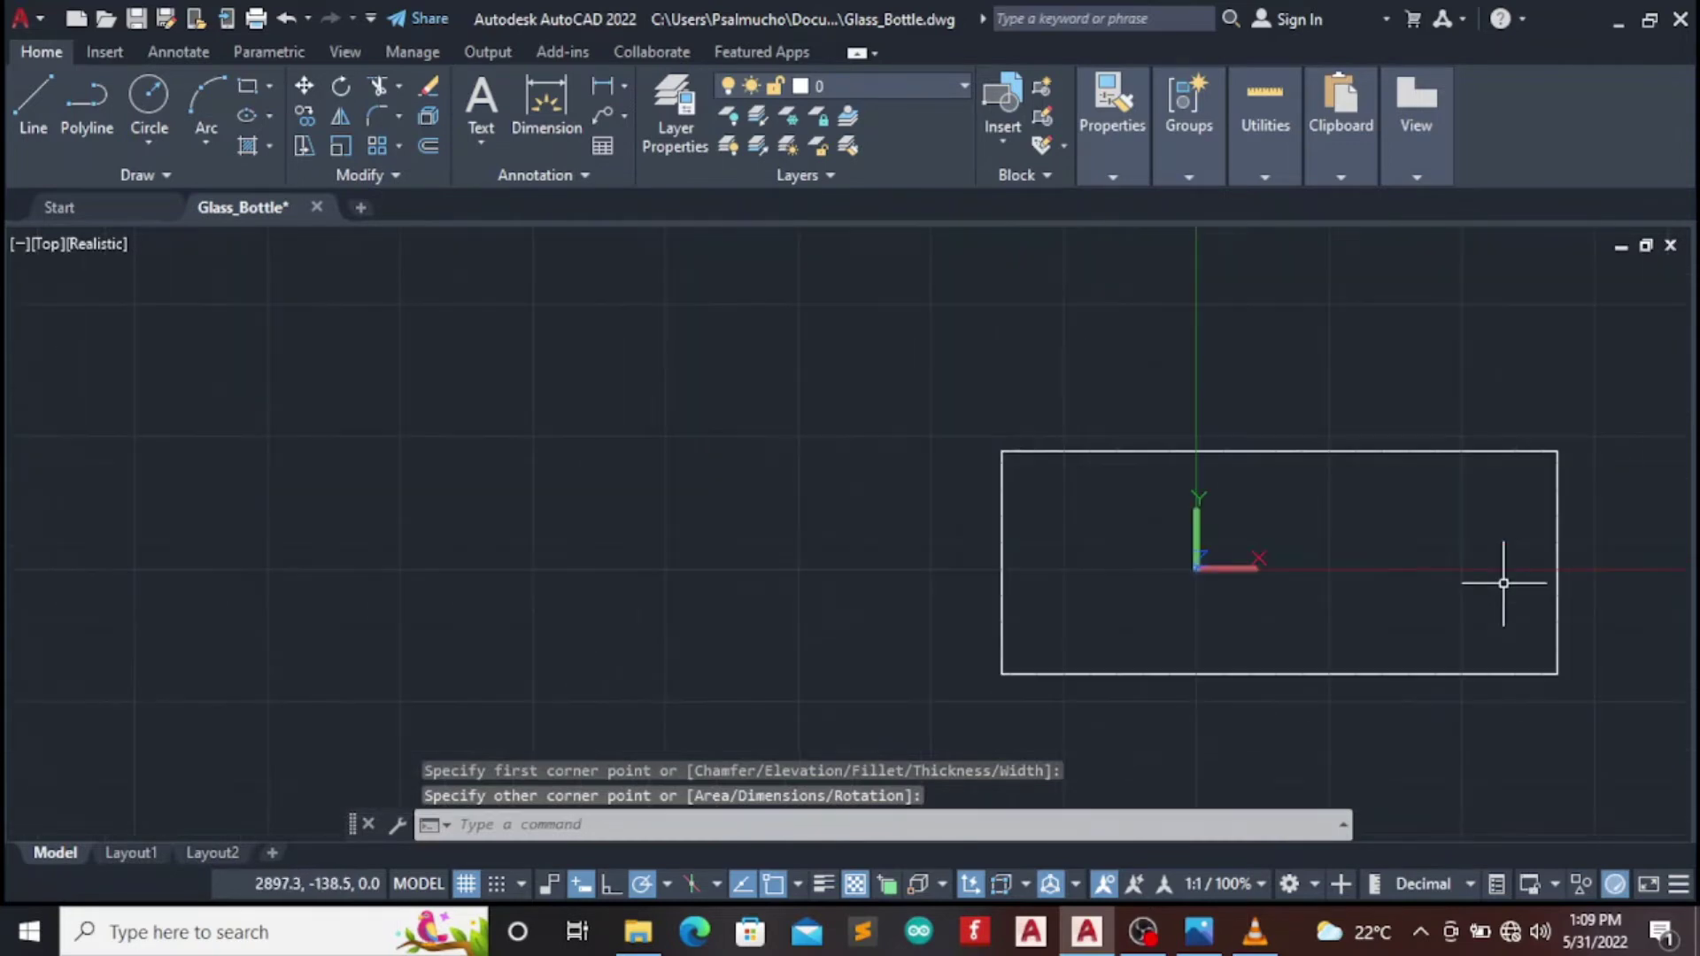
pyautogui.scroll(2, 1510, 585)
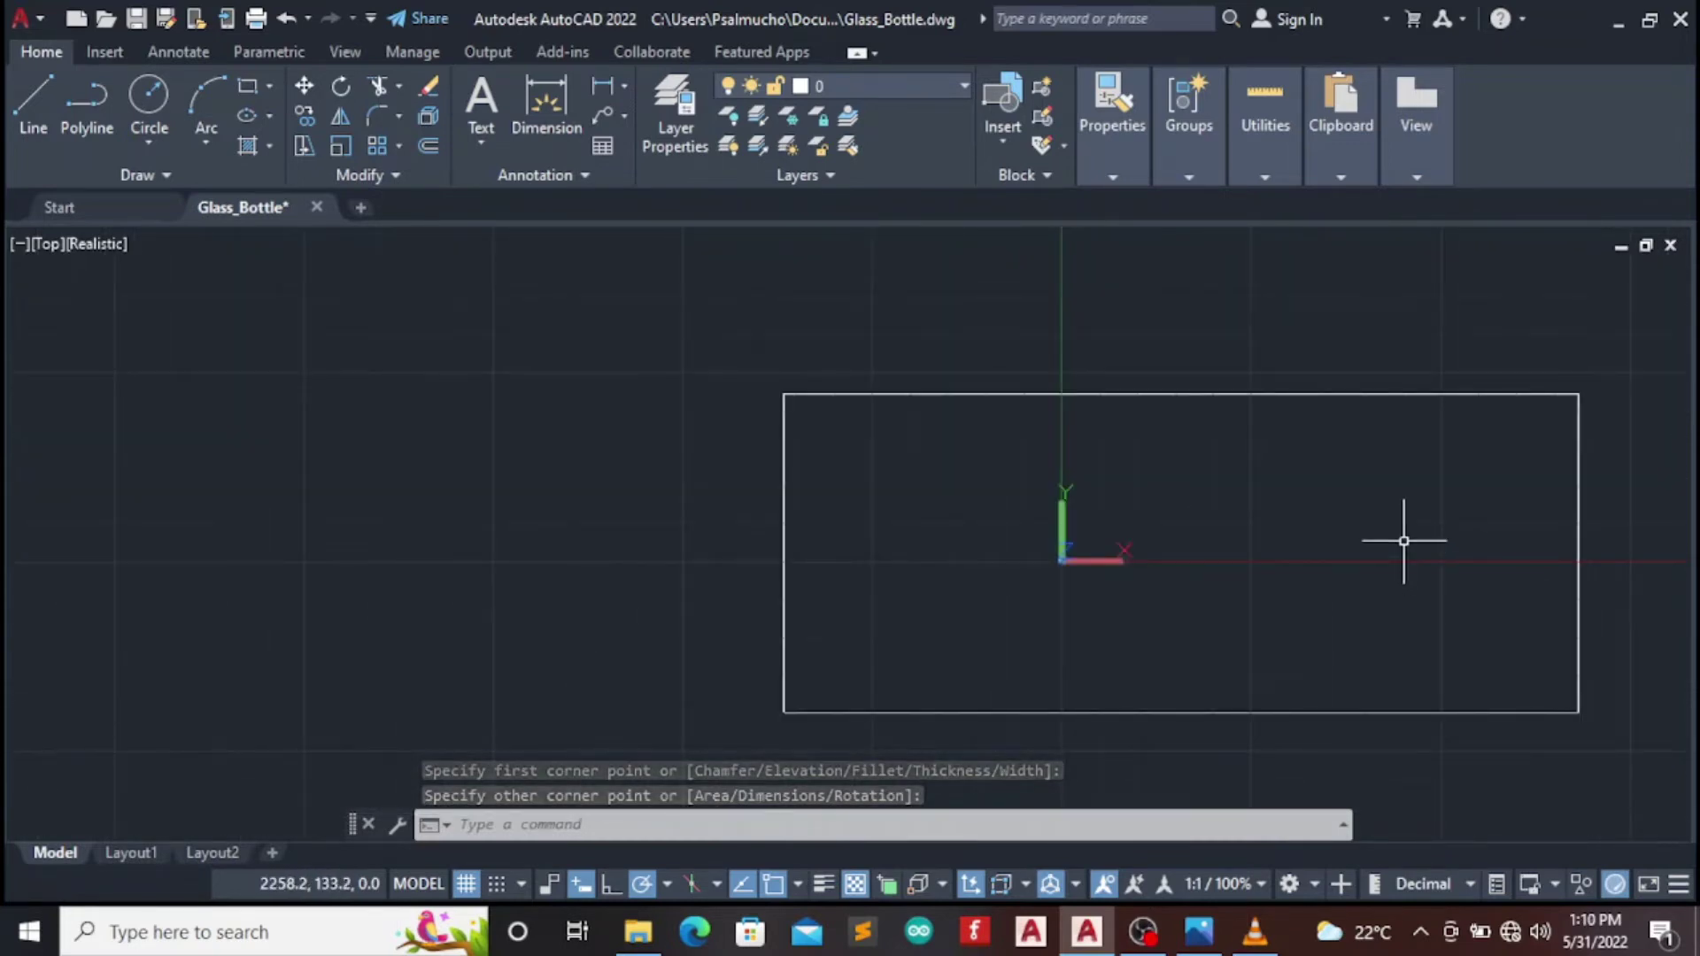
pyautogui.scroll(-4, 1404, 539)
pyautogui.scroll(2, 1404, 539)
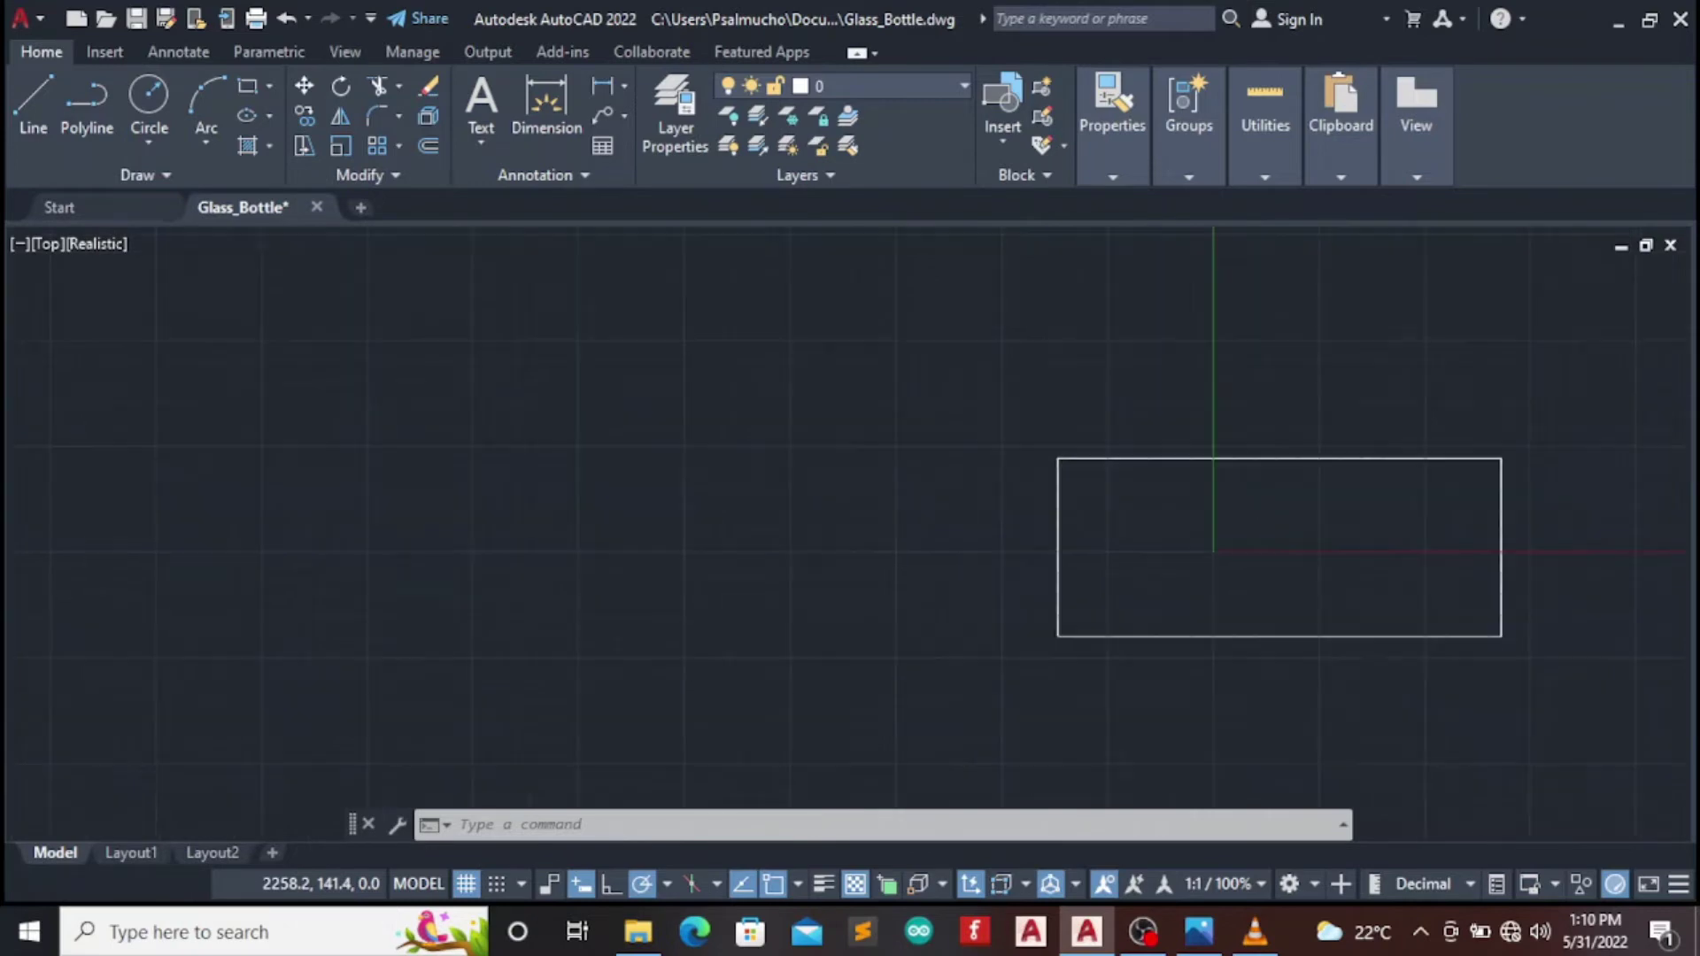
pyautogui.scroll(2, 1403, 540)
pyautogui.scroll(2, 1403, 540)
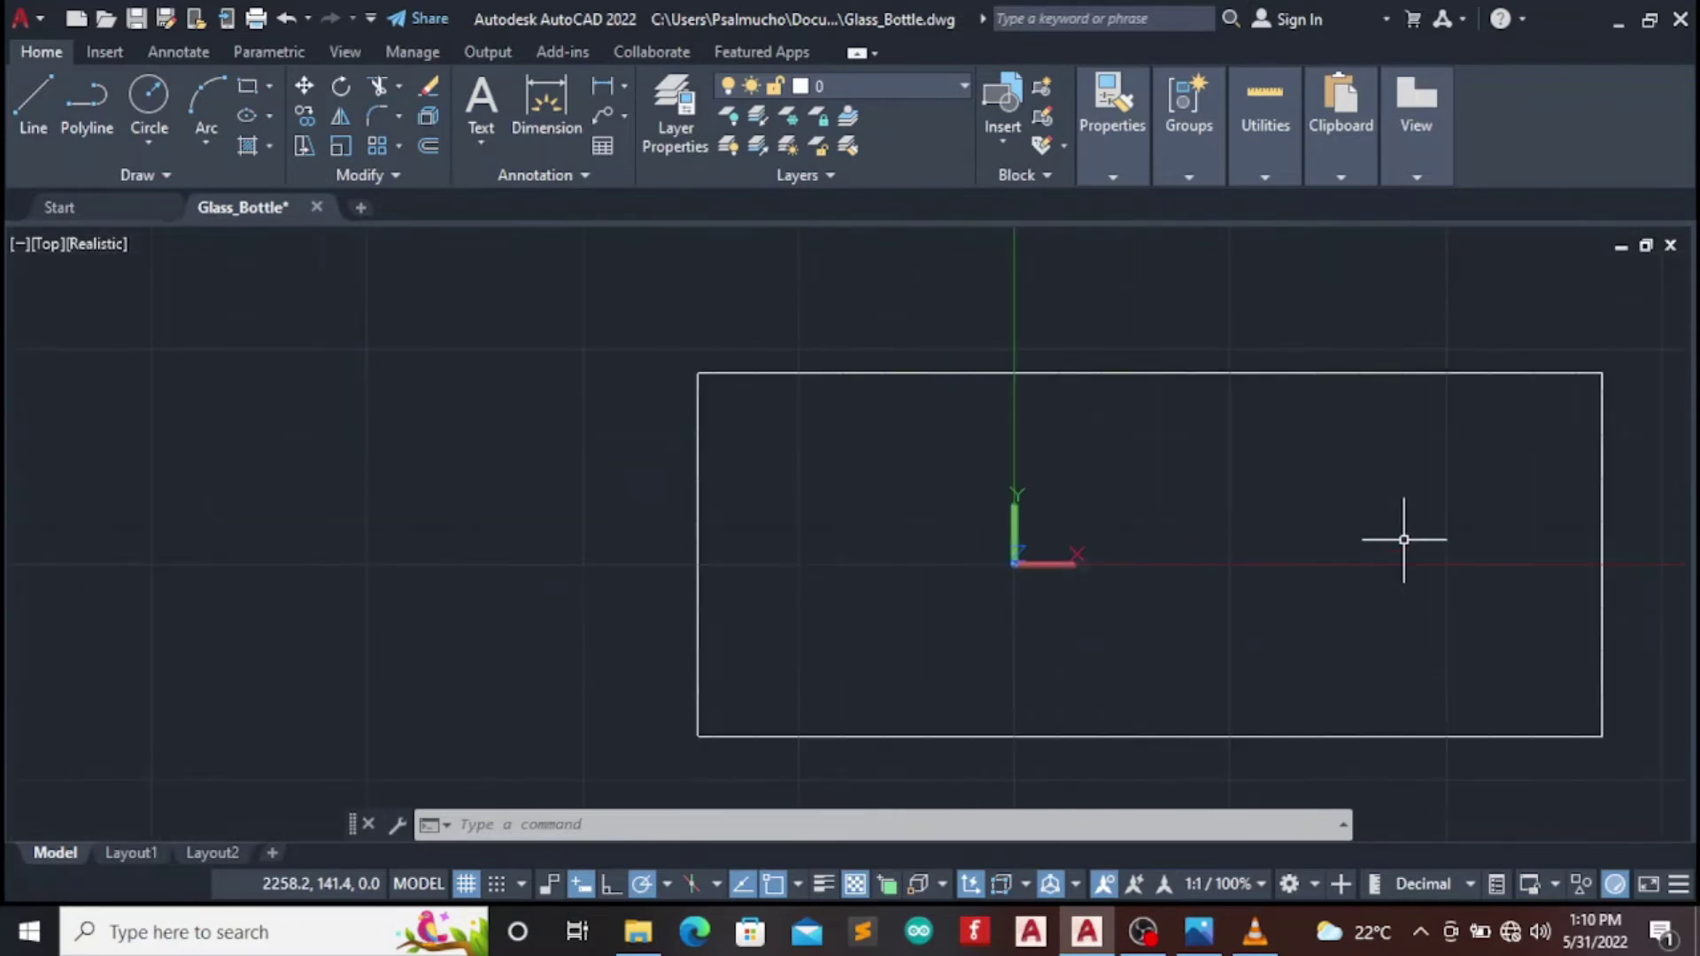
pyautogui.scroll(2, 1404, 540)
pyautogui.scroll(-2, 1403, 539)
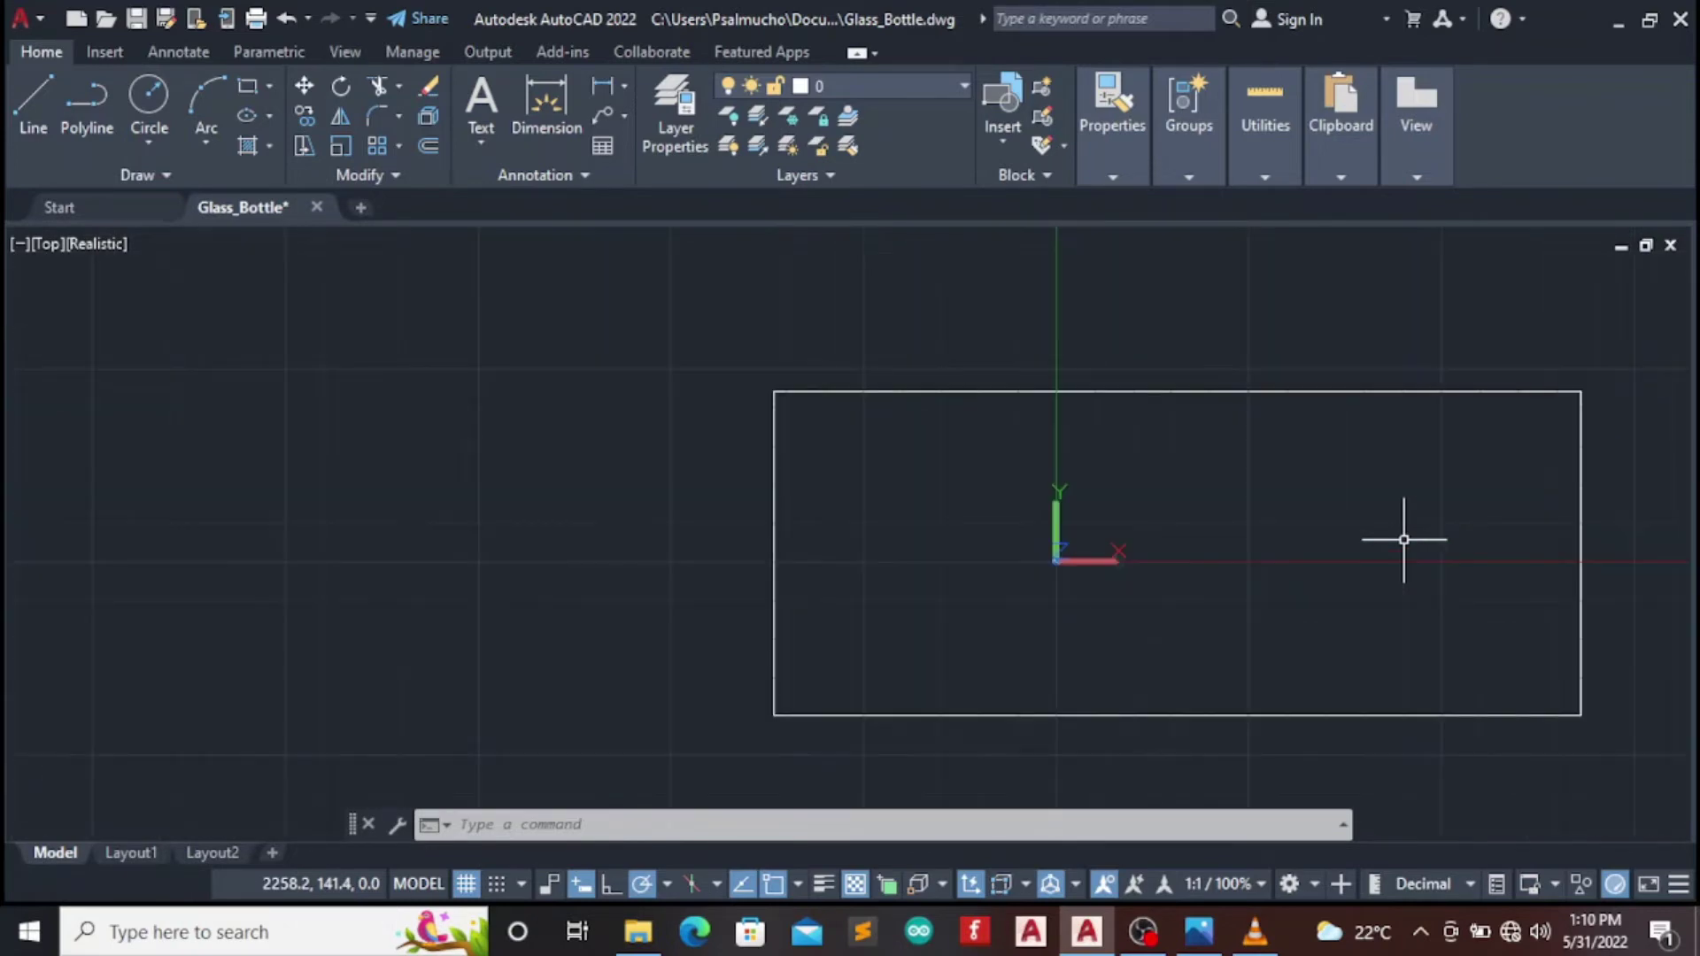
pyautogui.scroll(2, 1404, 539)
pyautogui.scroll(-2, 1403, 539)
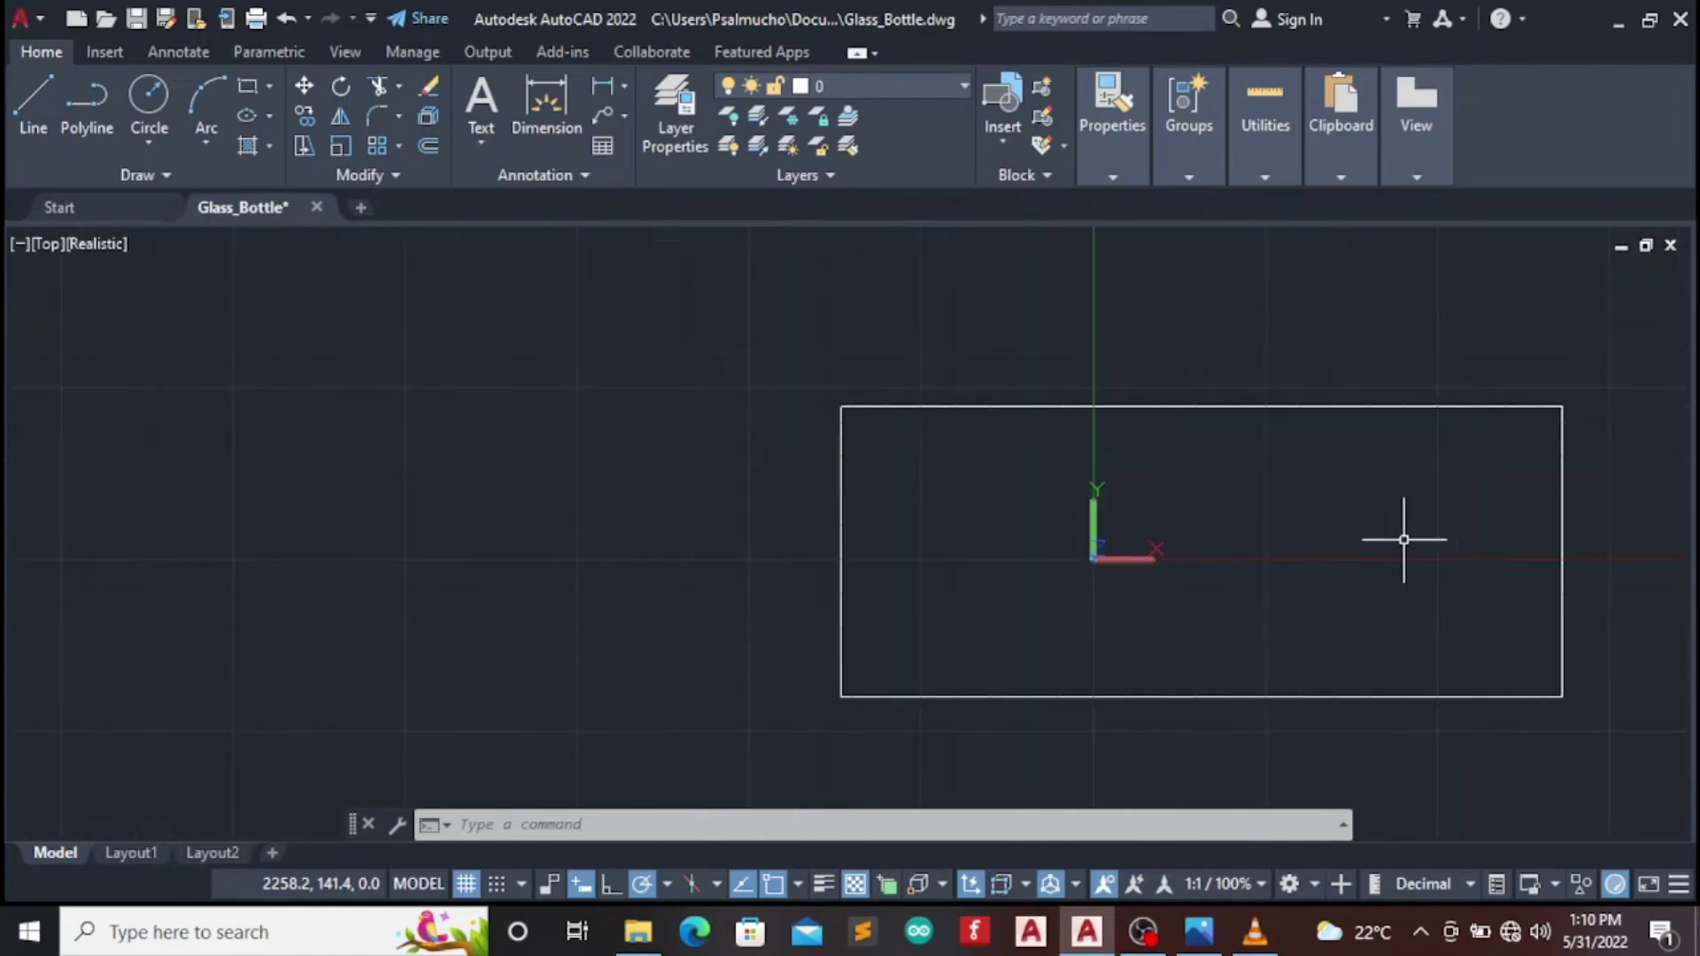
# Delete the trial rectangle and cancel a misplaced second rectangle
pyautogui.click(1340, 407)
pyautogui.press('Delete')
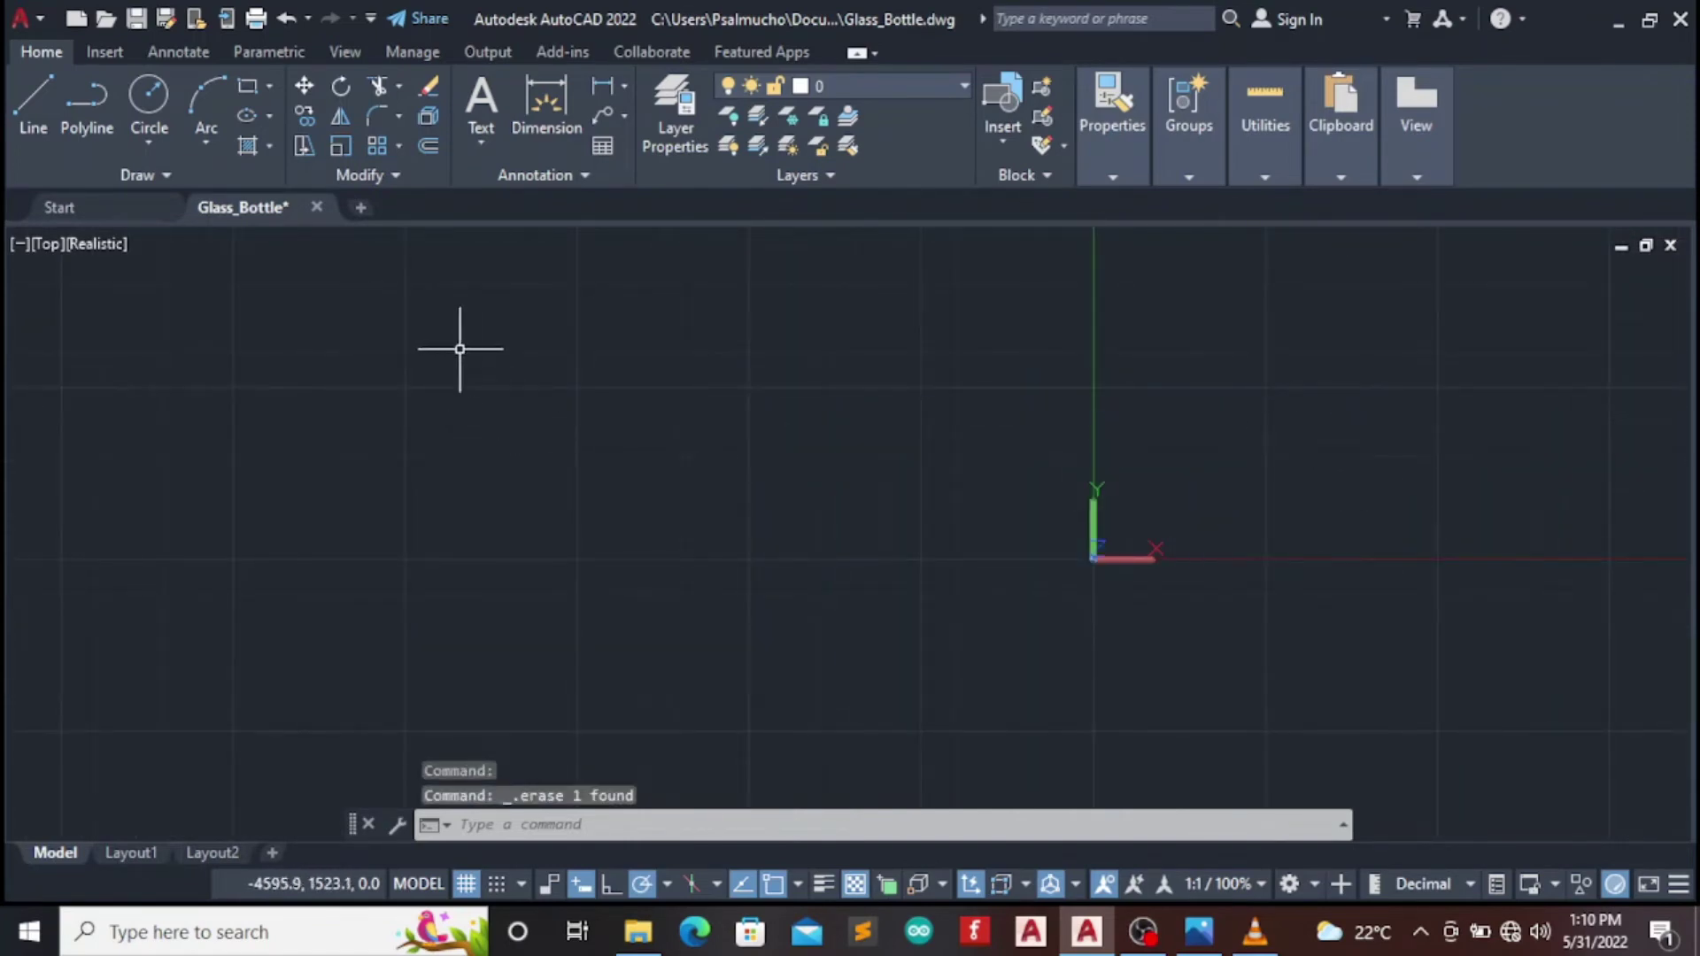
pyautogui.click(247, 85)
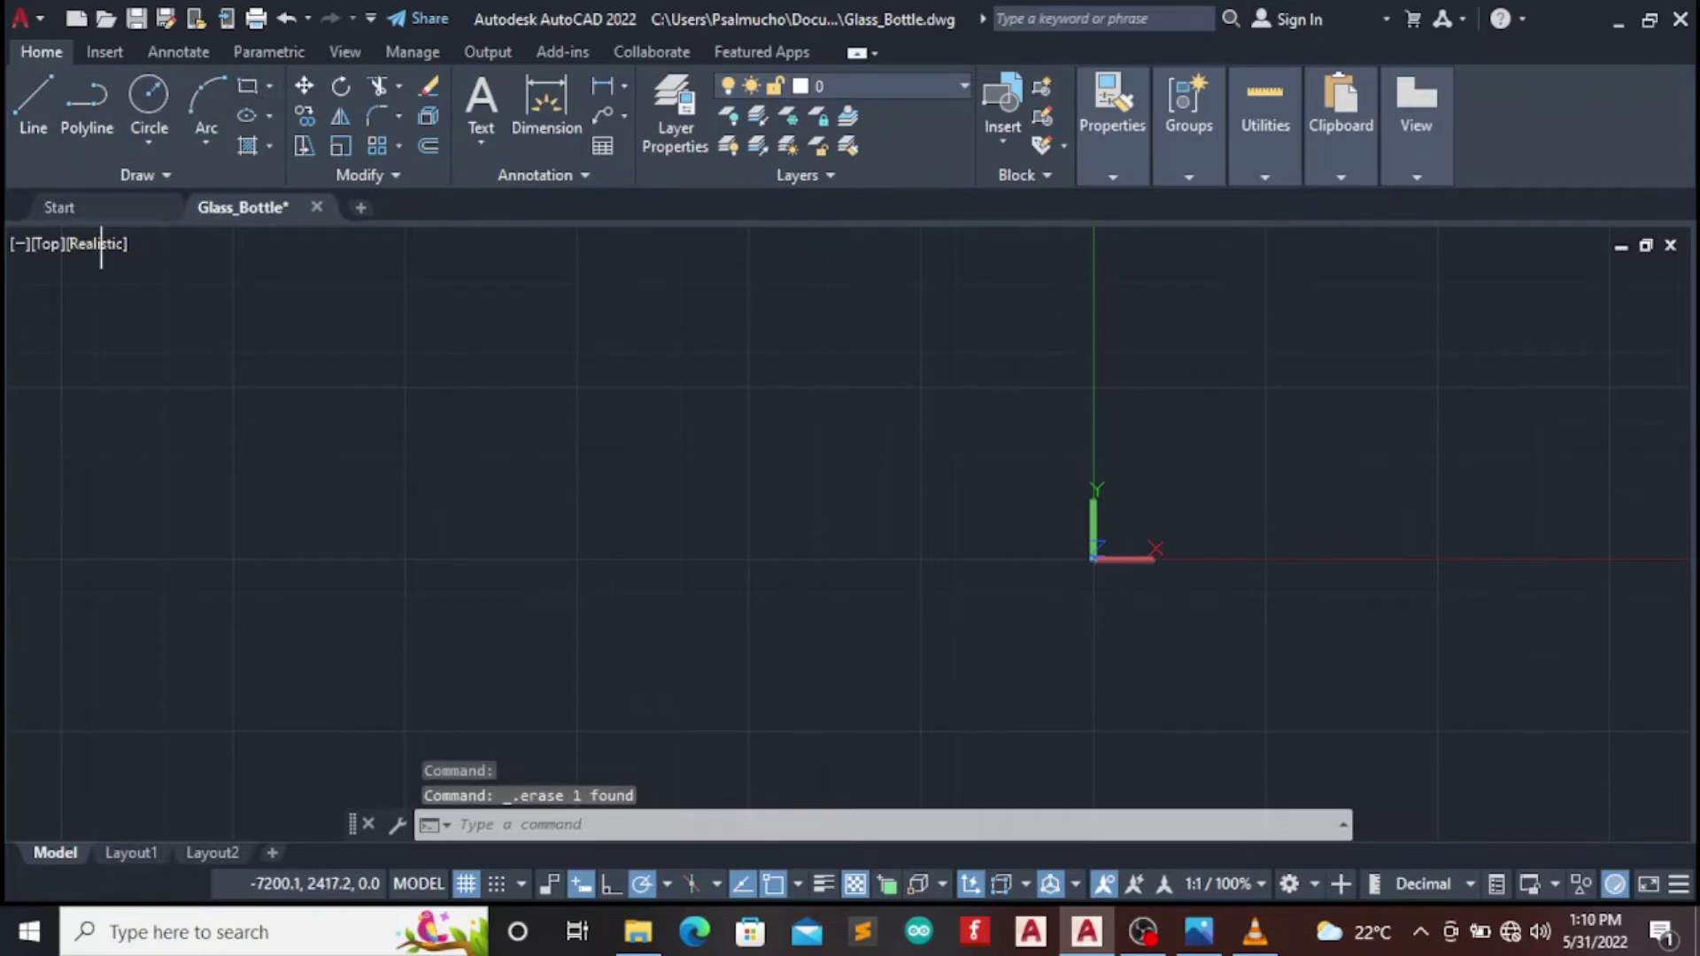
pyautogui.click(779, 235)
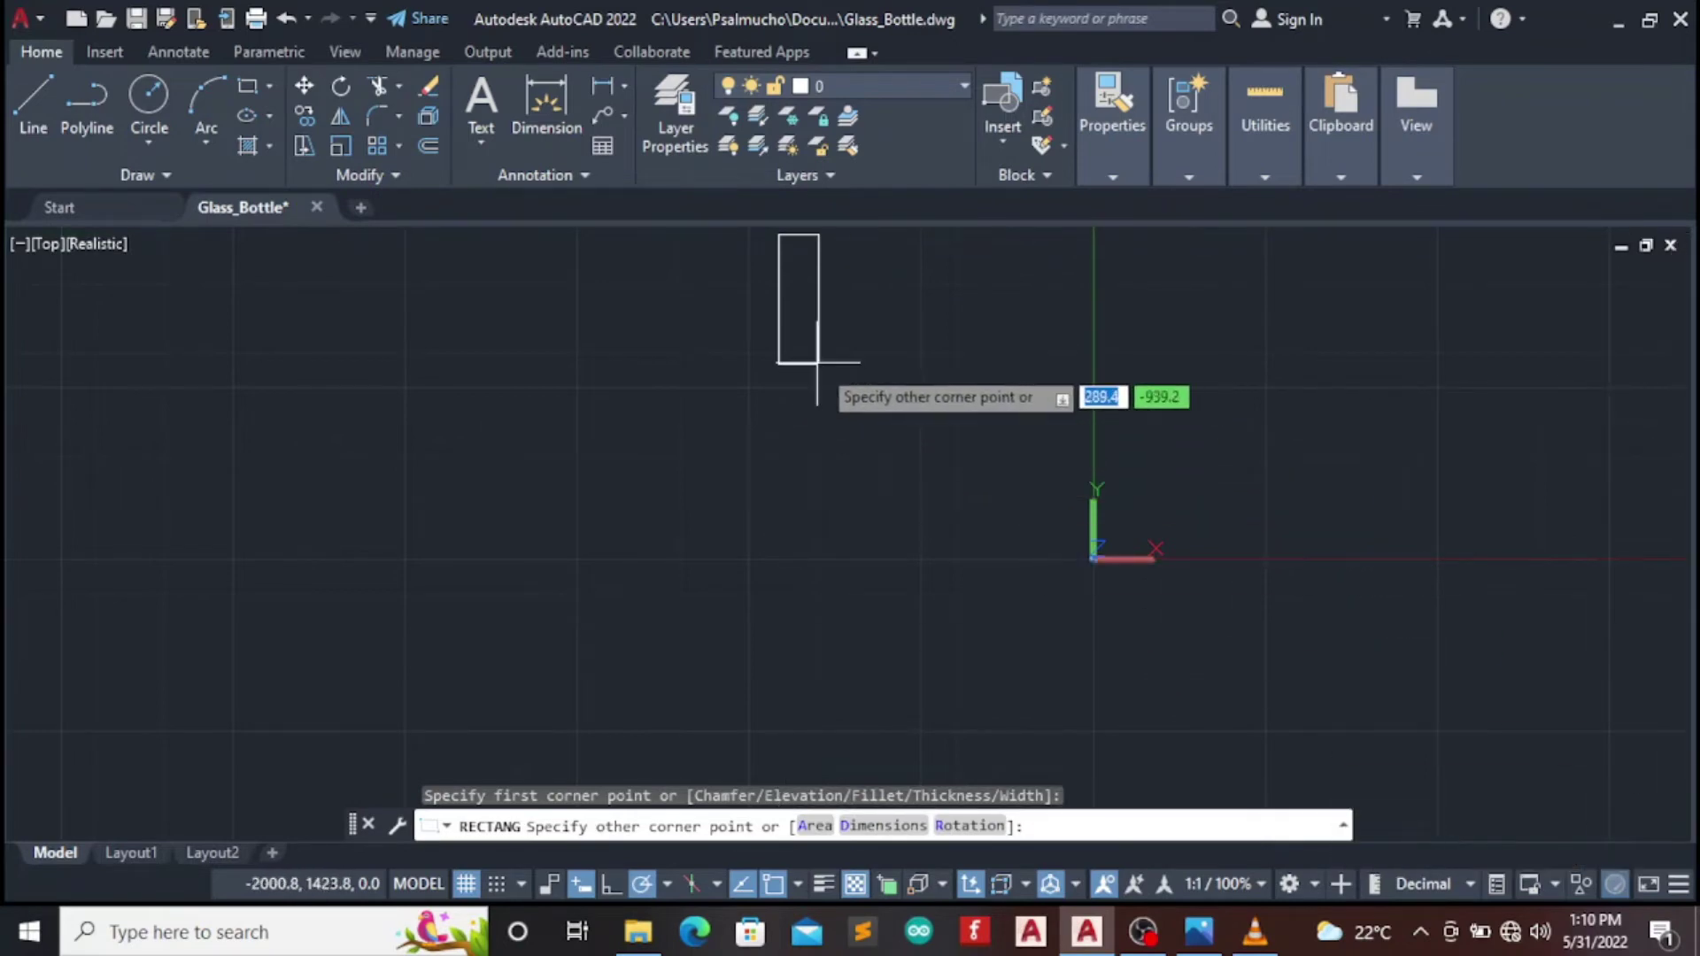
pyautogui.press('Escape')
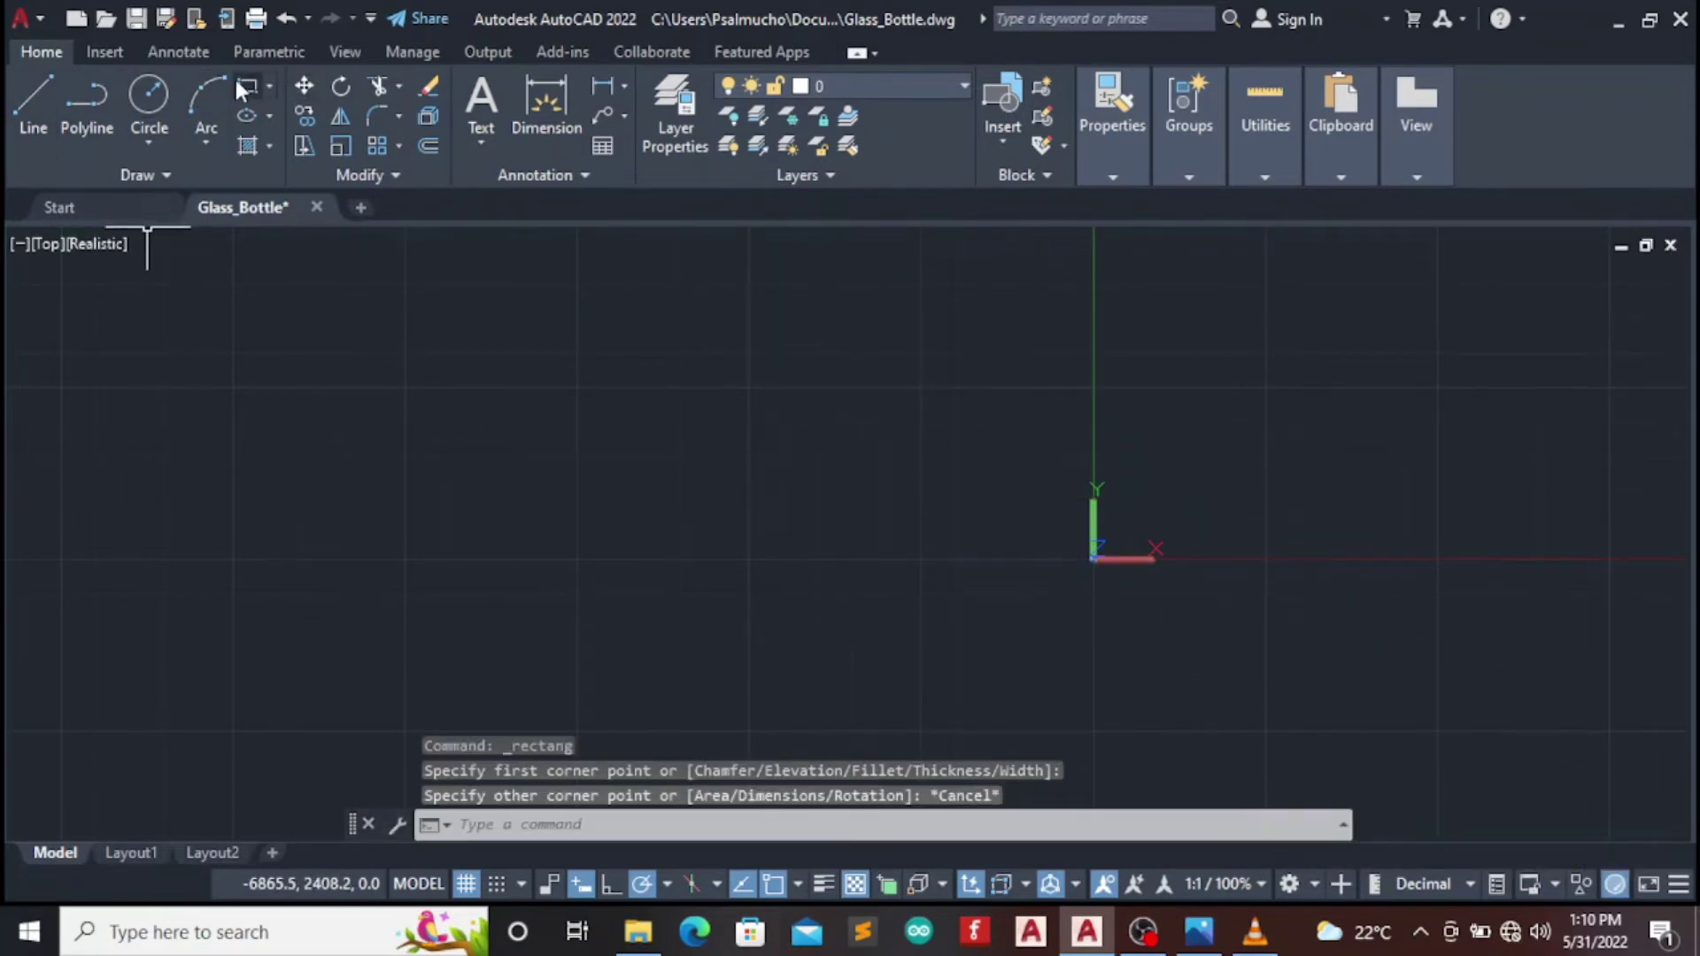
# Draw a large rectangle from the top left to the bottom right around the origin
pyautogui.click(241, 82)
pyautogui.click(185, 241)
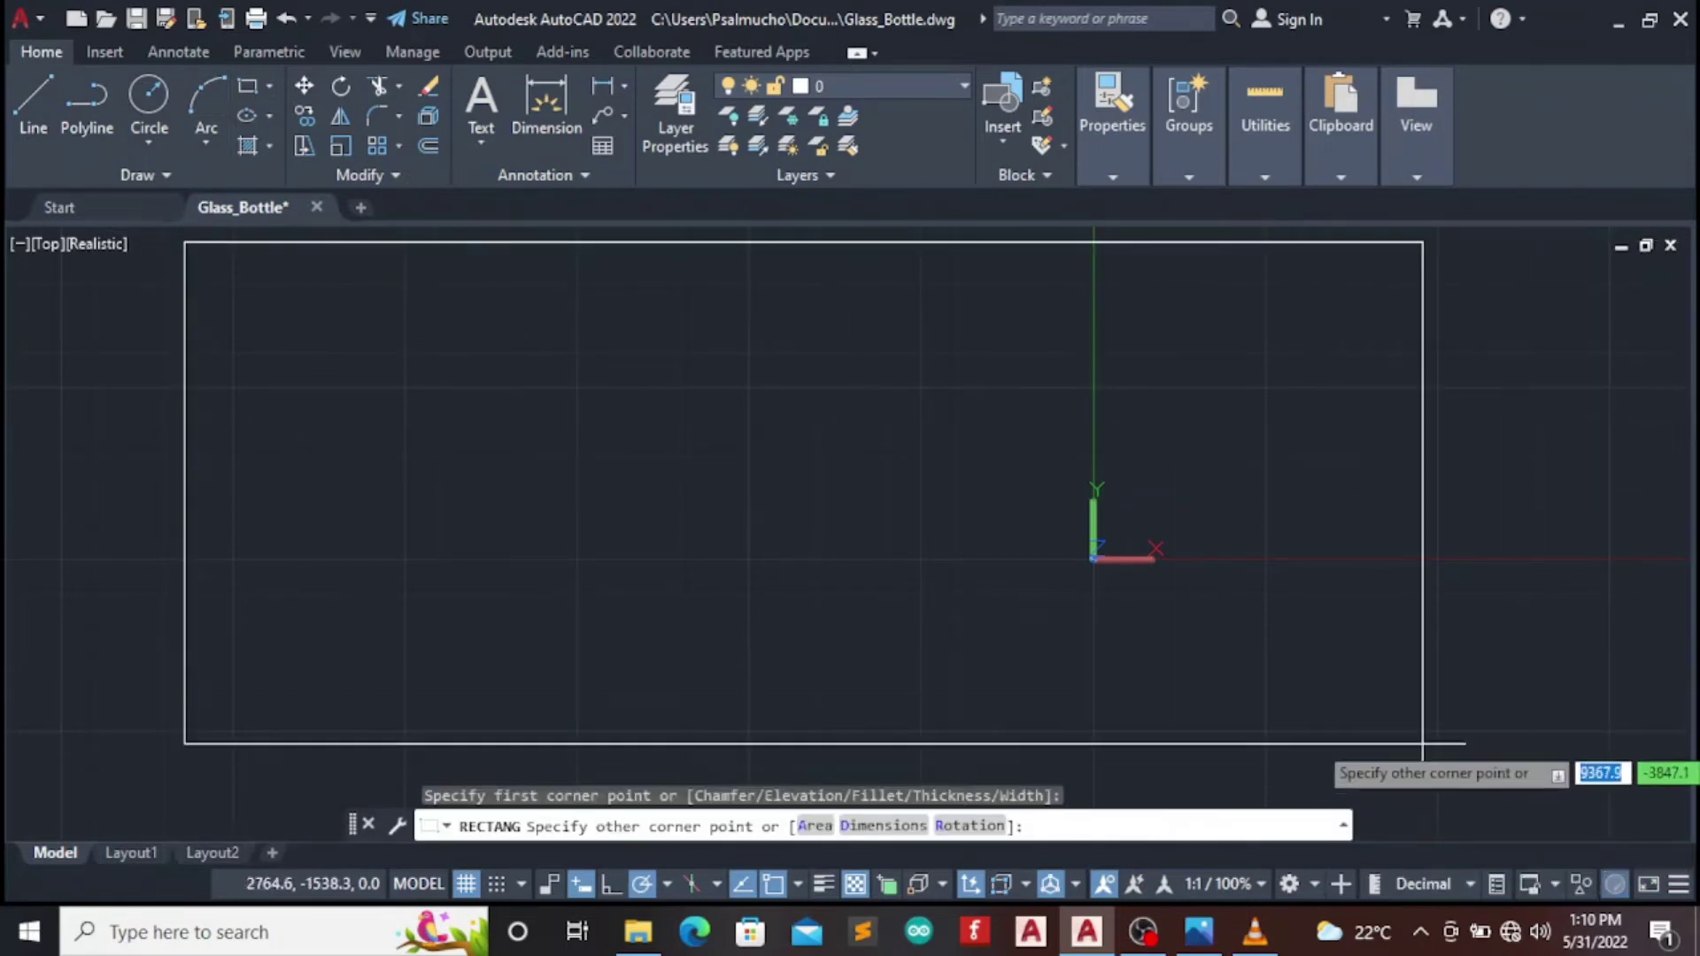
pyautogui.click(1676, 810)
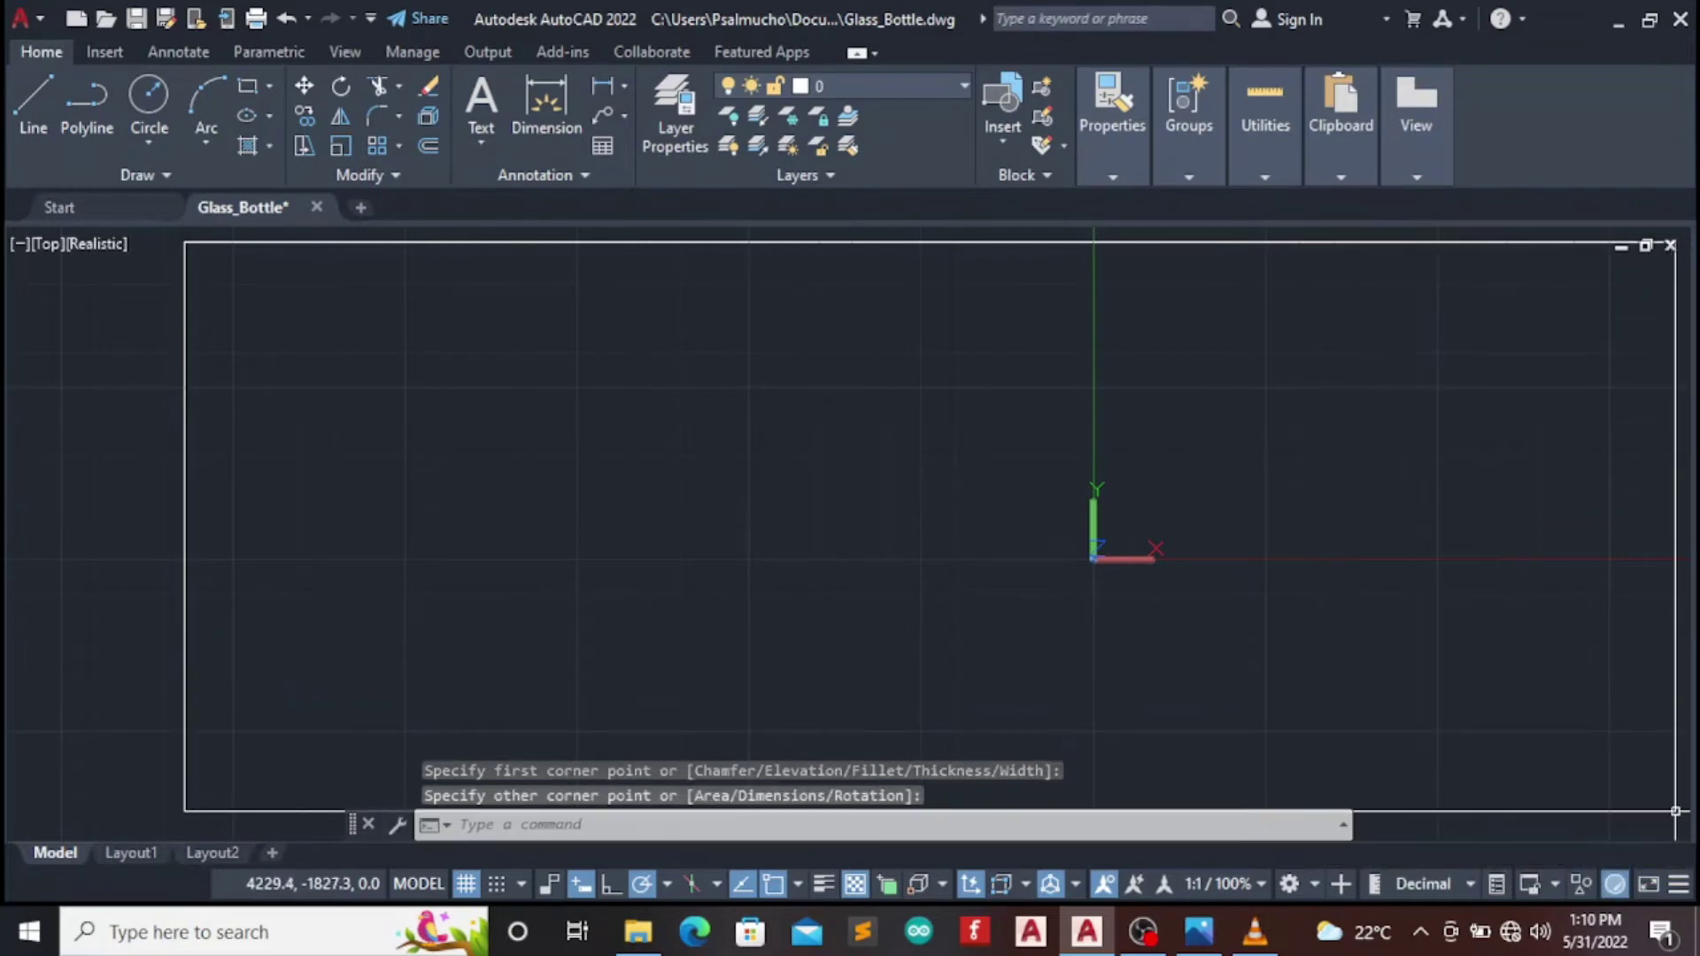
pyautogui.scroll(3, 1204, 512)
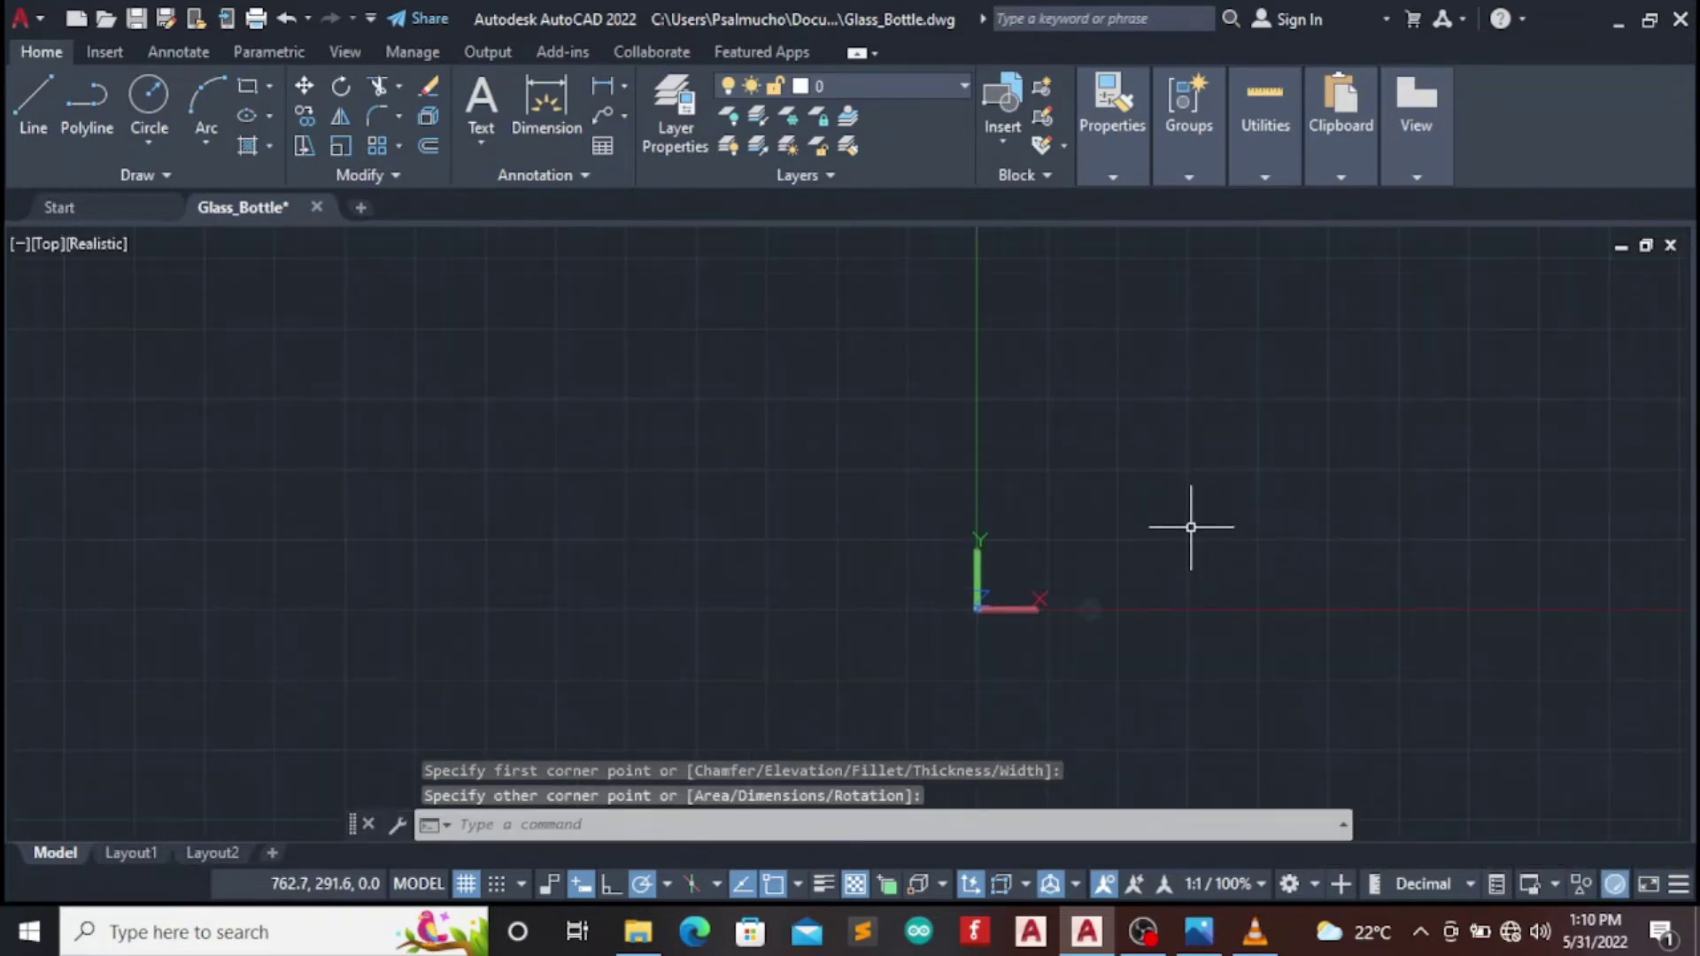
pyautogui.scroll(-4, 1191, 527)
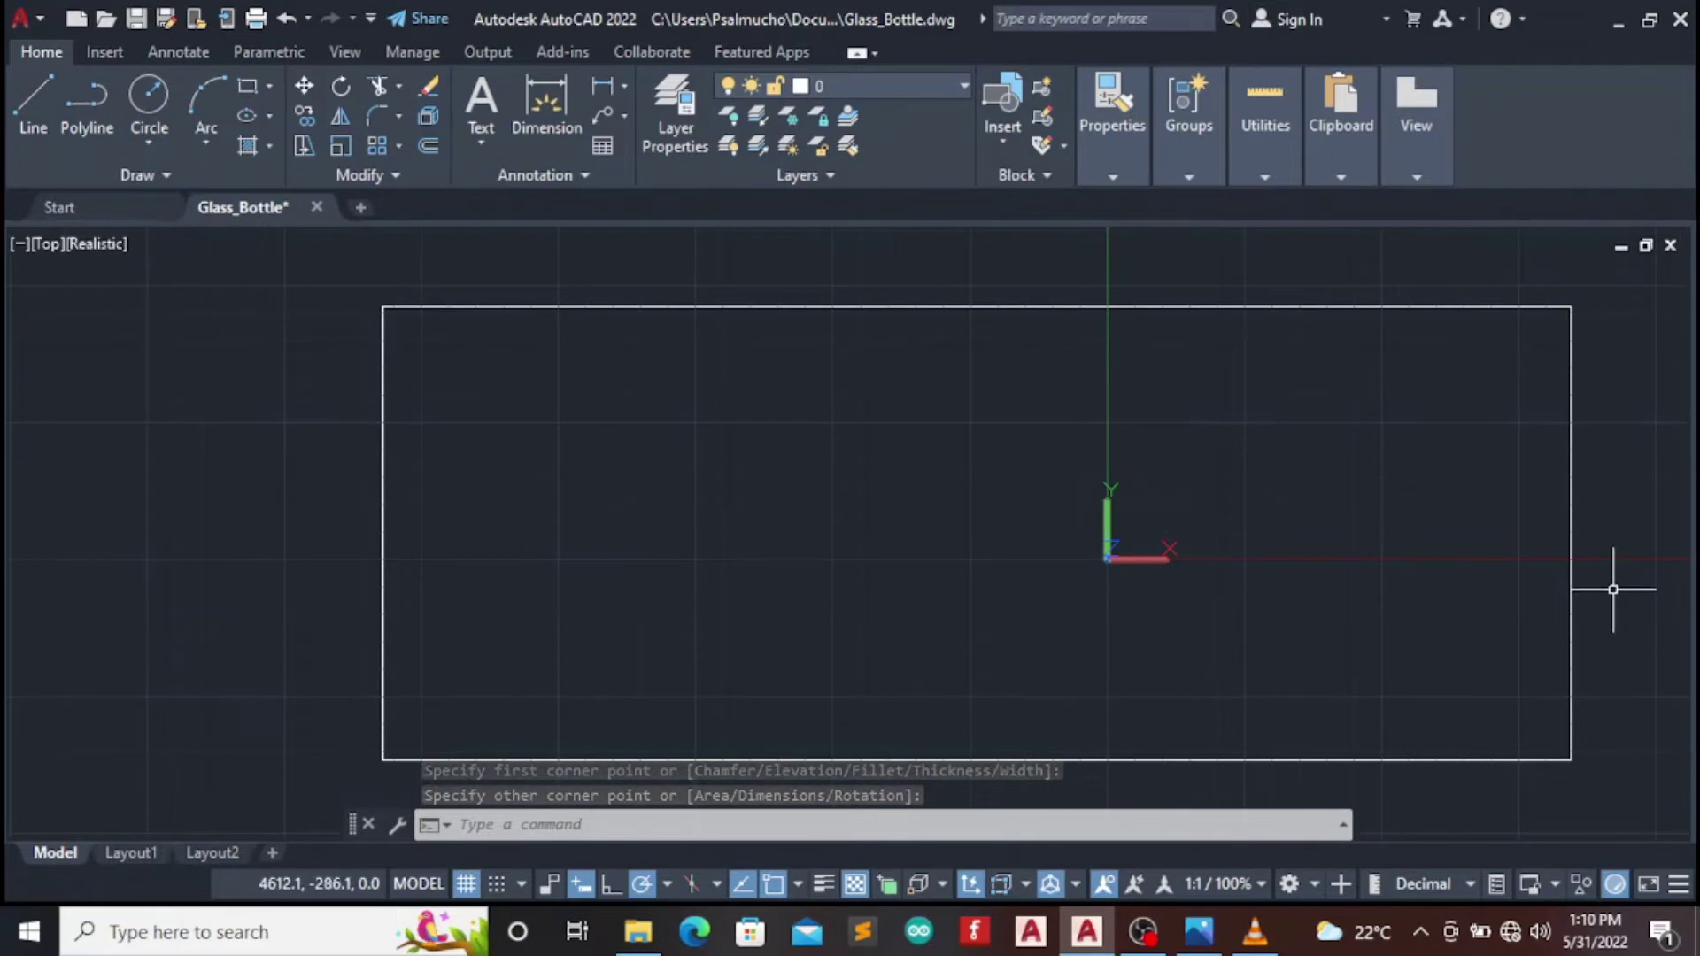
pyautogui.scroll(-4, 1613, 588)
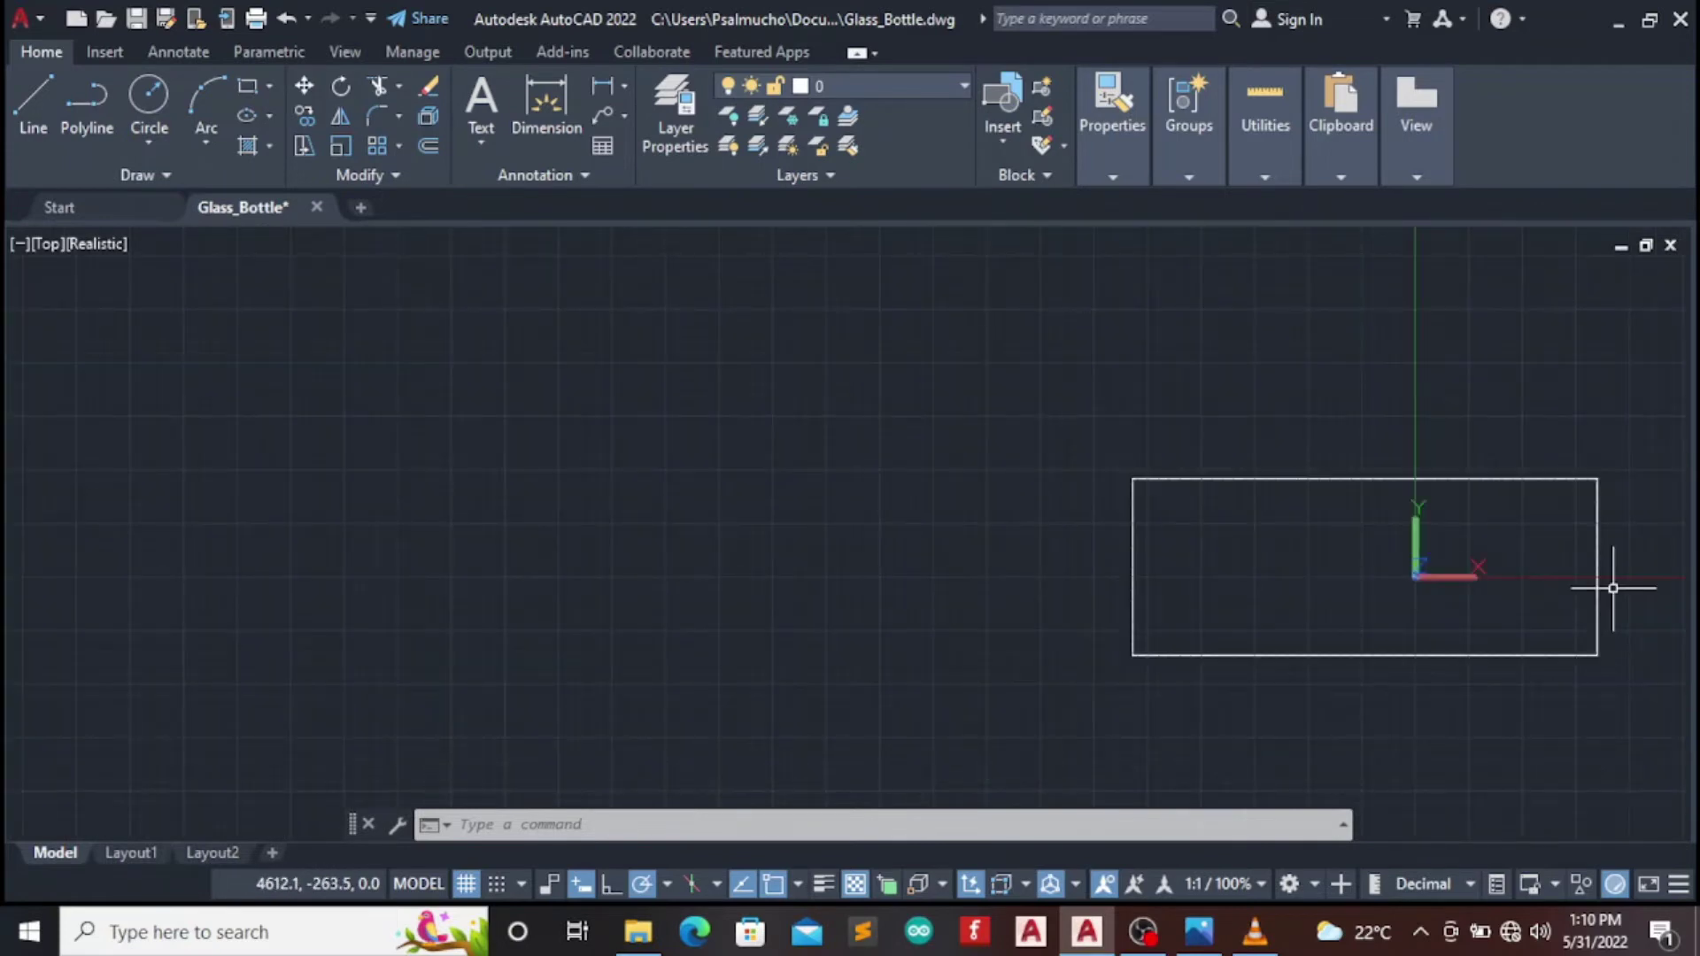
# Pan and zoom the view to centre the large rectangle
pyautogui.write('PAN')
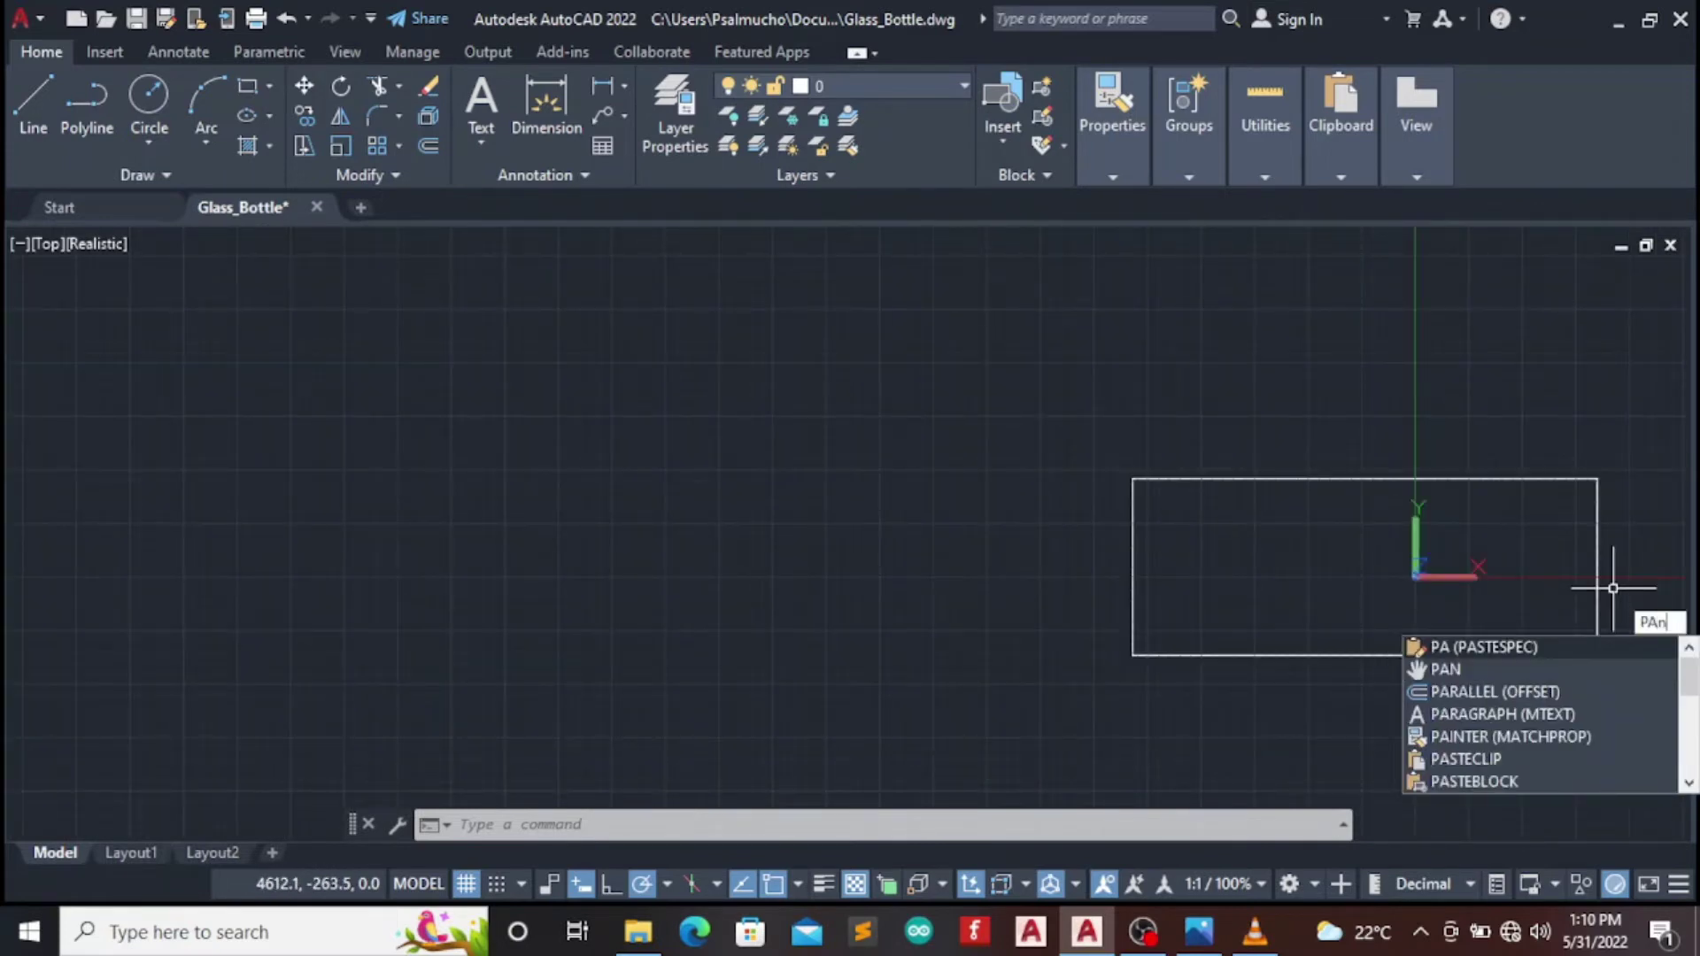
pyautogui.press('Return')
pyautogui.moveTo(1540, 623)
pyautogui.mouseDown()
pyautogui.moveTo(905, 626)
pyautogui.moveTo(1006, 599)
pyautogui.mouseUp()
pyautogui.scroll(1, 903, 611)
pyautogui.scroll(3, 904, 602)
pyautogui.scroll(2, 904, 600)
pyautogui.scroll(-2, 1067, 596)
pyautogui.scroll(-1, 1063, 595)
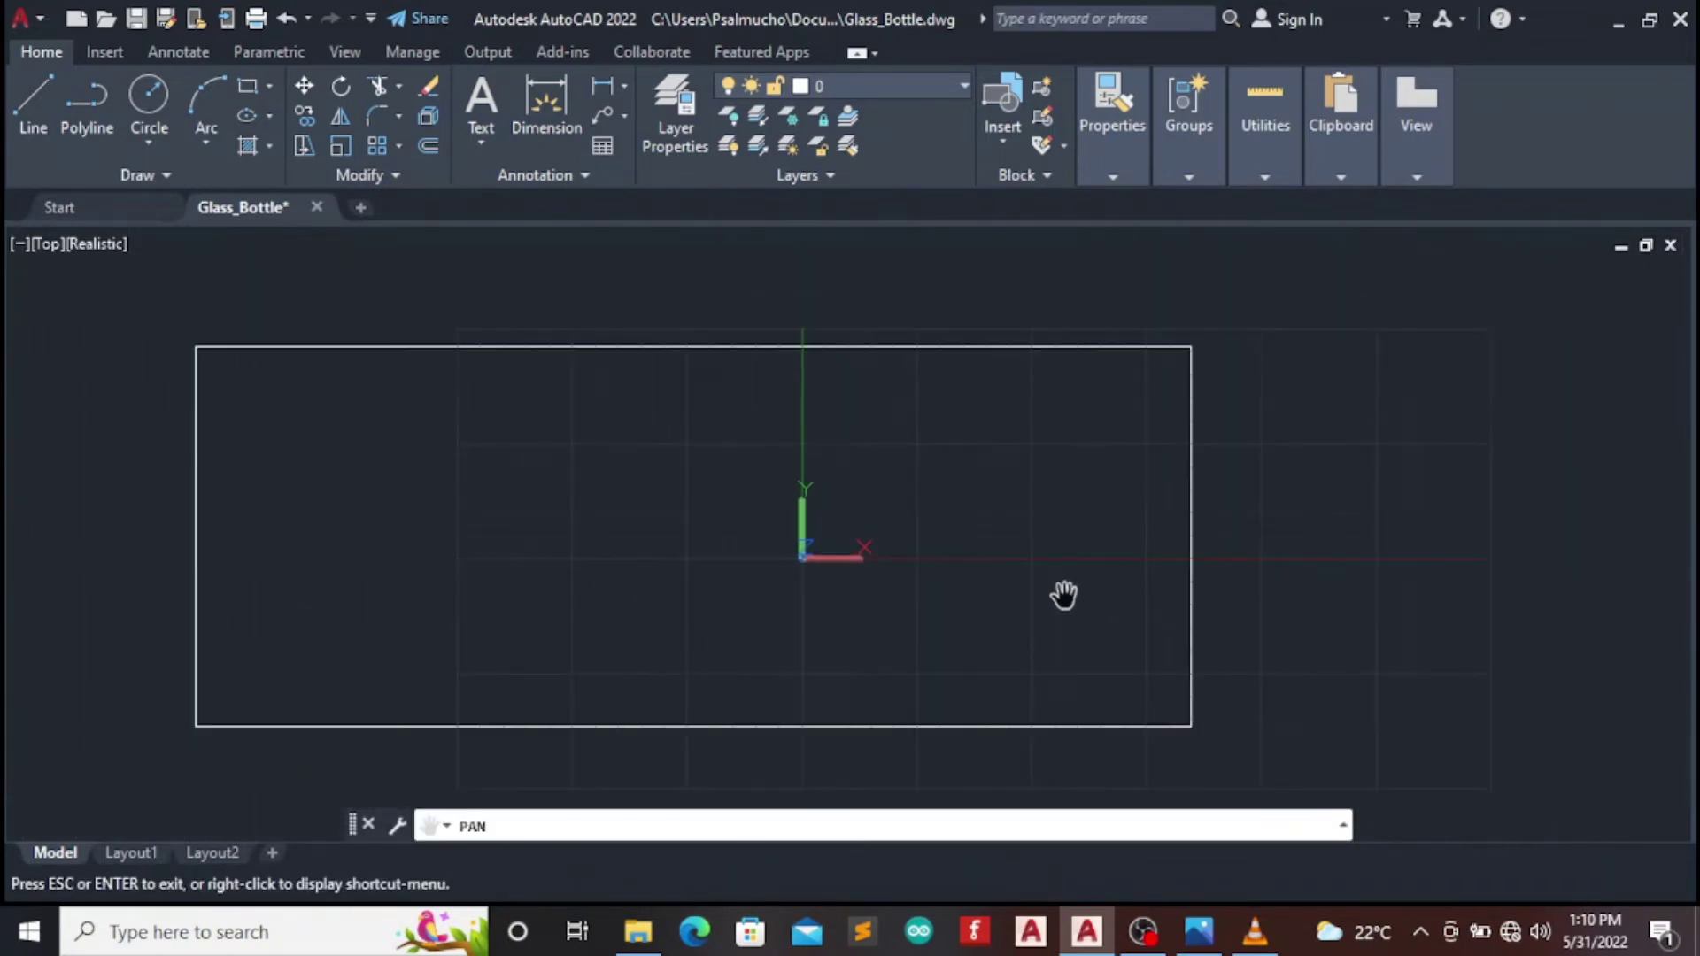
pyautogui.press('Escape')
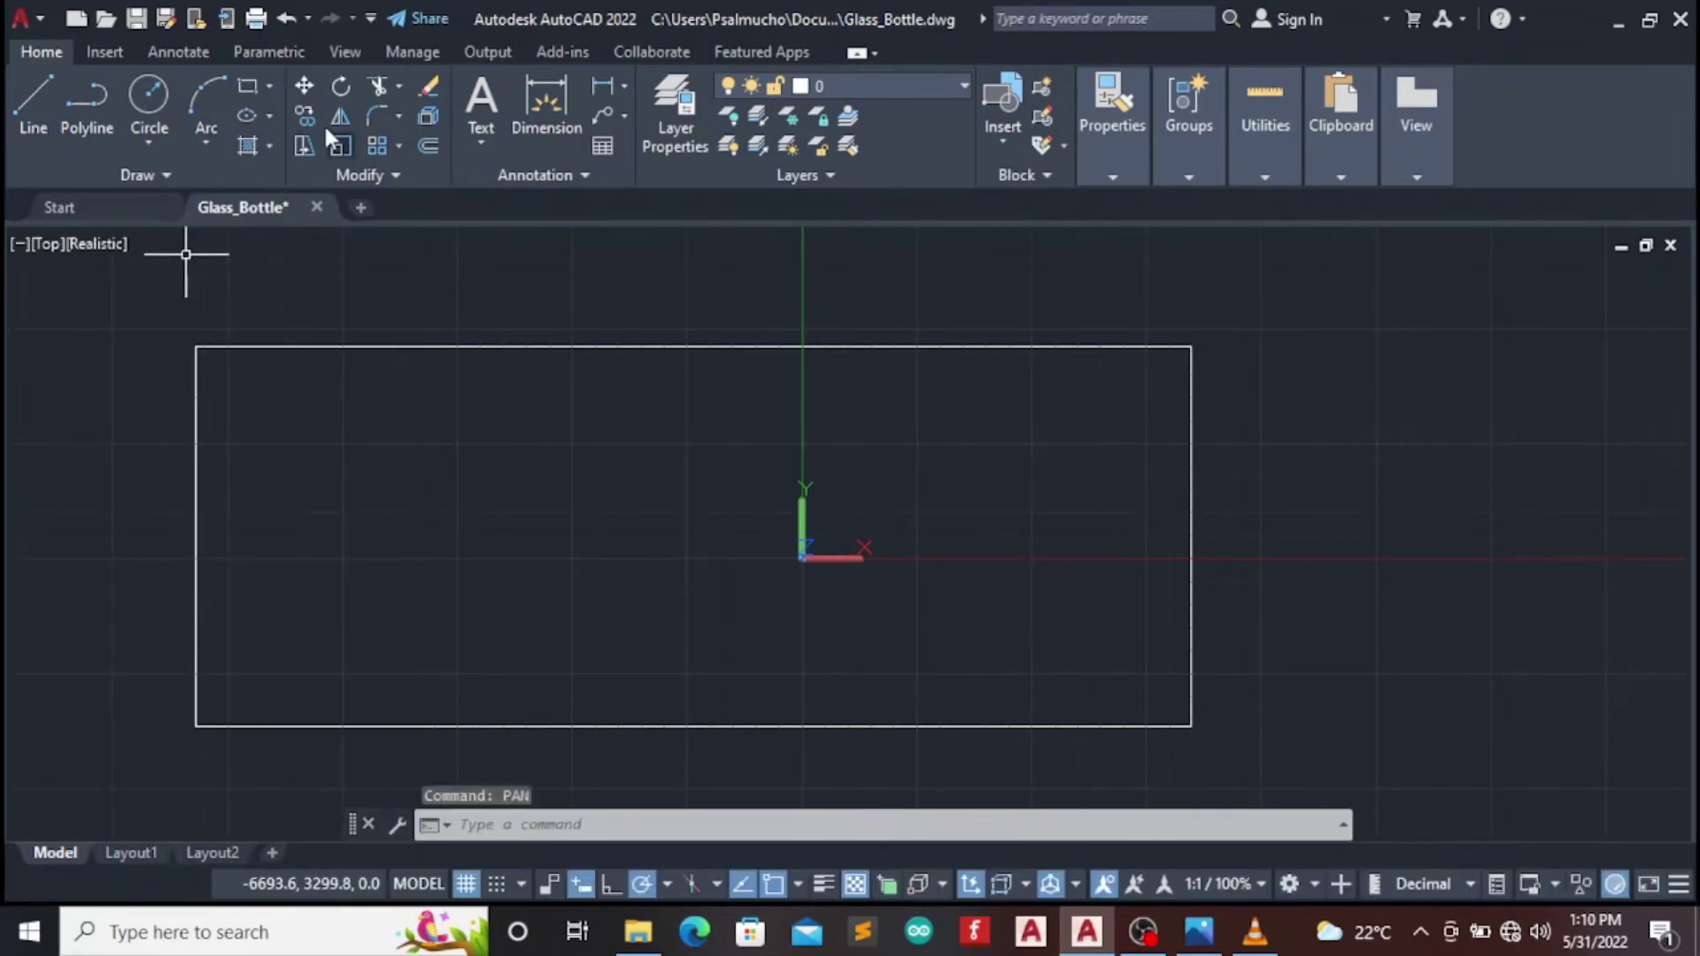
pyautogui.click(304, 85)
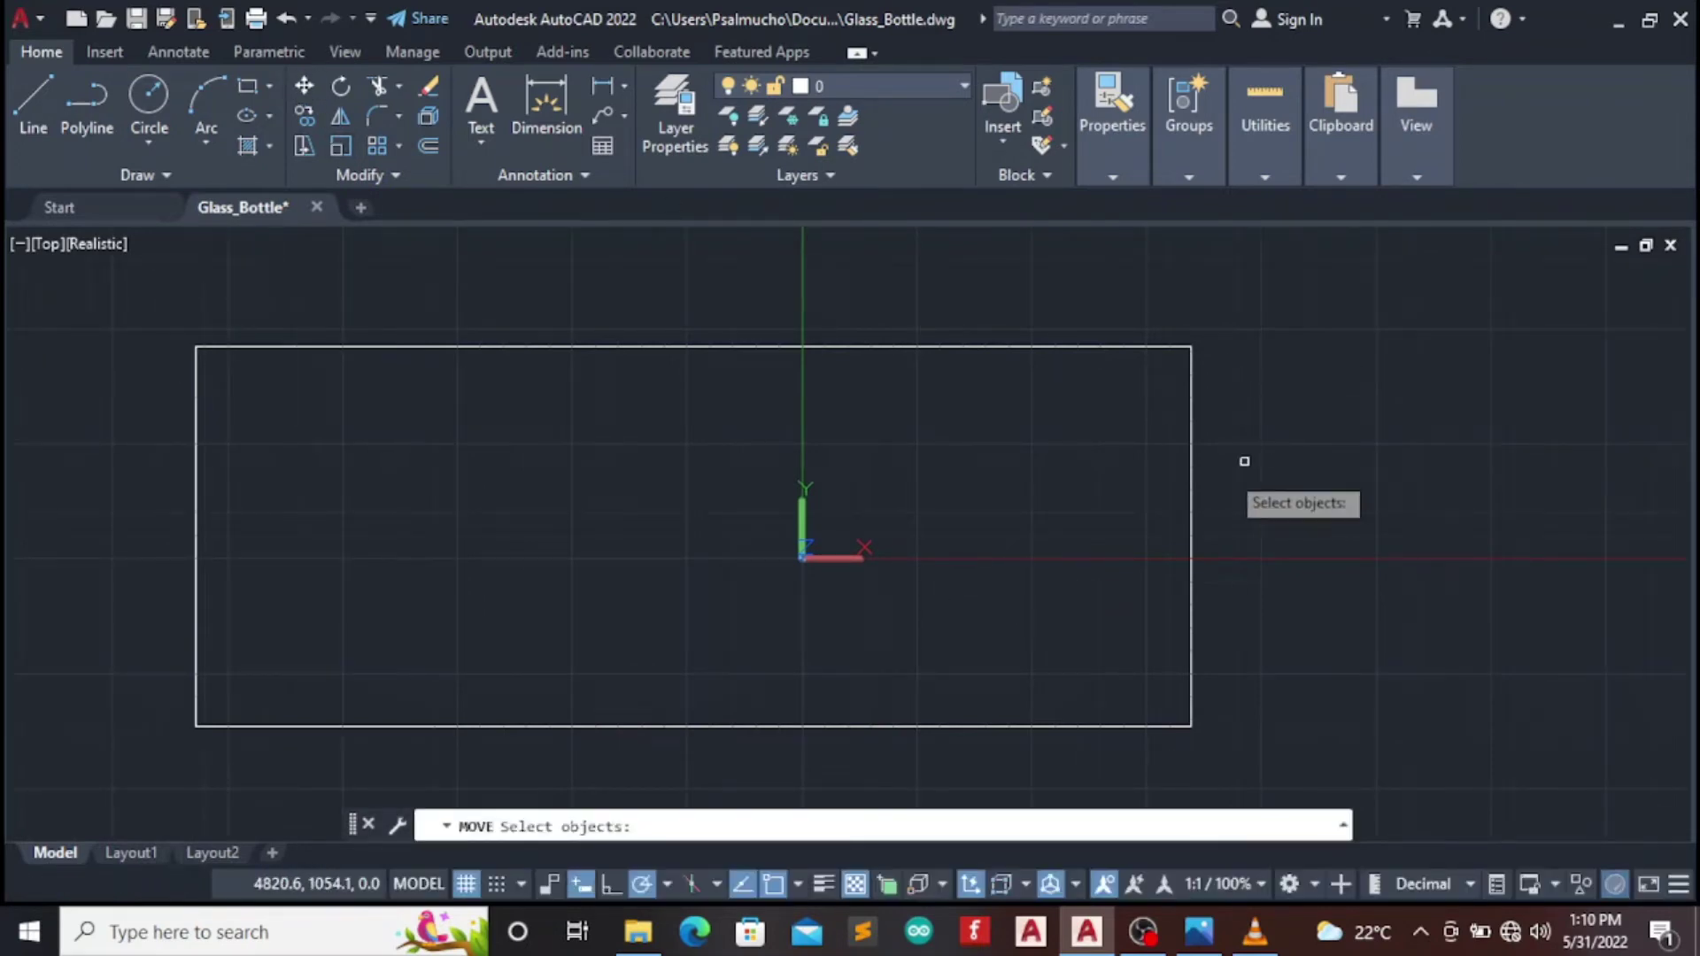
pyautogui.click(1191, 506)
pyautogui.press('Return')
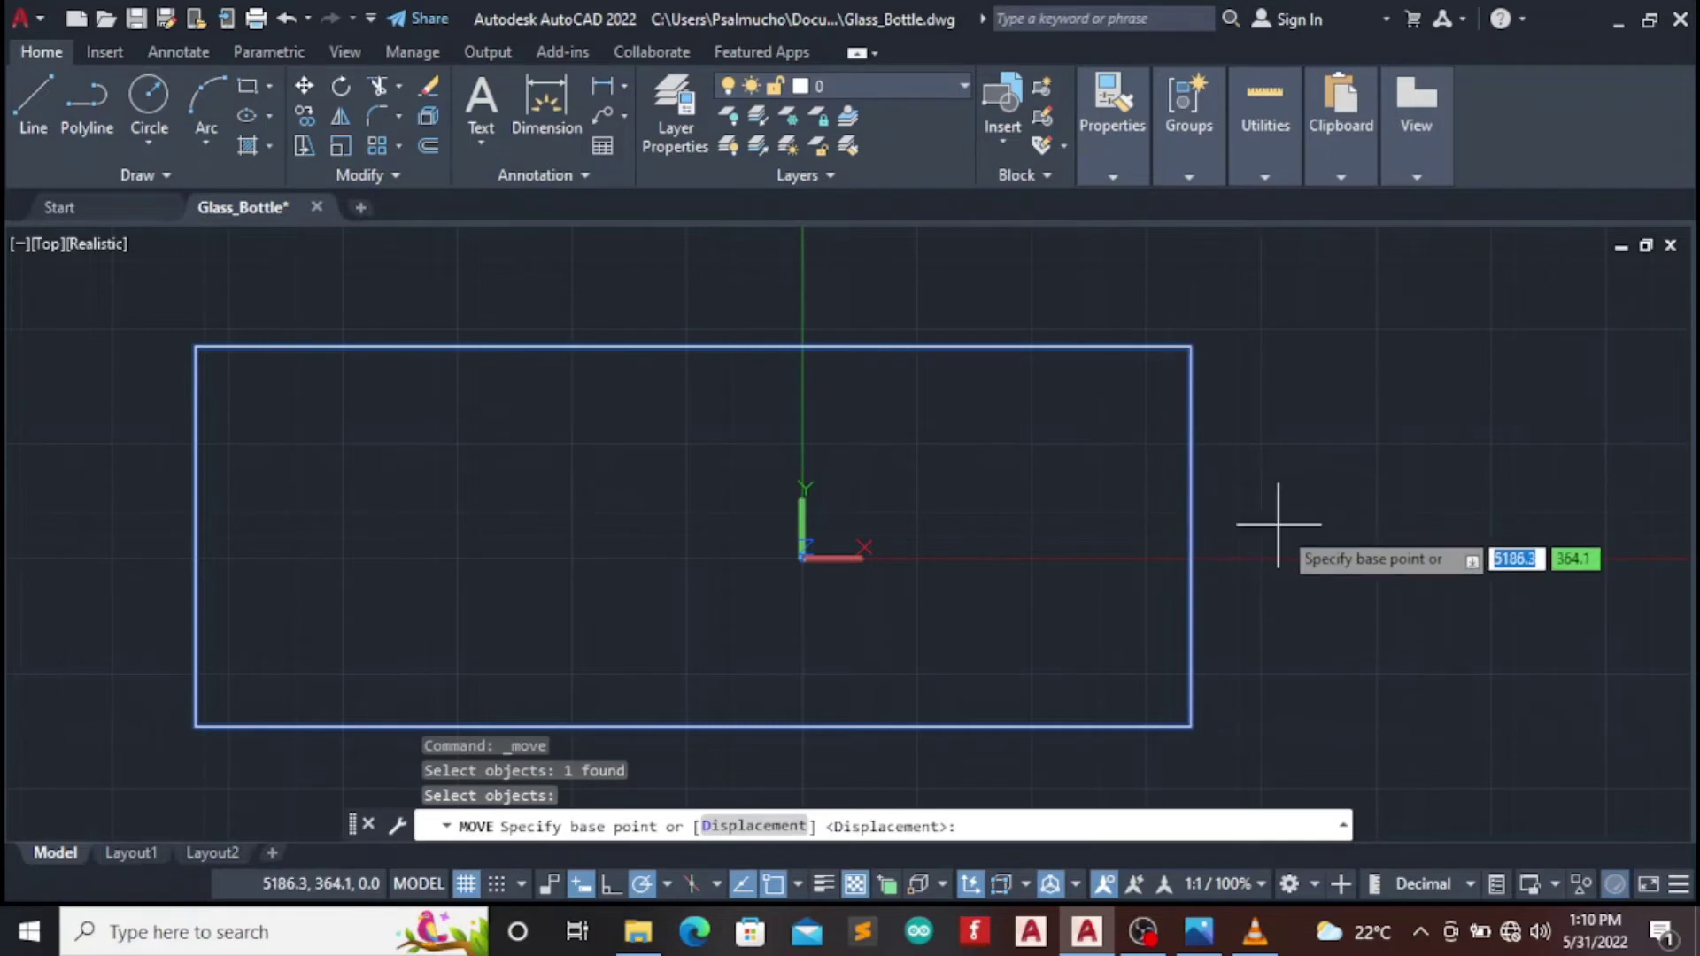
pyautogui.click(1228, 532)
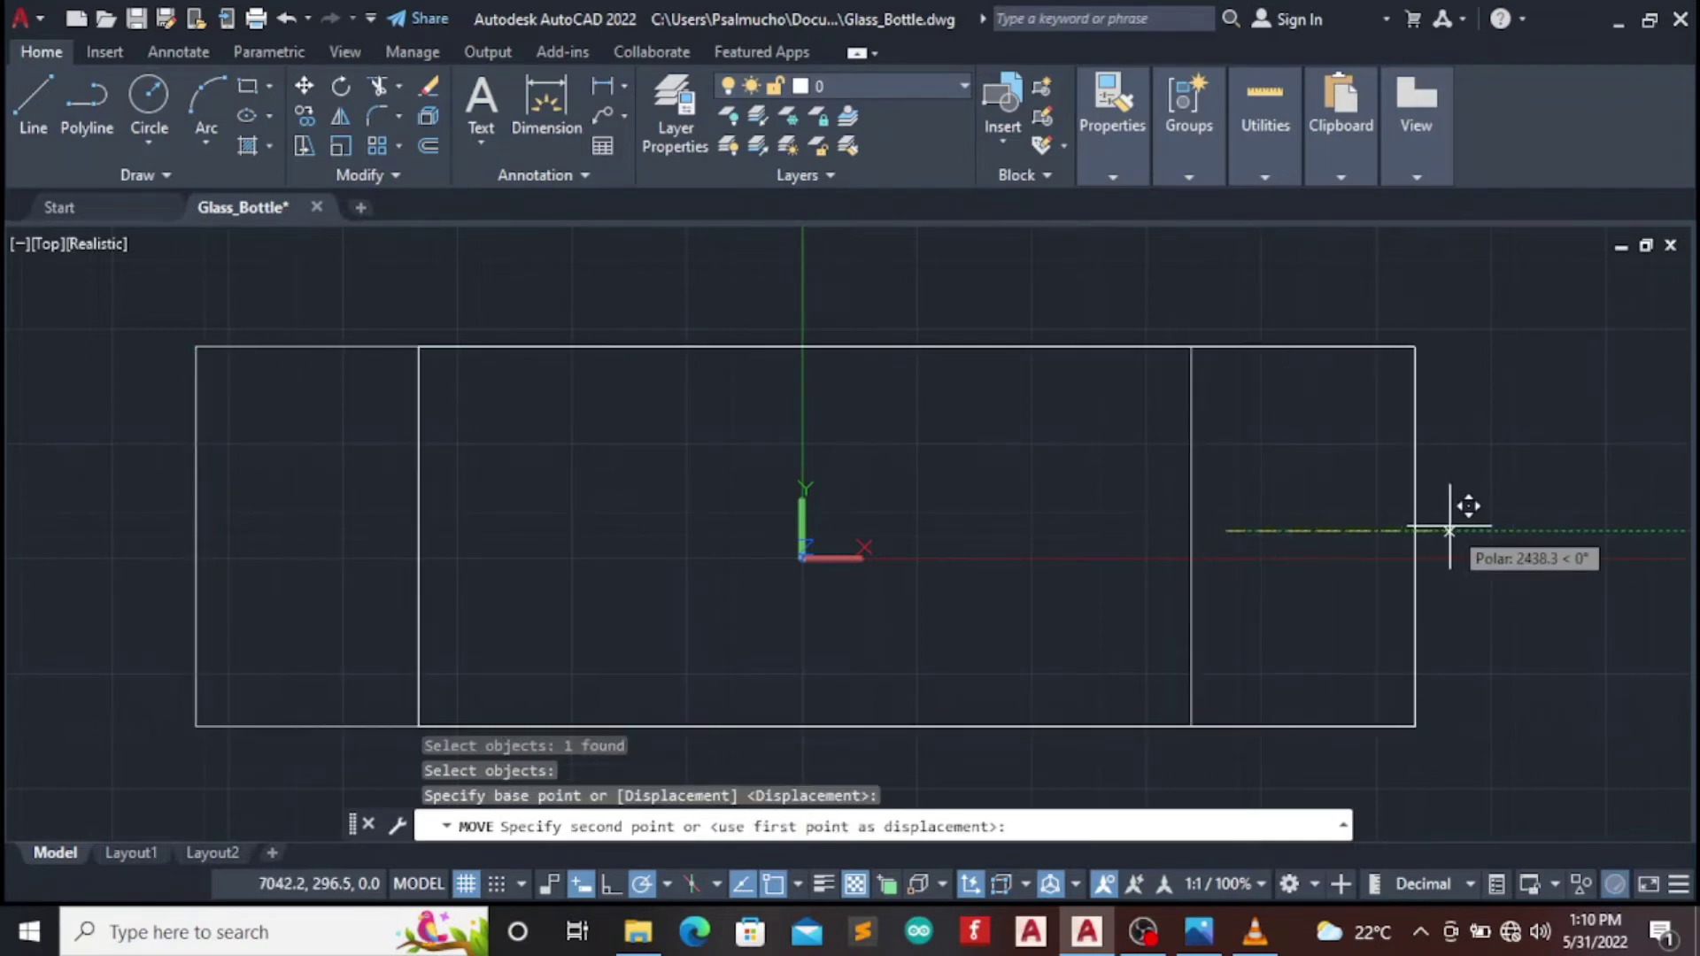
pyautogui.click(1423, 531)
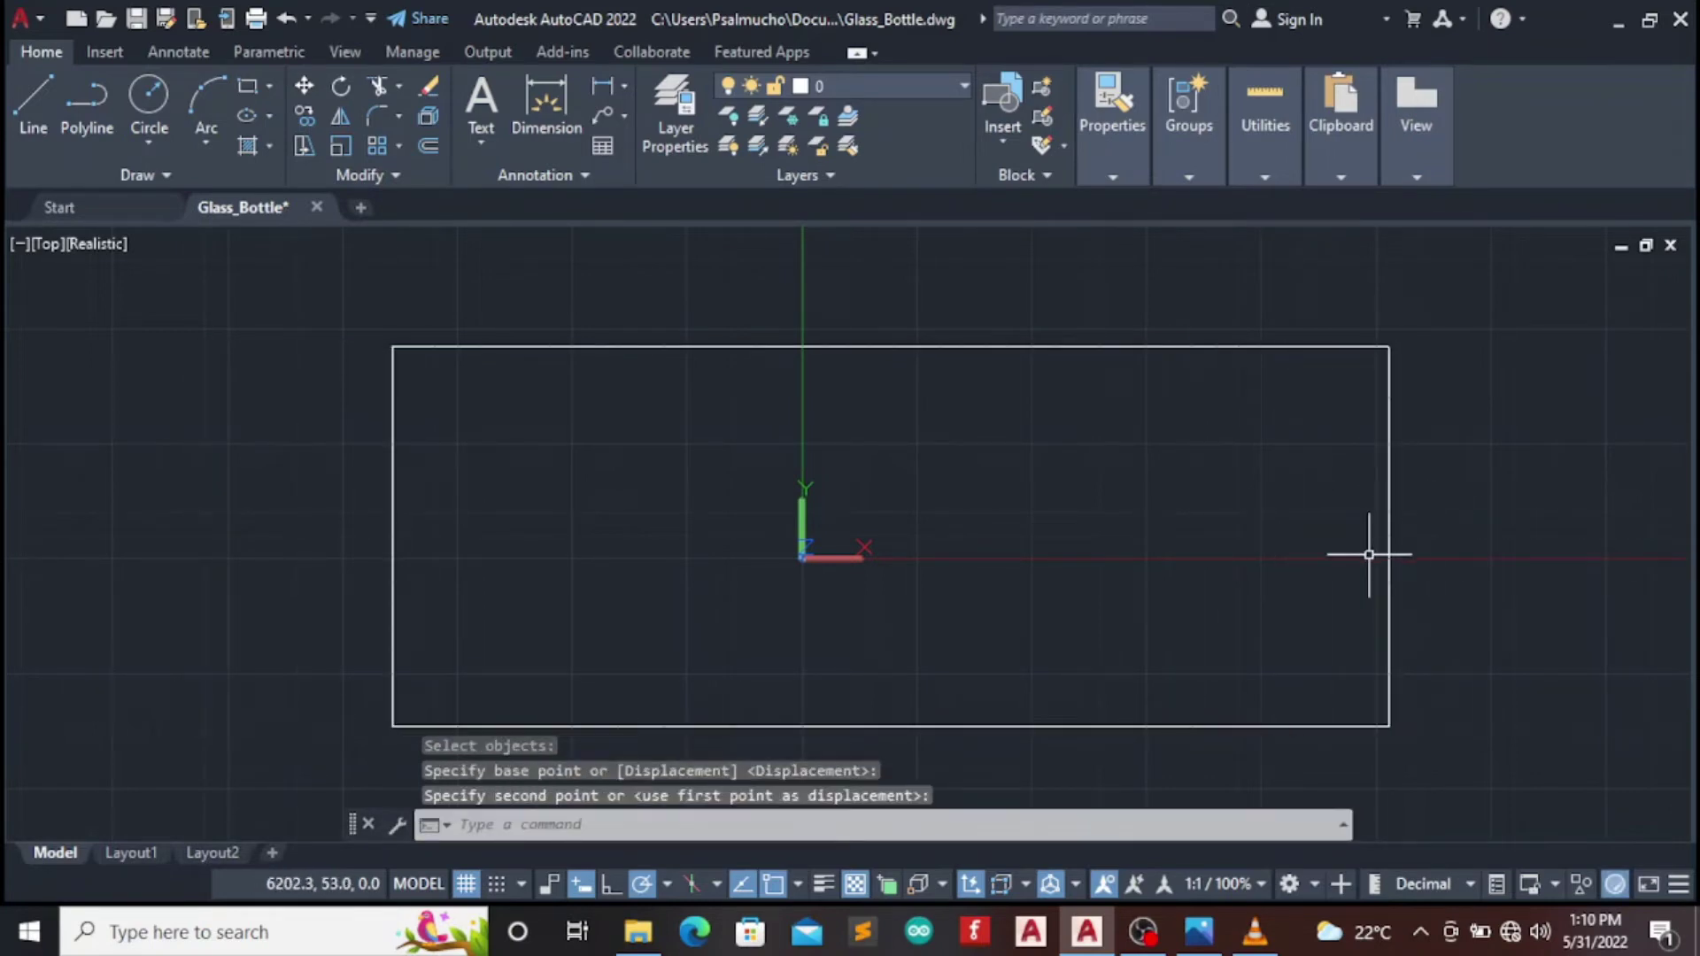
pyautogui.click(46, 244)
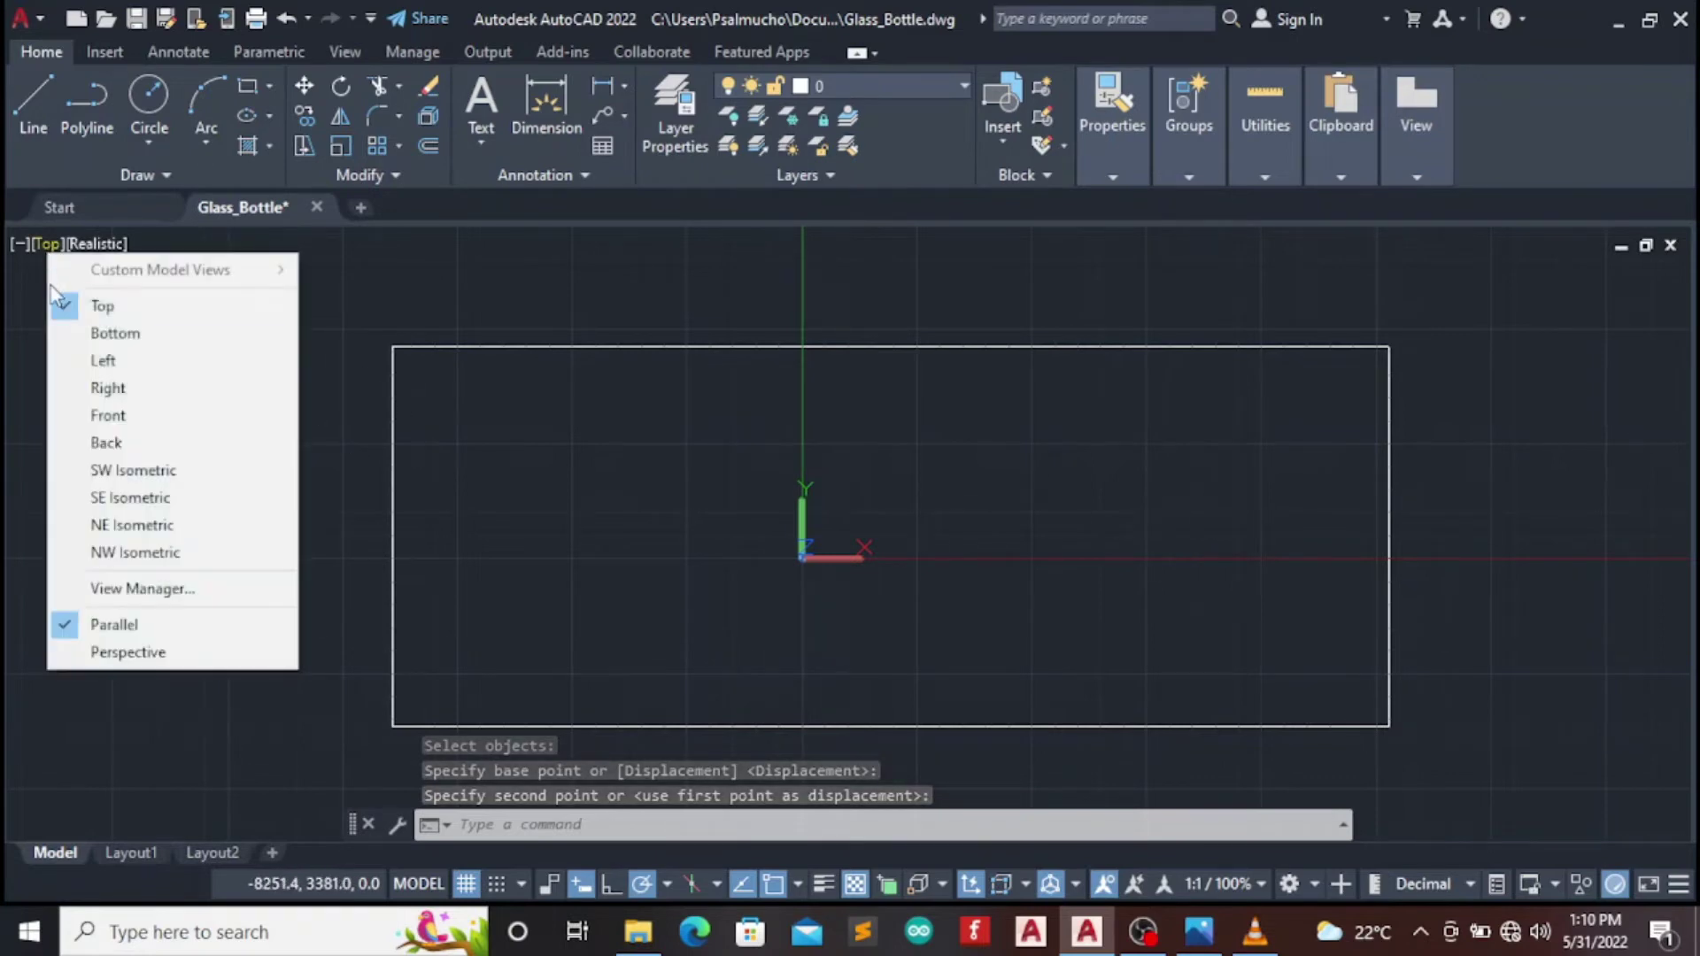
pyautogui.click(124, 467)
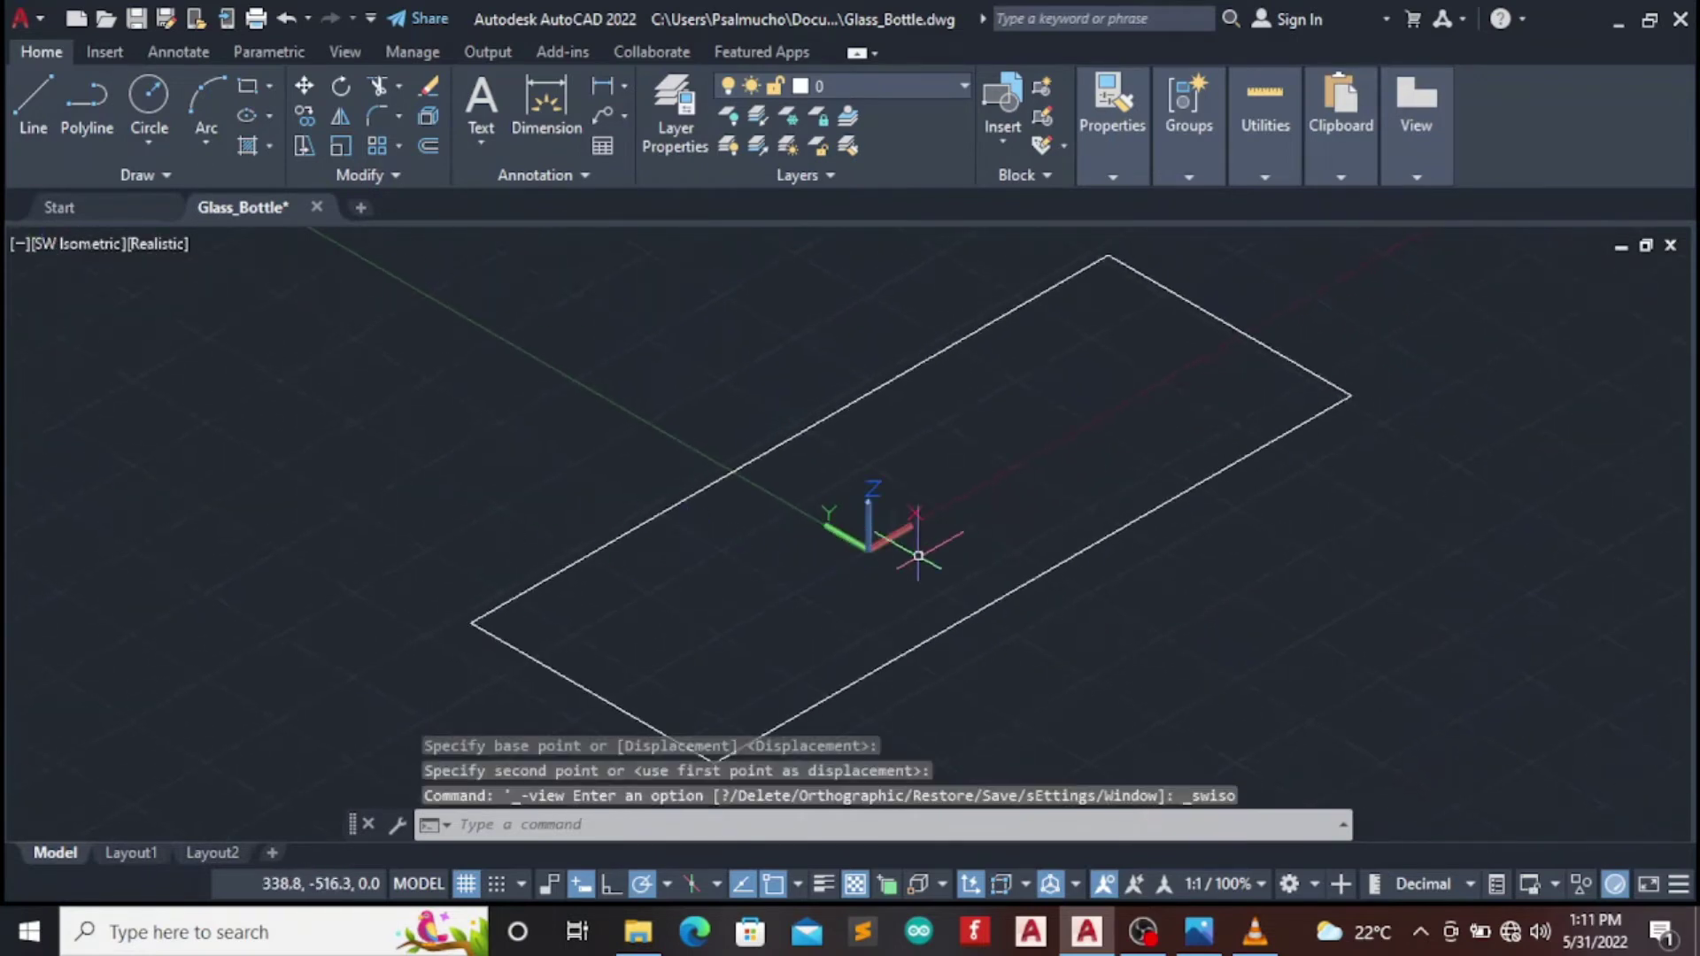
pyautogui.scroll(2, 910, 543)
pyautogui.scroll(2, 901, 531)
pyautogui.scroll(-5, 902, 529)
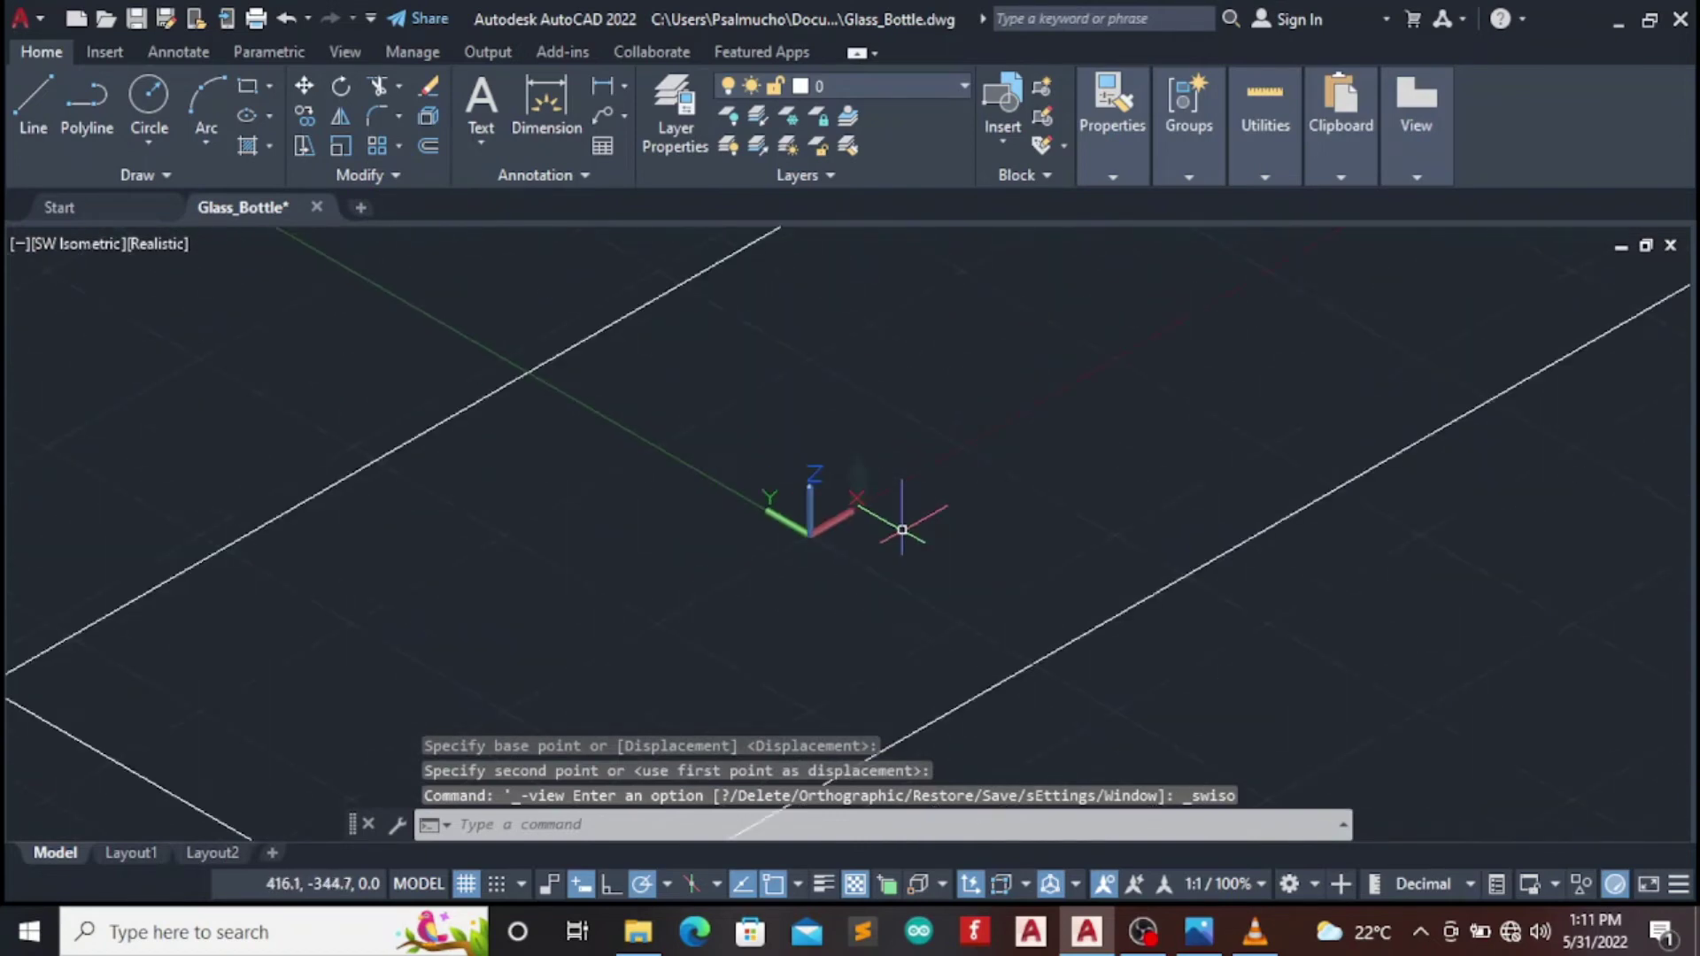
pyautogui.scroll(-3, 917, 514)
pyautogui.scroll(4, 885, 505)
pyautogui.scroll(4, 797, 487)
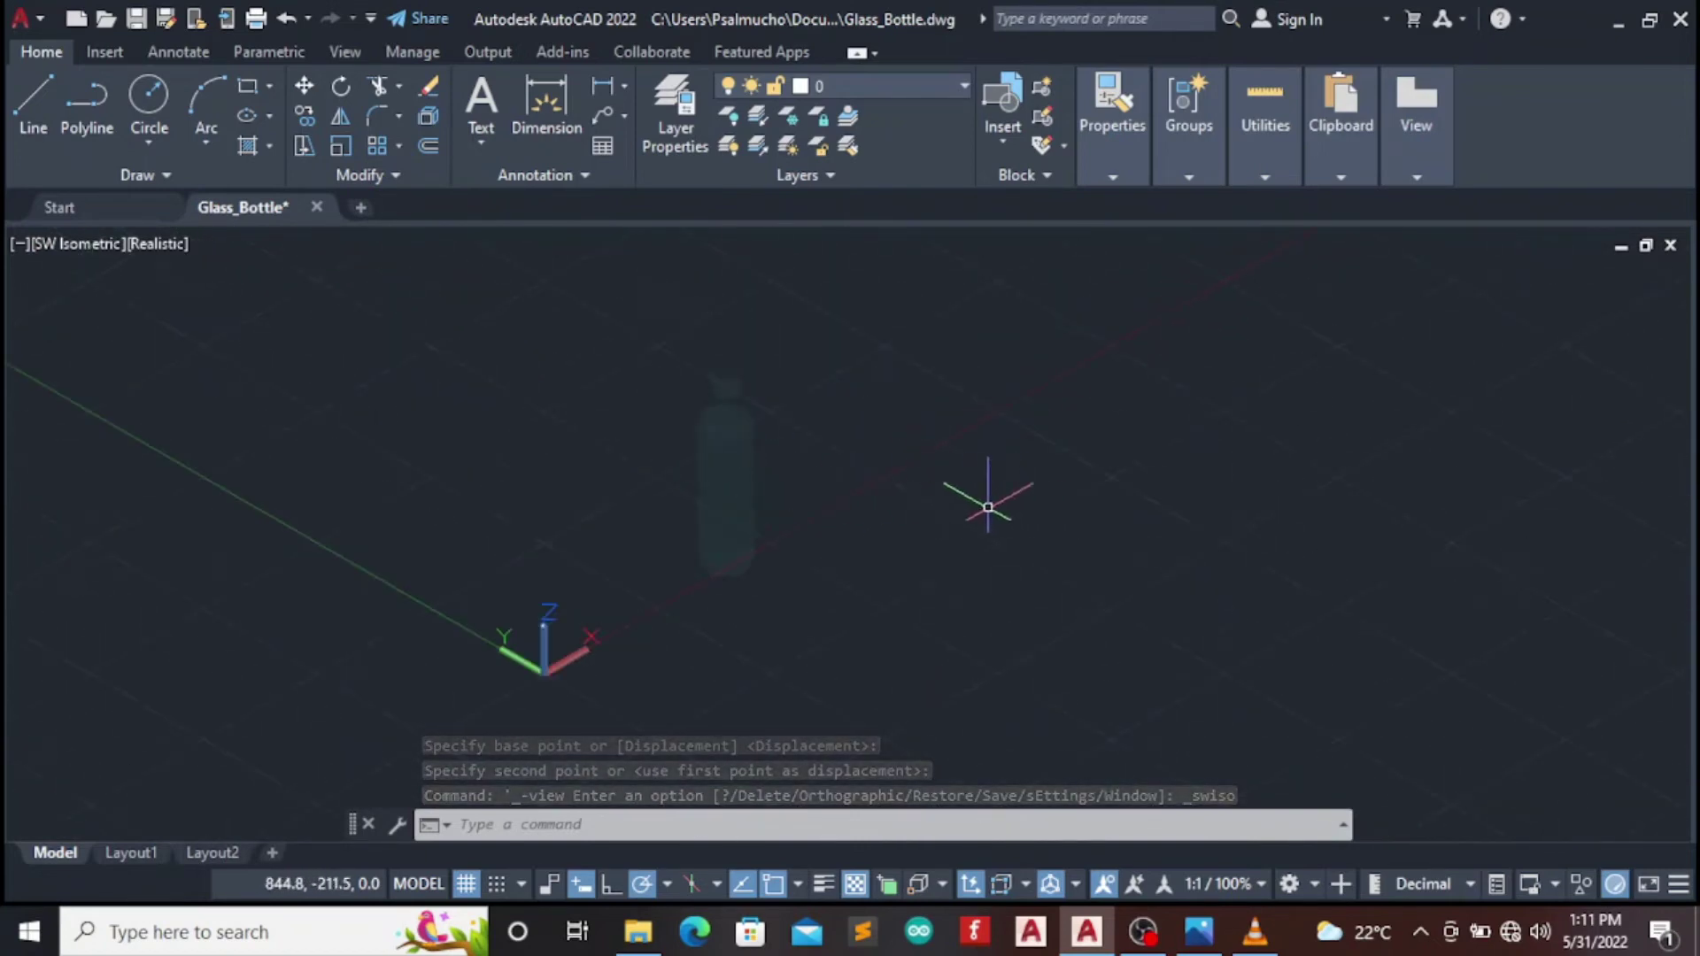
pyautogui.scroll(2, 948, 493)
pyautogui.scroll(-3, 948, 493)
pyautogui.scroll(-5, 949, 504)
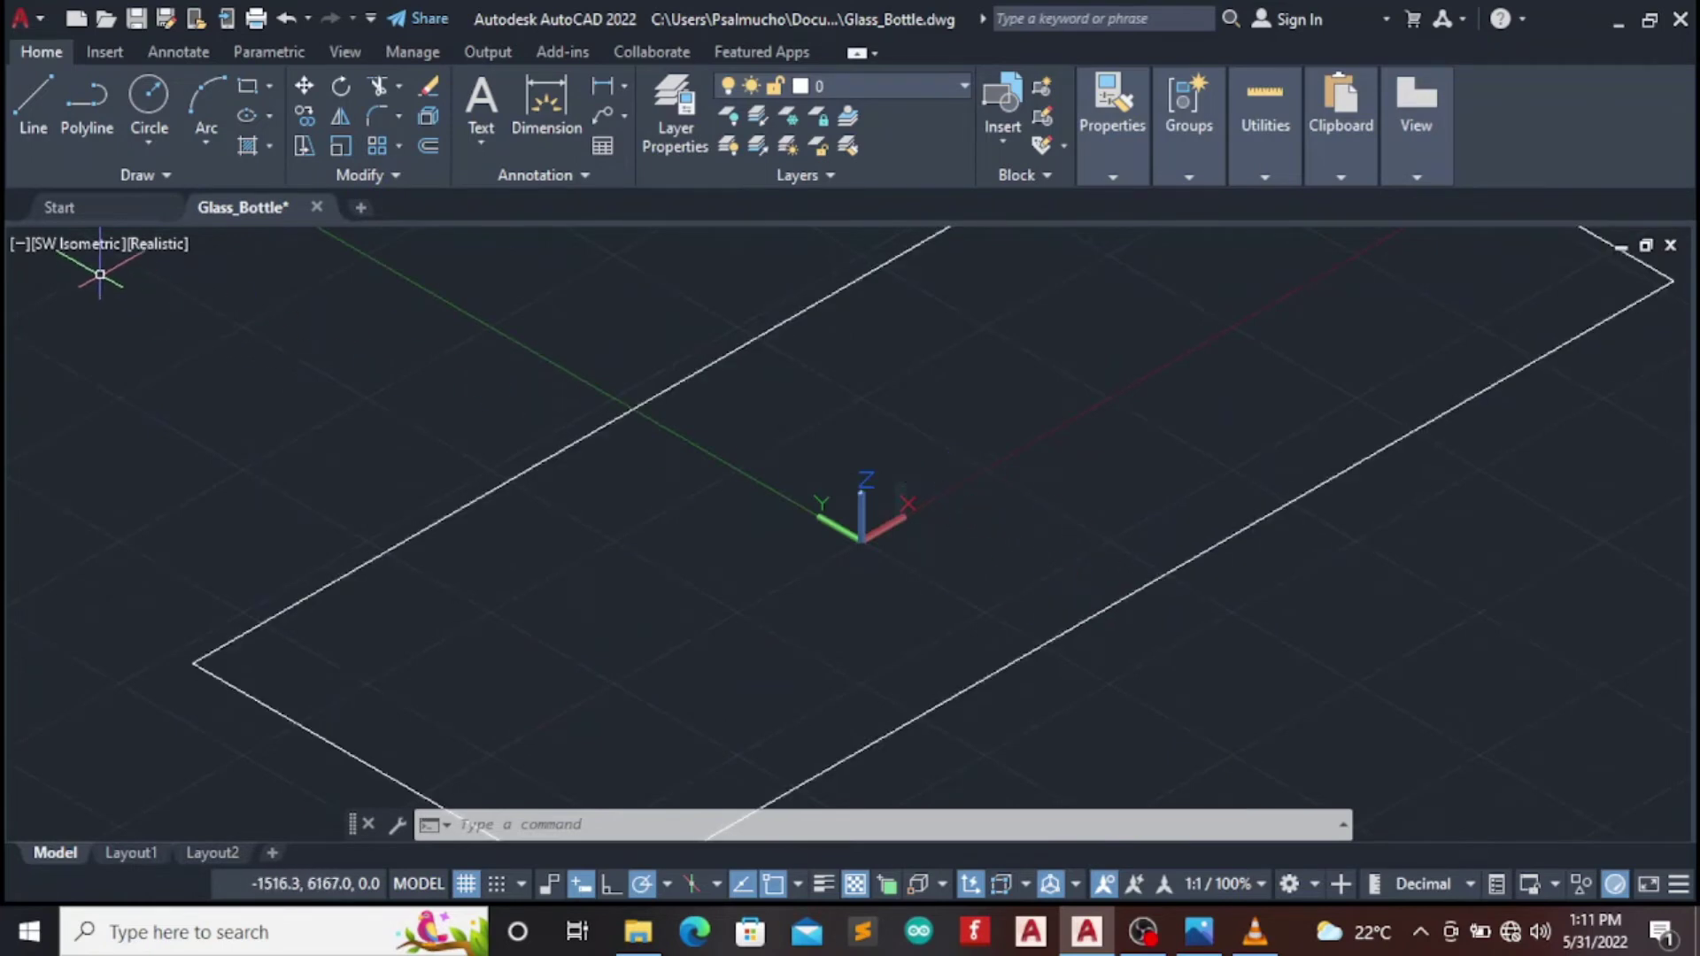
pyautogui.click(64, 249)
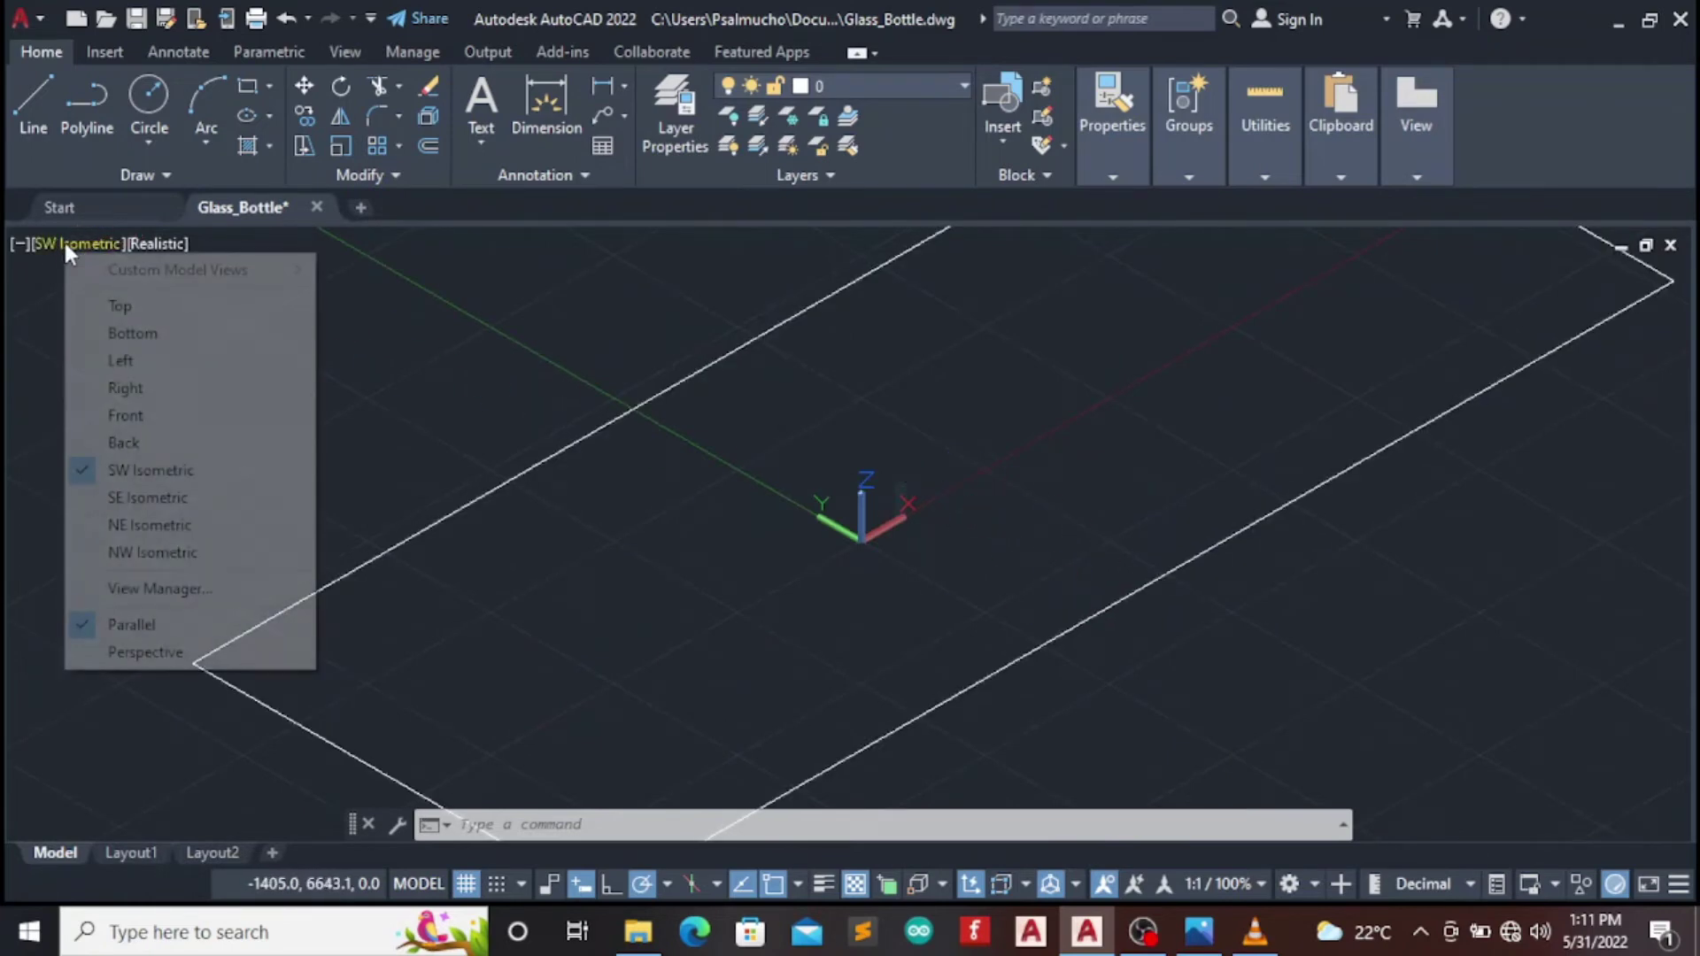
pyautogui.click(124, 416)
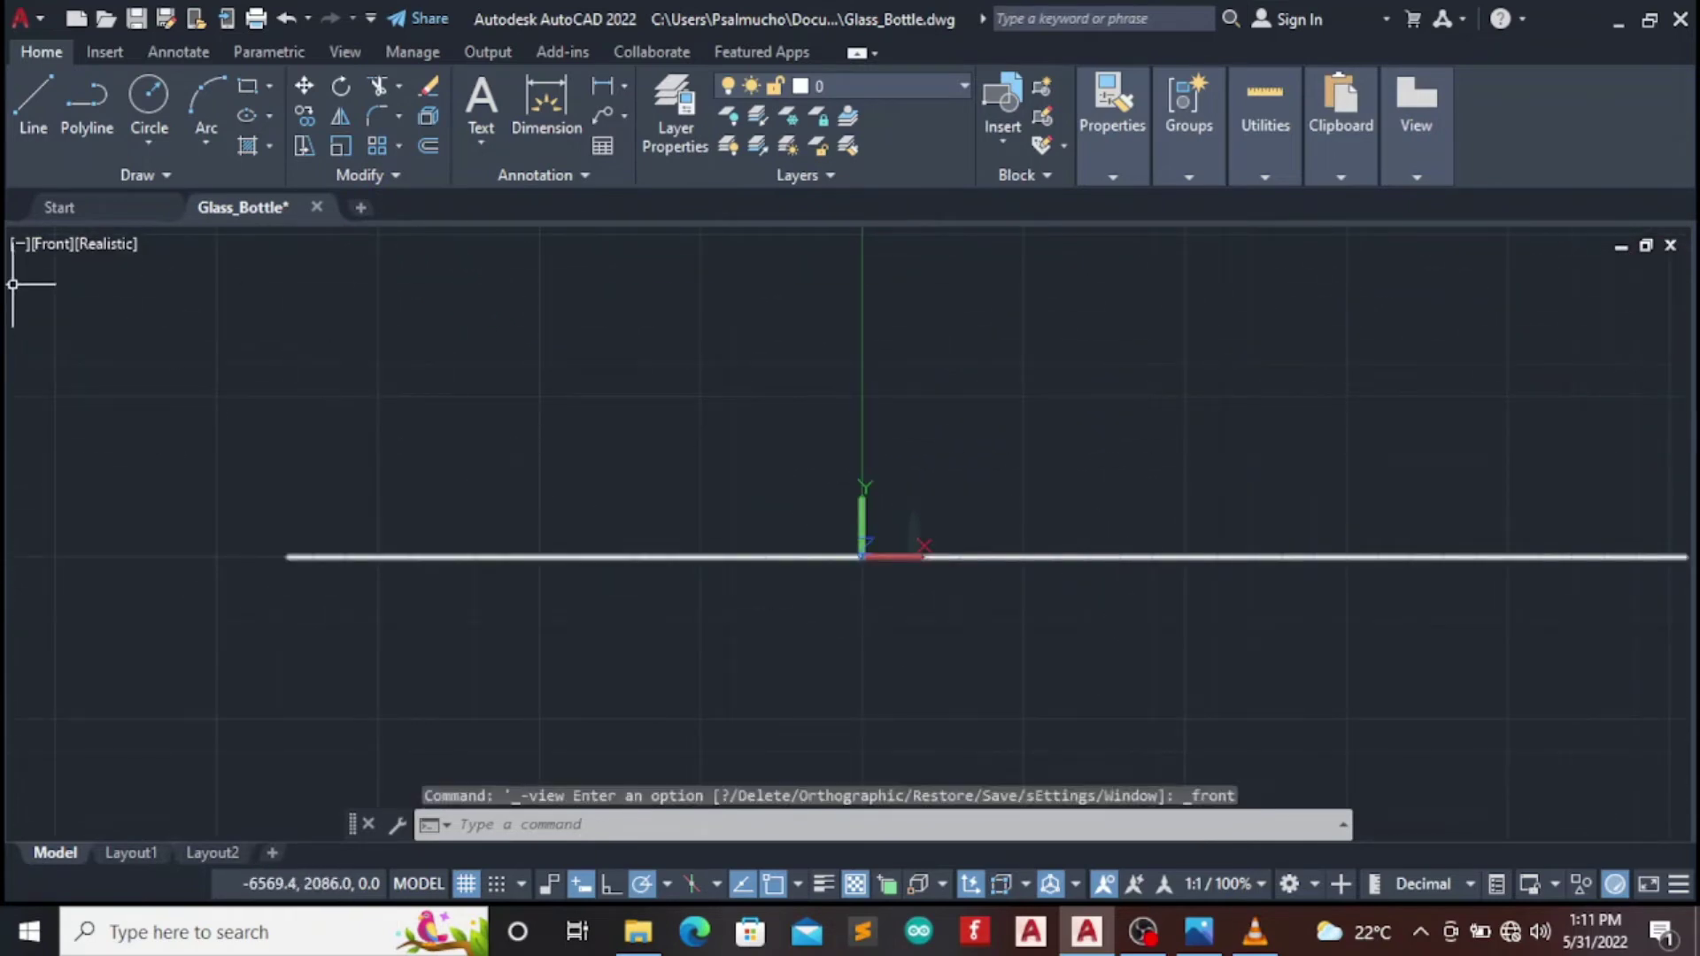
pyautogui.click(51, 243)
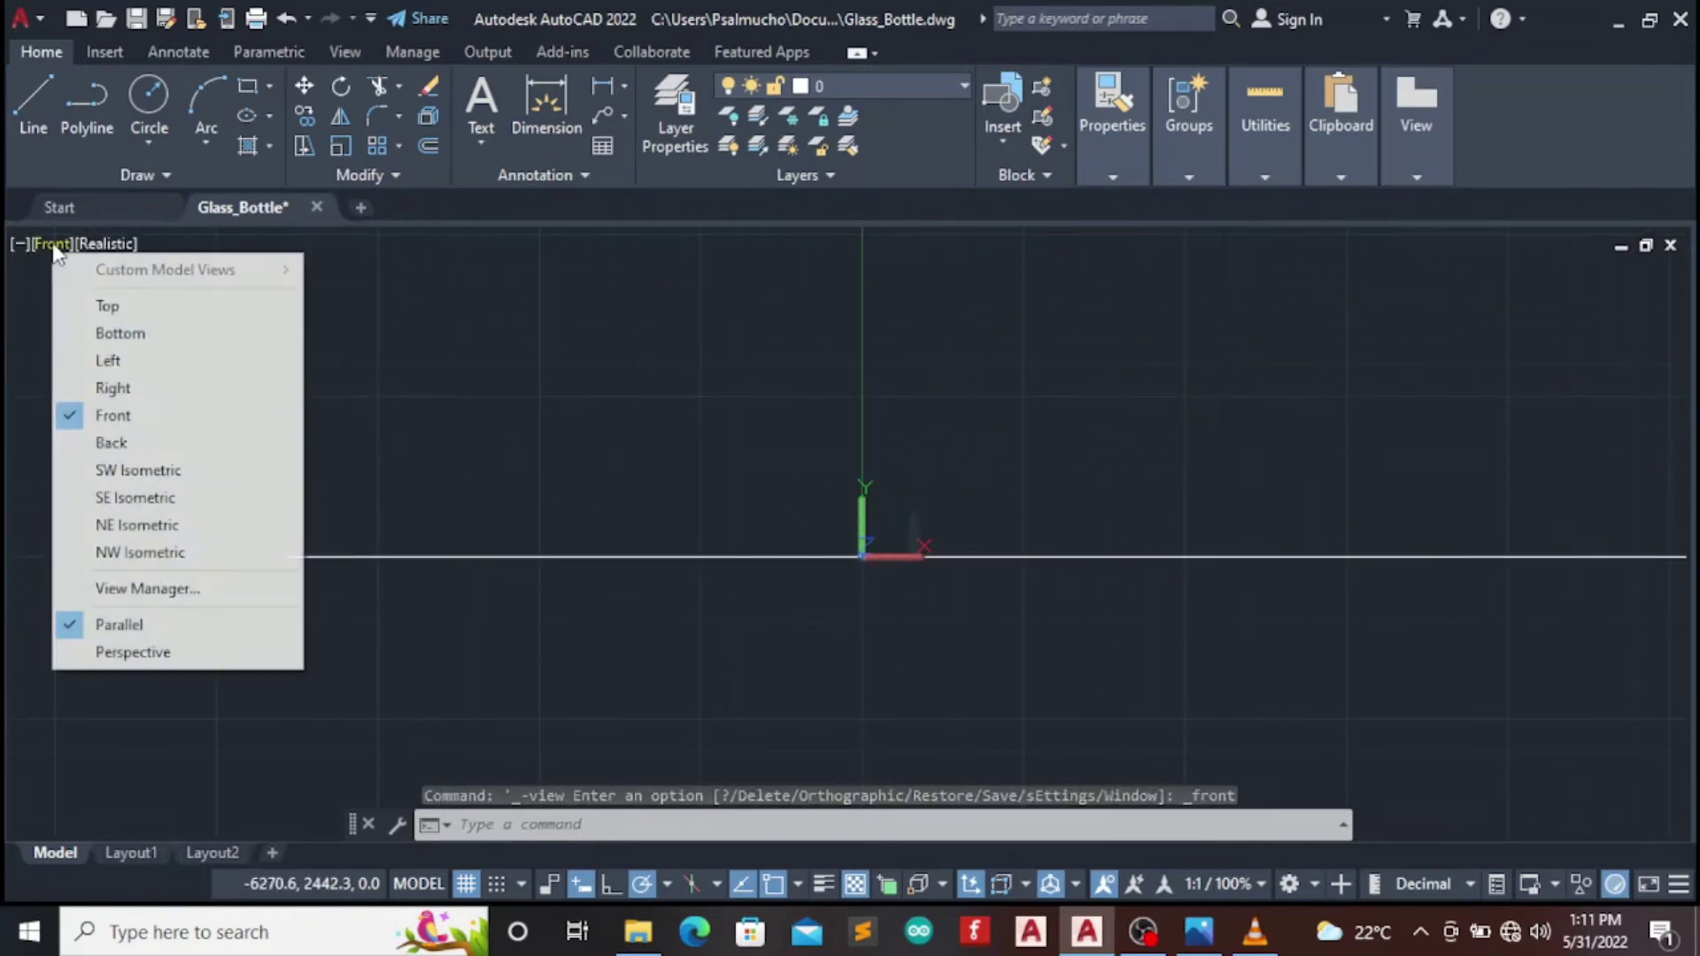
pyautogui.click(124, 470)
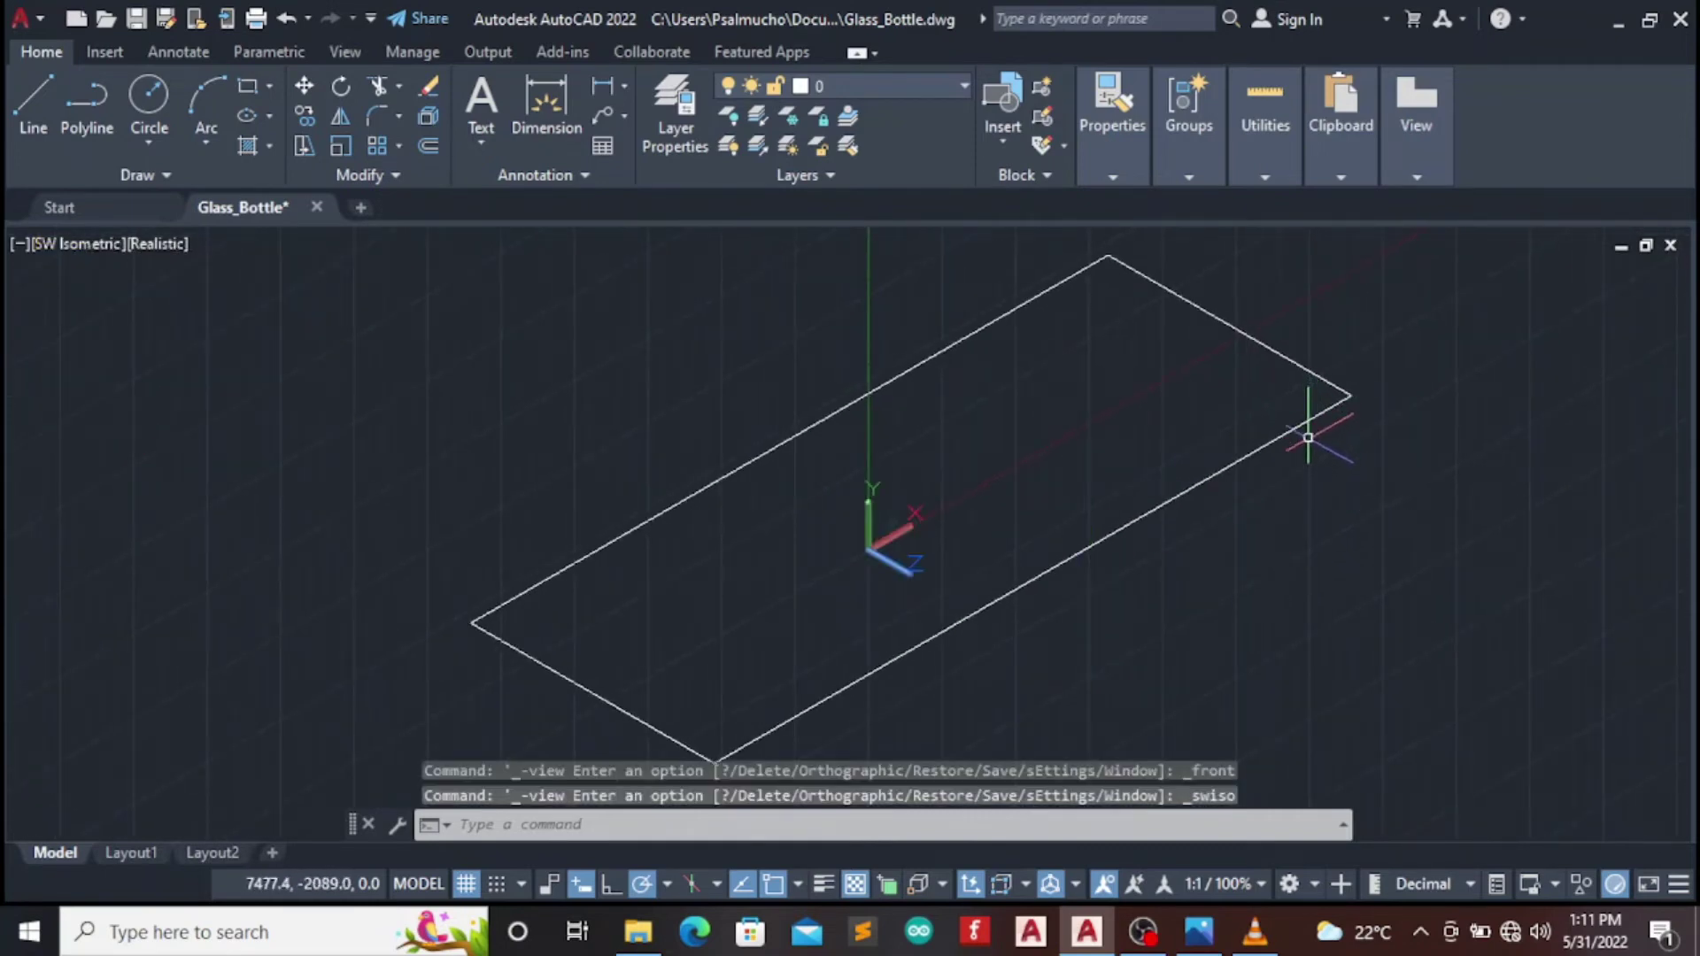
# Extrude the large rectangle to a height of 3 with EXTRUDE
pyautogui.write('ex')
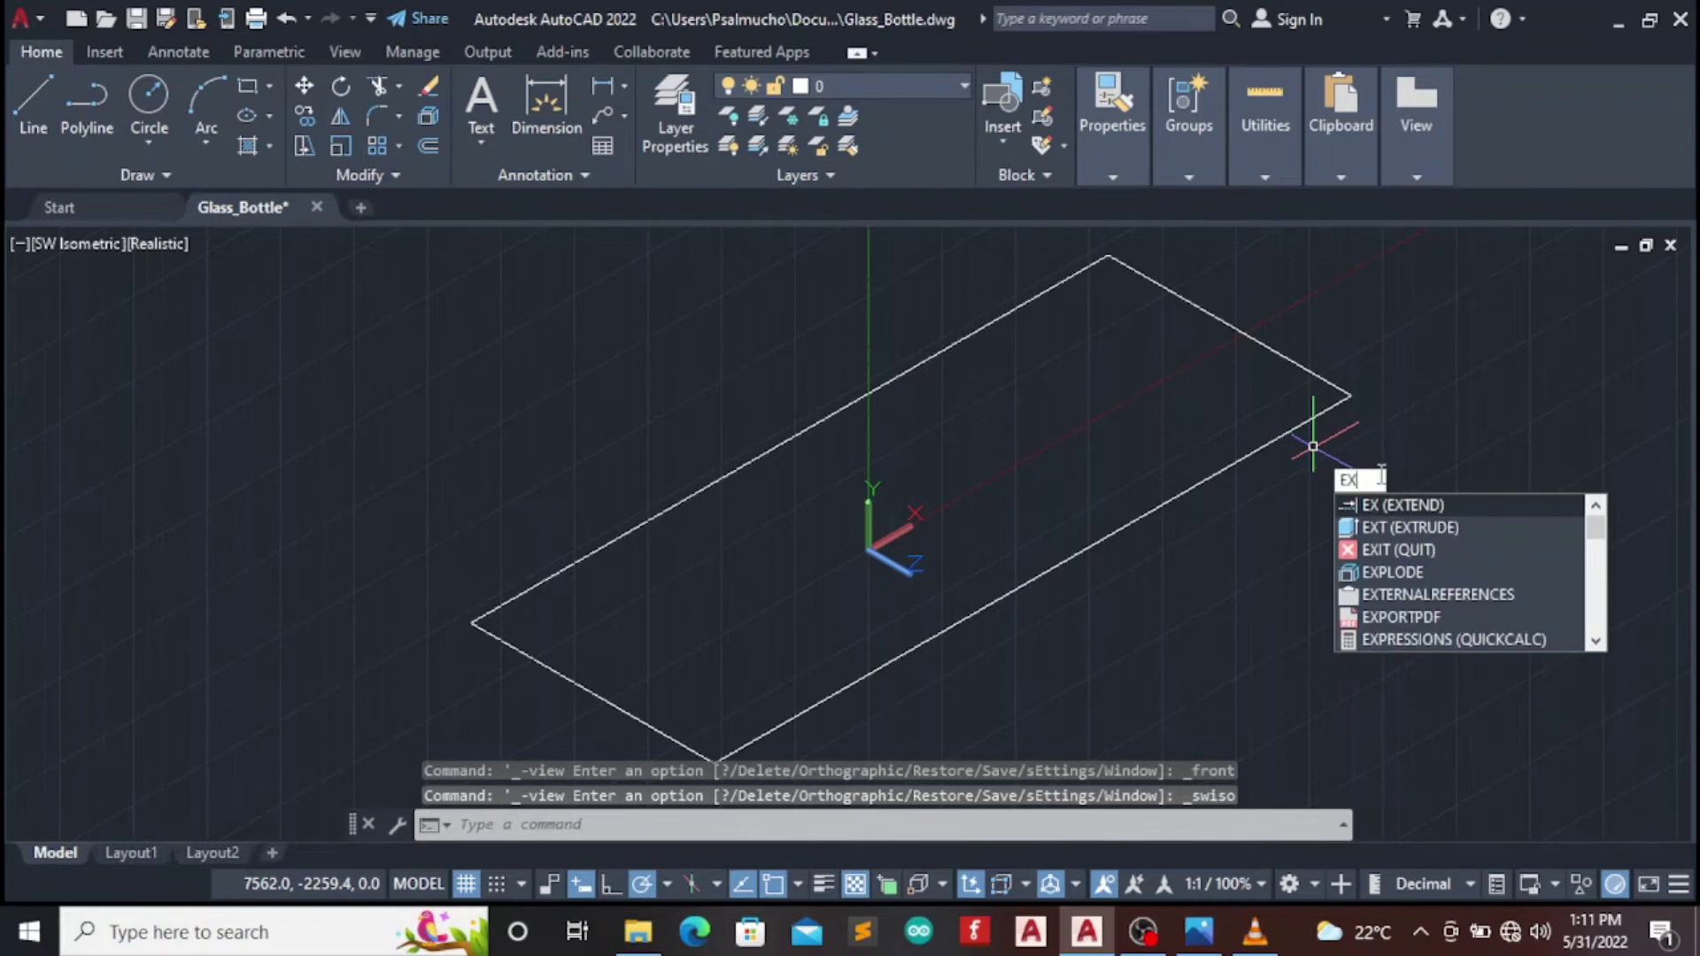
pyautogui.write('tr')
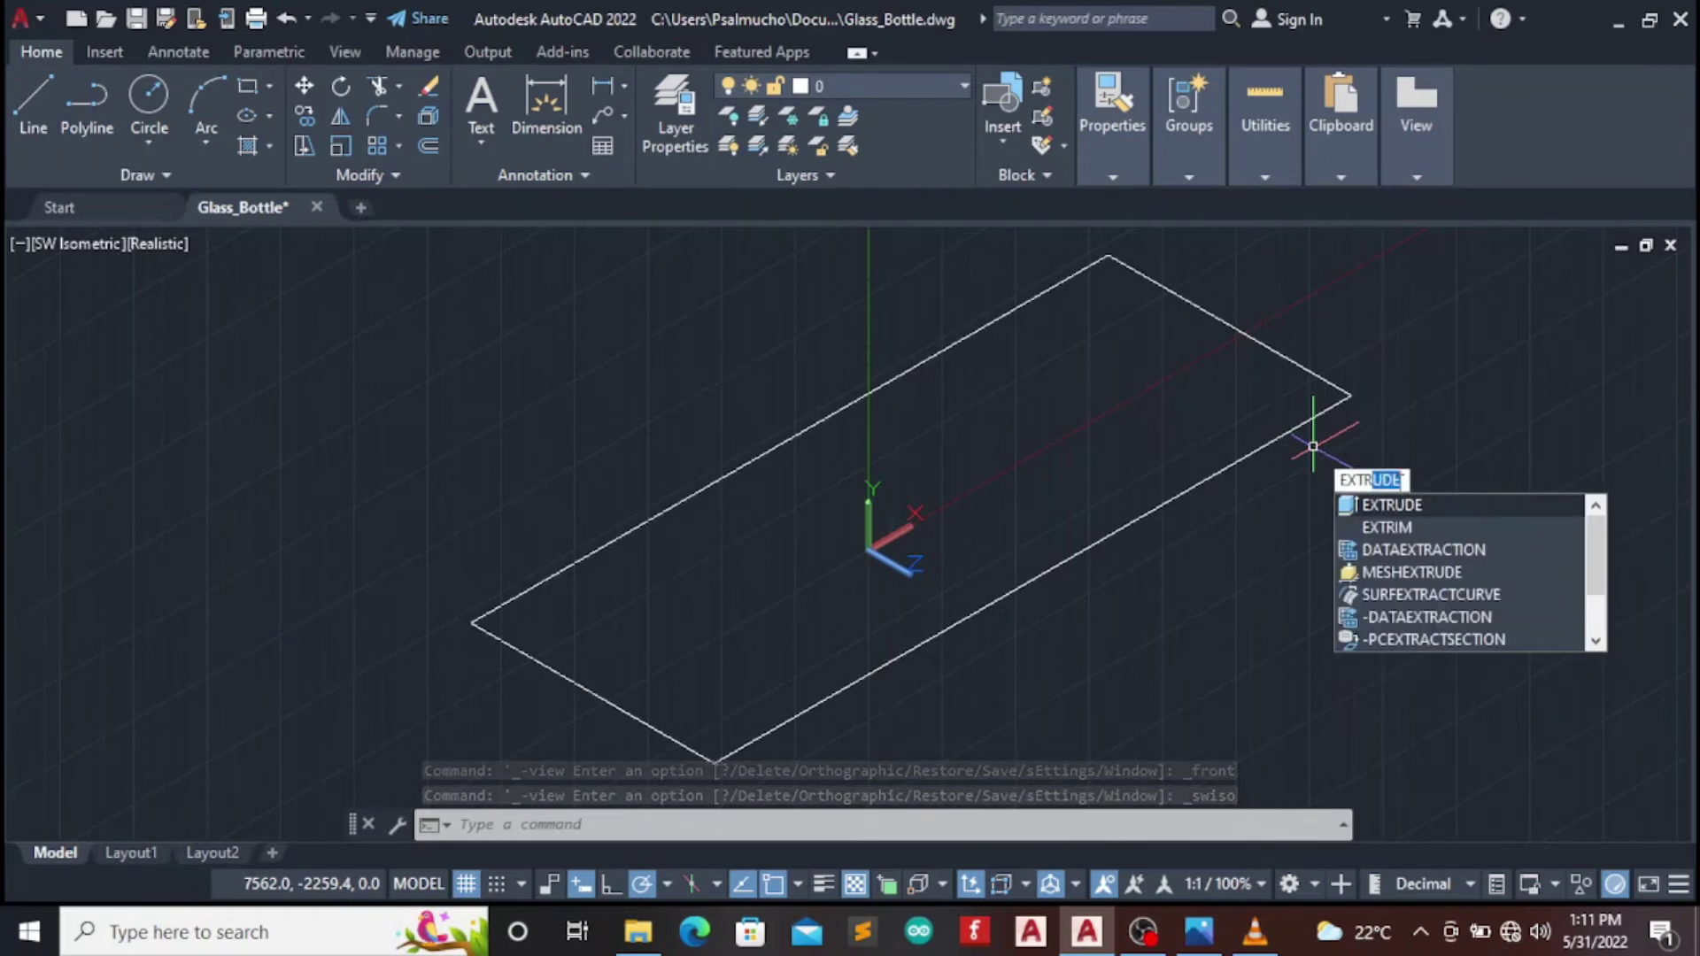
pyautogui.press('Return')
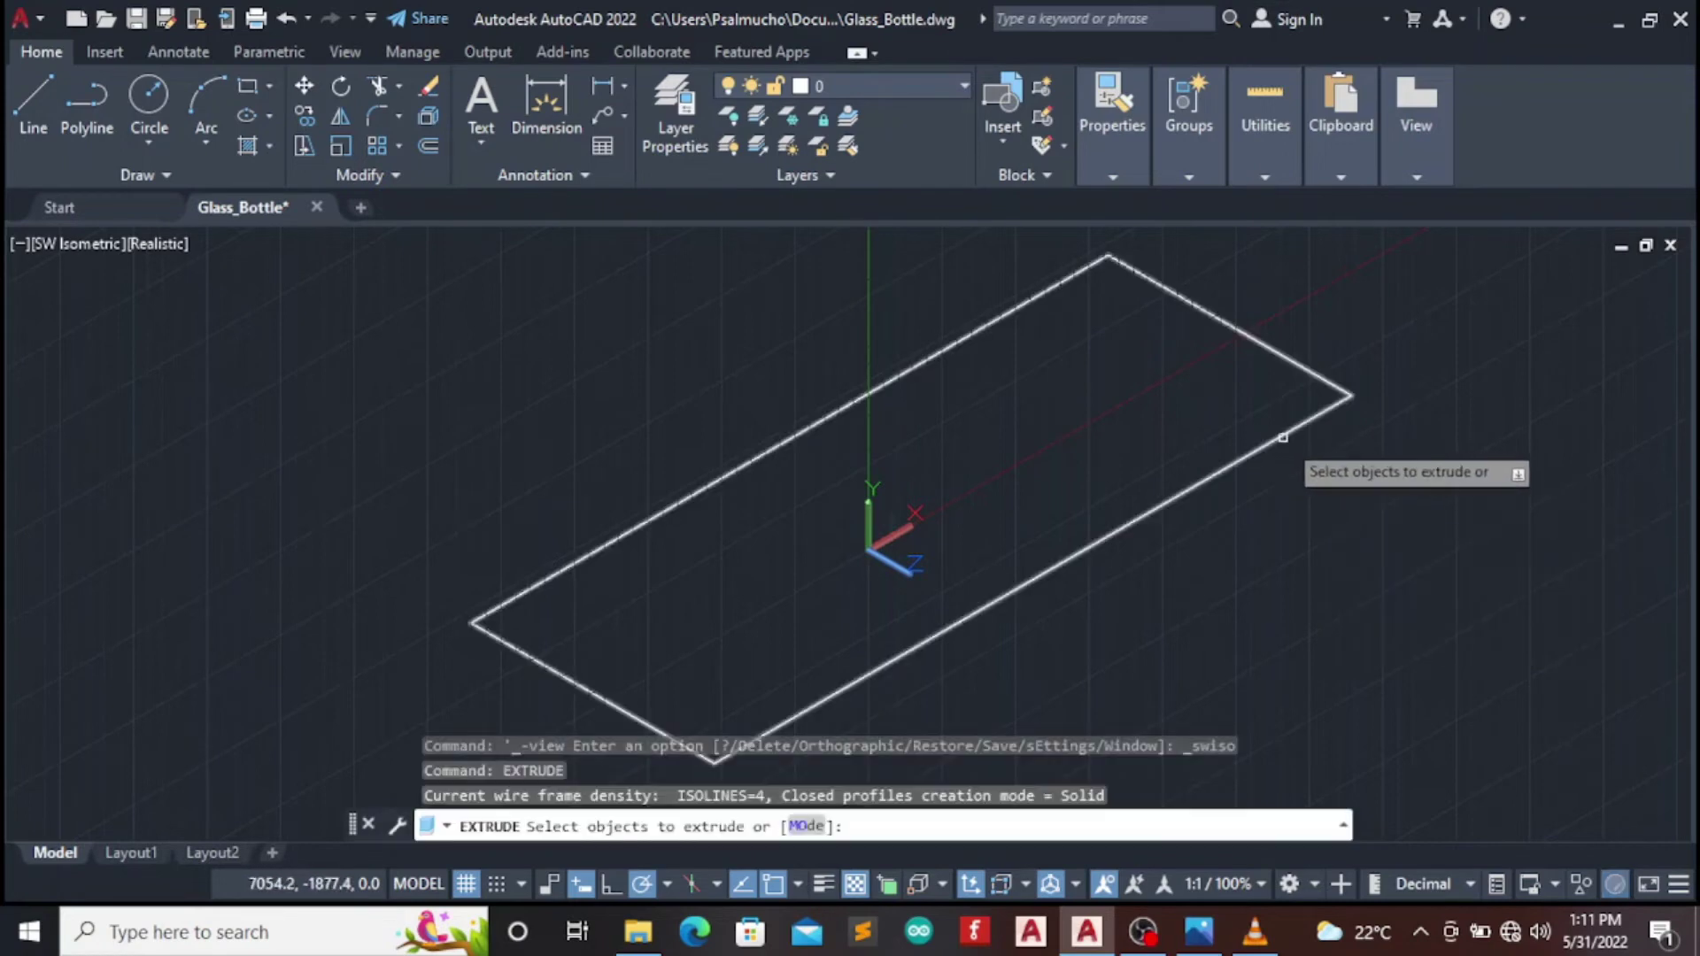
pyautogui.click(1283, 437)
pyautogui.rightClick(1283, 439)
pyautogui.click(1337, 452)
pyautogui.write('3')
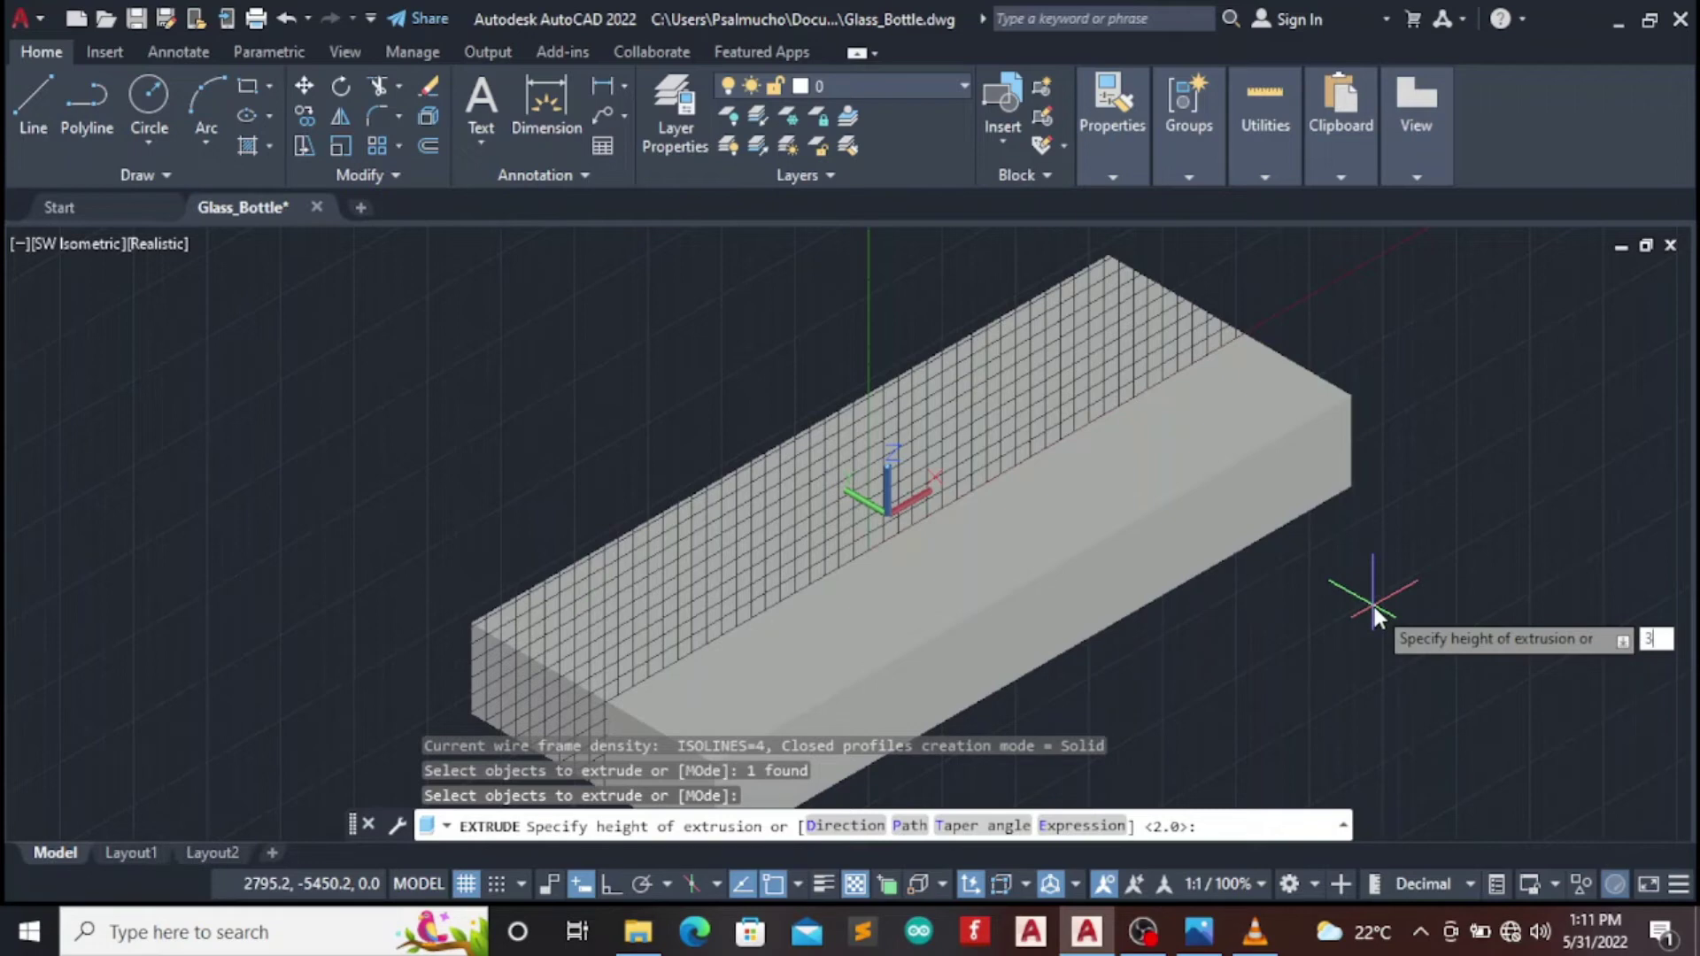
pyautogui.press('Return')
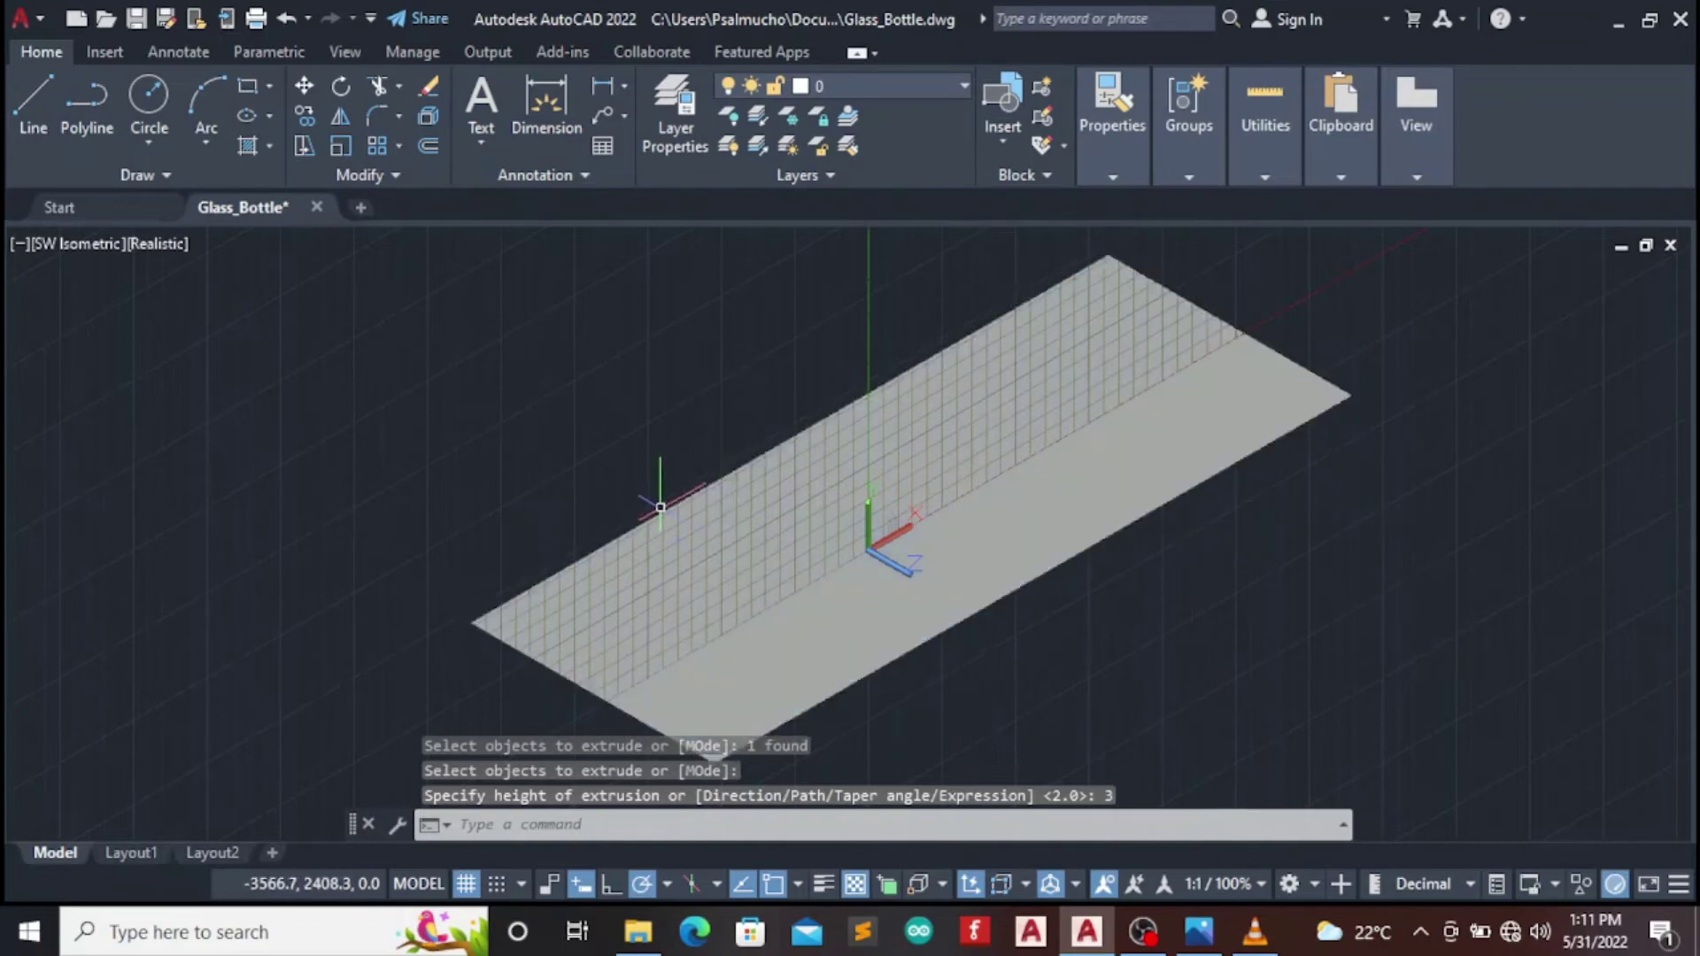
# Switch off the grid on the status bar and zoom out to frame the whole slab
pyautogui.scroll(2, 925, 479)
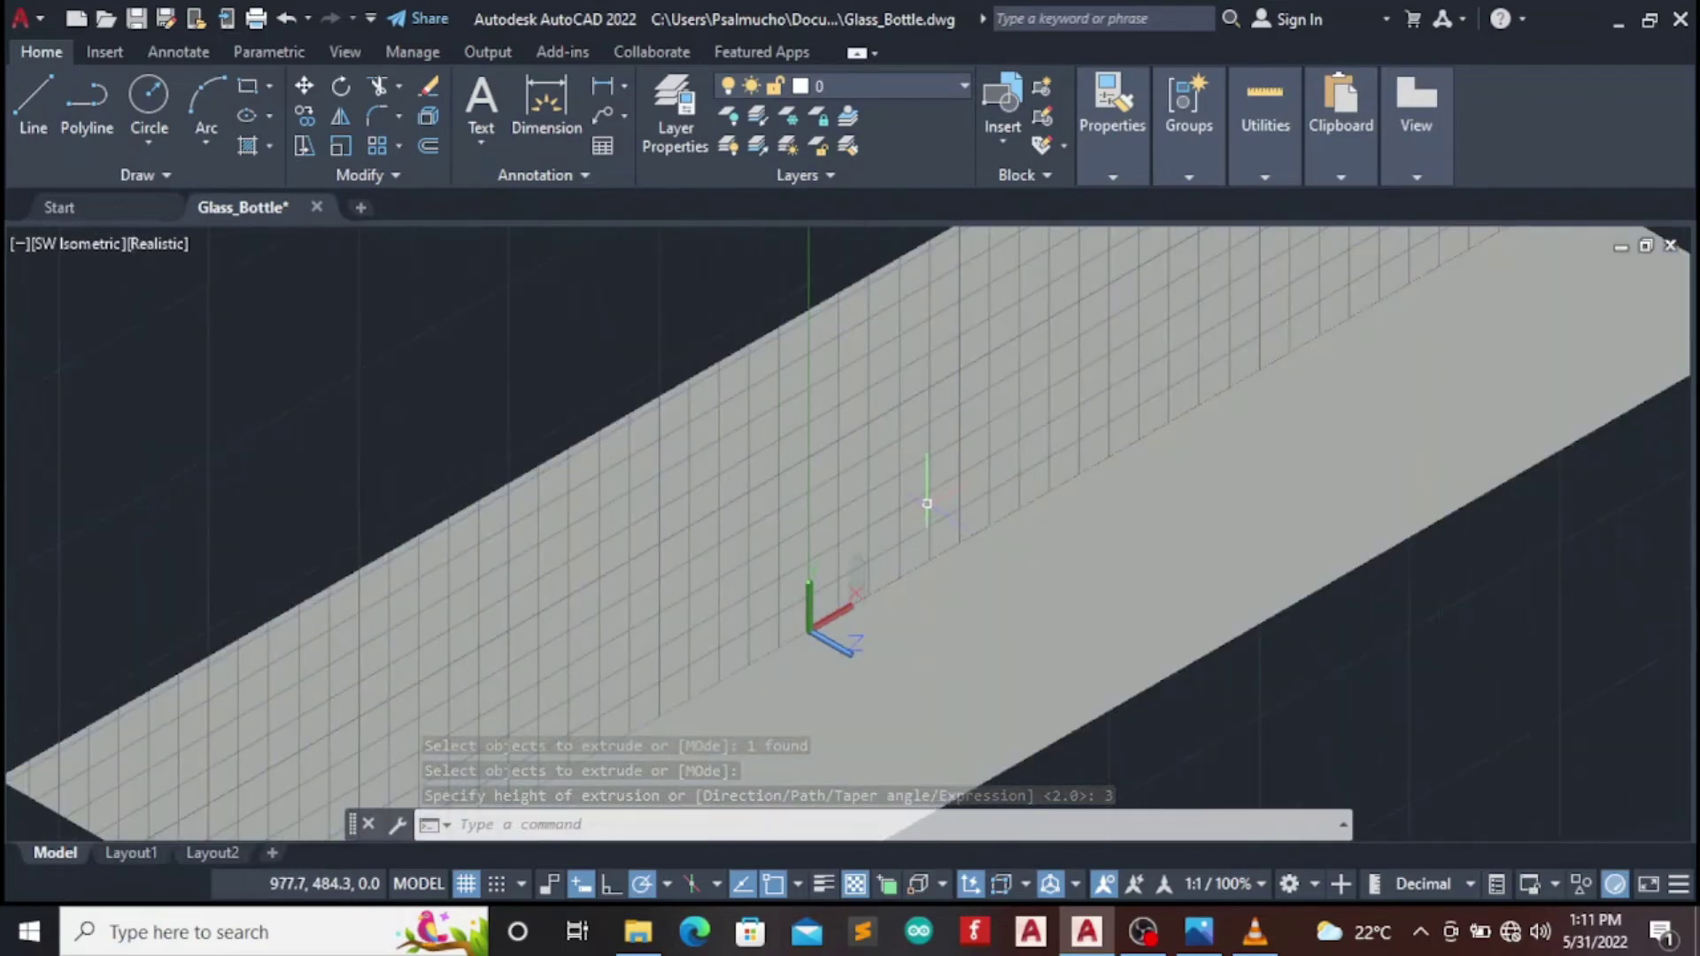
pyautogui.scroll(2, 924, 571)
pyautogui.scroll(2, 925, 572)
pyautogui.scroll(2, 925, 573)
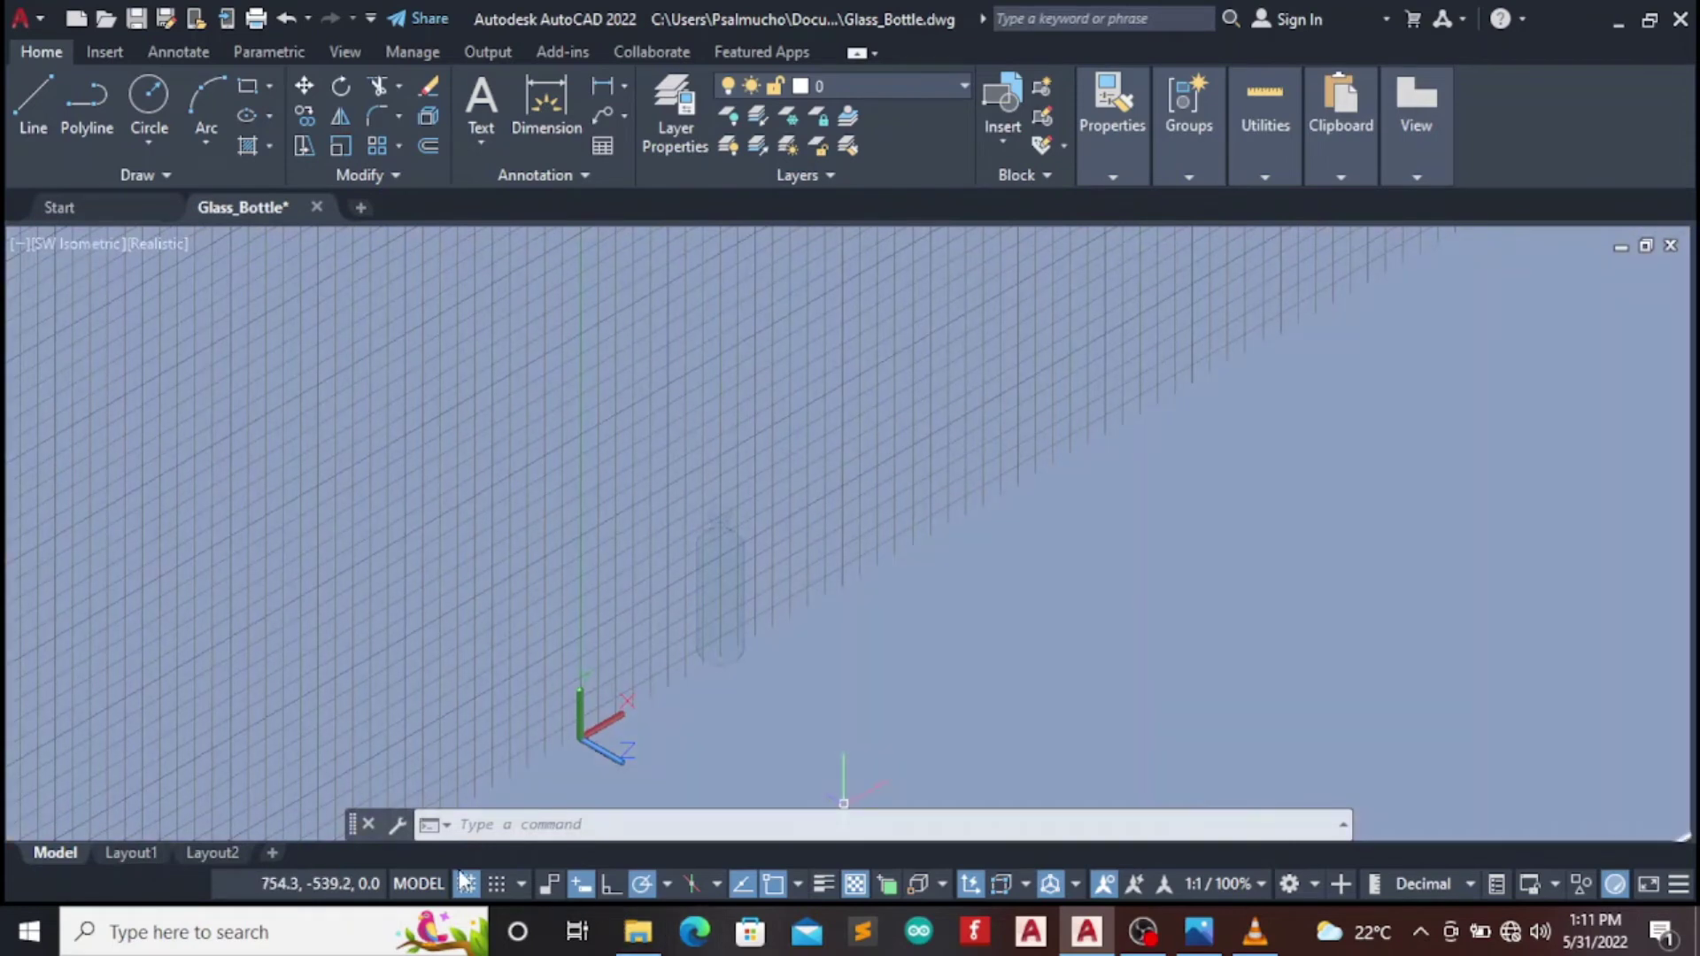
pyautogui.click(464, 884)
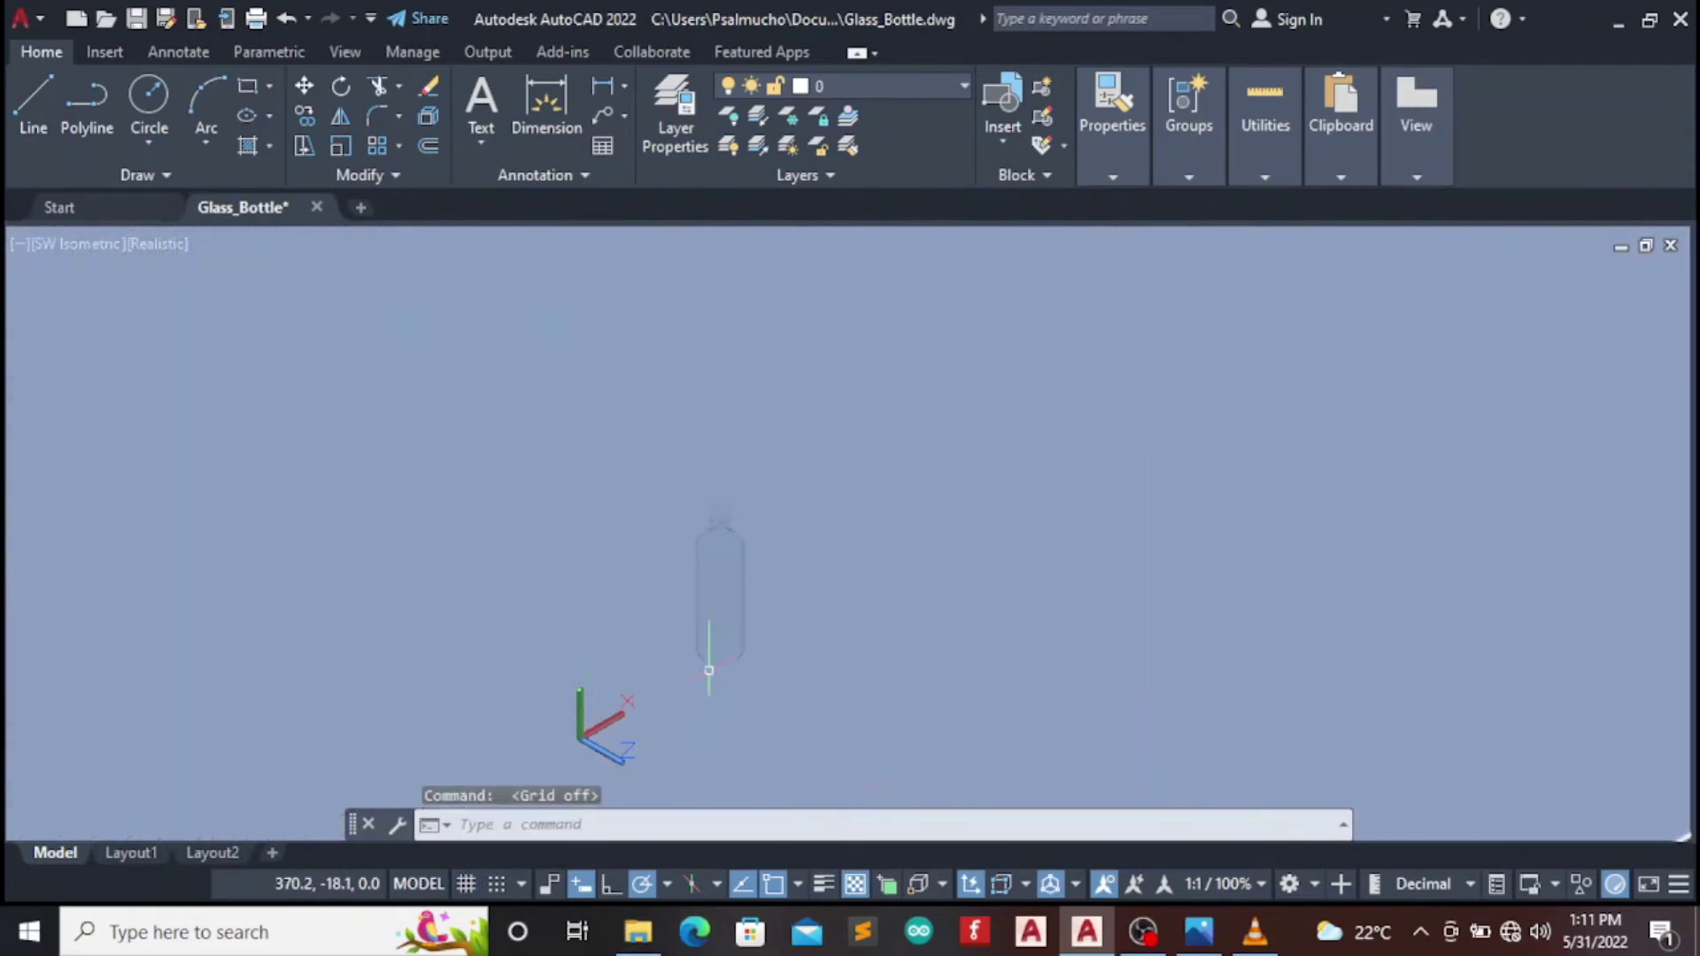
pyautogui.scroll(-2, 828, 493)
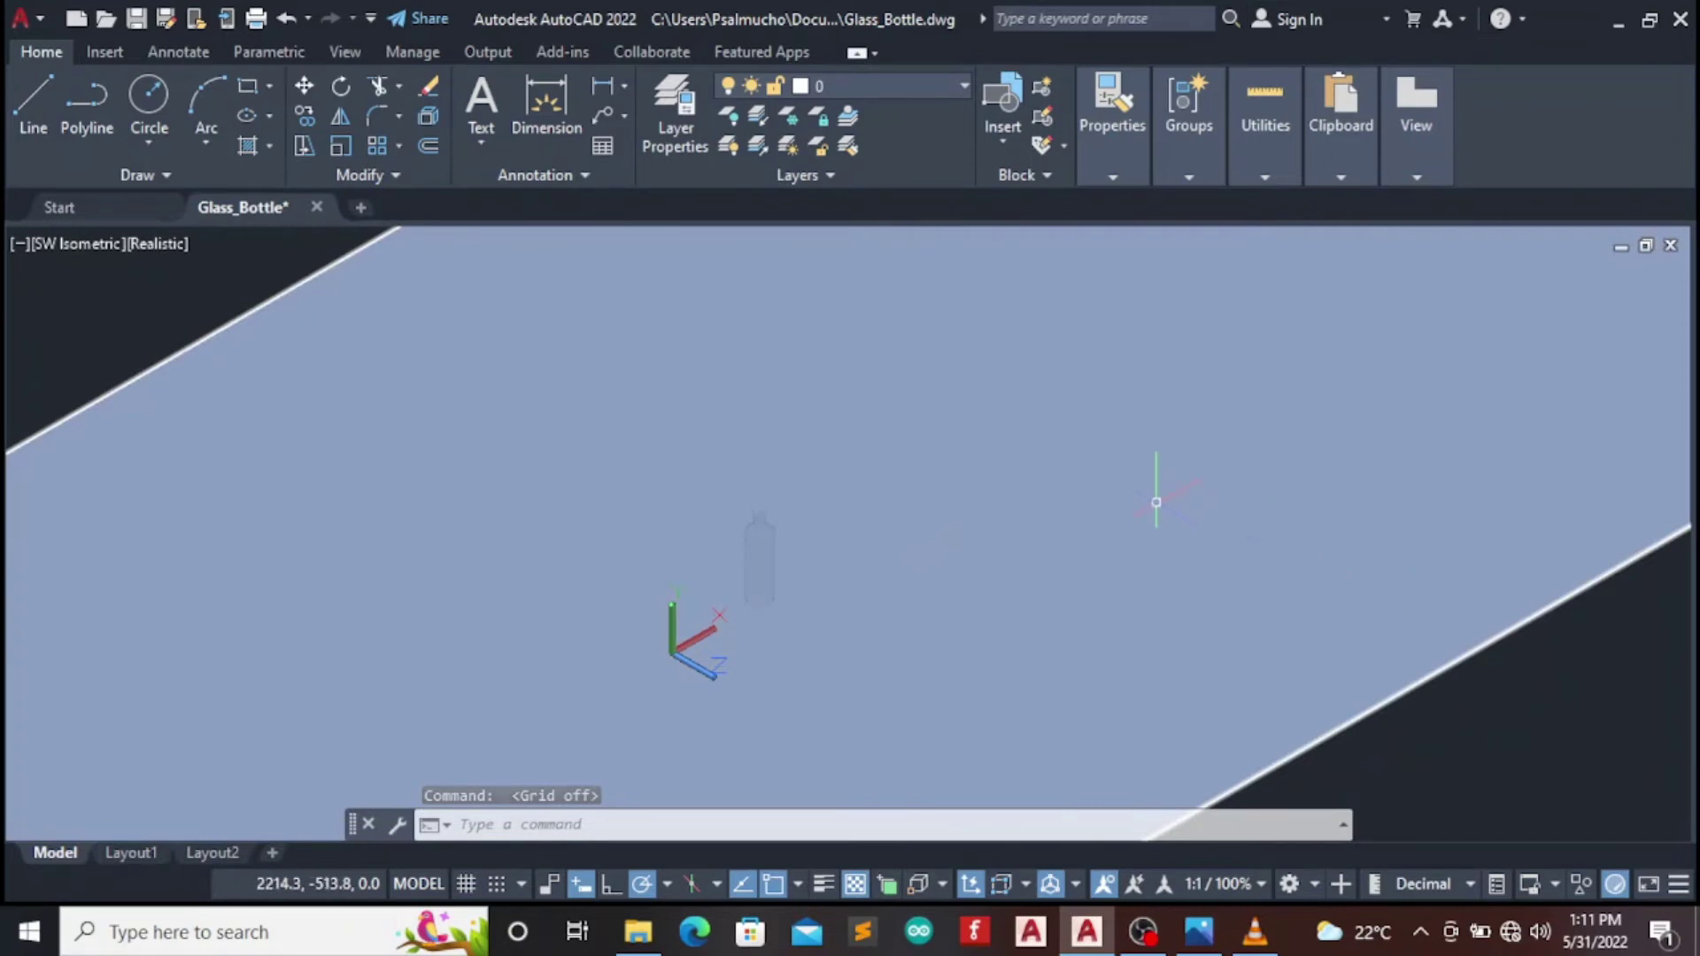
pyautogui.scroll(3, 1156, 496)
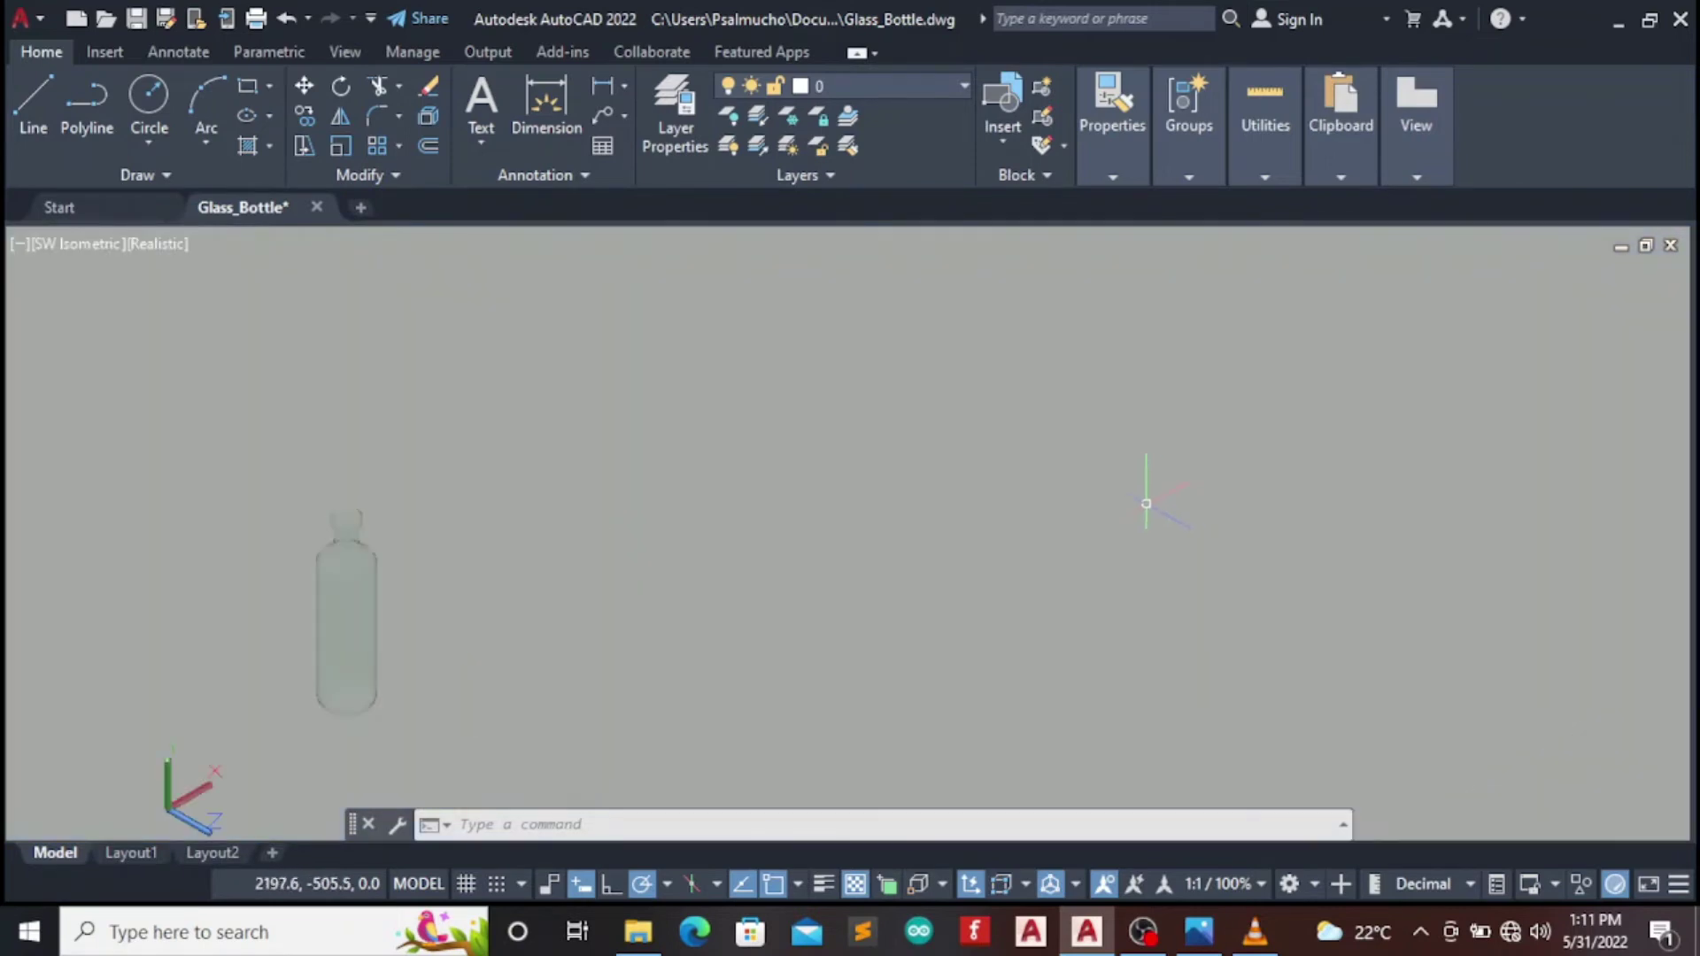
pyautogui.scroll(-3, 1096, 512)
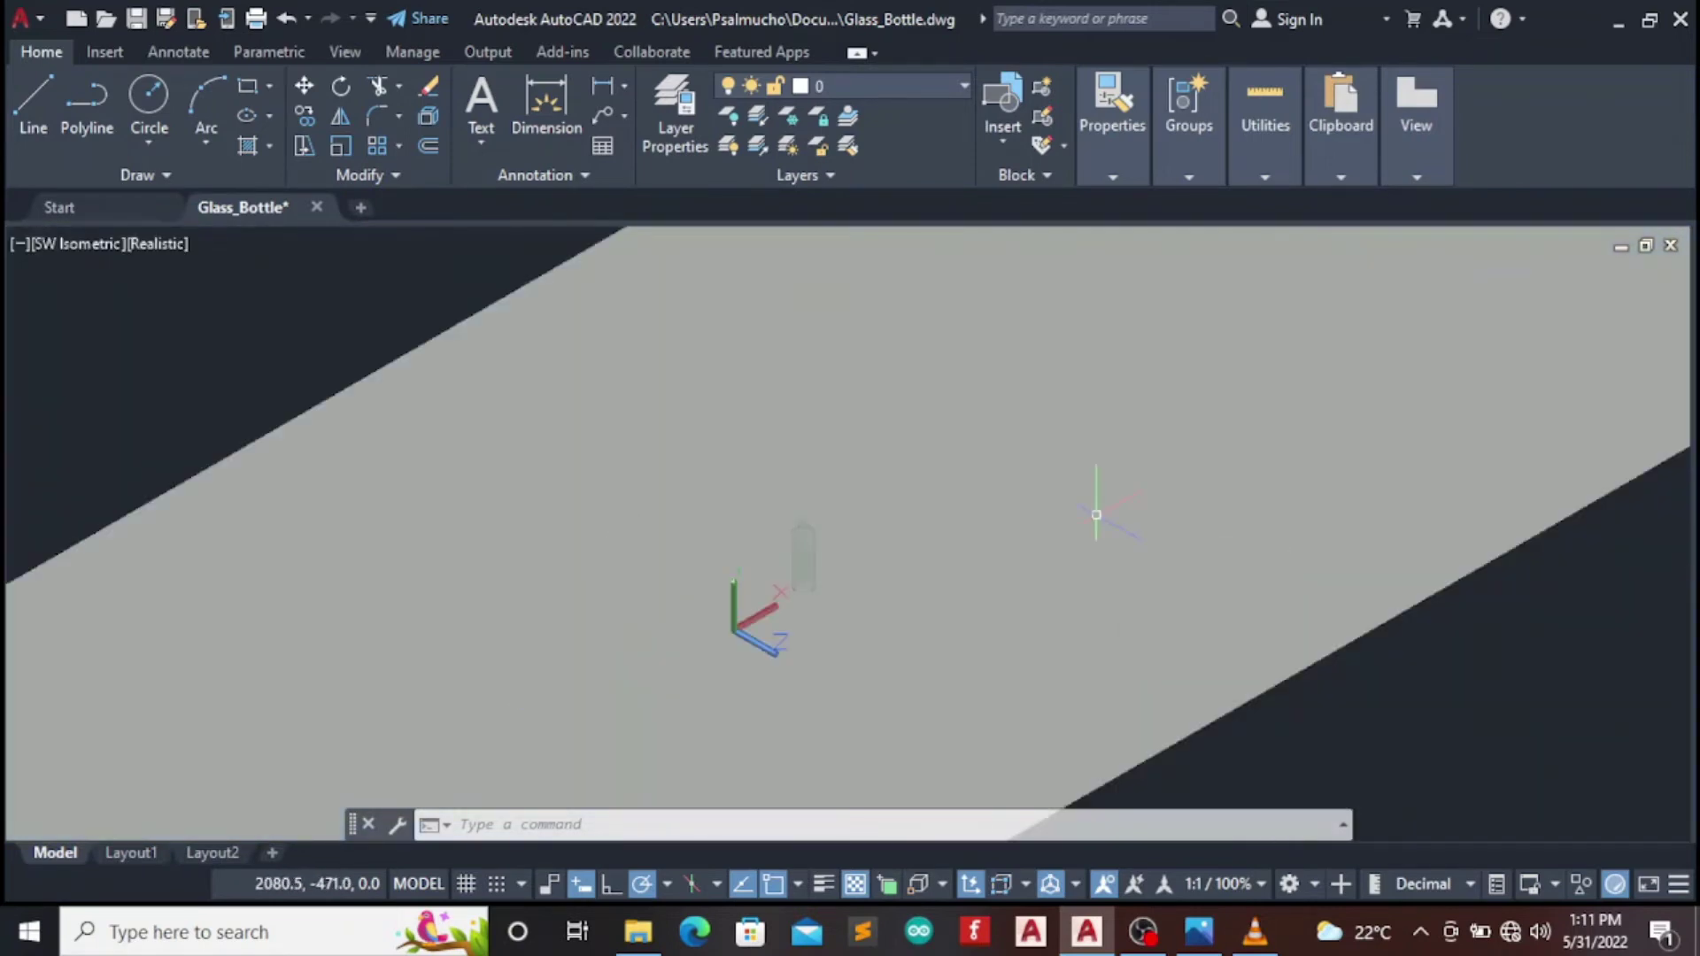
pyautogui.scroll(-2, 1093, 499)
pyautogui.scroll(-2, 1093, 498)
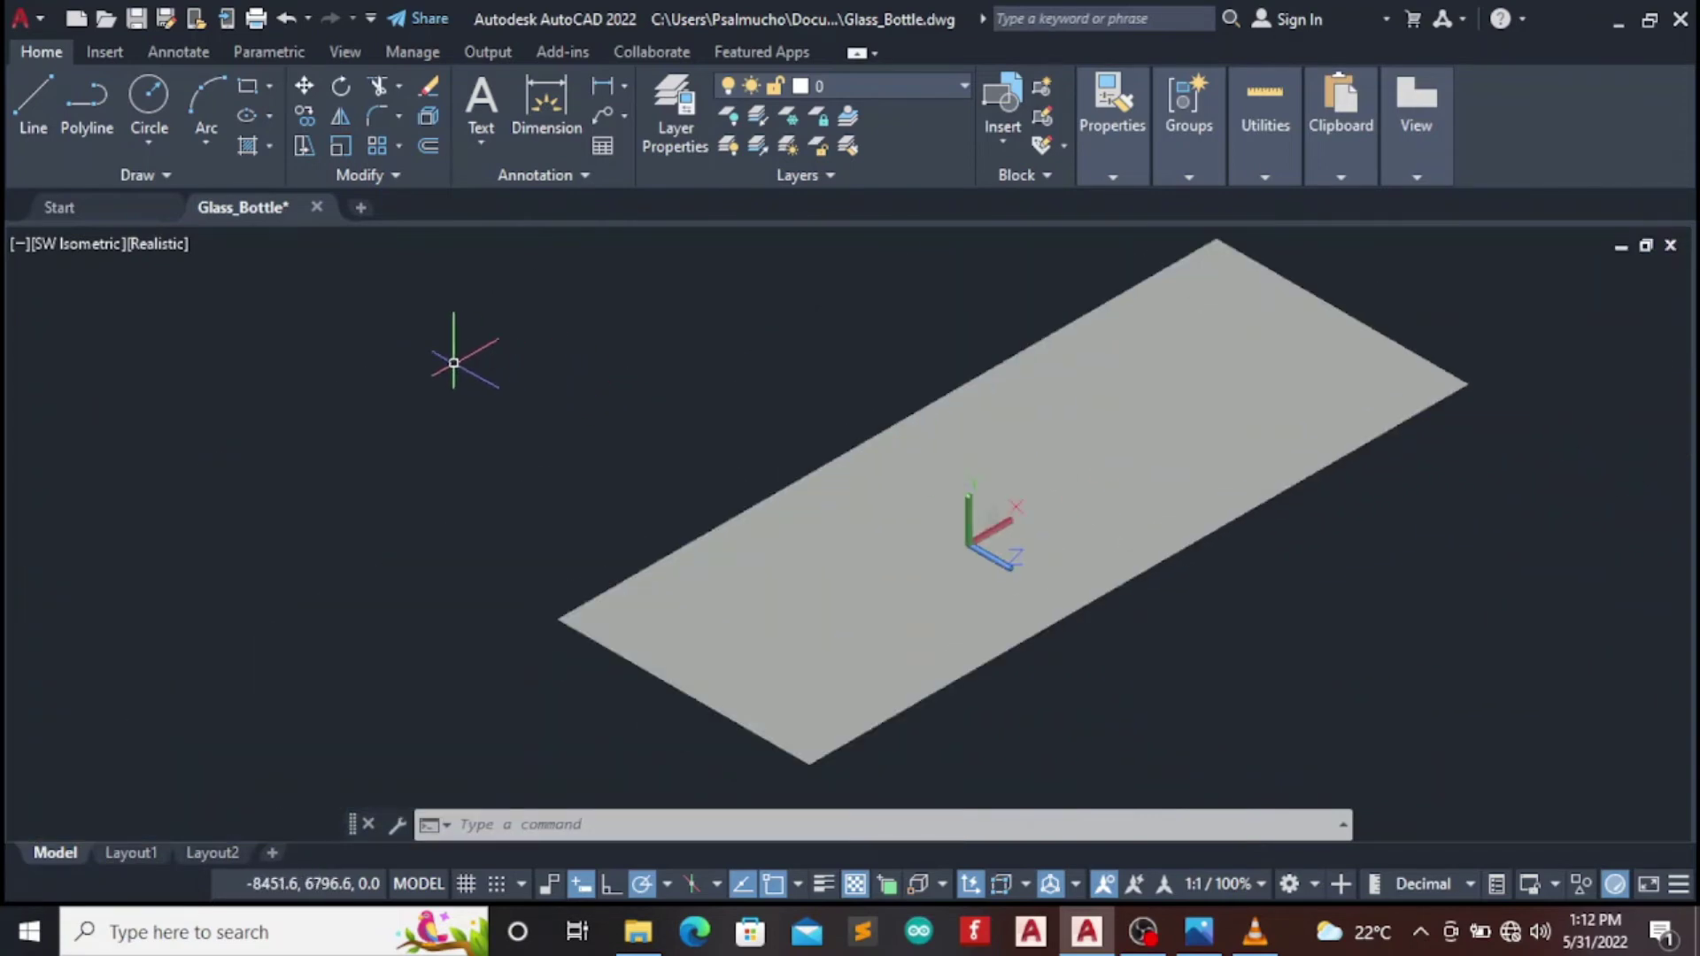
# Reopen the Materials Browser and go to Autodesk Library > Wood > Panels
pyautogui.write('M')
pyautogui.write('t')
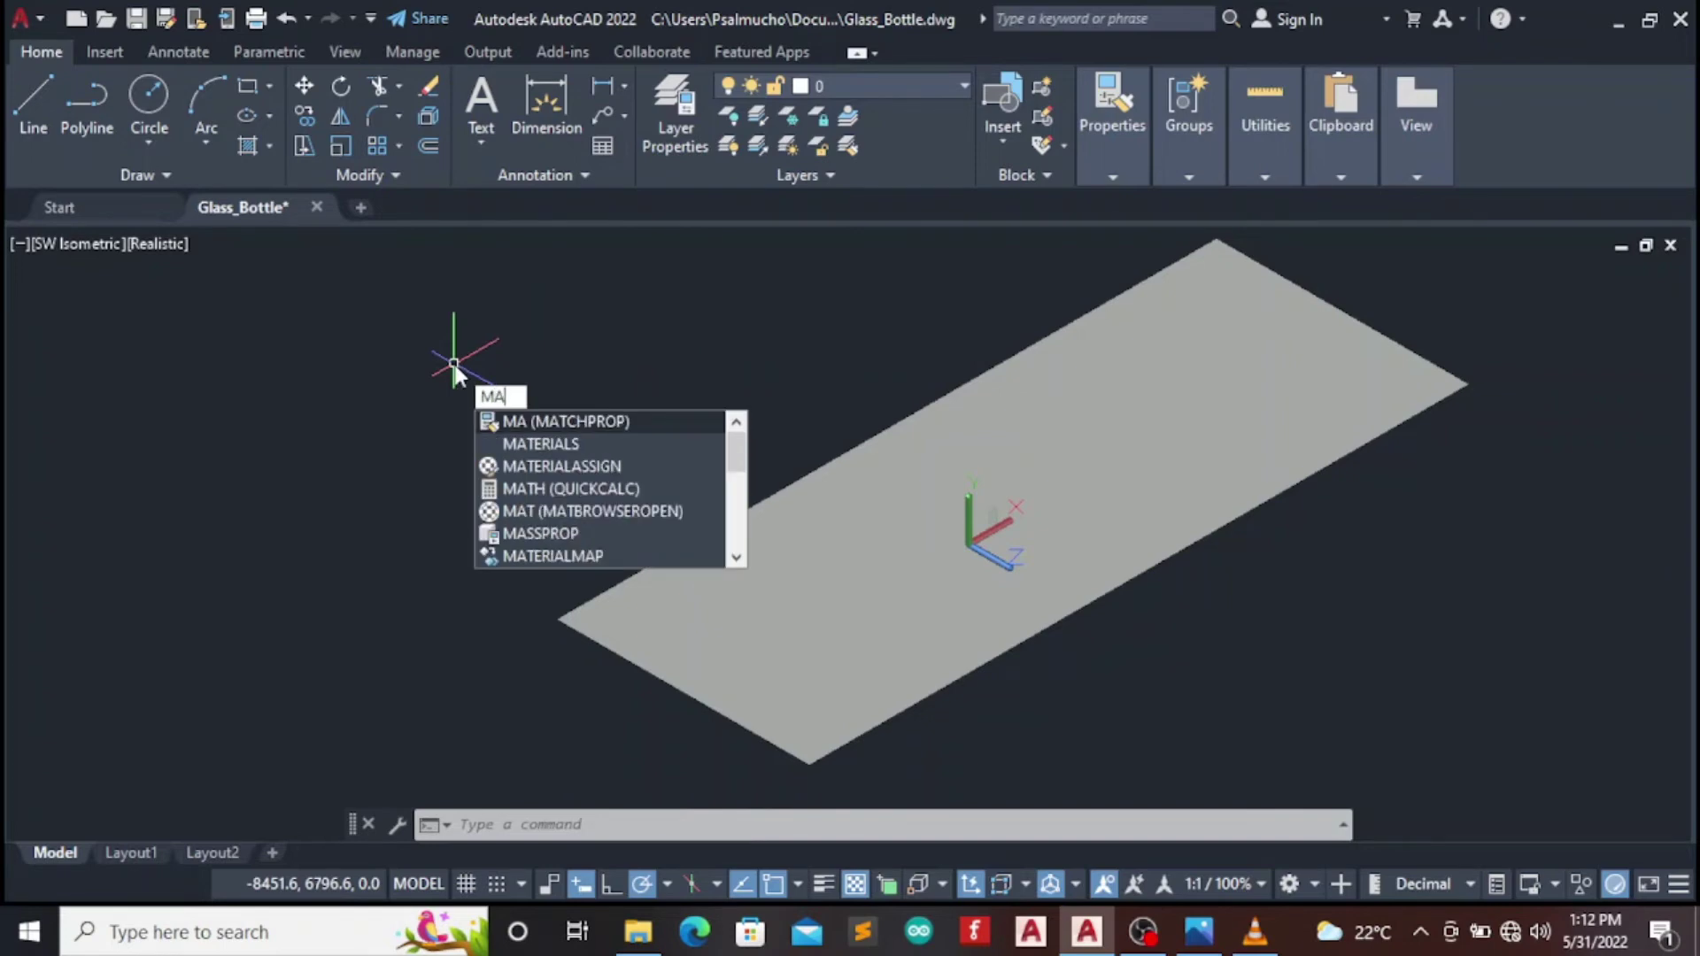
pyautogui.write('e')
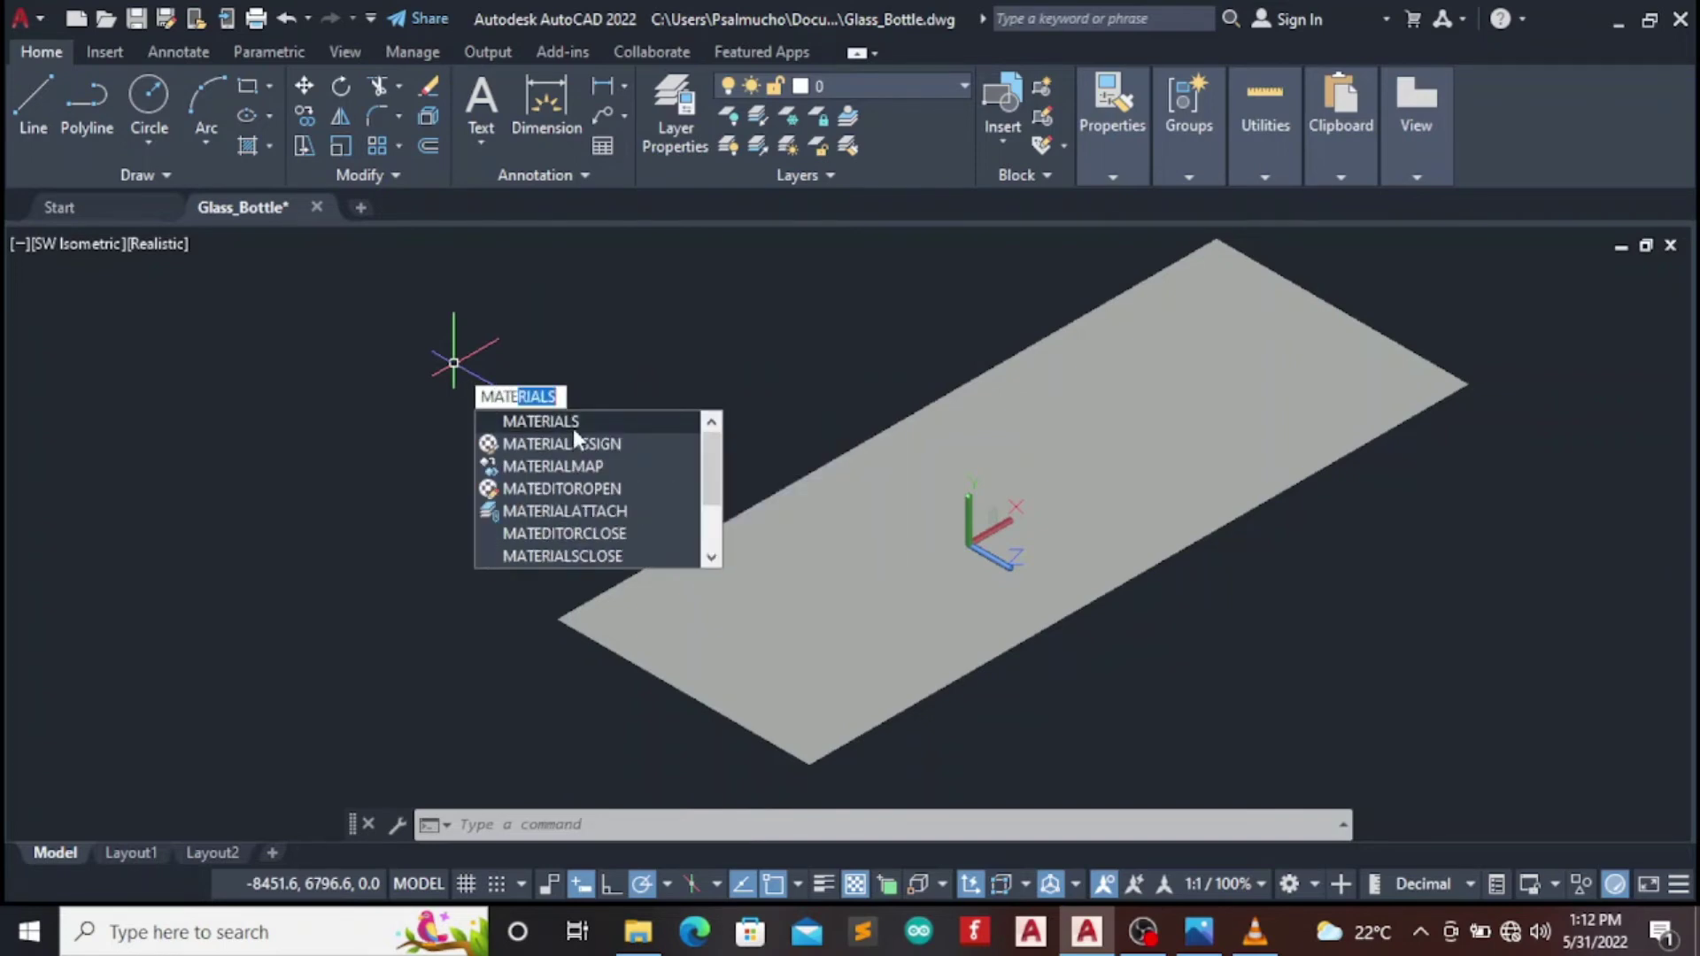
pyautogui.click(572, 423)
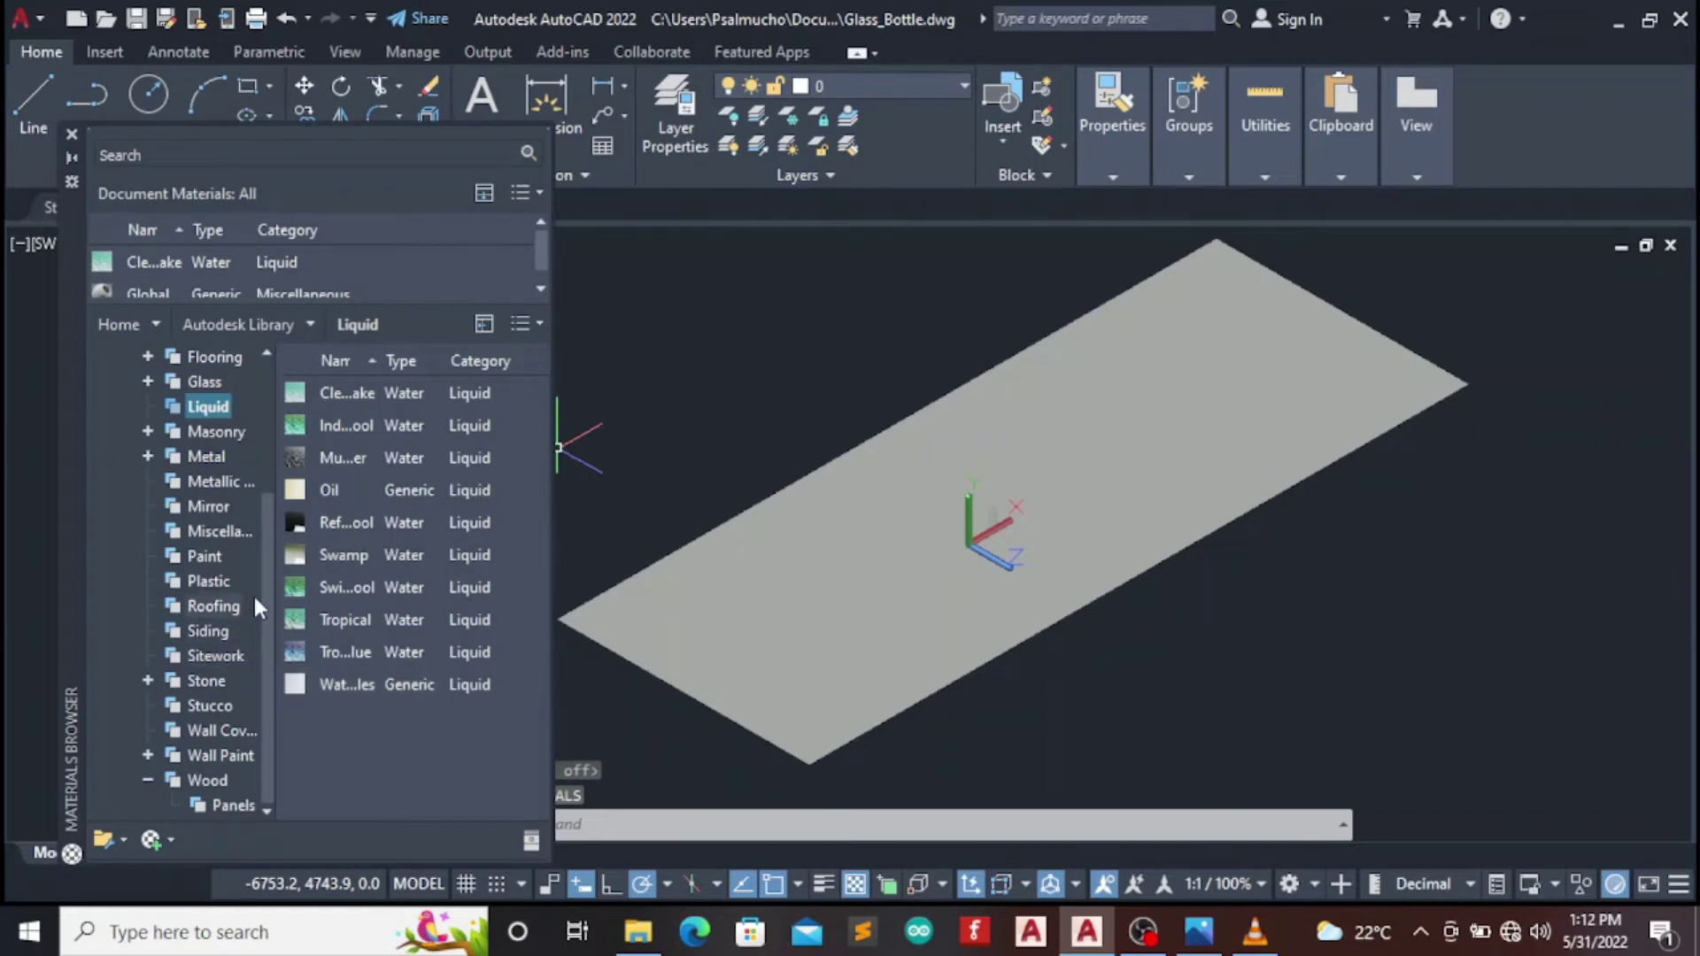
pyautogui.moveTo(267, 607)
pyautogui.mouseDown()
pyautogui.moveTo(263, 519)
pyautogui.moveTo(270, 631)
pyautogui.mouseUp()
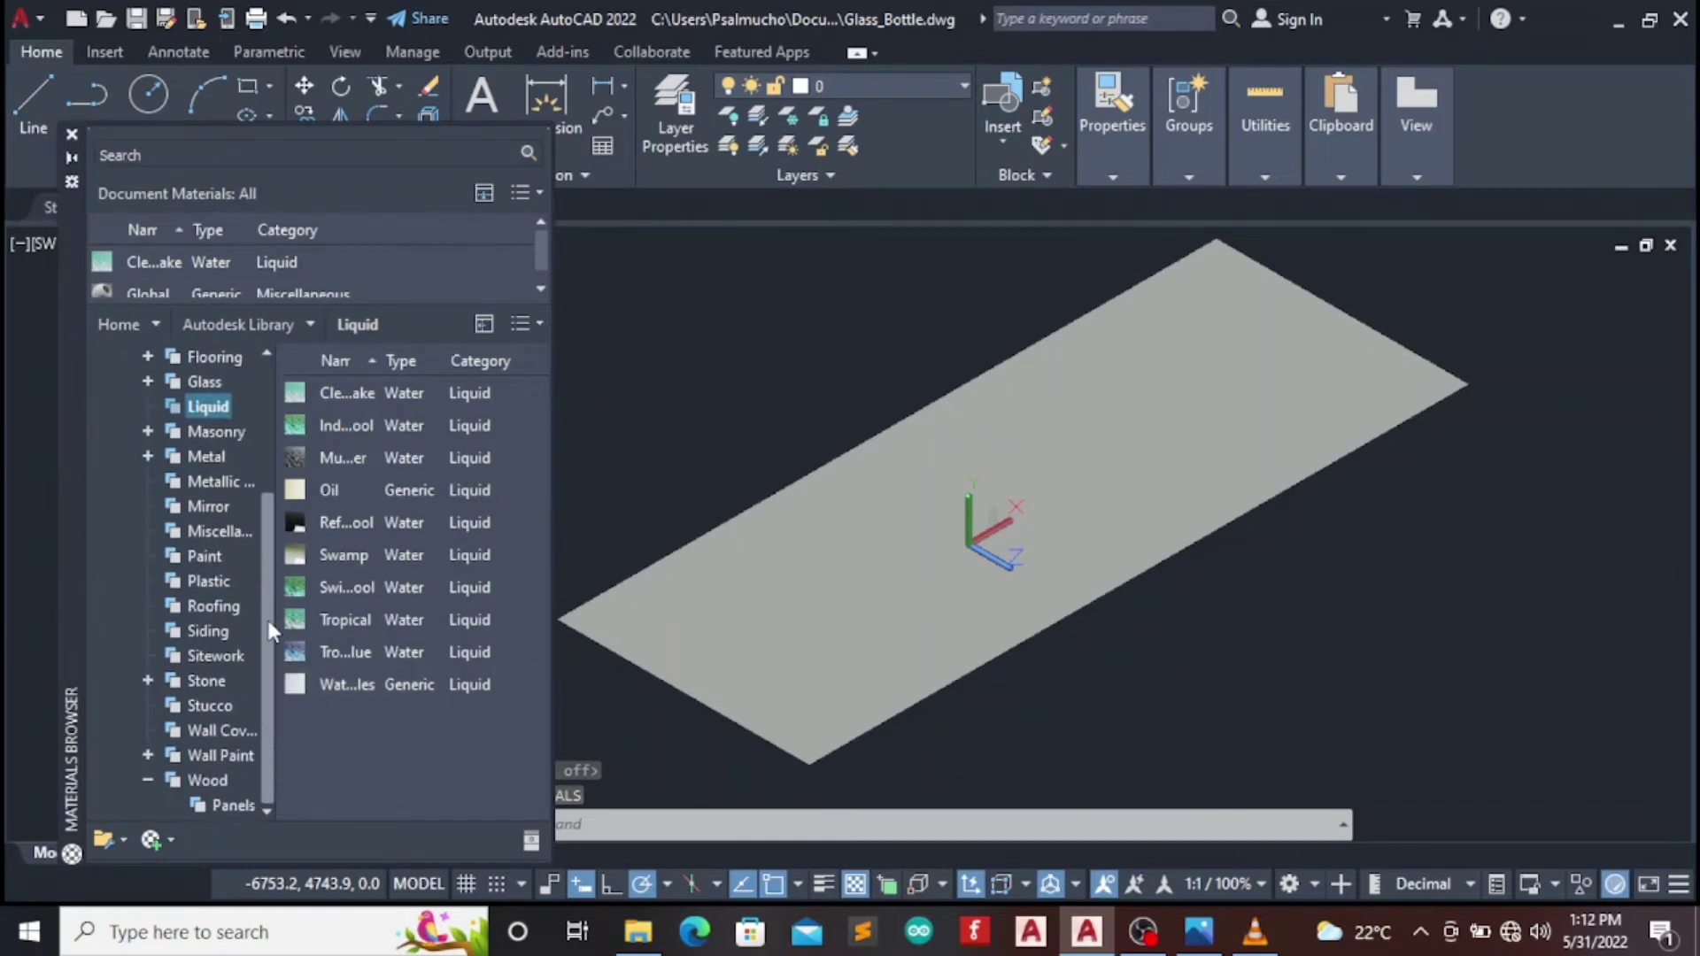
pyautogui.click(212, 784)
pyautogui.click(221, 804)
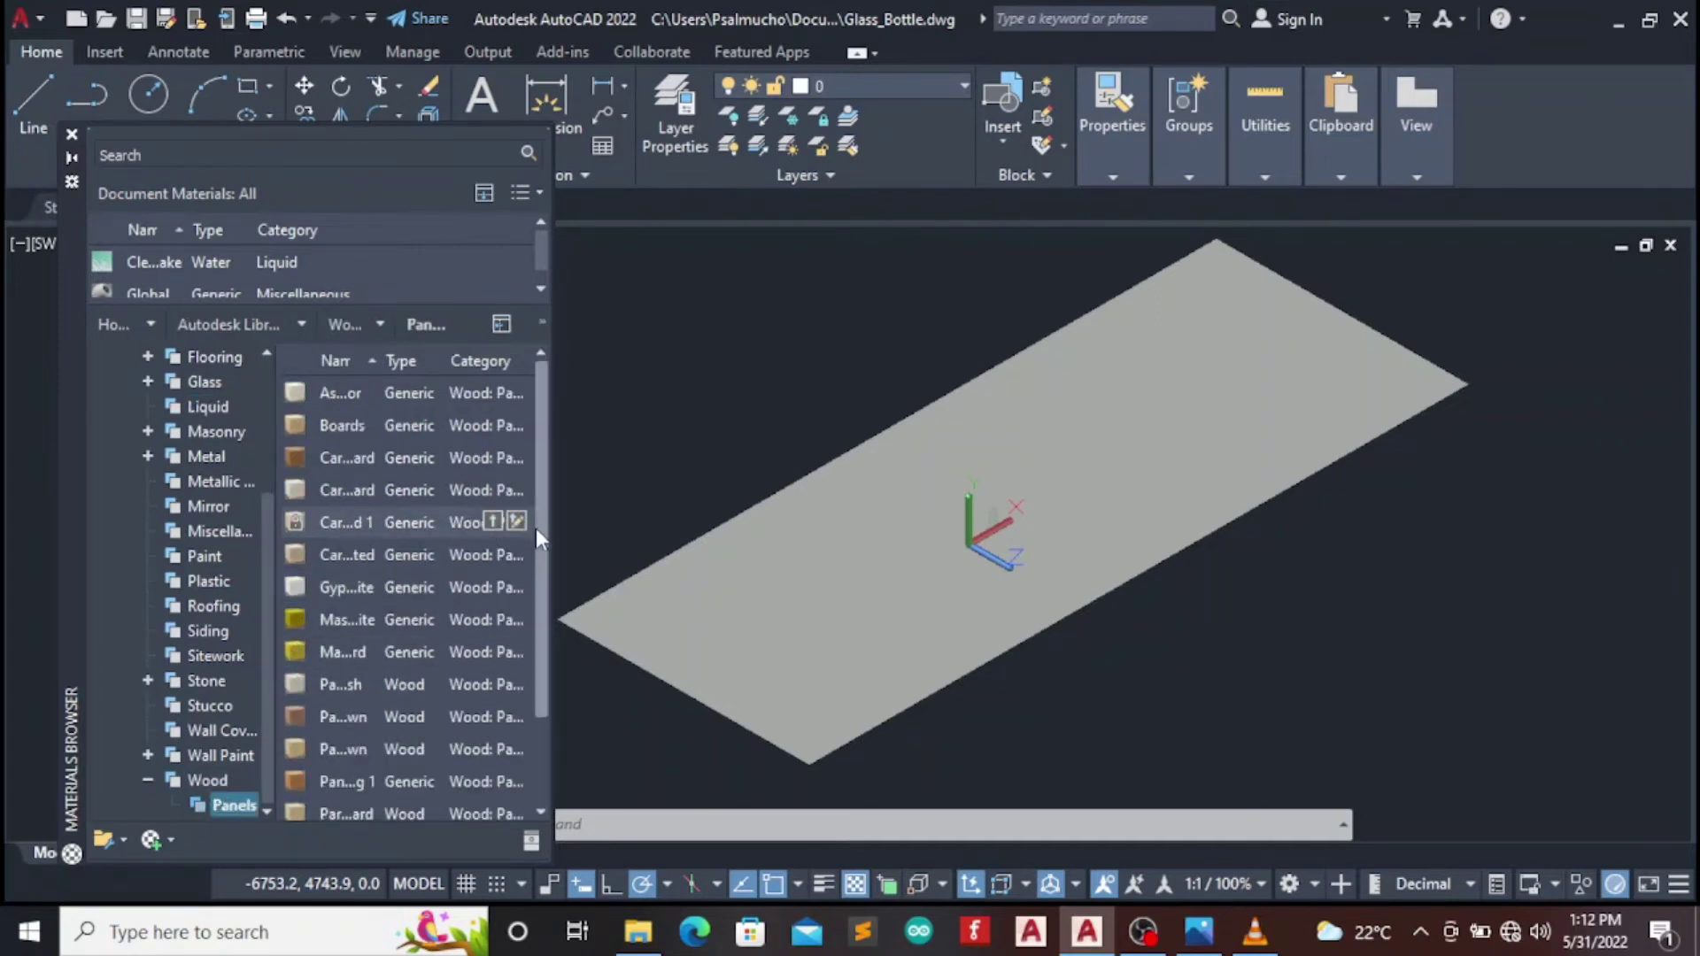
pyautogui.scroll(-3, 535, 528)
pyautogui.scroll(3, 550, 519)
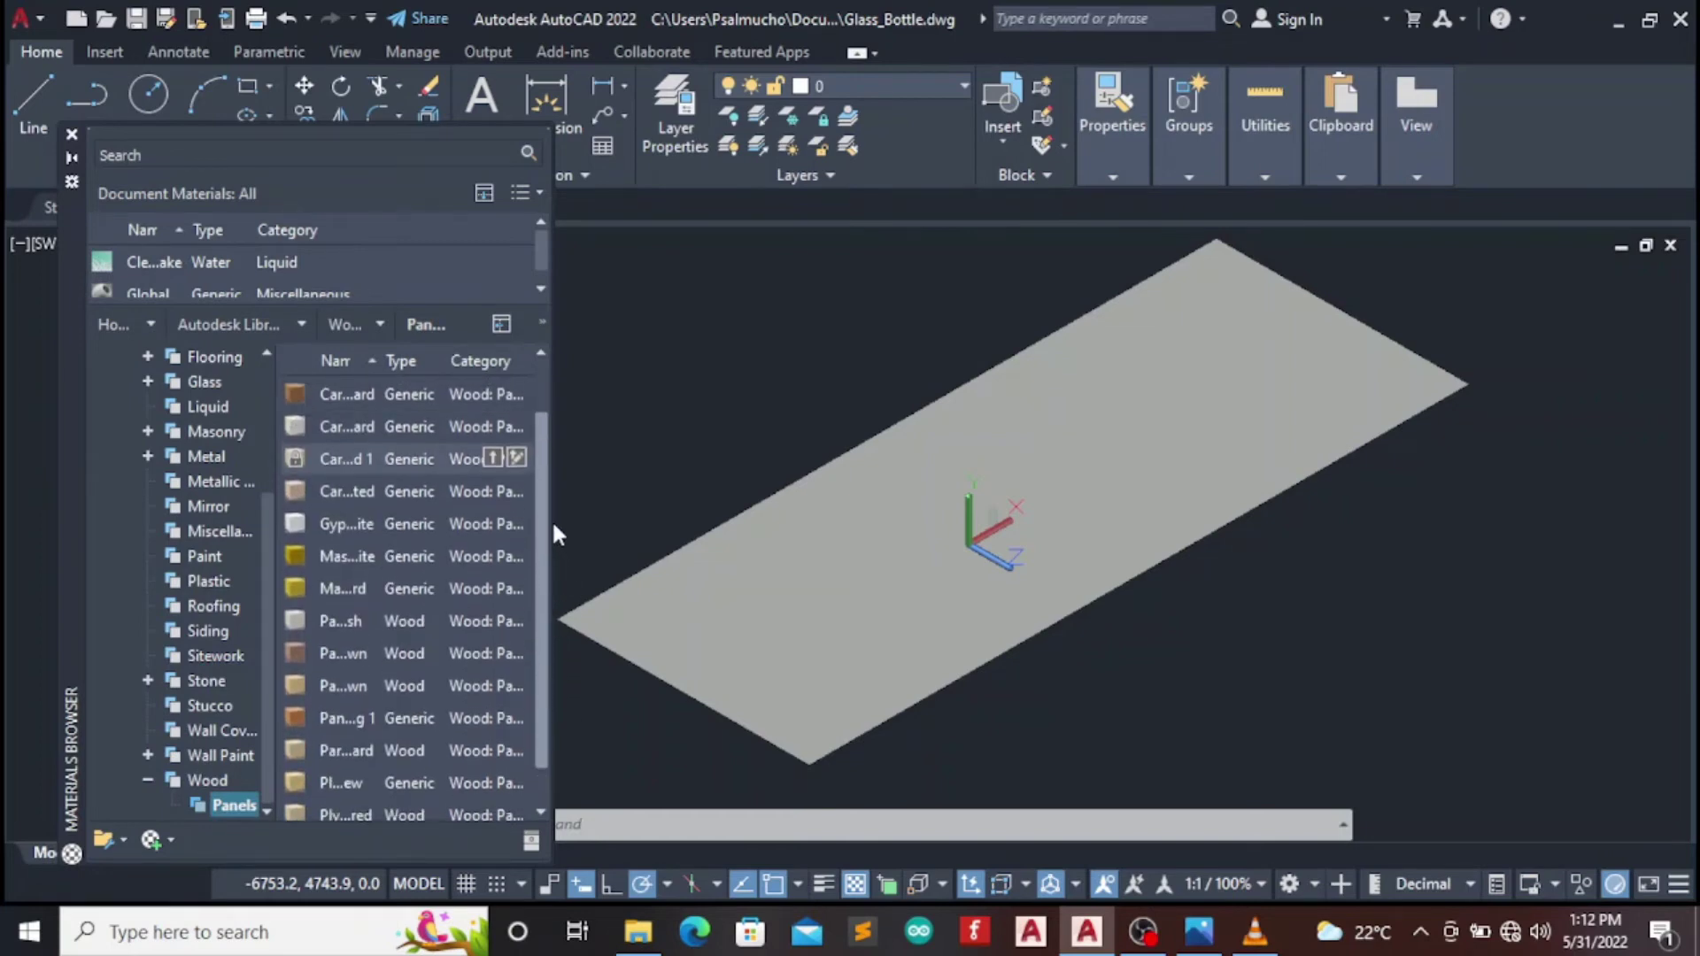
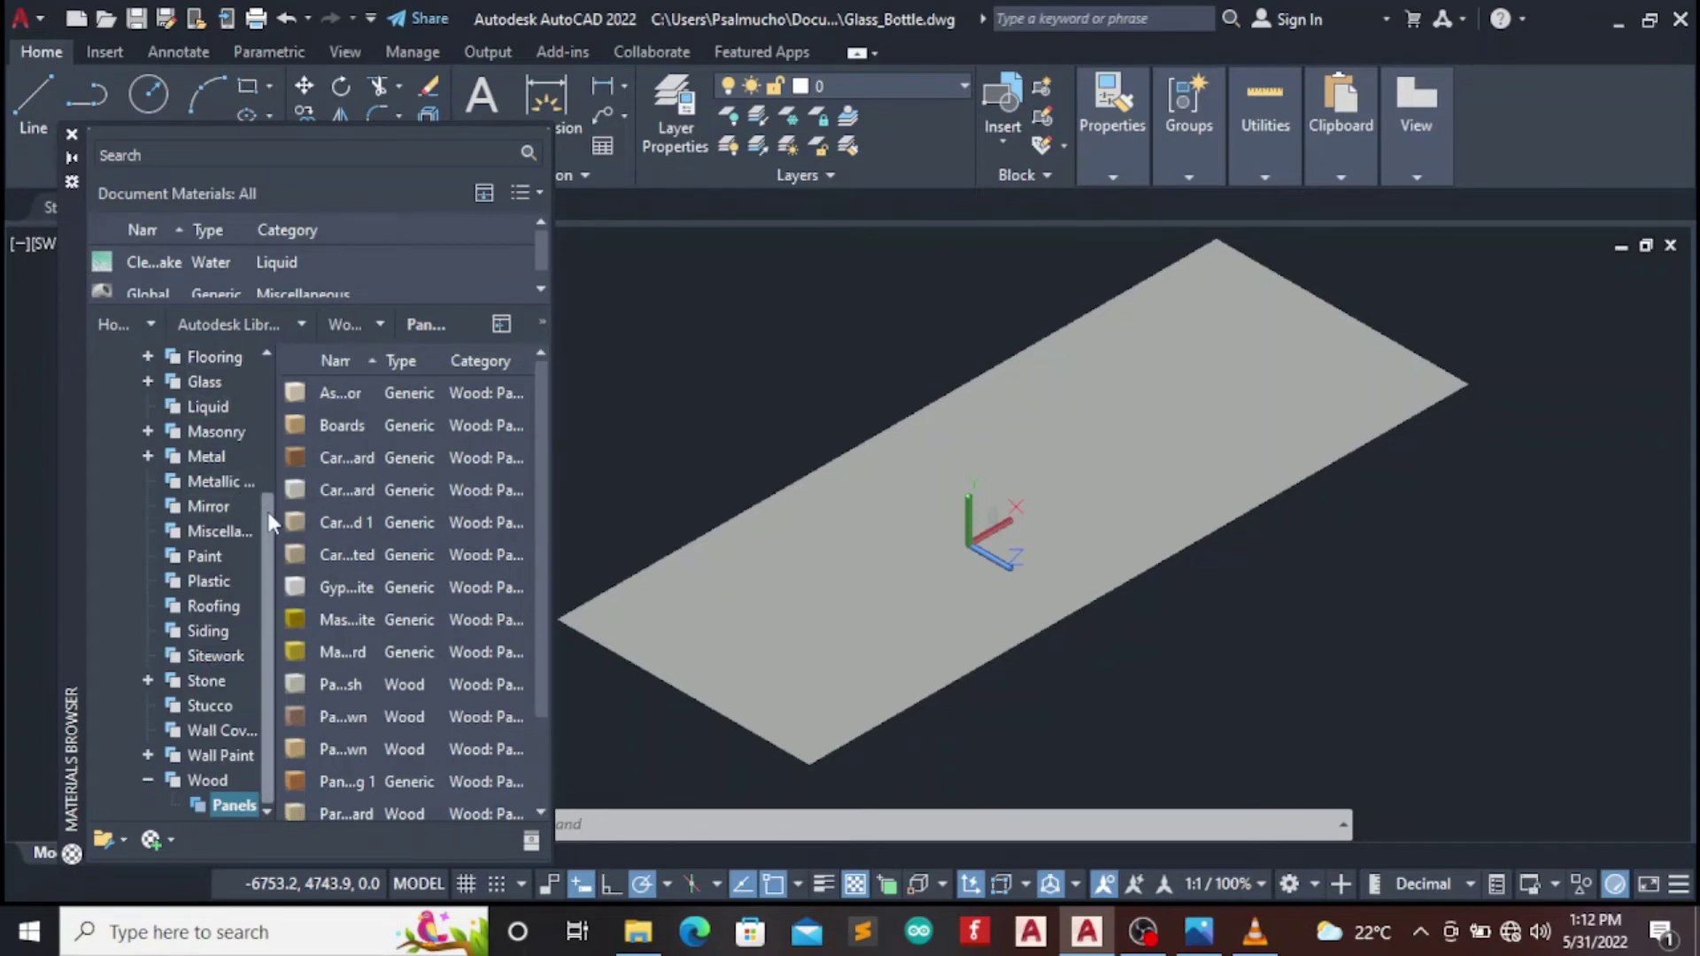
# Browse the Autodesk Library to the Flooring > Carpet materials
pyautogui.moveTo(267, 512); pyautogui.dragTo(251, 442)
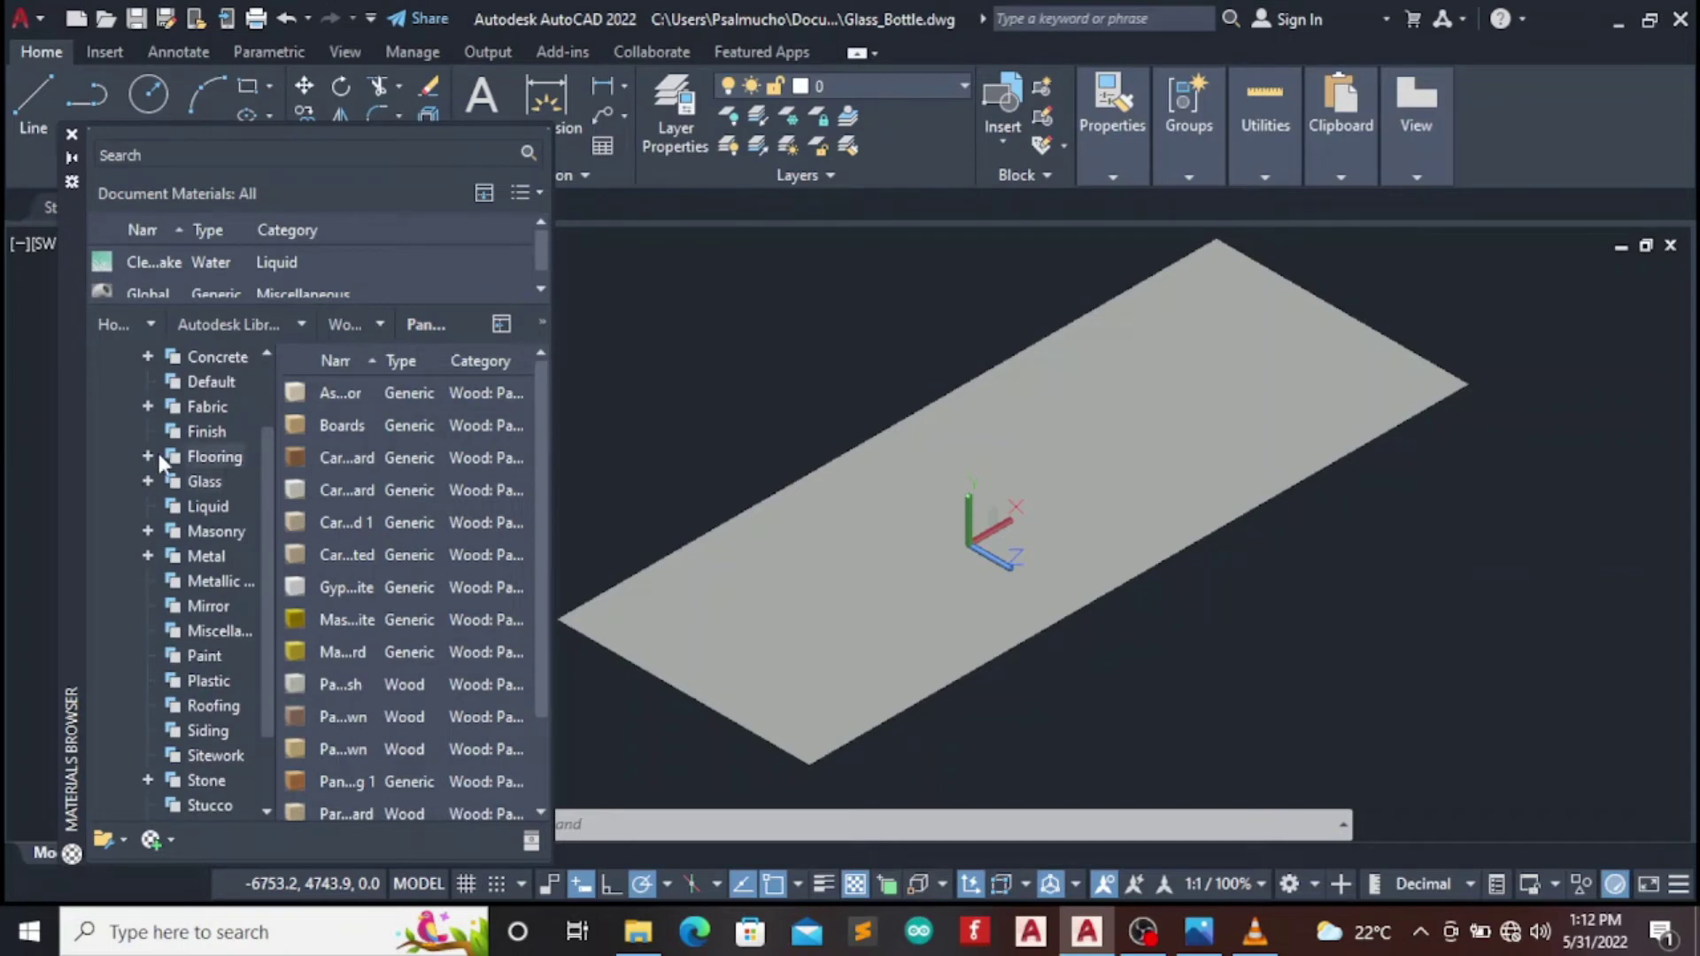
pyautogui.click(153, 323)
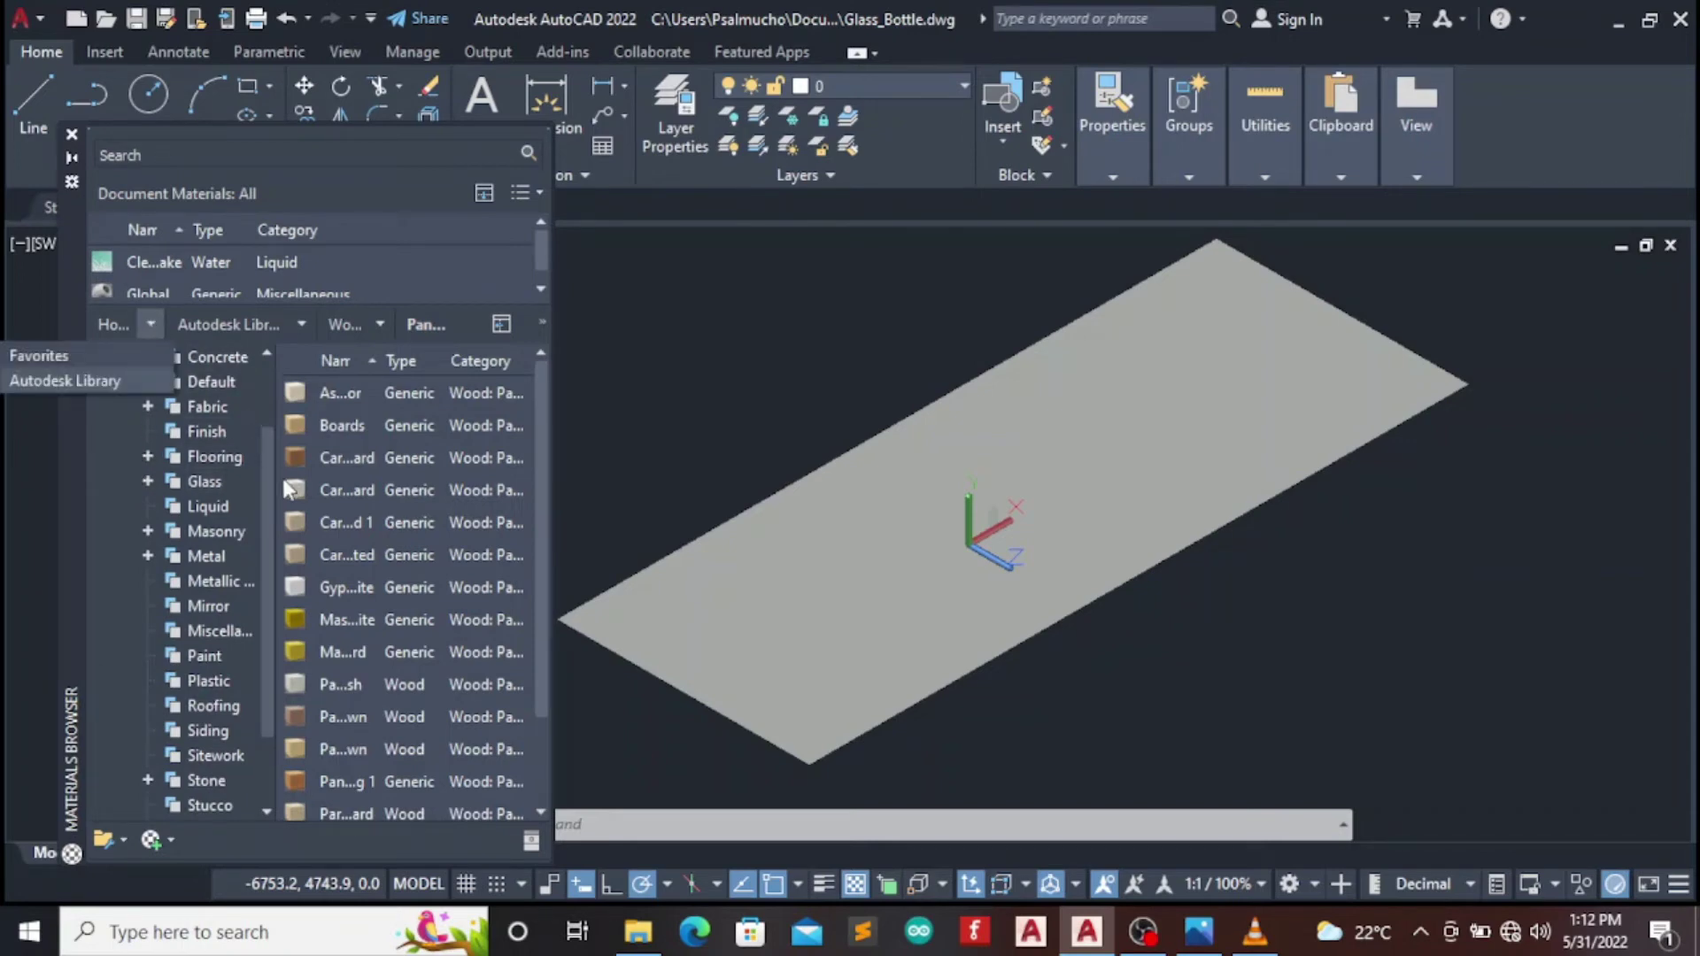
pyautogui.moveTo(263, 477); pyautogui.dragTo(267, 391)
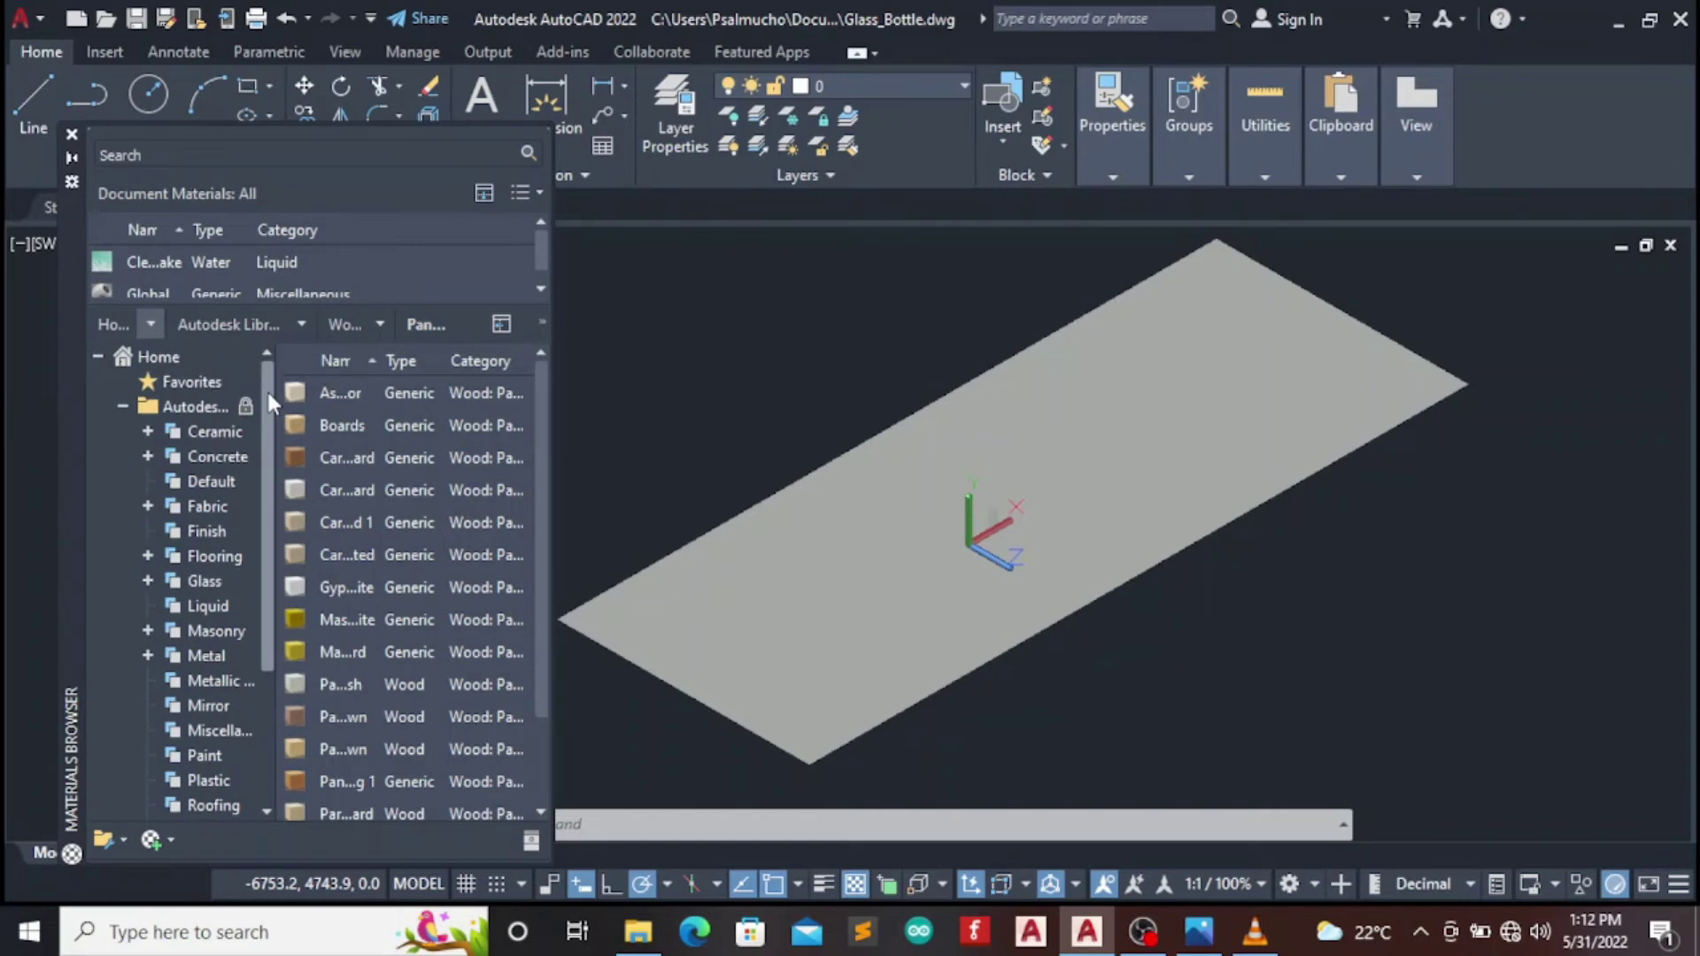
pyautogui.click(124, 403)
pyautogui.click(98, 356)
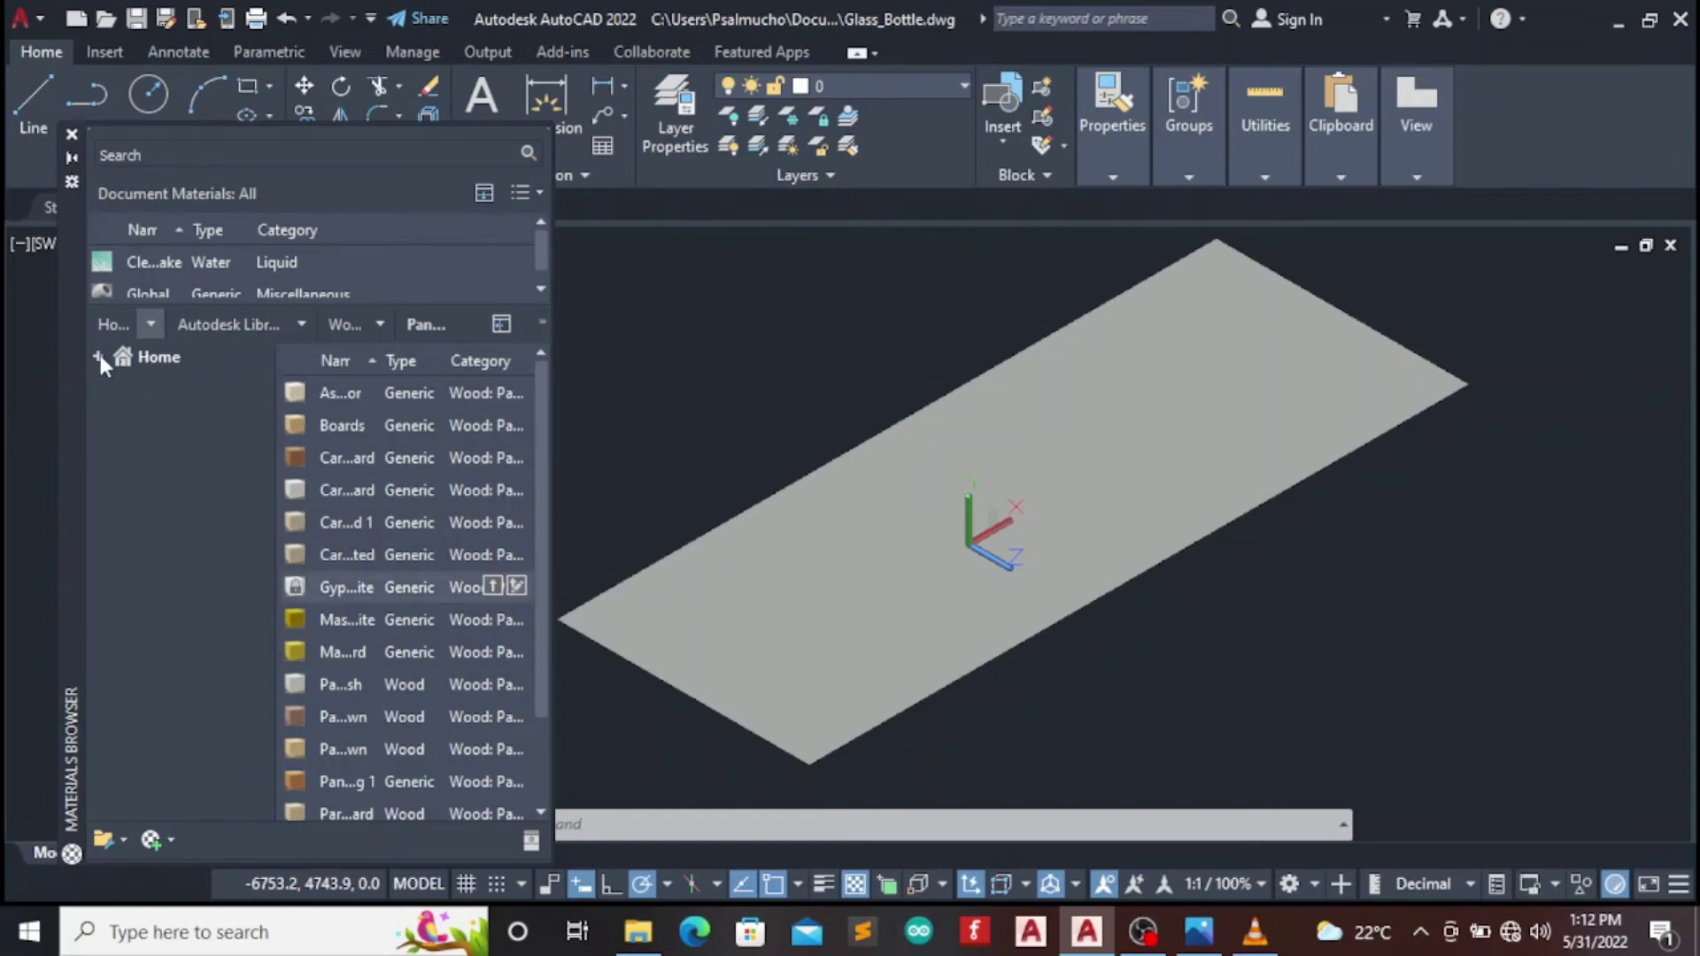
pyautogui.click(98, 355)
pyautogui.click(123, 407)
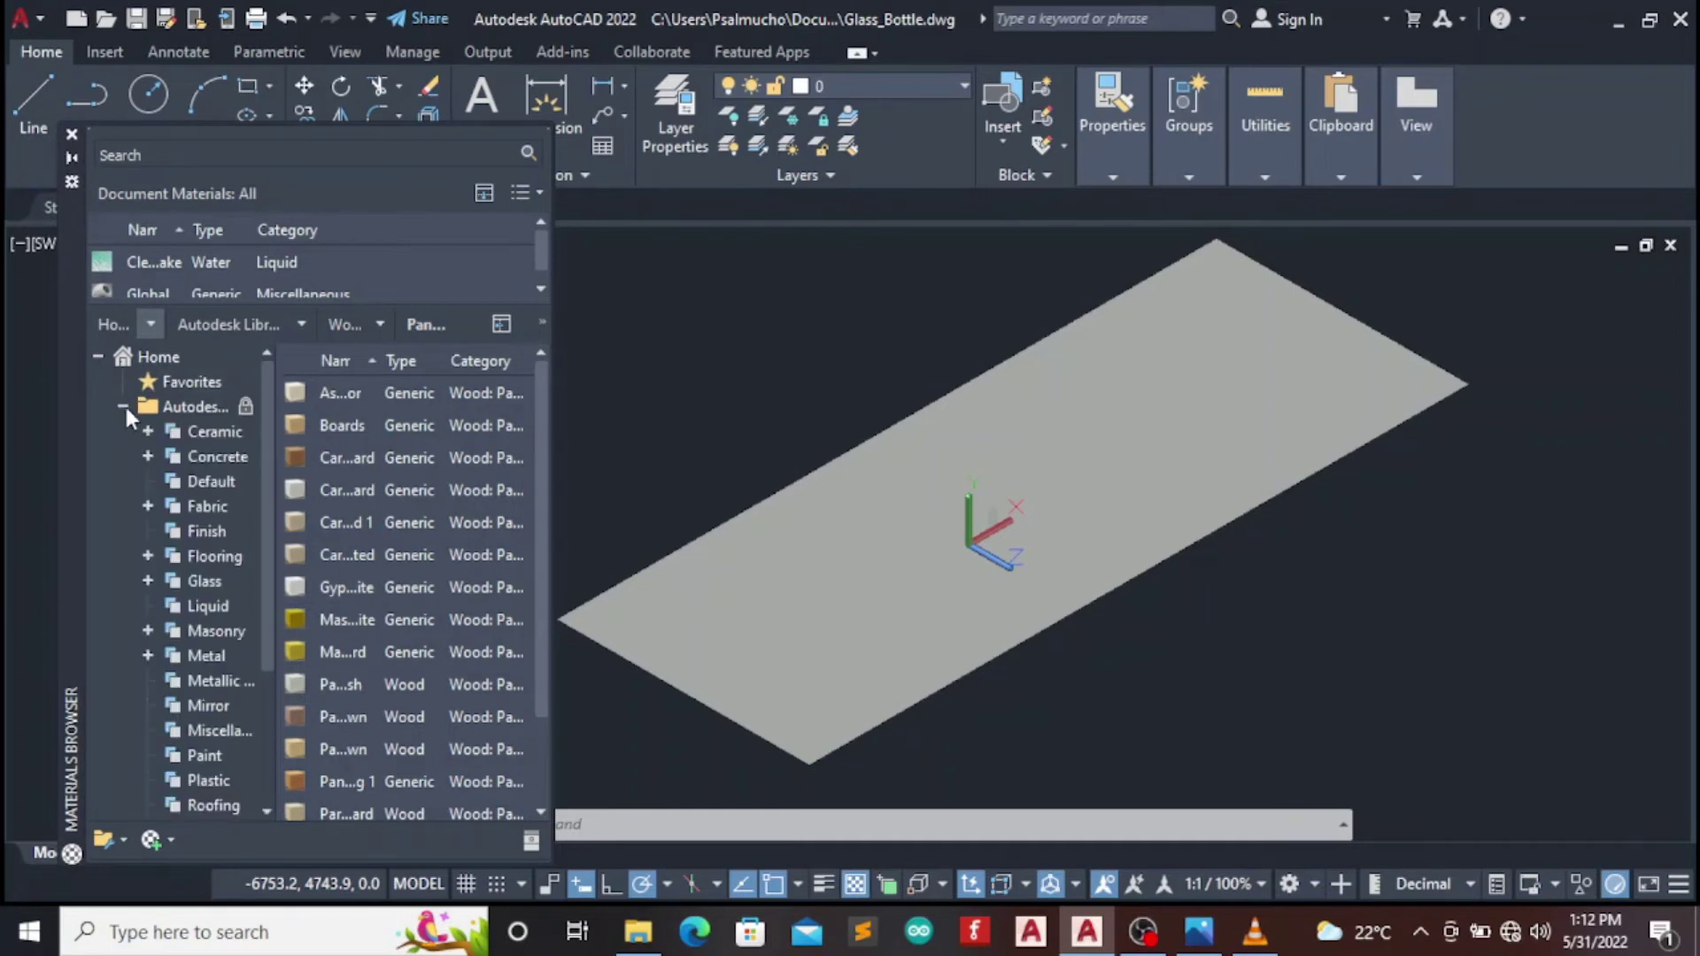
pyautogui.click(148, 557)
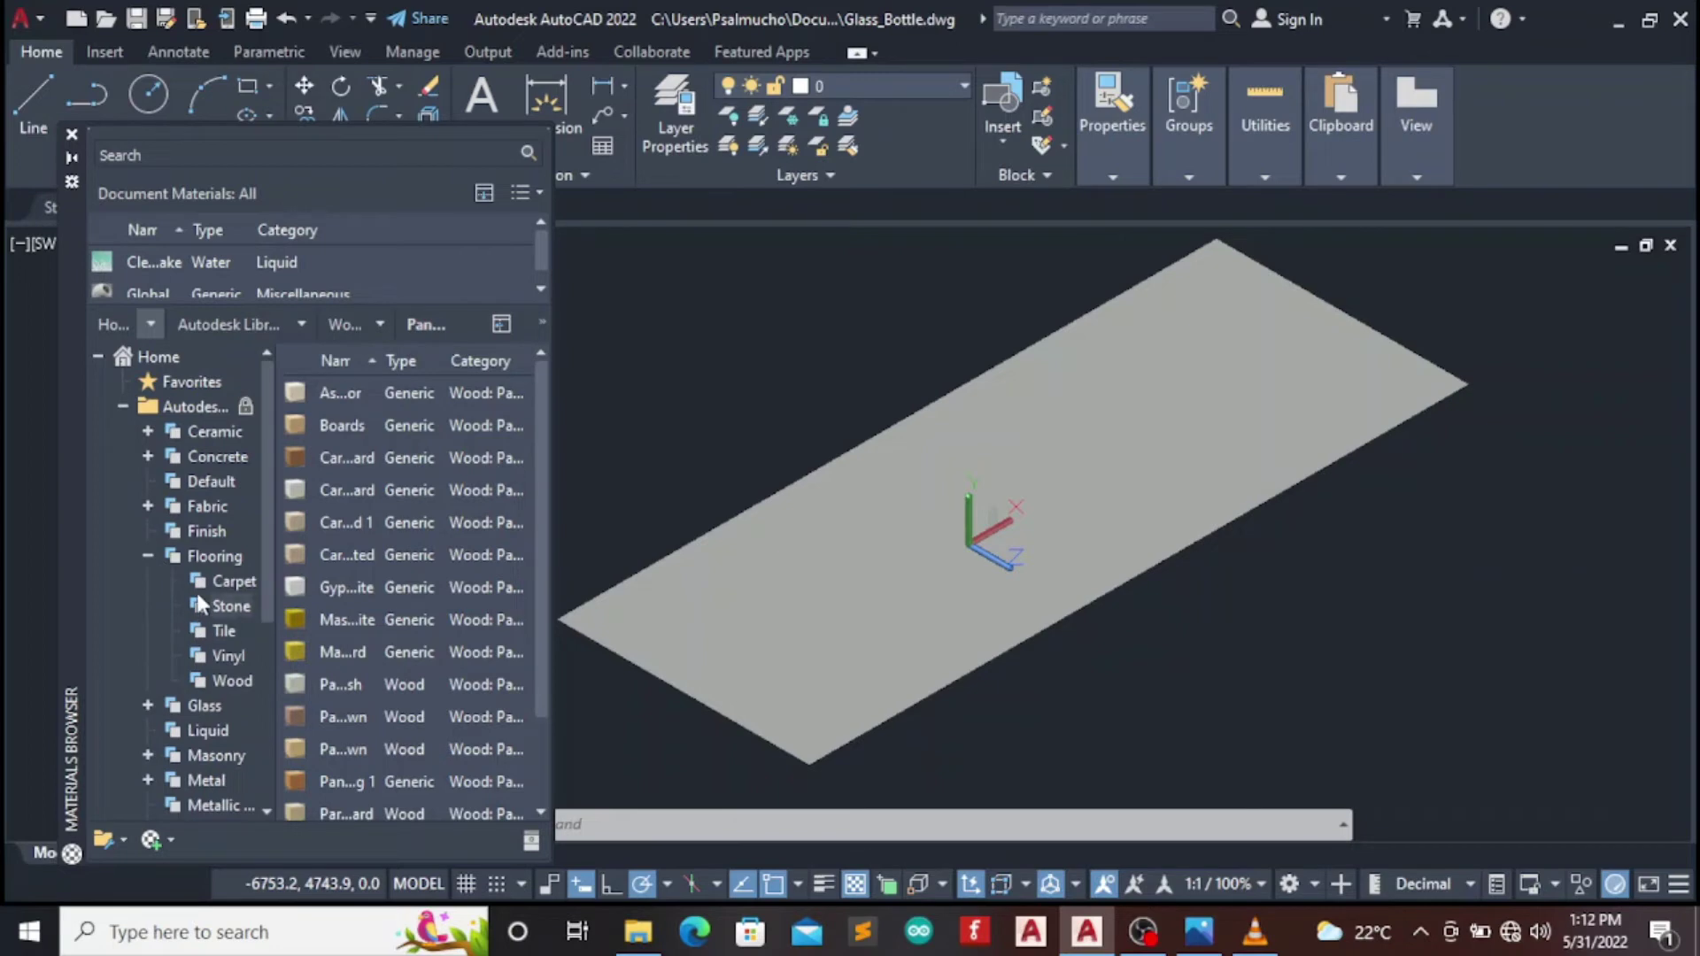
pyautogui.click(224, 584)
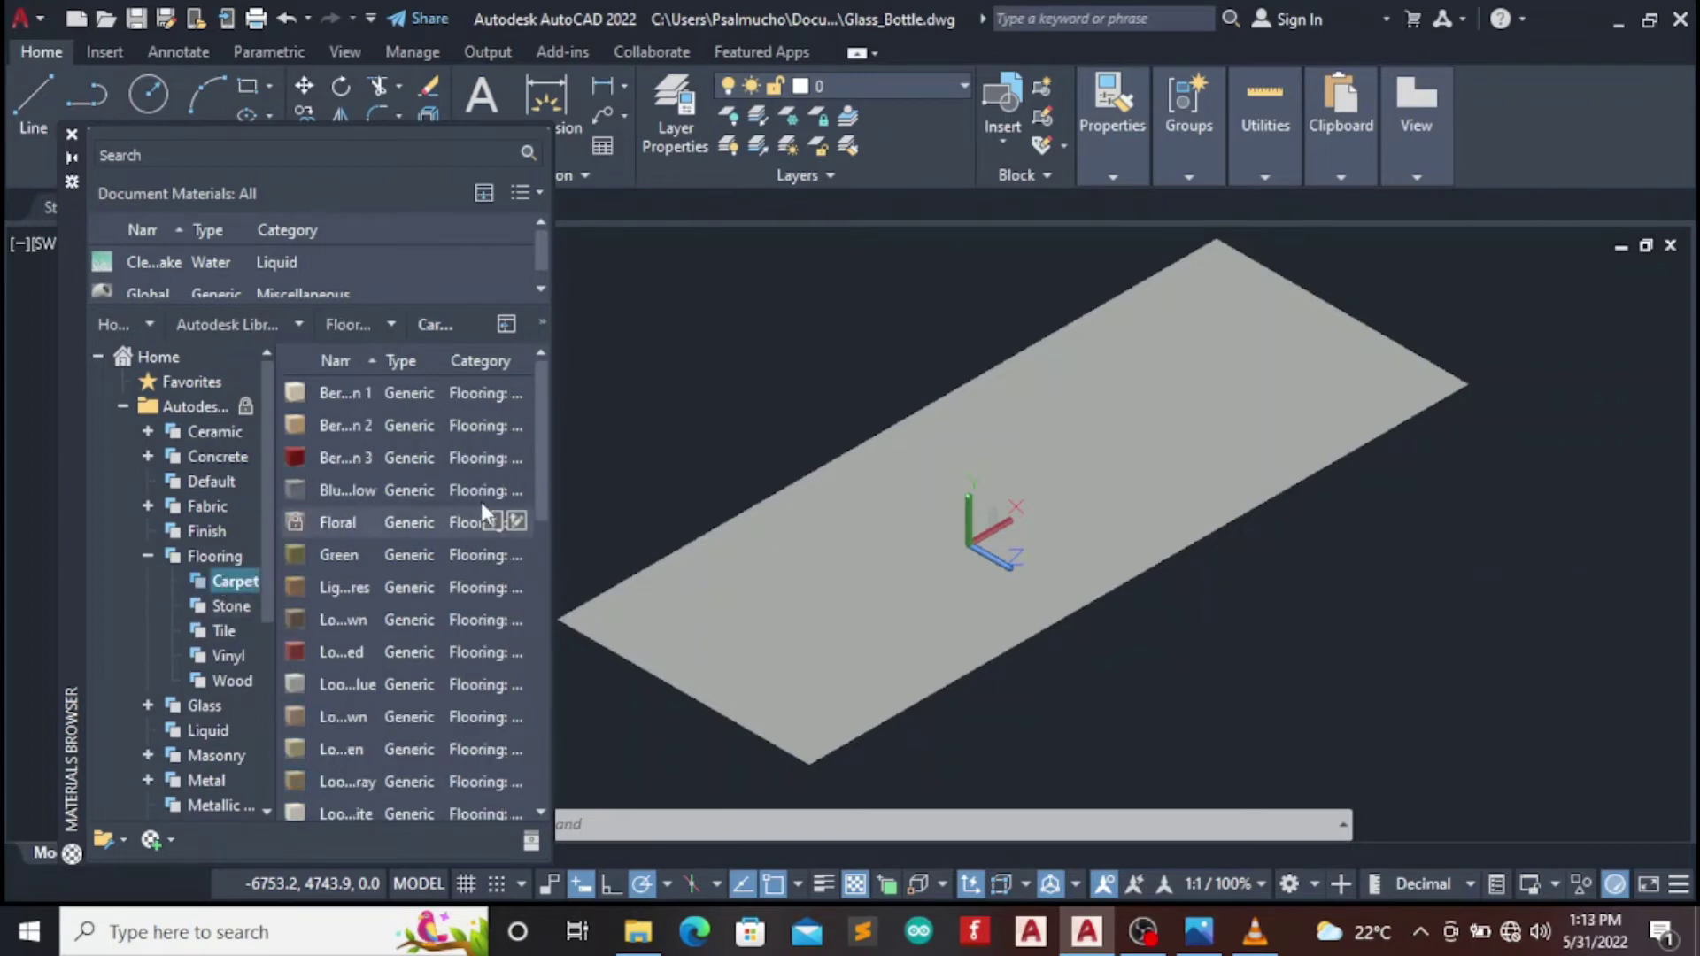
# Assign a patterned carpet material to the selected floor plane
pyautogui.moveTo(537, 479); pyautogui.dragTo(523, 721)
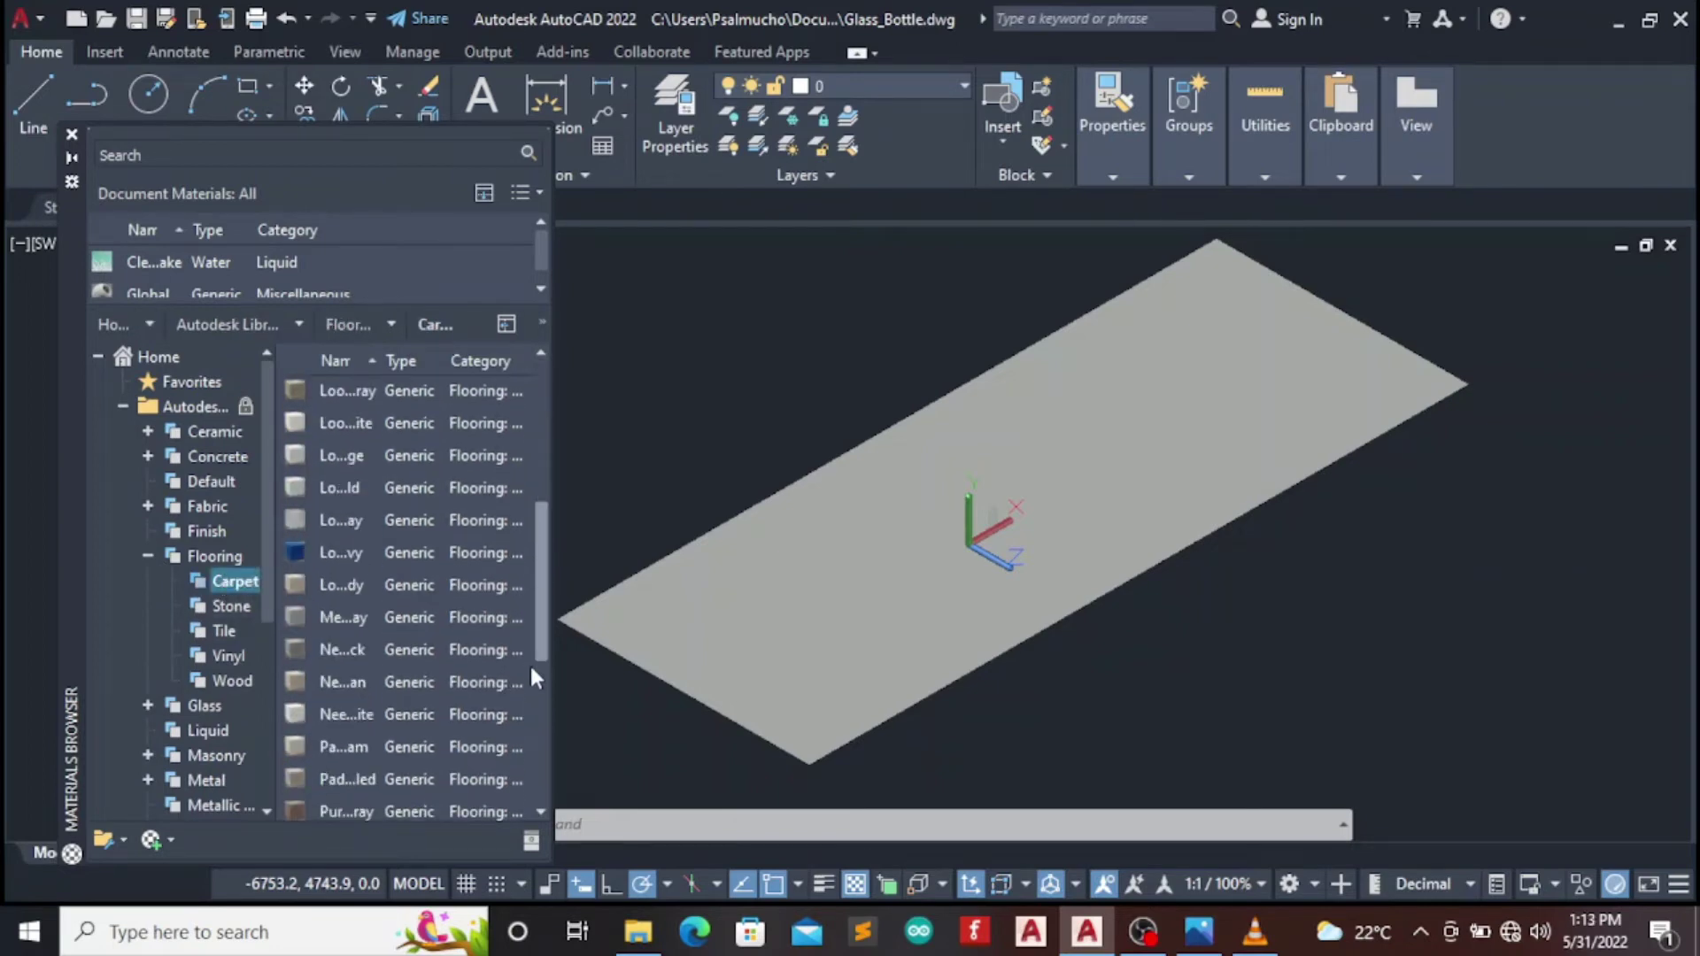
pyautogui.moveTo(340, 597)
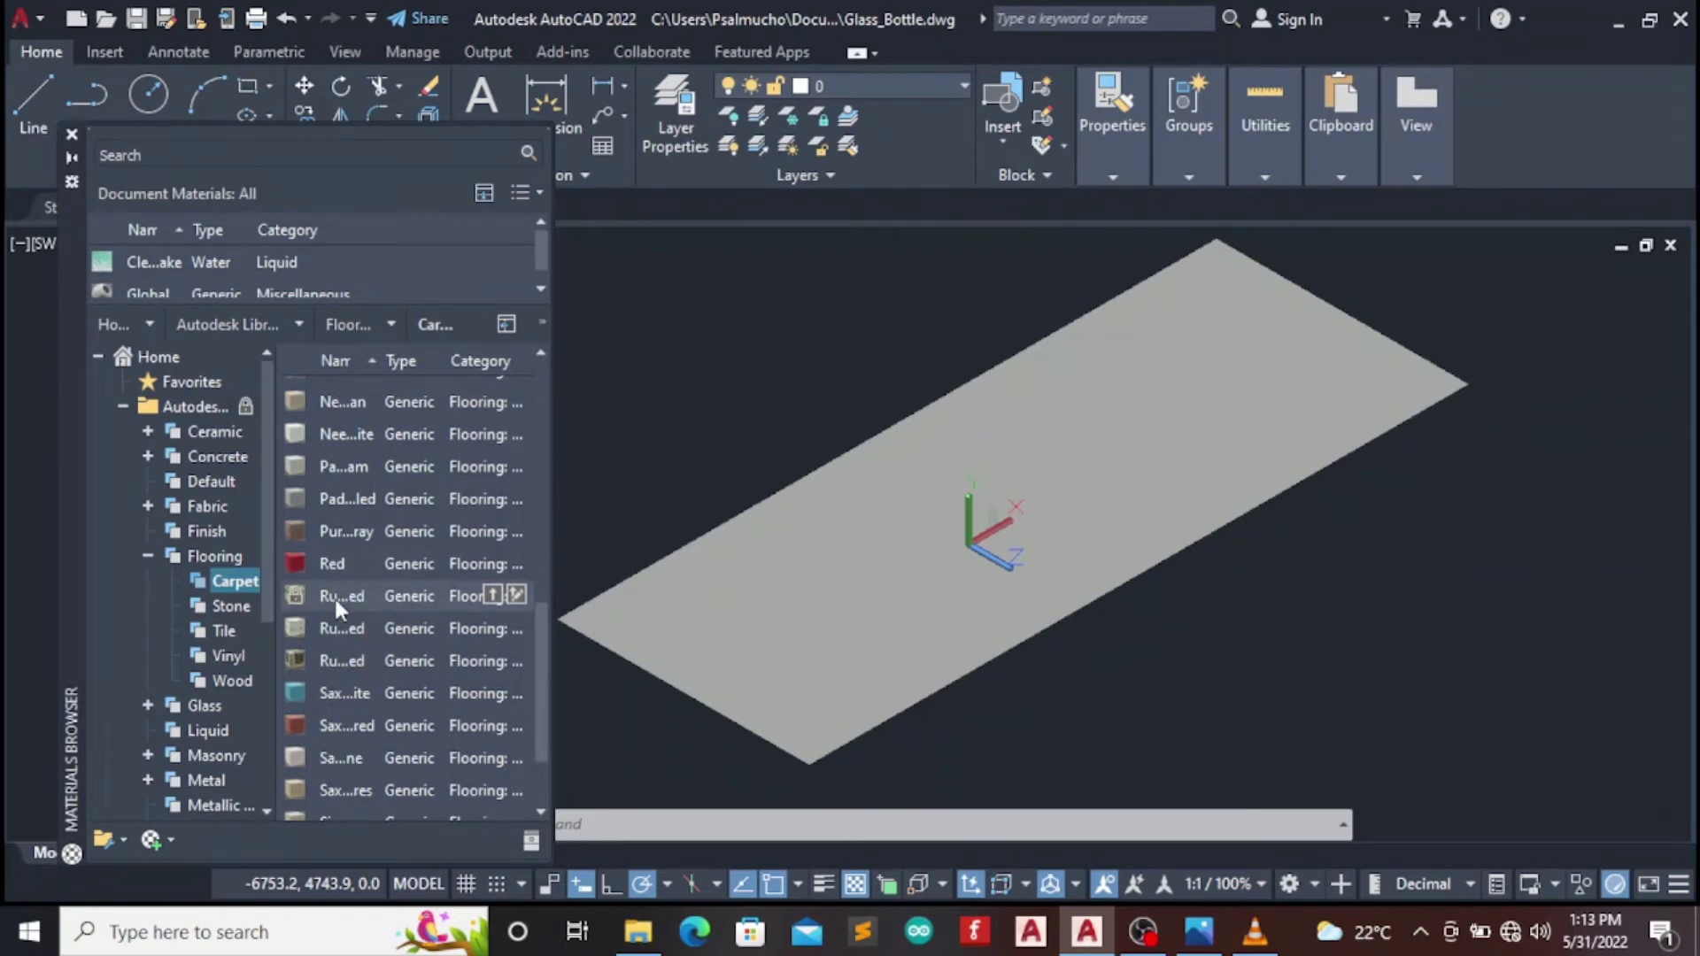
pyautogui.rightClick(340, 609)
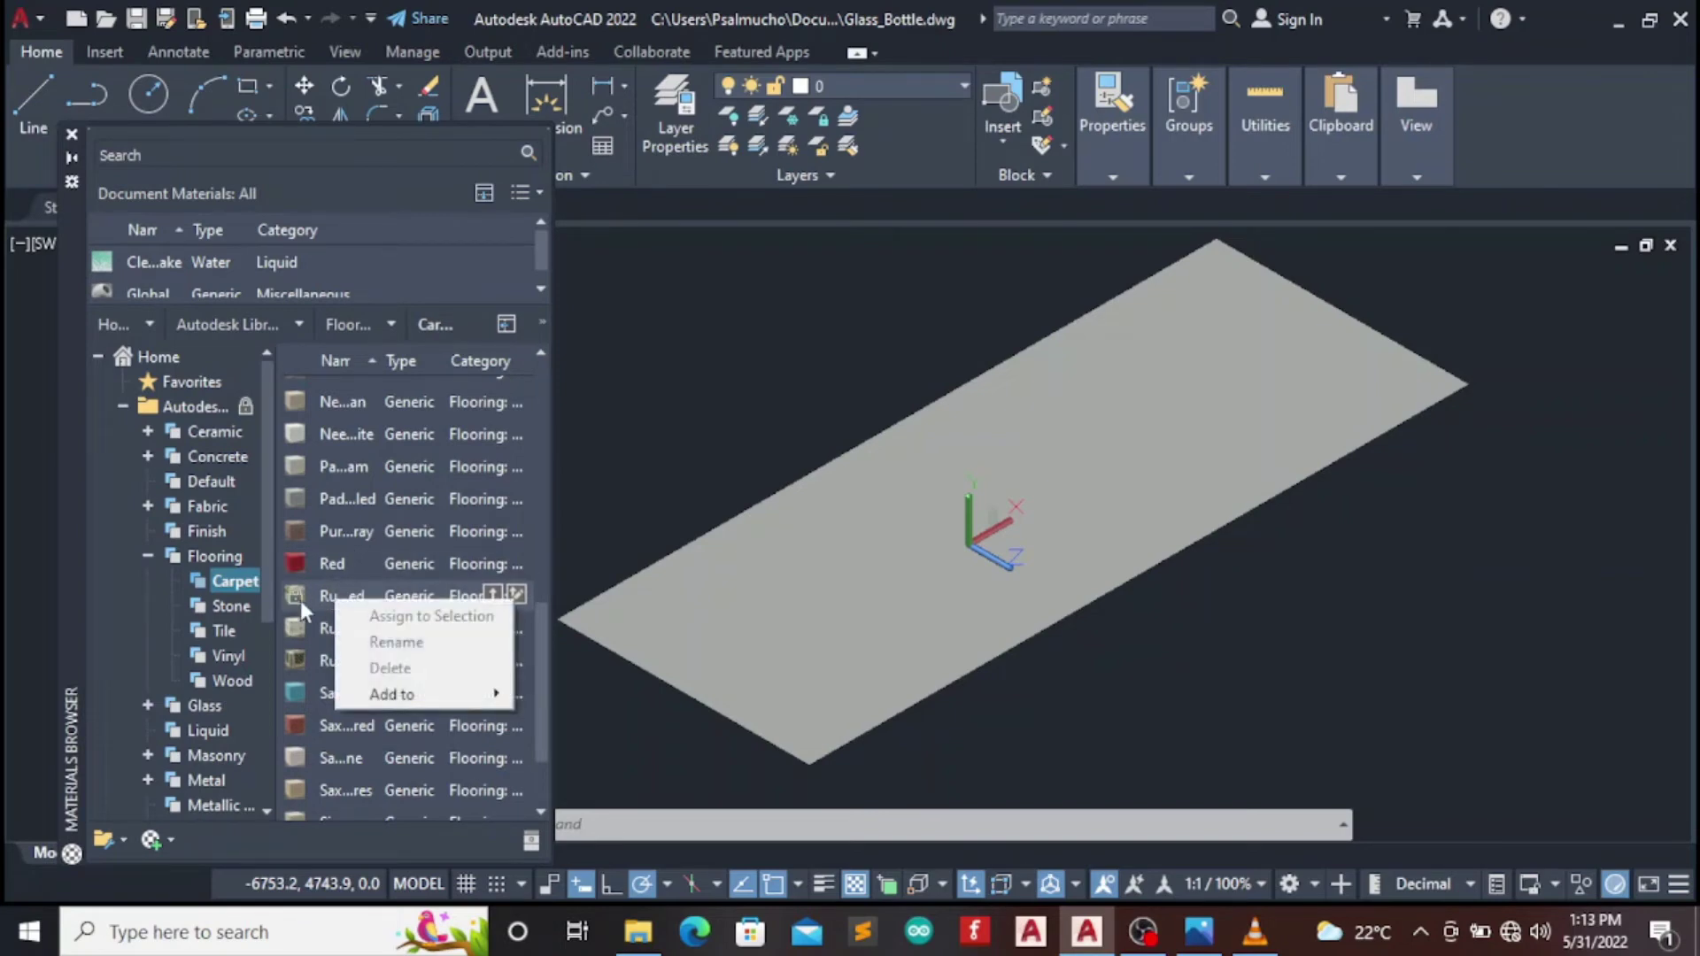
pyautogui.click(866, 532)
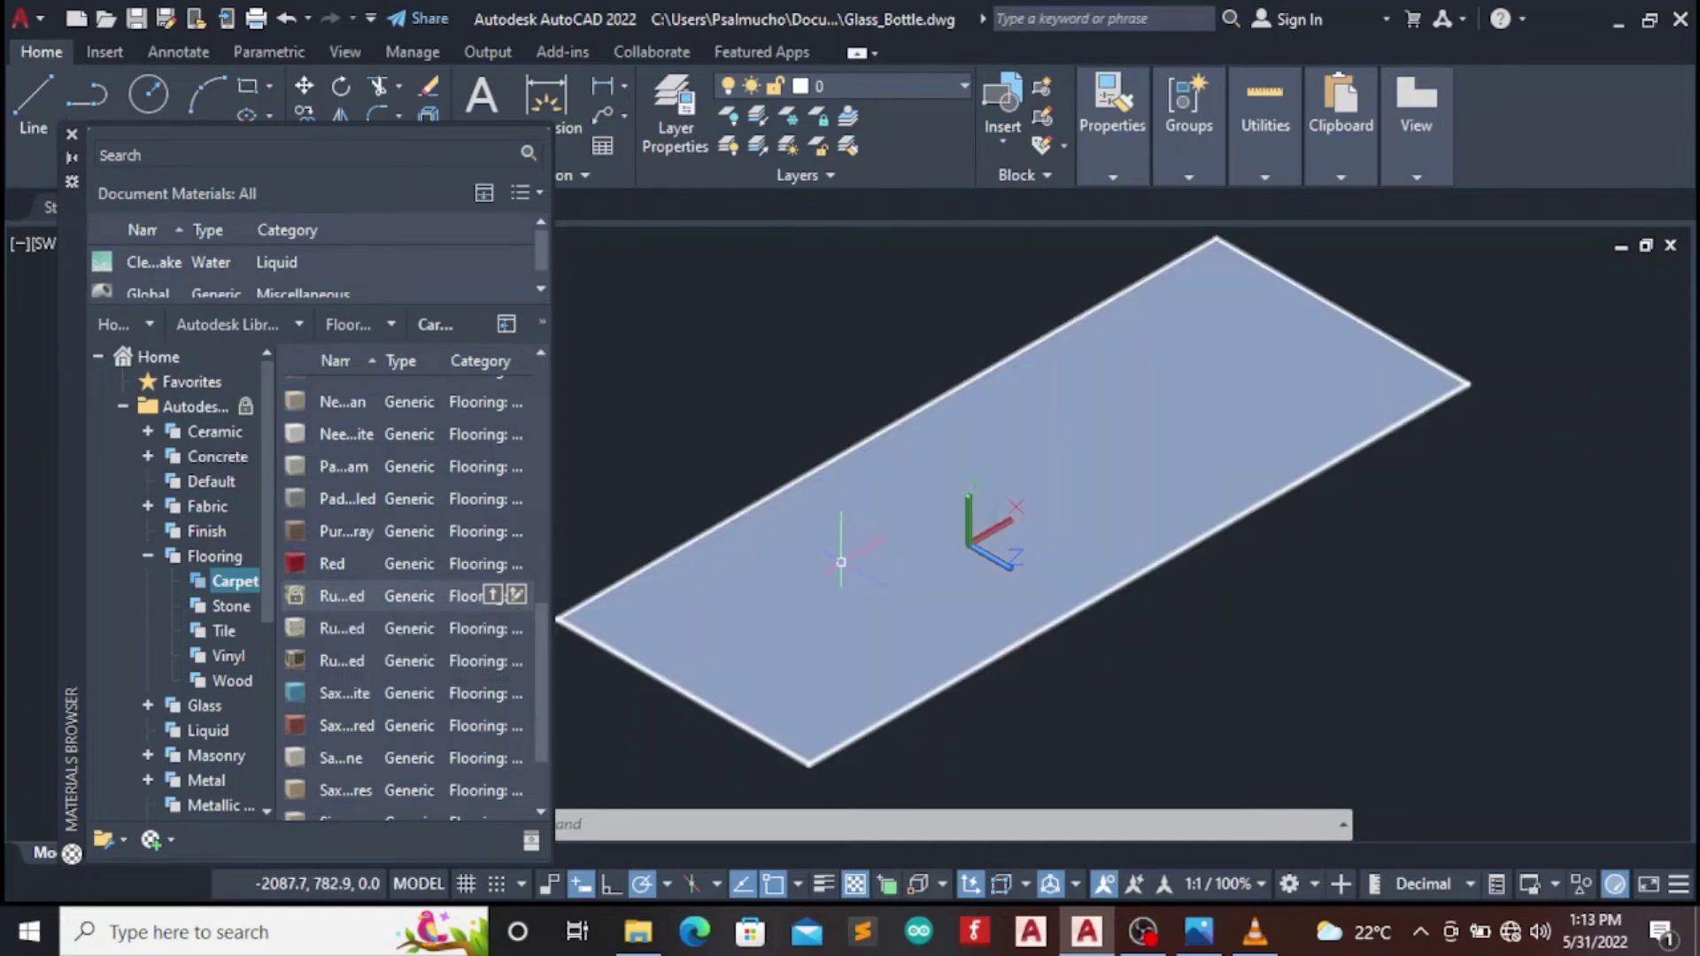
pyautogui.click(839, 559)
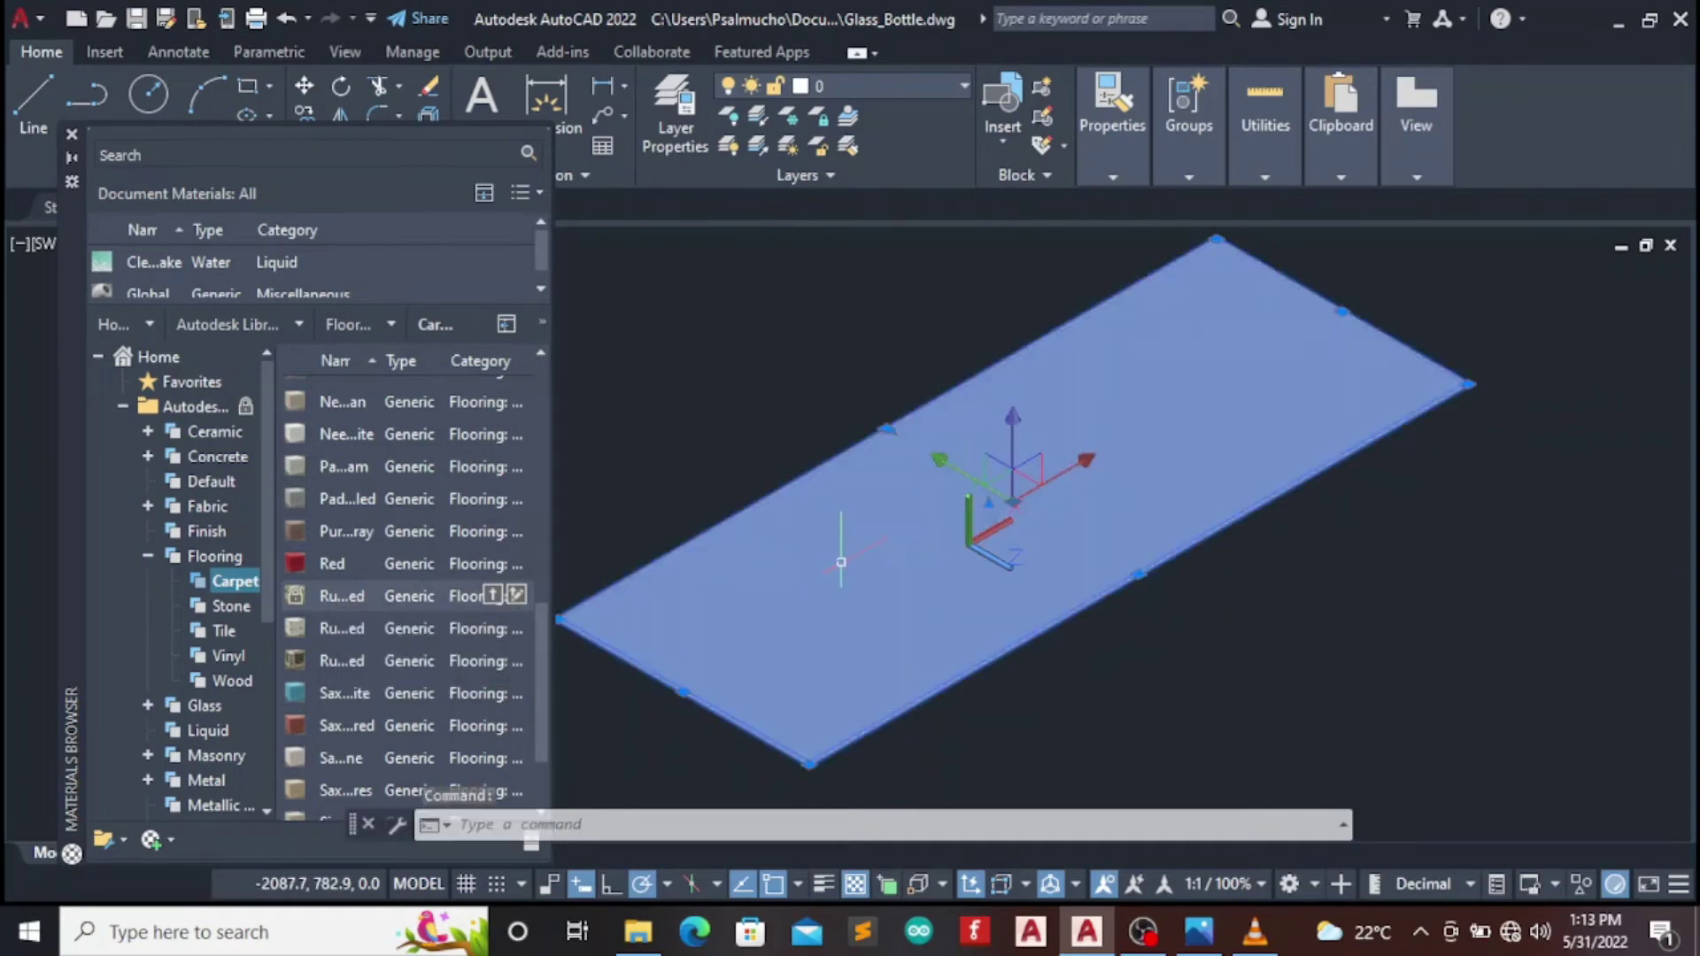
pyautogui.rightClick(369, 585)
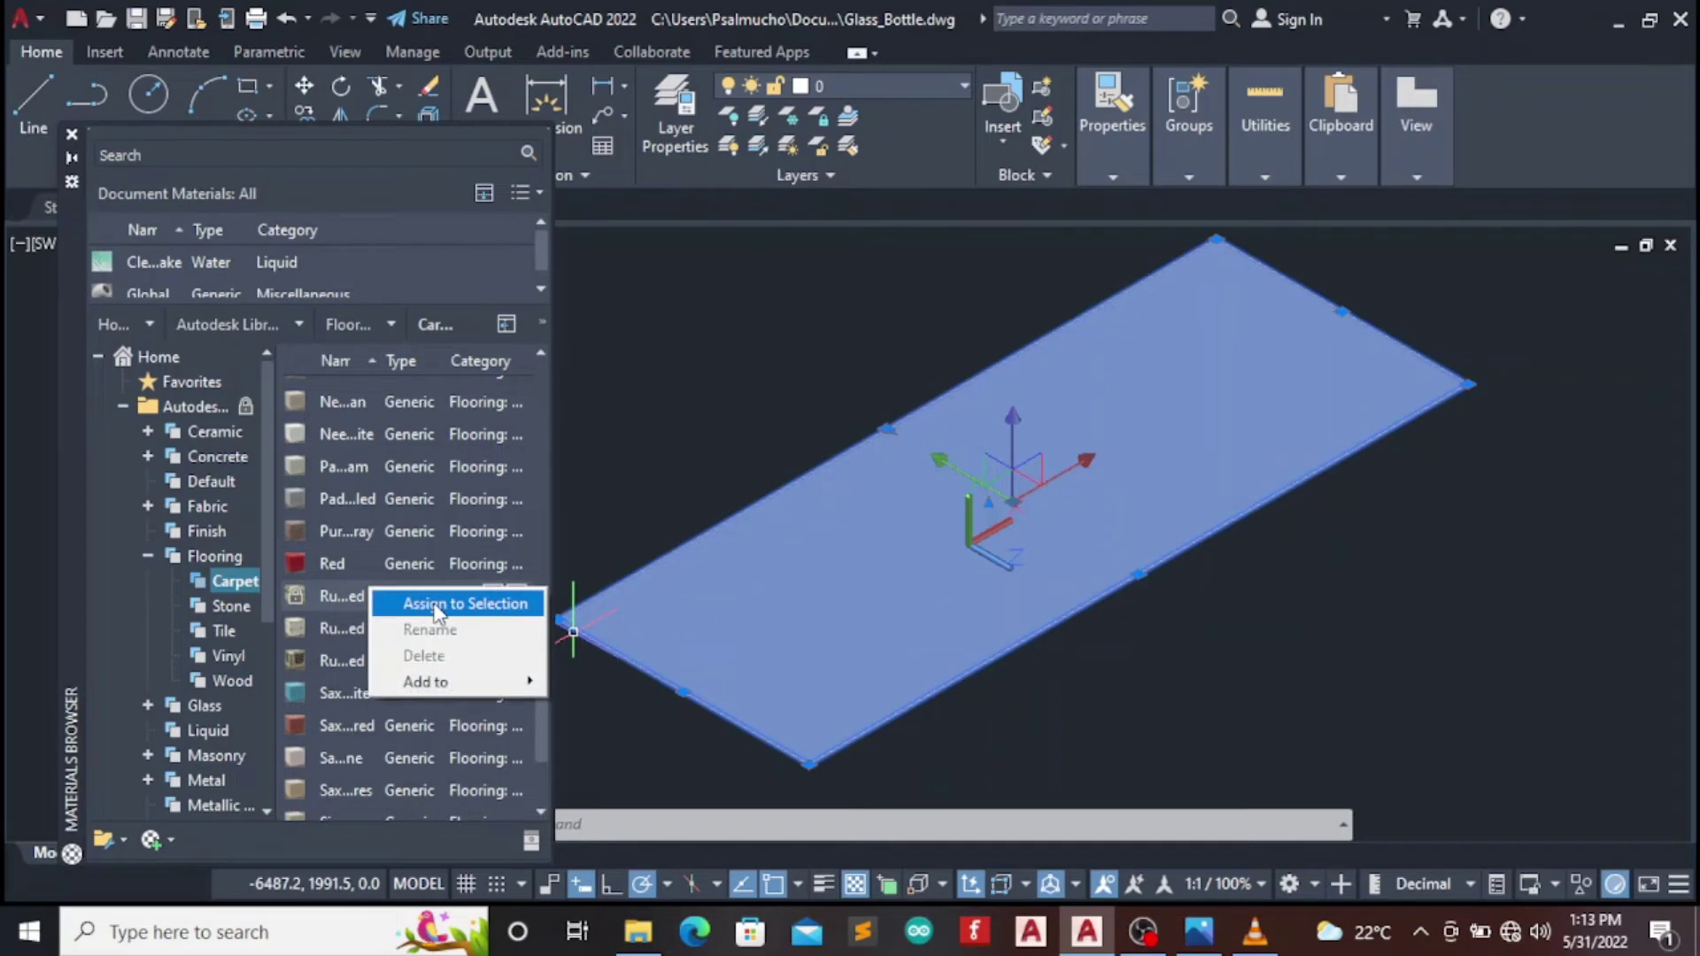
pyautogui.click(436, 604)
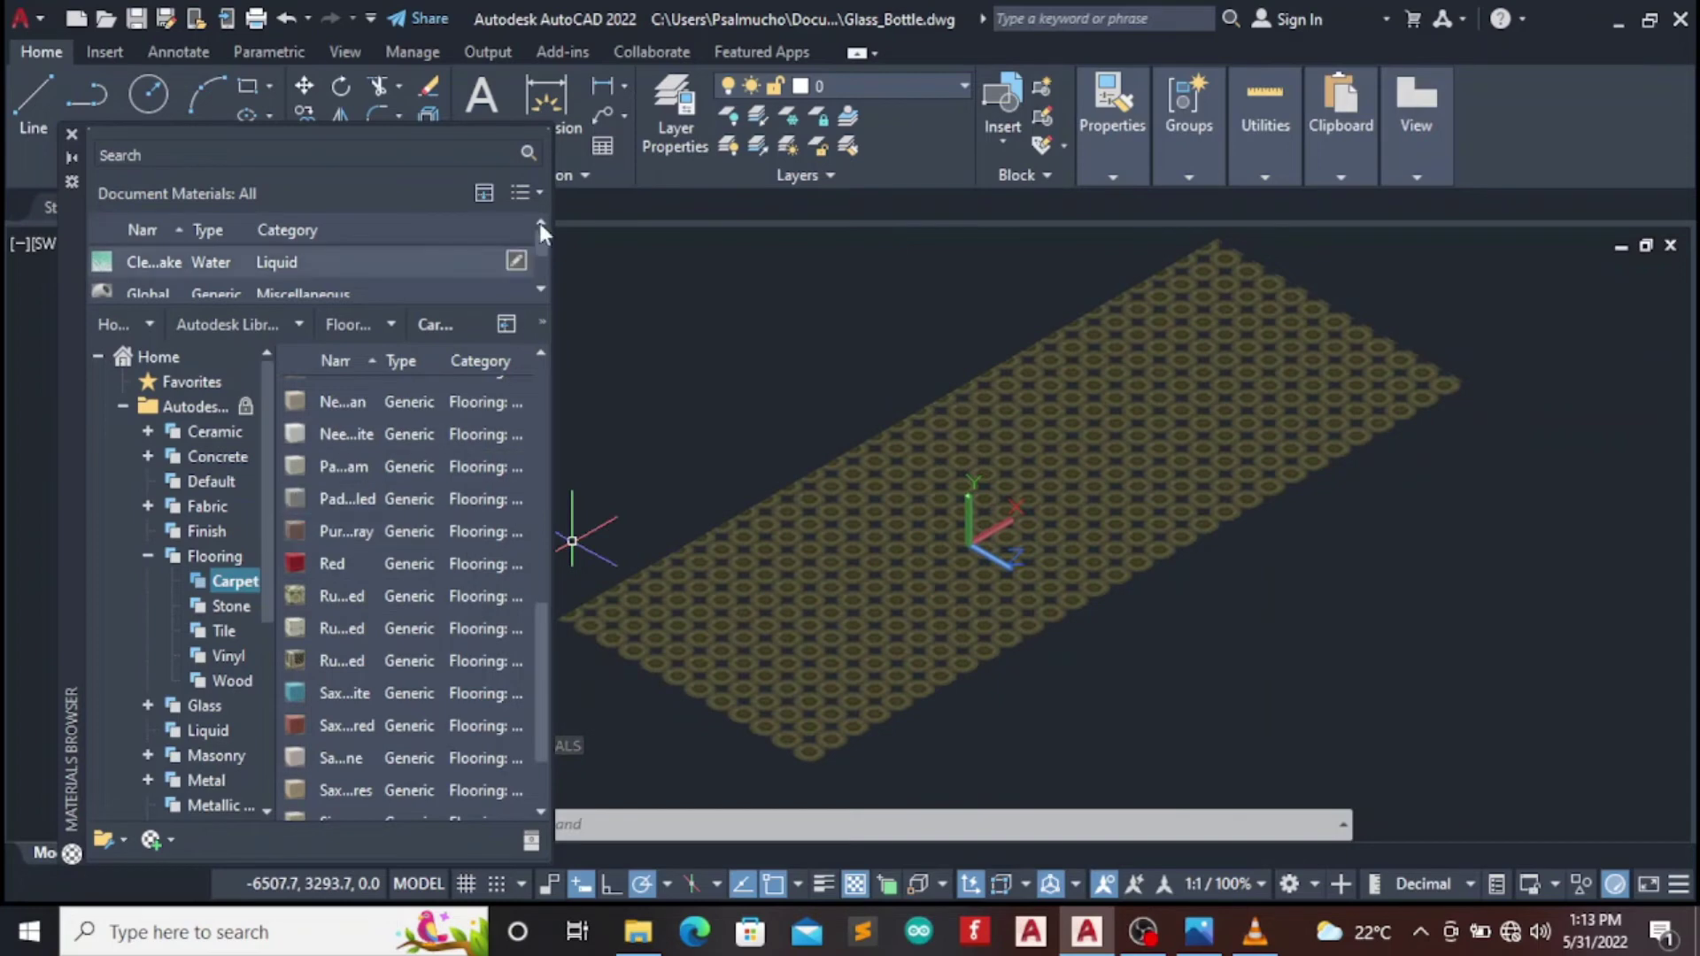
# Close the Materials Browser and zoom in on the carpeted floor
pyautogui.click(70, 134)
pyautogui.click(922, 486)
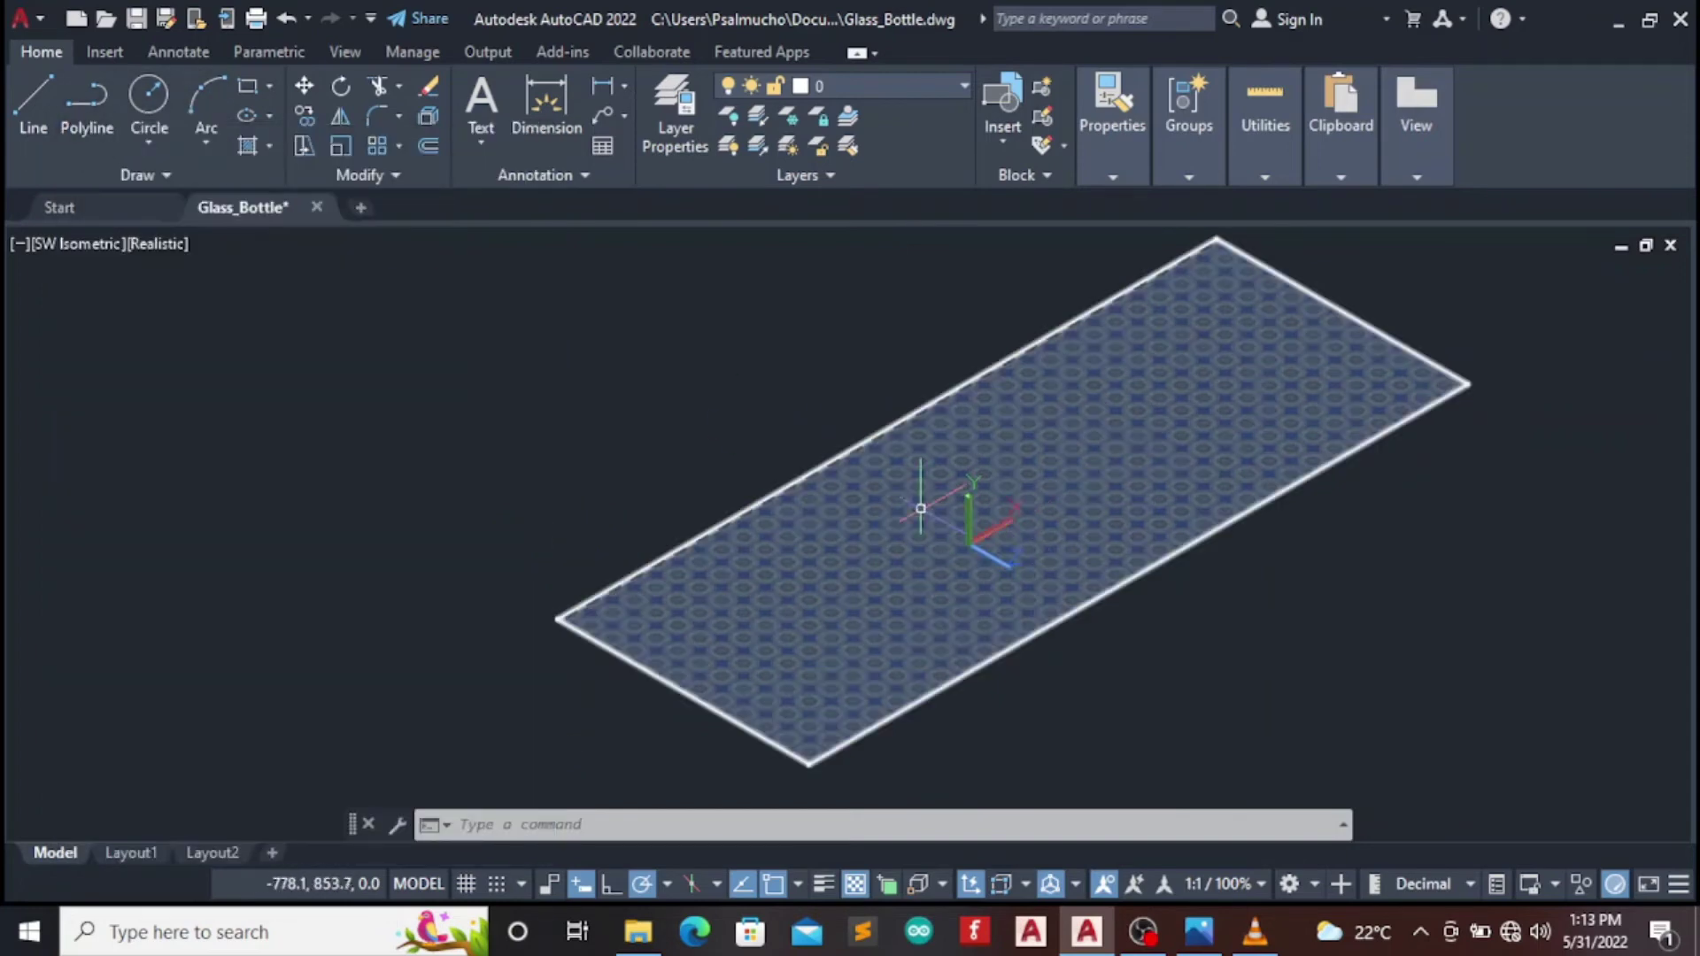
pyautogui.scroll(6, 948, 482)
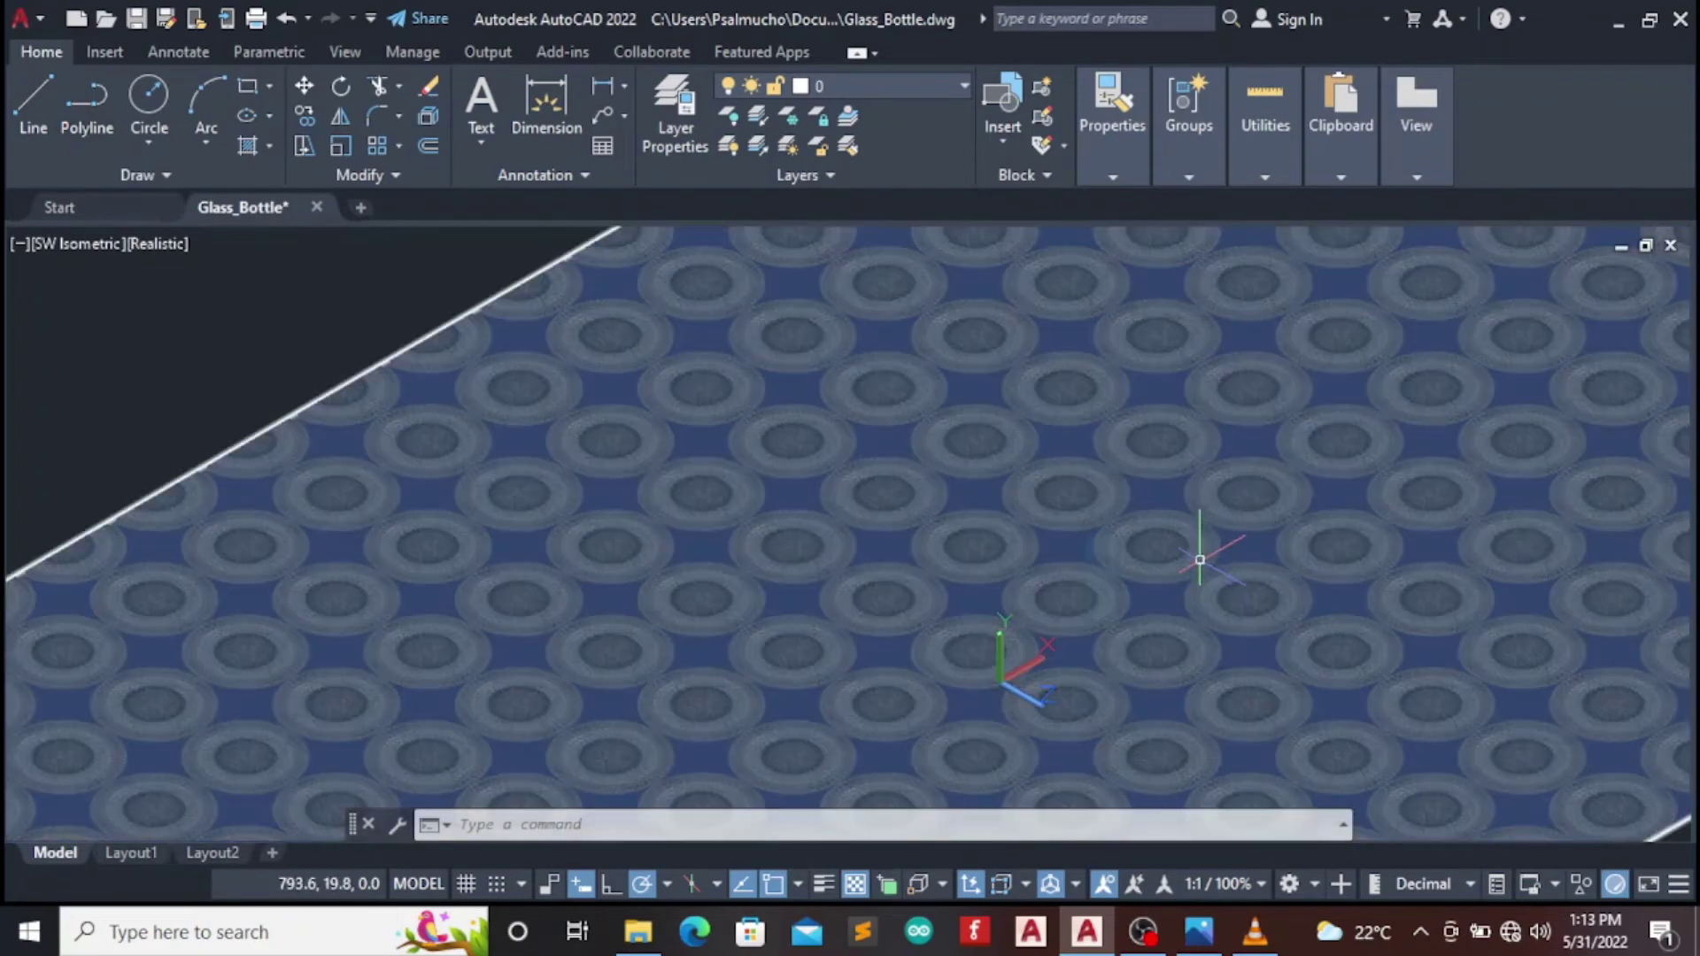
pyautogui.scroll(7, 1189, 569)
pyautogui.scroll(2, 1196, 591)
pyautogui.click(1196, 590)
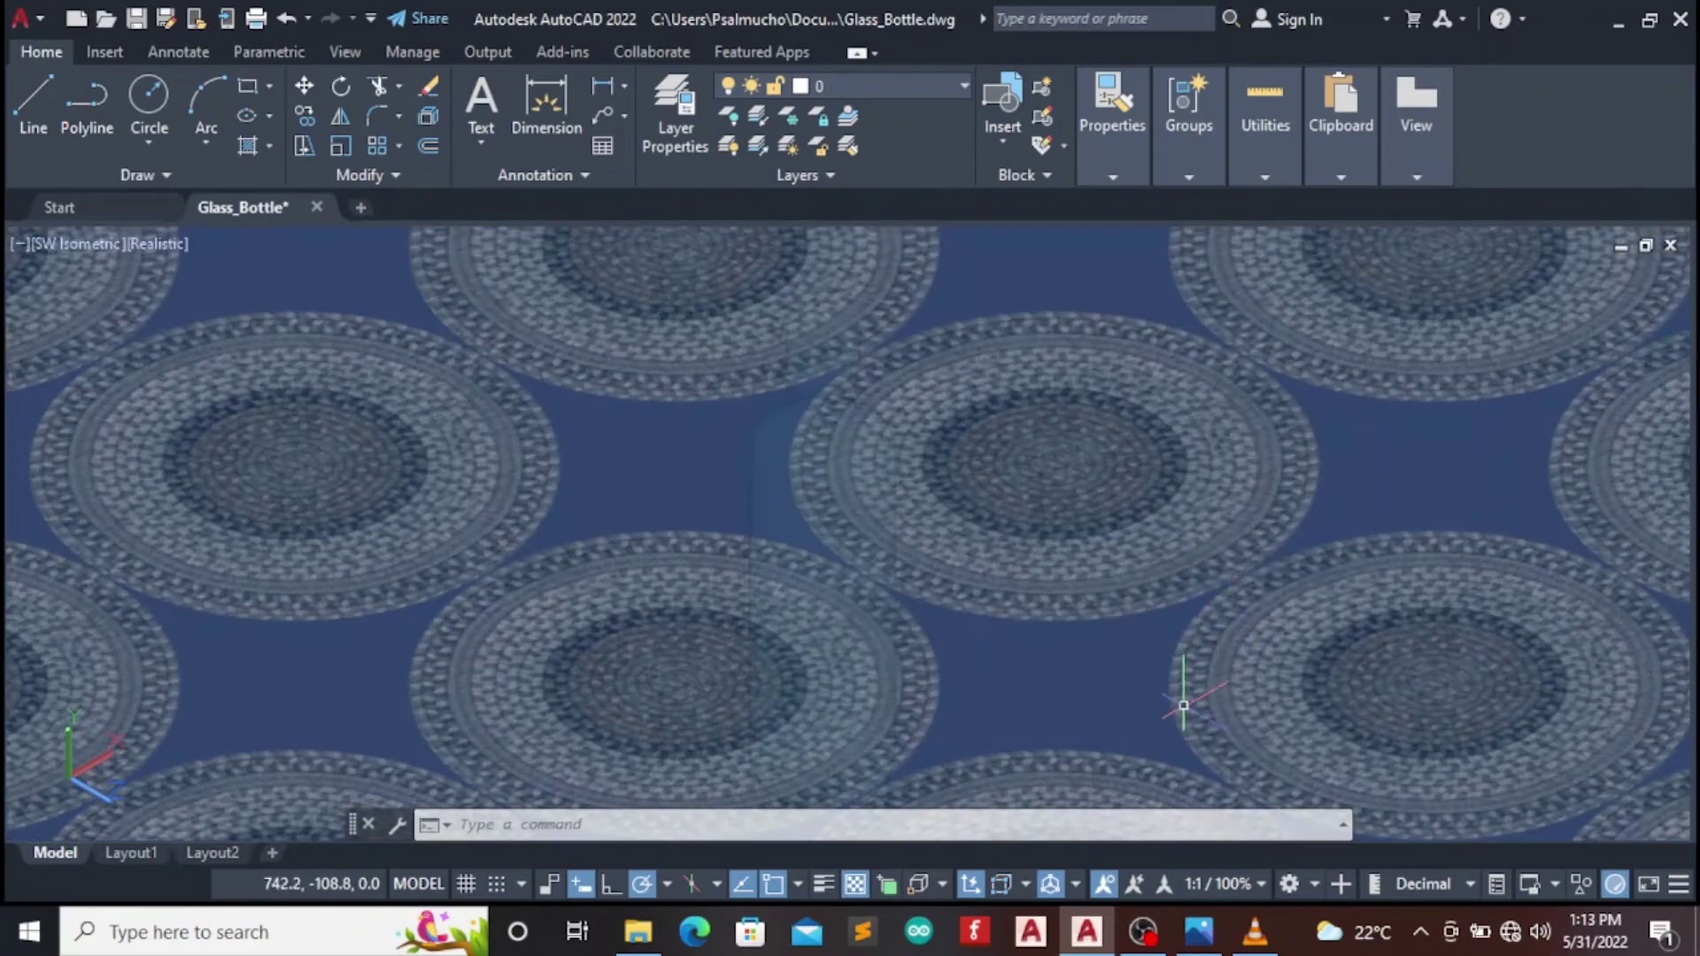
pyautogui.scroll(1, 814, 551)
pyautogui.press('Escape')
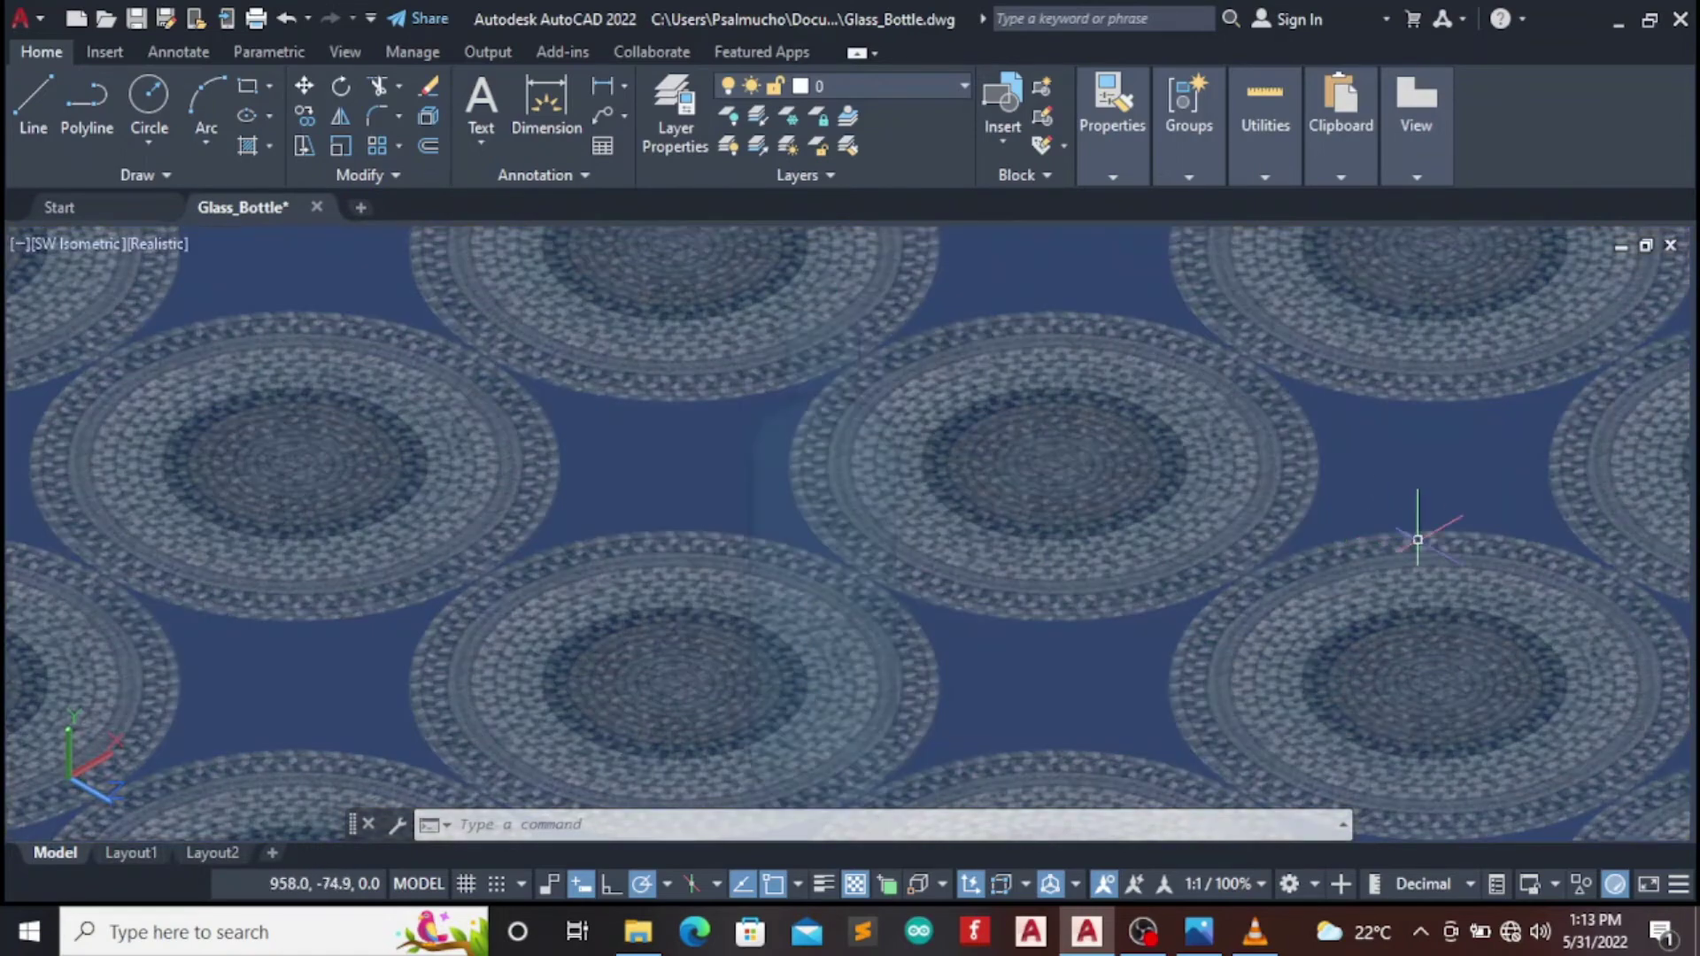
pyautogui.click(1417, 531)
pyautogui.press('Escape')
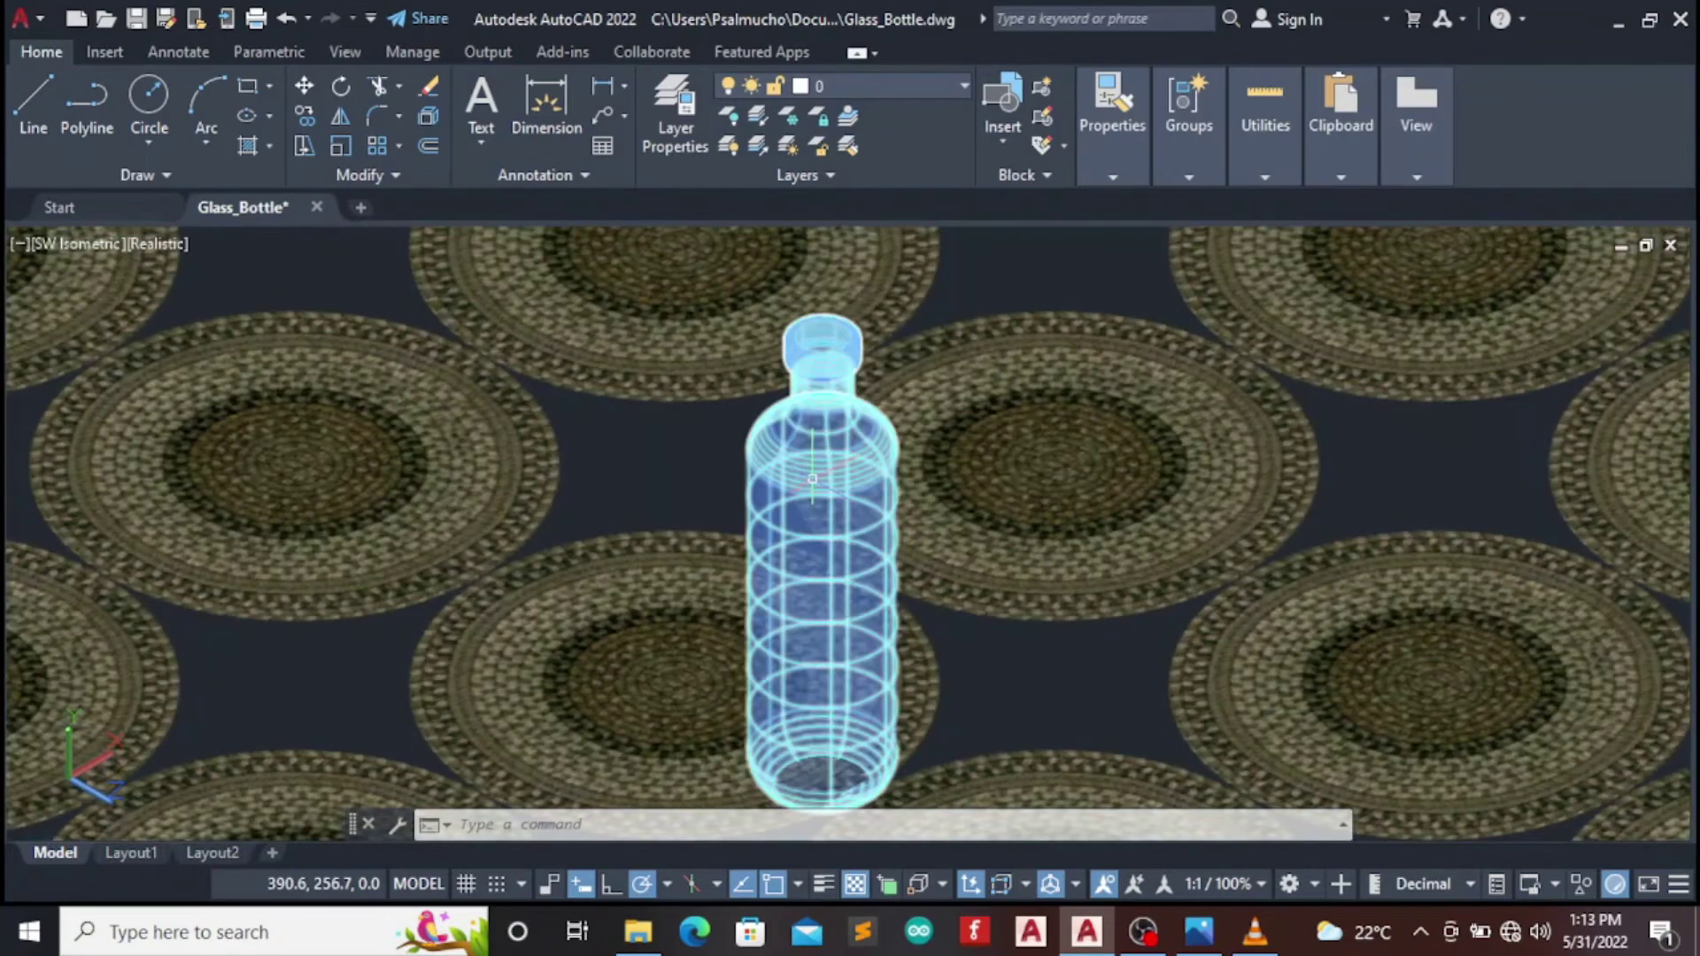
pyautogui.click(952, 651)
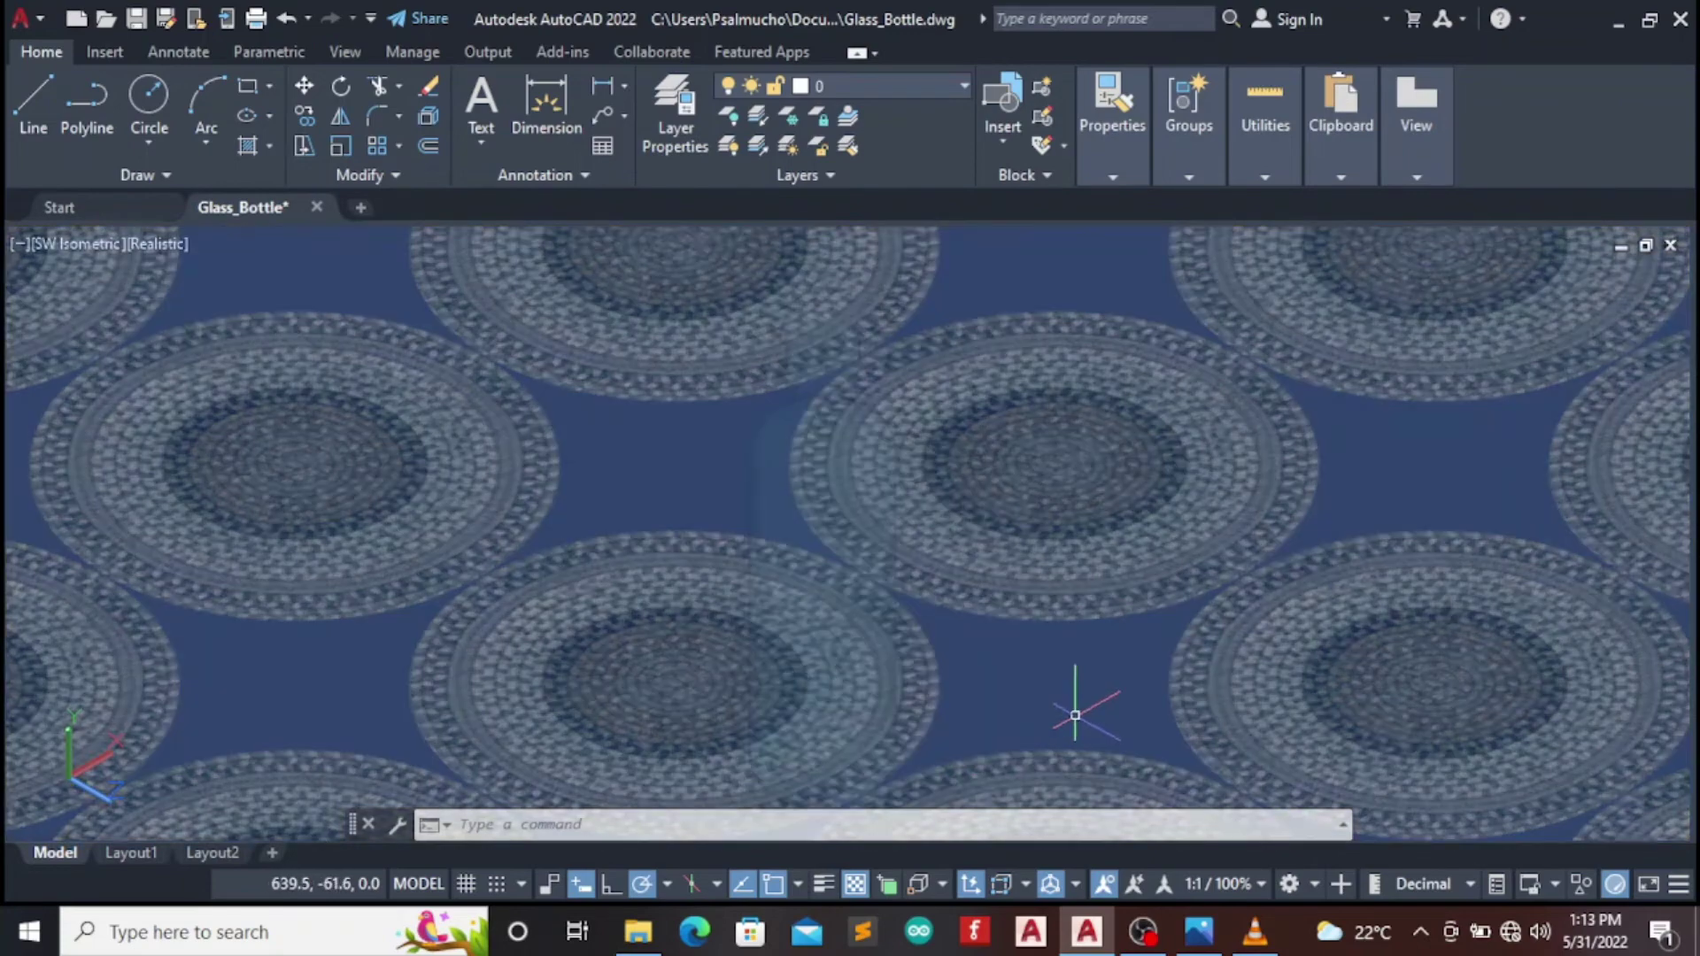
# Look at the Glass layer's colour in the Layers list, cancelling without changes
pyautogui.click(965, 86)
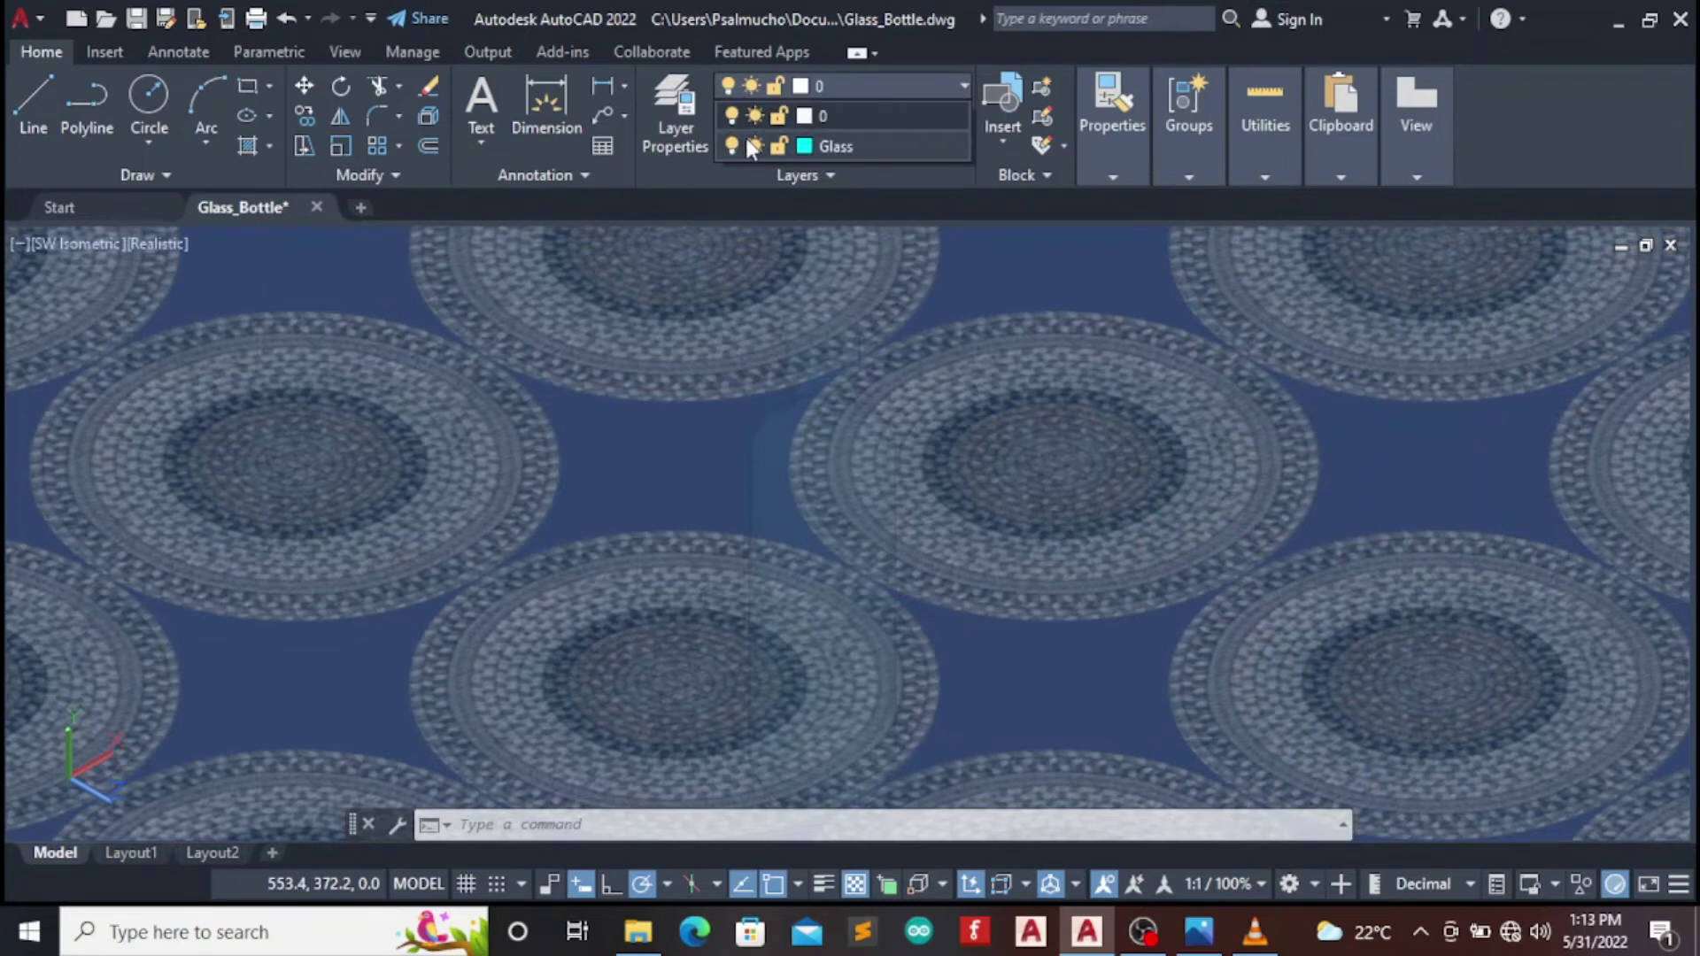
pyautogui.click(808, 146)
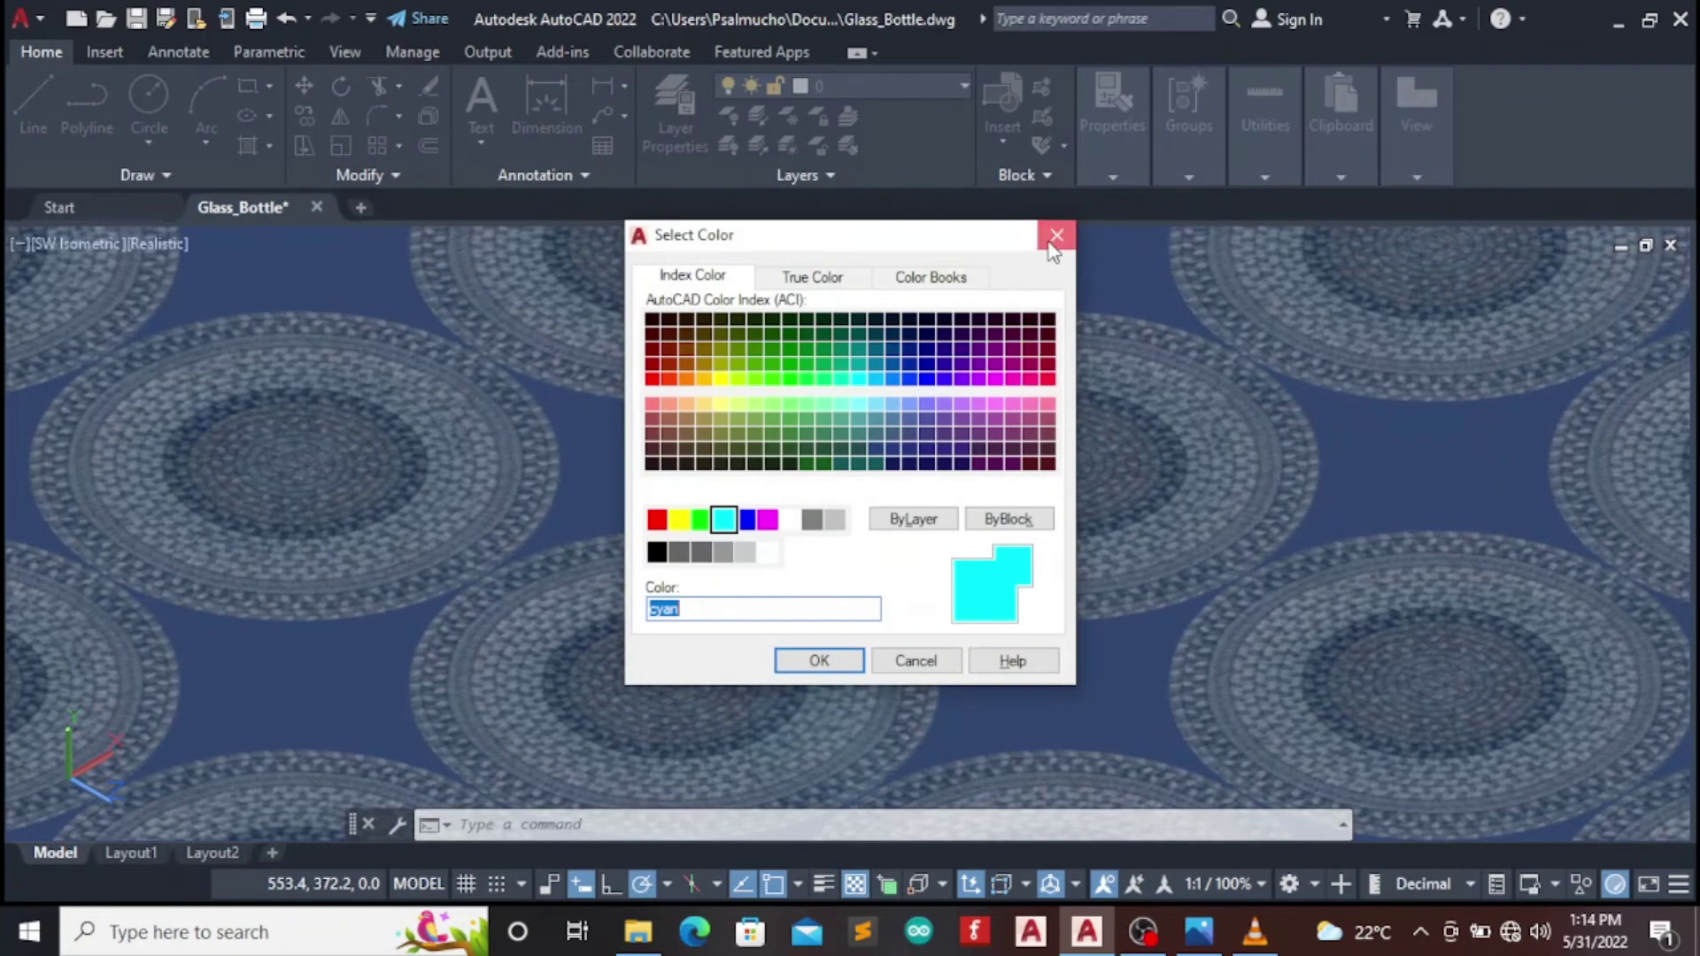
pyautogui.click(1057, 235)
pyautogui.click(963, 85)
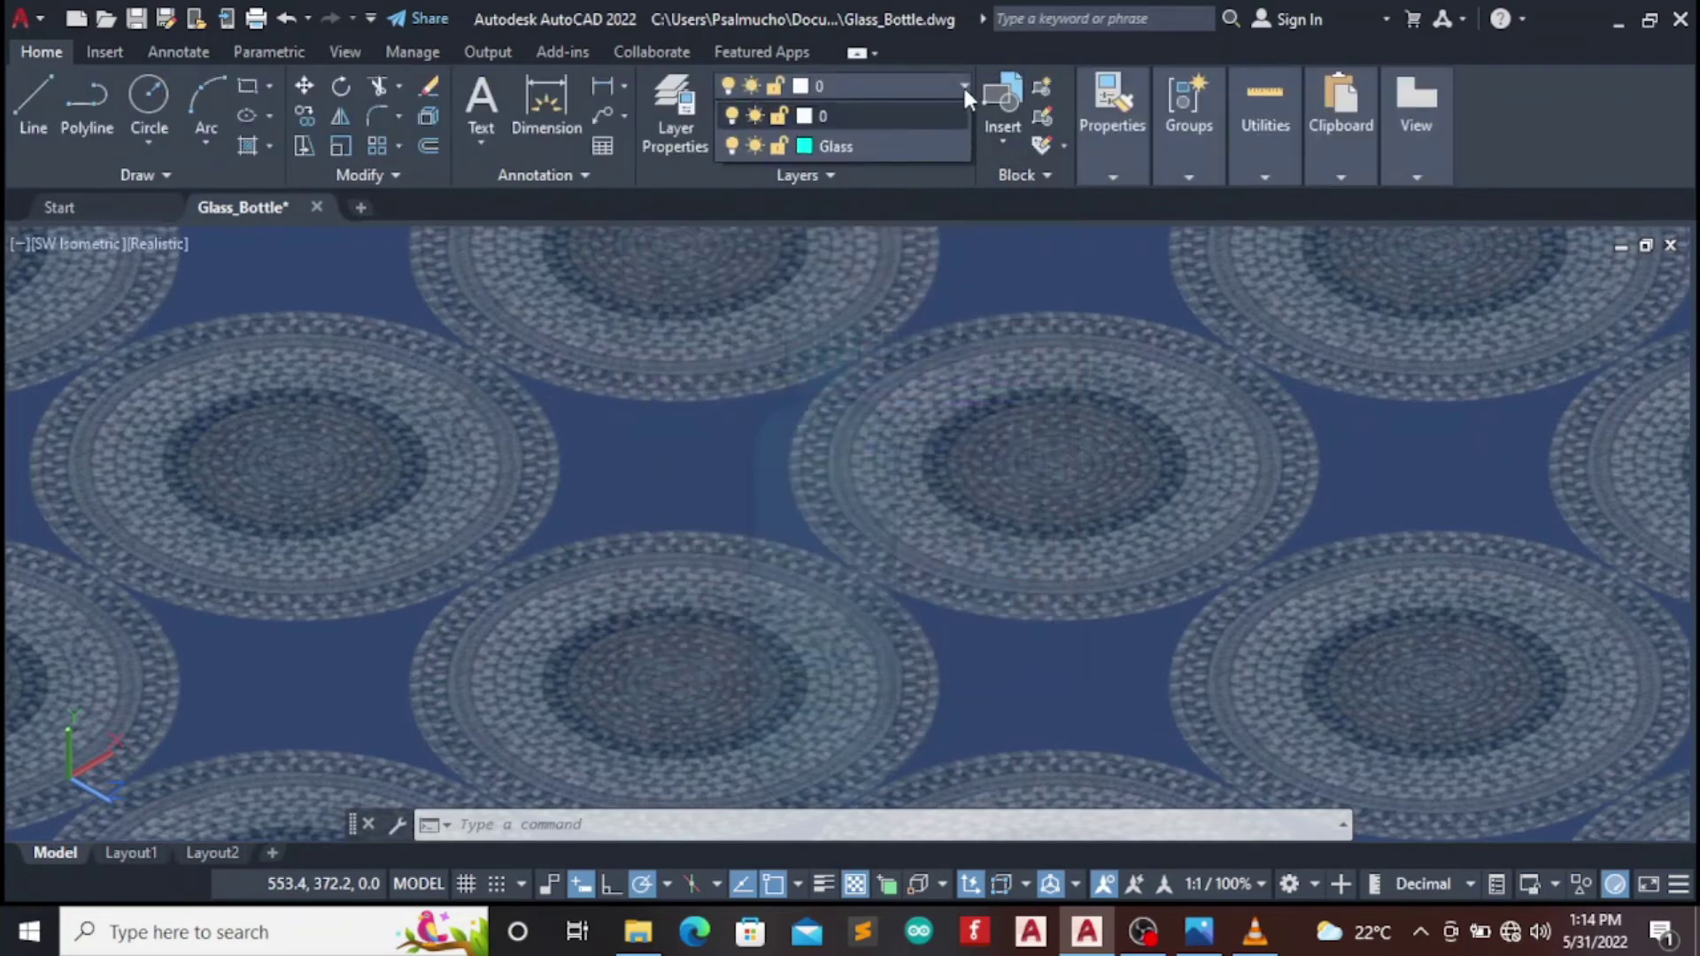
pyautogui.click(963, 85)
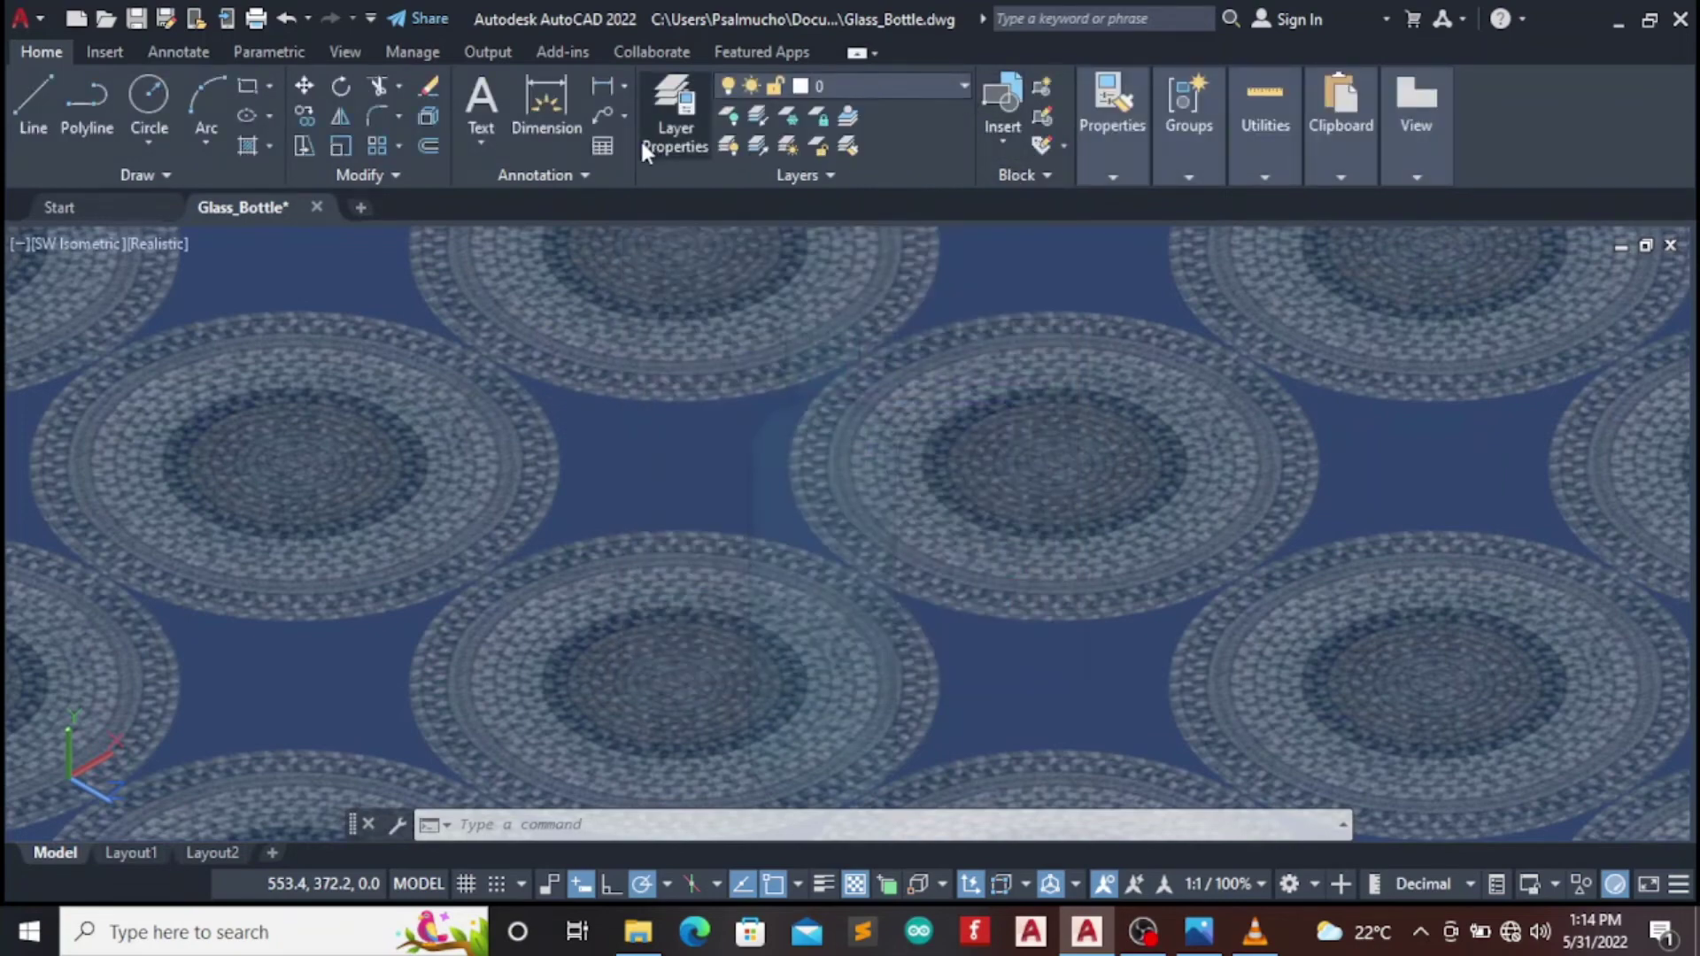
# Set the Glass layer transparency to 70 in the Layer Properties Manager, then close it
pyautogui.click(671, 133)
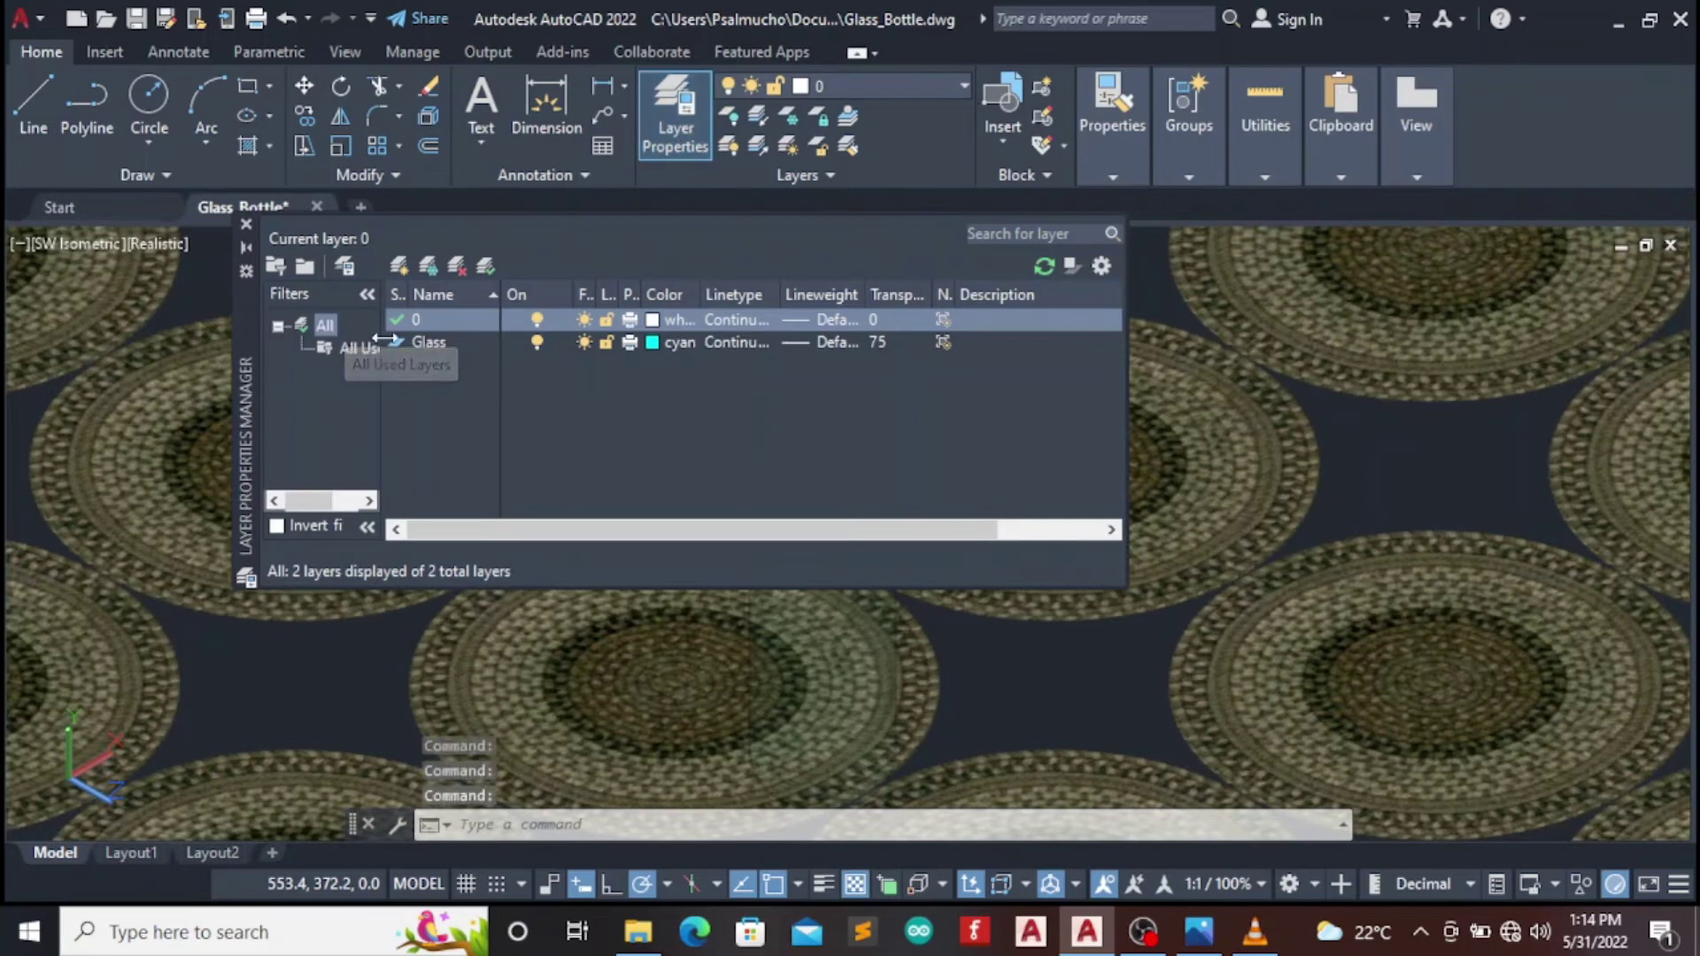
pyautogui.click(877, 343)
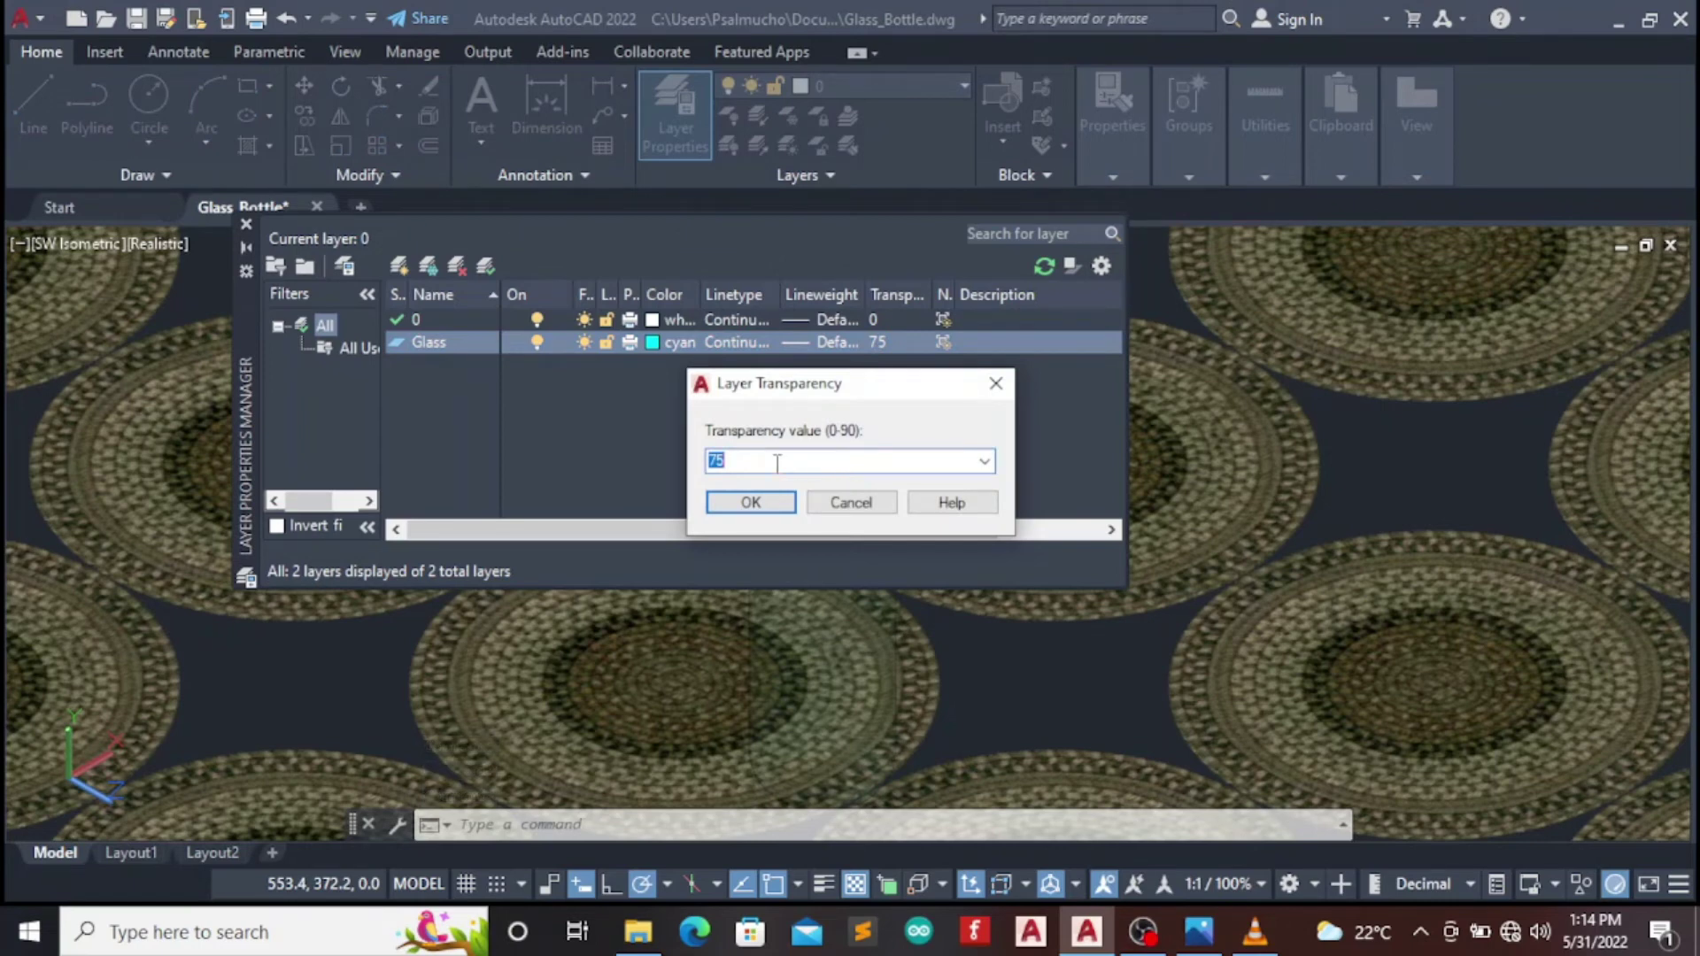
pyautogui.write('60')
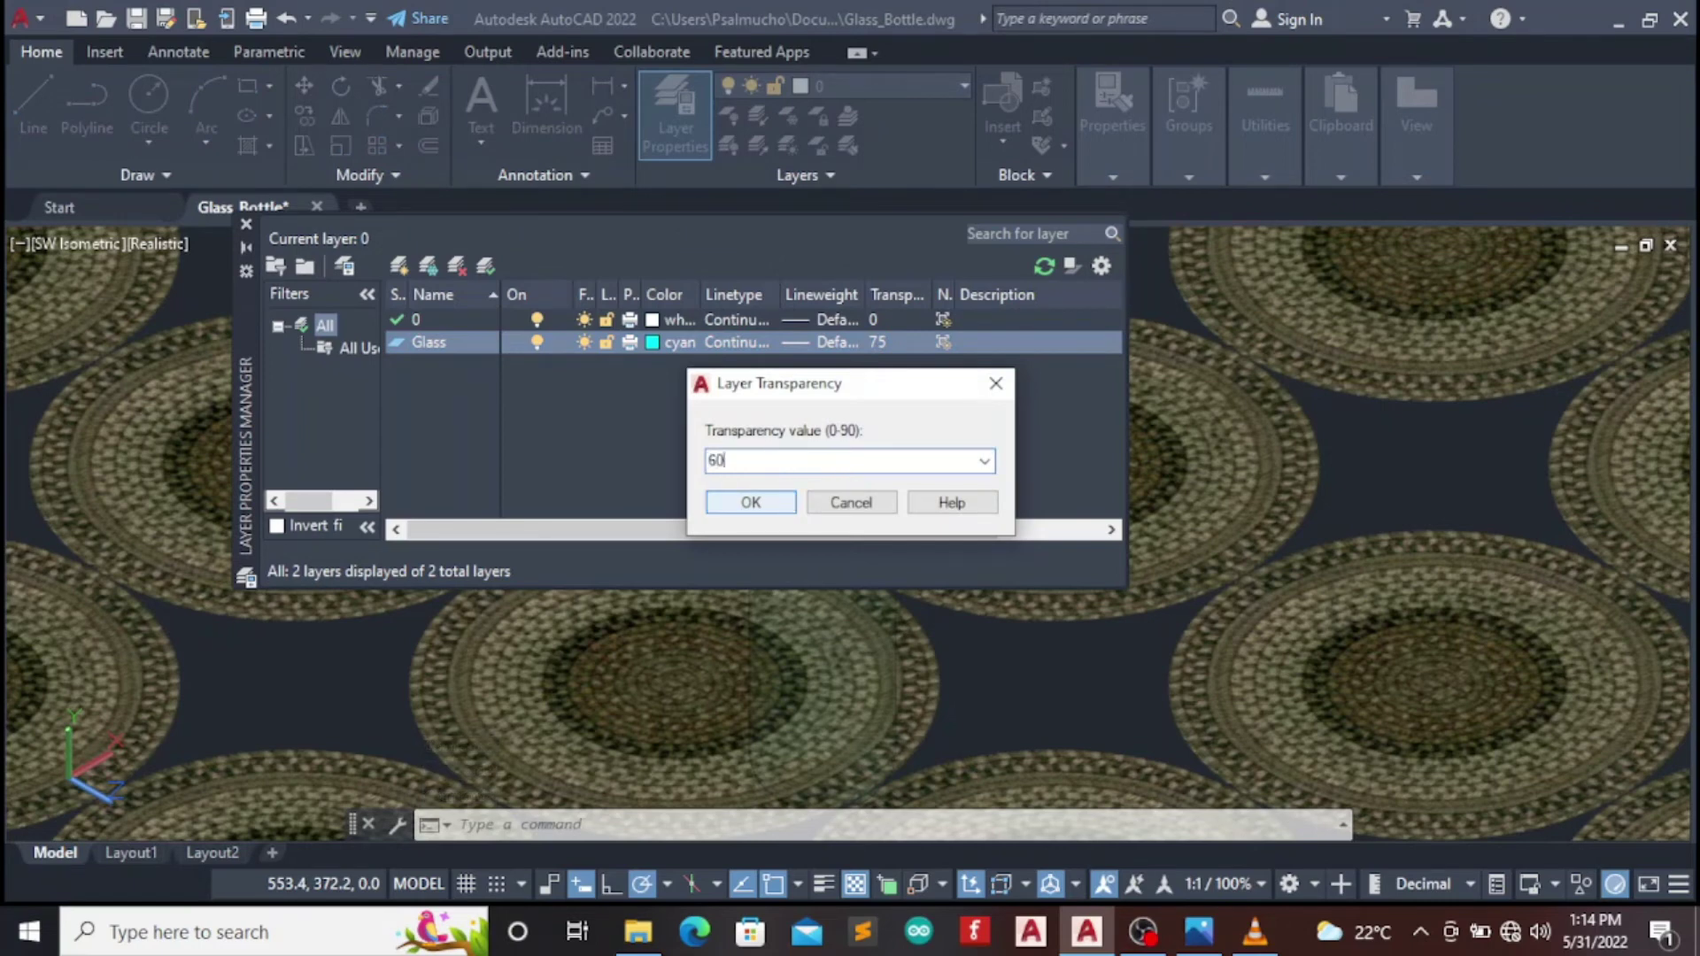
pyautogui.press('BackSpace')
pyautogui.press('BackSpace')
pyautogui.write('70')
pyautogui.click(763, 505)
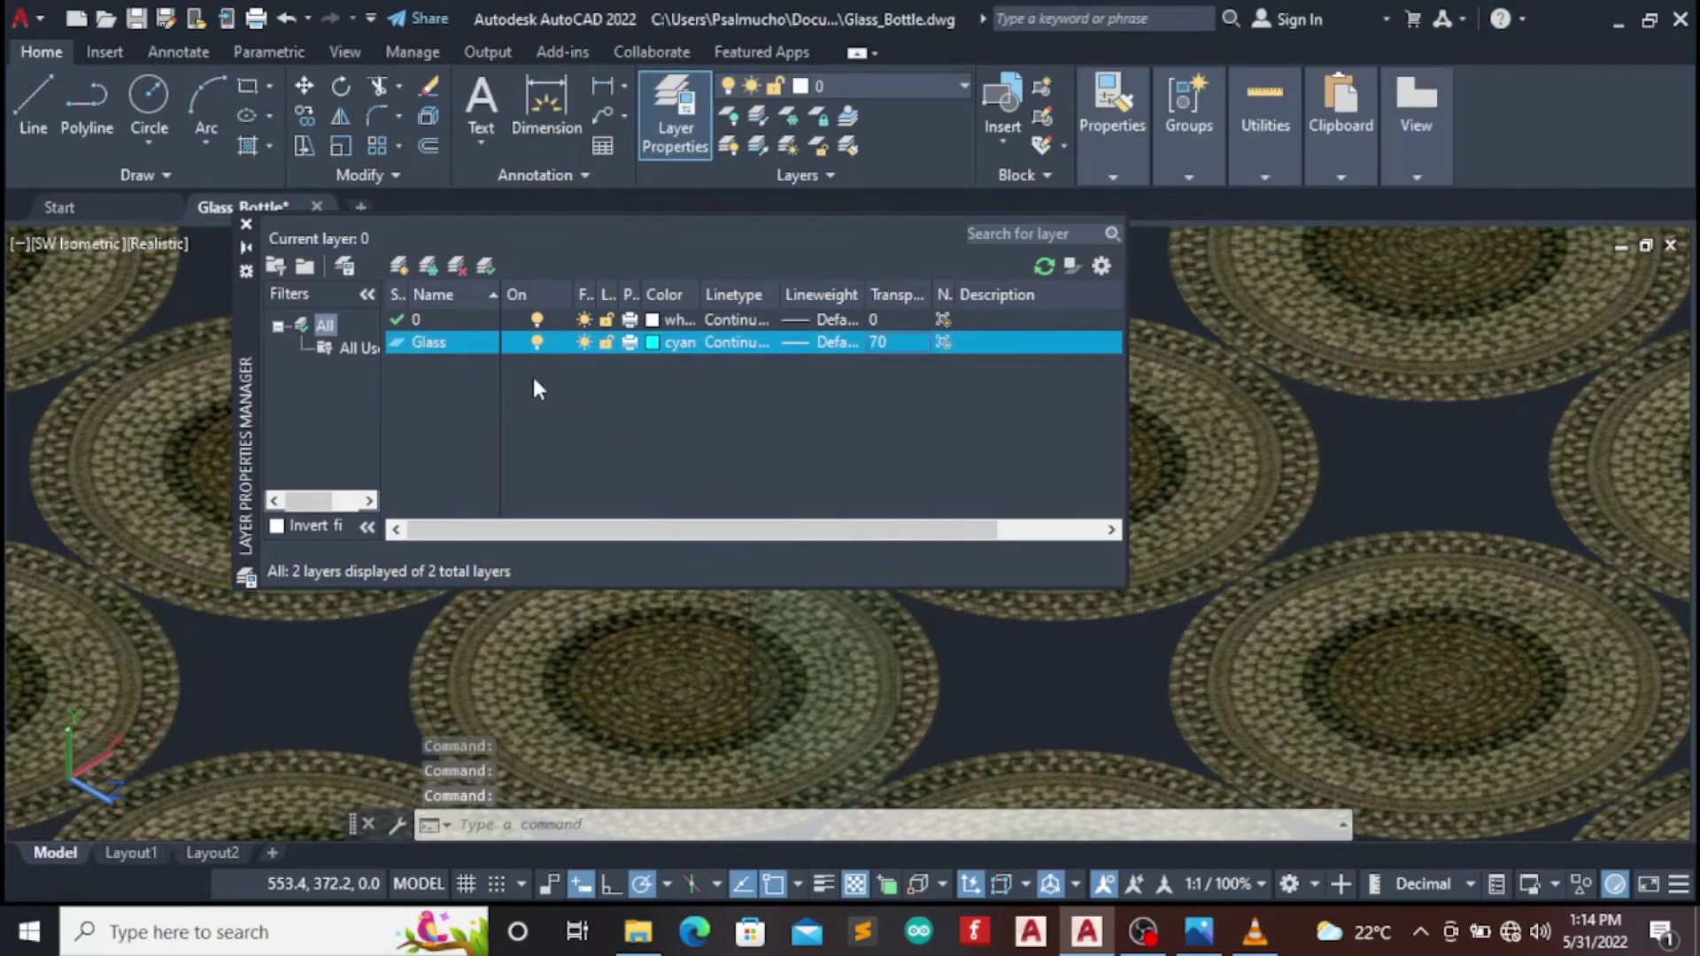
pyautogui.click(247, 225)
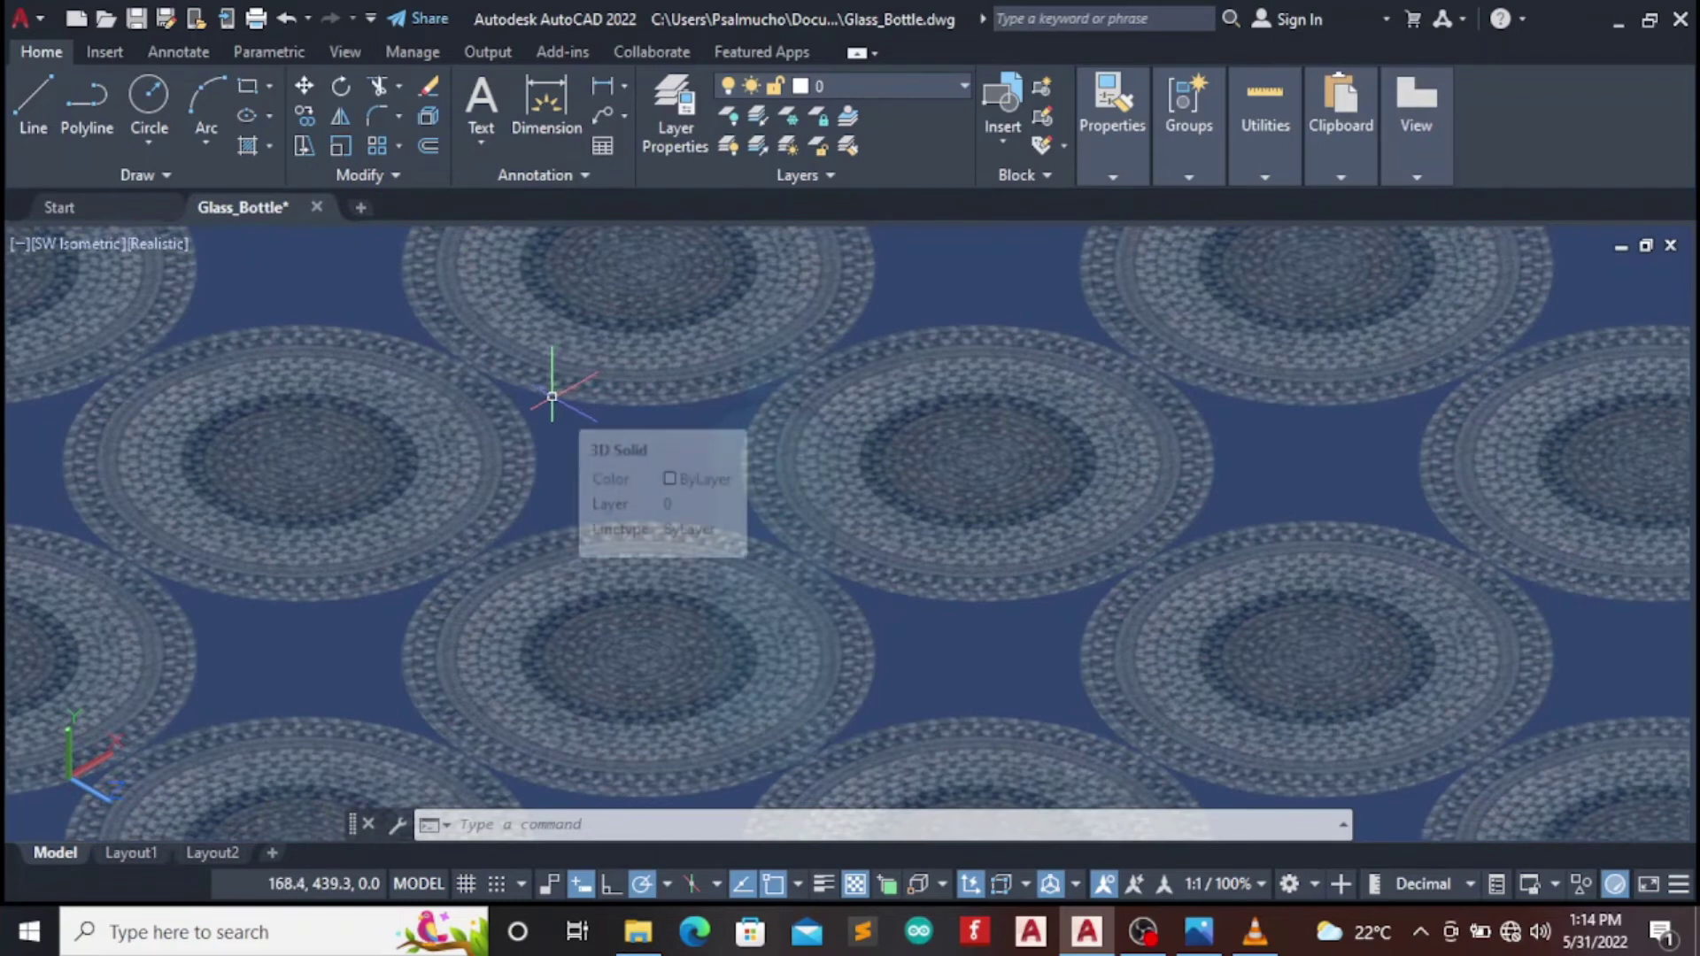
pyautogui.moveTo(465, 366)
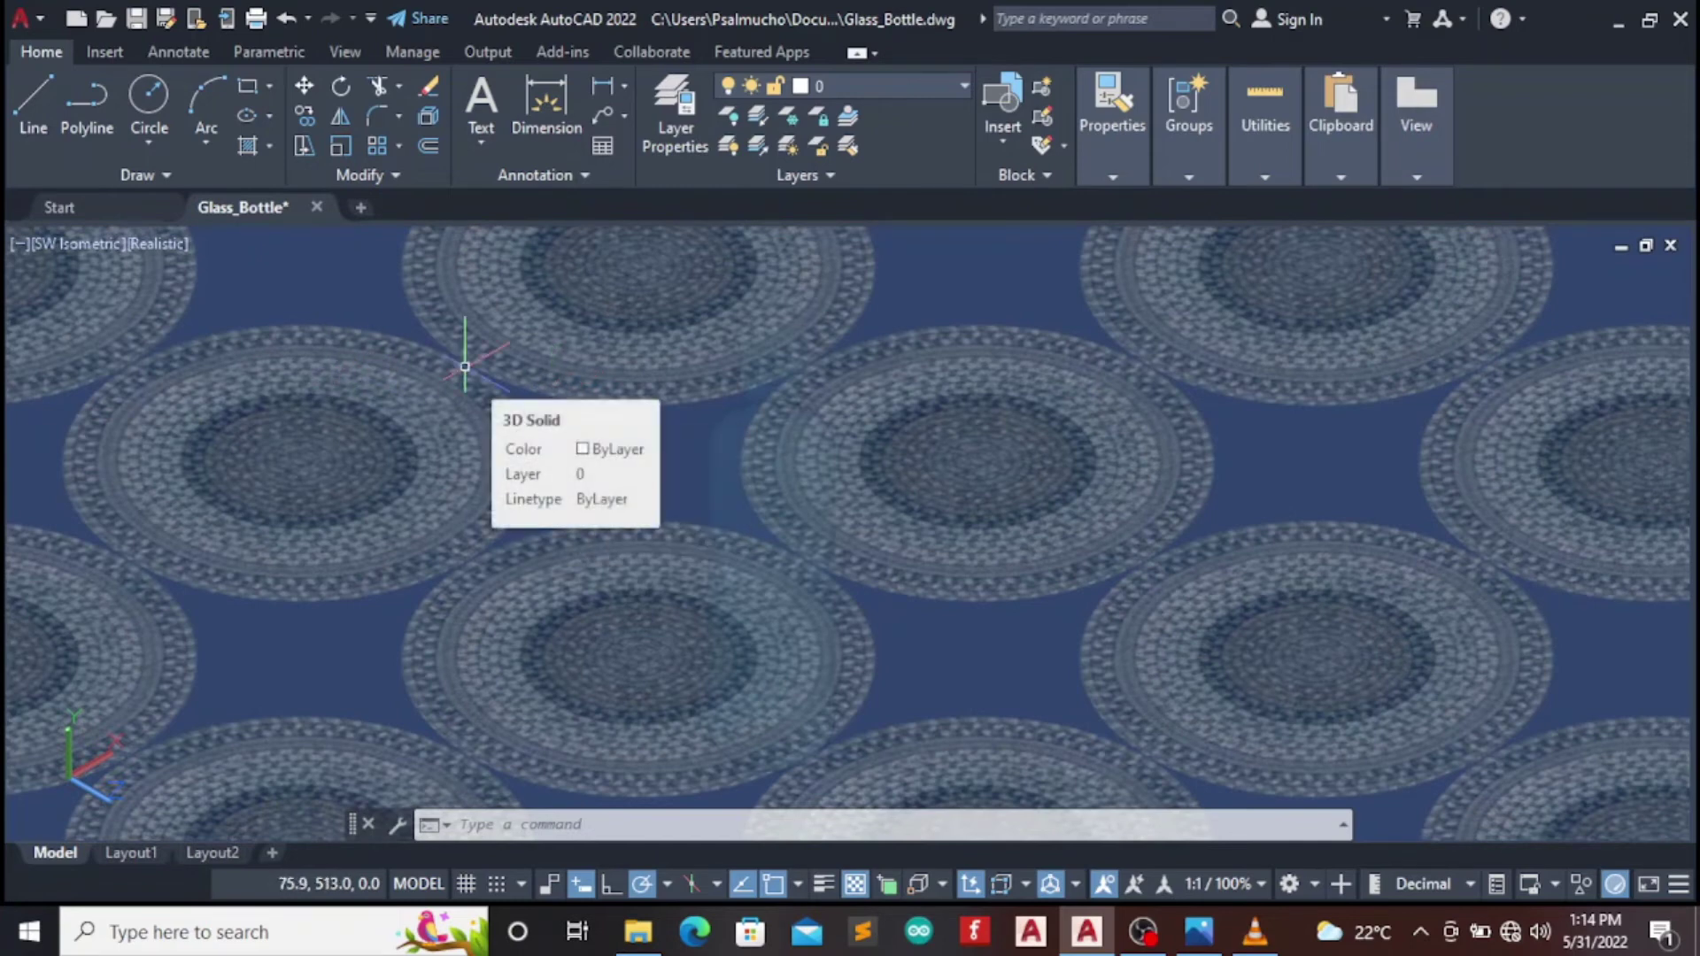
# Redraw the display, then RENDER the glass bottle scene on the carpet floor
pyautogui.write('r')
pyautogui.press('Return')
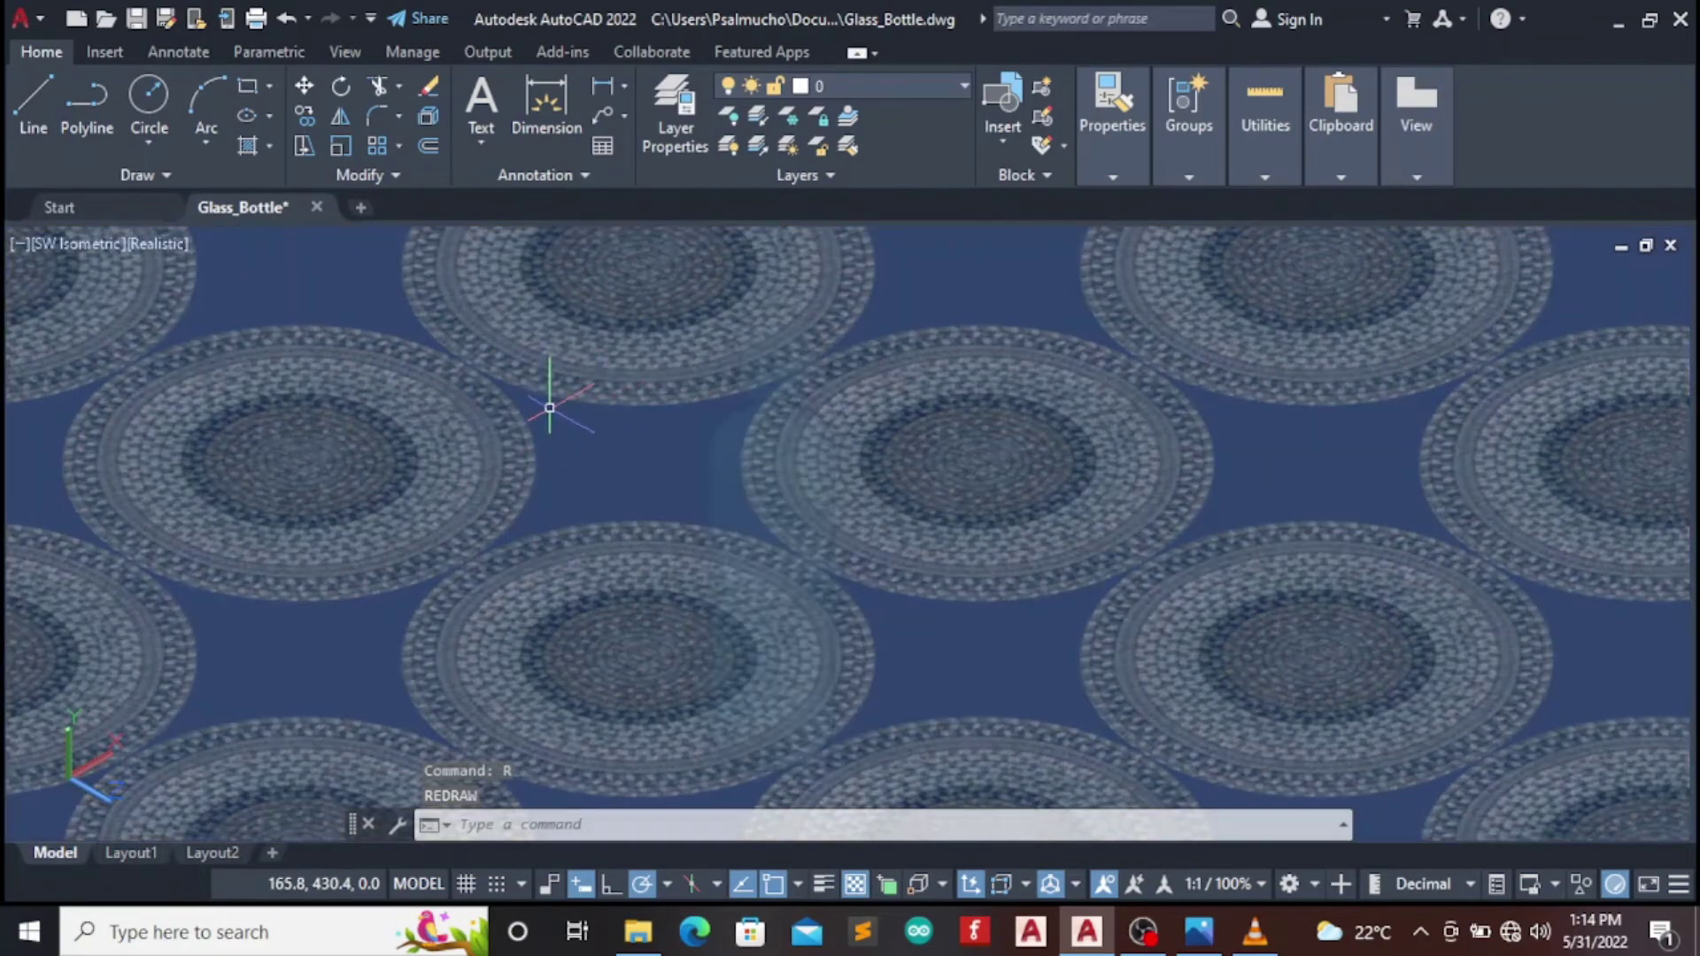
pyautogui.write('RE')
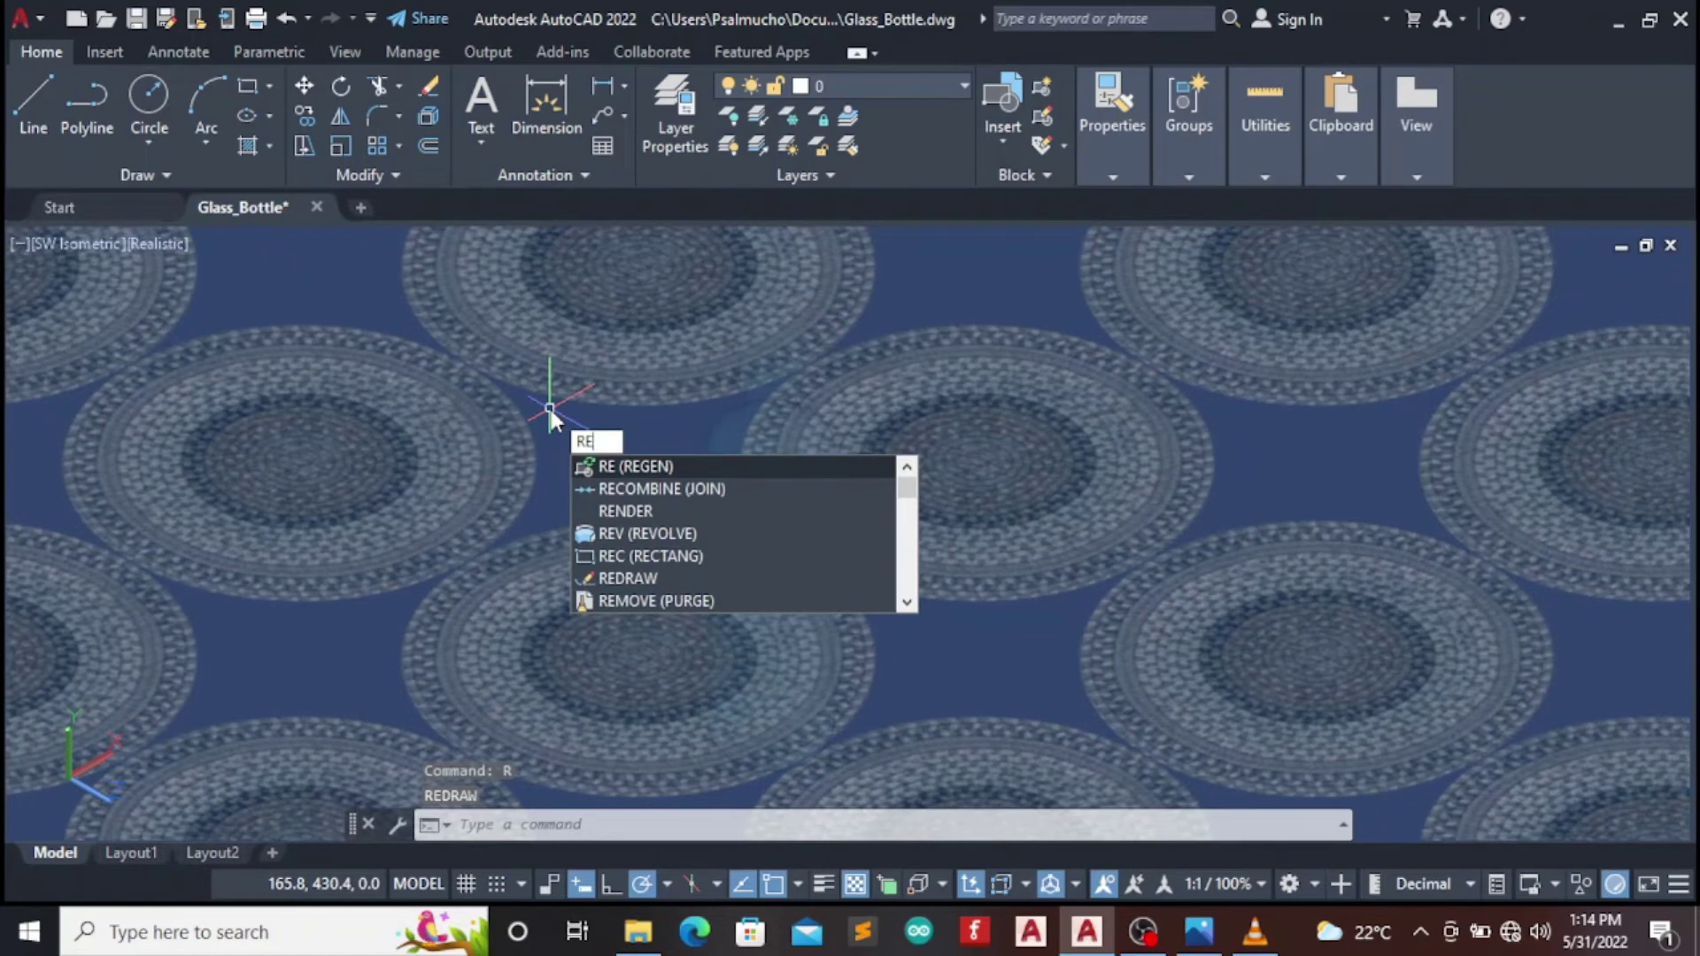
pyautogui.write('ND')
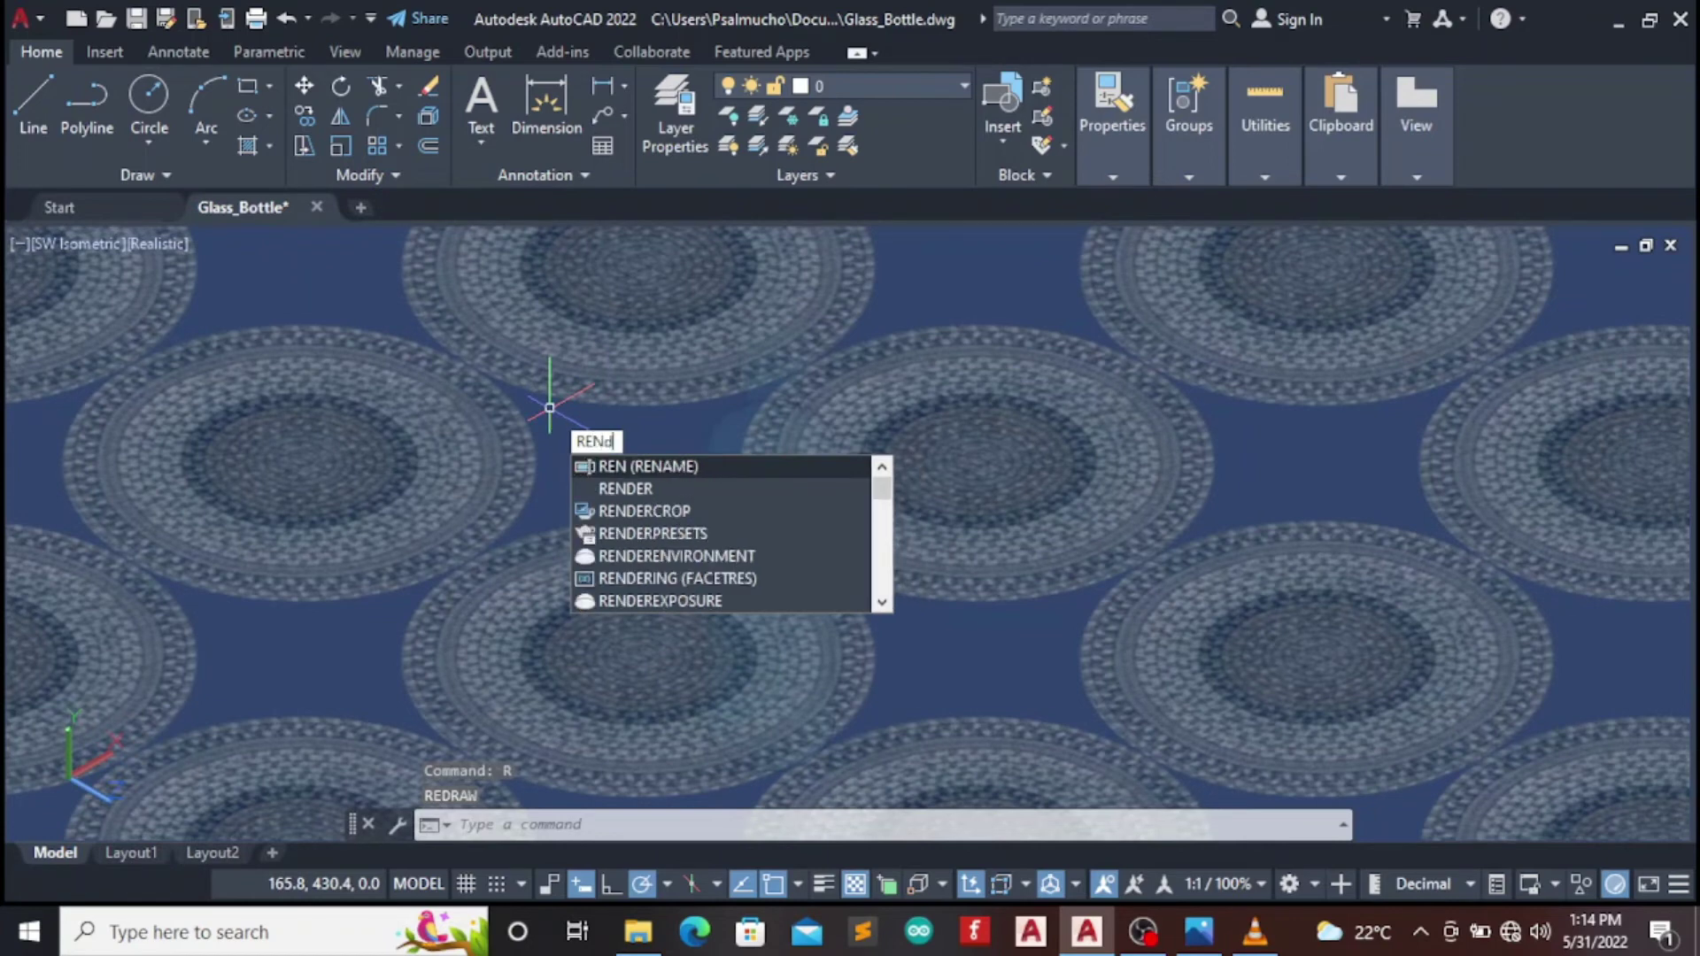
pyautogui.write('ER')
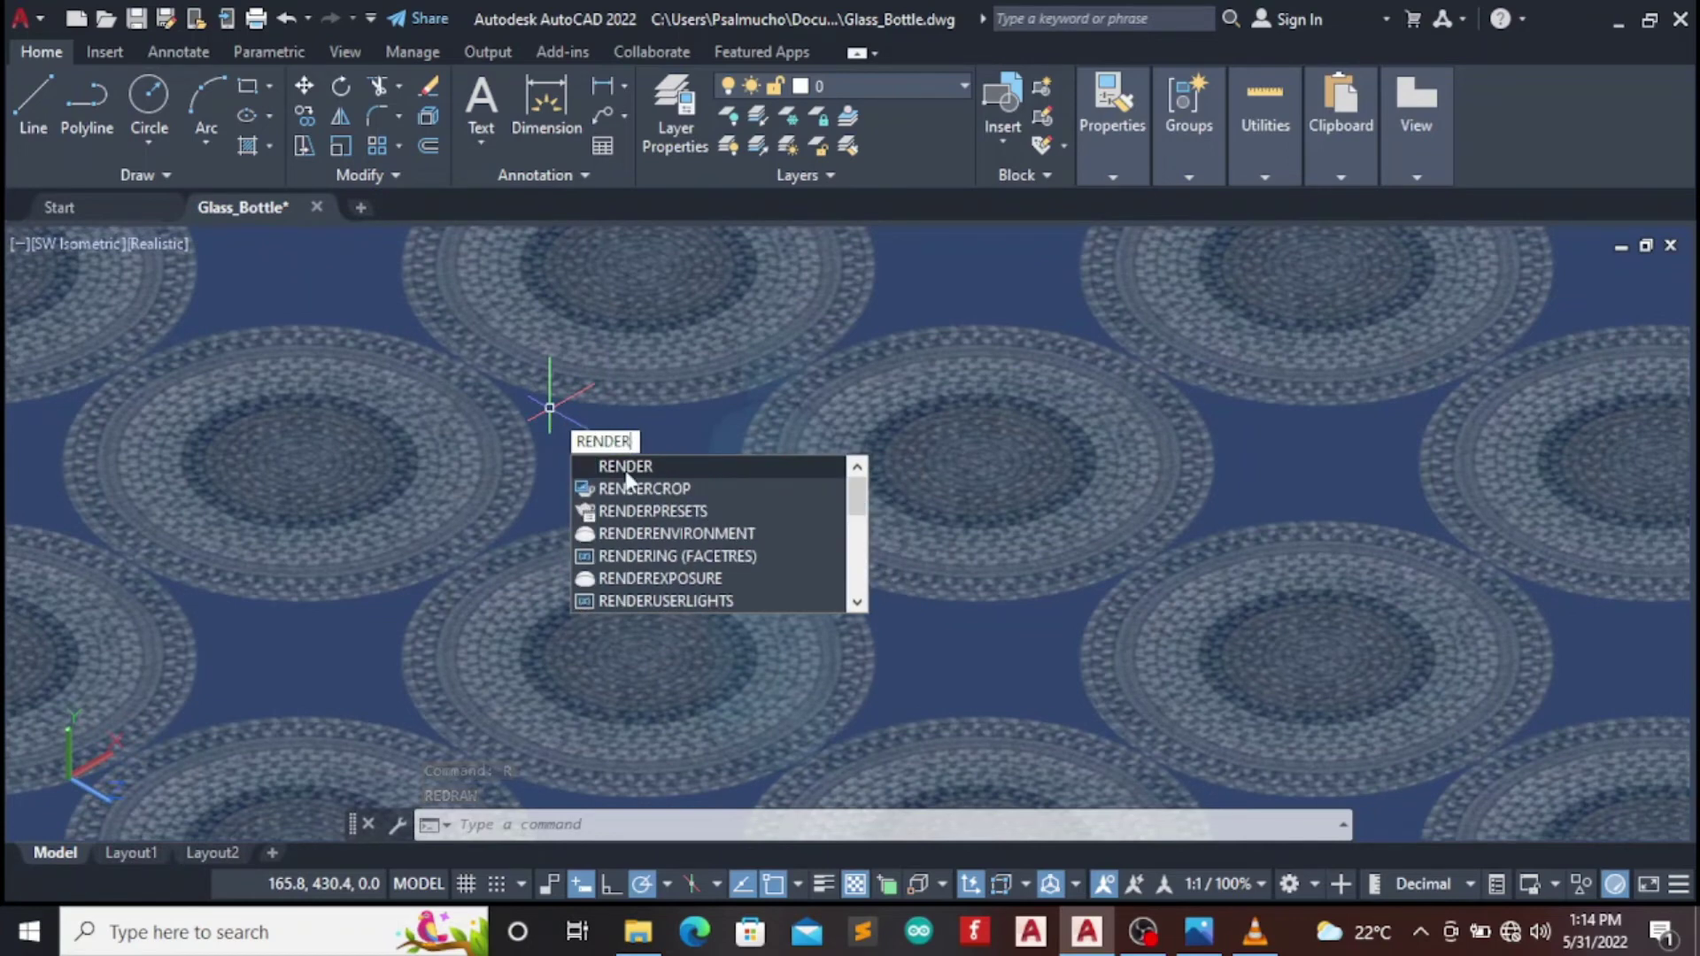
pyautogui.click(626, 469)
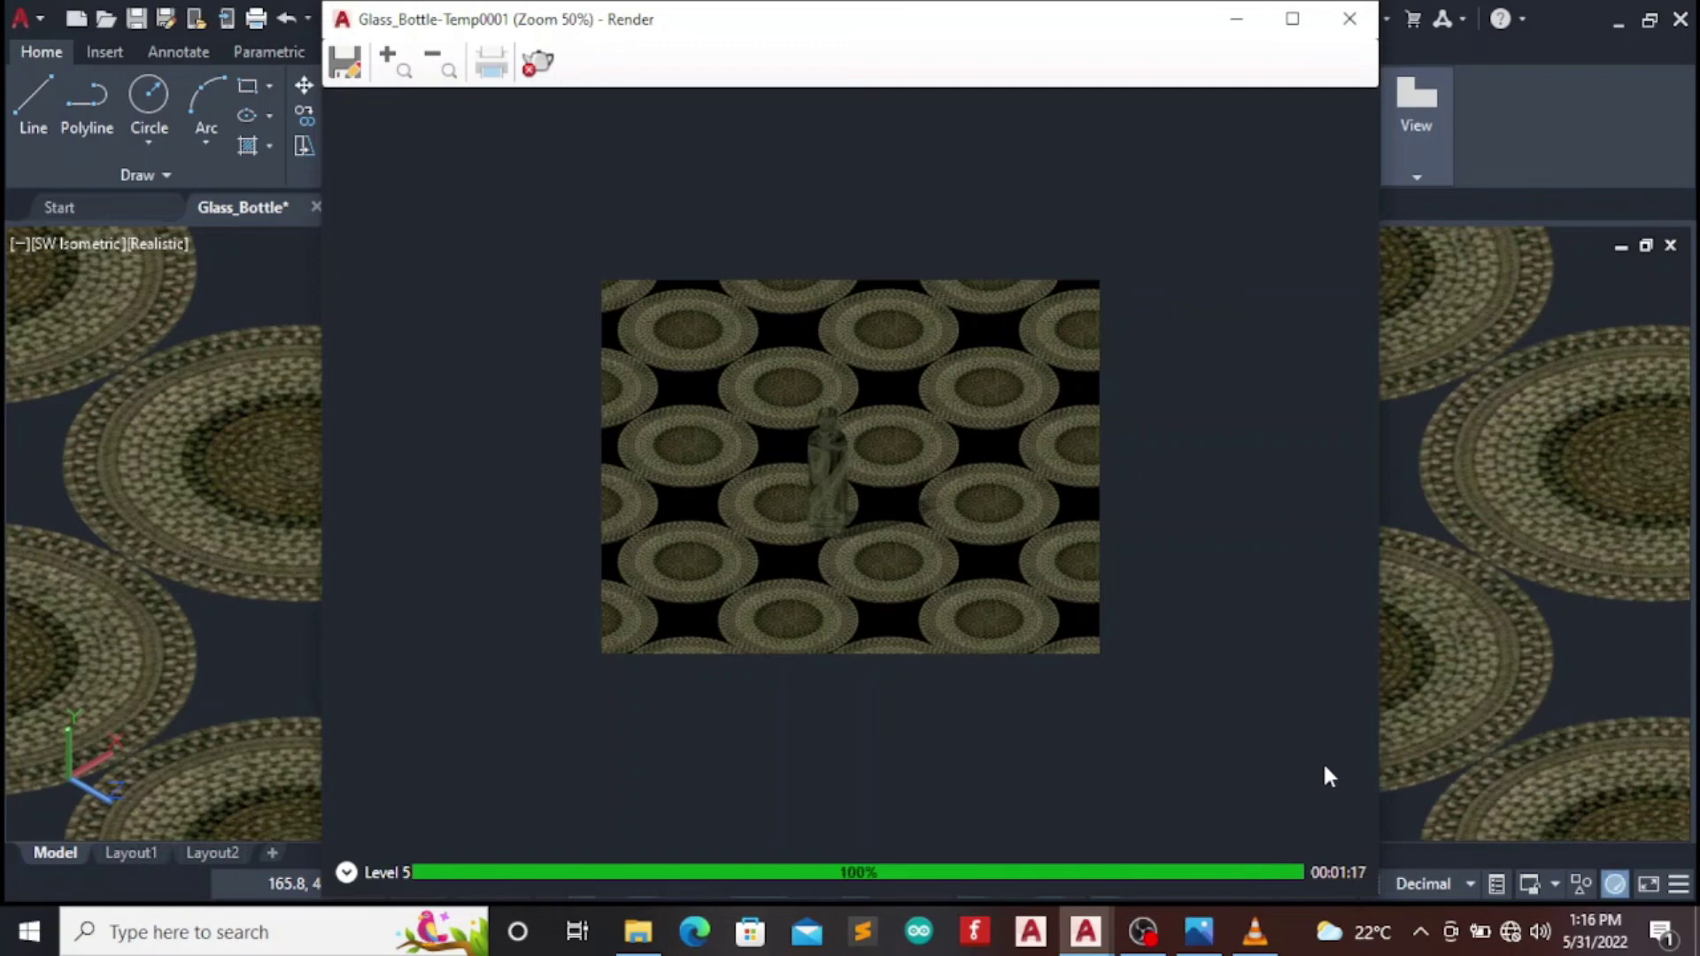
pyautogui.scroll(2, 850, 459)
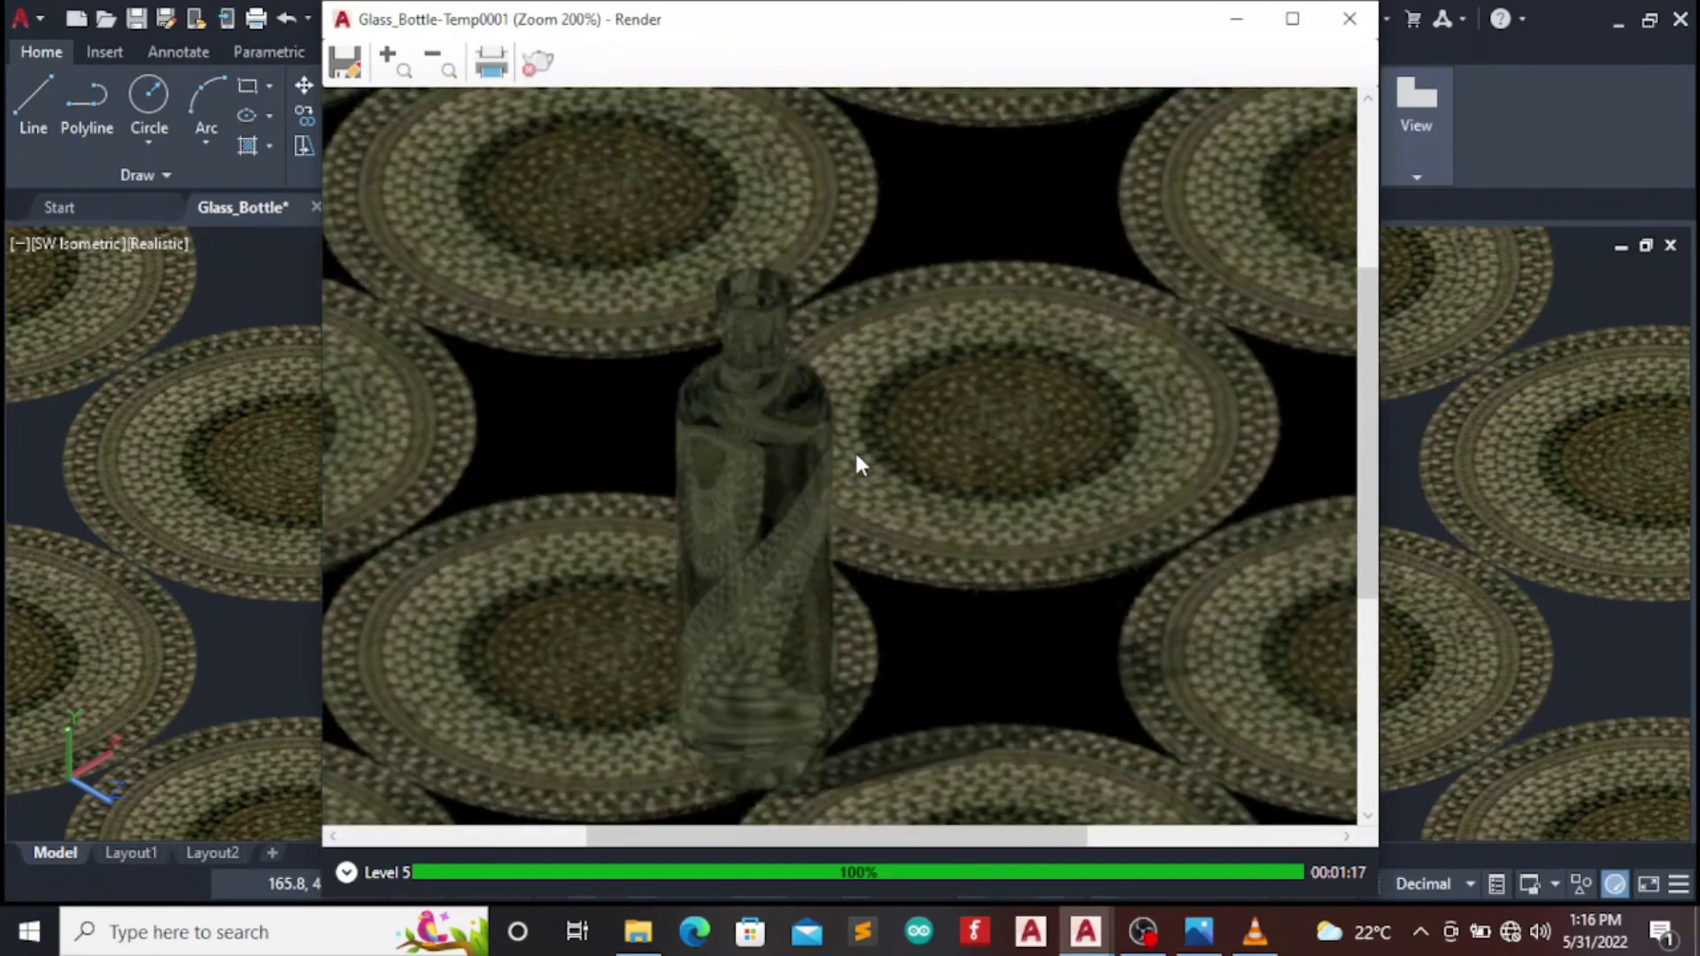
pyautogui.scroll(-1, 857, 457)
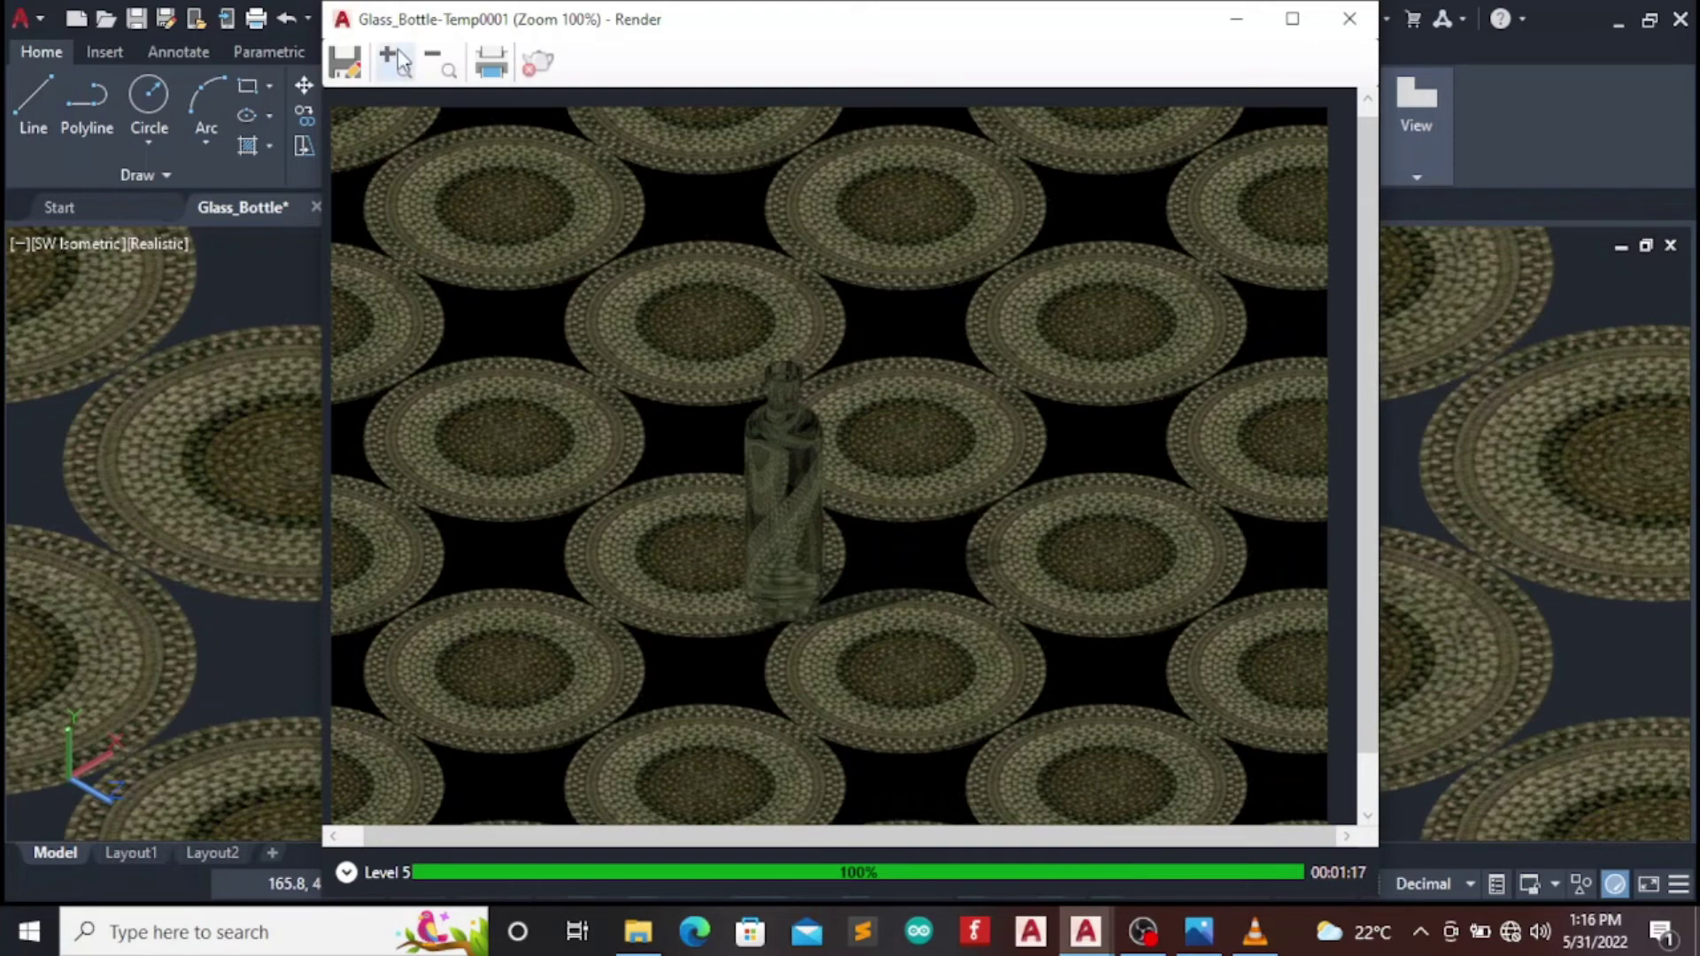
# Set the render's save location to the Desktop with file name Glass_Bottle
pyautogui.click(344, 64)
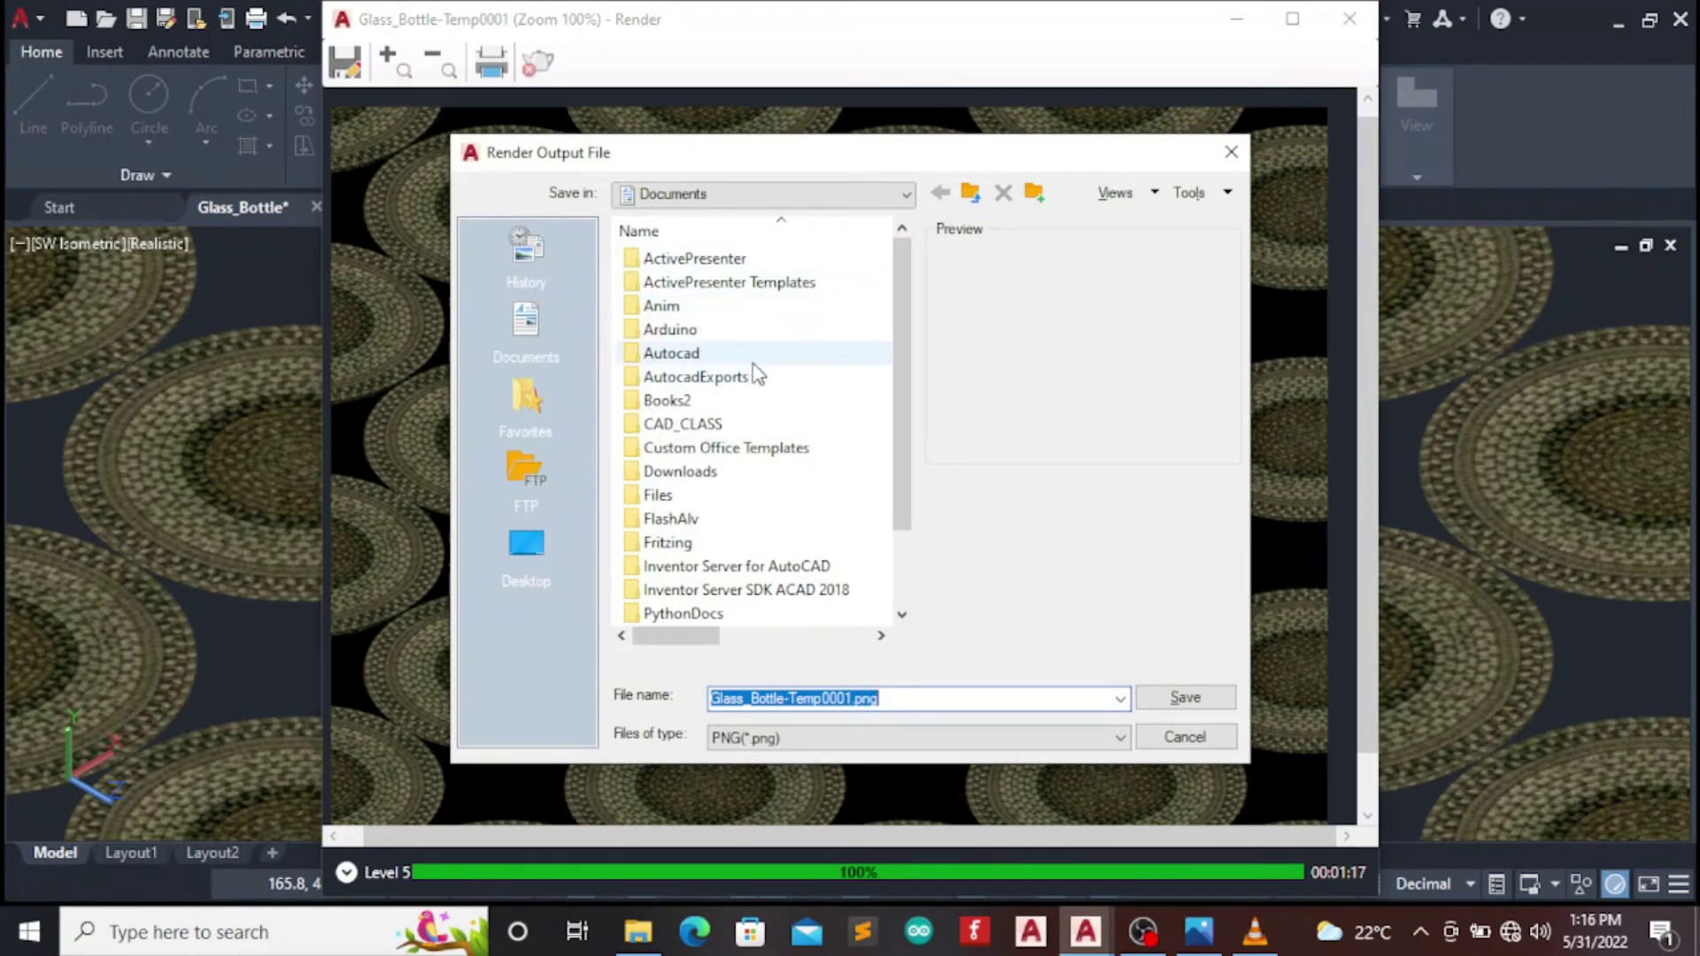
pyautogui.click(905, 193)
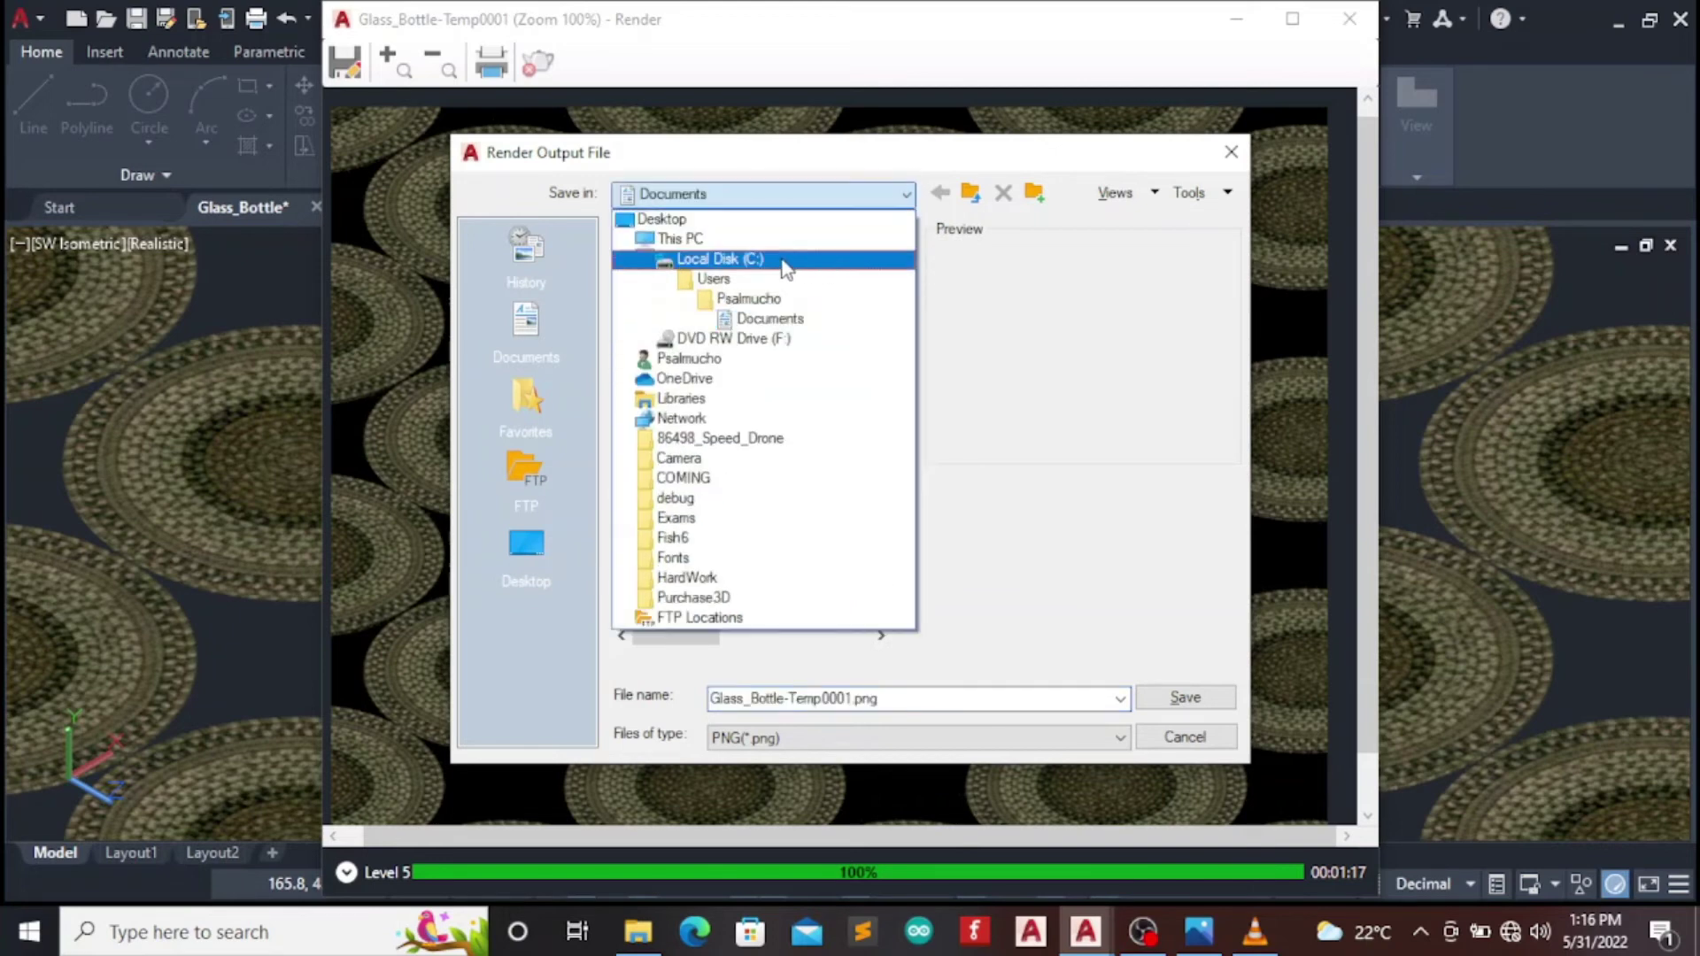
pyautogui.click(699, 219)
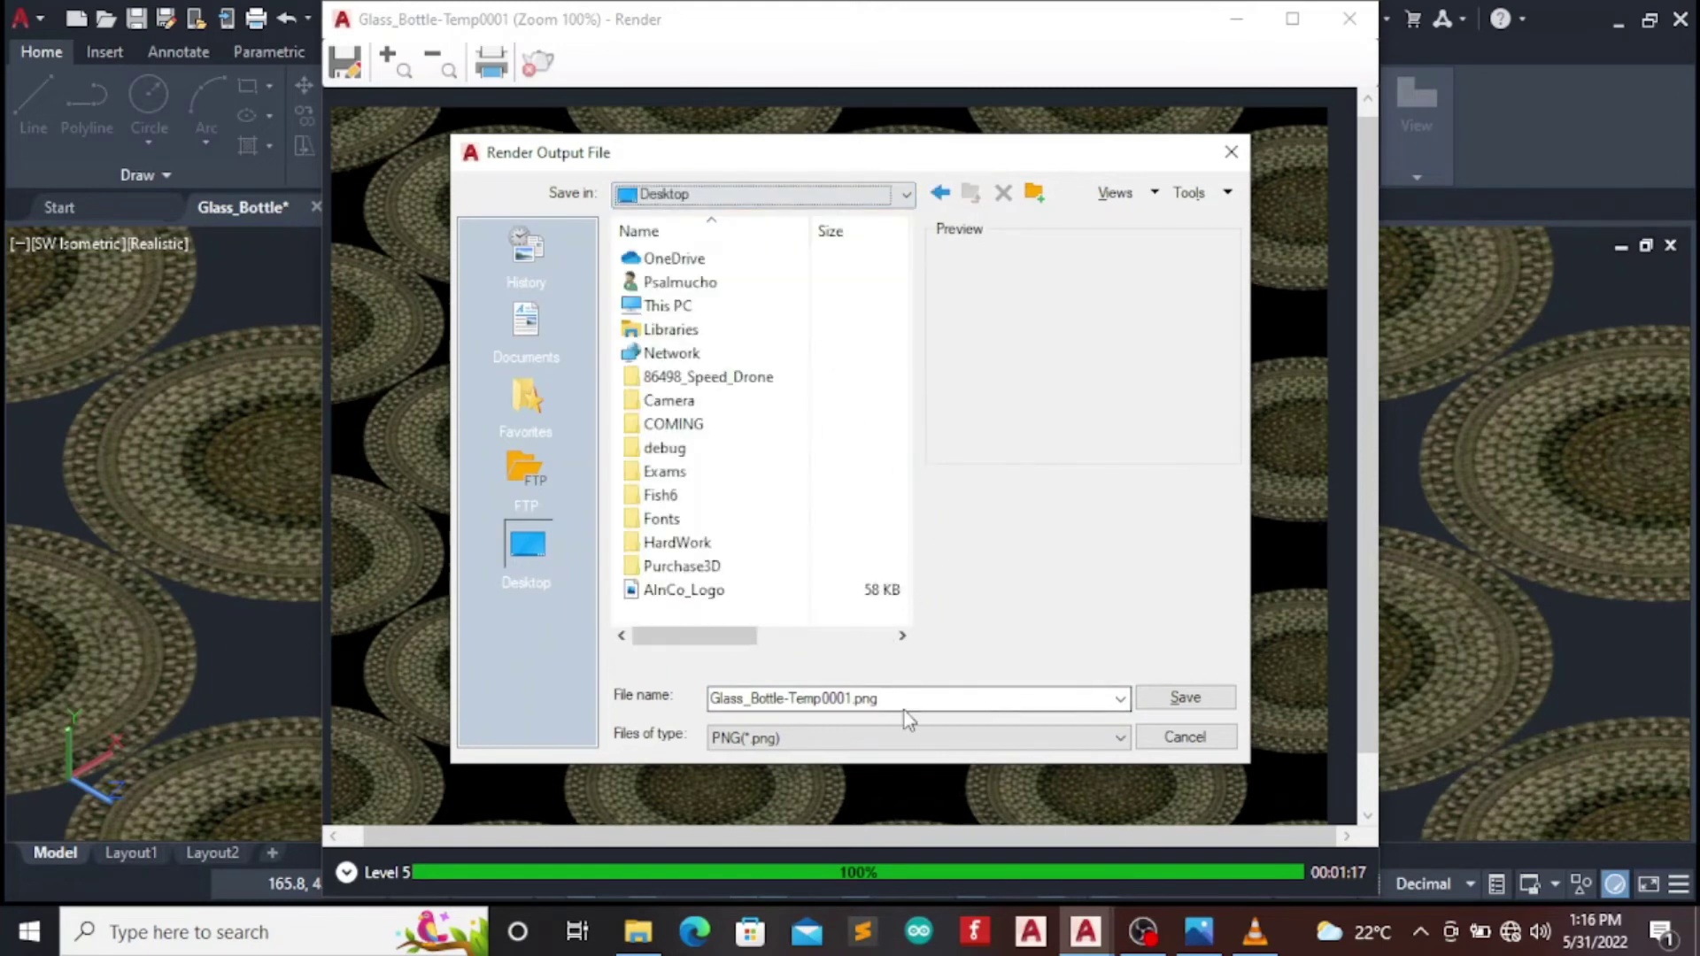
pyautogui.click(882, 695)
pyautogui.click(882, 695)
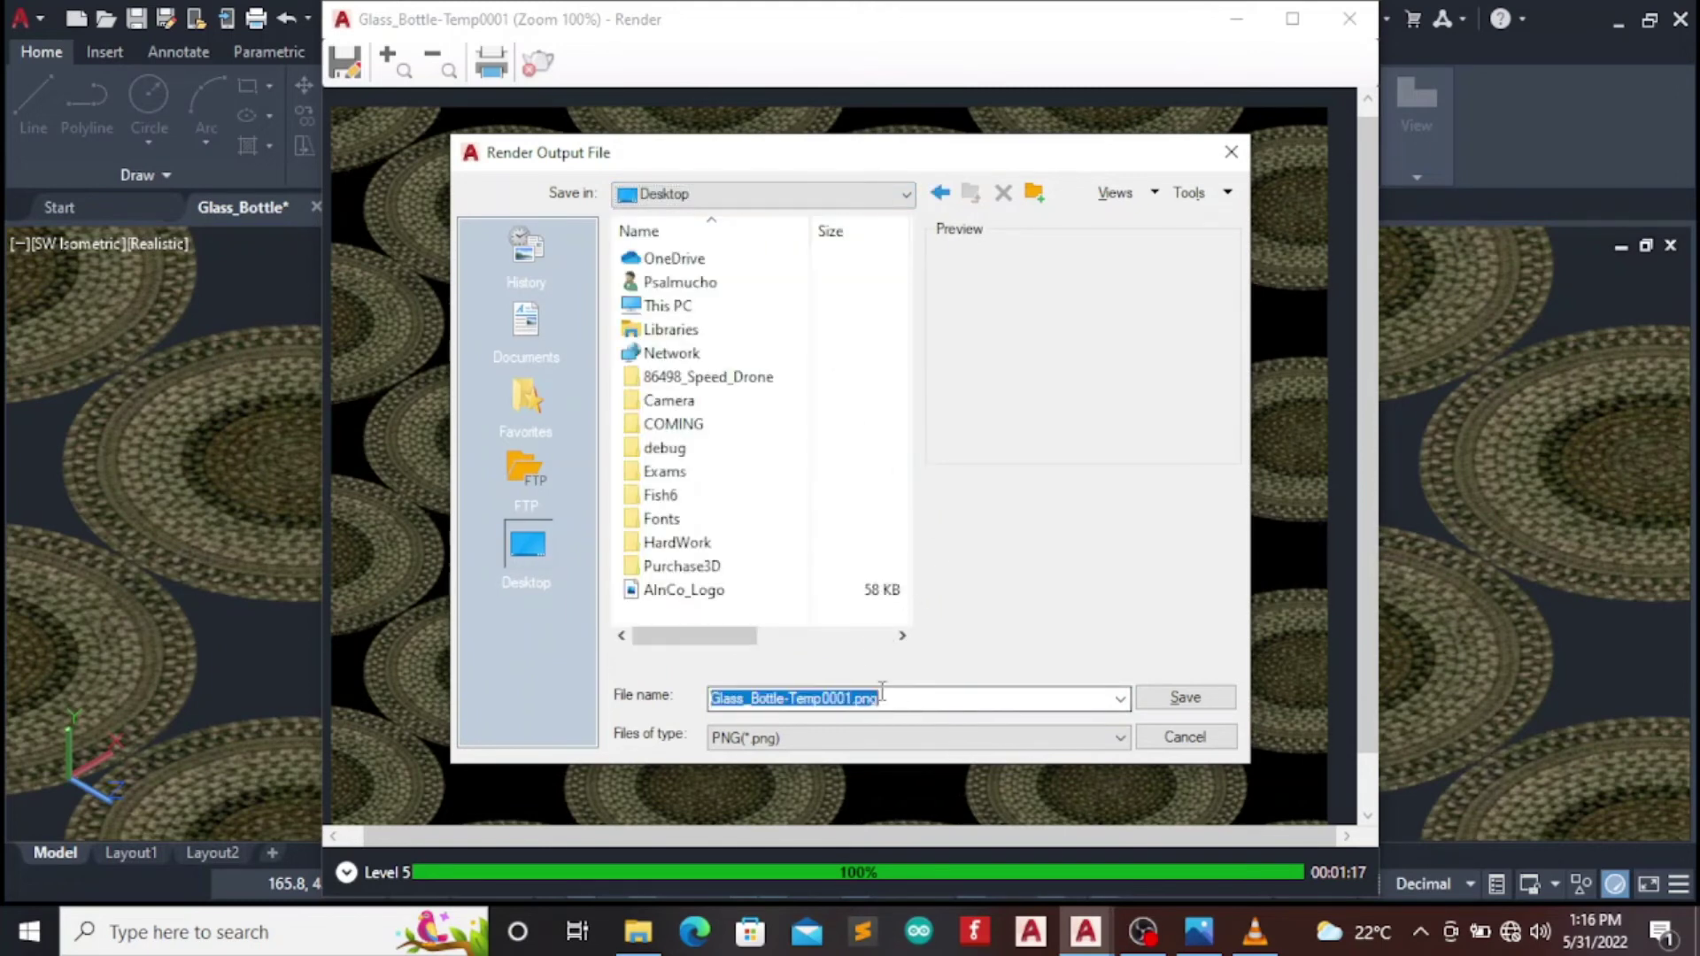
pyautogui.click(886, 699)
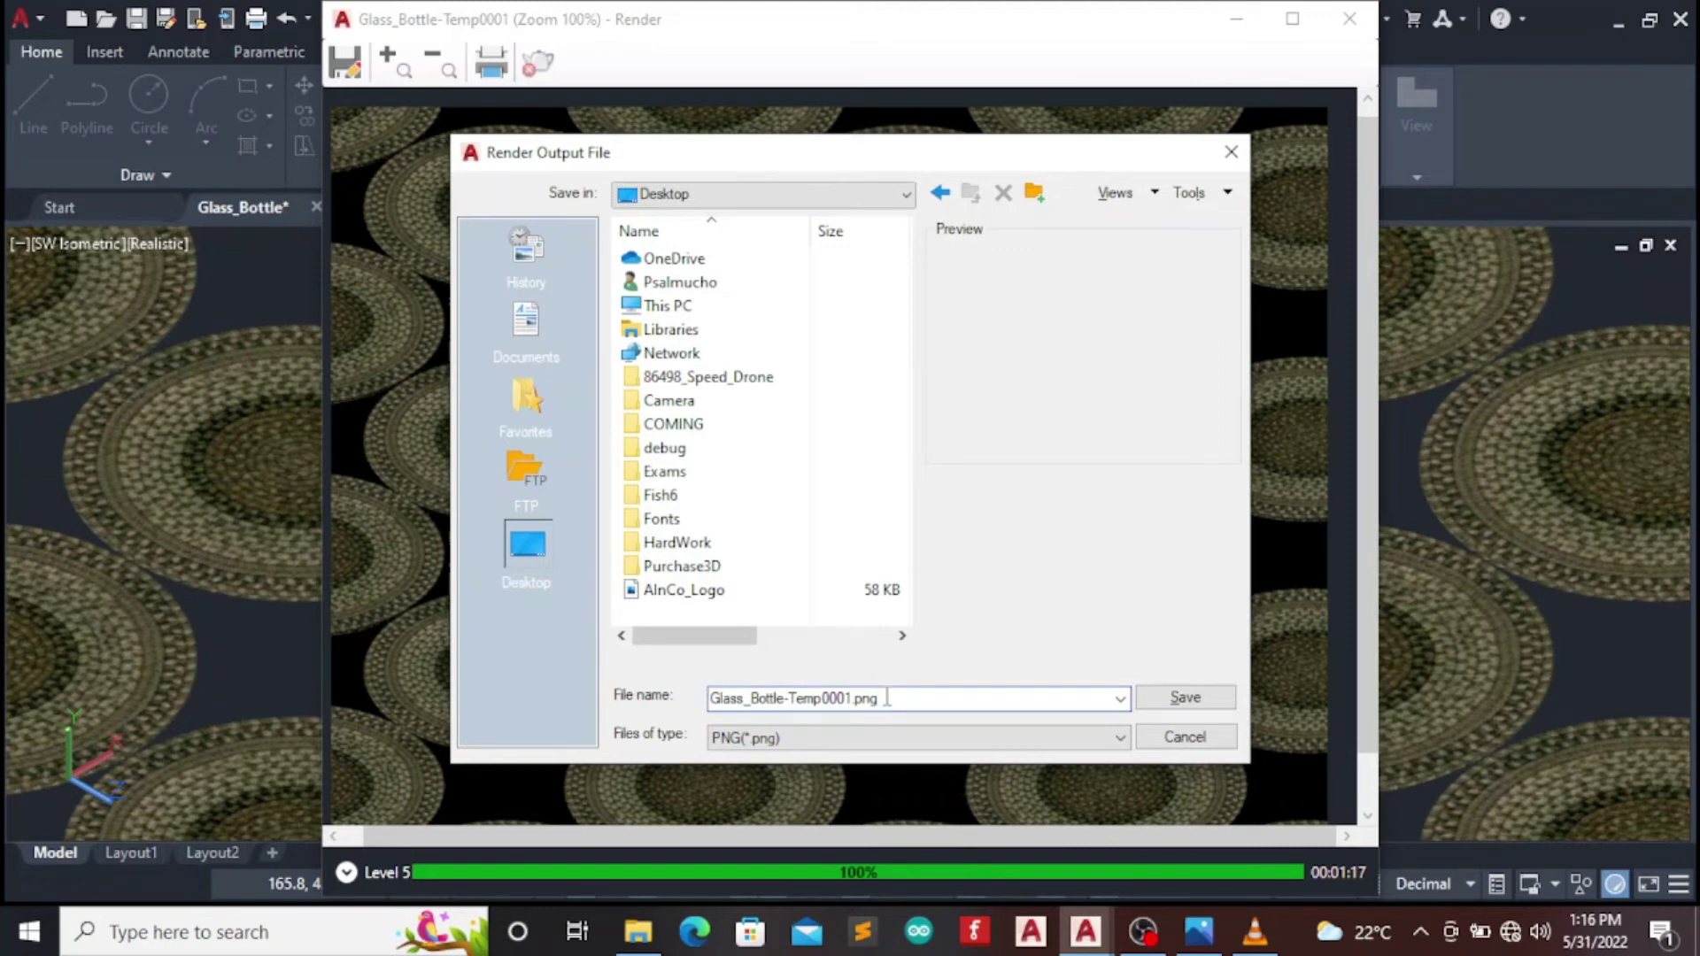
pyautogui.press('BackSpace')
pyautogui.press('BackSpace')
pyautogui.press('BackSpace')
pyautogui.press('BackSpace')
pyautogui.press('BackSpace')
pyautogui.press('BackSpace')
pyautogui.press('BackSpace')
pyautogui.press('BackSpace')
pyautogui.press('BackSpace')
pyautogui.press('BackSpace')
pyautogui.press('BackSpace')
pyautogui.press('BackSpace')
# Save it as a JPEG at quality 100
pyautogui.click(1102, 739)
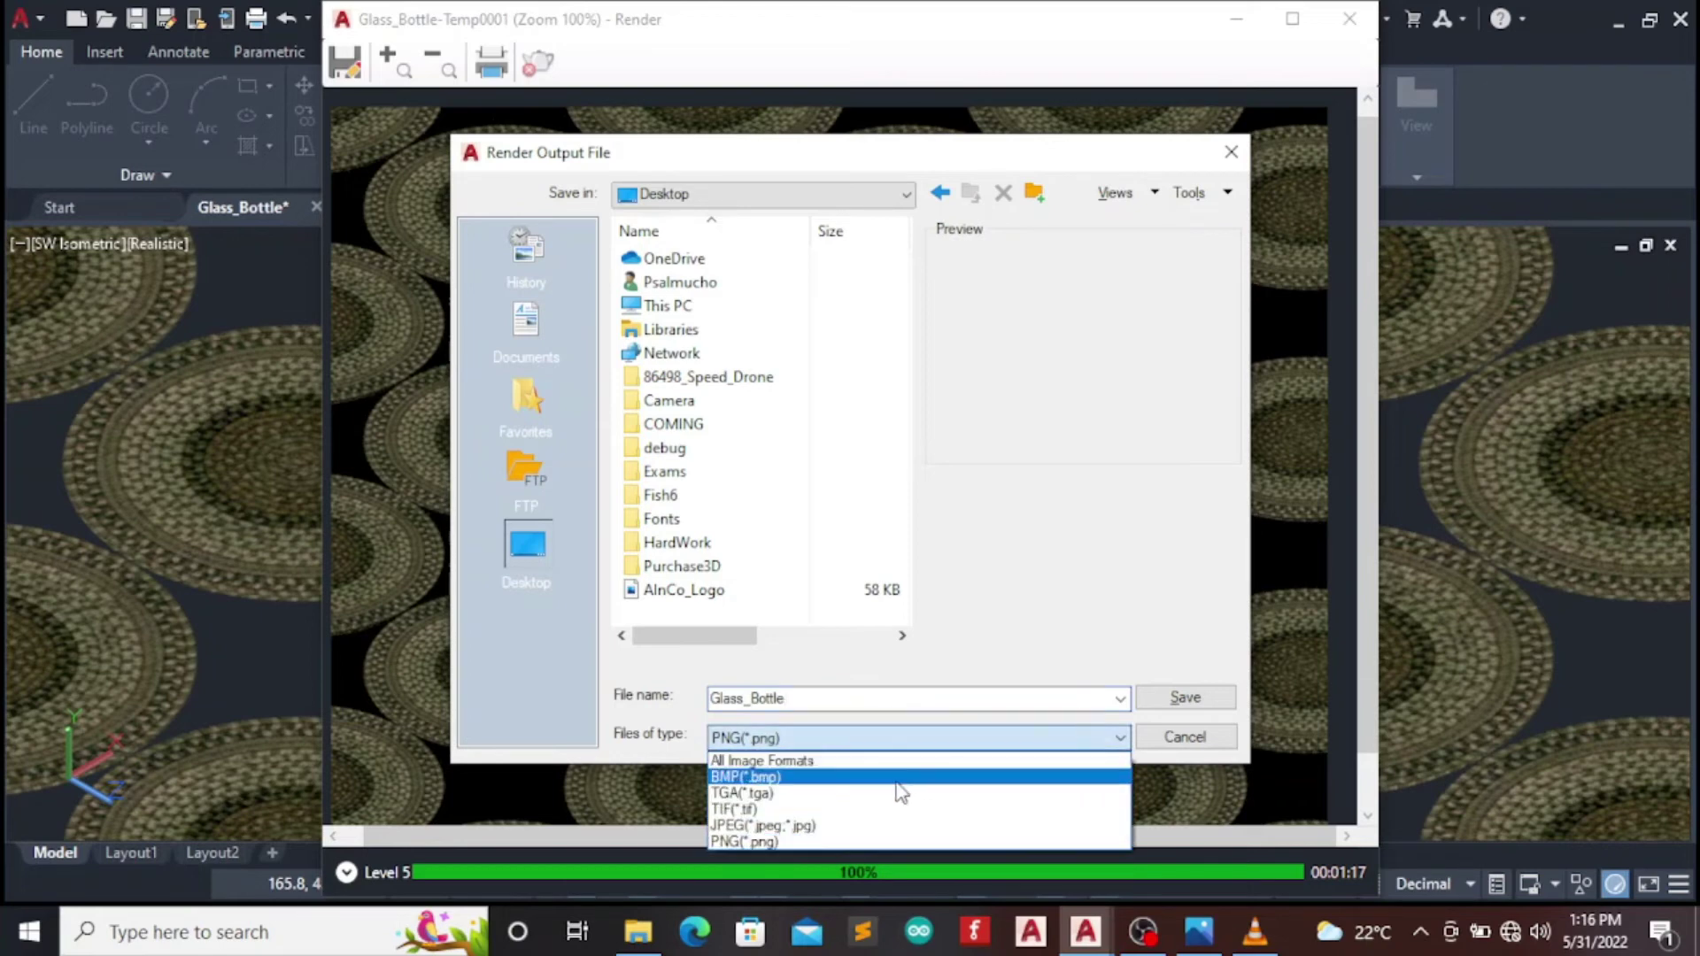
pyautogui.click(841, 826)
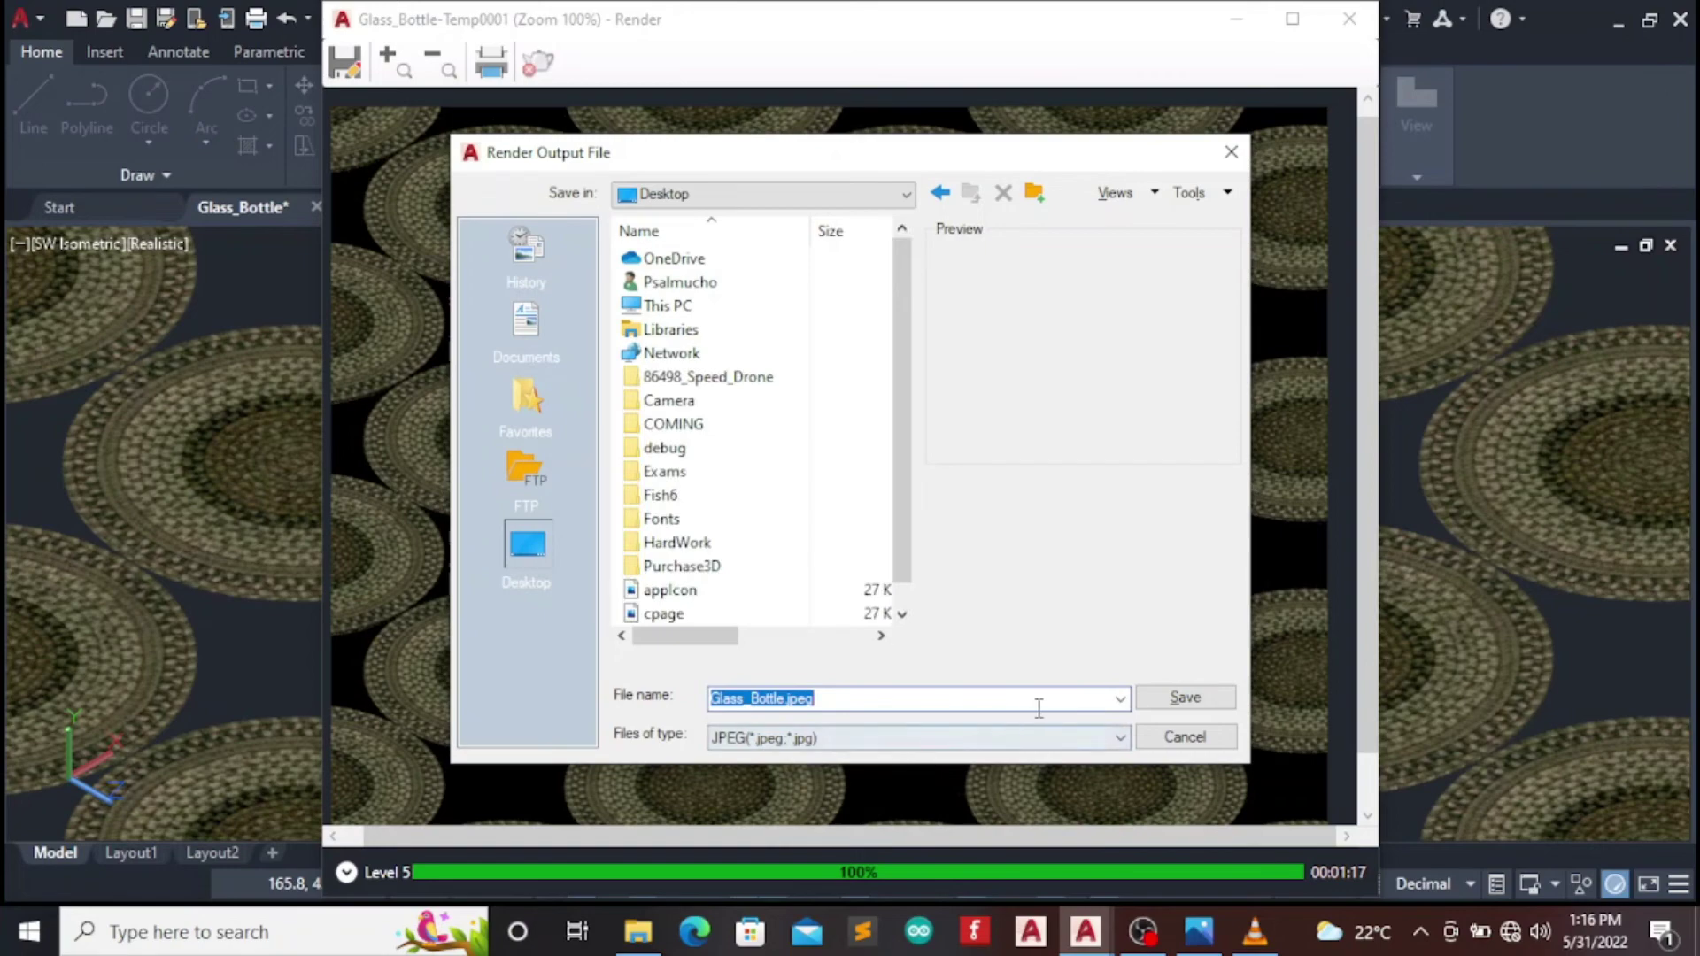
pyautogui.click(1176, 706)
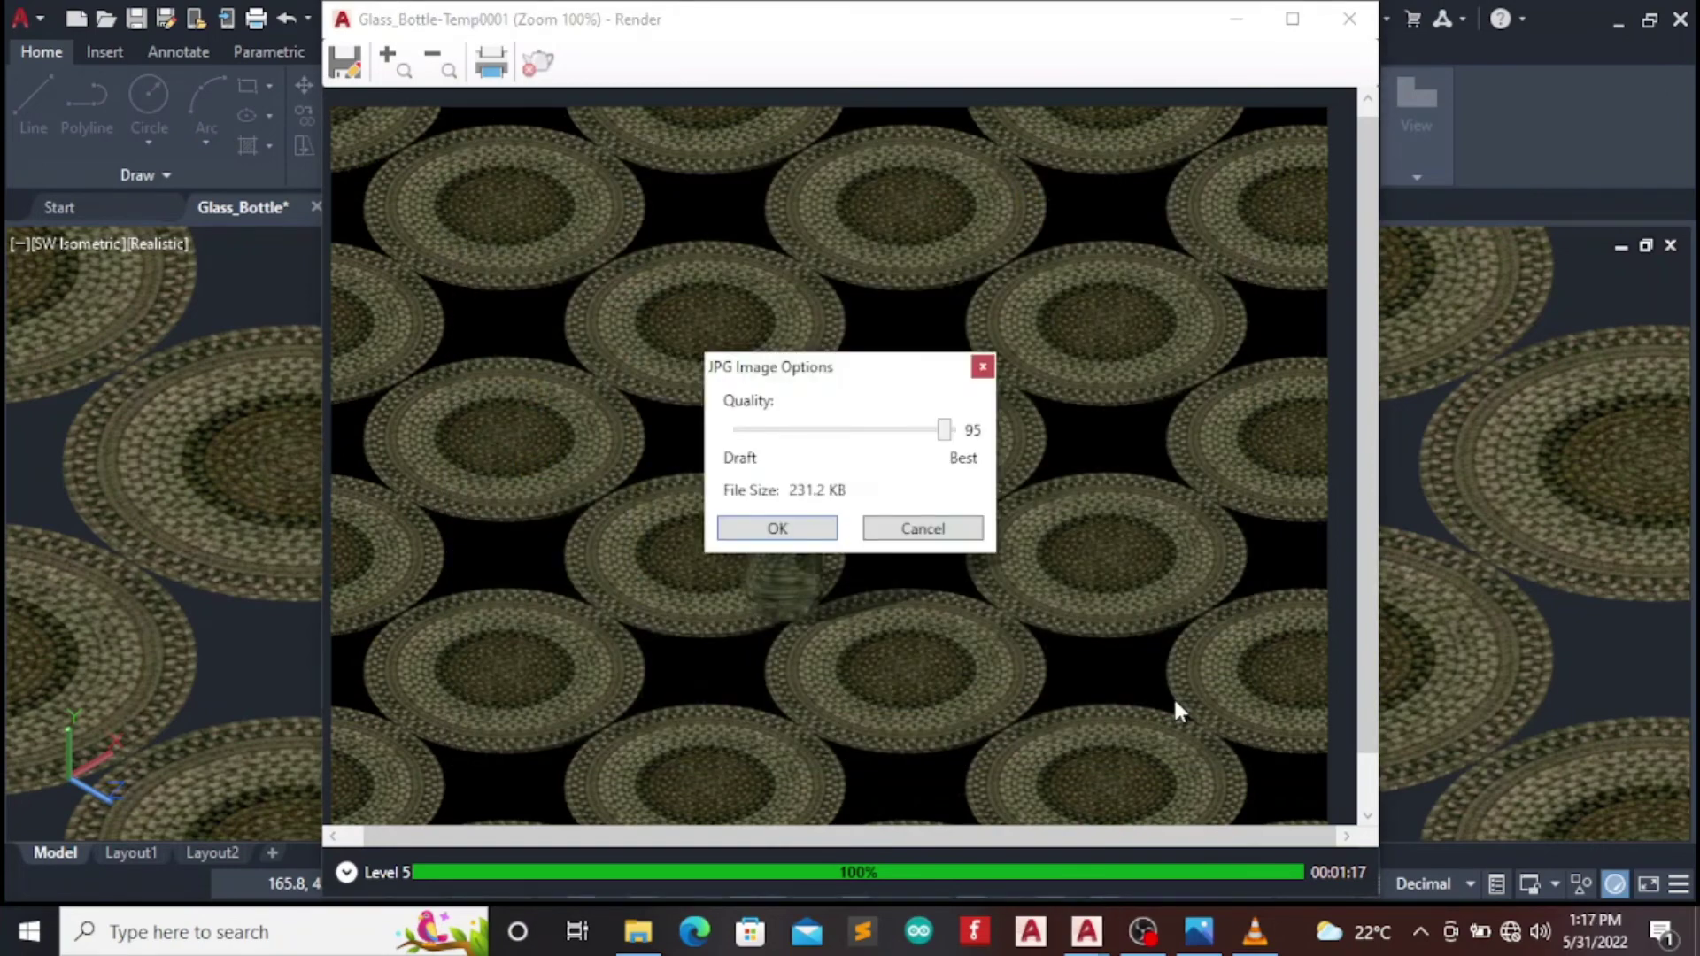
pyautogui.moveTo(949, 430); pyautogui.dragTo(961, 431)
pyautogui.click(813, 532)
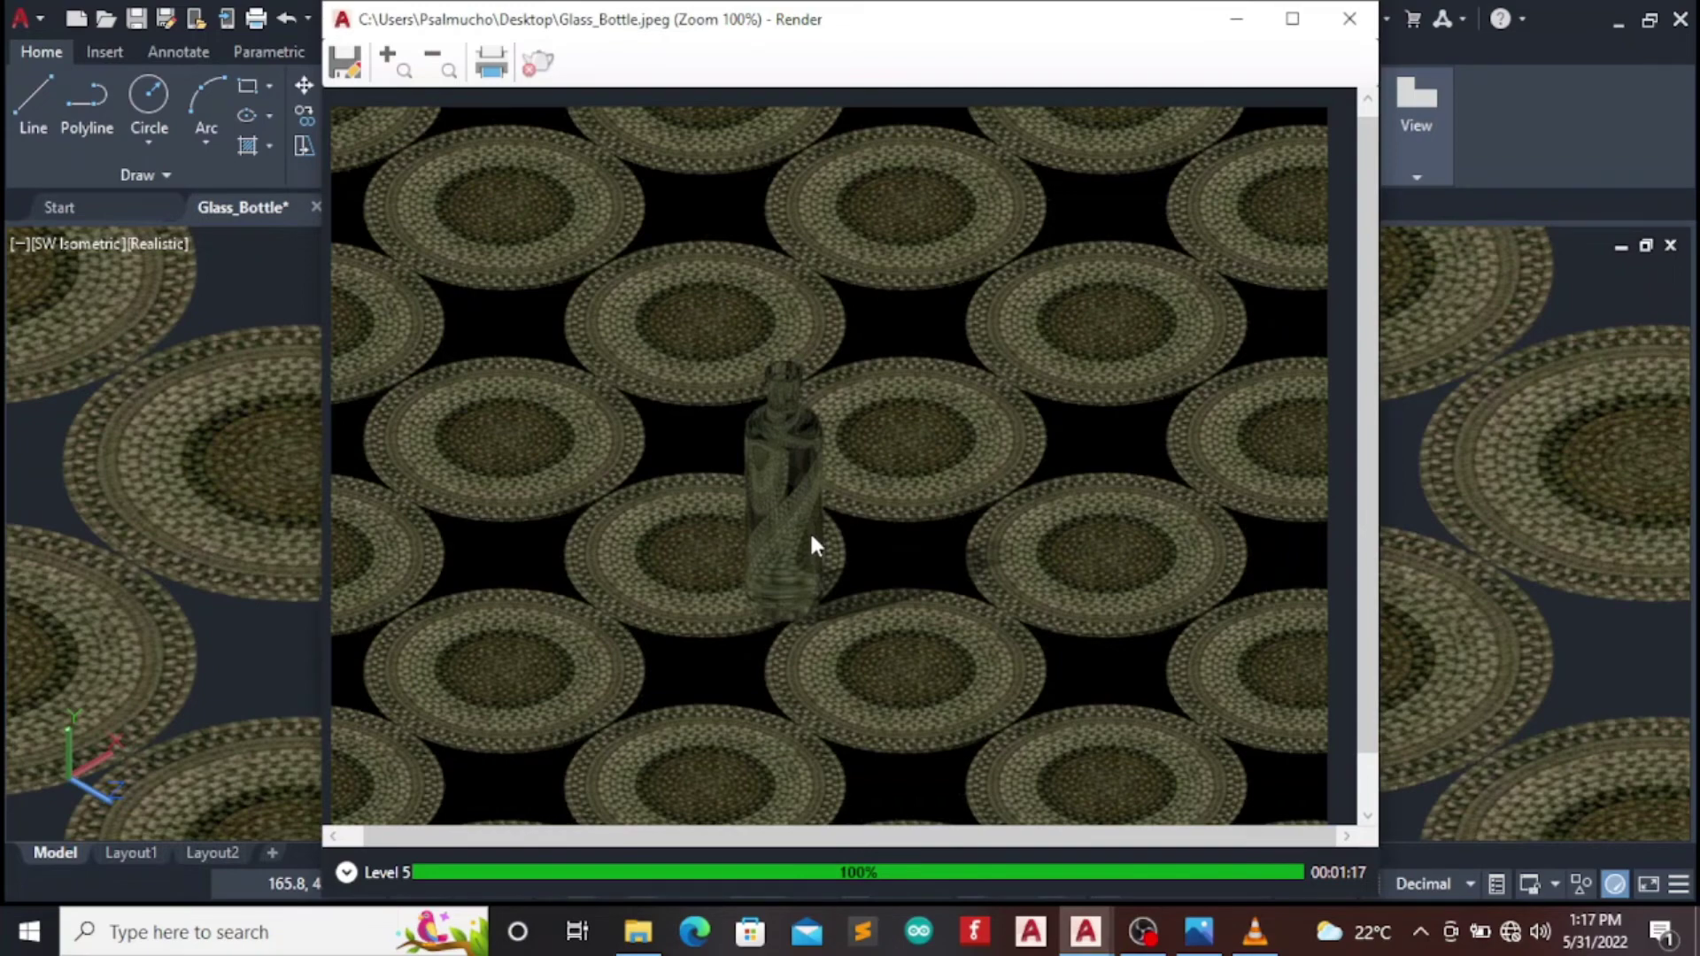
# Close the render window and check Glass_Bottle.jpeg from the Desktop in Photos
pyautogui.click(1350, 21)
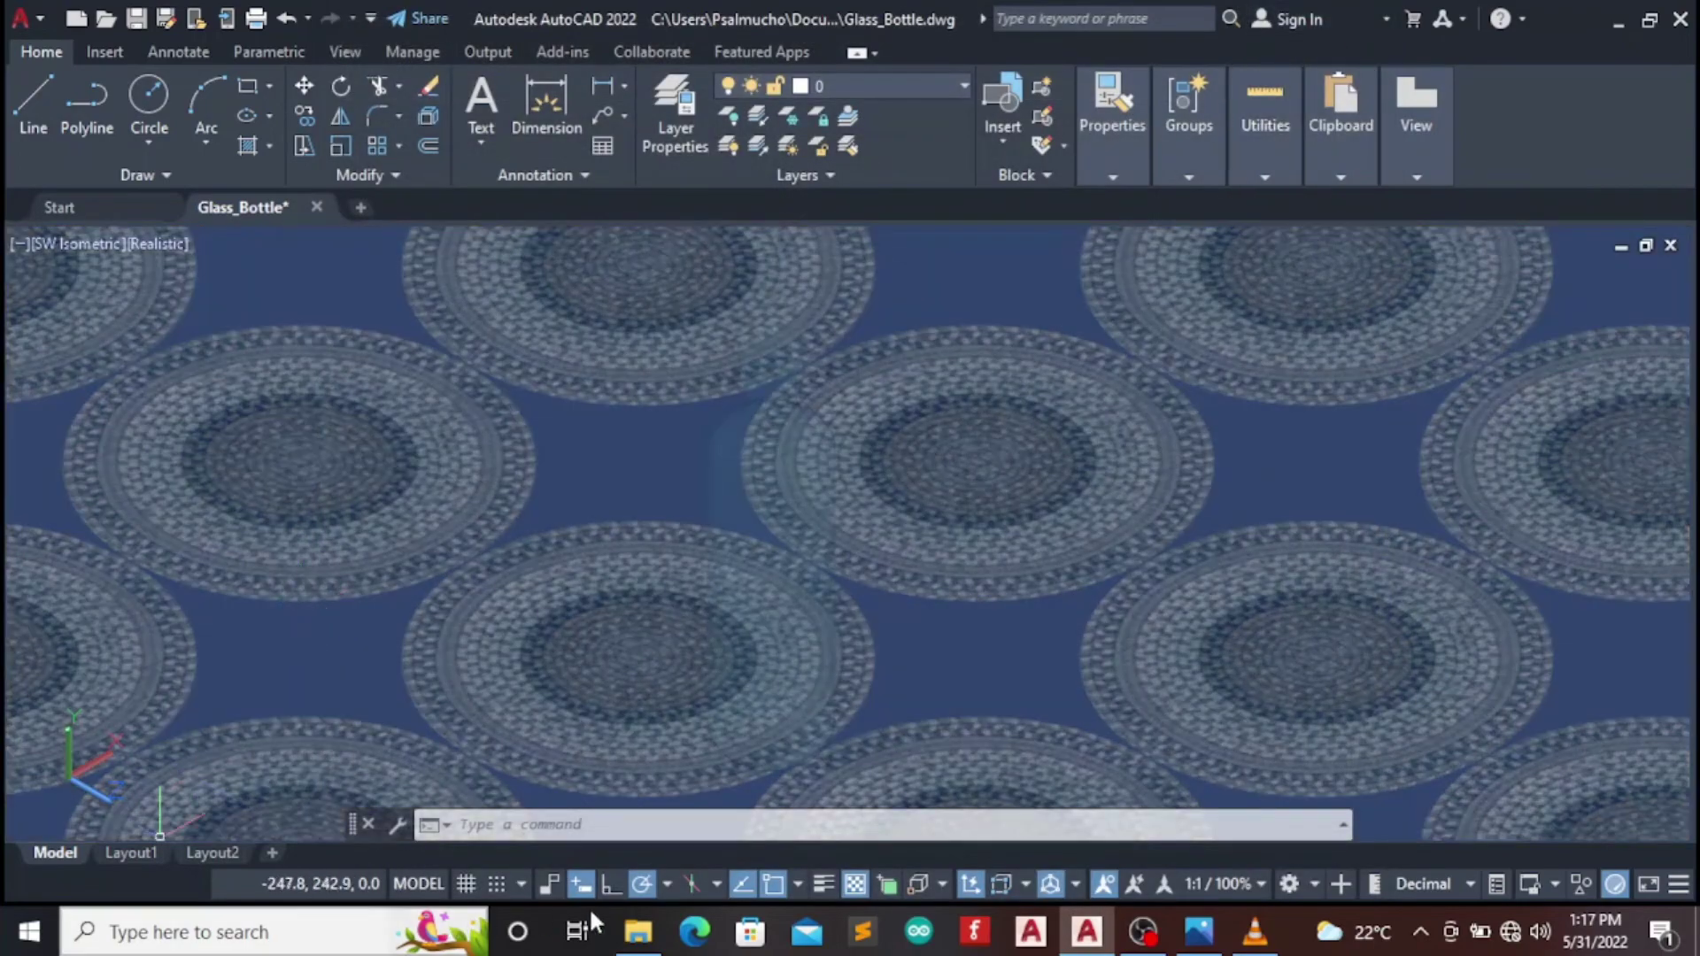
pyautogui.click(640, 934)
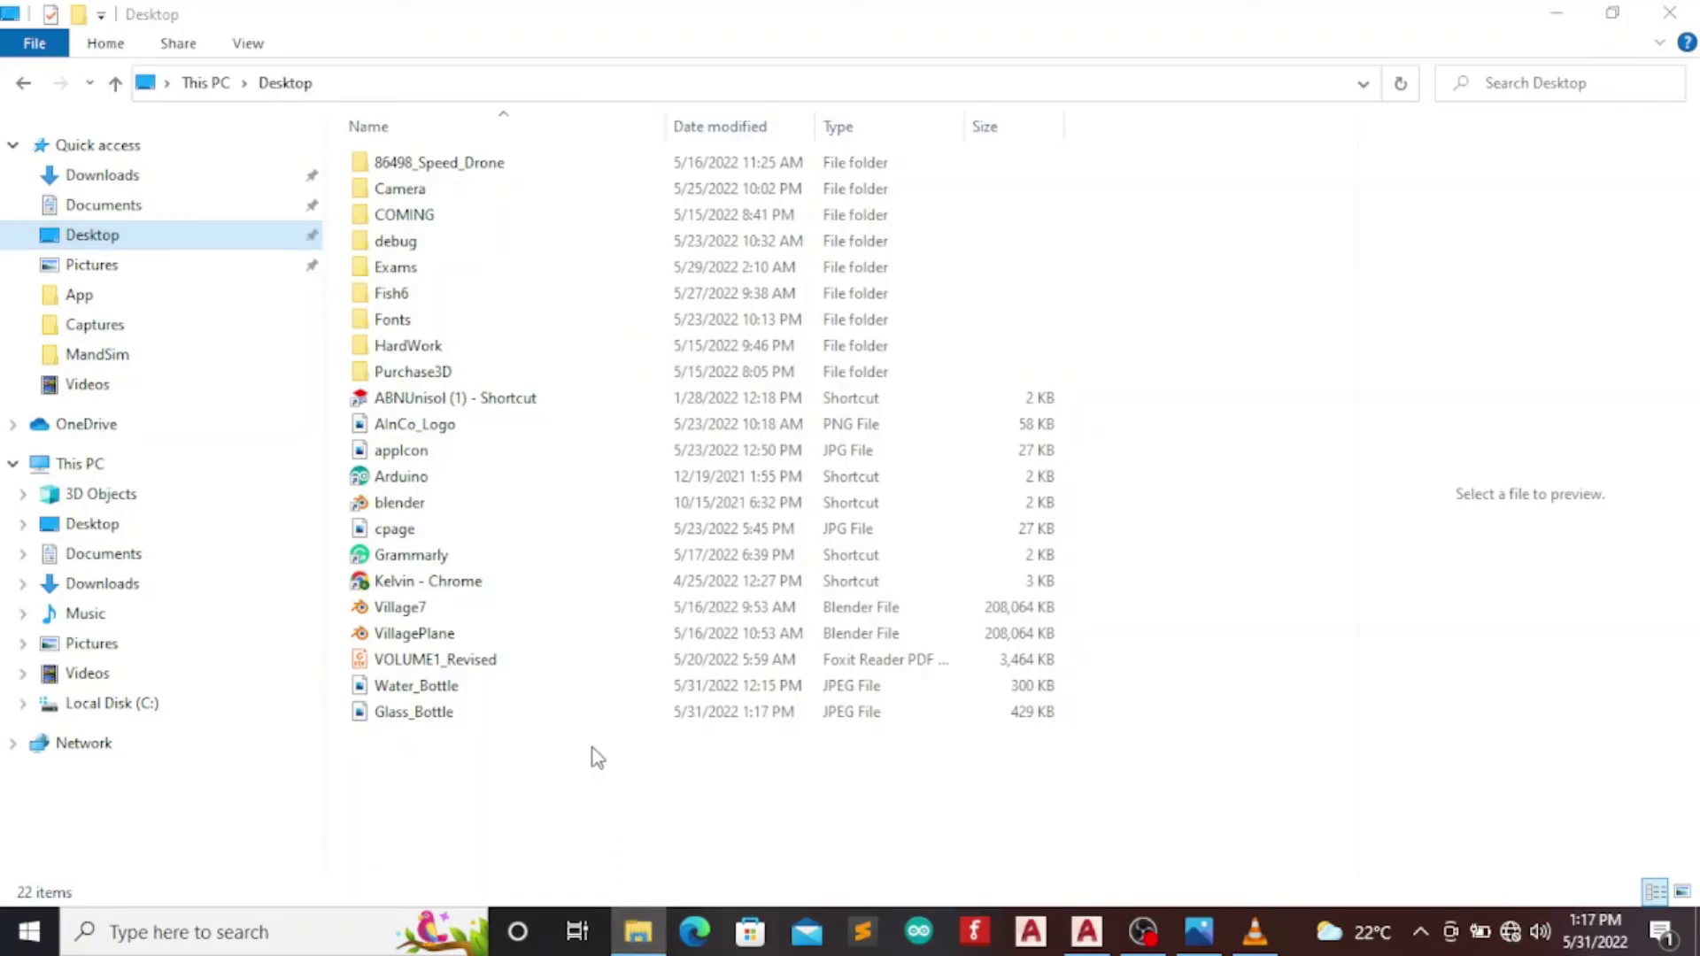
pyautogui.click(468, 716)
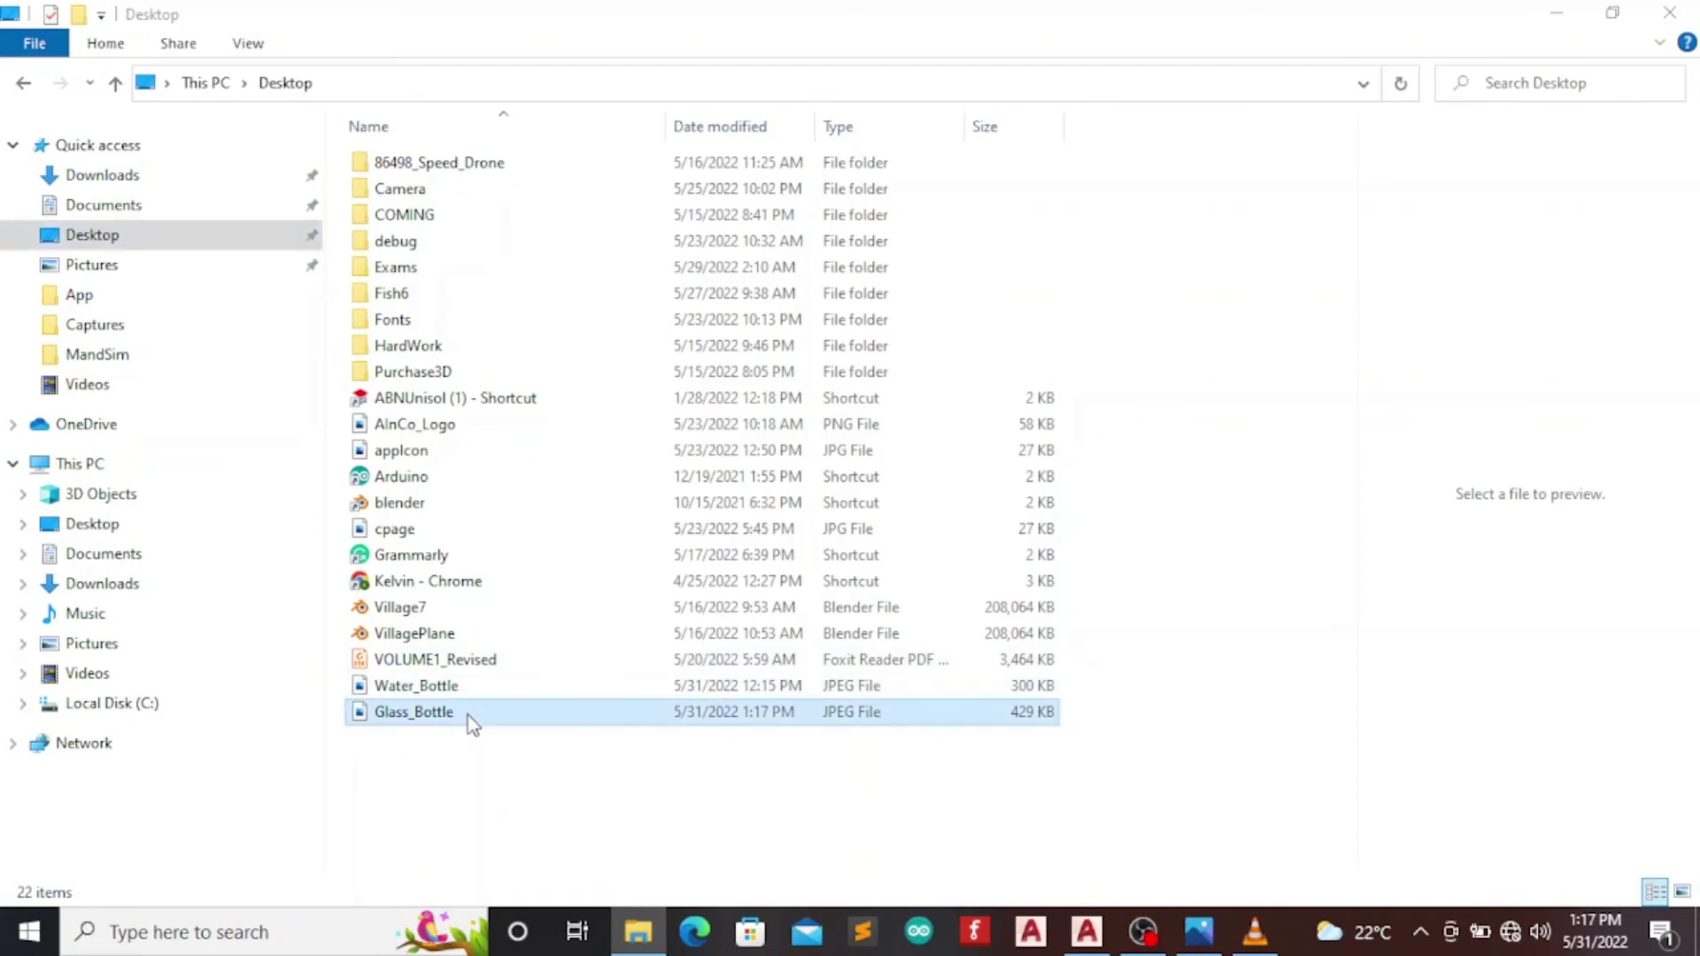
pyautogui.doubleClick(471, 719)
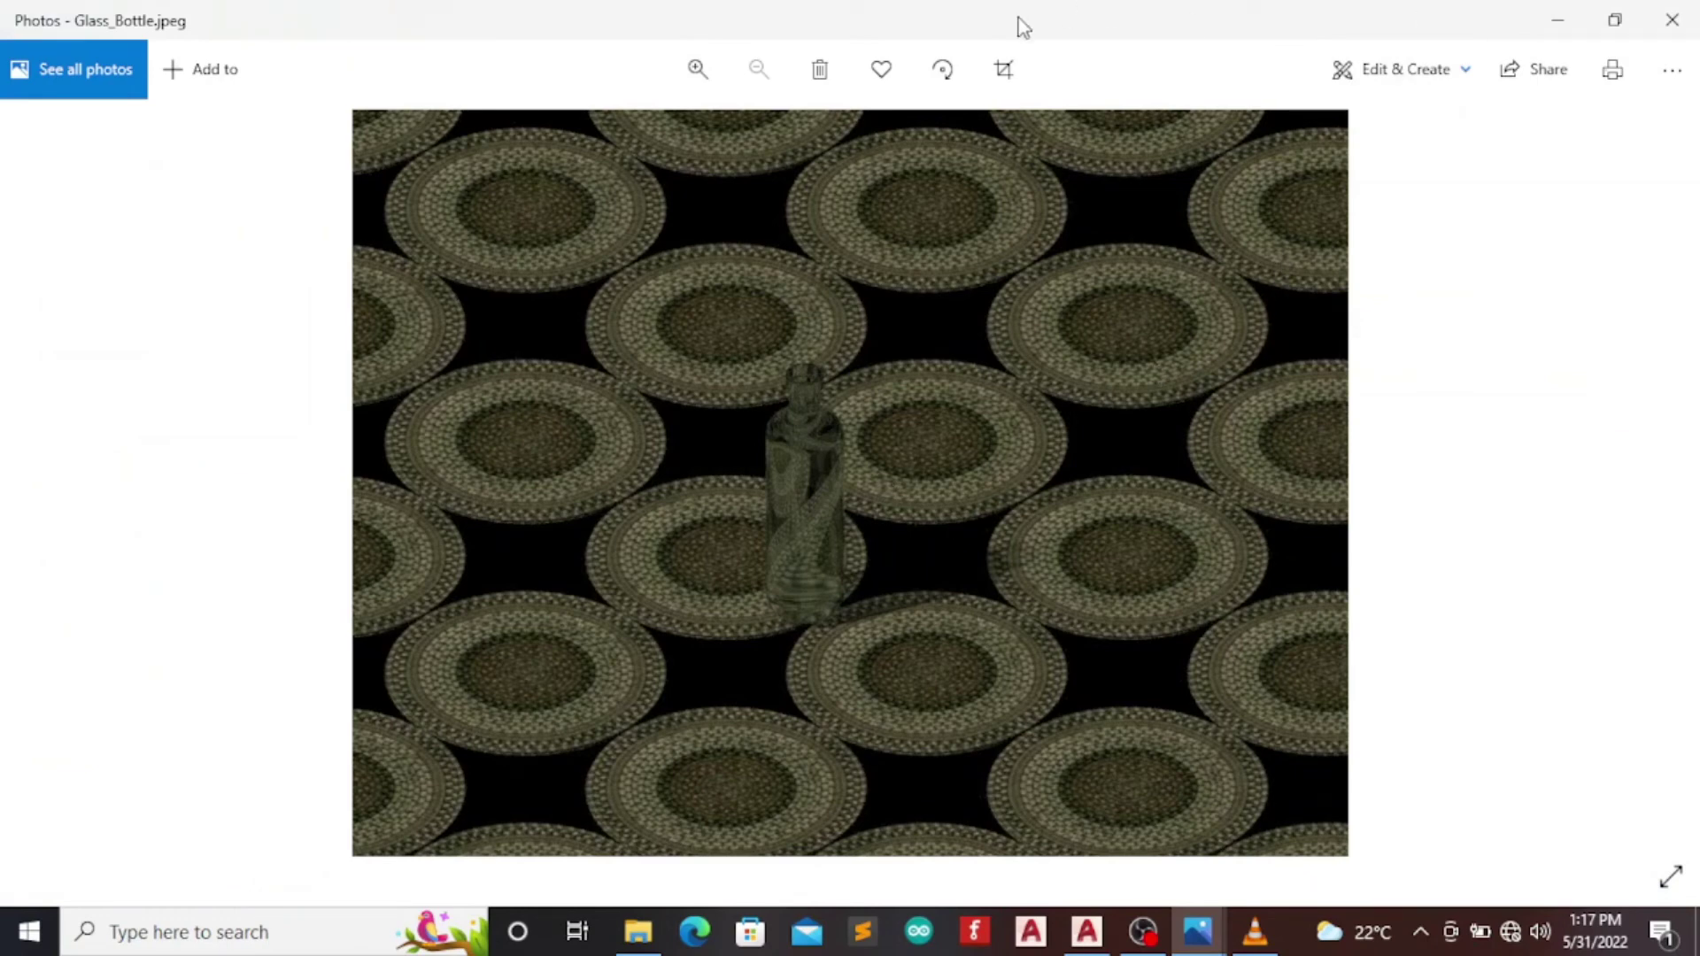
pyautogui.click(698, 69)
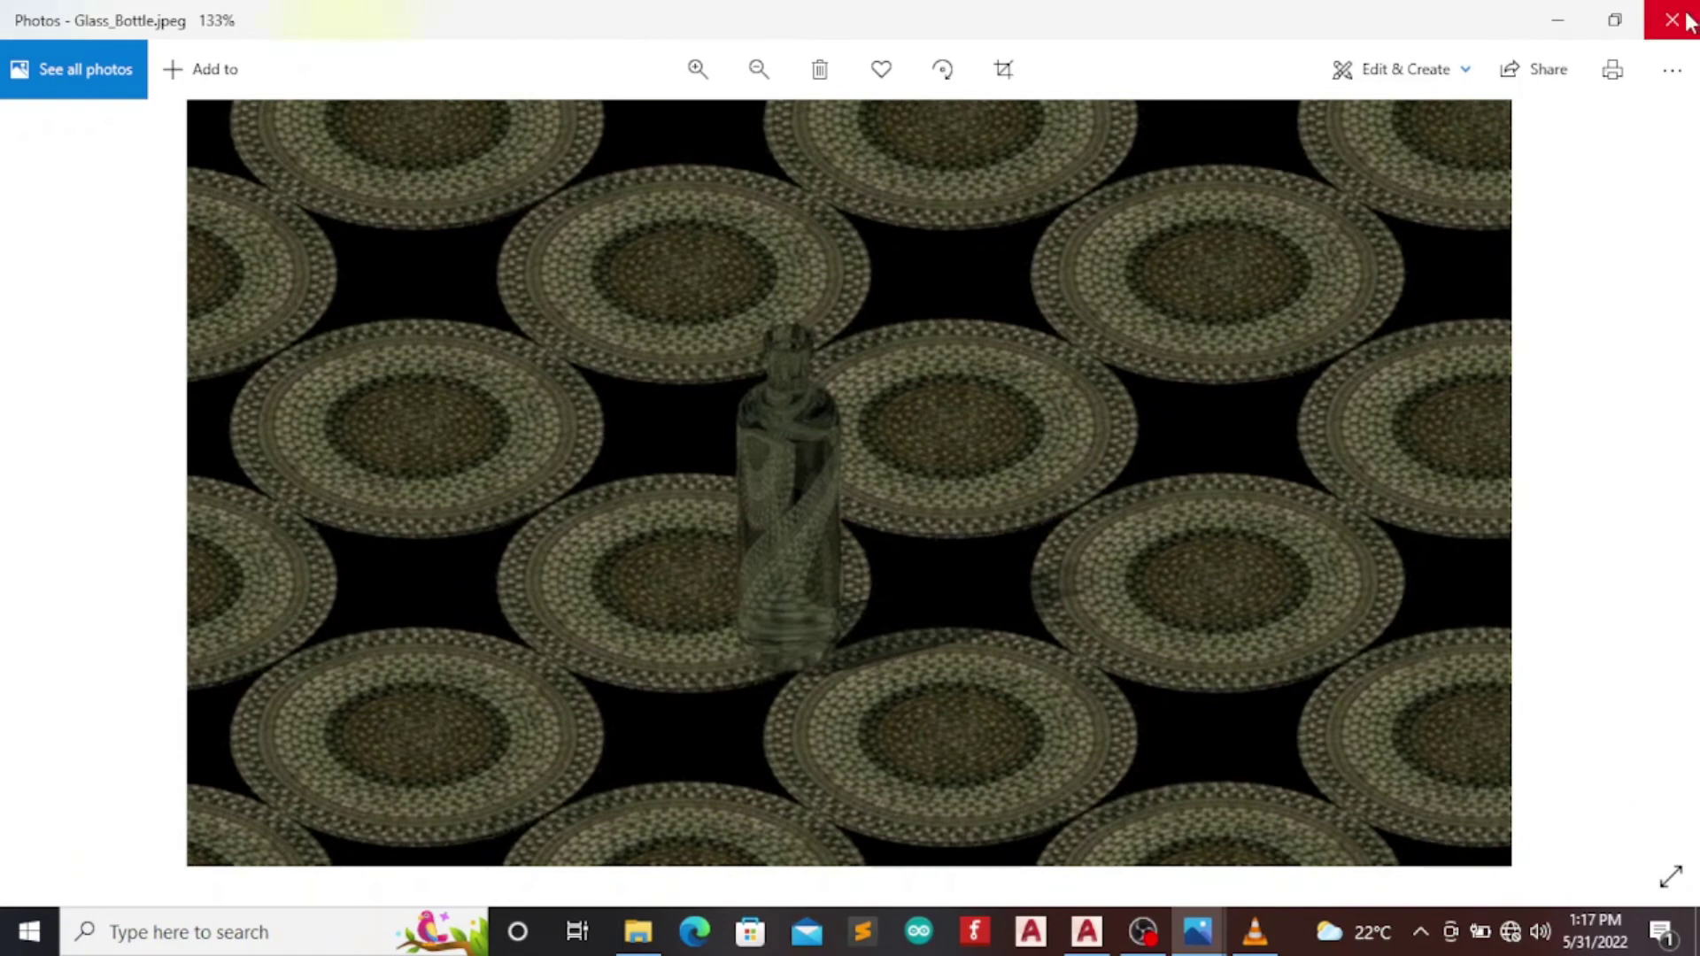
pyautogui.click(1686, 22)
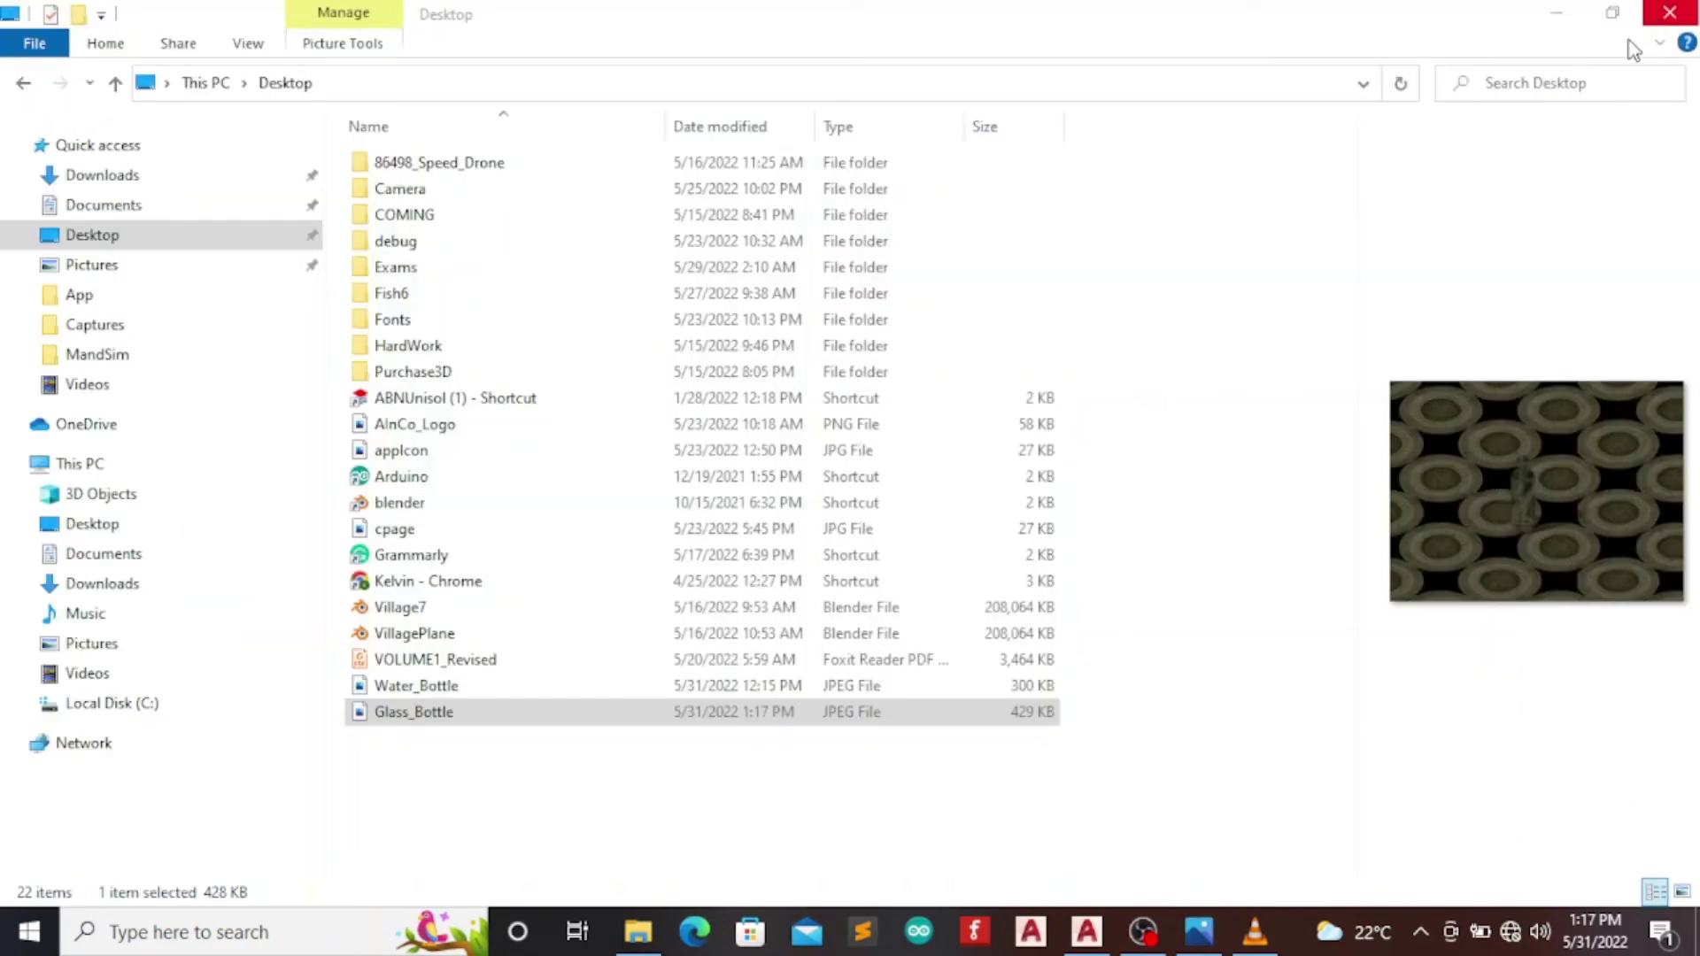
pyautogui.click(1568, 13)
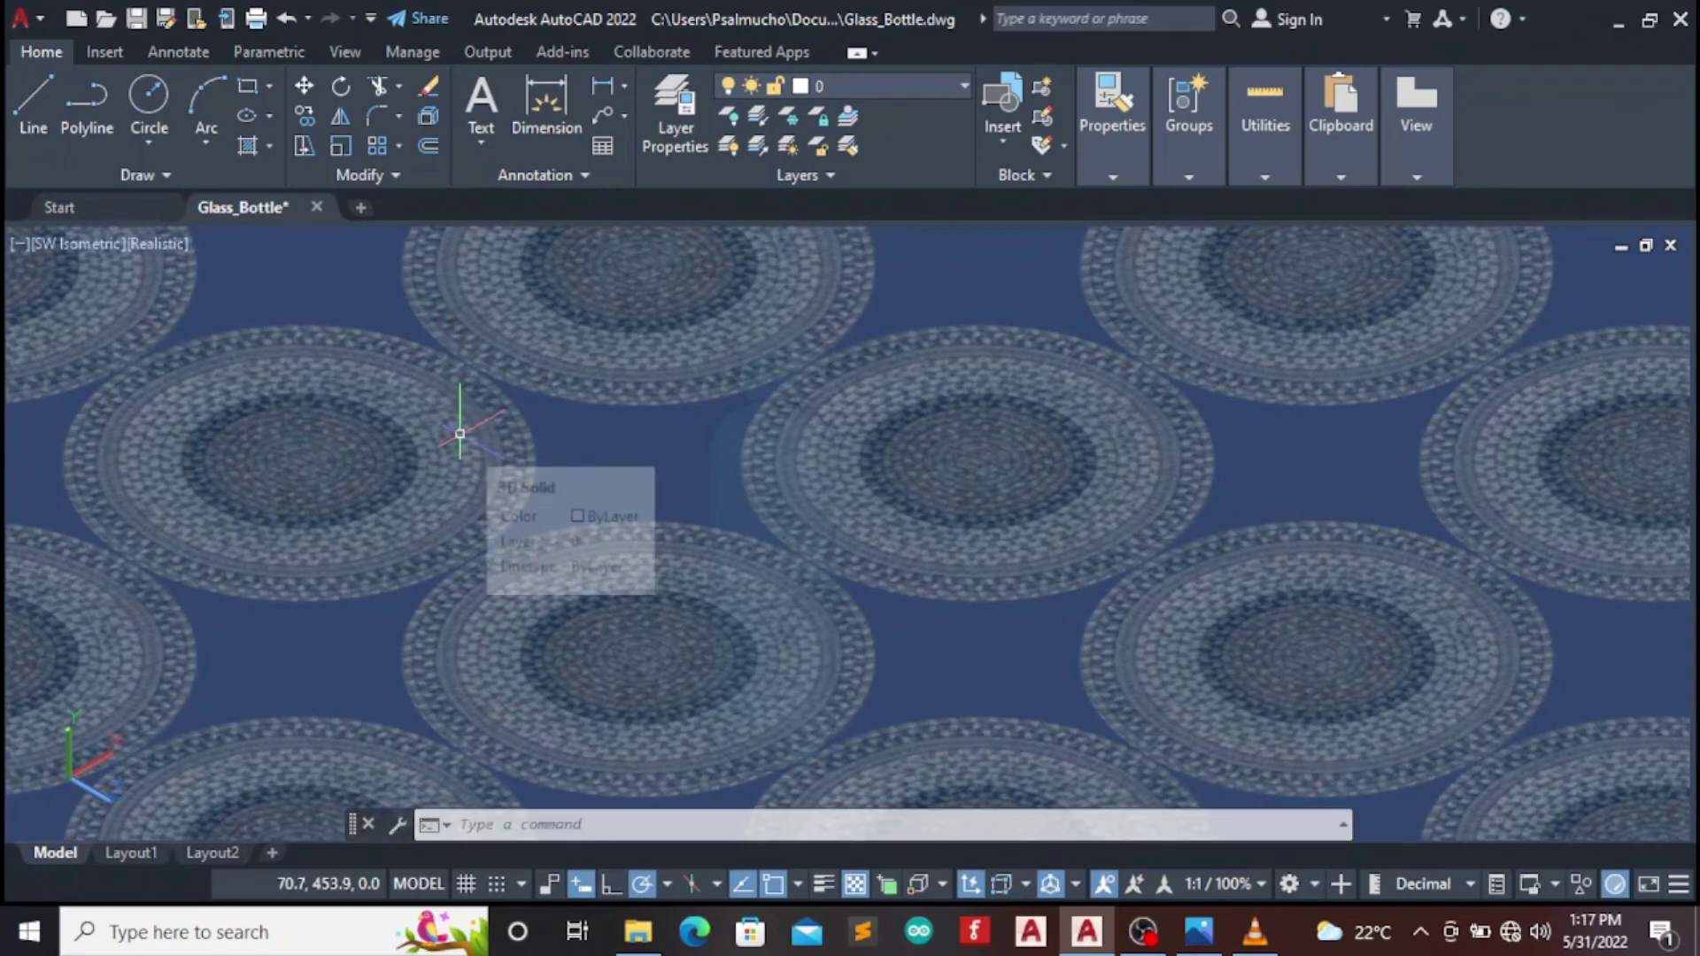
# Enter 'mater' at the command line to bring up the MATERIALS command
pyautogui.write('m')
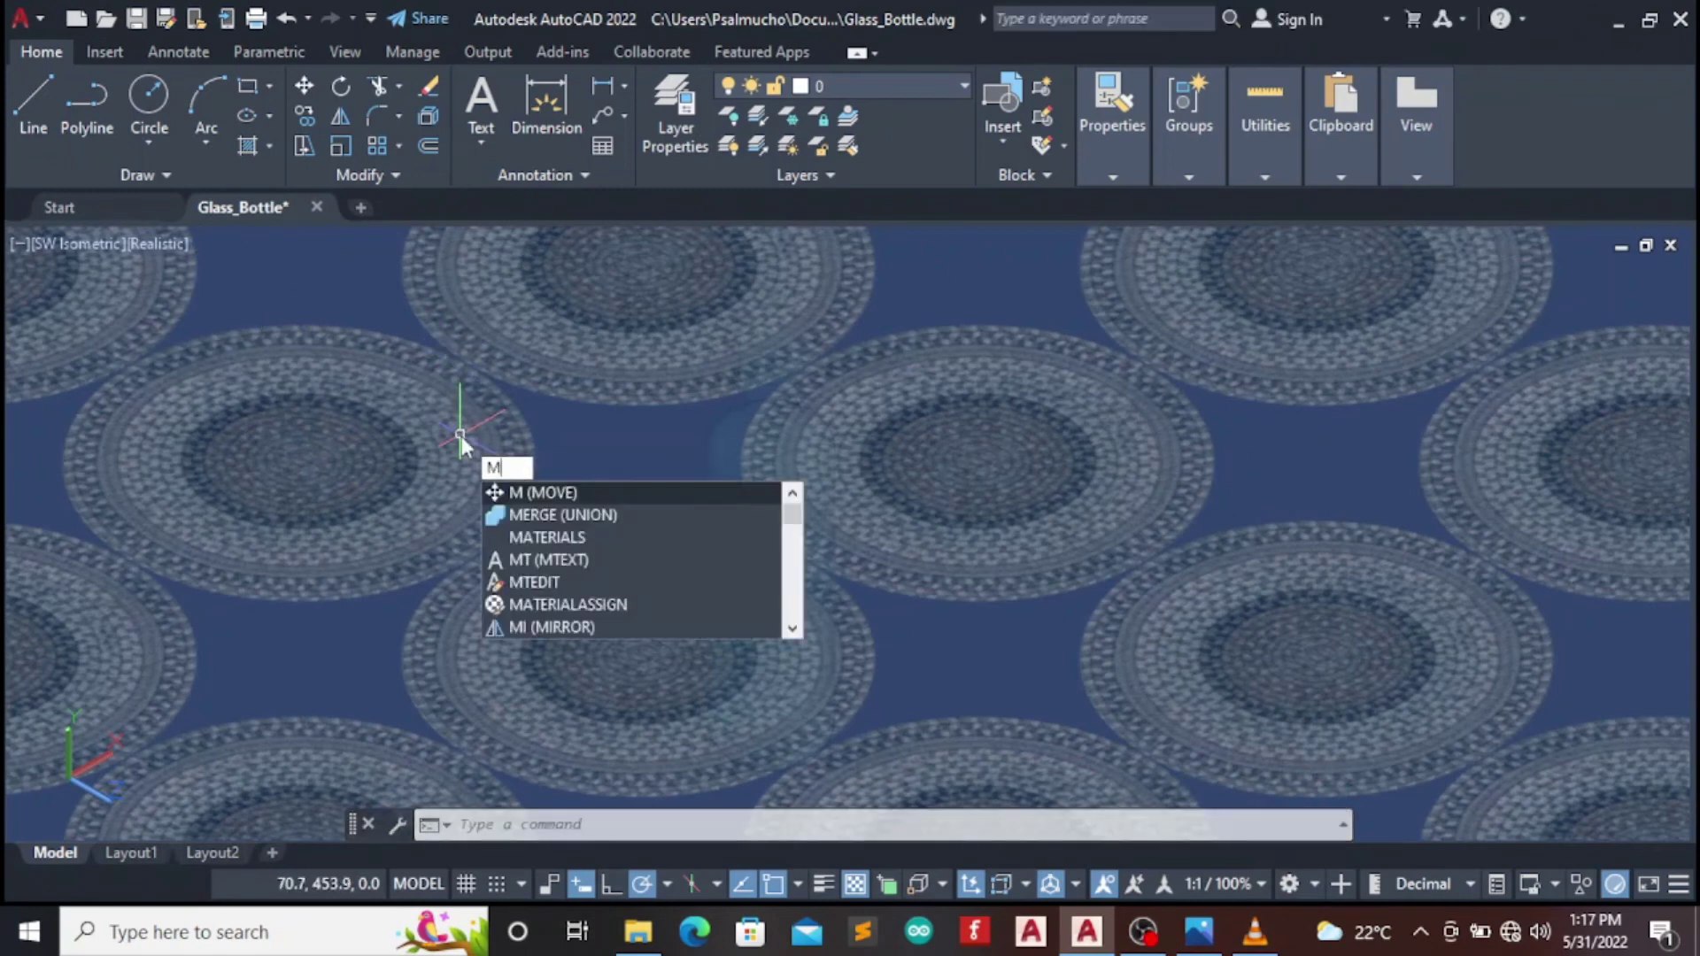
pyautogui.press('BackSpace')
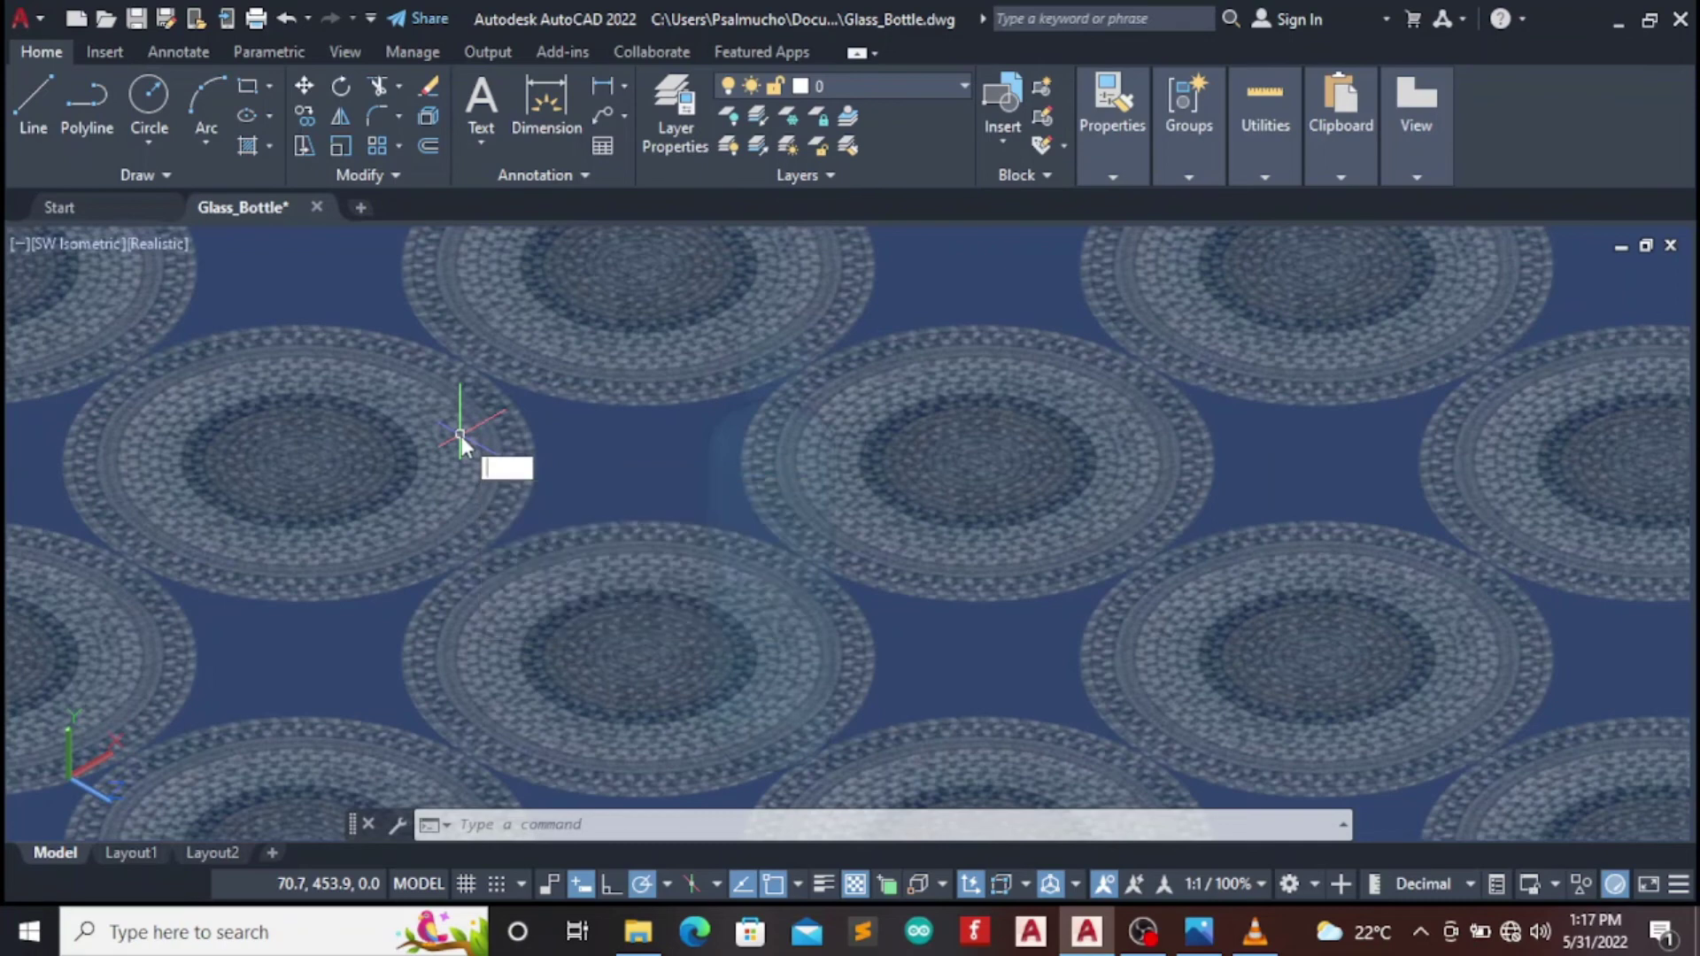
pyautogui.write('mat')
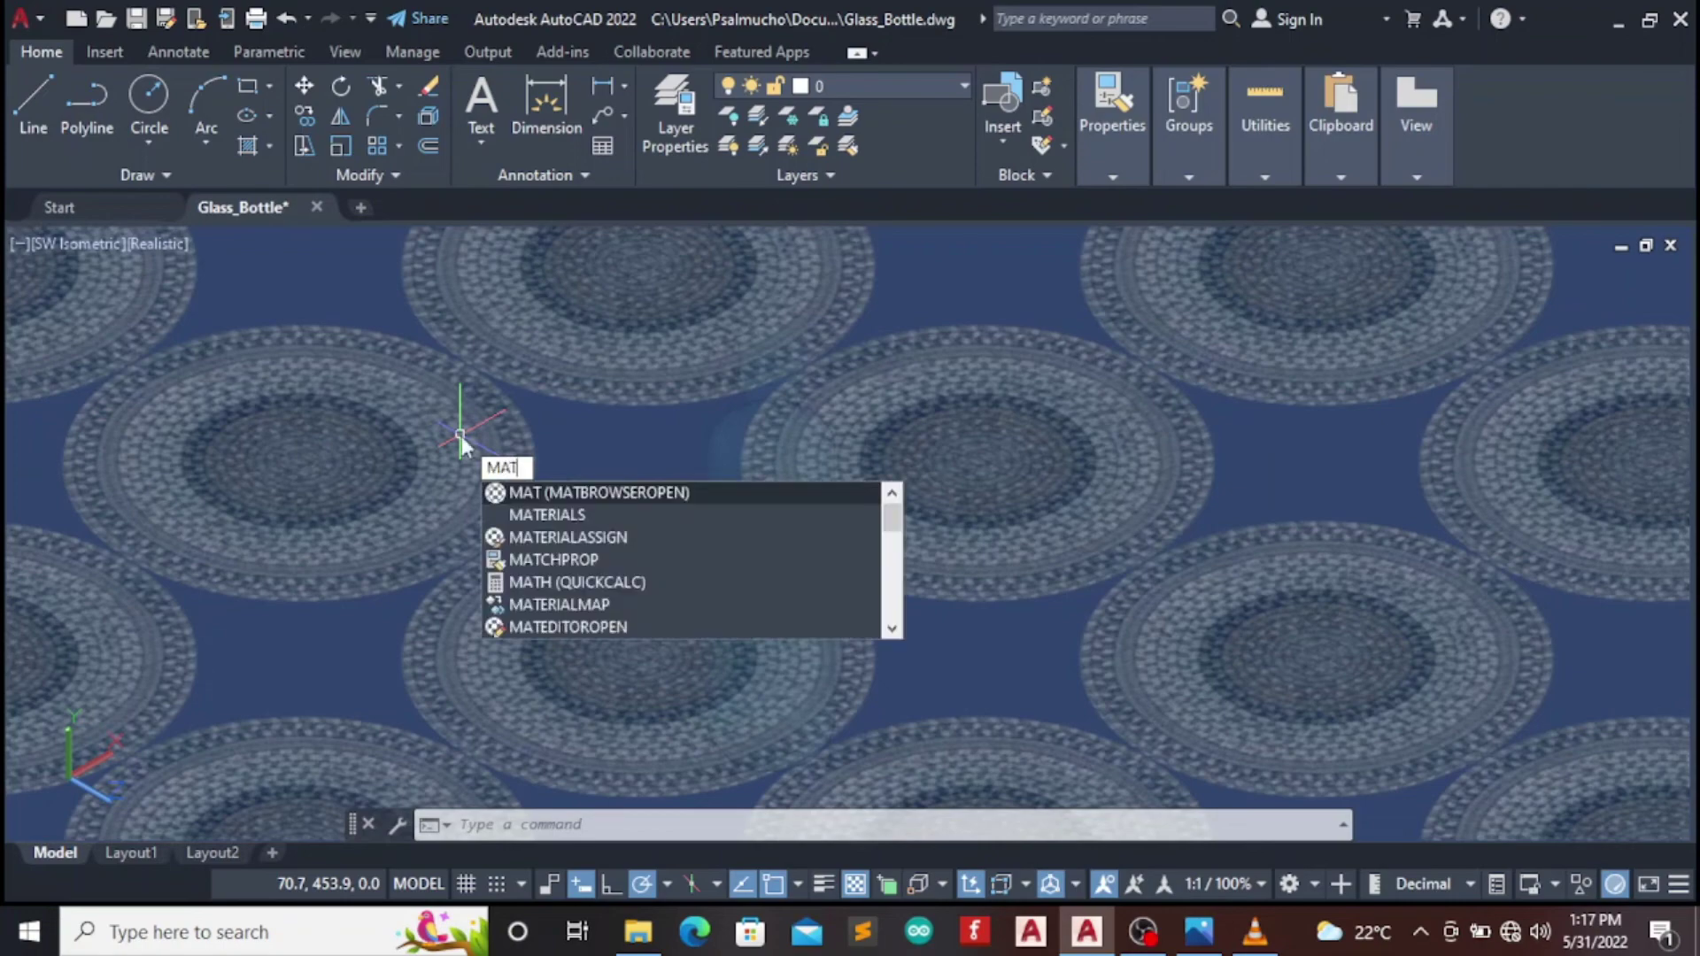
pyautogui.write('er')
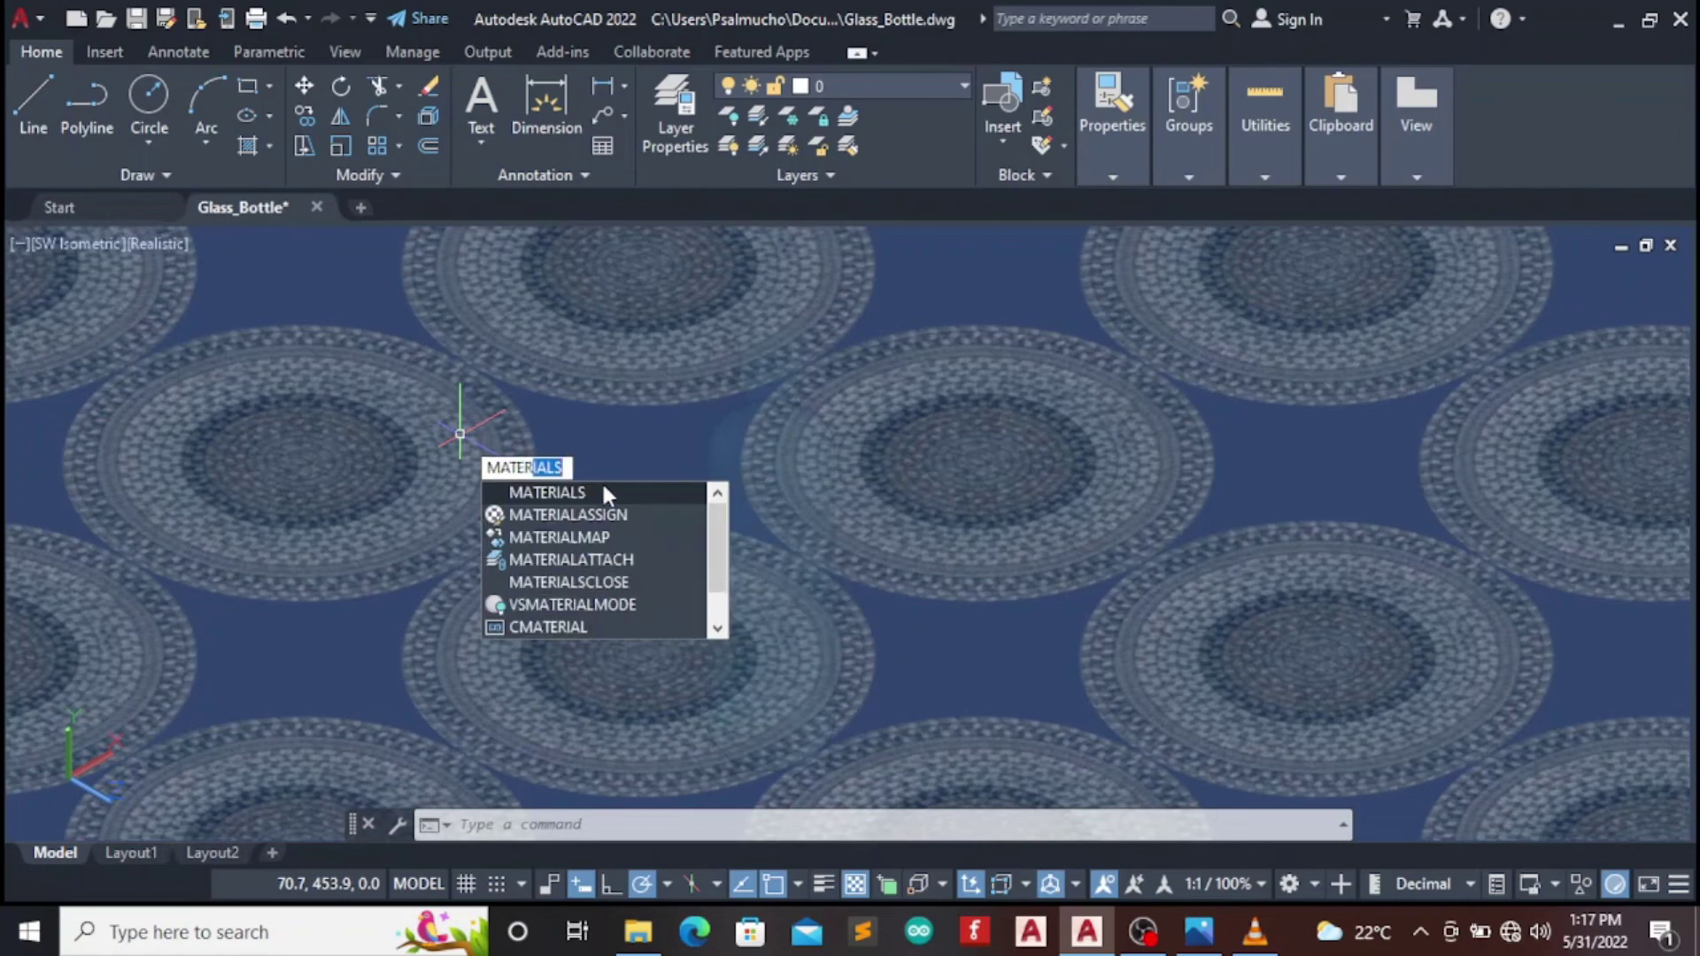
# Open the Materials Browser and list the Autodesk Library Wood materials
pyautogui.click(606, 494)
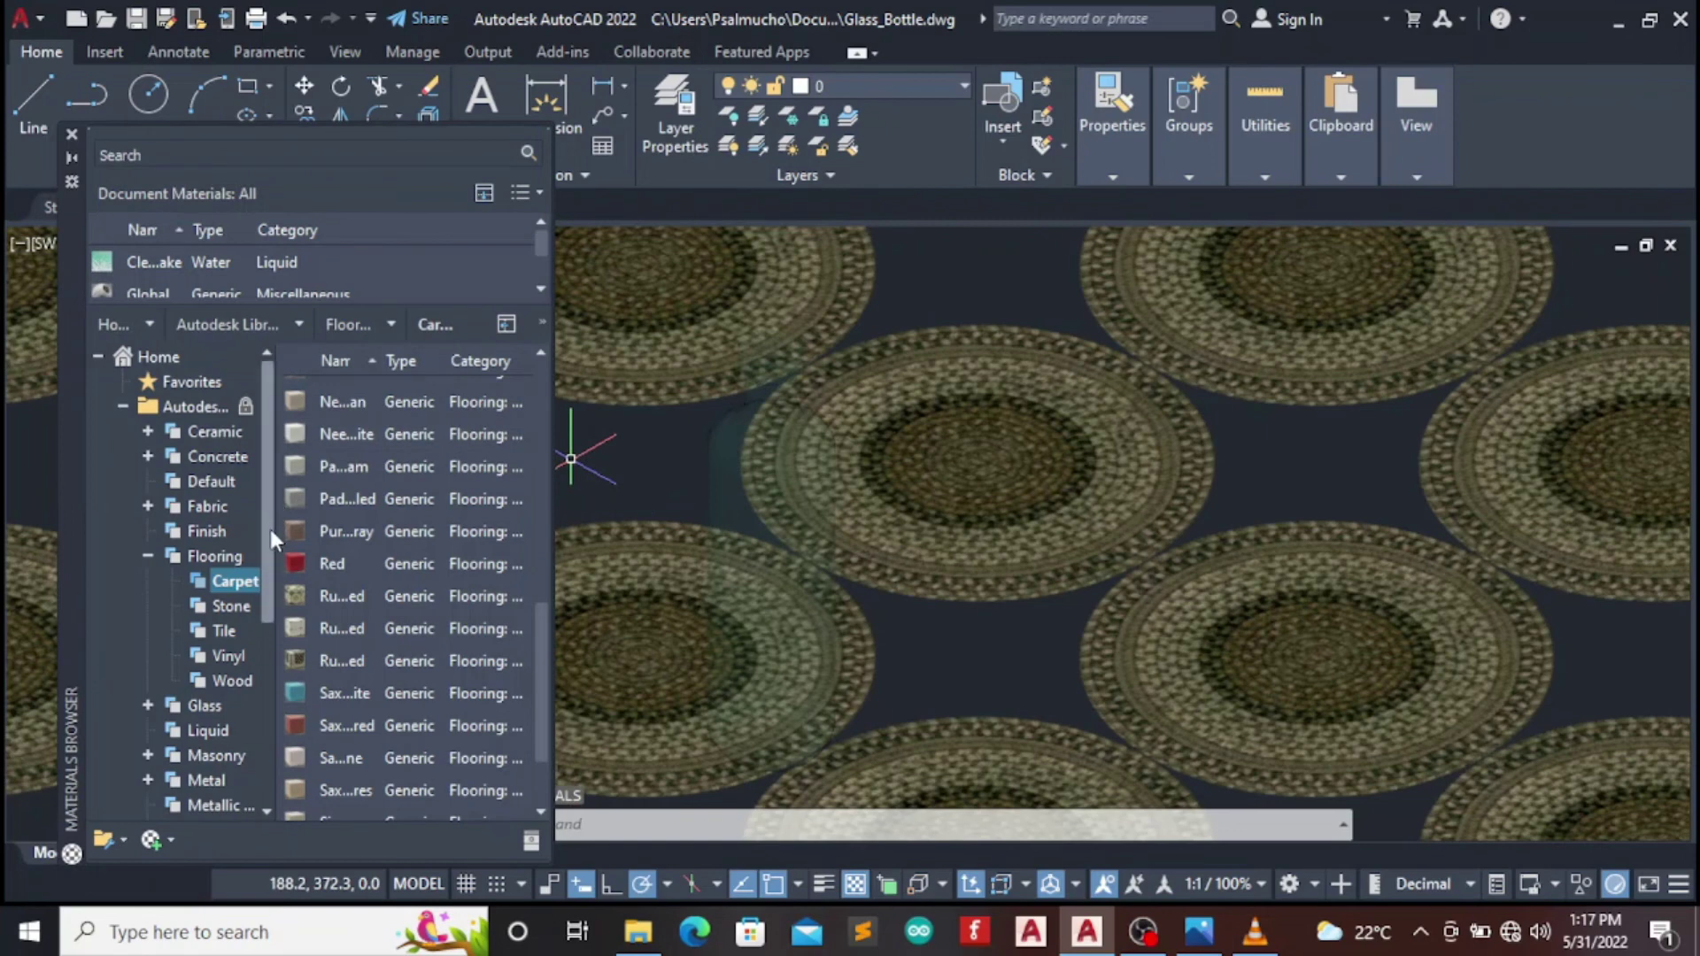
pyautogui.scroll(-2, 263, 603)
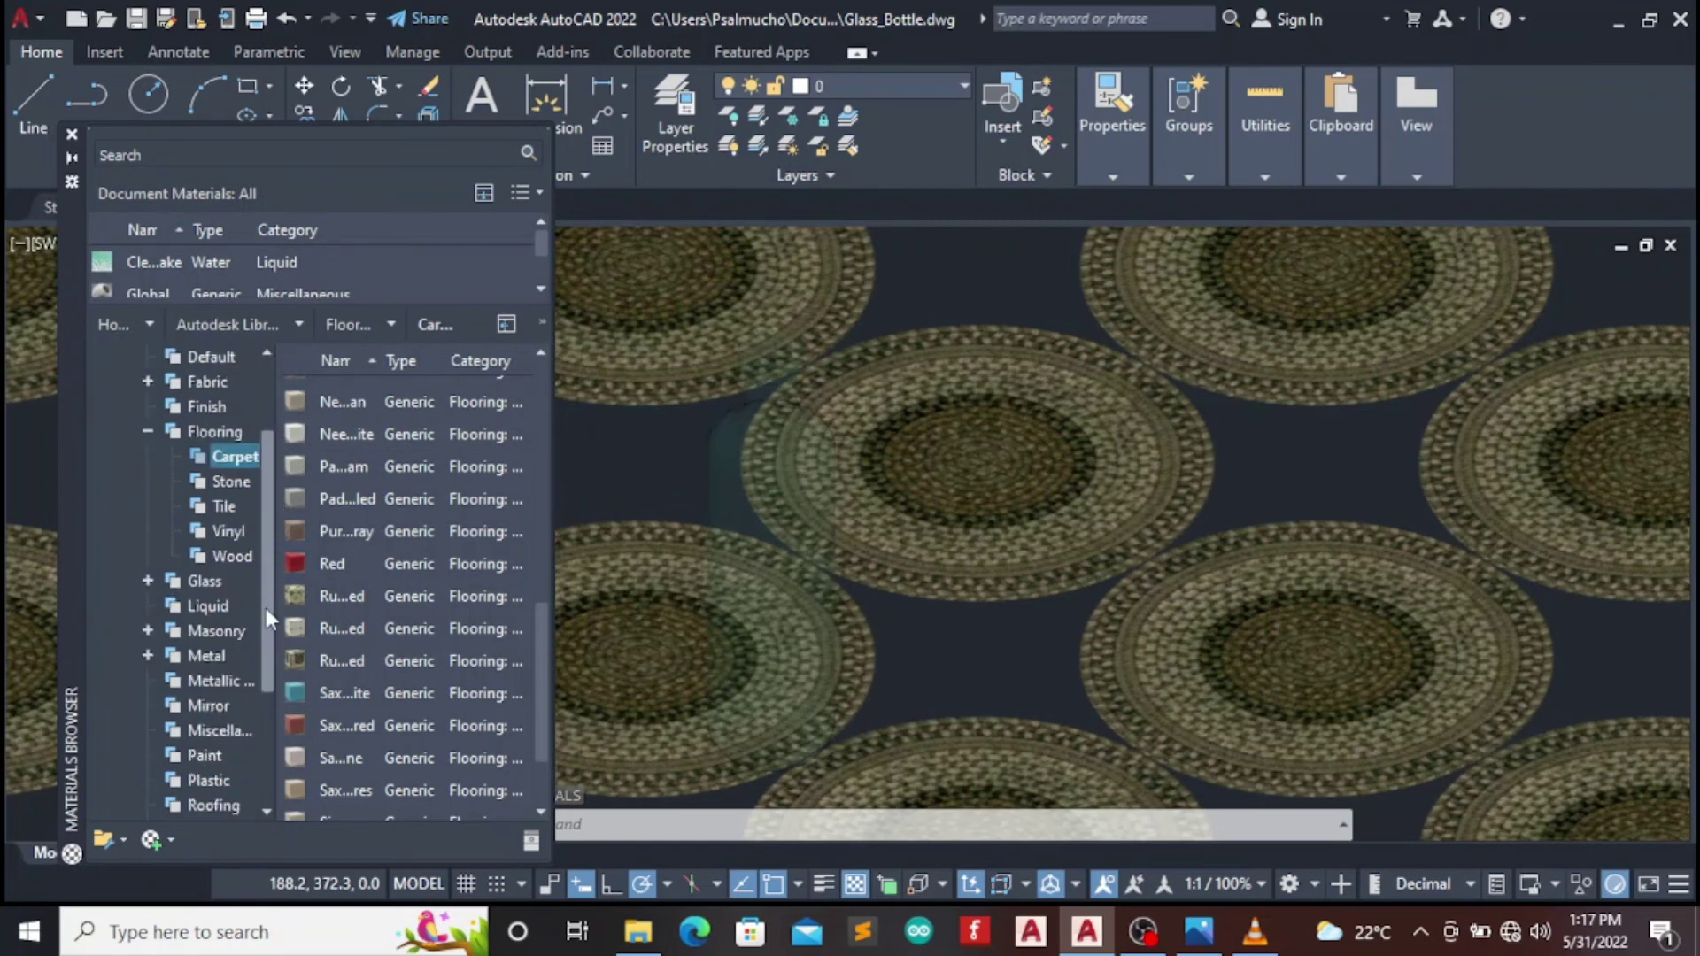
pyautogui.scroll(-3, 269, 709)
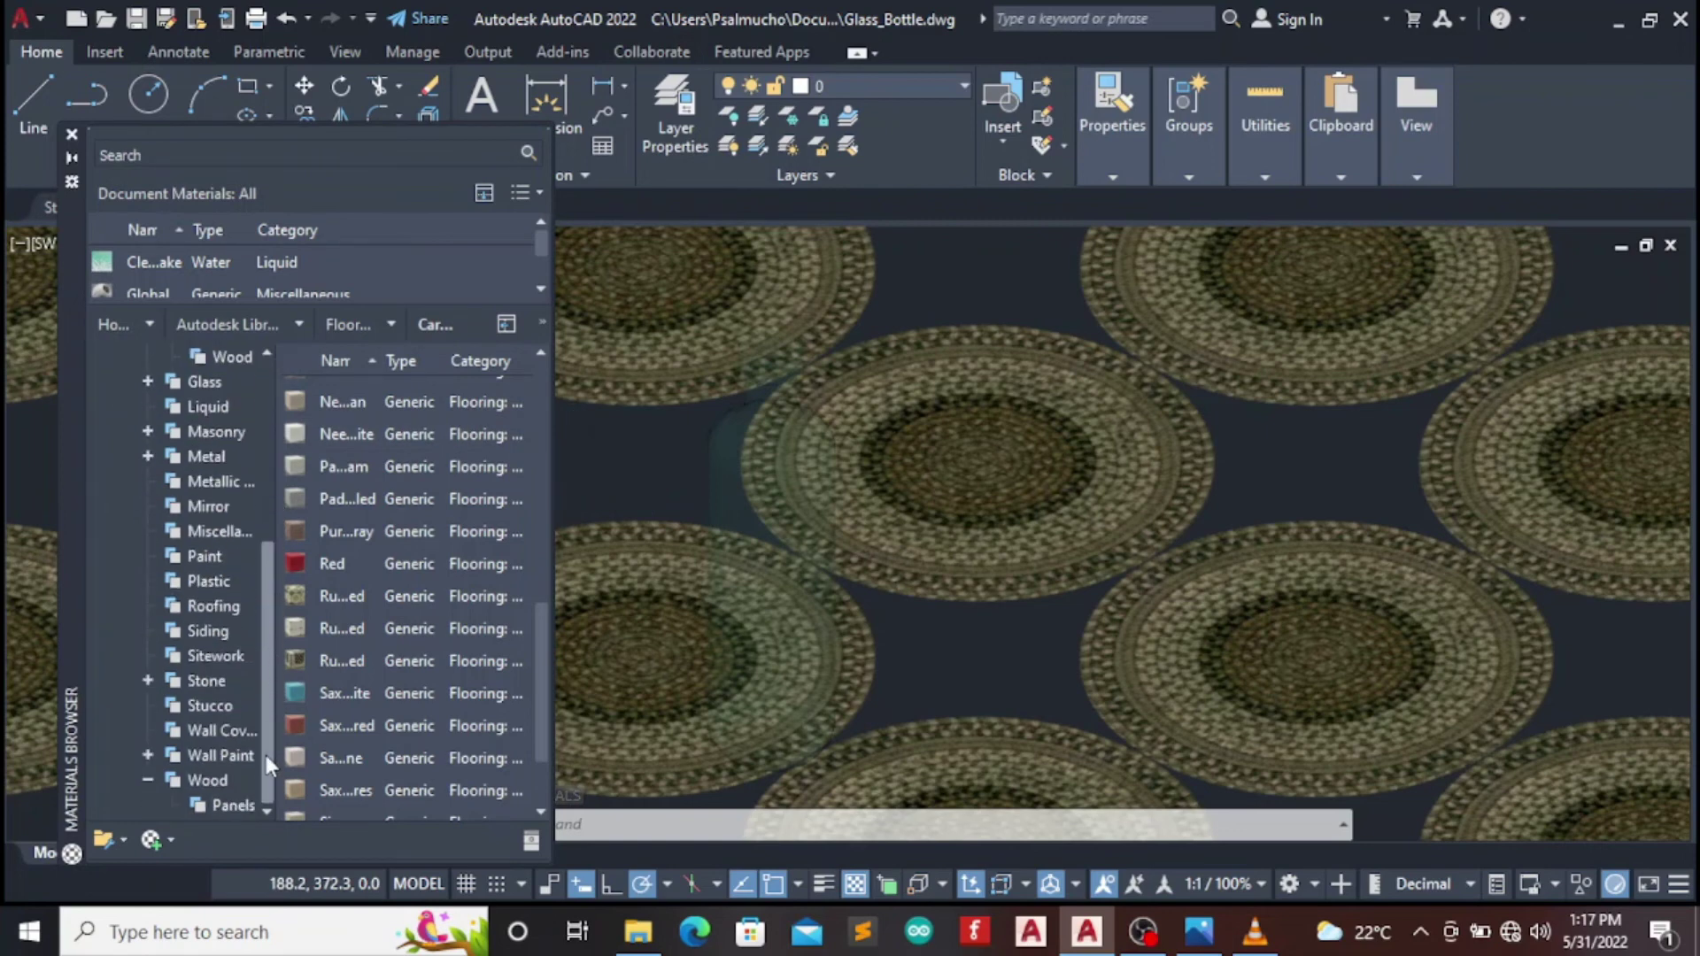
pyautogui.click(248, 804)
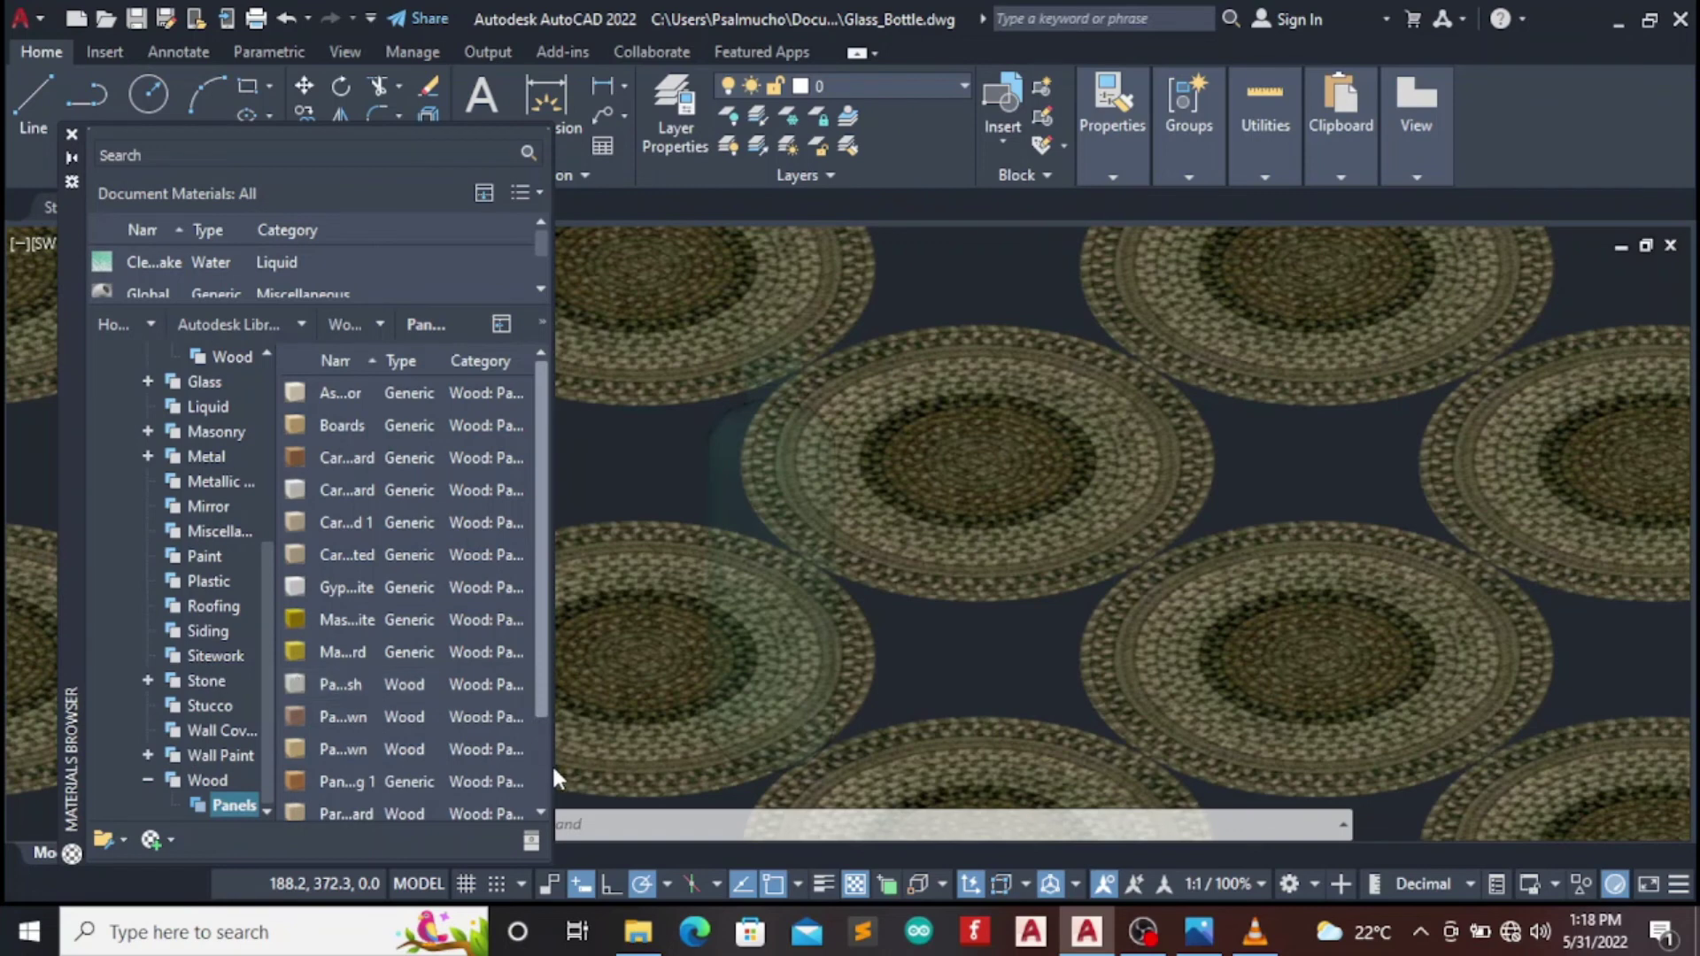
pyautogui.scroll(-1, 549, 767)
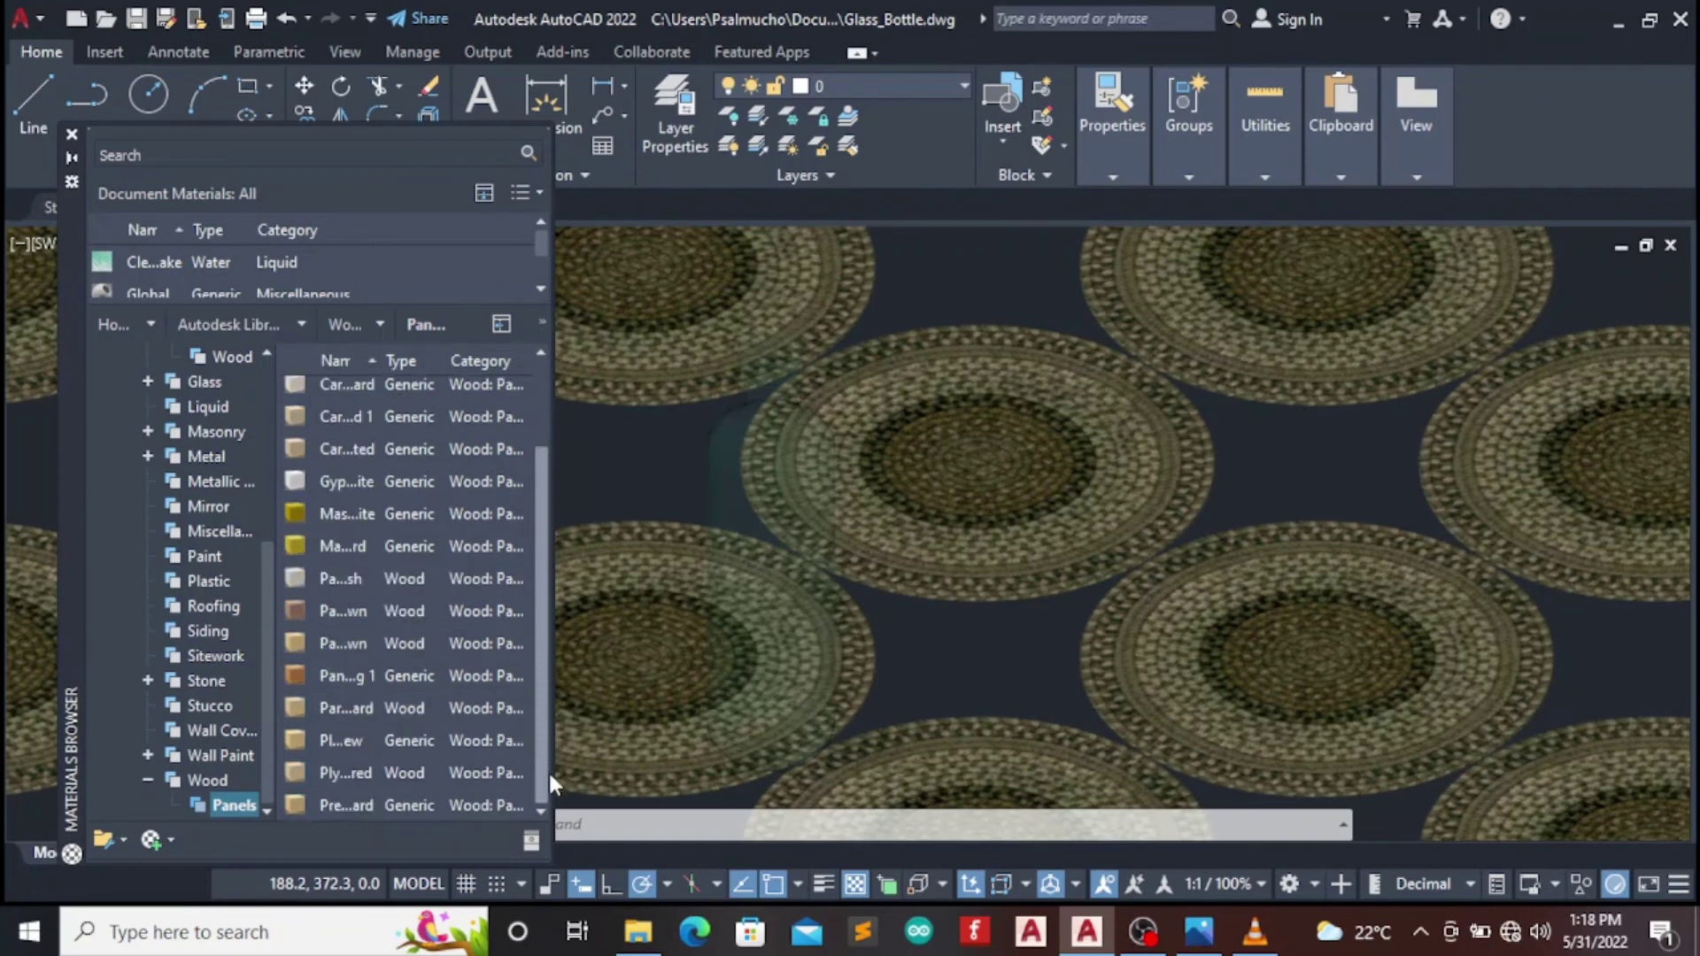
pyautogui.click(213, 780)
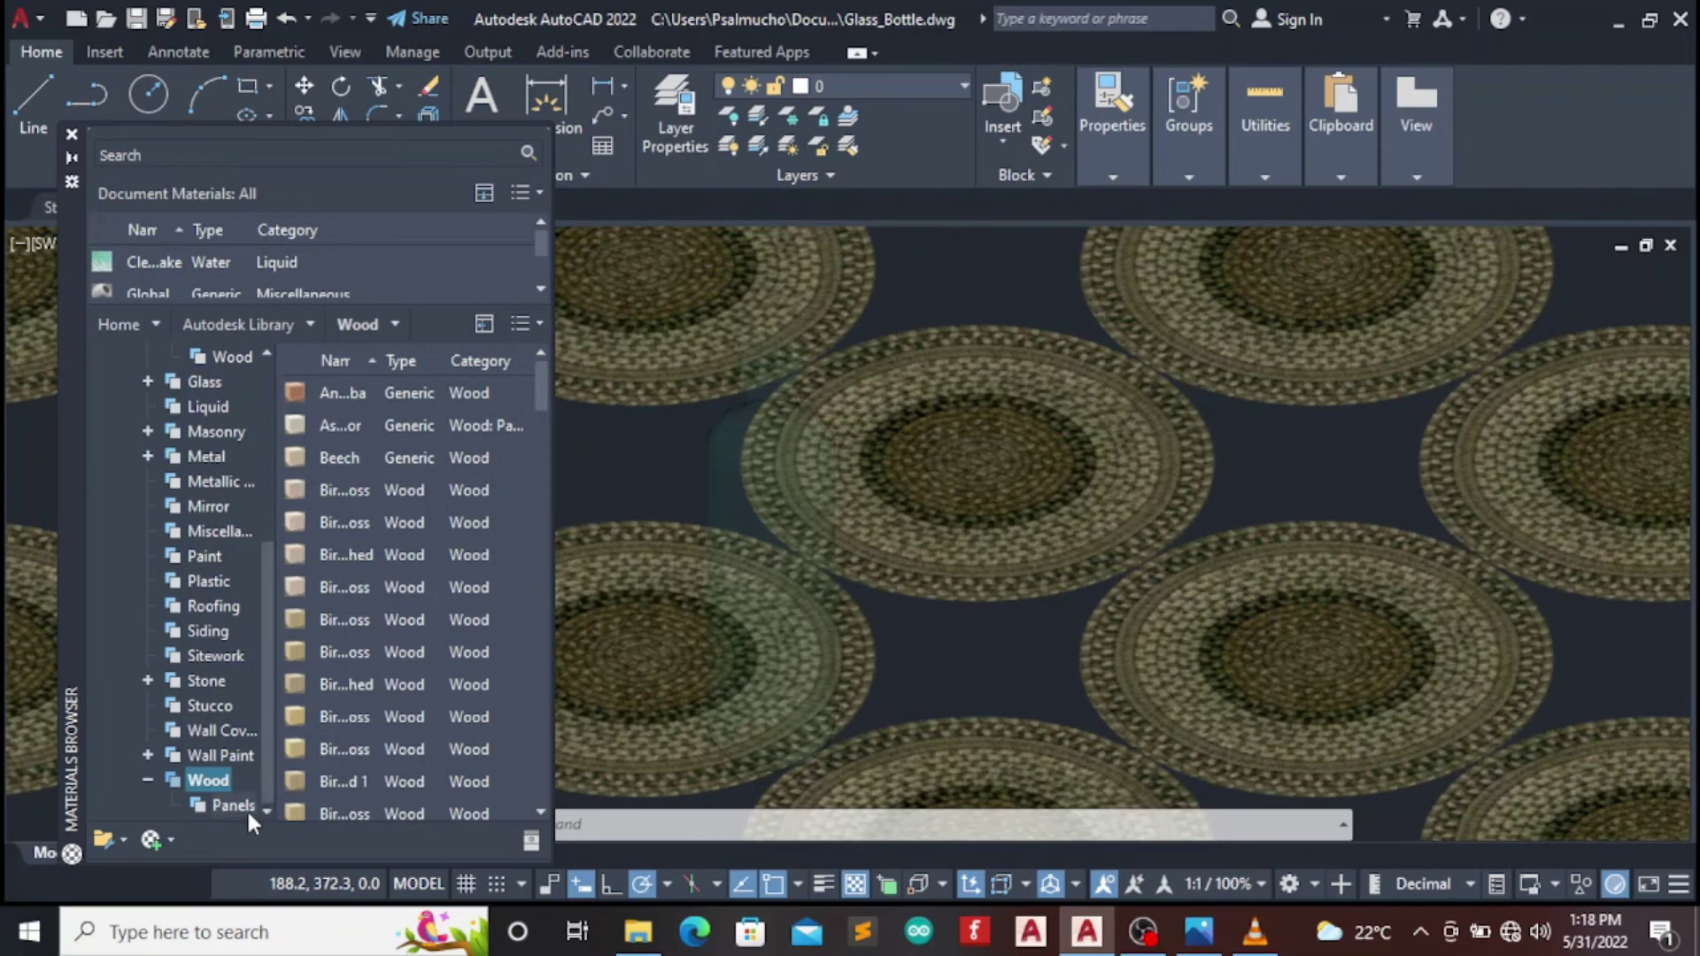
pyautogui.click(246, 808)
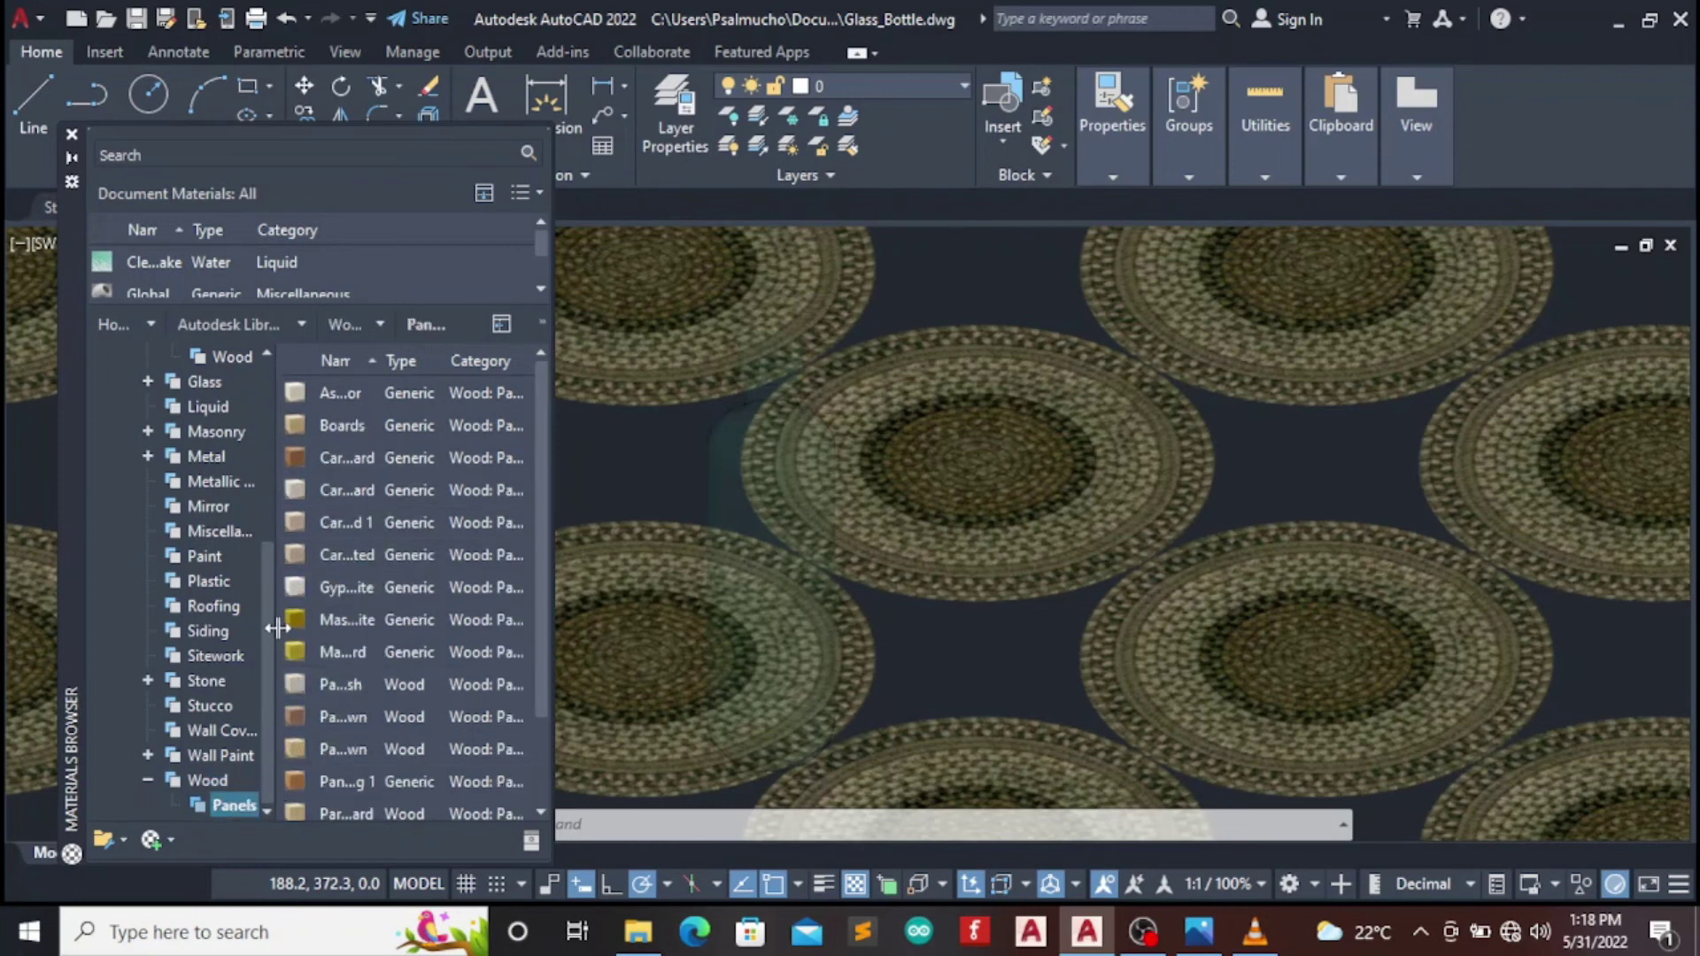
pyautogui.click(220, 778)
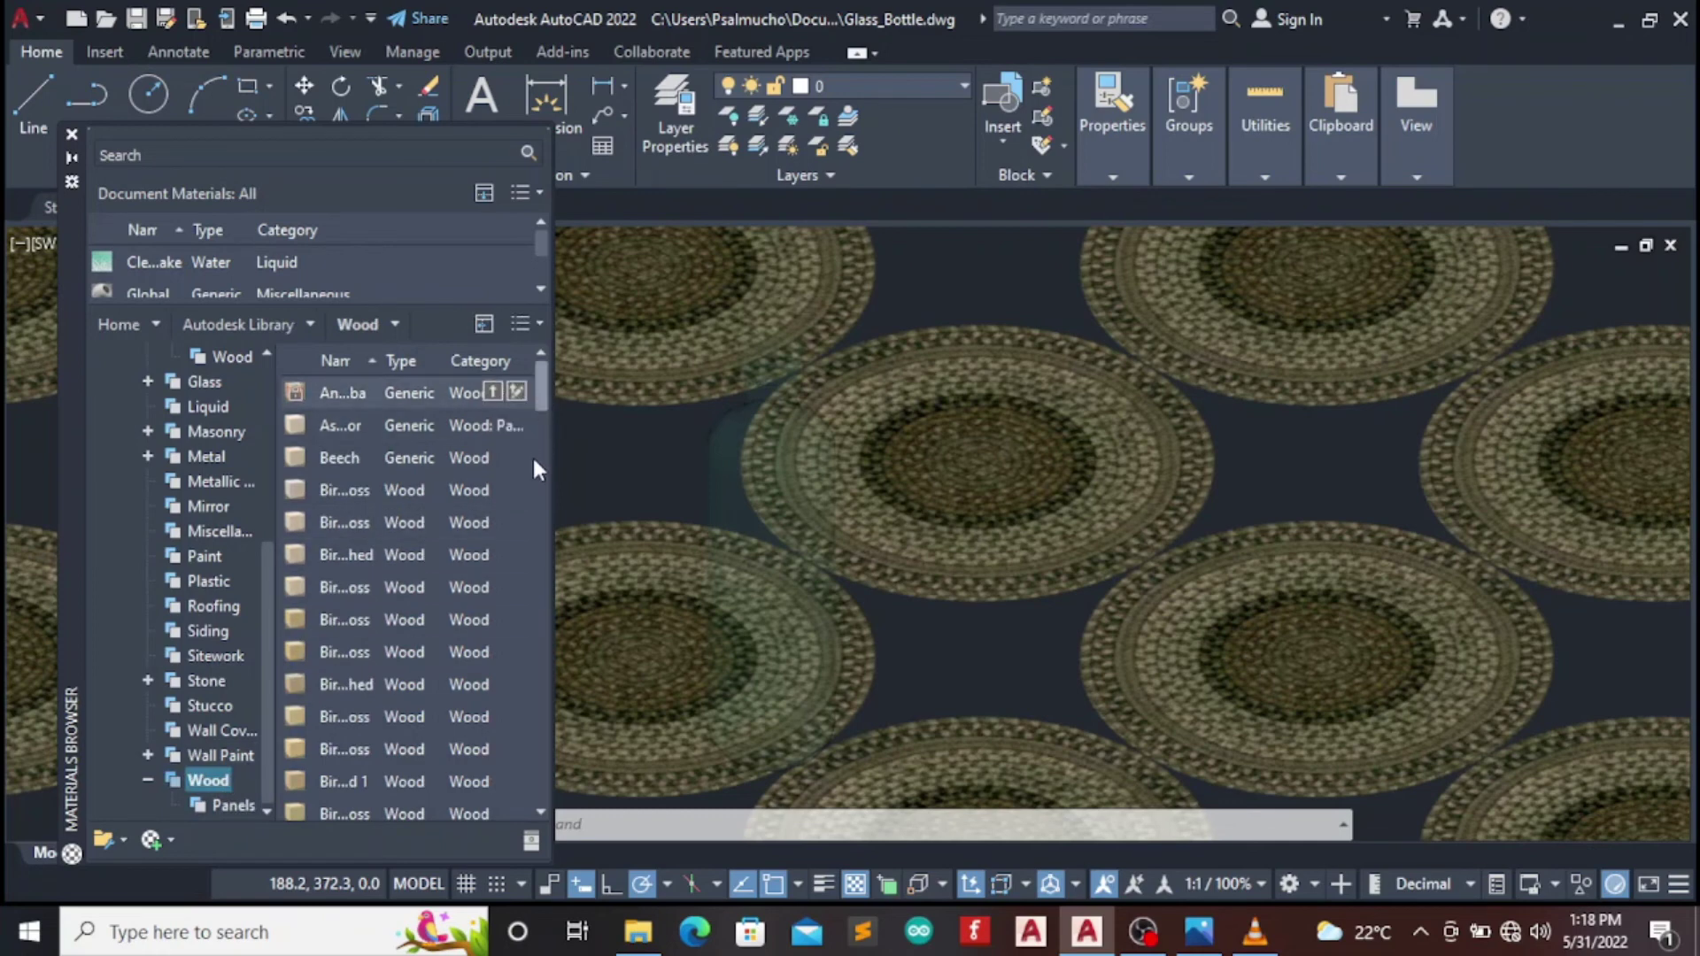
# Assign the dark red wood material to the floor and close the Materials Browser
pyautogui.scroll(-5, 541, 407)
pyautogui.scroll(4, 542, 411)
pyautogui.scroll(1, 542, 412)
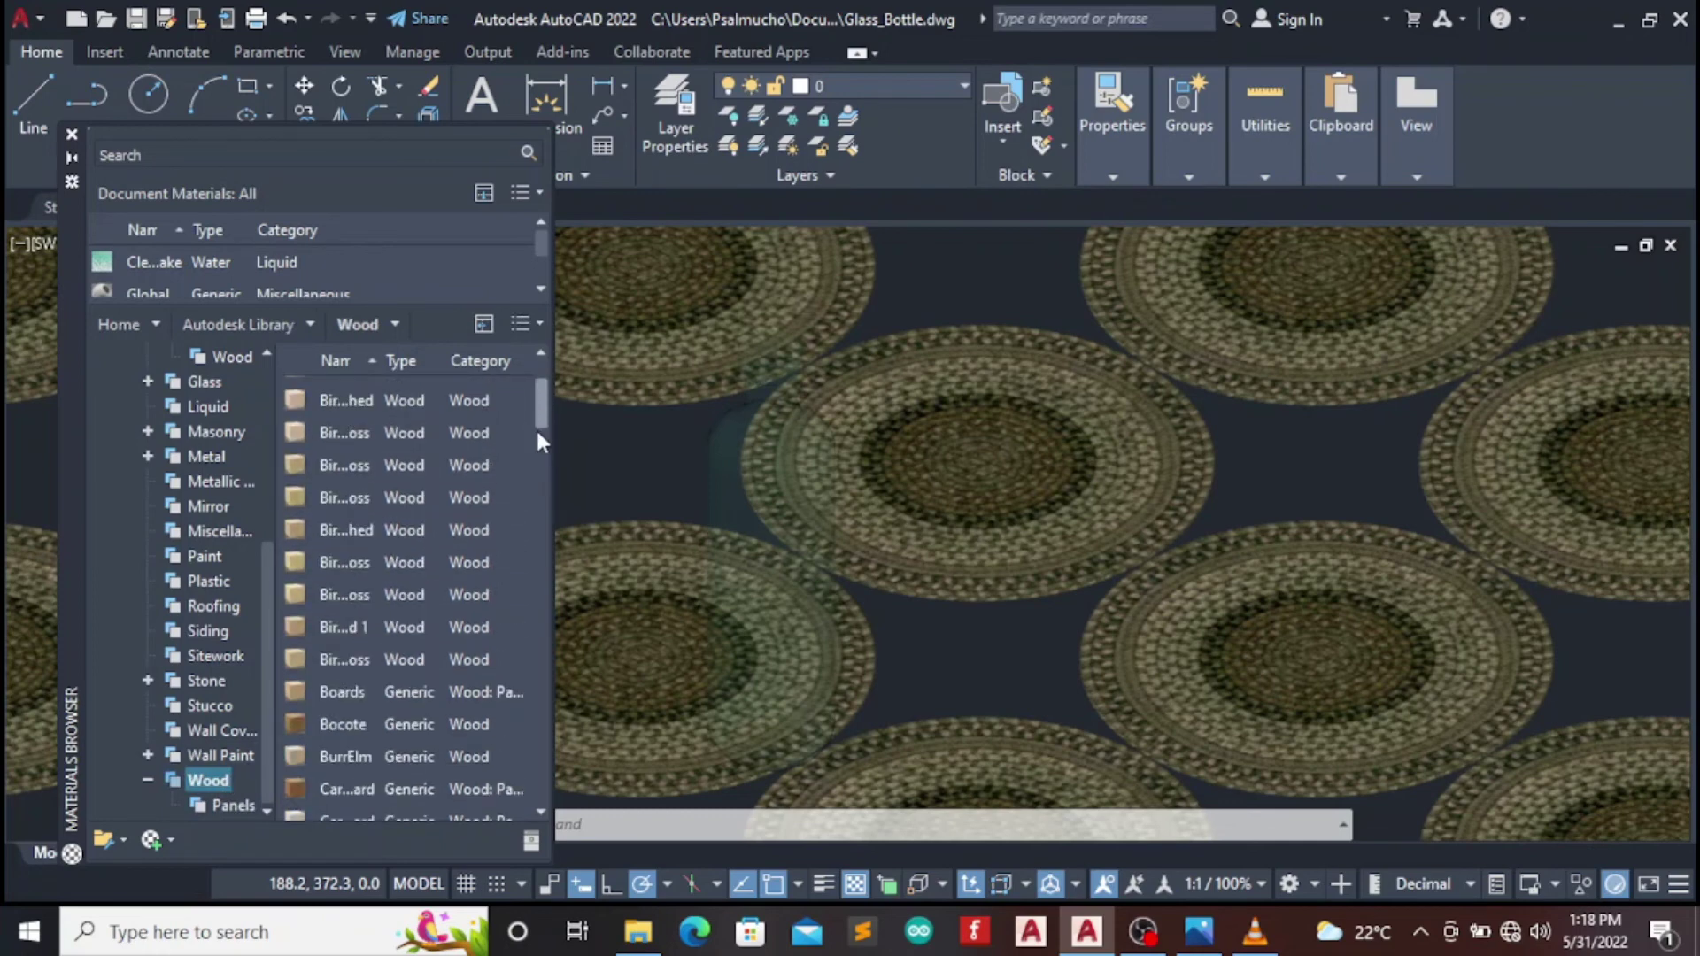
pyautogui.scroll(-2, 537, 430)
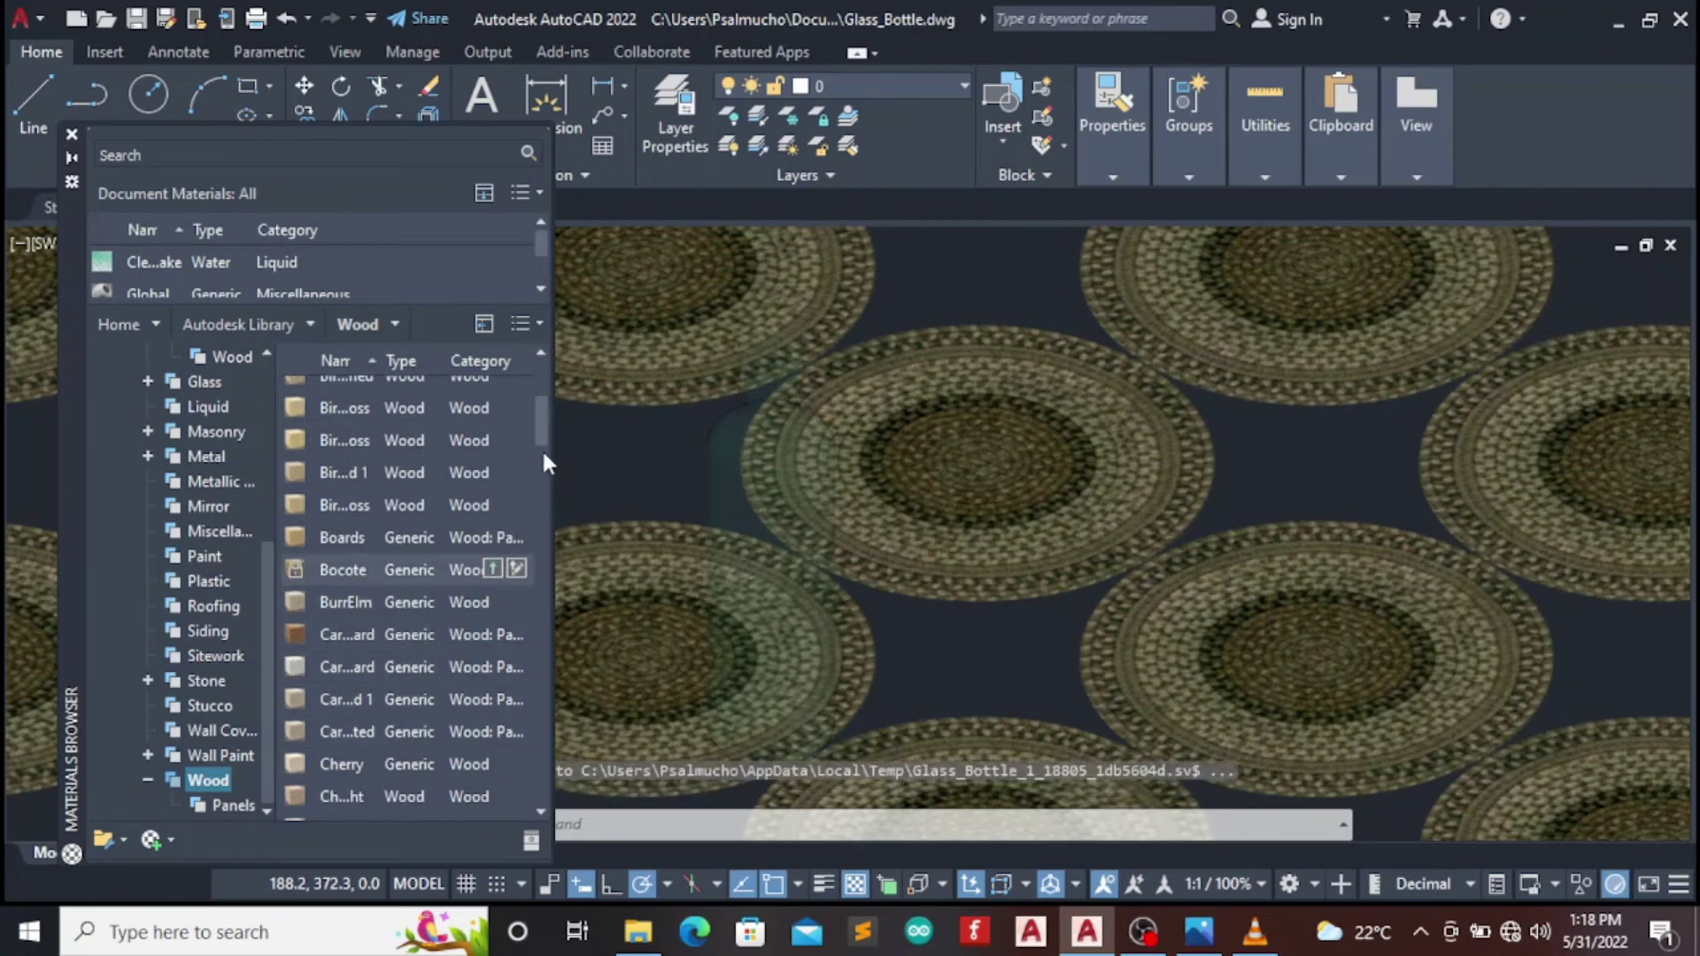
pyautogui.scroll(-2, 544, 460)
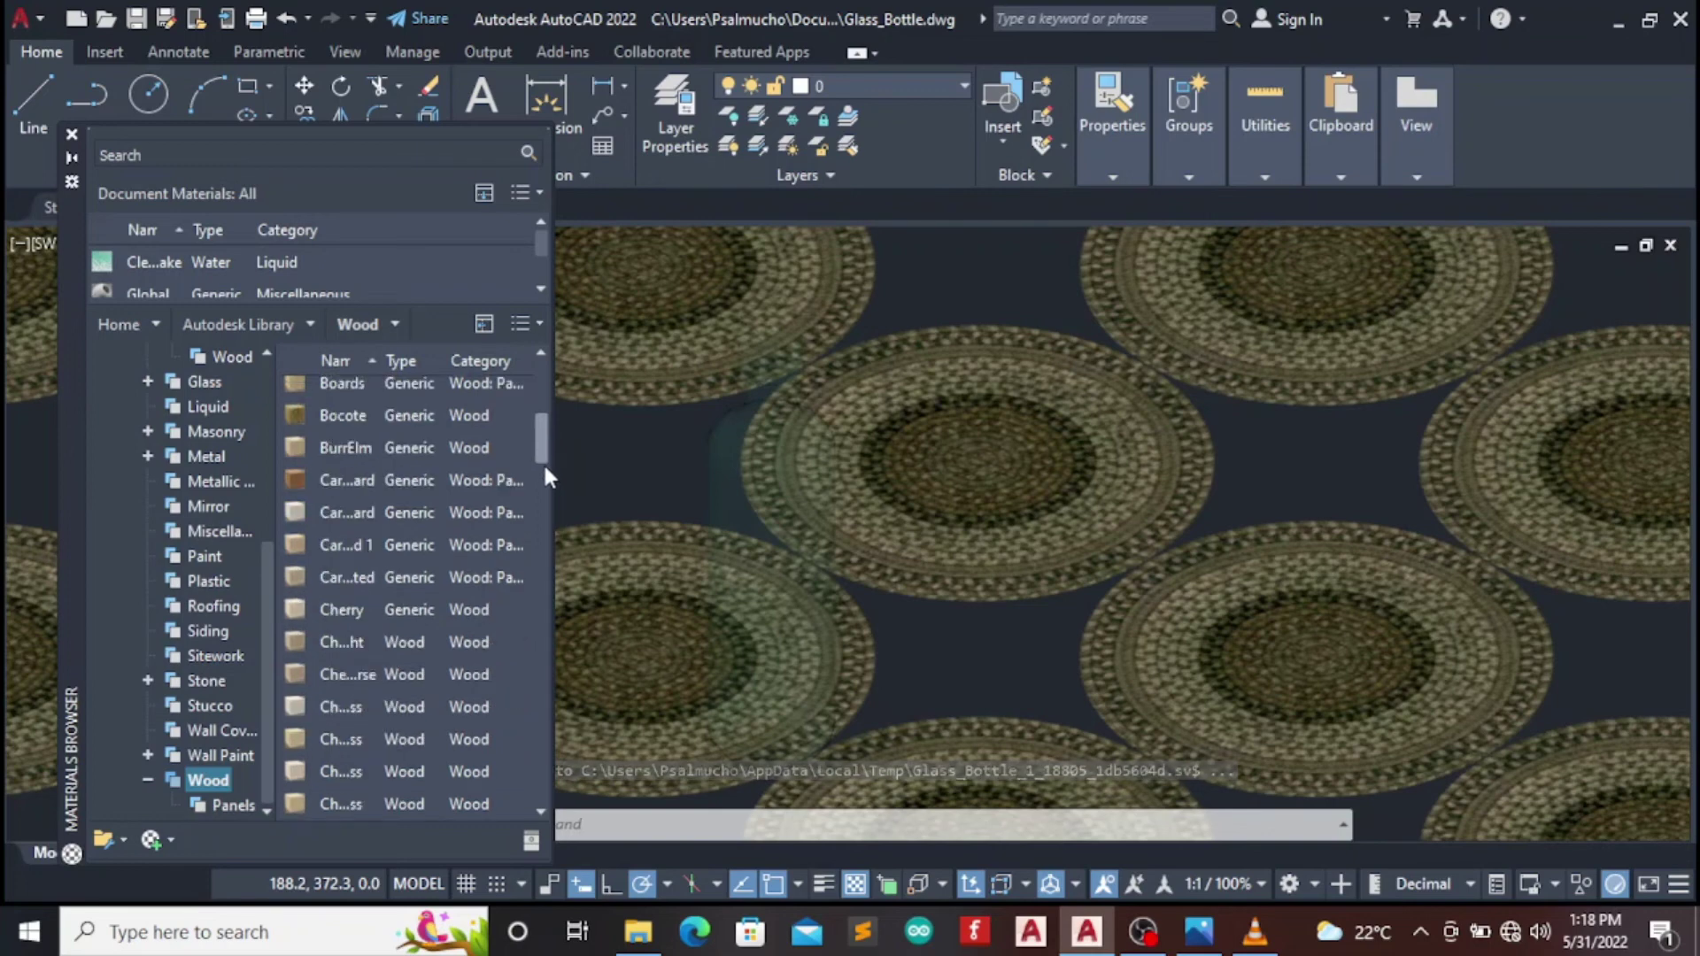
pyautogui.moveTo(544, 462); pyautogui.dragTo(540, 517)
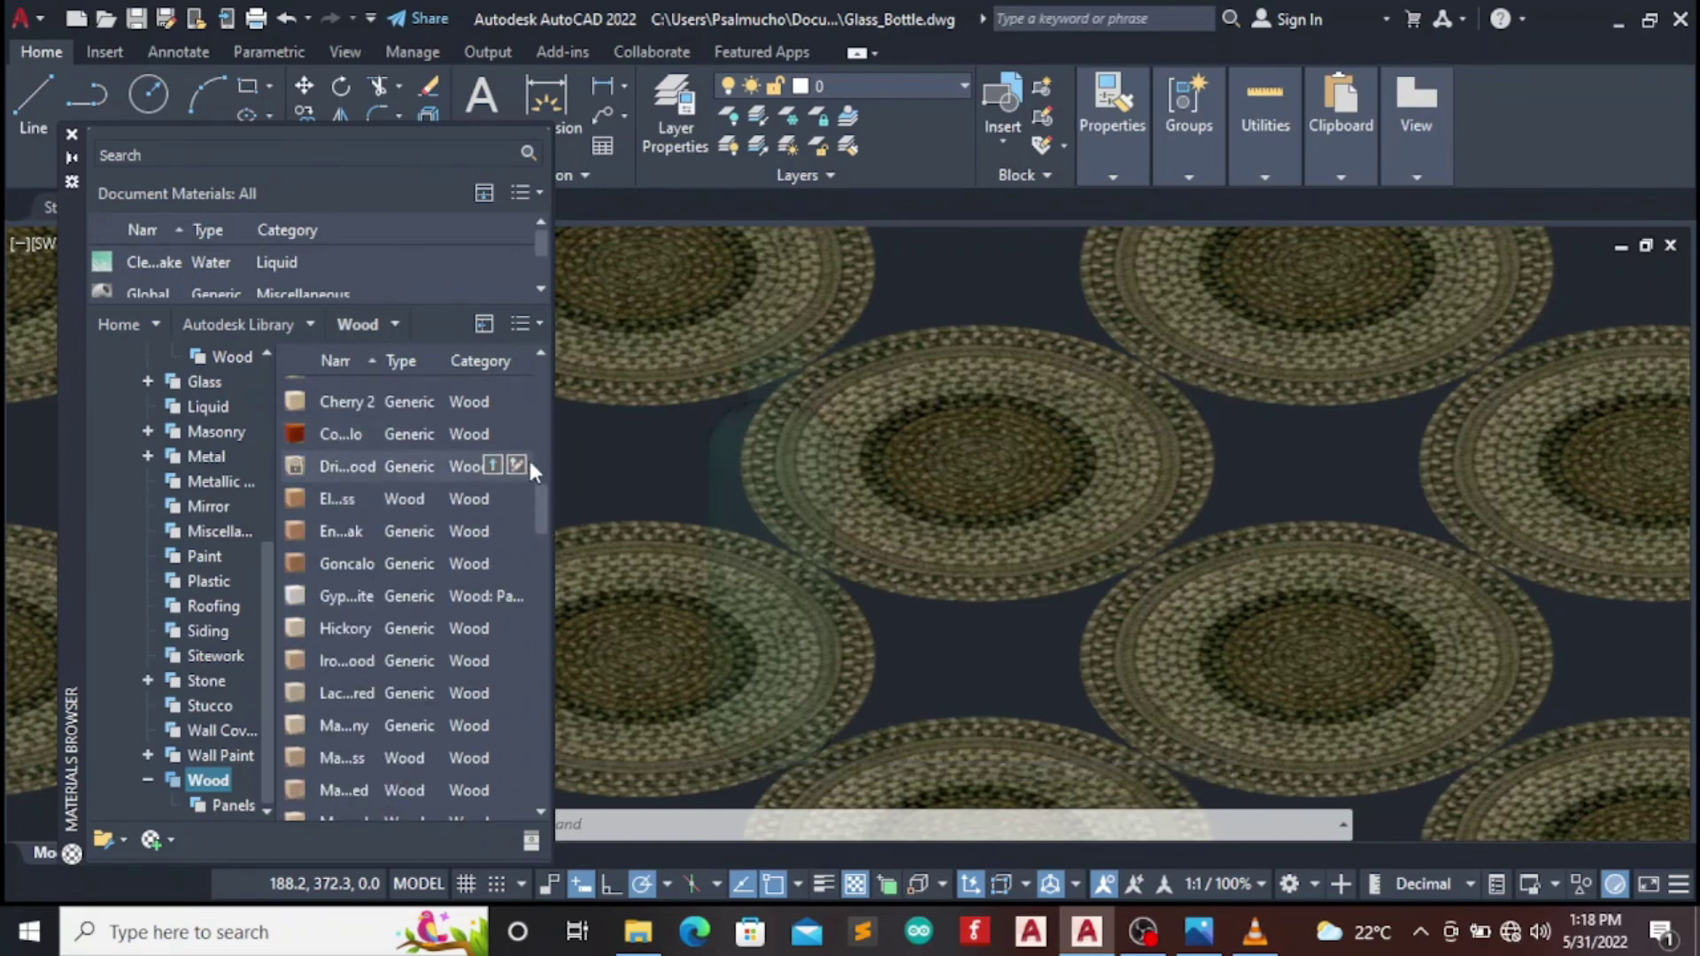
pyautogui.click(1089, 430)
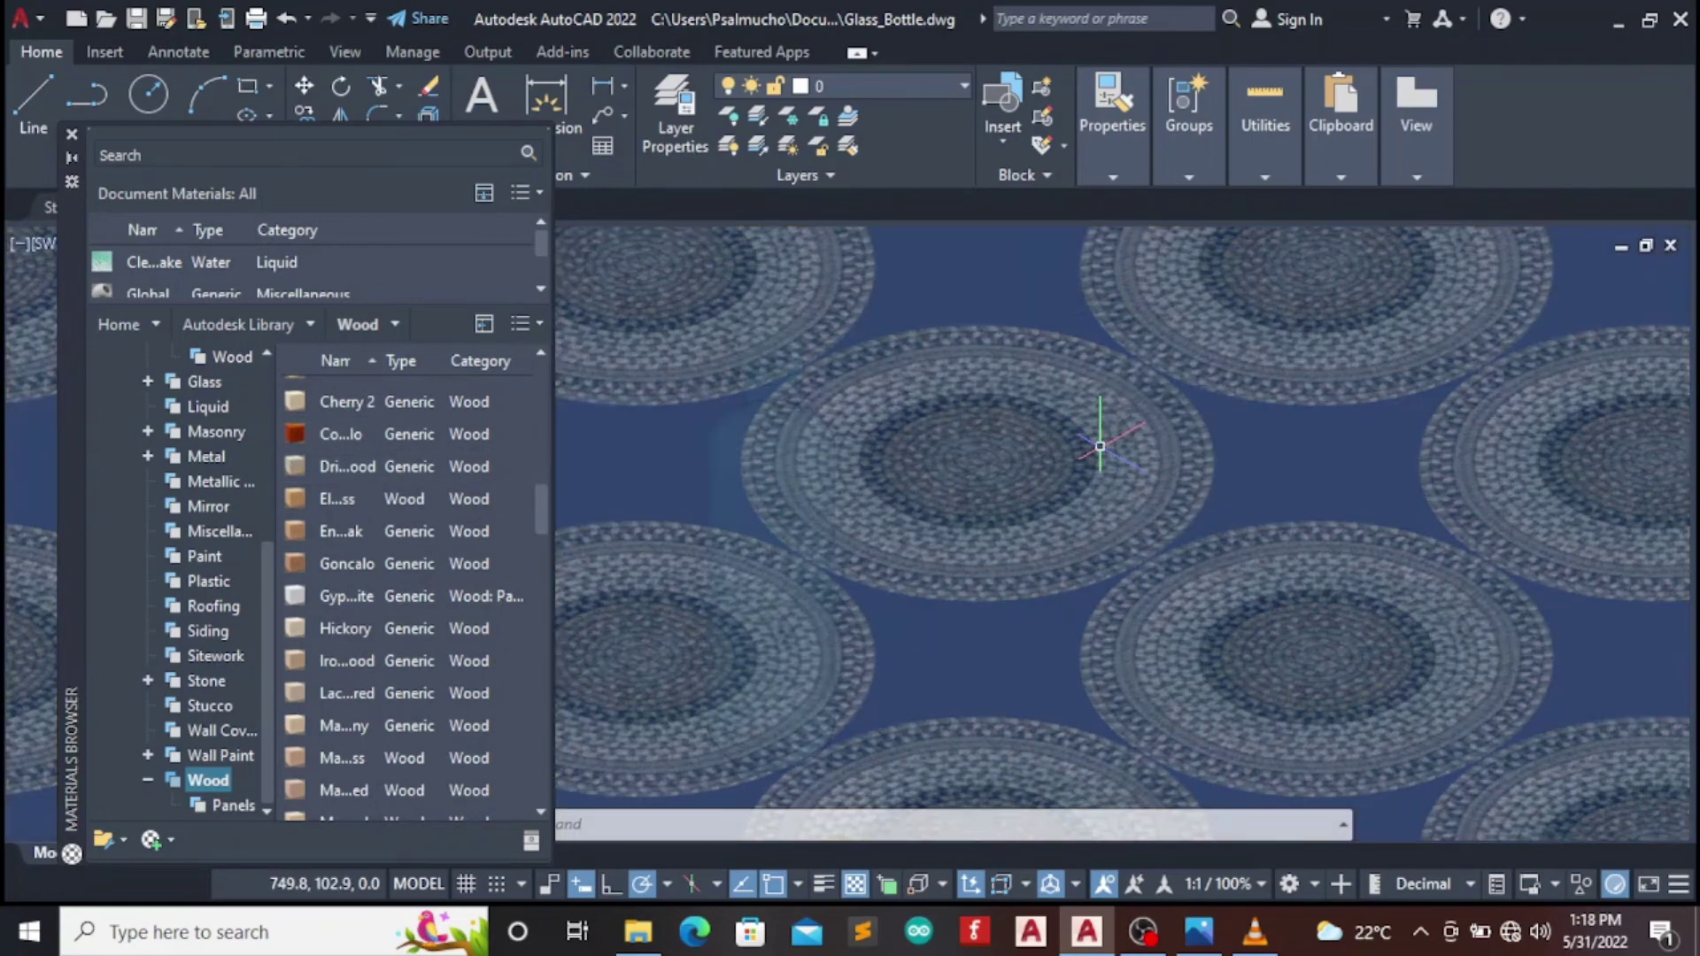
pyautogui.rightClick(328, 435)
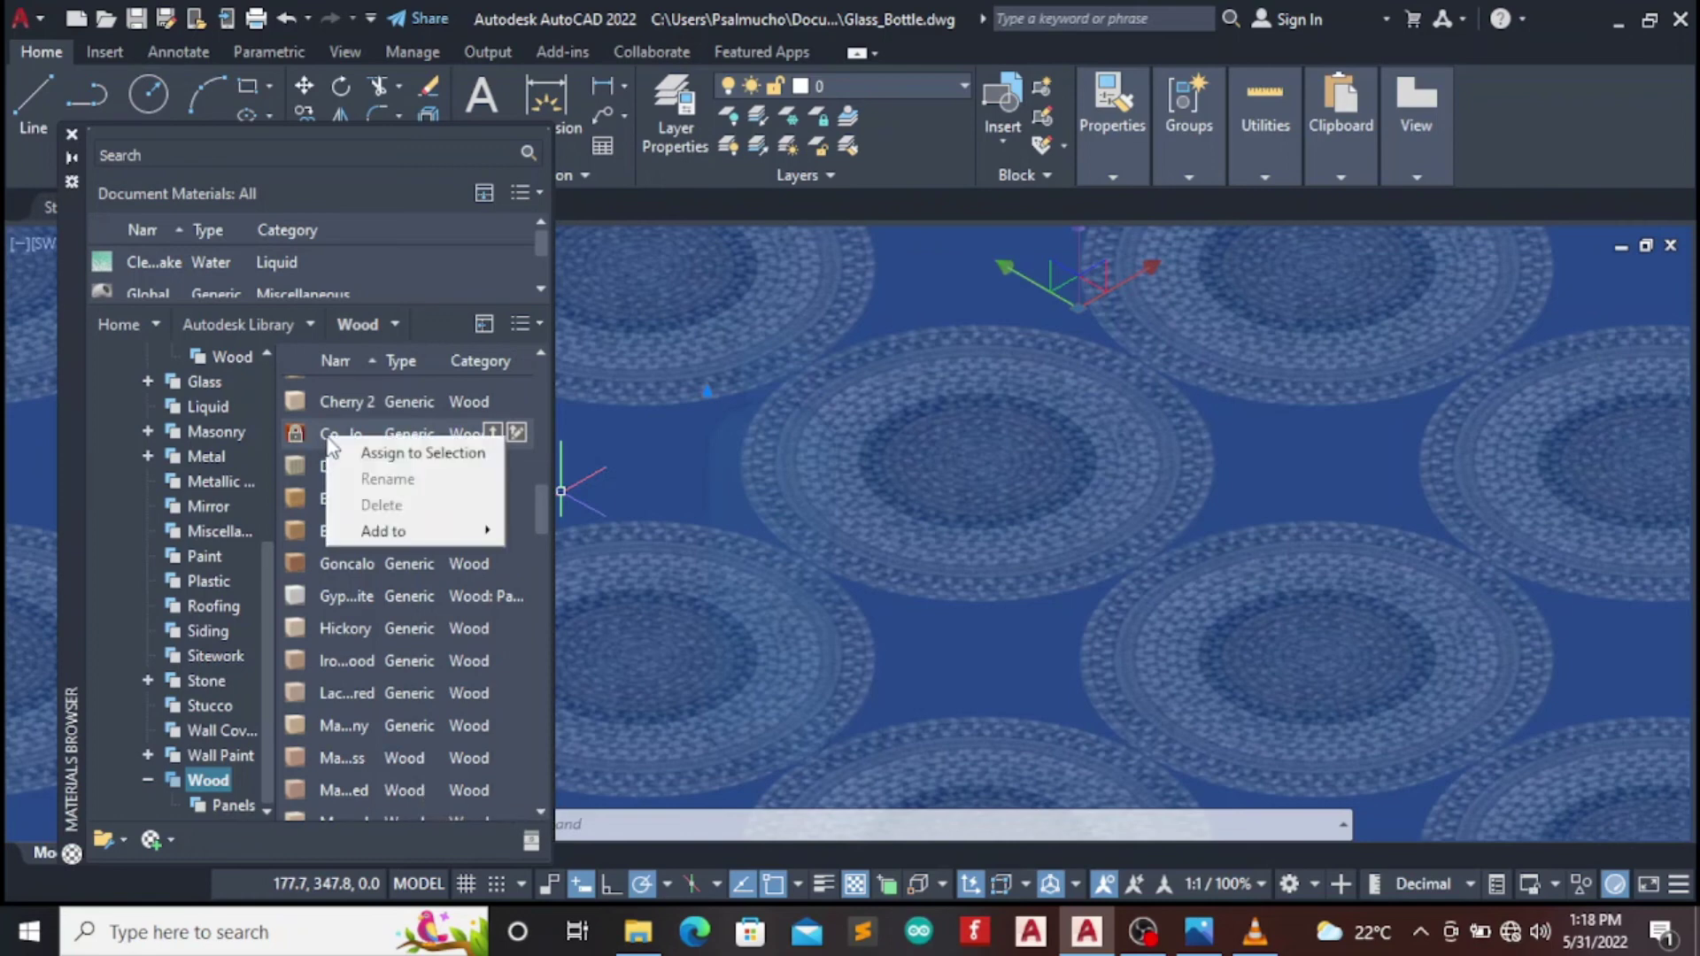
pyautogui.click(373, 462)
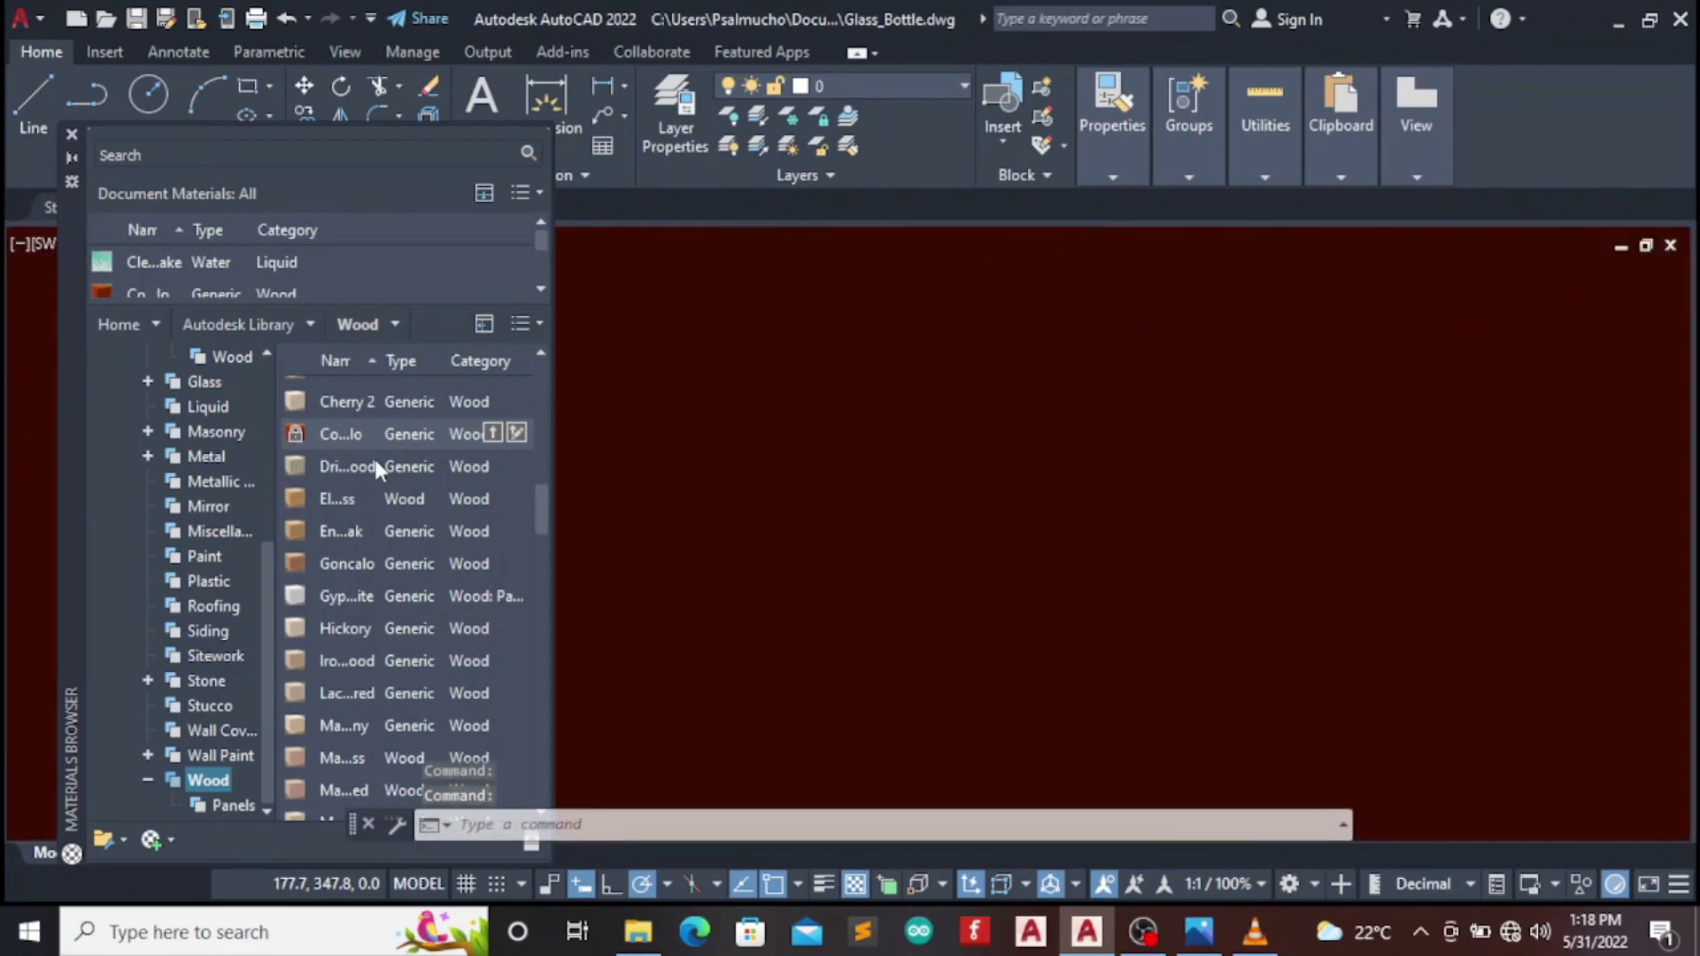
pyautogui.click(71, 133)
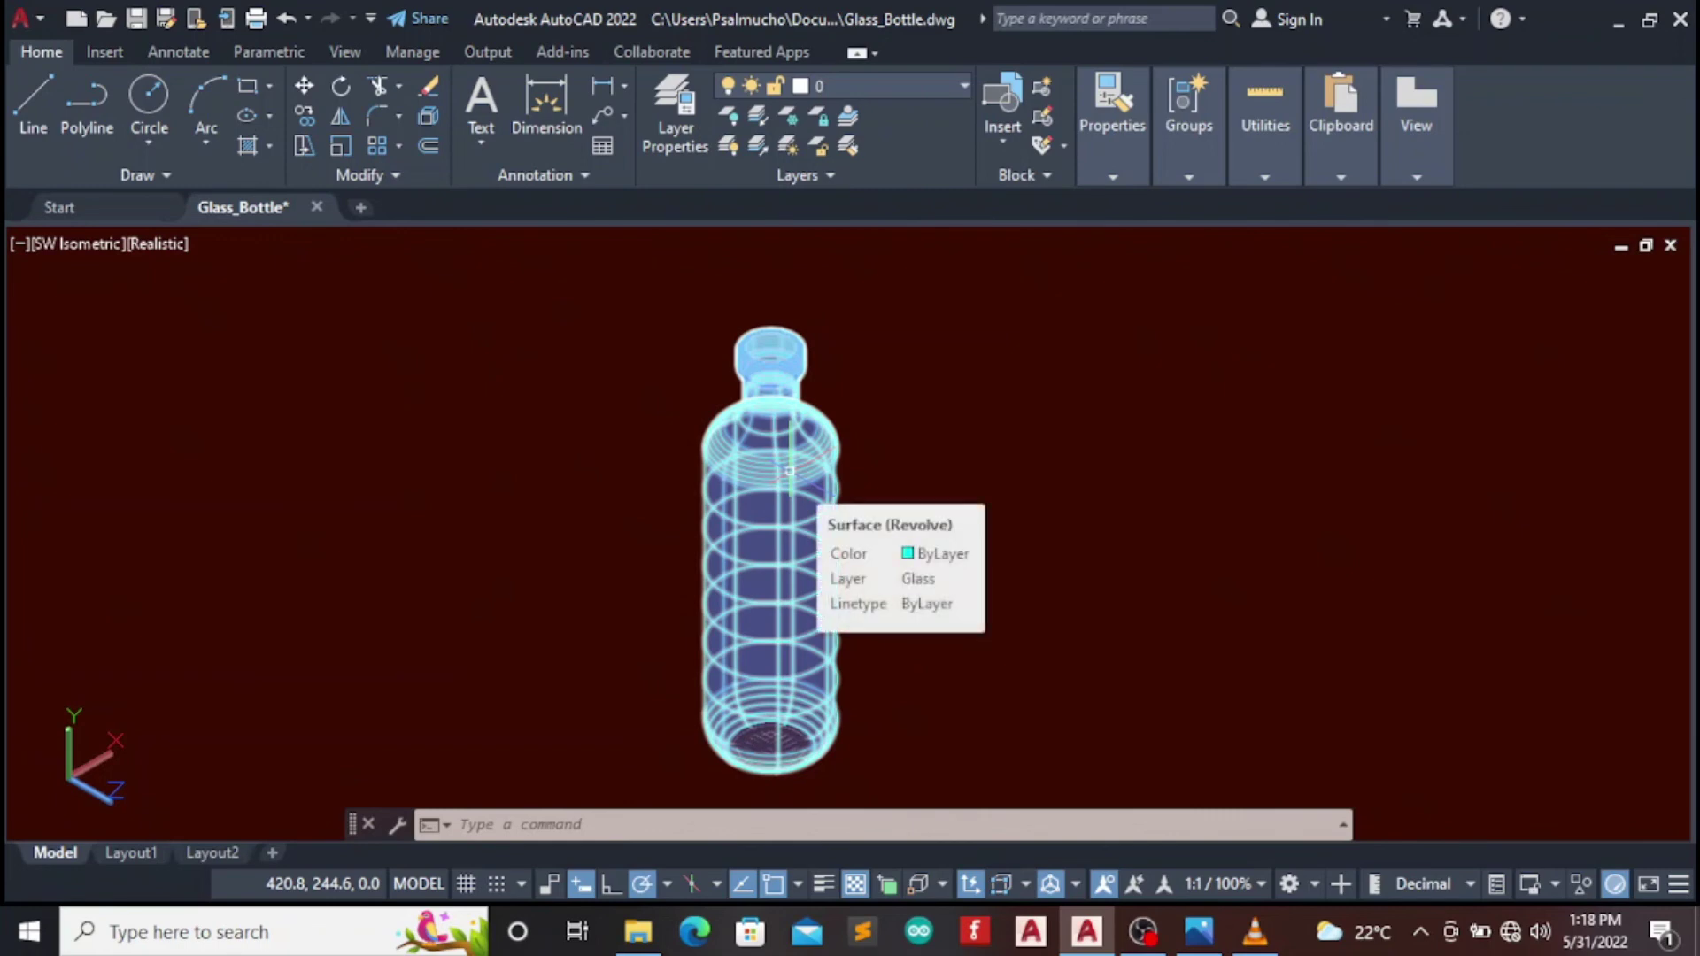
# Deselect the bottle and RENDER the scene on the dark wood floor
pyautogui.click(789, 471)
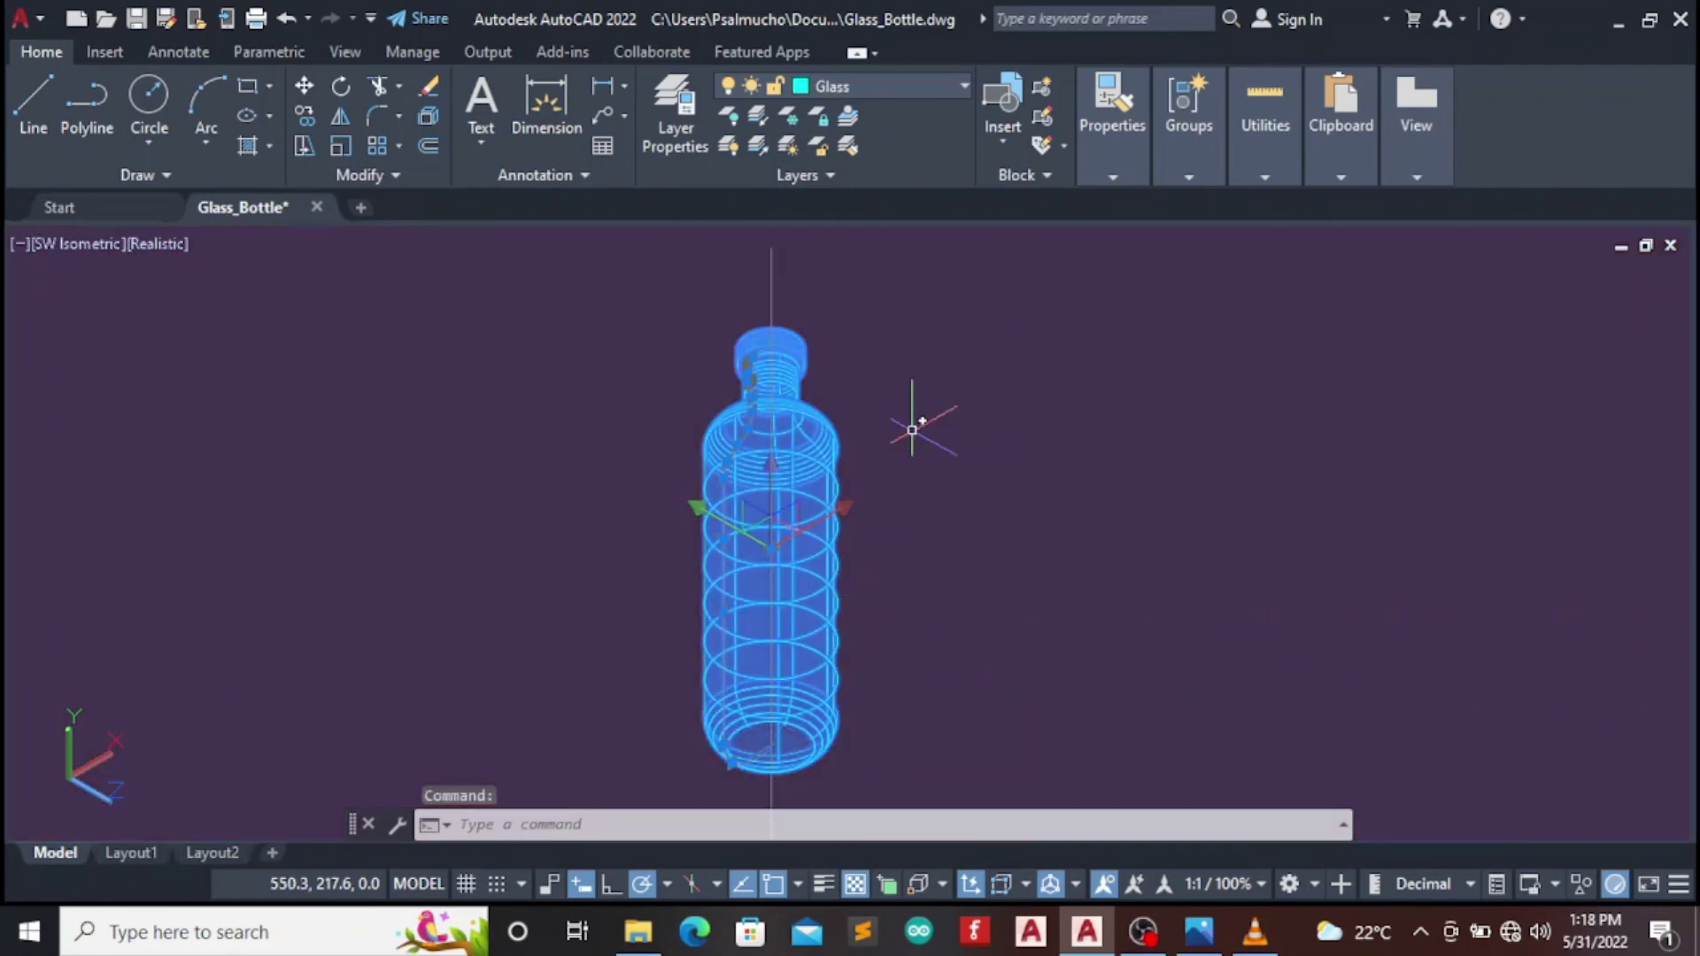
pyautogui.press('Escape')
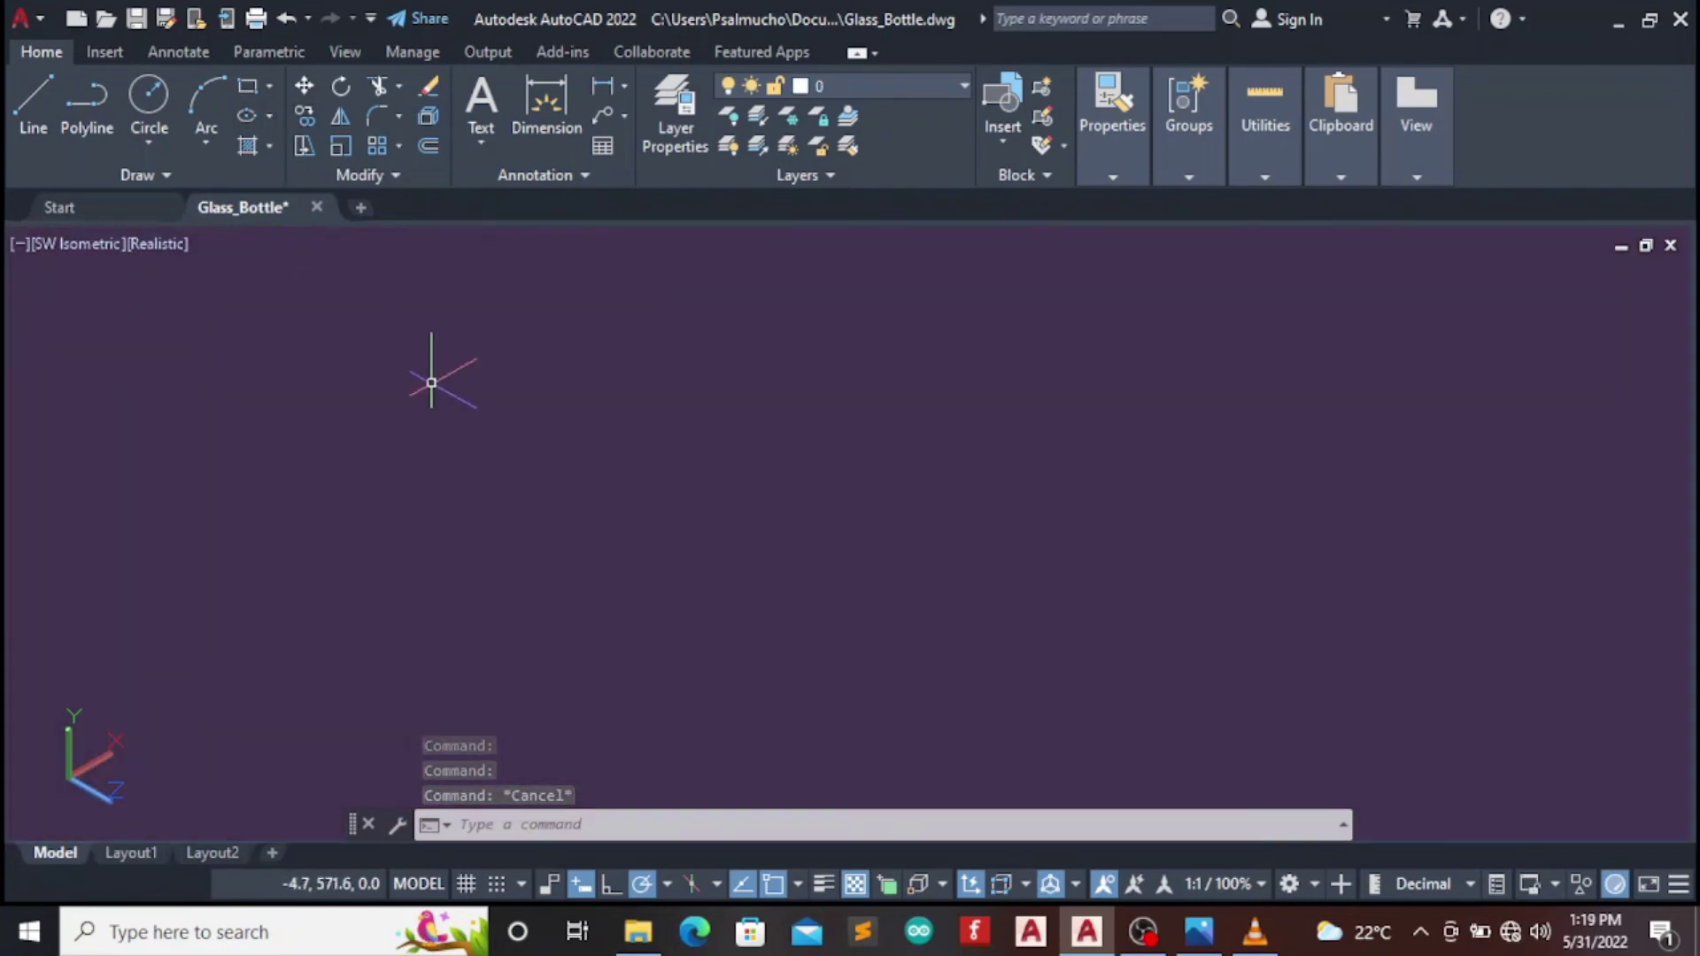
pyautogui.write('R')
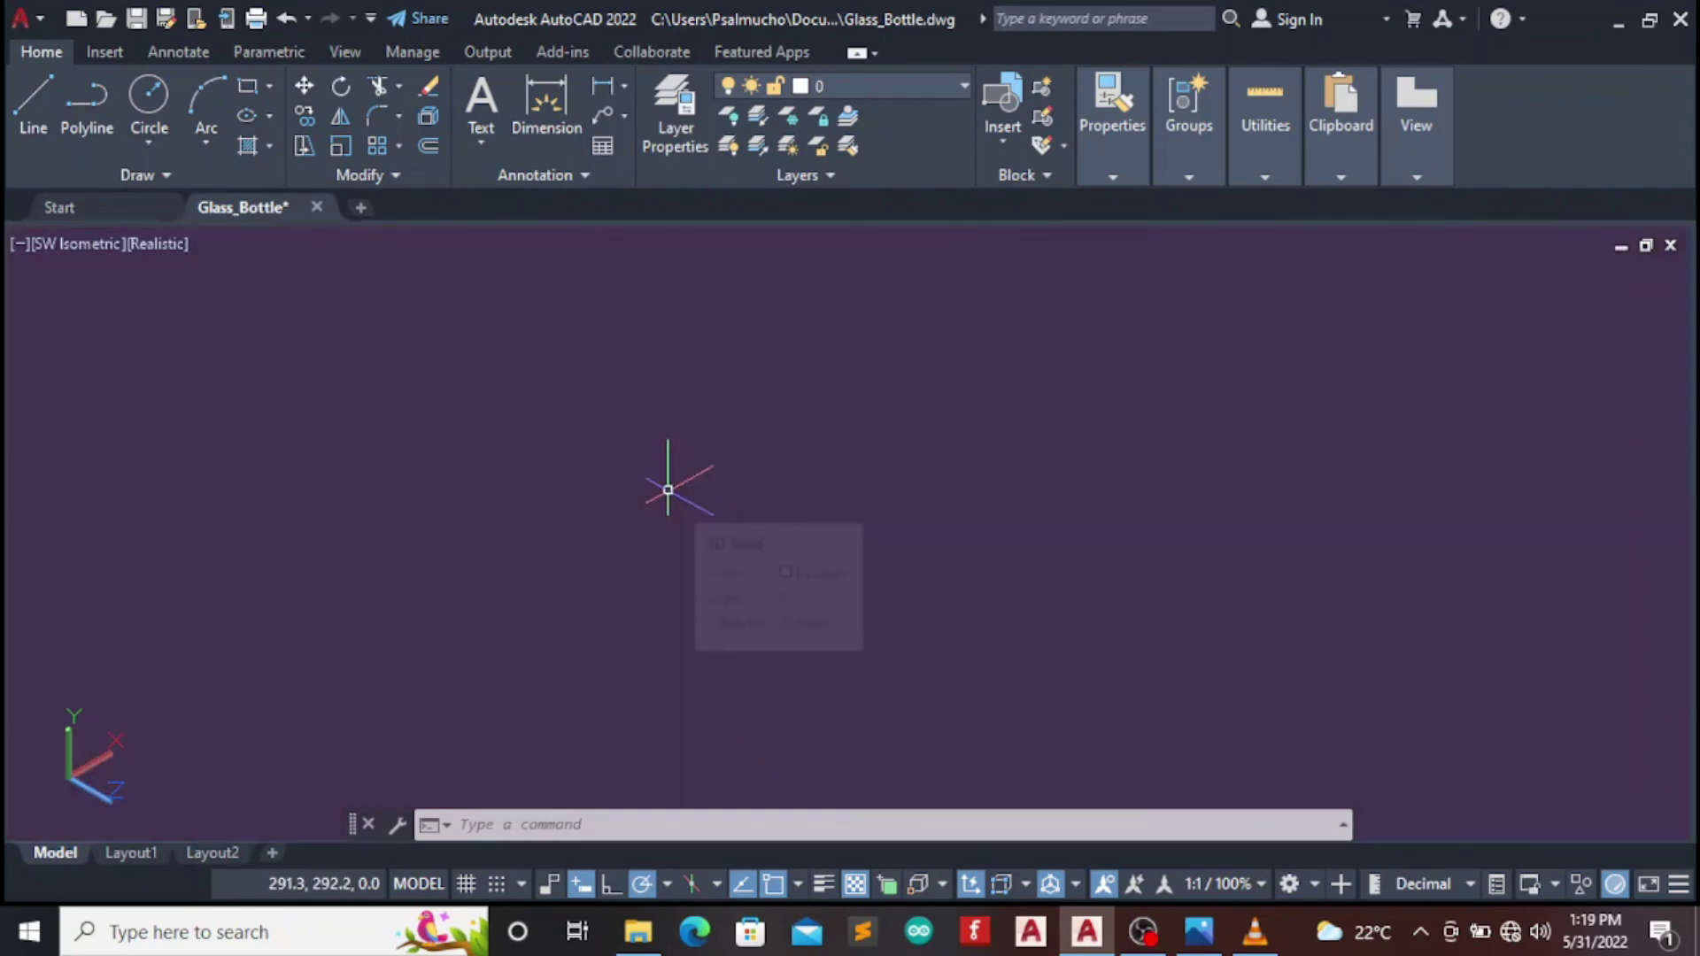
pyautogui.write('END')
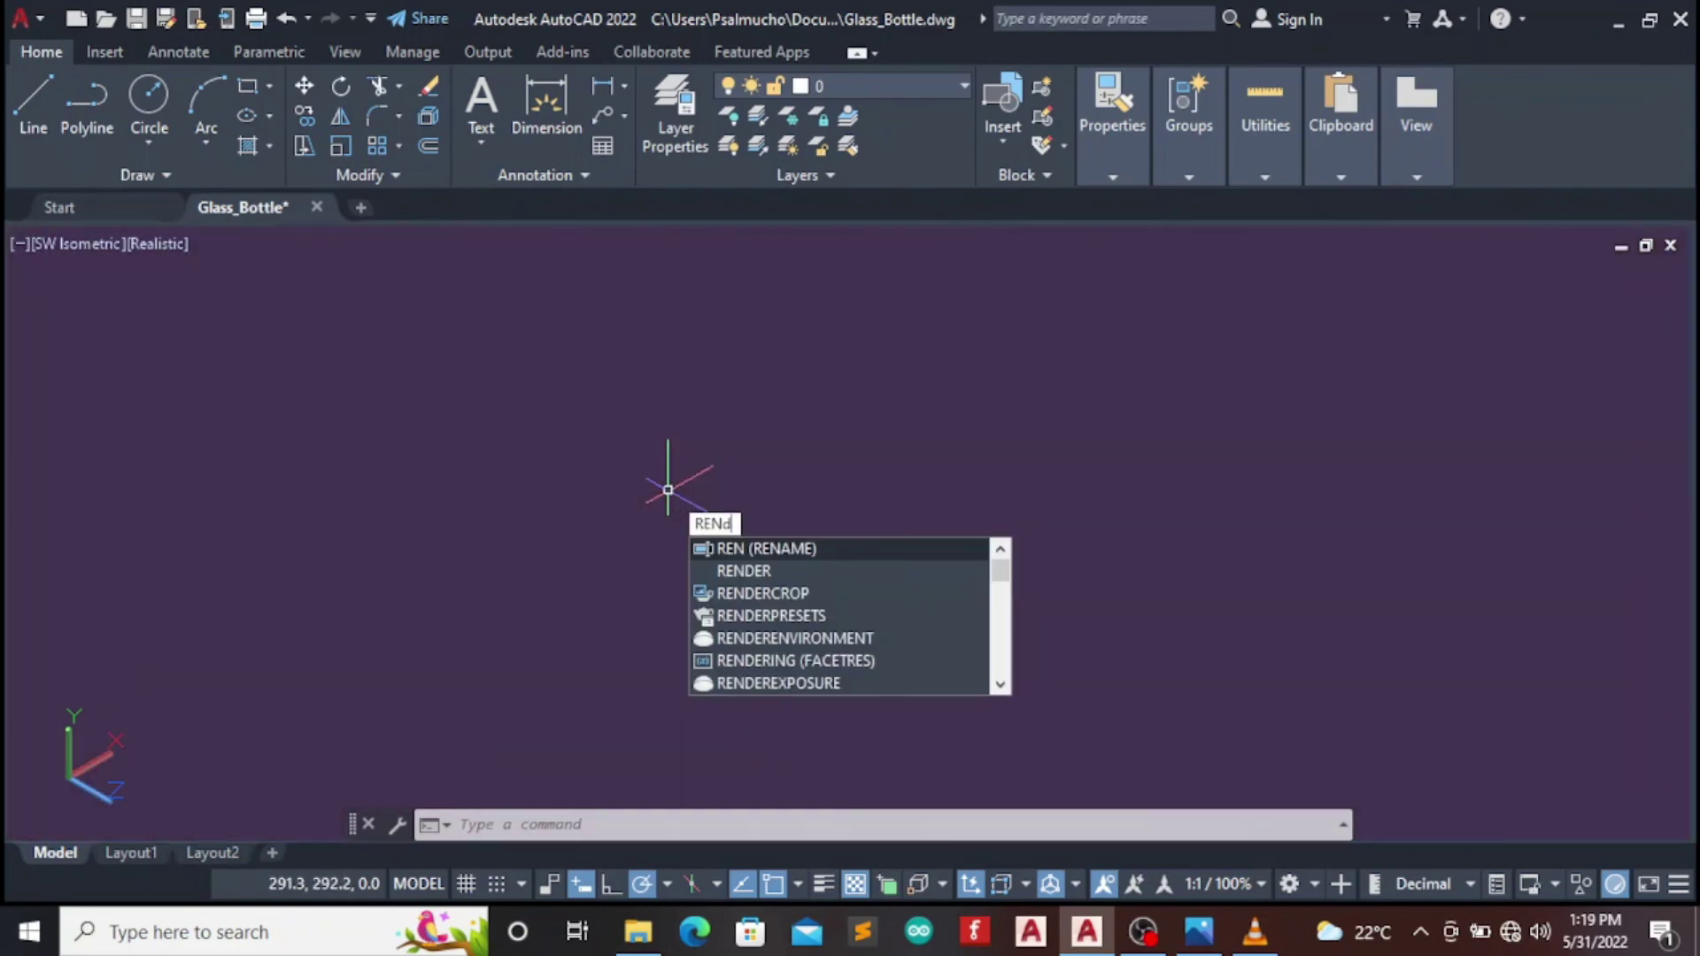
pyautogui.write('ER')
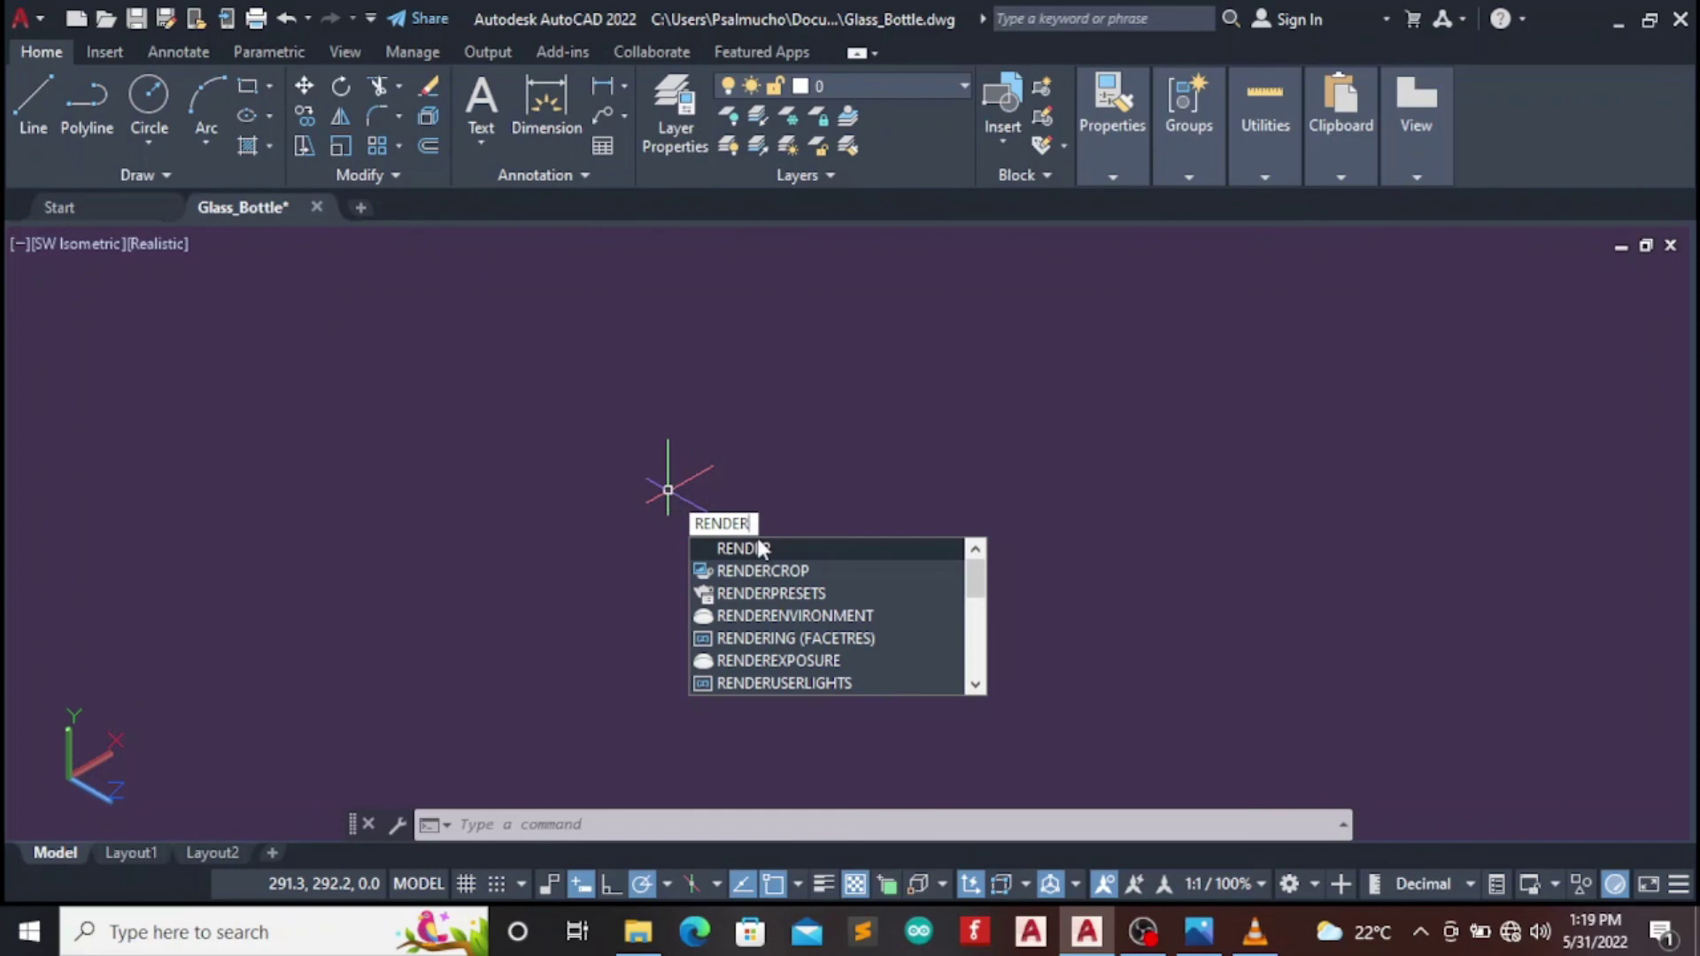
pyautogui.press('Return')
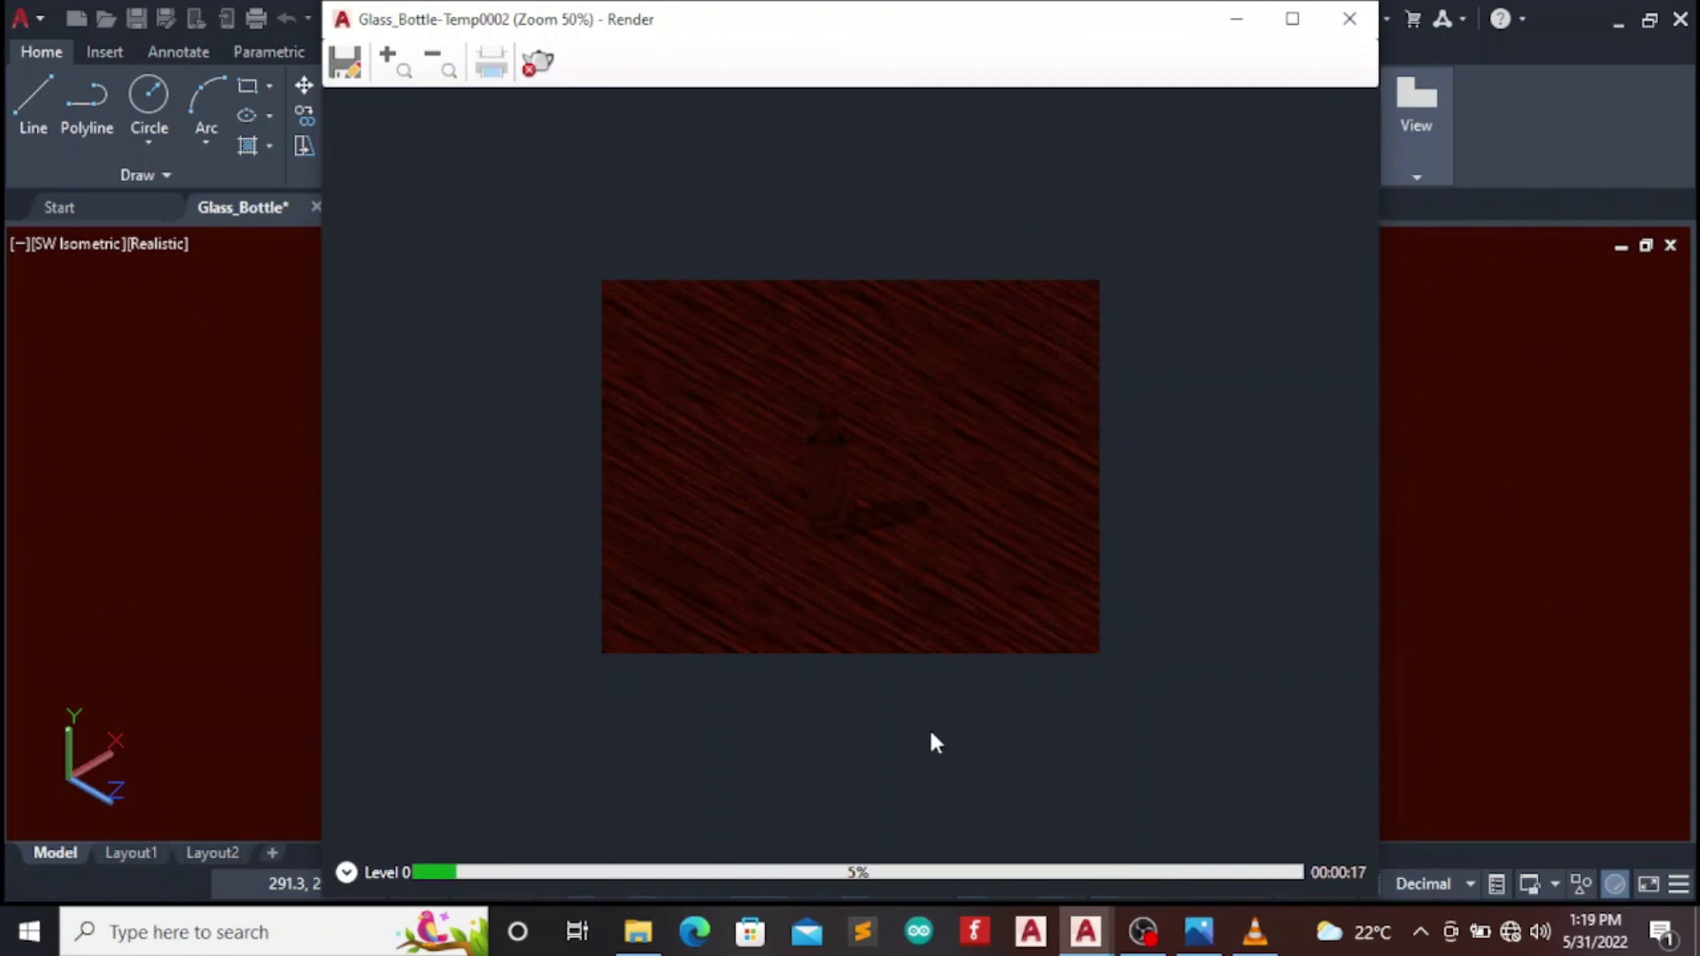
pyautogui.scroll(1, 766, 434)
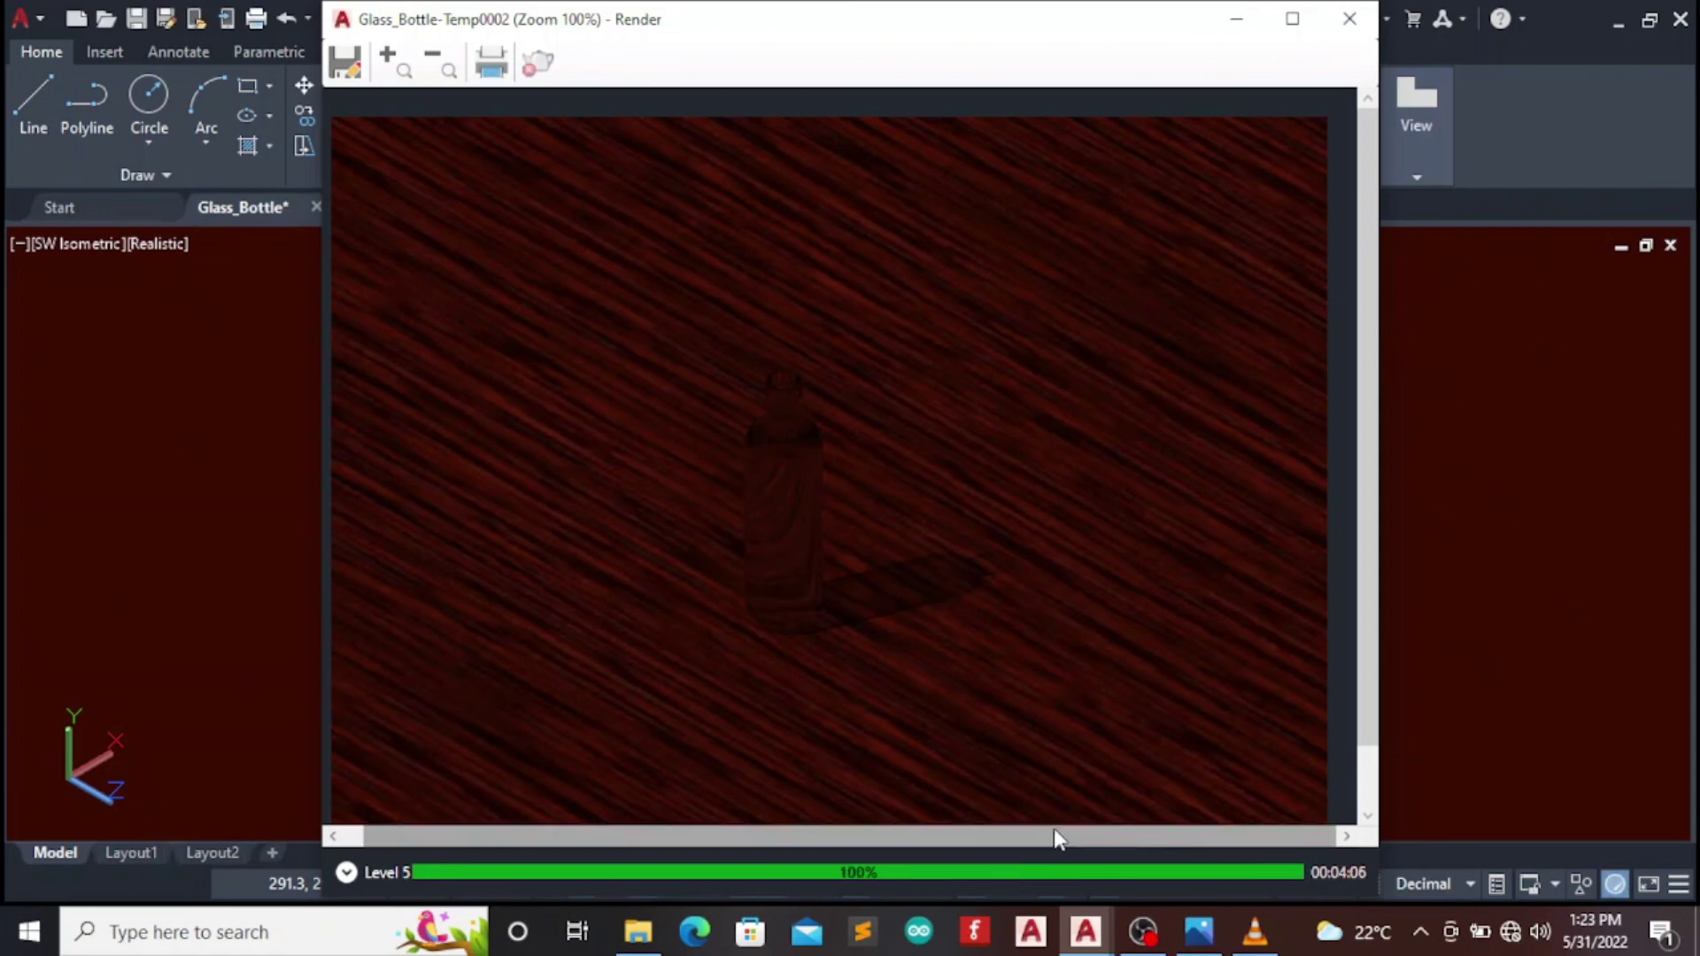
# Set the dark-wood render's save location to the Desktop in JPEG format
pyautogui.click(344, 62)
pyautogui.click(906, 194)
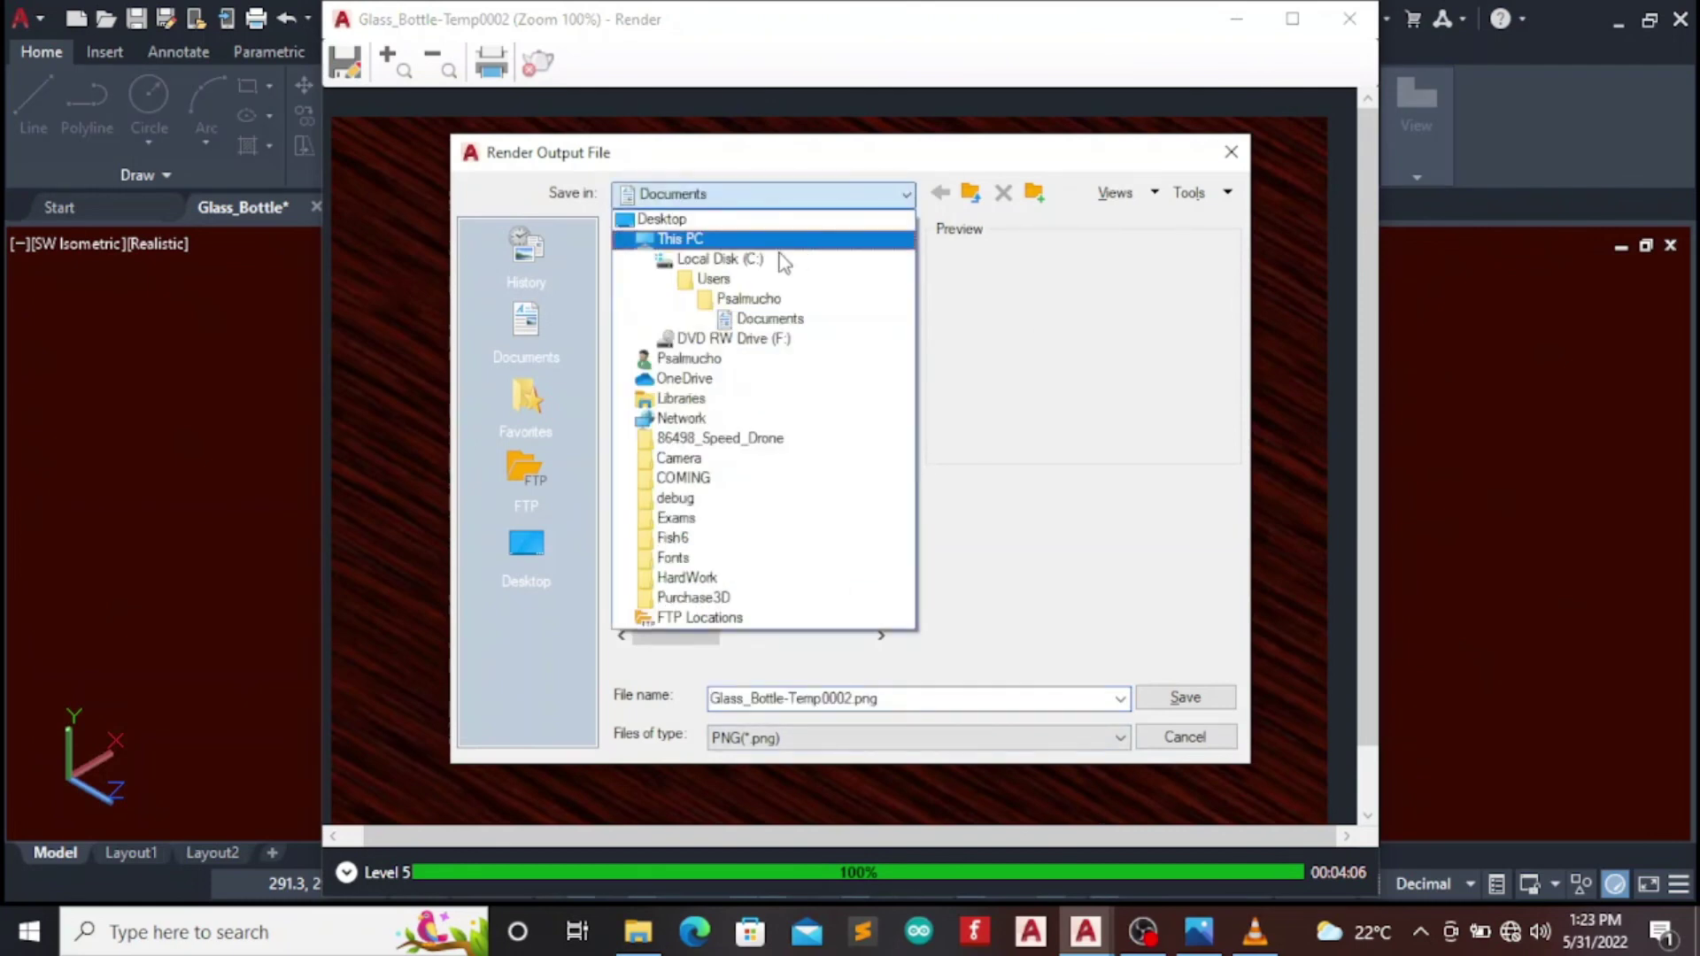
pyautogui.click(761, 219)
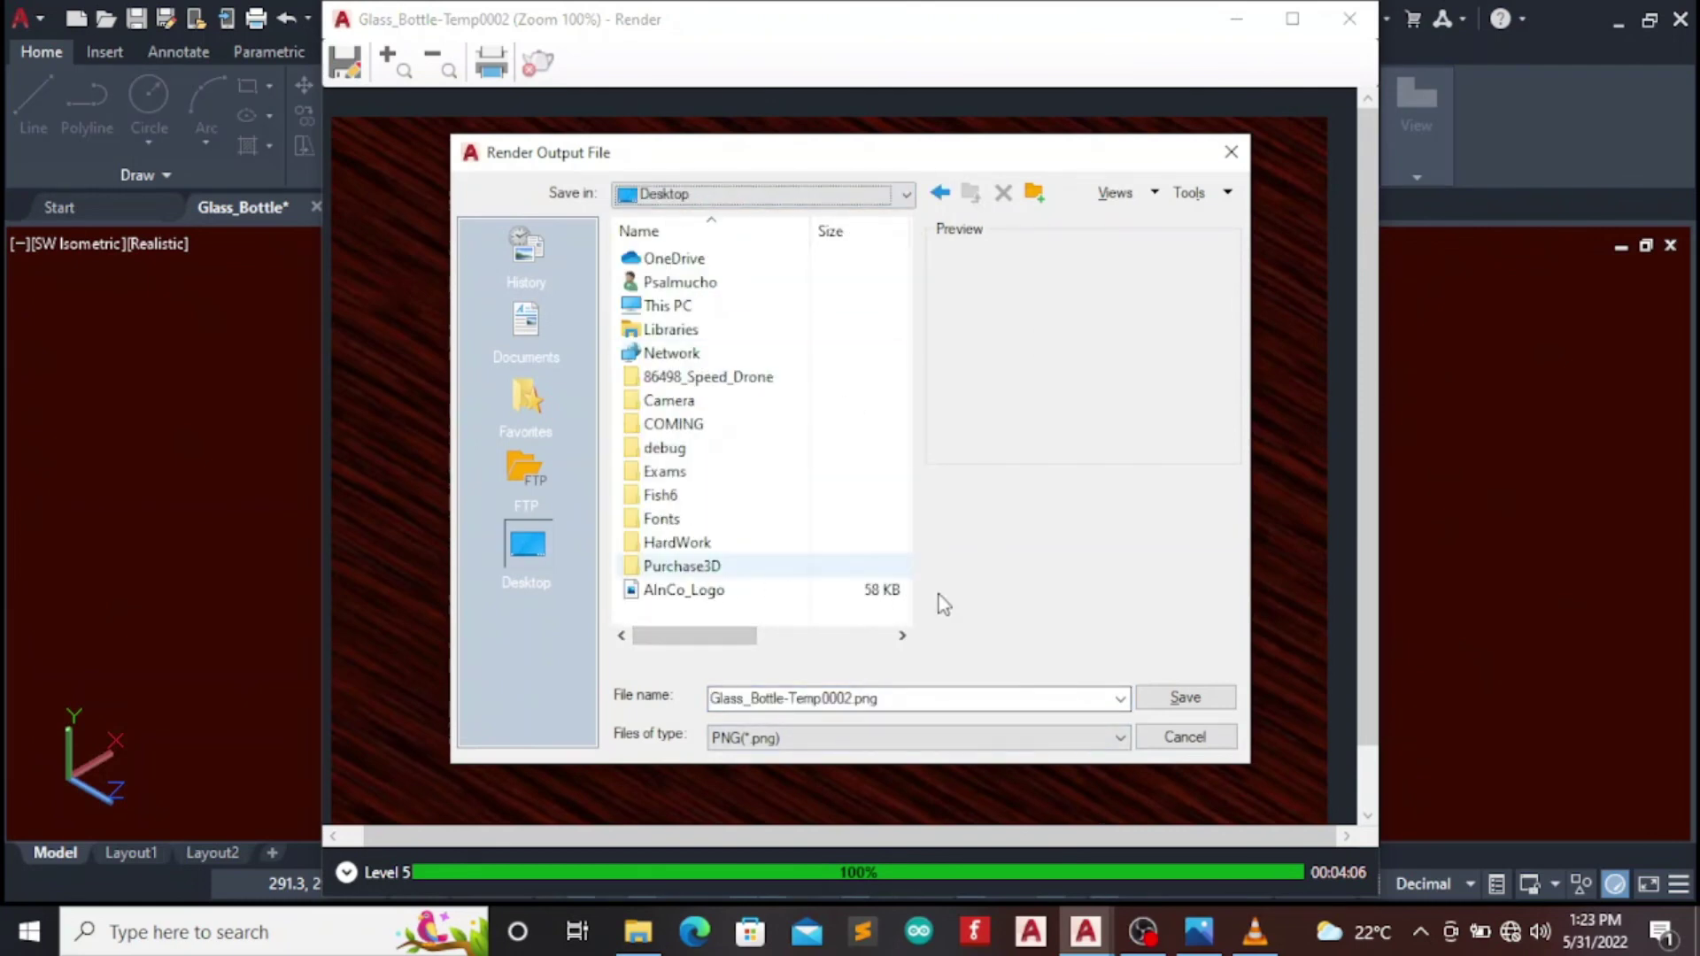
pyautogui.click(1120, 738)
pyautogui.click(779, 823)
pyautogui.scroll(-2, 753, 605)
pyautogui.click(753, 604)
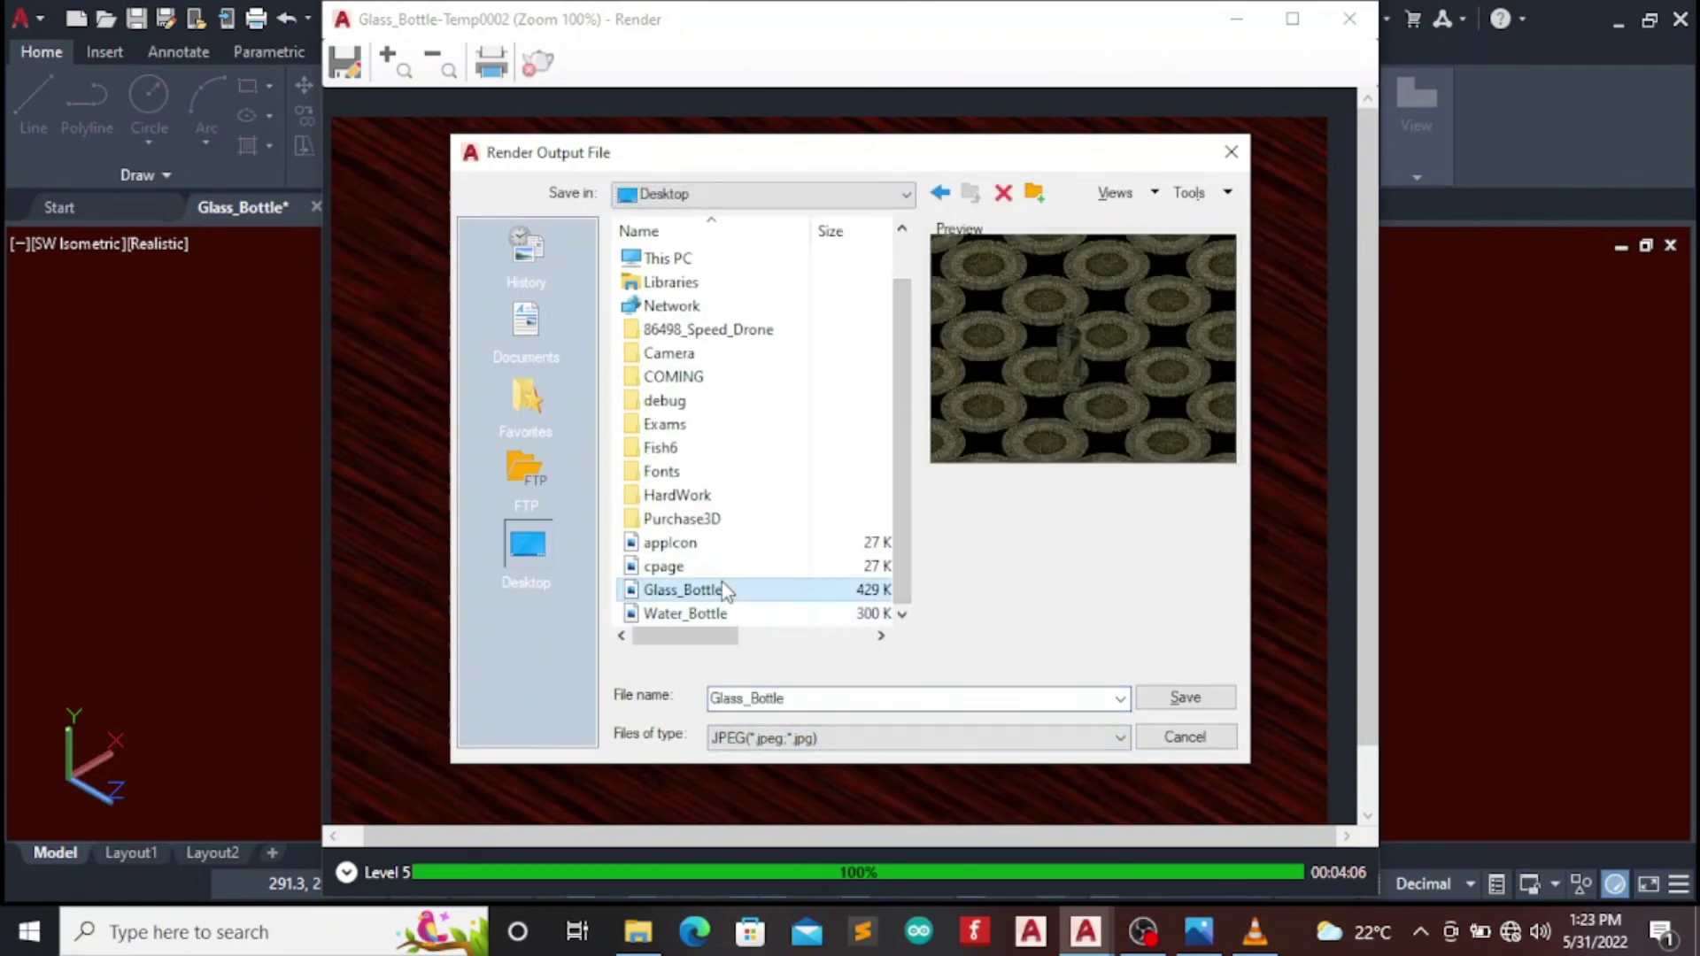
# Save it as Glass_Bottle2 at best JPEG quality and close the render window
pyautogui.click(797, 698)
pyautogui.write('2')
pyautogui.click(1176, 700)
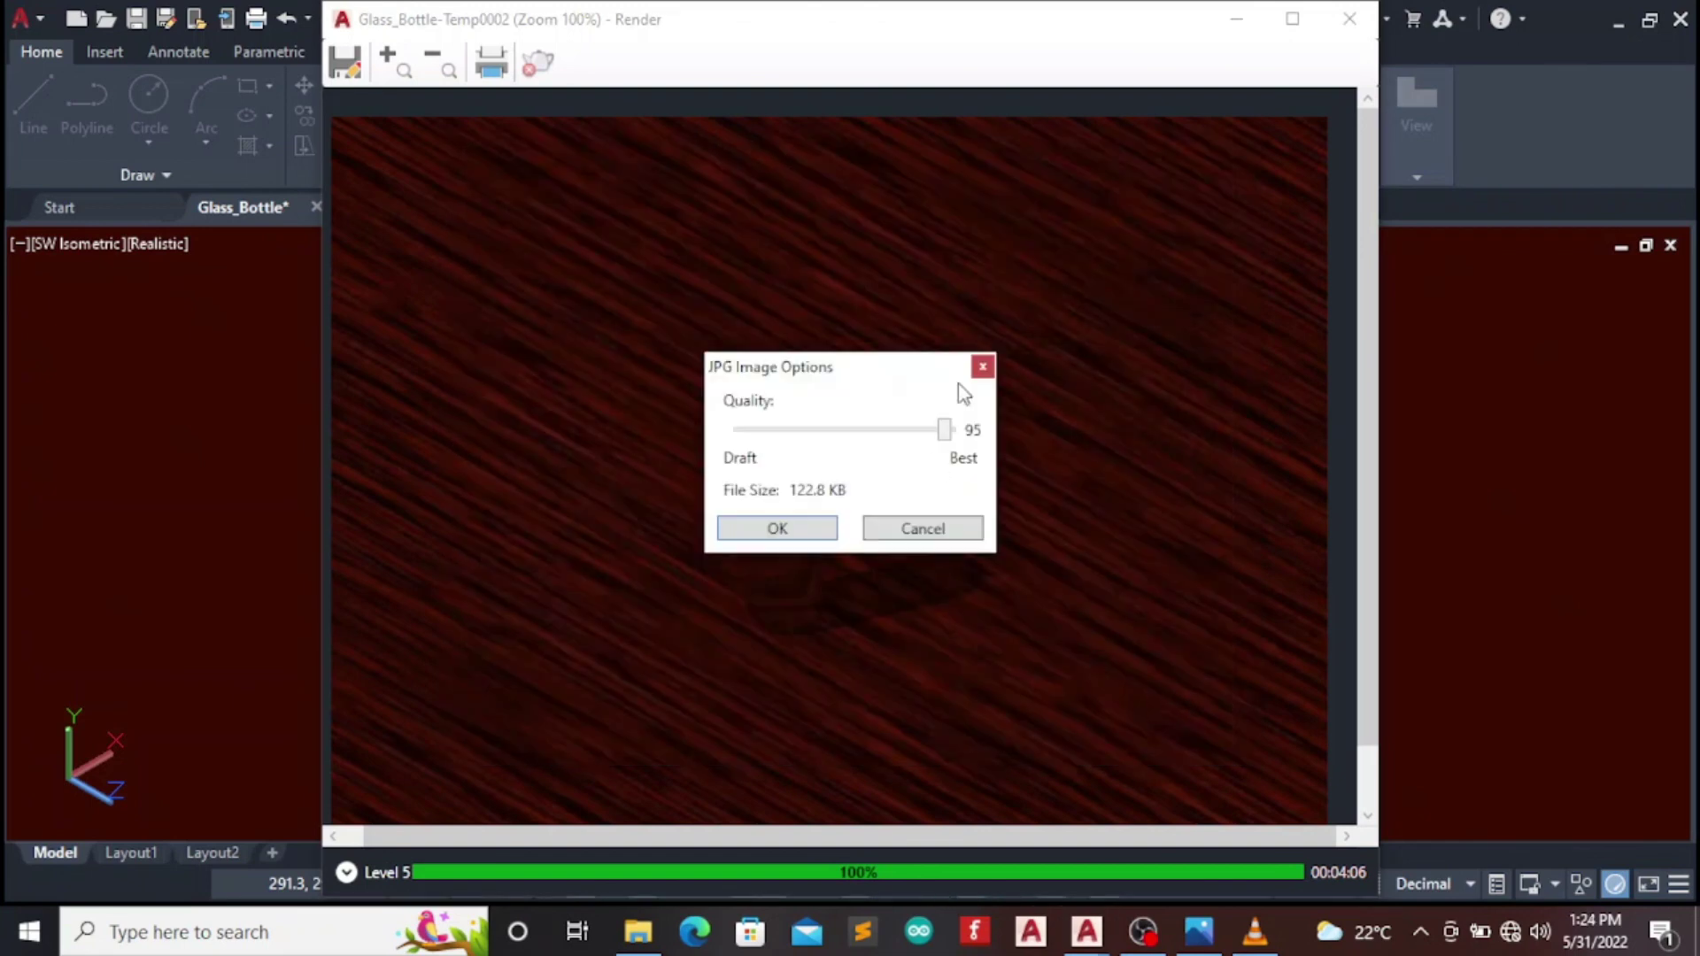
pyautogui.moveTo(940, 429); pyautogui.dragTo(952, 430)
pyautogui.click(801, 529)
pyautogui.click(1349, 19)
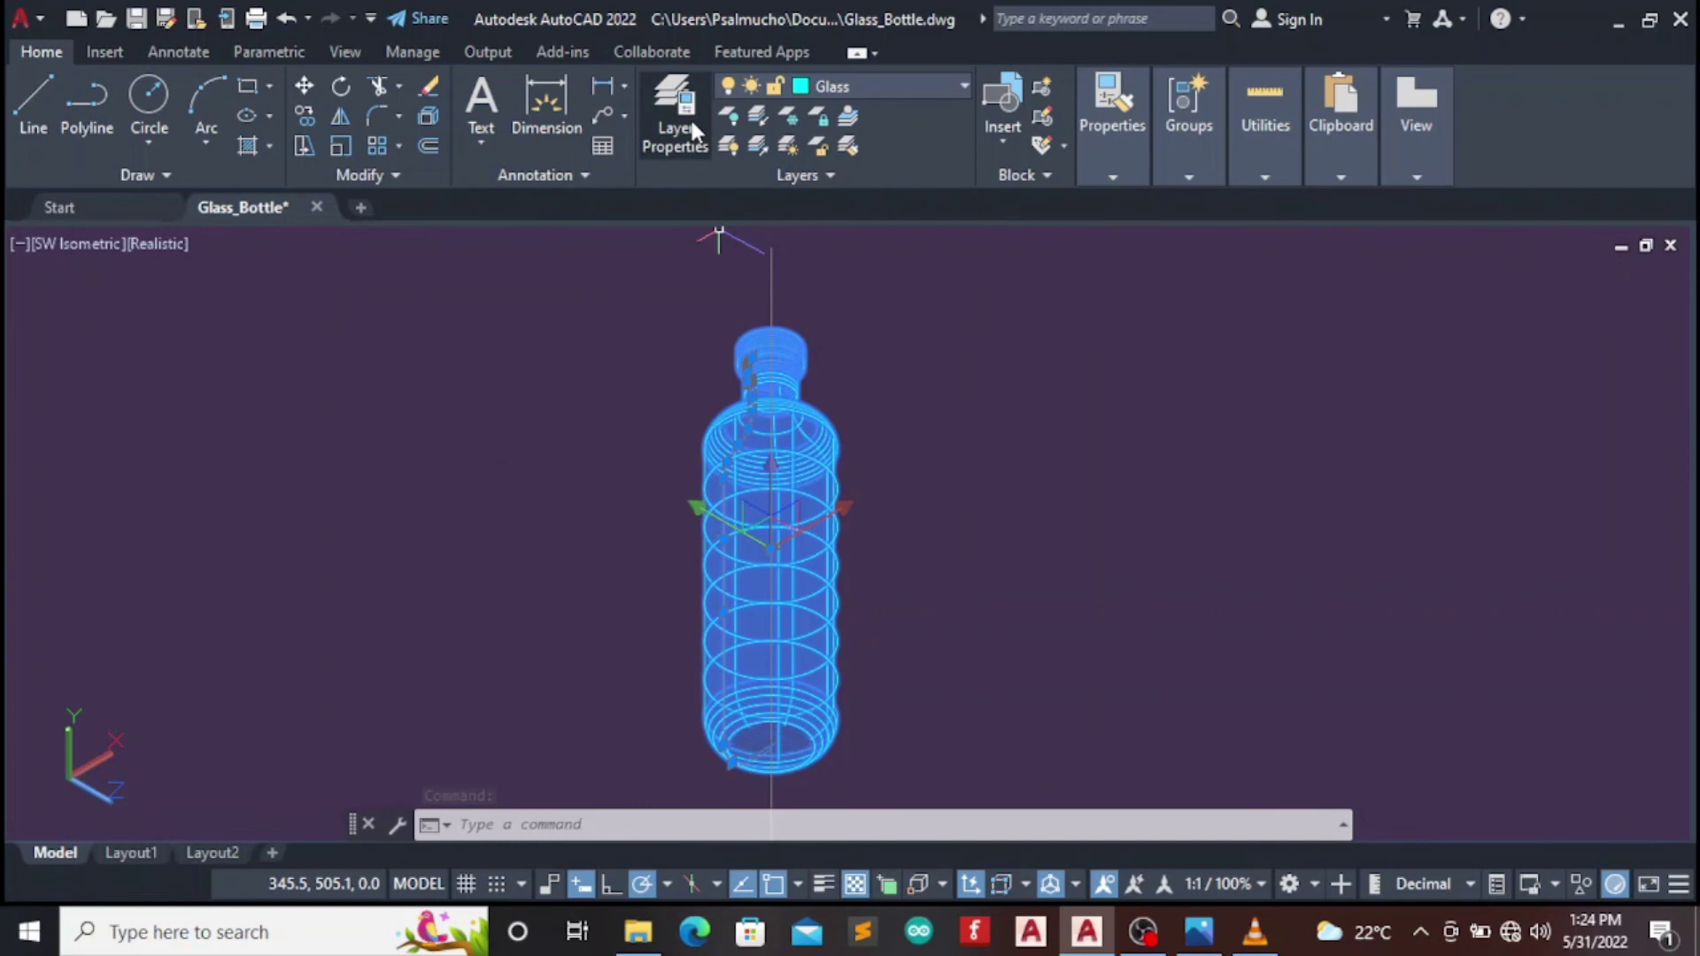
# Set the Glass layer's transparency to 50 in Layer Properties
pyautogui.click(692, 131)
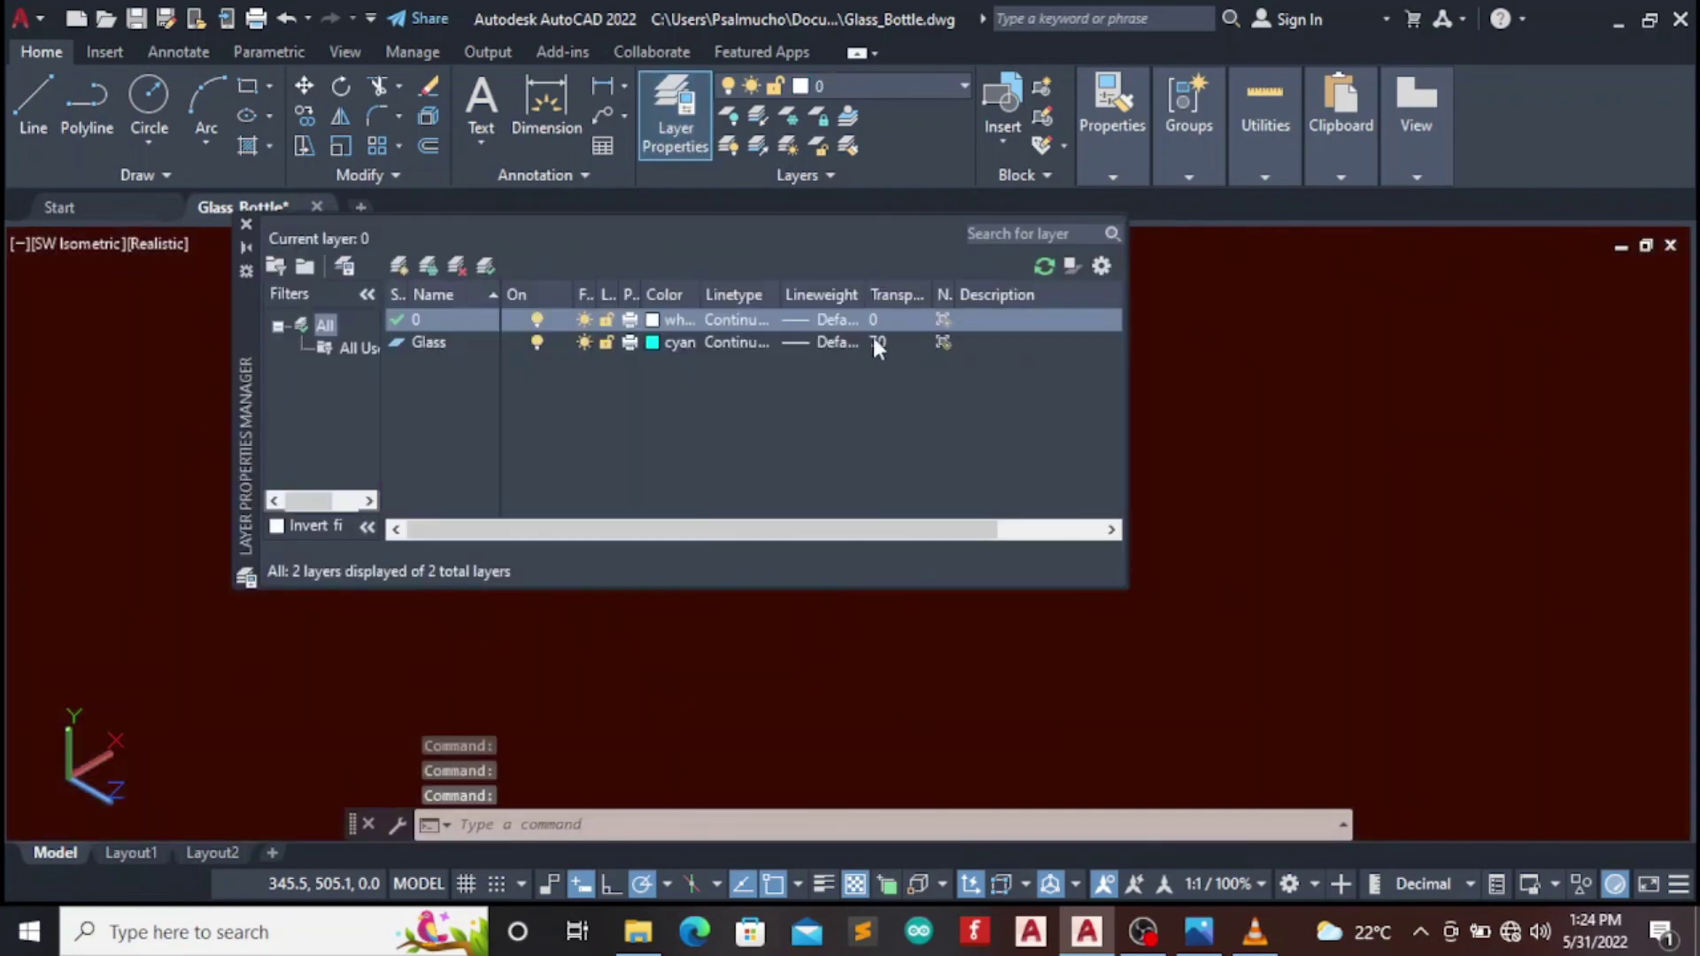
pyautogui.click(875, 342)
pyautogui.write('50')
pyautogui.click(793, 502)
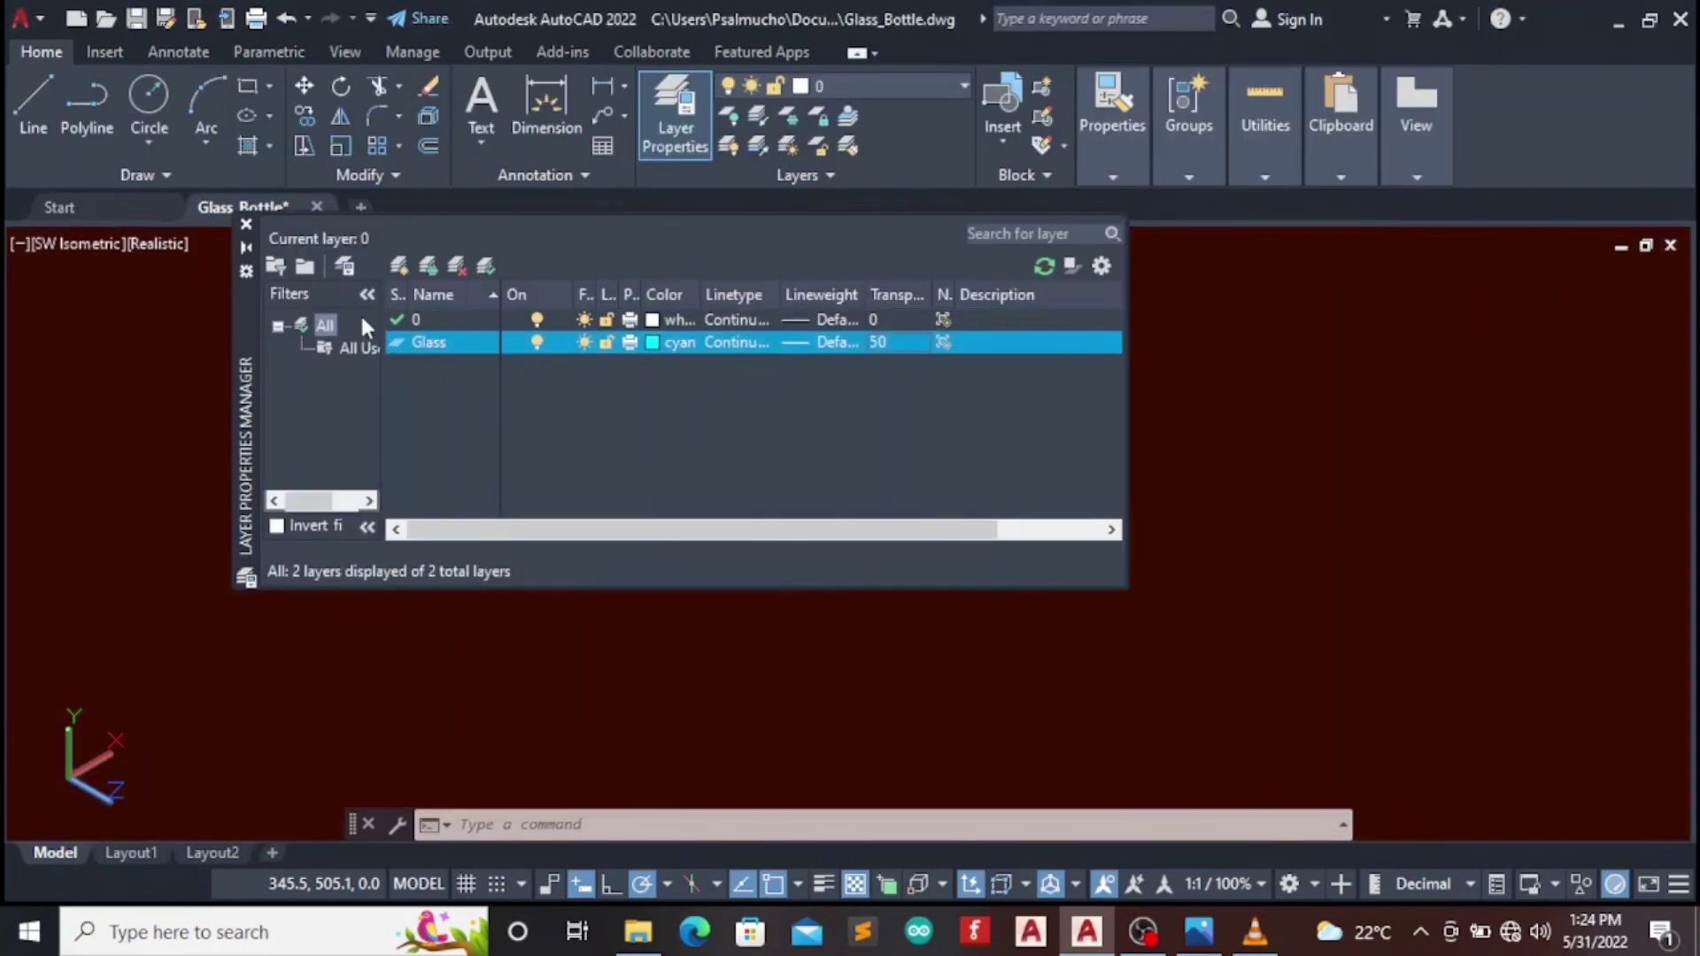
pyautogui.click(246, 224)
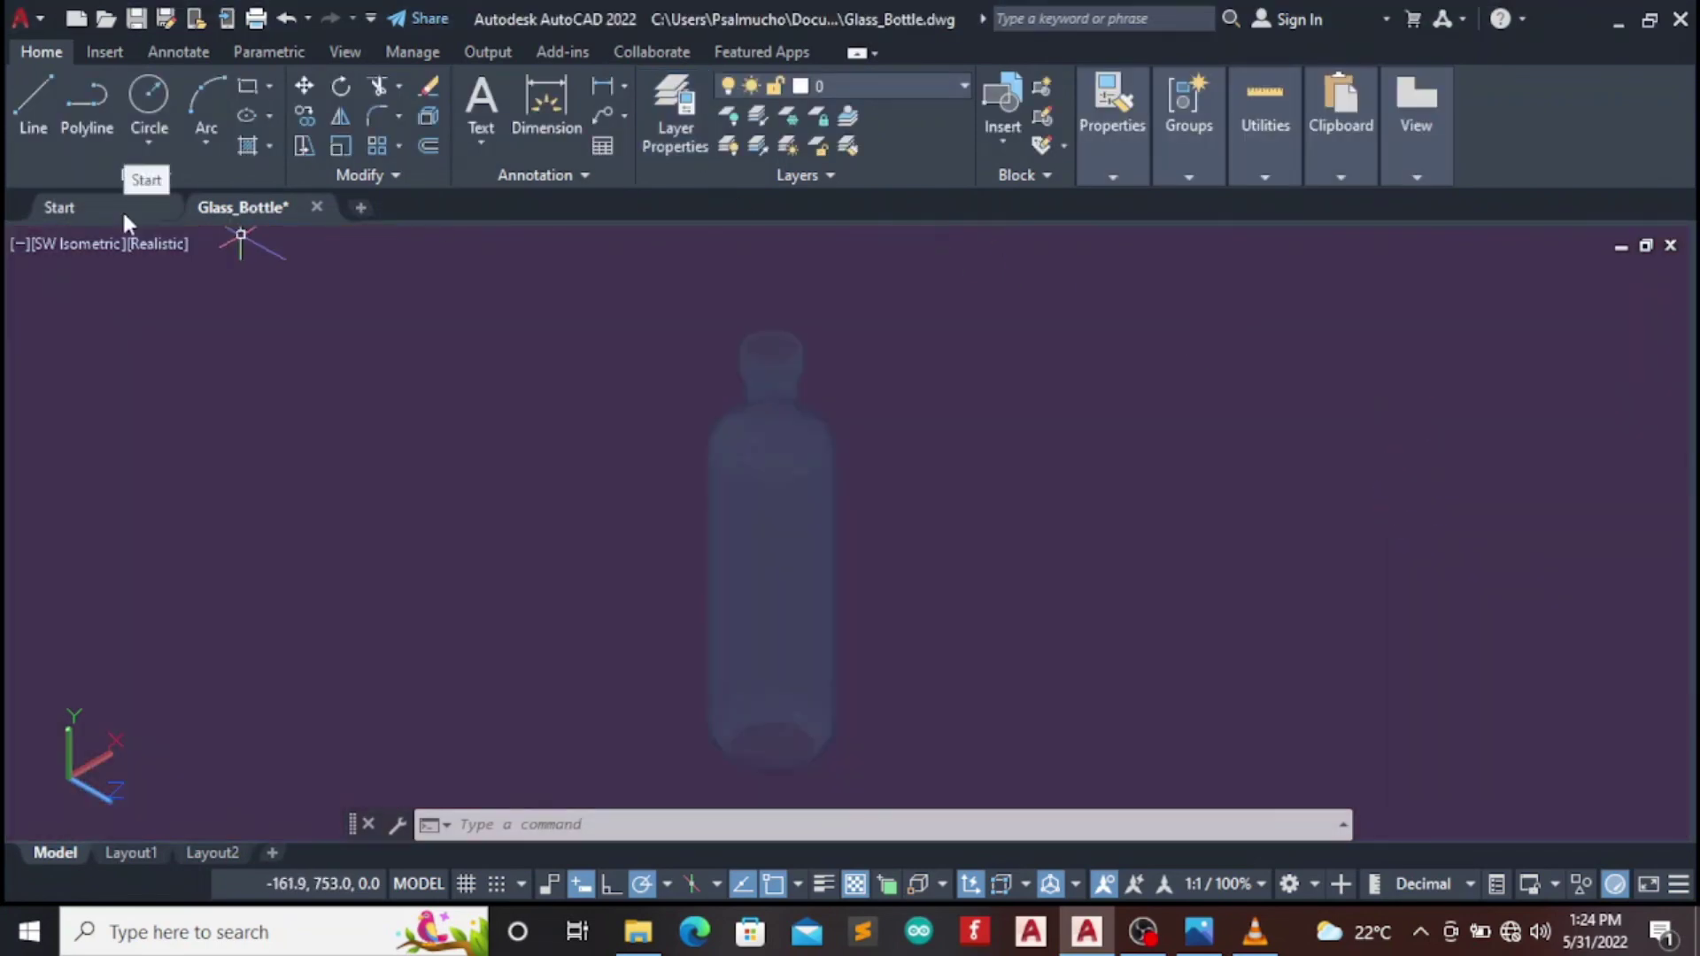
# Render the translucent bottle on the dark wood floor and wait for it to finish
pyautogui.write('RENDE')
pyautogui.click(694, 423)
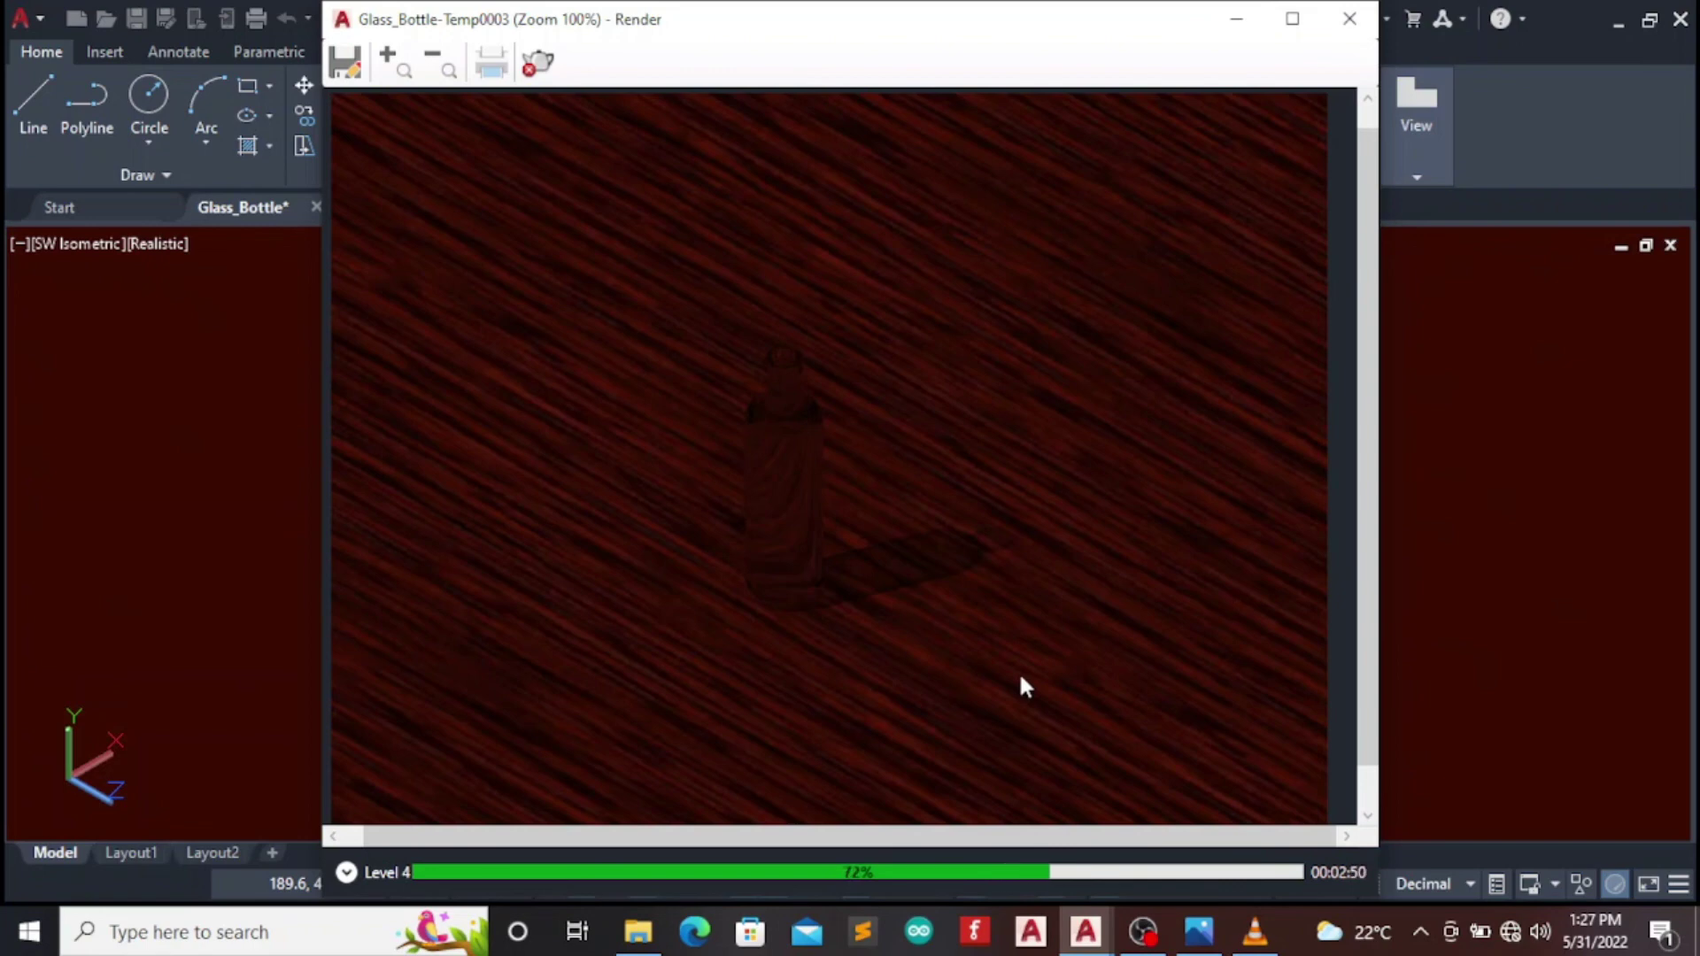
pyautogui.scroll(-2, 965, 549)
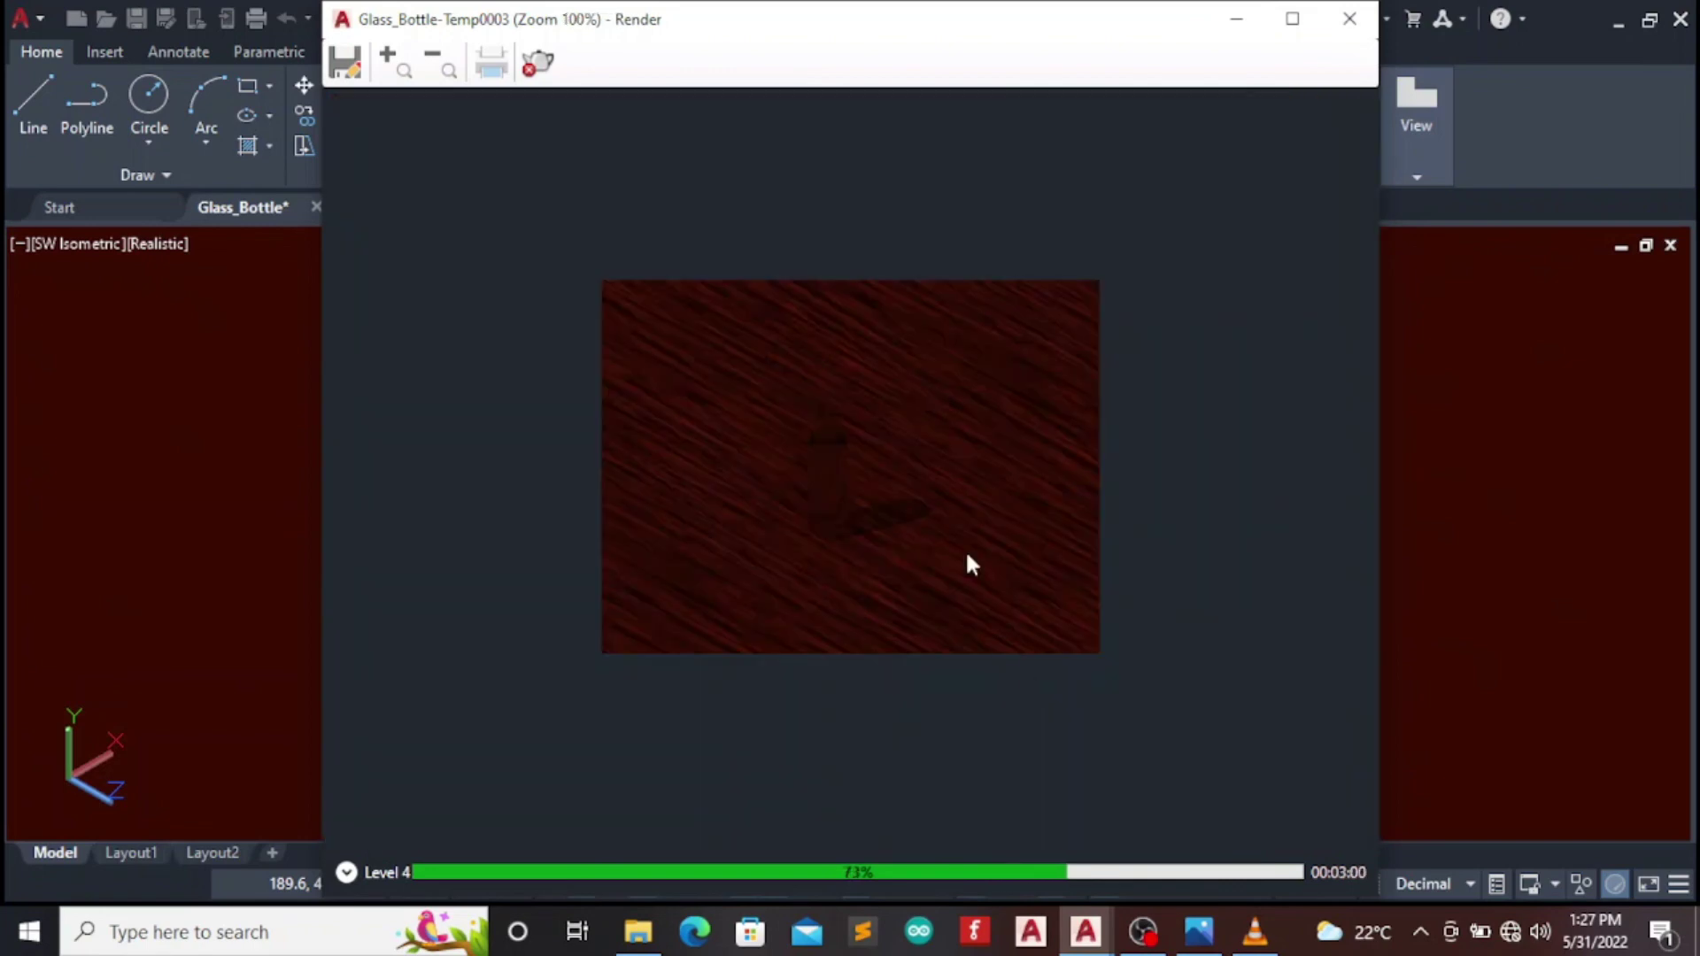
pyautogui.scroll(2, 965, 549)
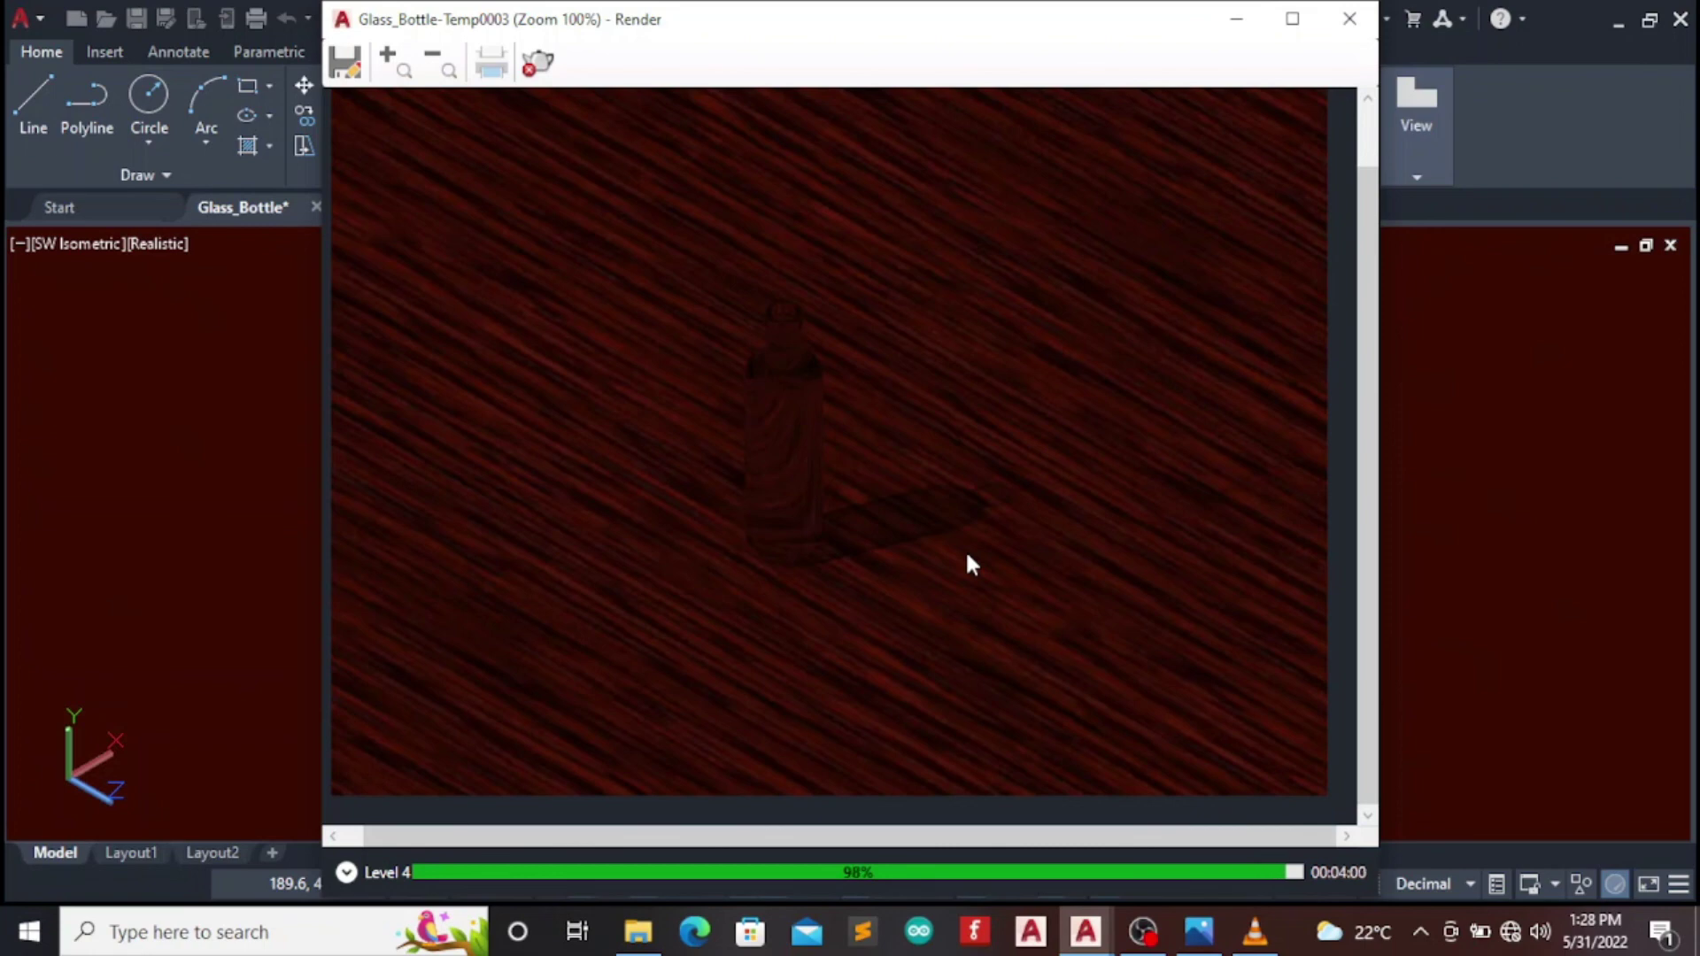
# Choose the Desktop as save location and JPEG as the render's file type
pyautogui.click(345, 62)
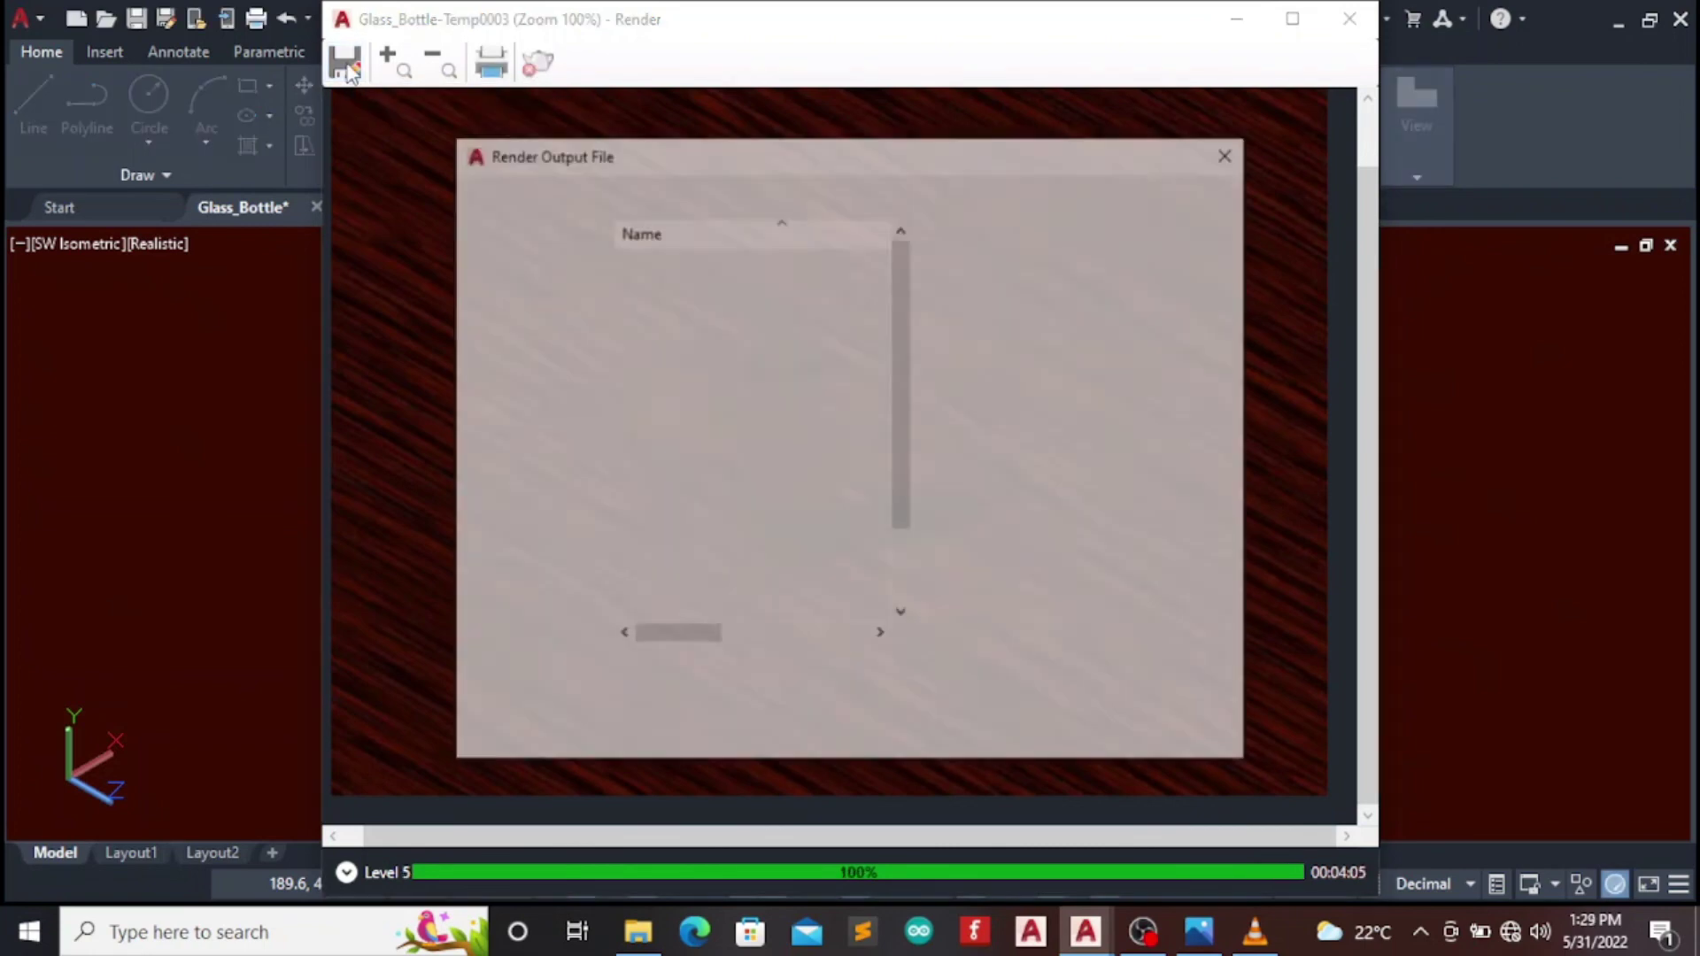
pyautogui.click(905, 193)
pyautogui.click(664, 217)
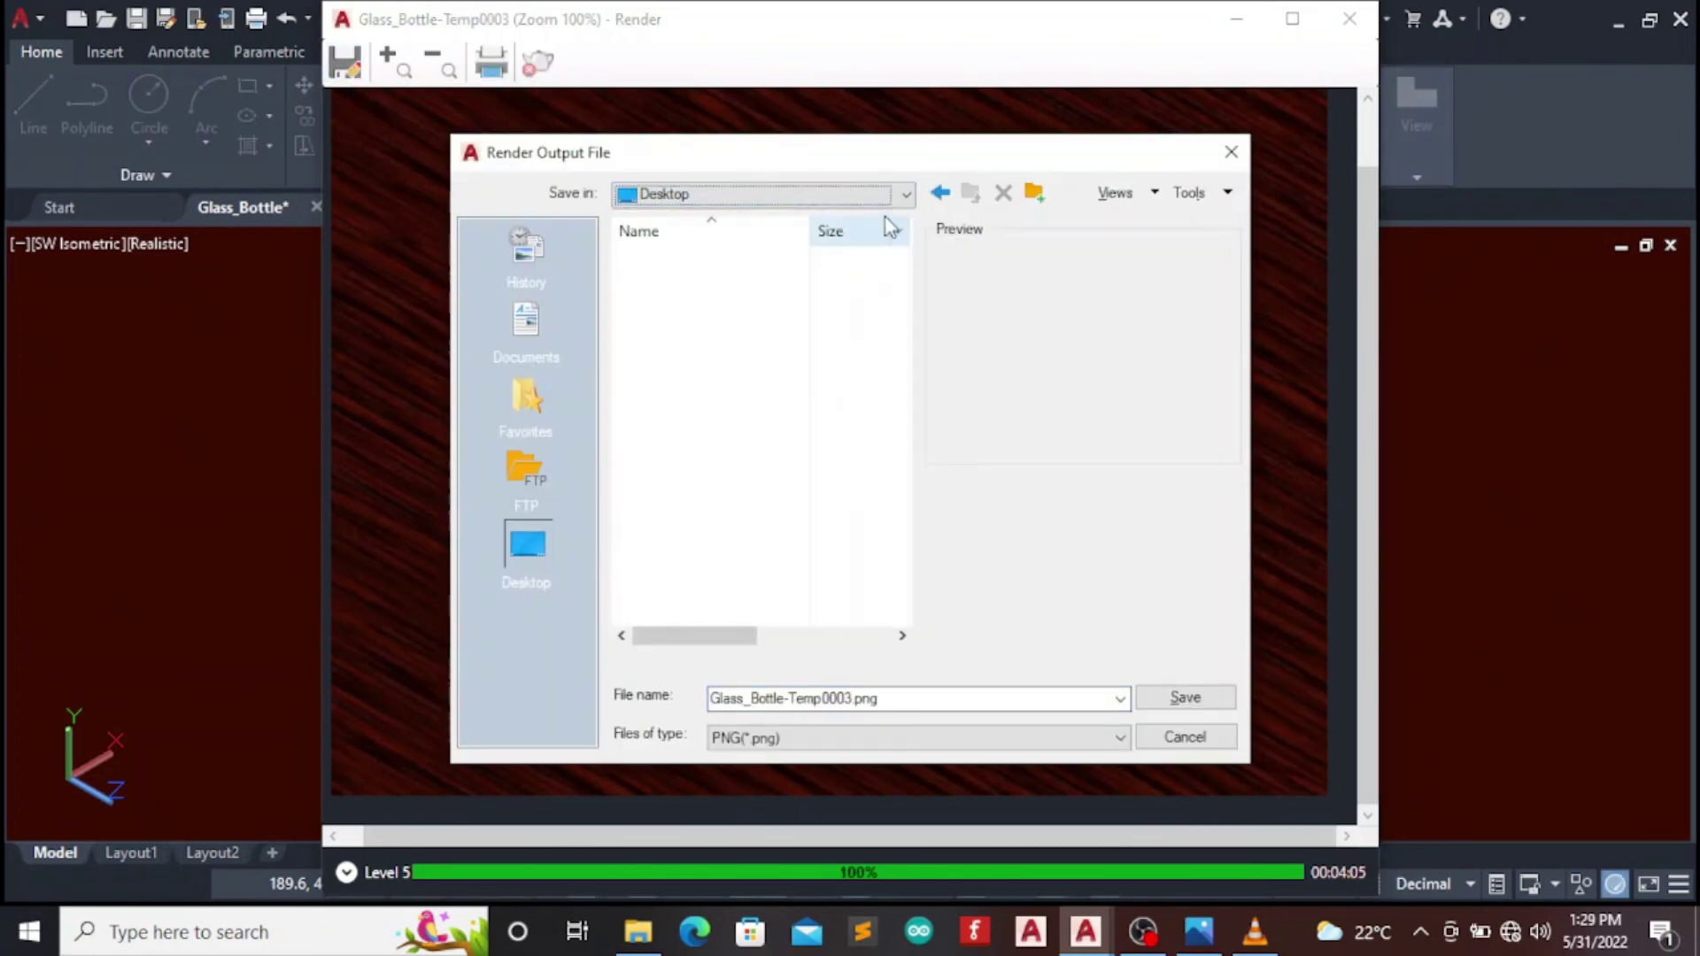
pyautogui.click(1121, 737)
pyautogui.click(842, 777)
# Name the render Glass_Bottle3 and save it at Best JPEG quality
pyautogui.click(686, 590)
pyautogui.click(829, 700)
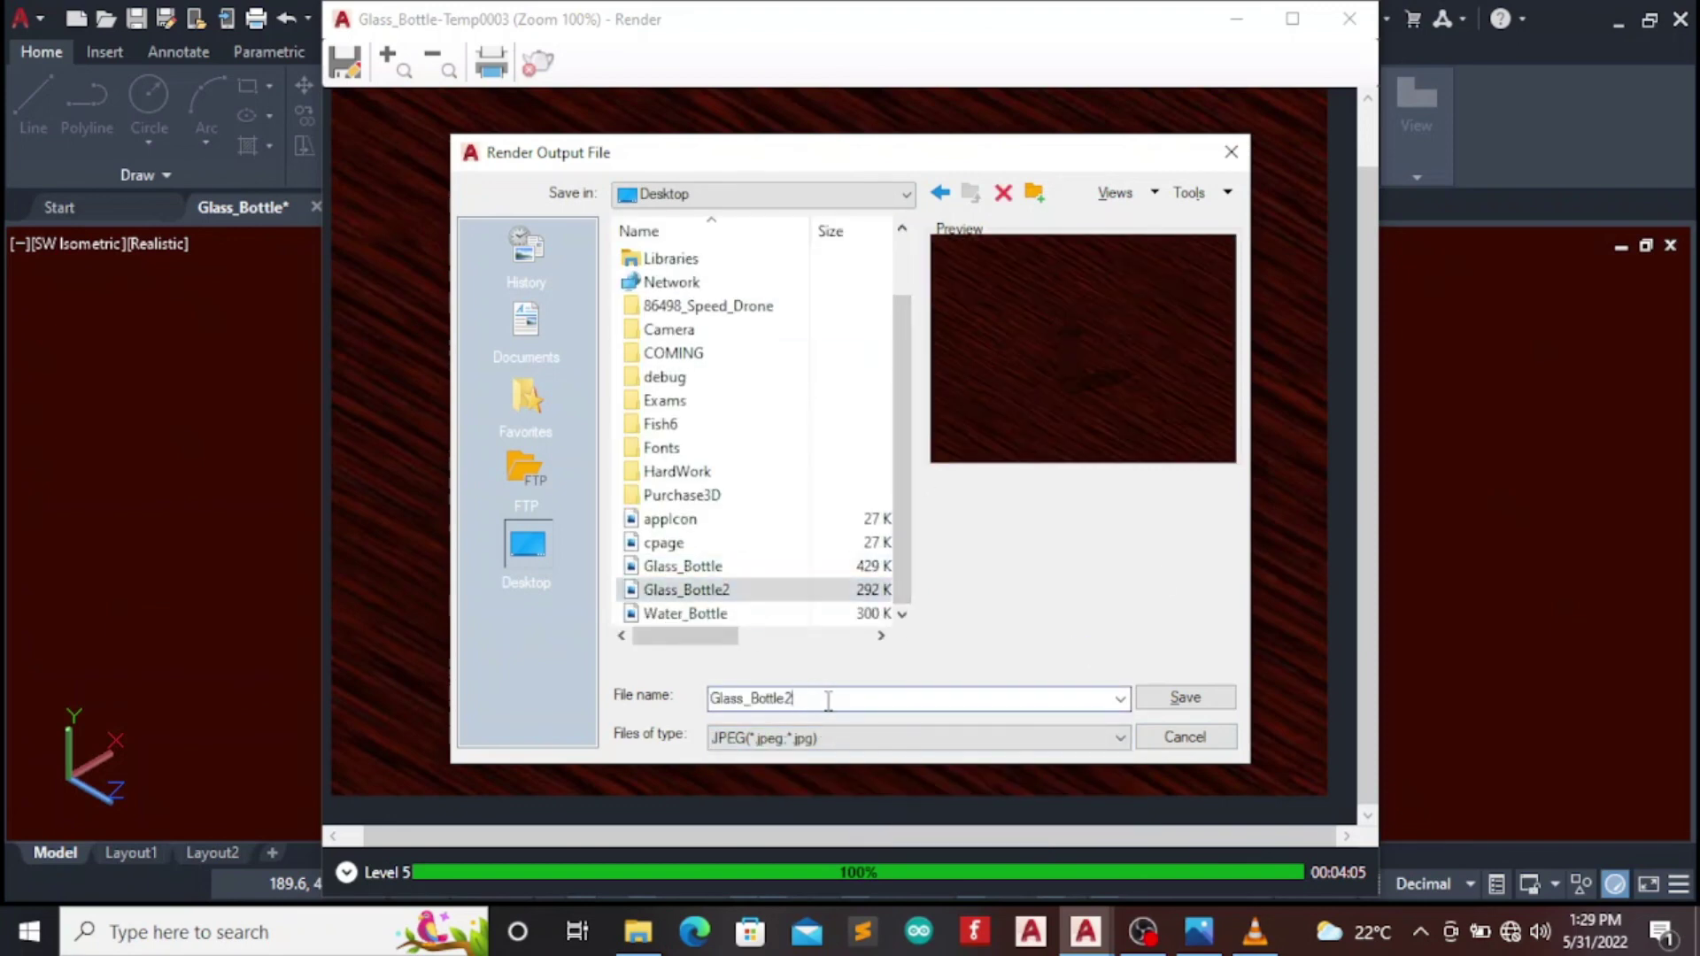
pyautogui.press('BackSpace')
pyautogui.write('3')
pyautogui.click(1185, 698)
pyautogui.moveTo(945, 429); pyautogui.dragTo(970, 428)
pyautogui.click(815, 530)
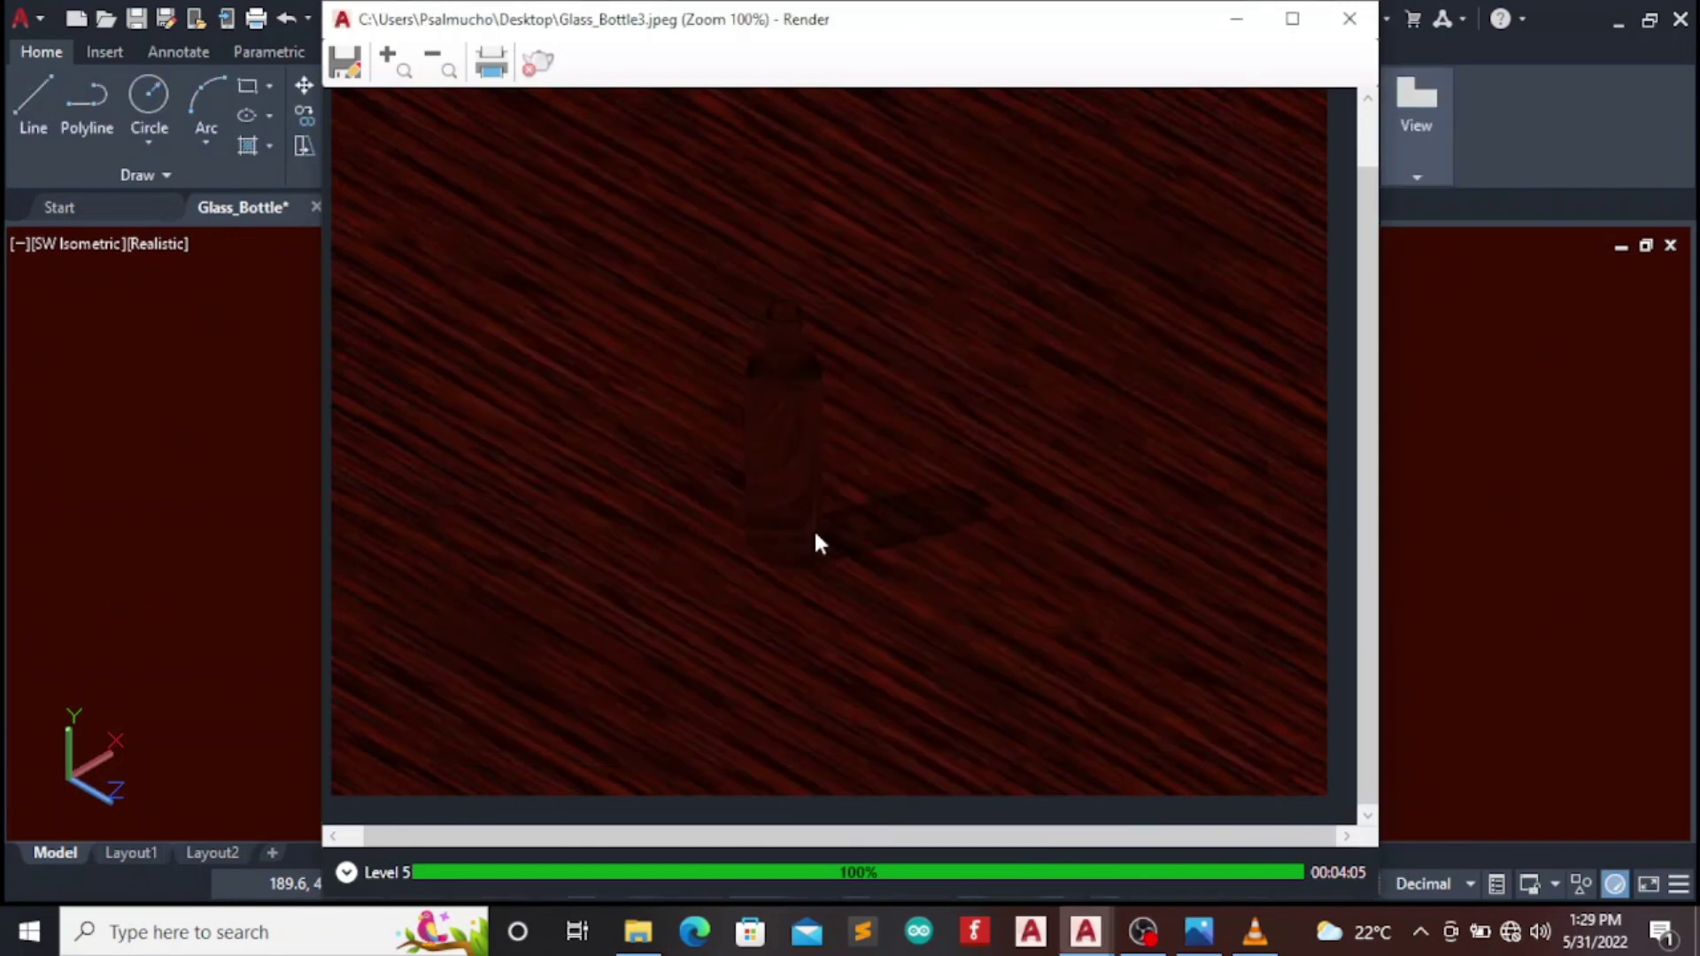
# Close the Render window and cancel the stray selection in the drawing
pyautogui.click(1349, 19)
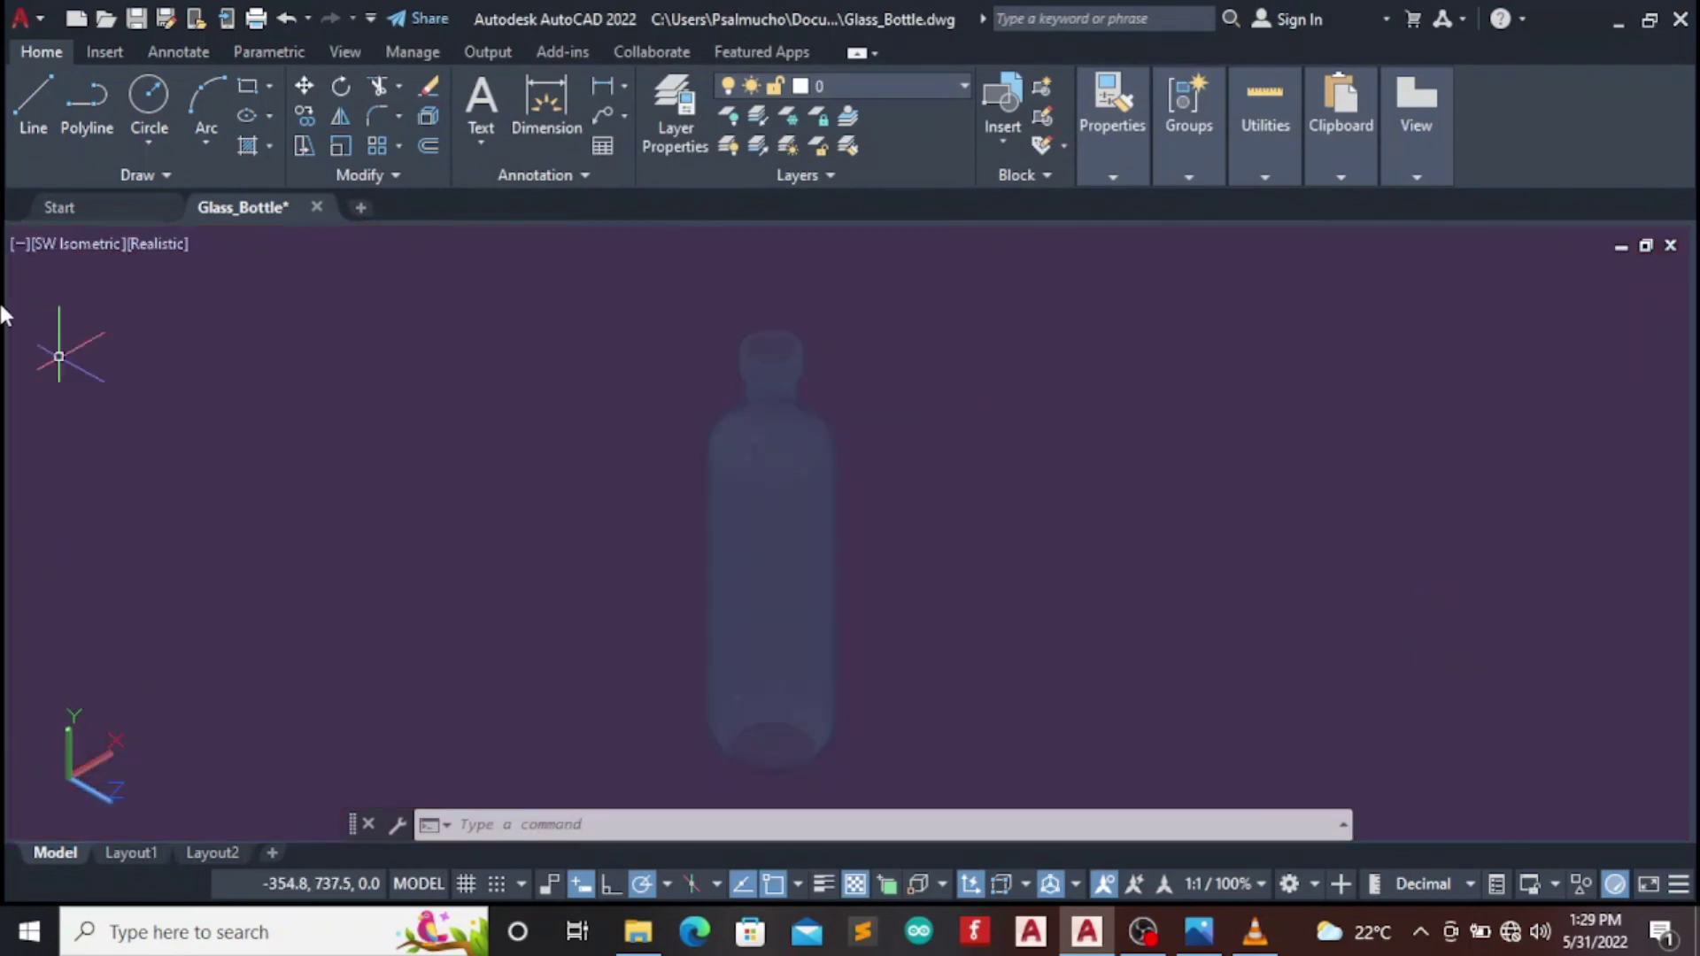
pyautogui.press('Escape')
pyautogui.press('Escape')
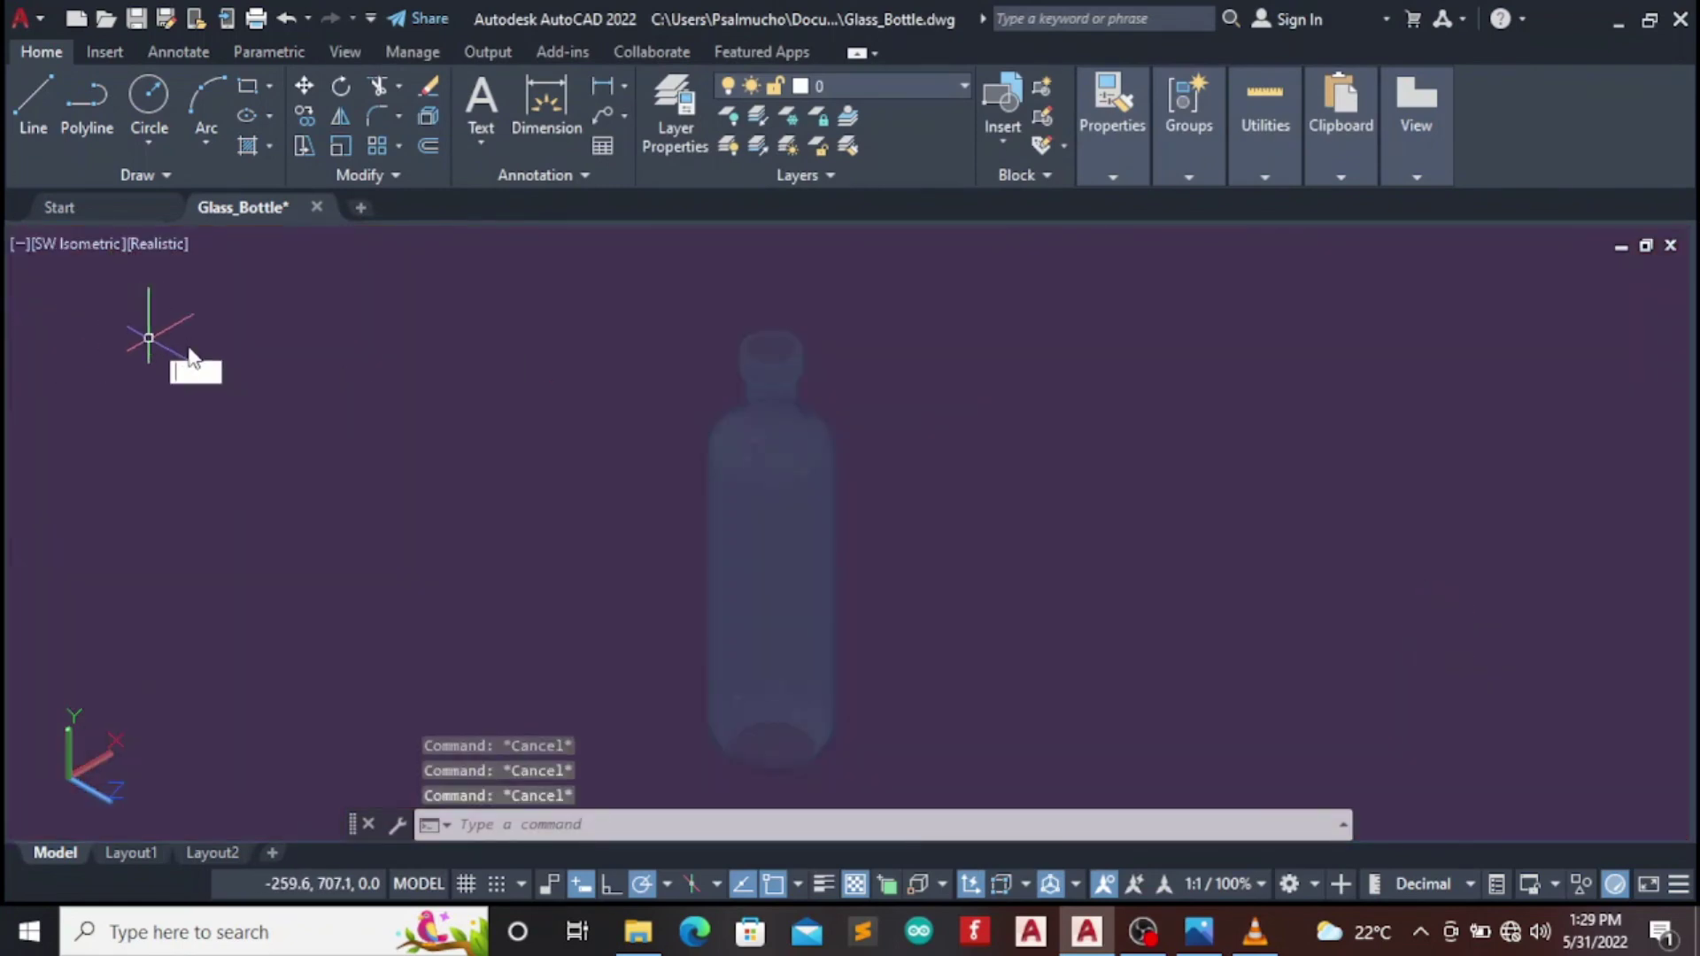
pyautogui.scroll(-8, 1577, 357)
pyautogui.click(334, 284)
pyautogui.press('Escape')
pyautogui.press('Escape')
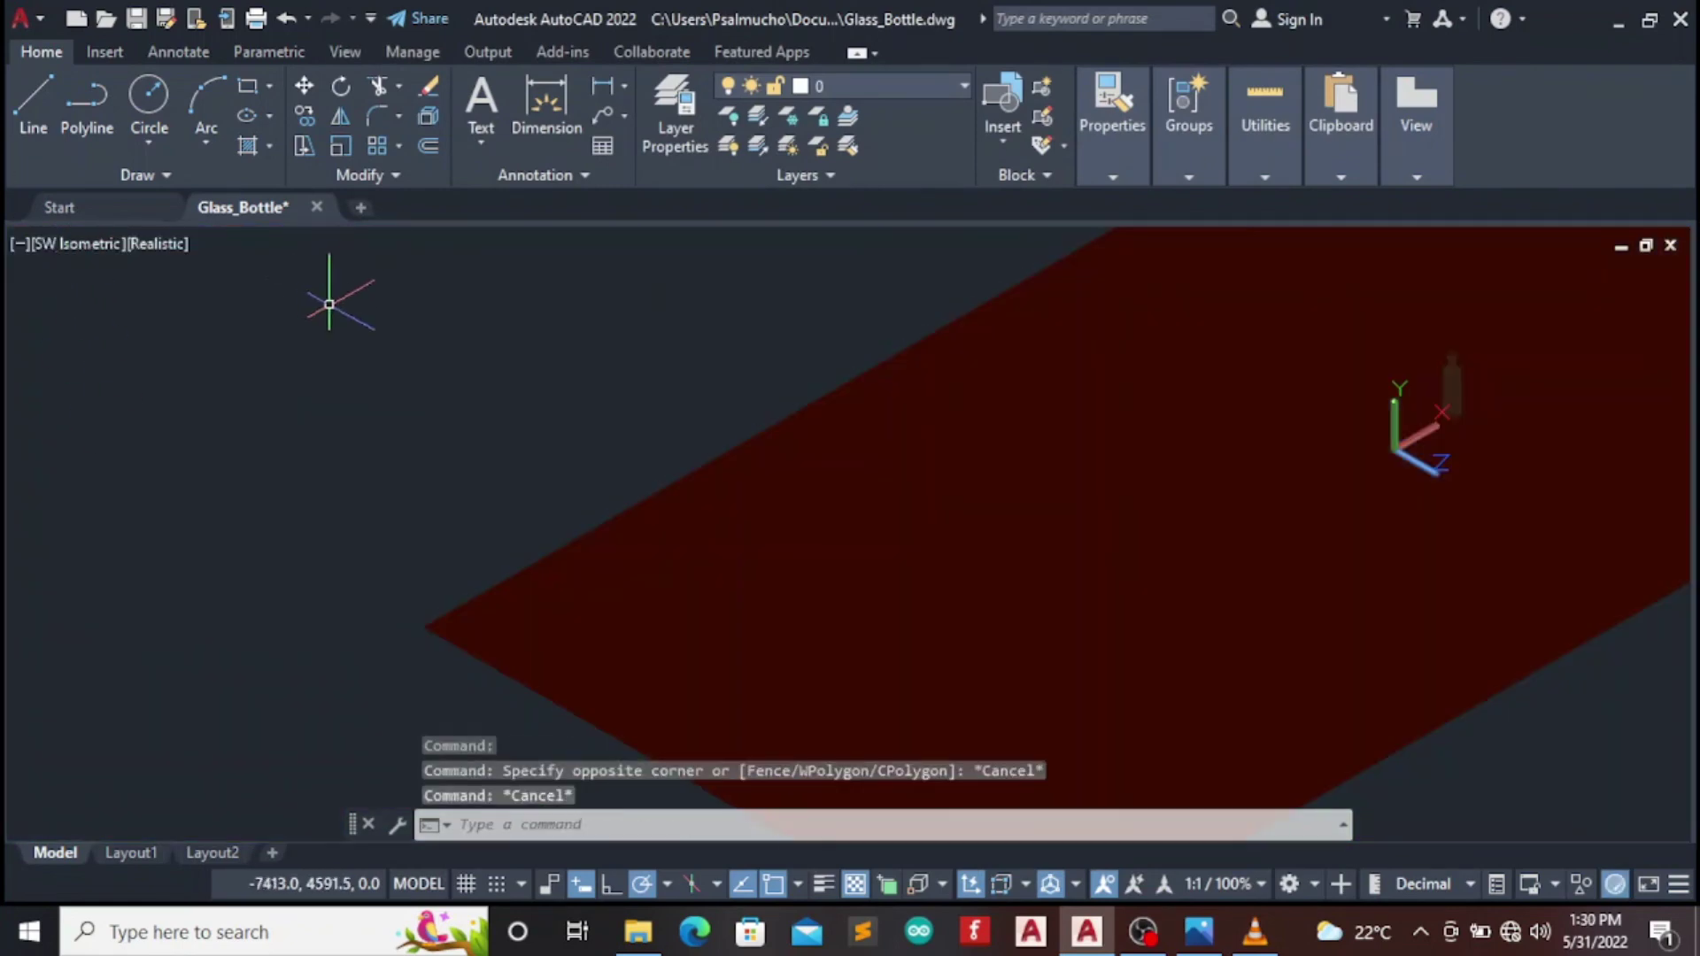
pyautogui.scroll(5, 1516, 327)
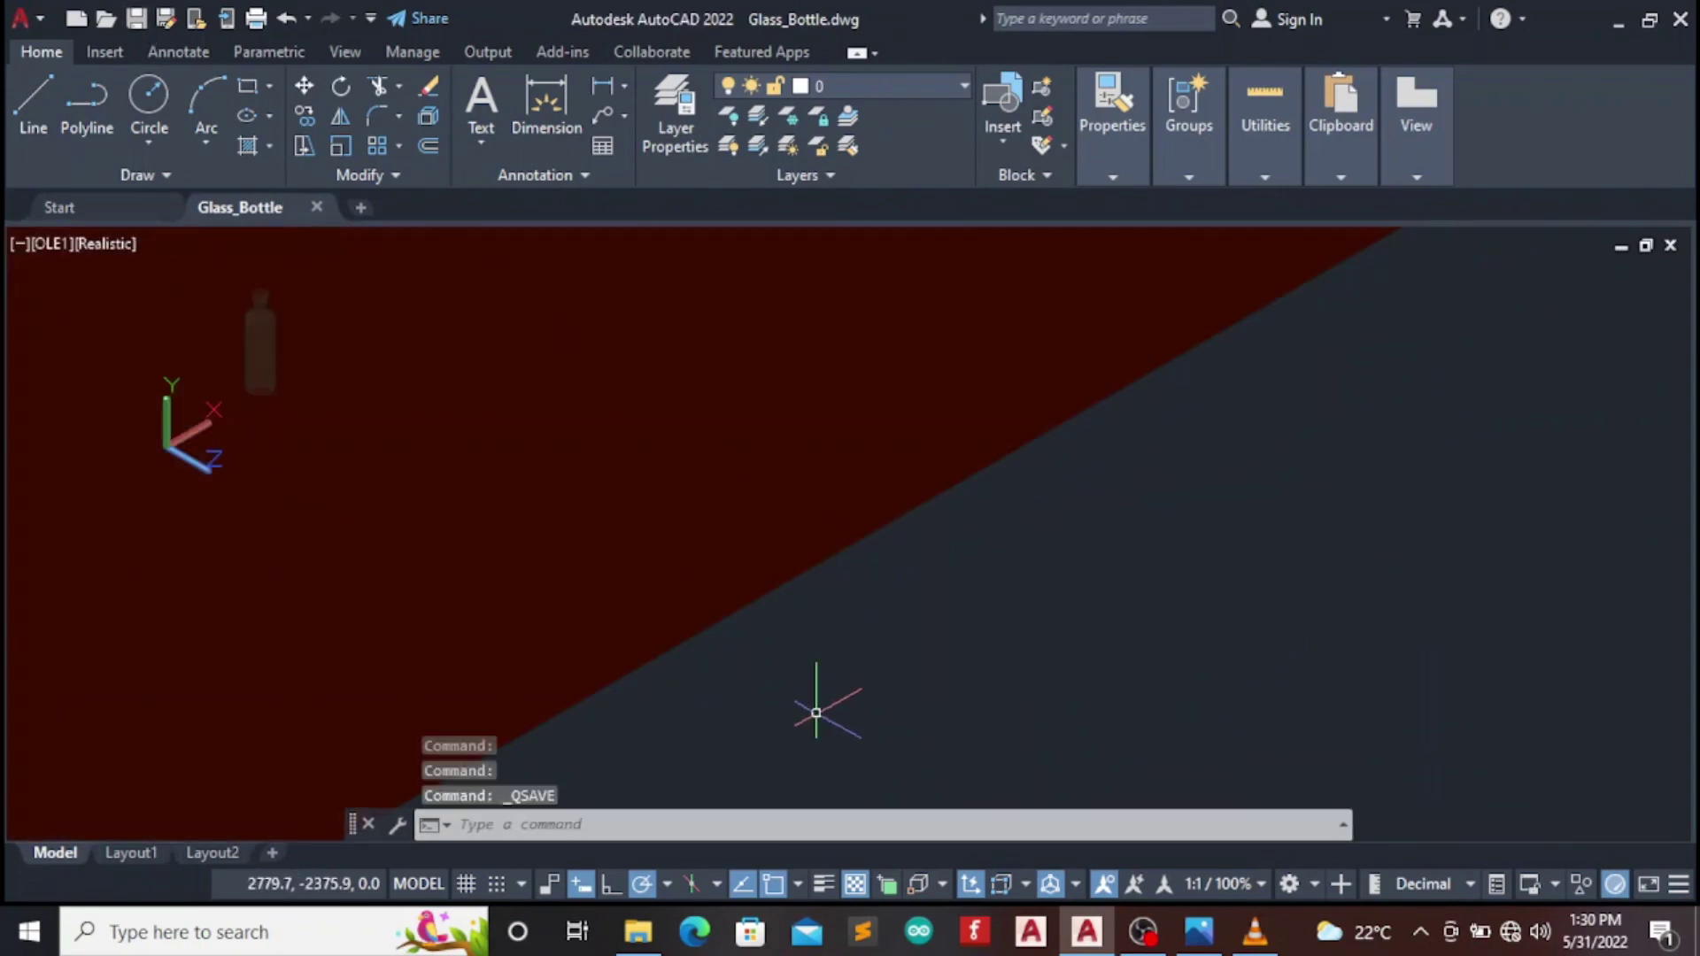
# View Water_Bottle, then the Glass_Bottle carpet render, from the Desktop in Photos
pyautogui.click(638, 932)
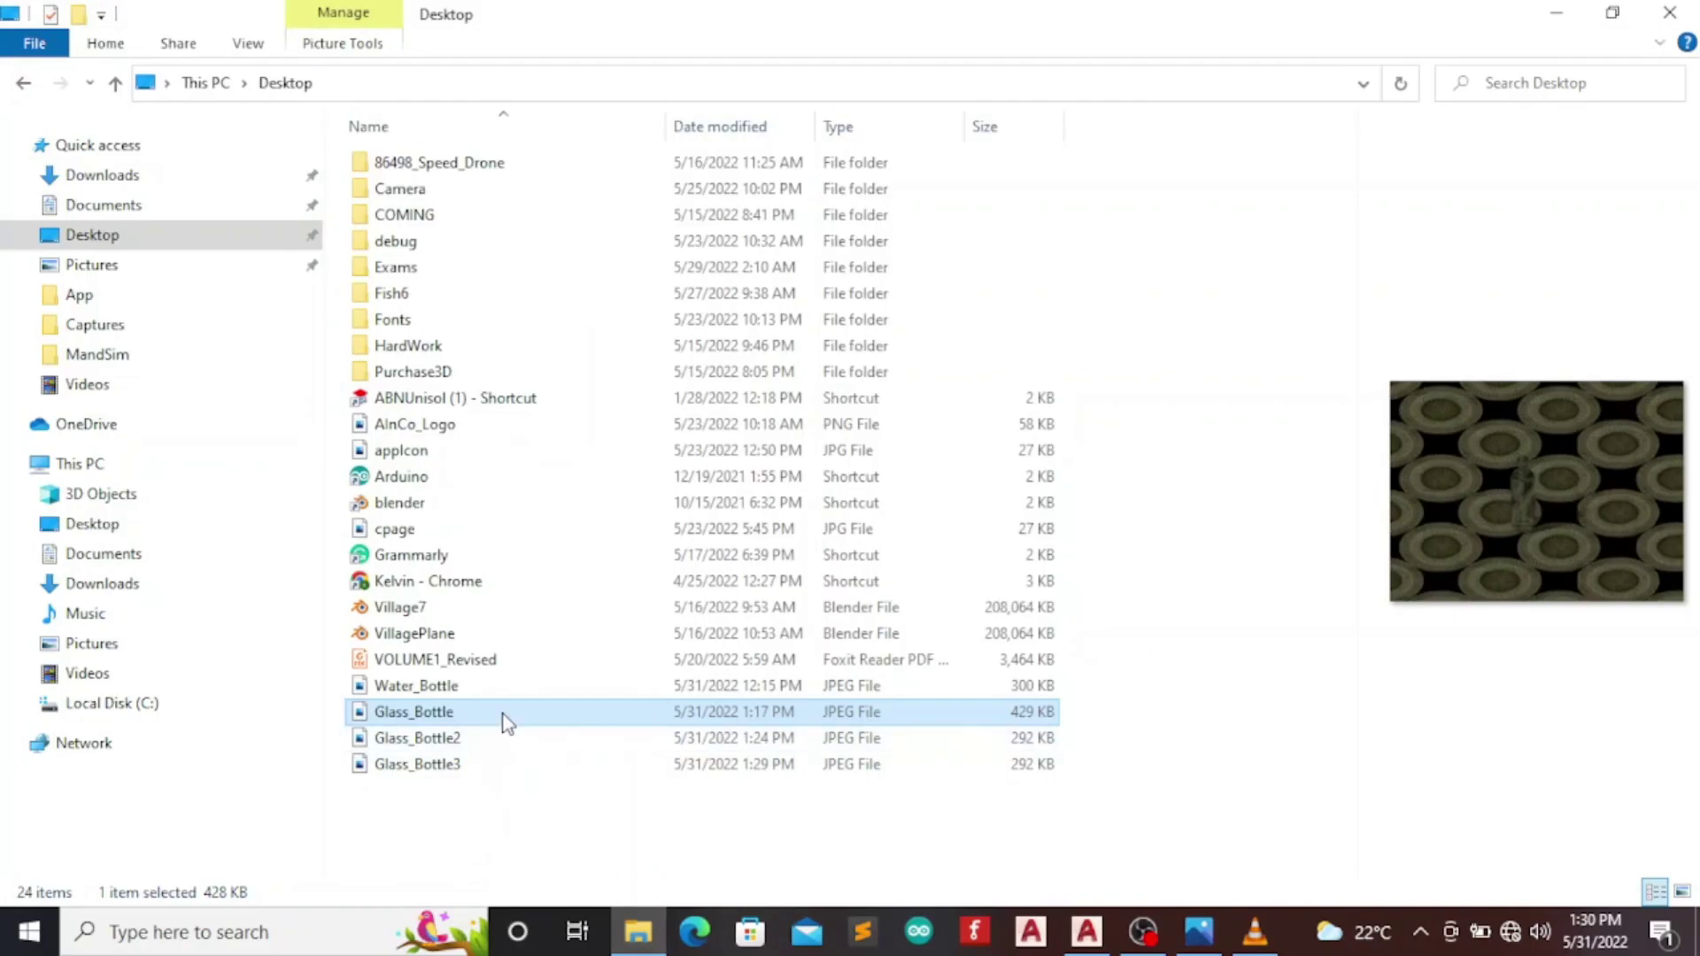
pyautogui.click(481, 693)
pyautogui.doubleClick(481, 698)
pyautogui.click(1669, 12)
pyautogui.click(449, 713)
pyautogui.doubleClick(570, 719)
pyautogui.press('Right')
pyautogui.press('Right')
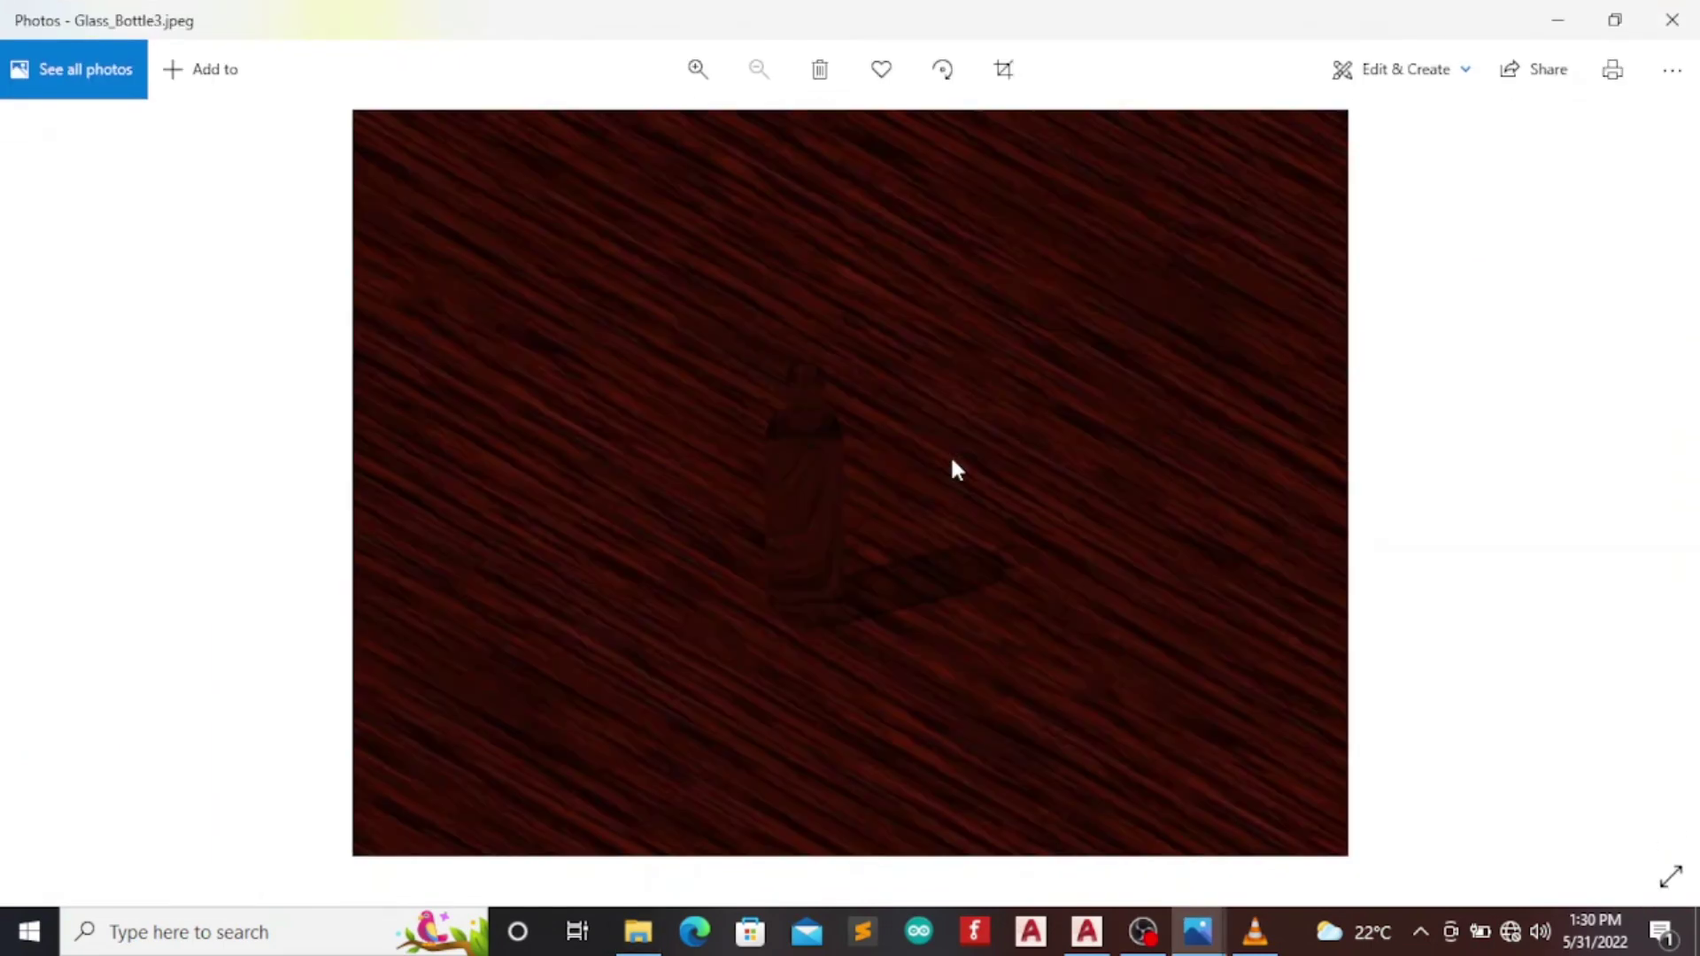
pyautogui.press('Left')
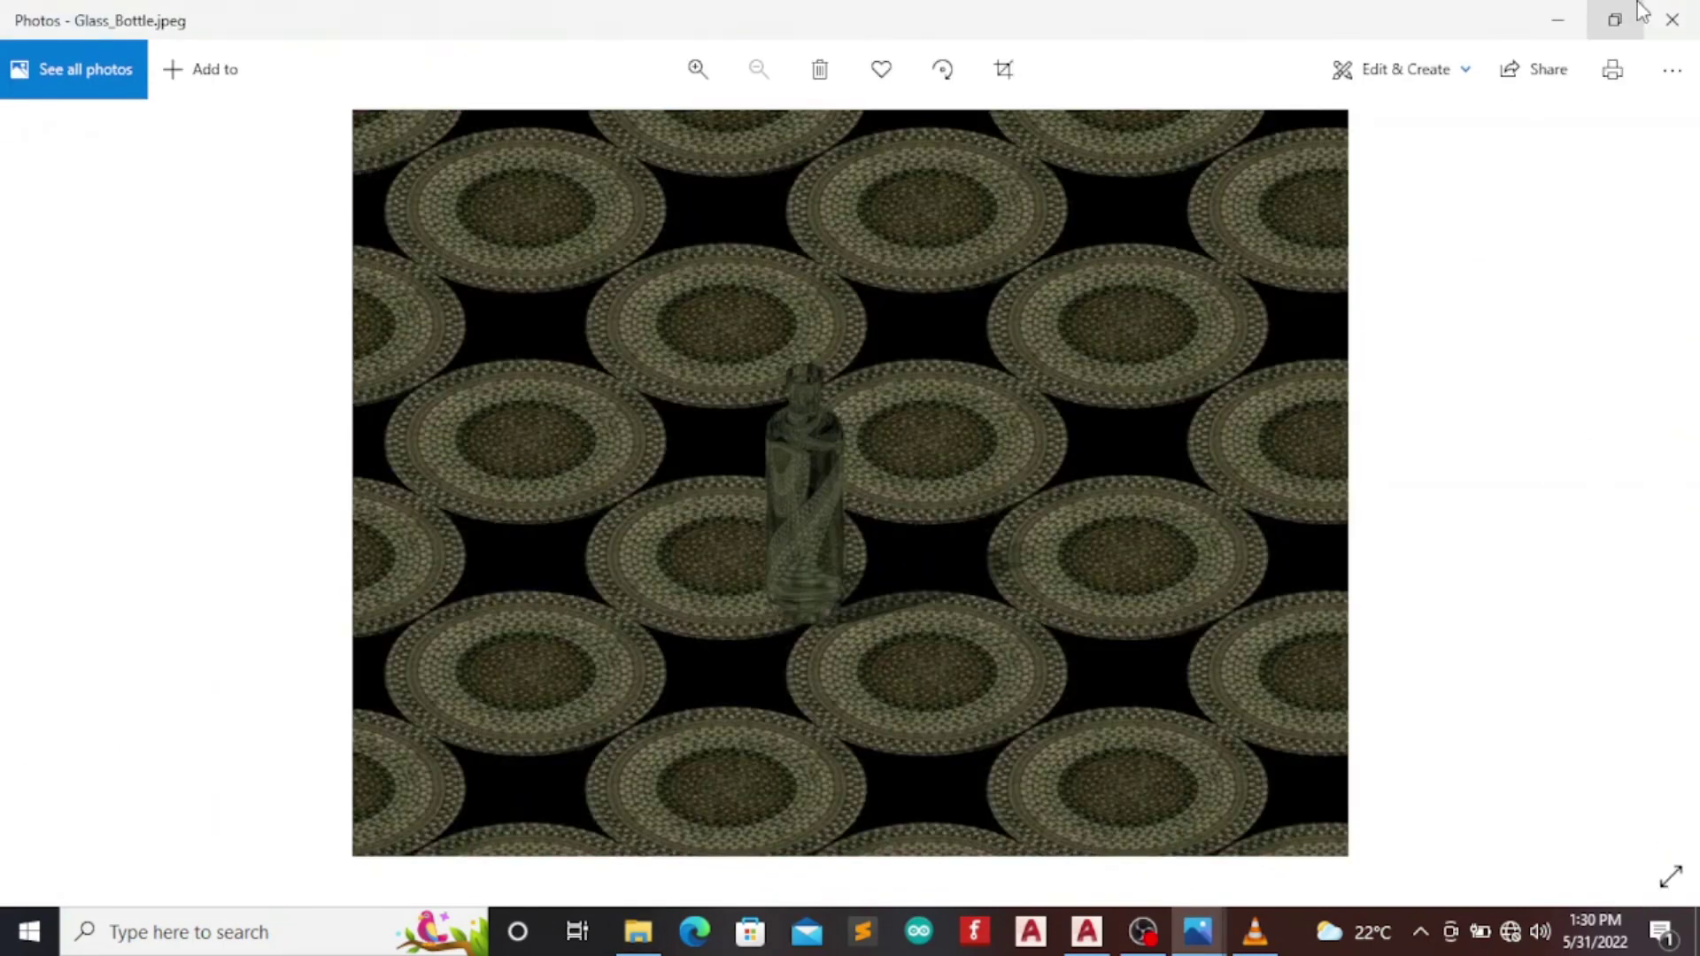